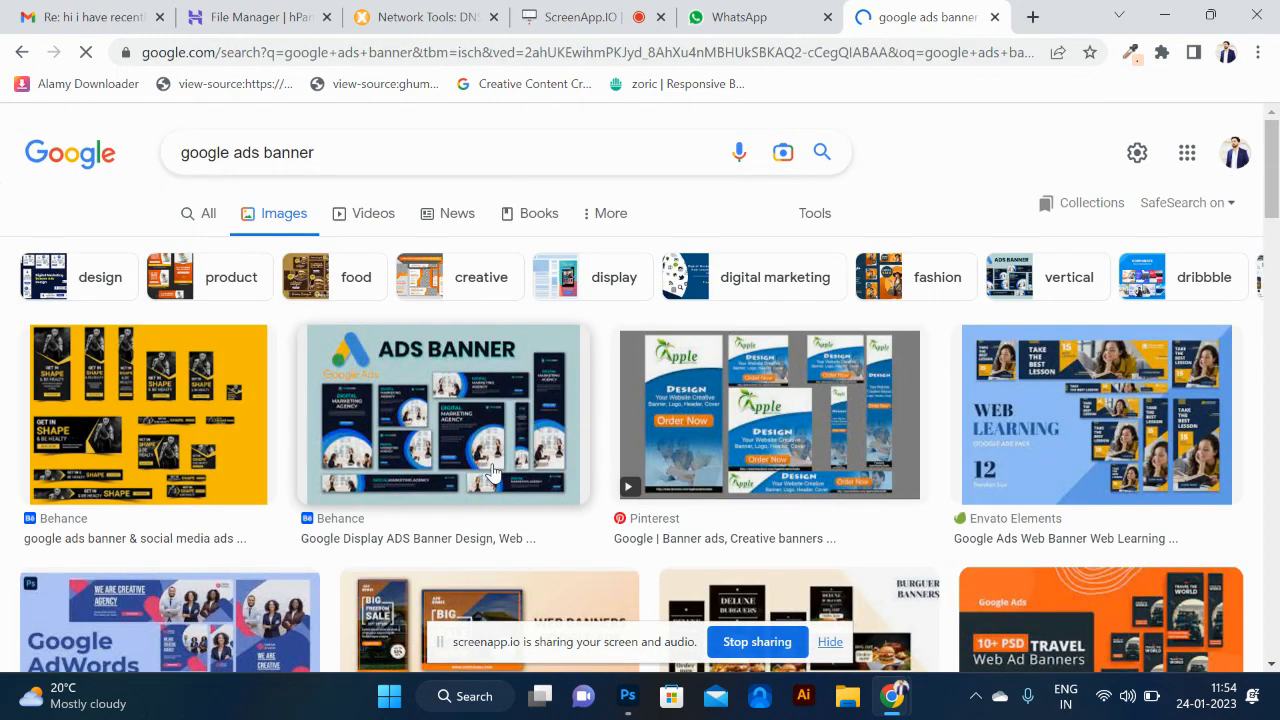
- Browse the google ads banner image results and open the Dribbble website banner ads image full size in a new tab
scroll(493, 472, down, 4)
scroll(493, 472, down, 4)
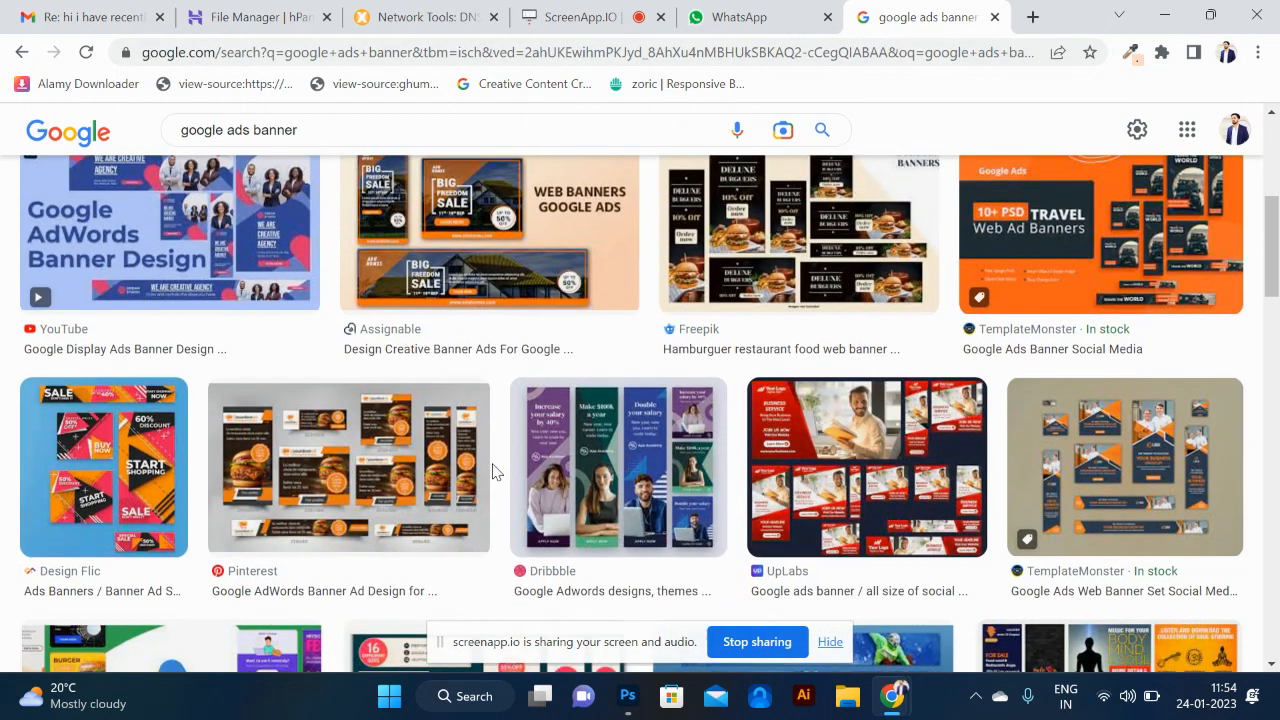
scroll(493, 472, down, 8)
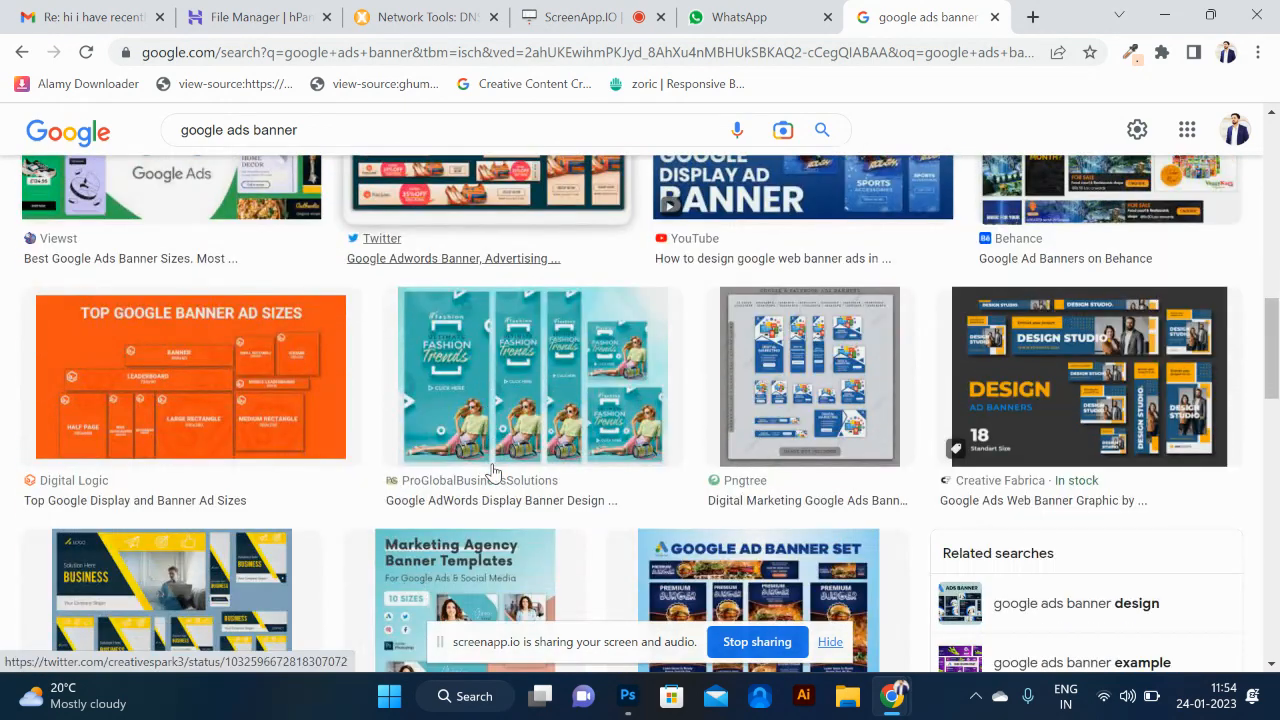
scroll(493, 472, down, 1)
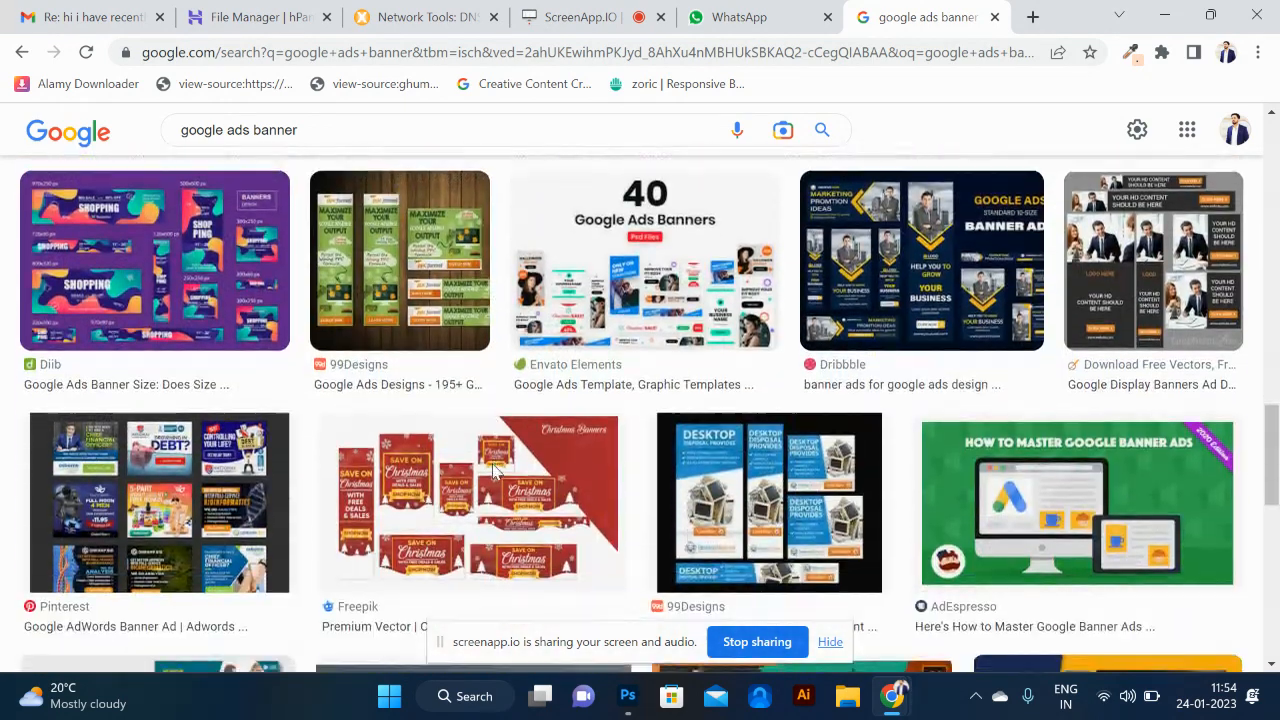
scroll(493, 472, up, 3)
click(955, 540)
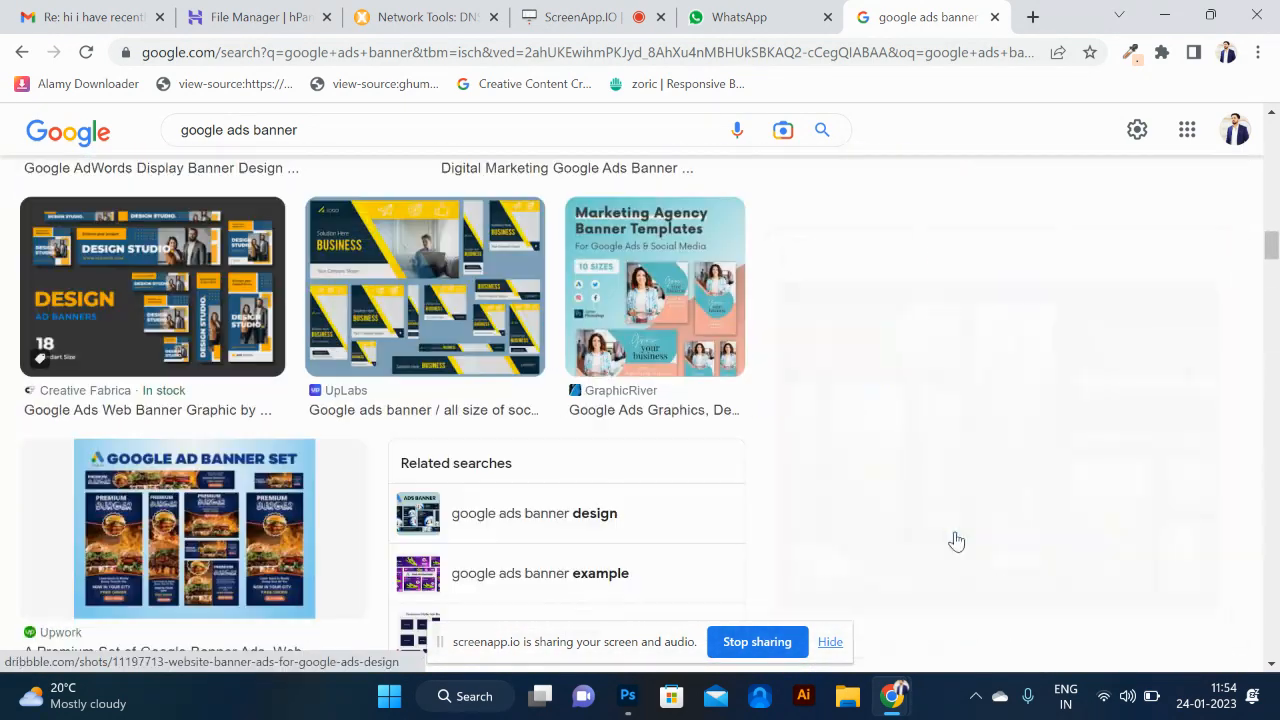
right_click(988, 352)
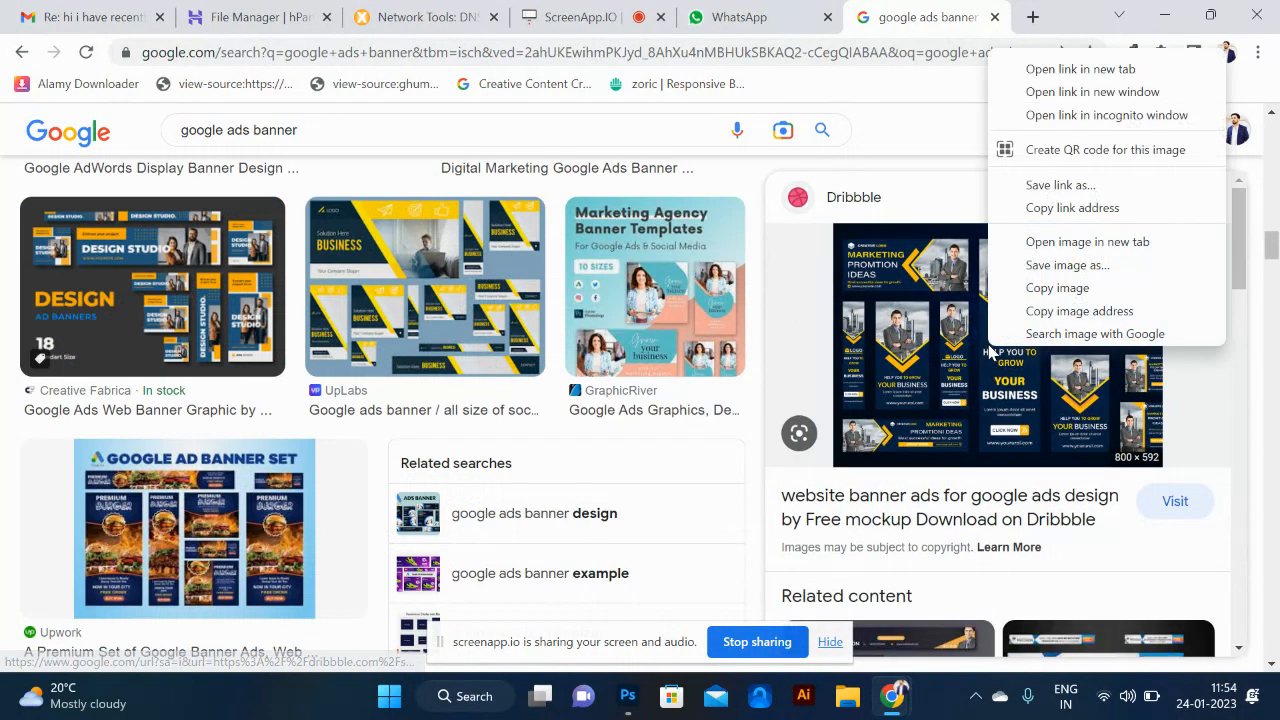
click(1116, 242)
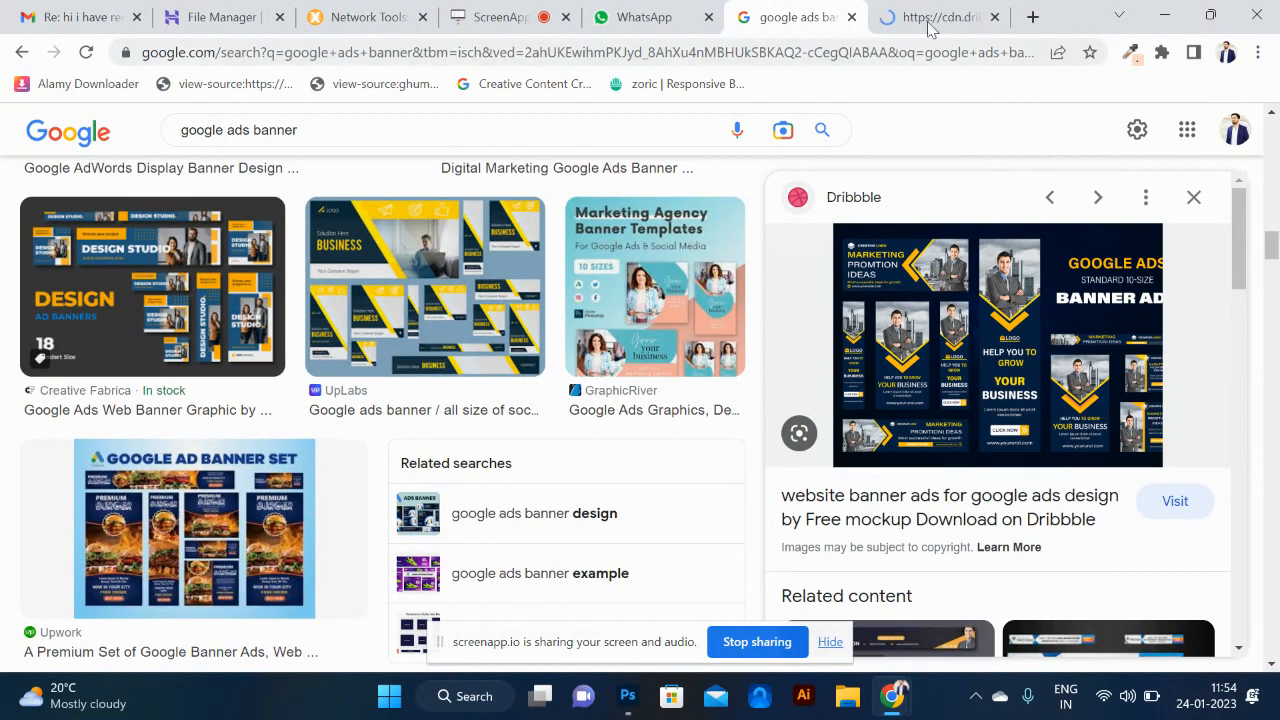
click(929, 20)
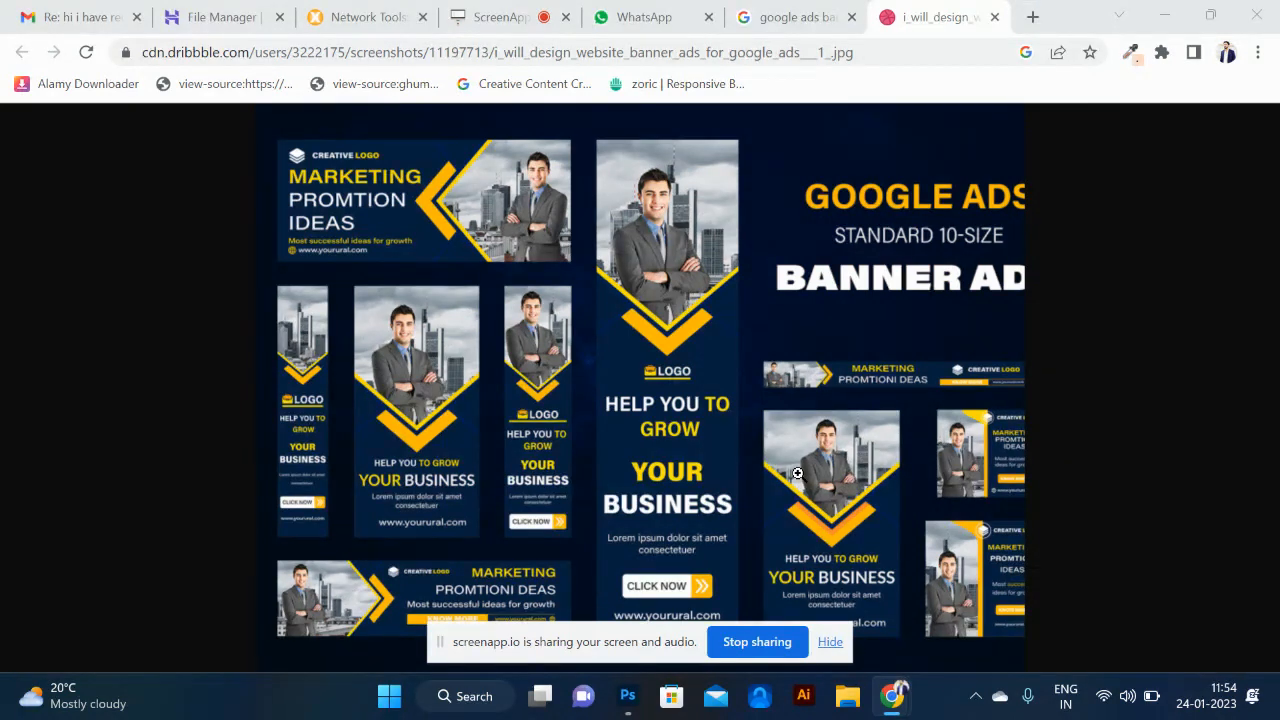
- Switch to Photoshop and create a new 1080 x 1080 pixel RGB document at 72 pixels/inch with a white background
key(alt+Tab)
key(alt+Tab)
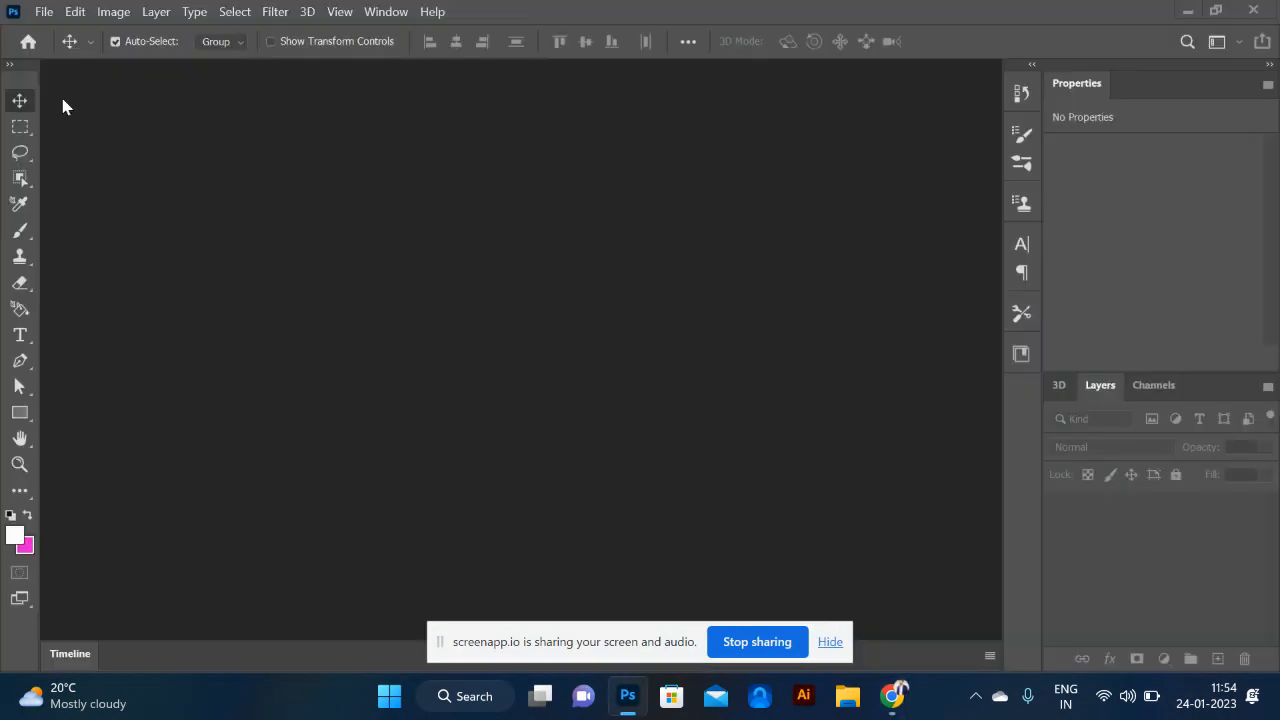
click(45, 12)
click(101, 35)
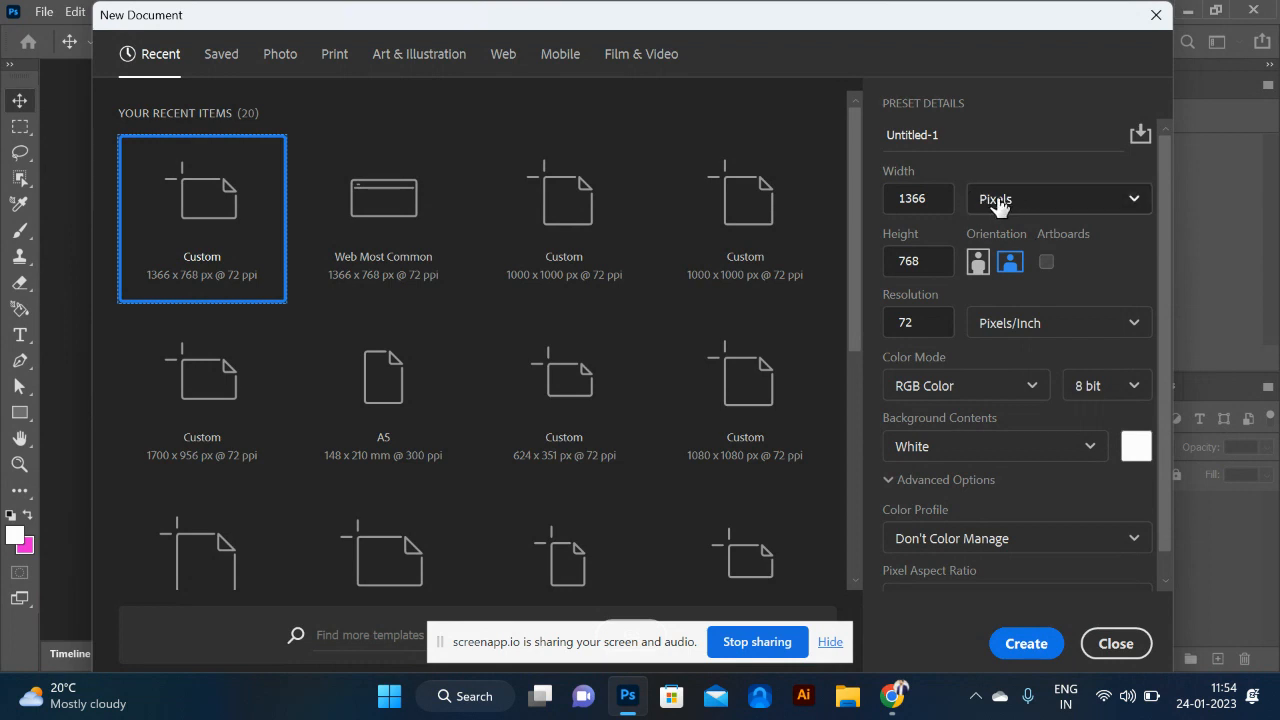
click(942, 198)
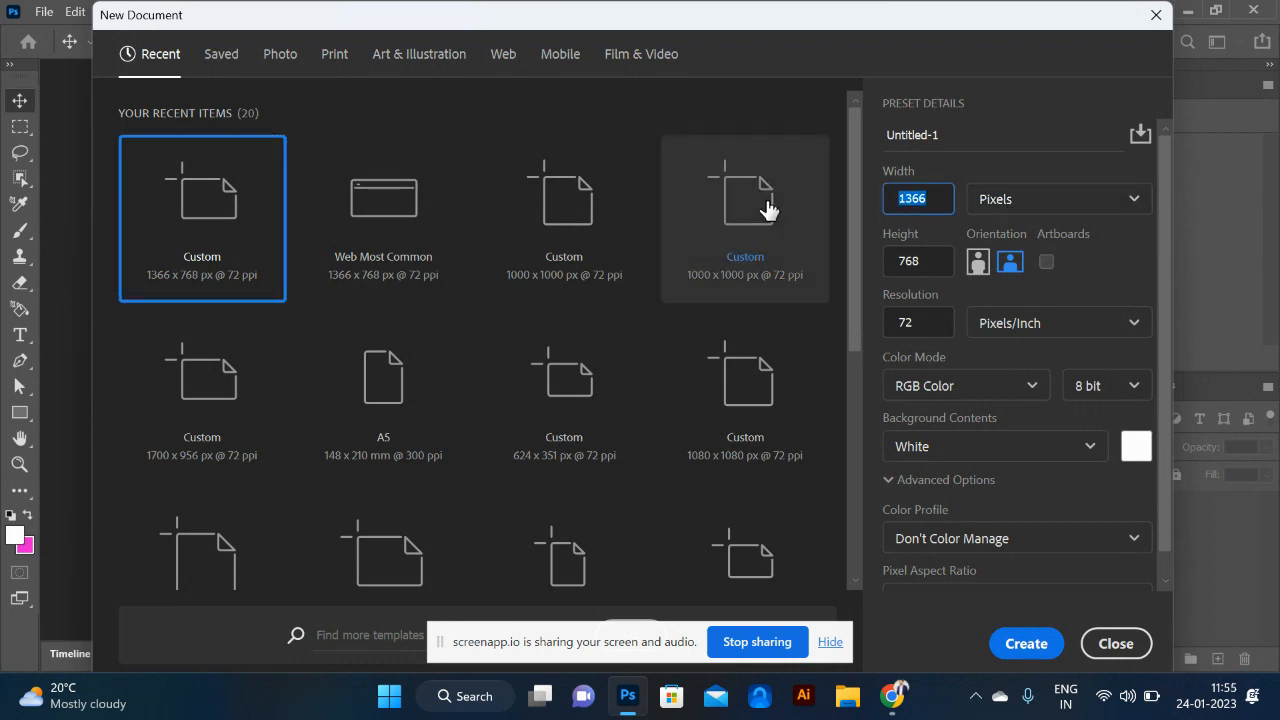
text(1080)
key(Tab)
key(Tab)
text(1080)
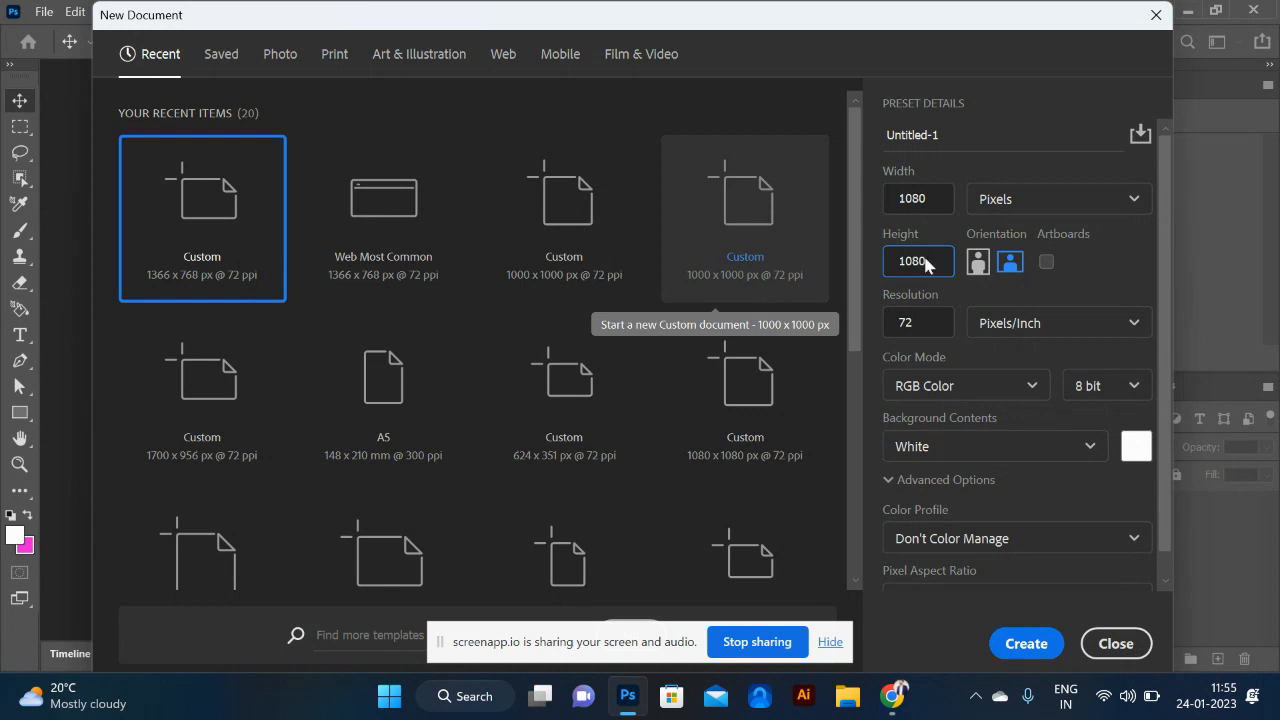
click(906, 323)
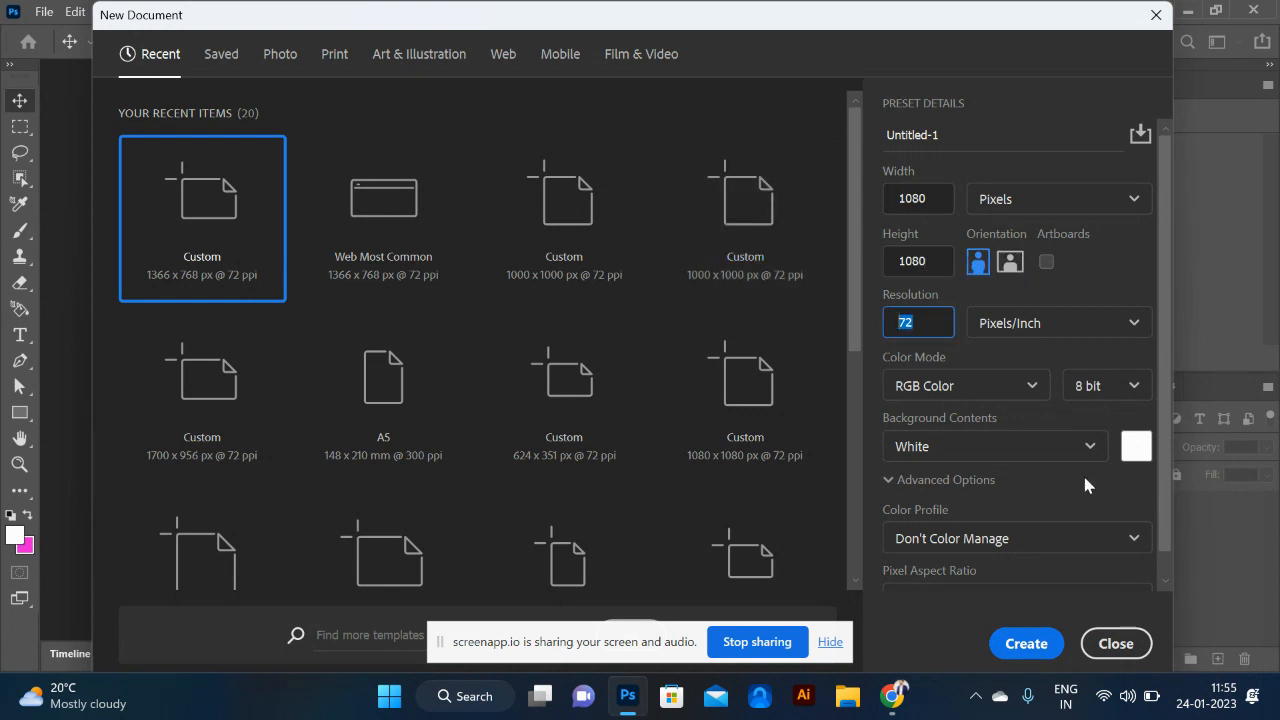
click(1034, 645)
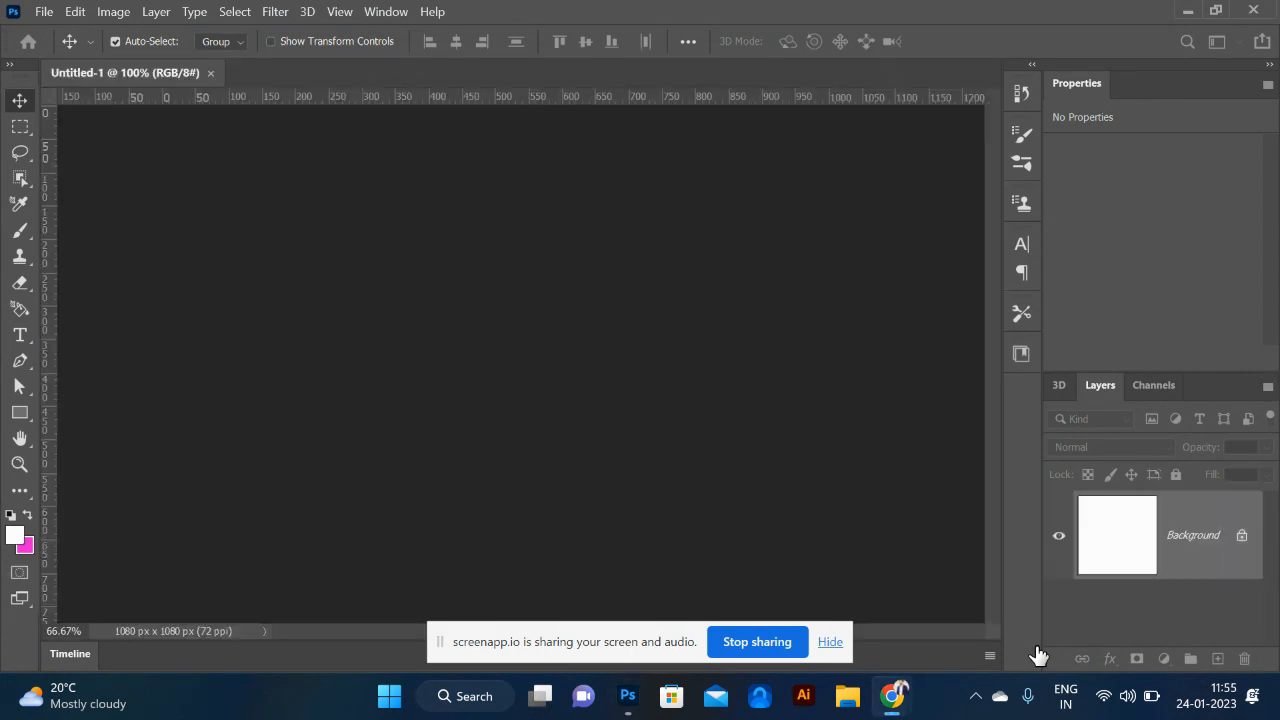
- Check the reference banner in the browser and fill the Photoshop canvas background with dark blue 09166a
key(alt+Tab)
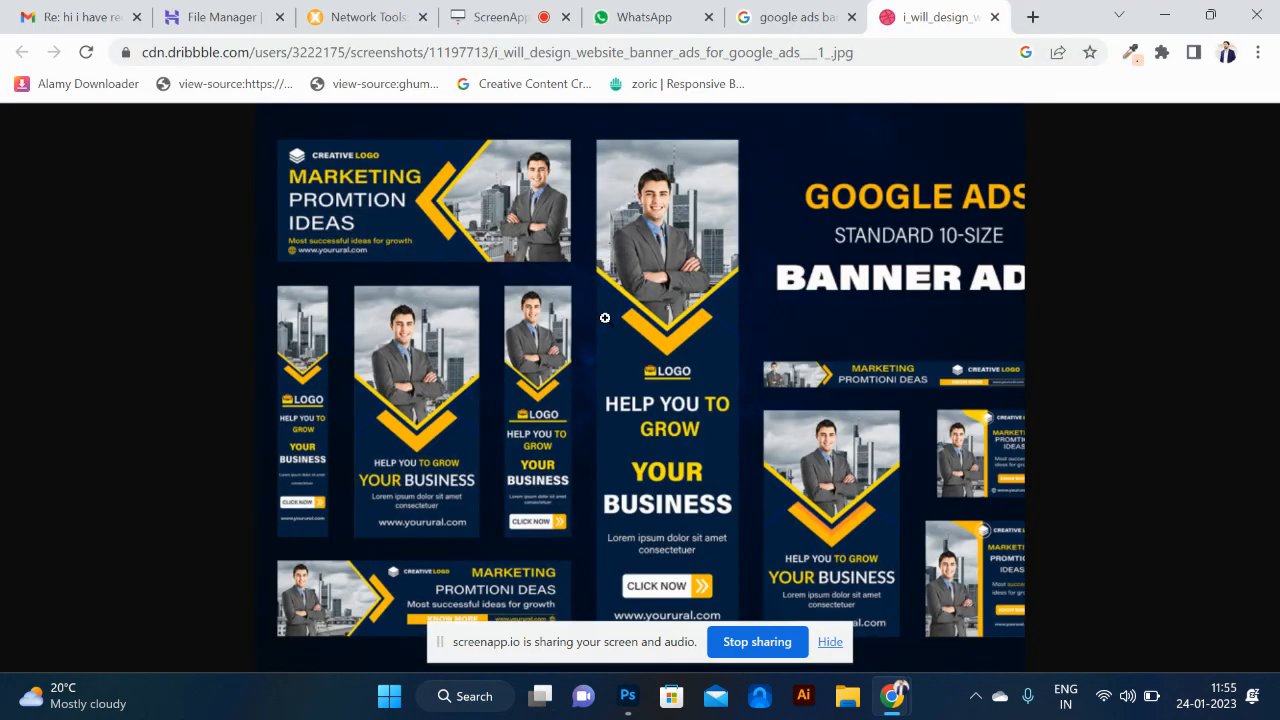
key(alt+Tab)
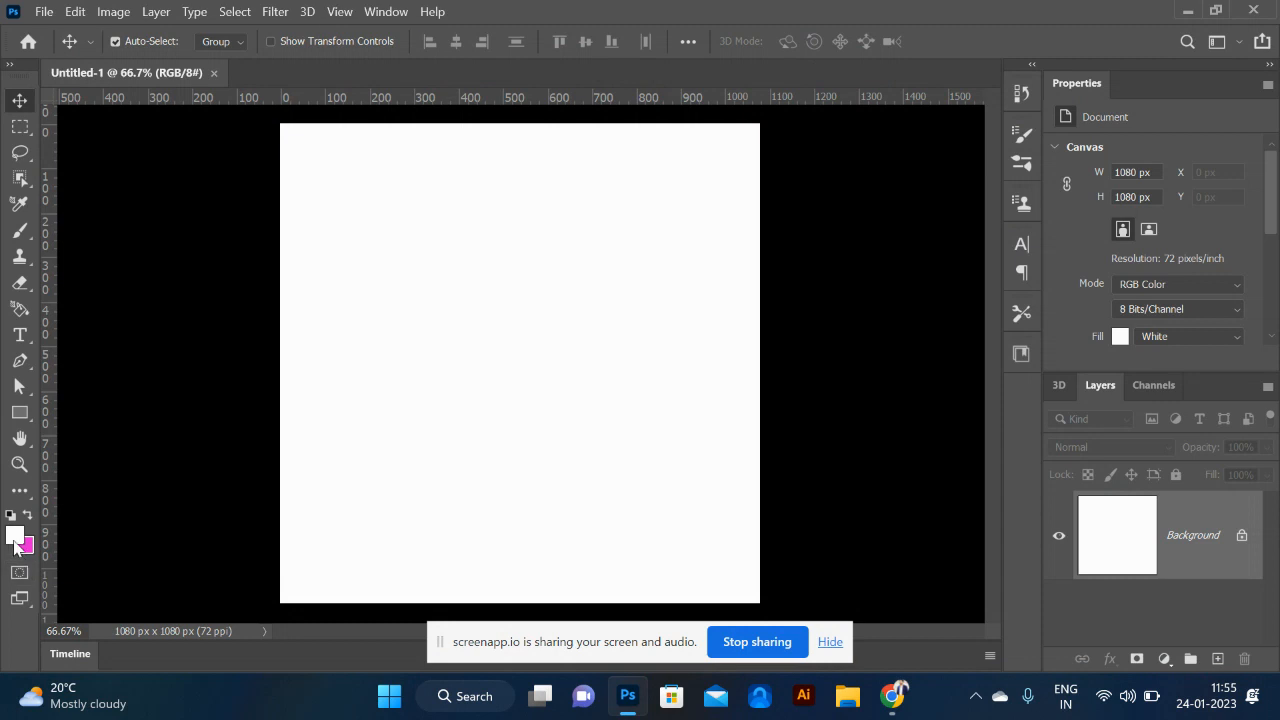
click(14, 541)
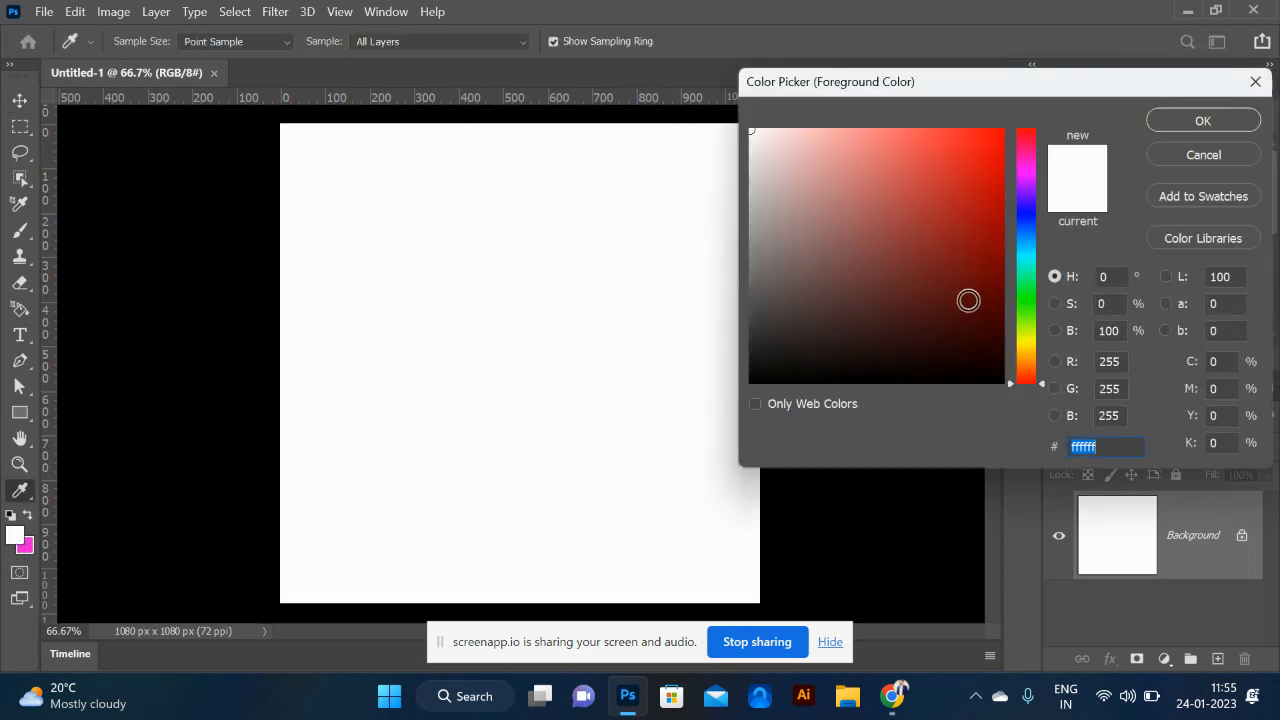
drag(1030, 202, 1029, 217)
click(983, 277)
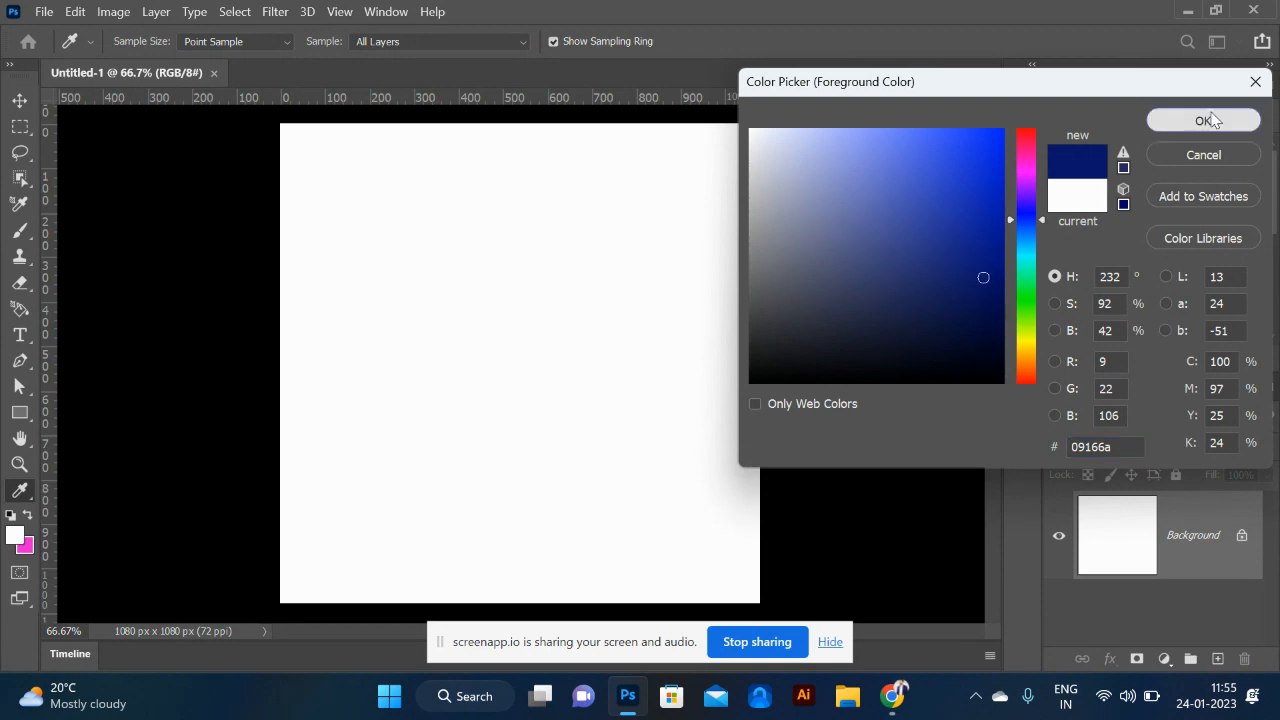
click(1204, 120)
key(alt+BackSpace)
- Compare with the reference banner and draw a rectangle shape about 1093 x 708 px over the upper part of the canvas
key(alt+Tab)
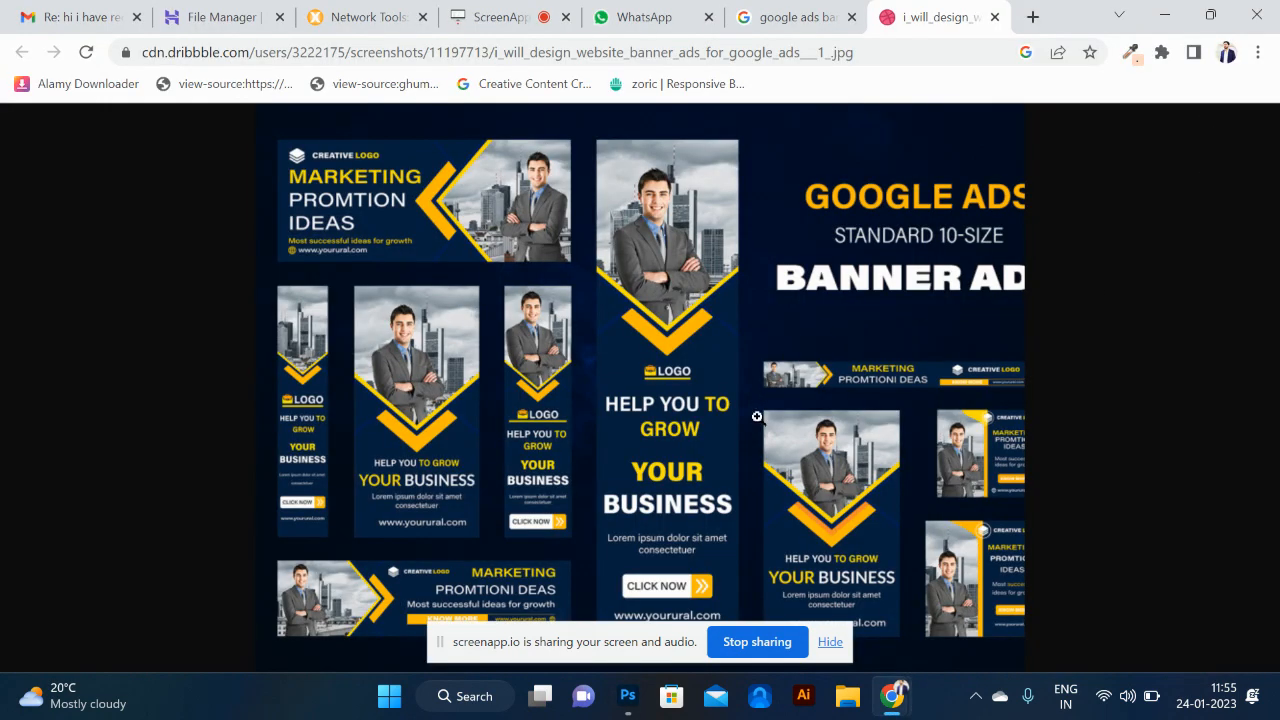
key(alt+Tab)
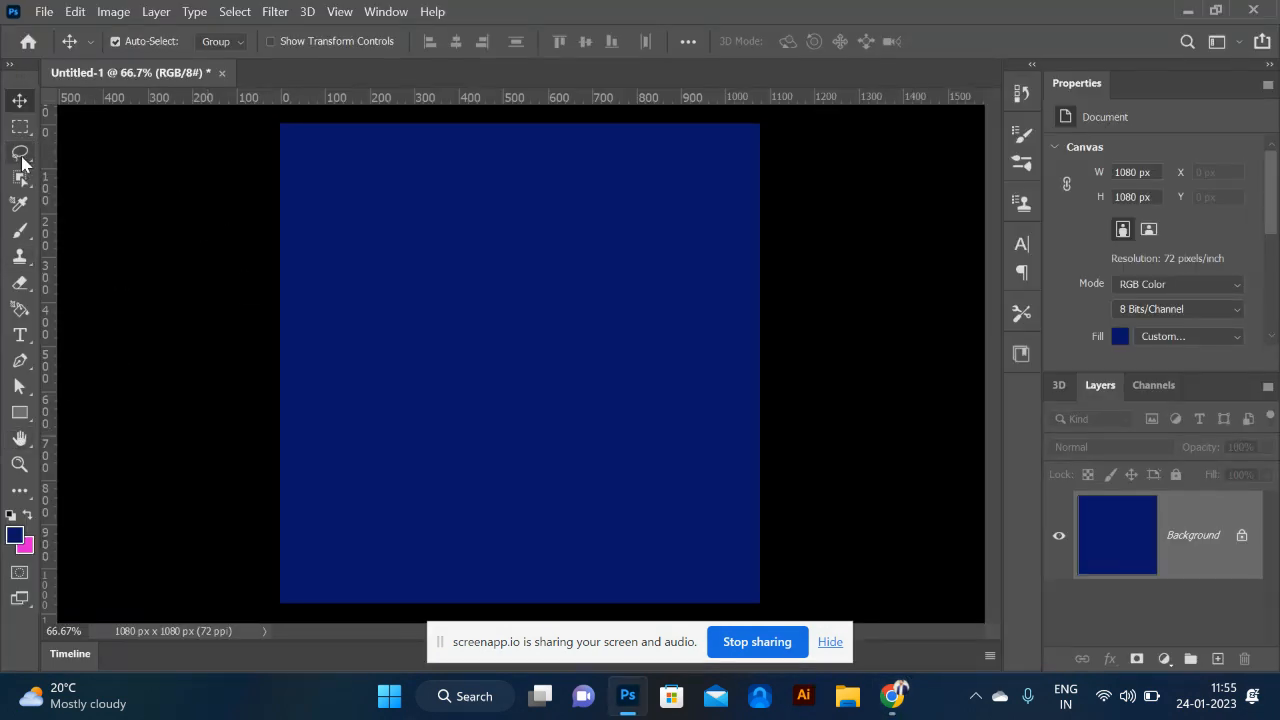
click(25, 124)
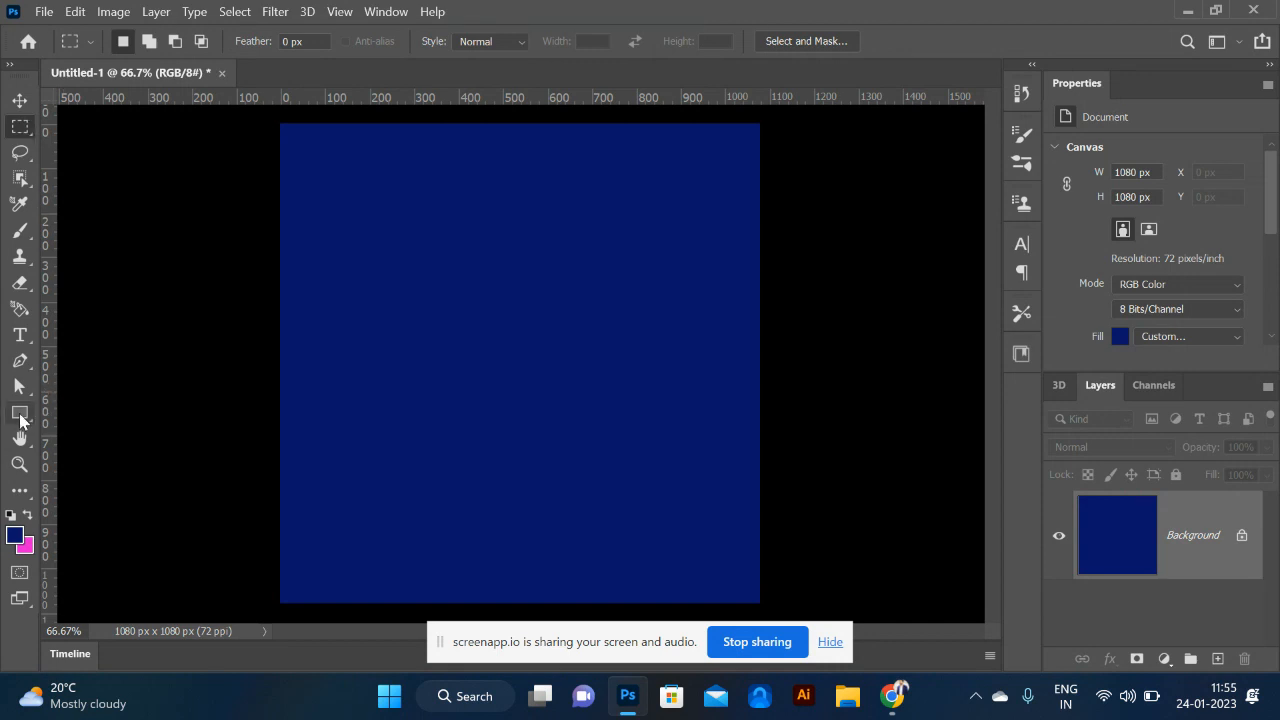
click(20, 418)
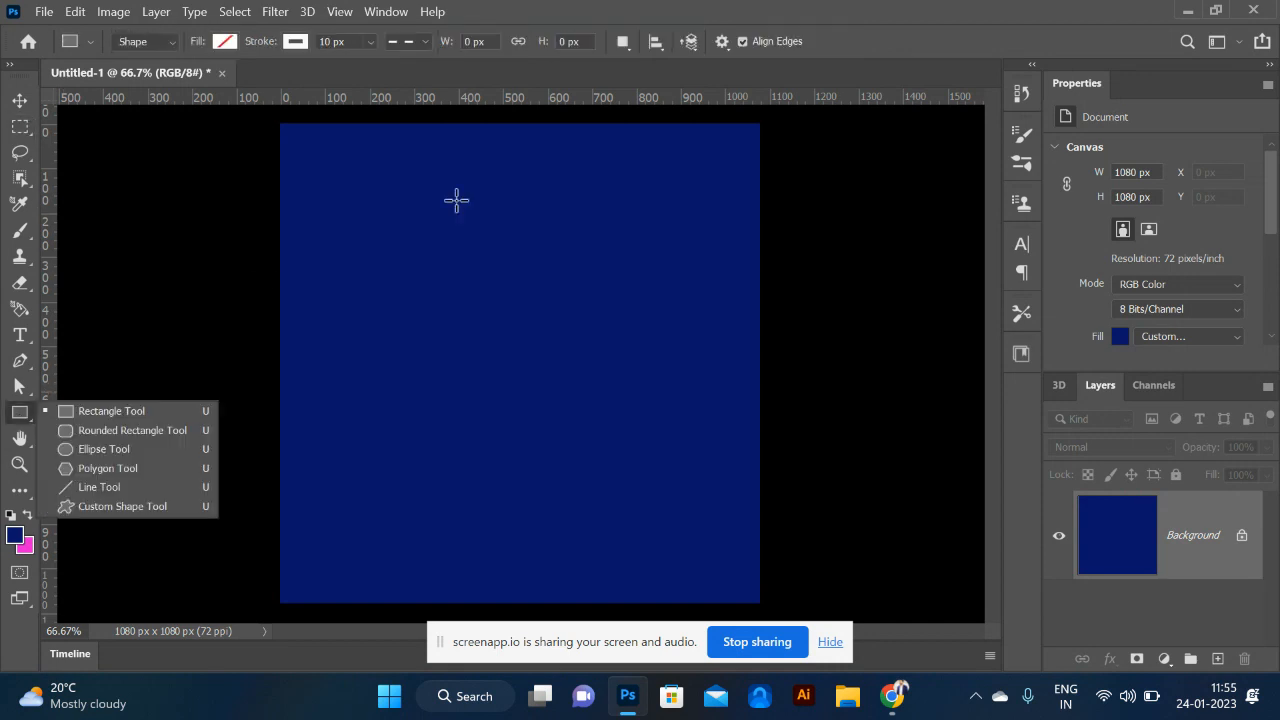
drag(274, 120, 760, 433)
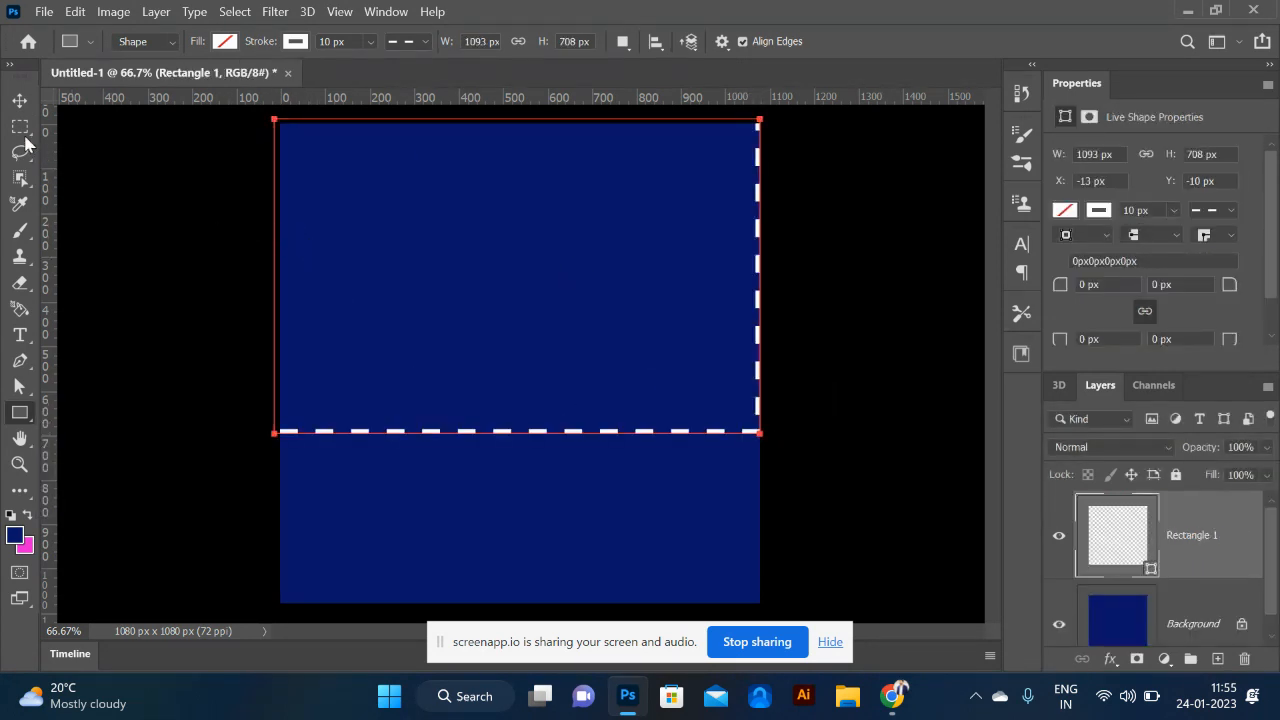
- Scale the rectangle down to about 1082 x 701 px so its outline fits within the canvas edges
click(18, 102)
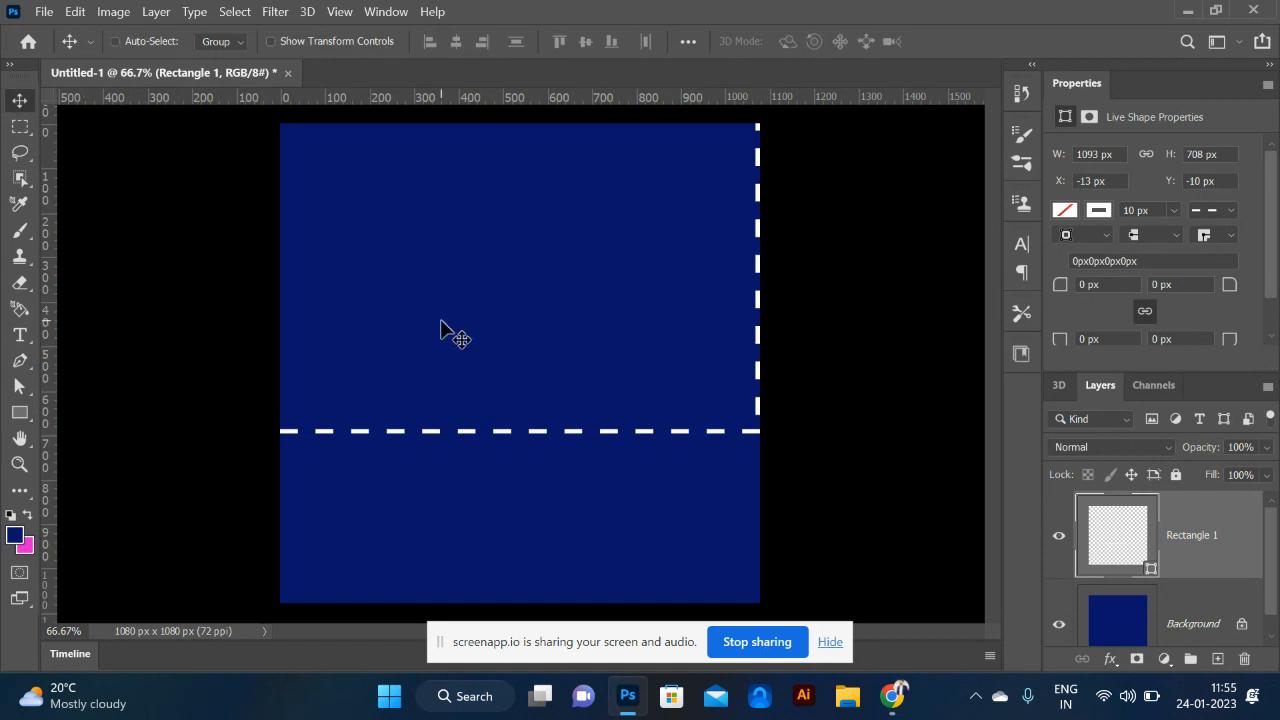
key(ctrl+t)
drag(279, 275, 285, 277)
key(Return)
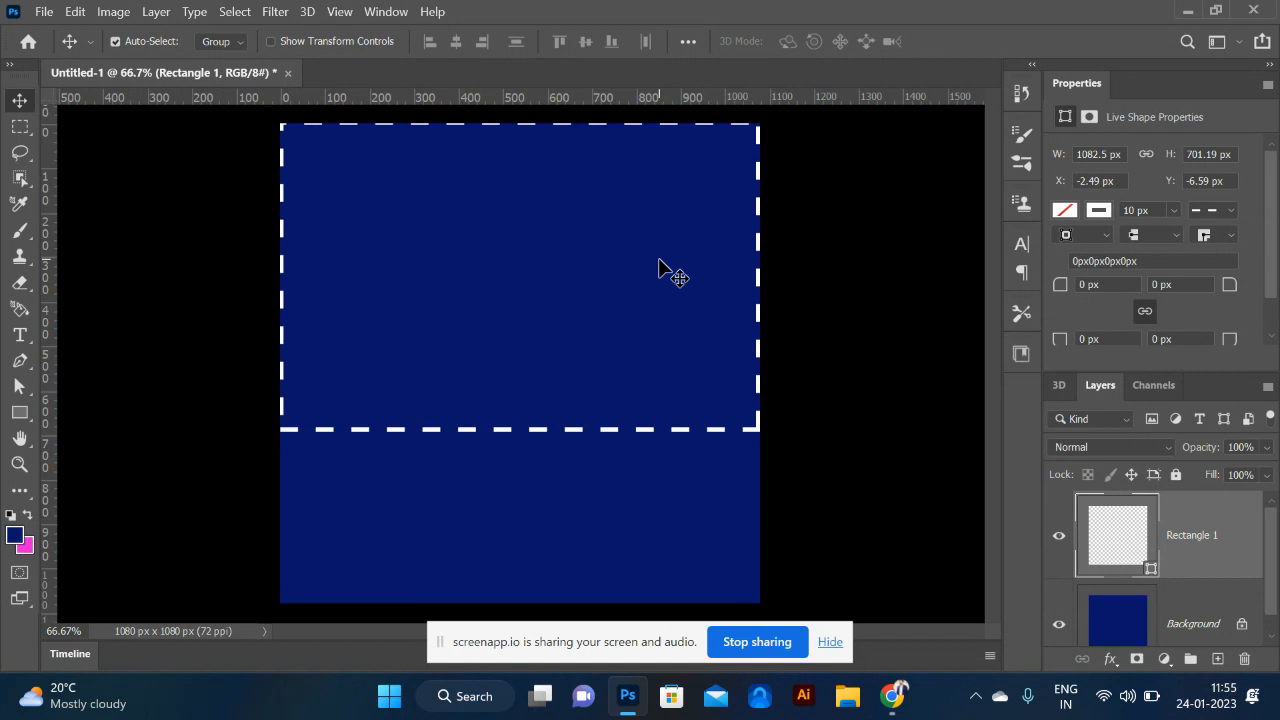
- Remove the rectangle's dashed stroke and fill the shape with white
click(17, 414)
click(294, 45)
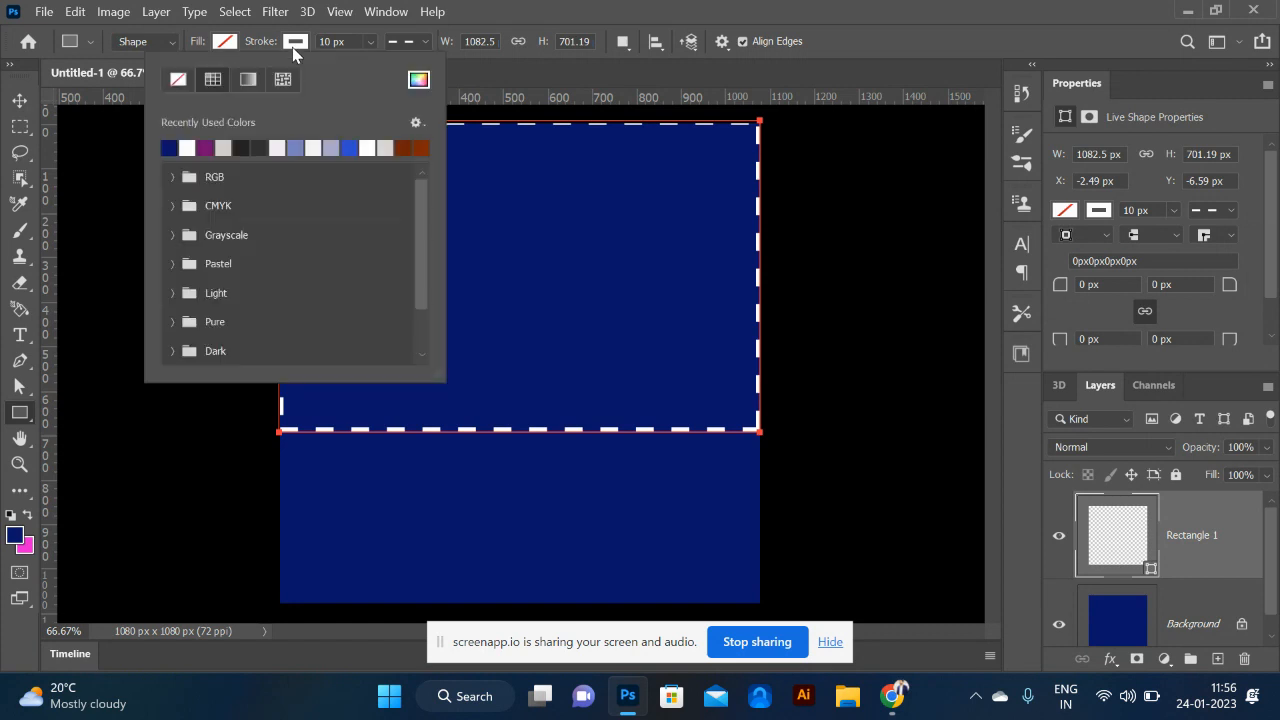
click(177, 88)
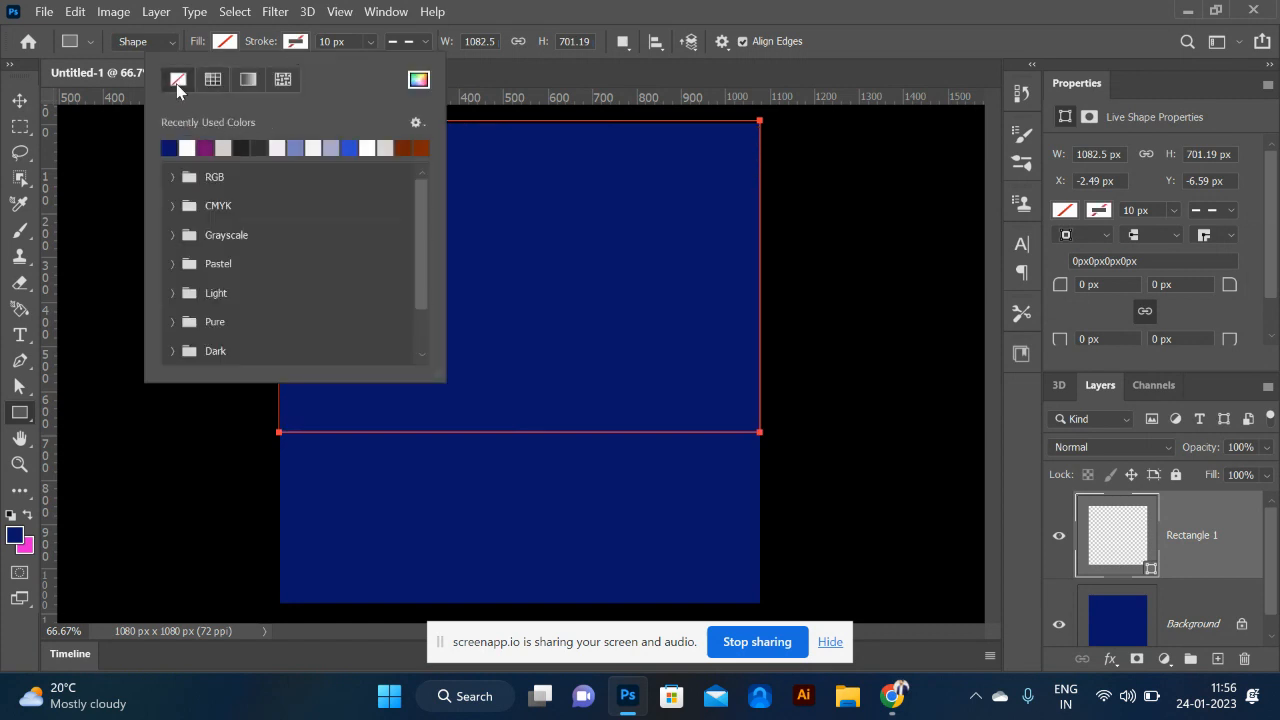
click(229, 44)
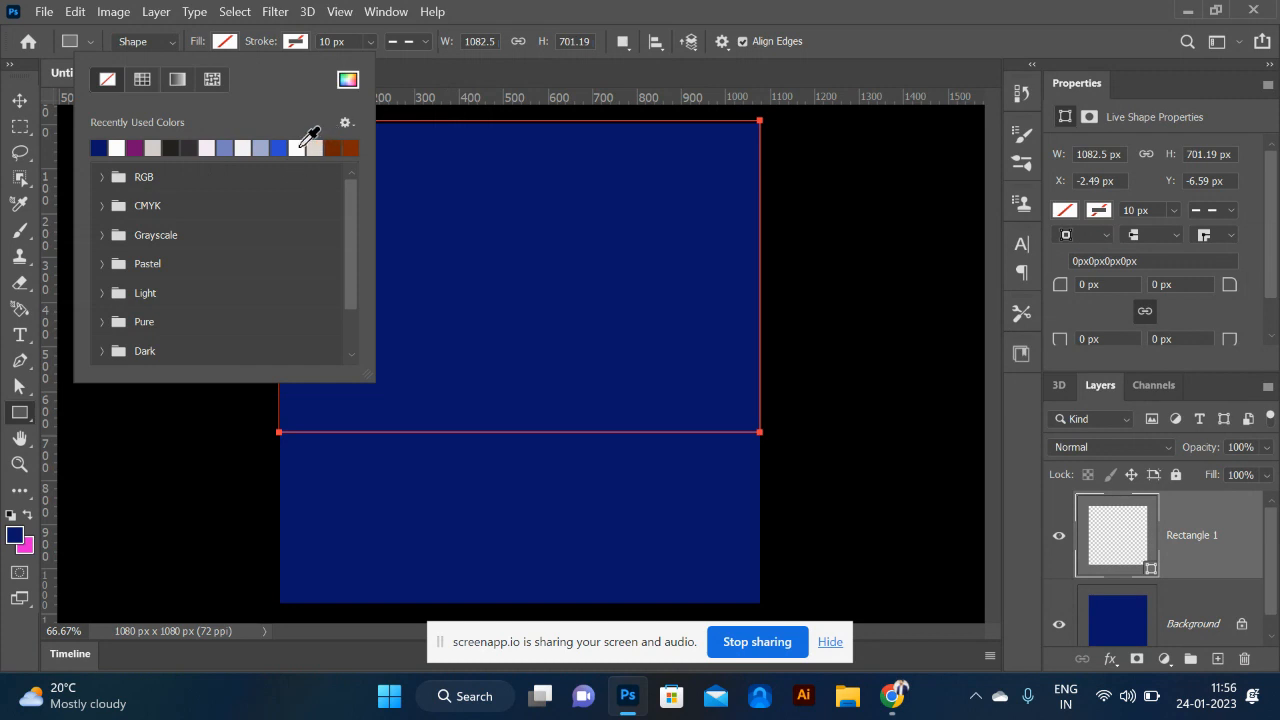
click(297, 147)
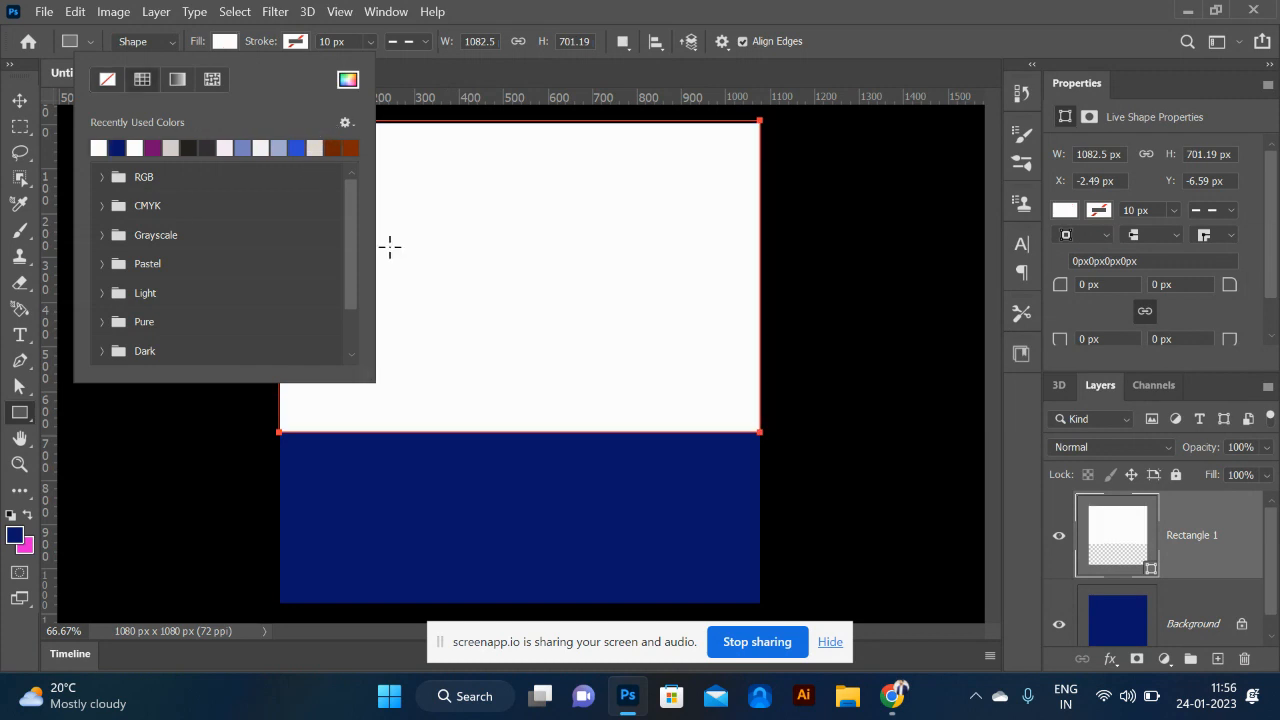
- Move the white rectangle up to about X 0.5 px, Y -85 px so it spans the canvas width, checking the reference banner
click(19, 101)
drag(575, 342, 563, 302)
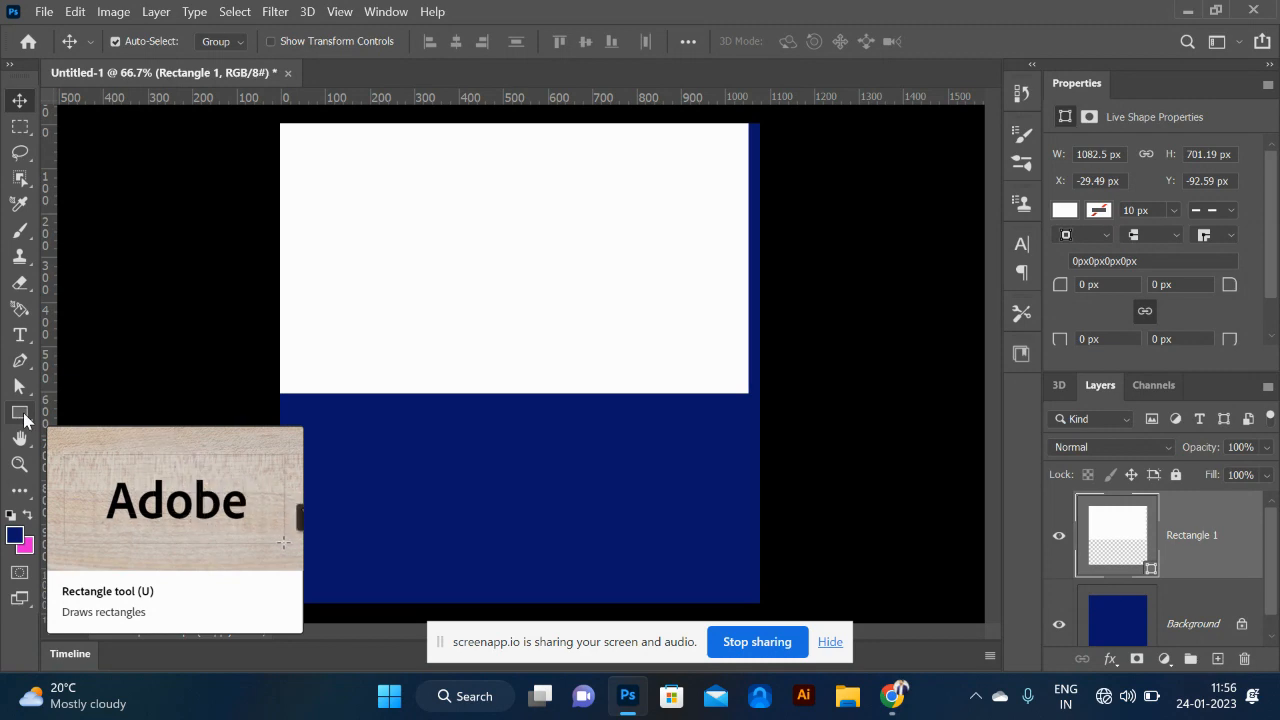
click(20, 413)
key(alt+Tab)
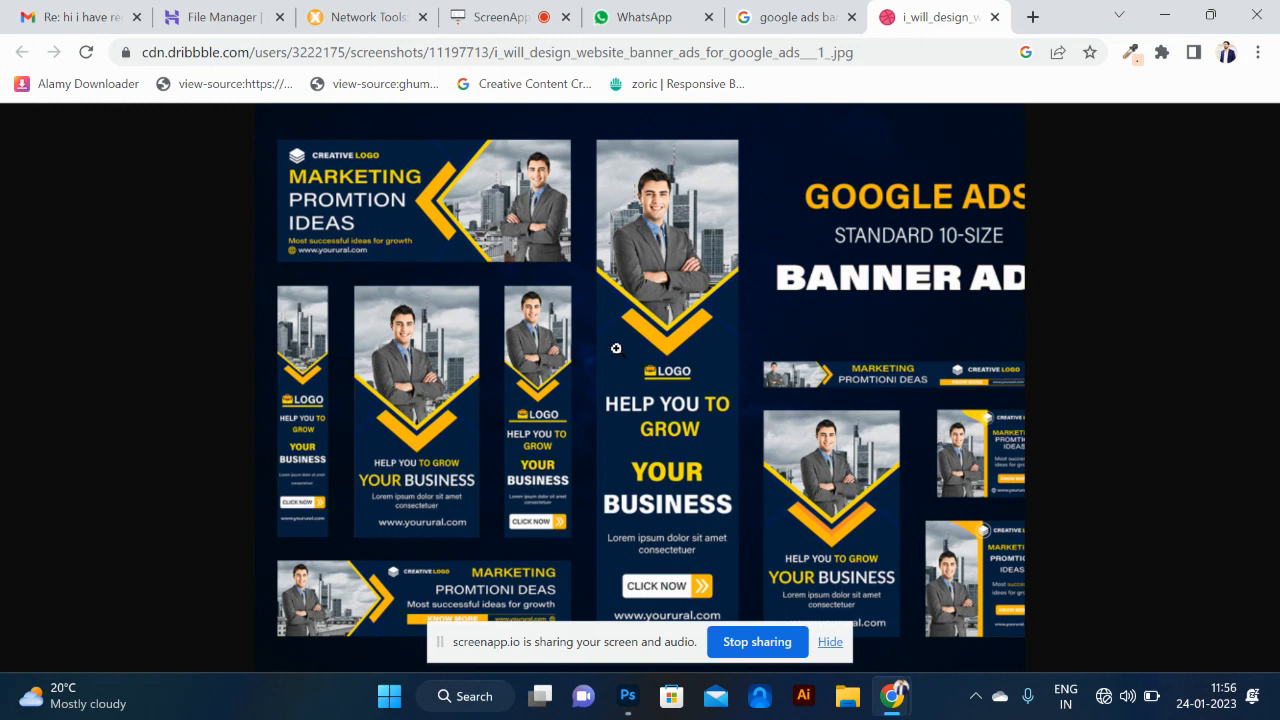
key(alt+Tab)
click(20, 100)
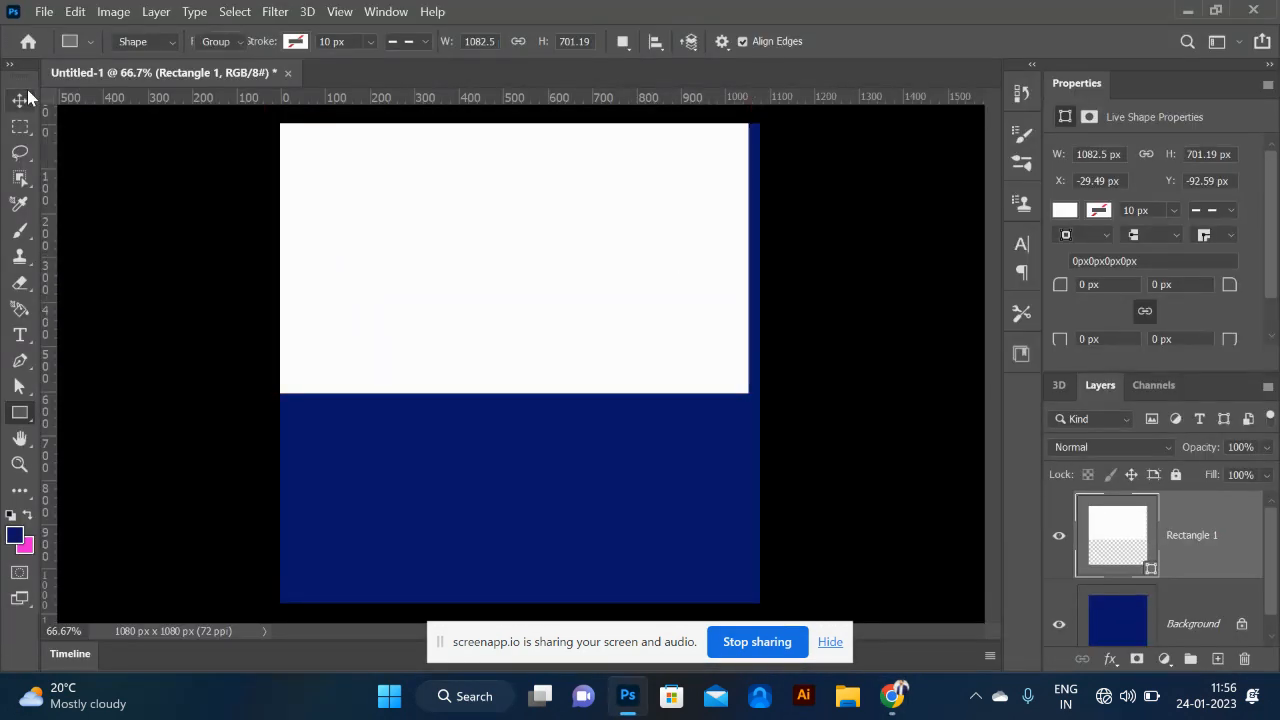
drag(472, 230, 485, 234)
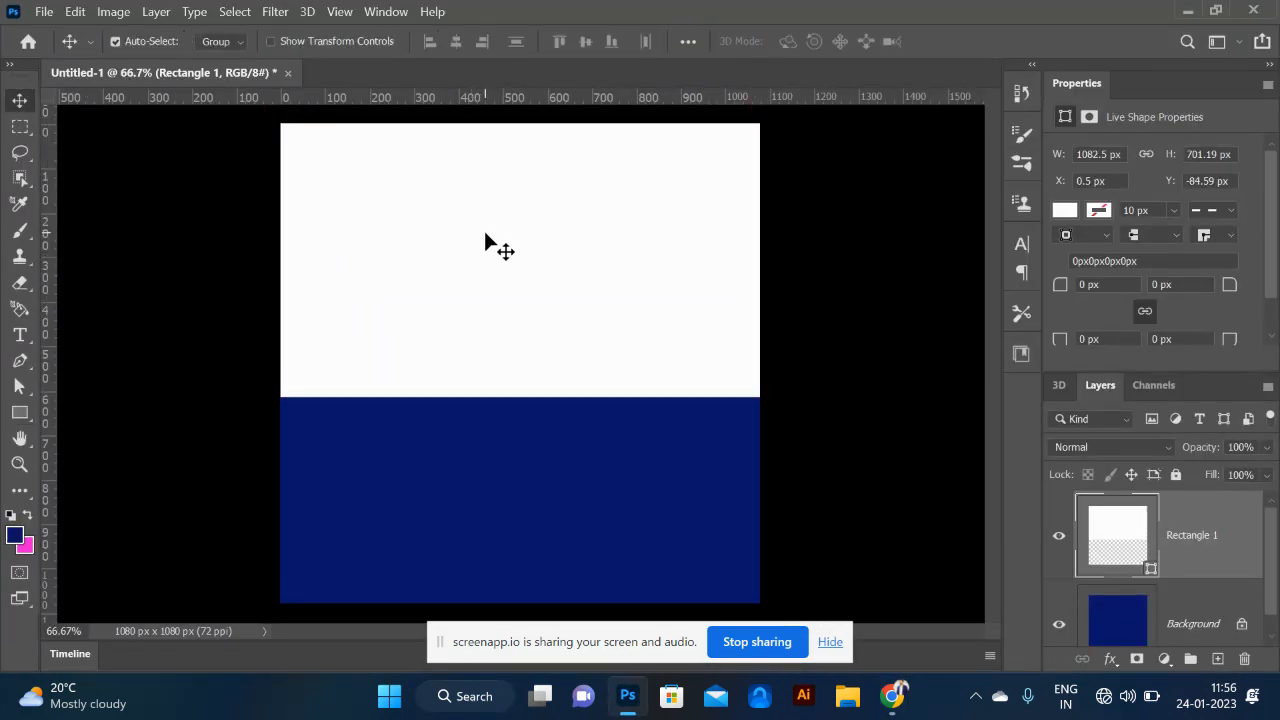
- Add an anchor point near the middle of the white rectangle's lower edge with the Add Anchor Point tool
click(21, 366)
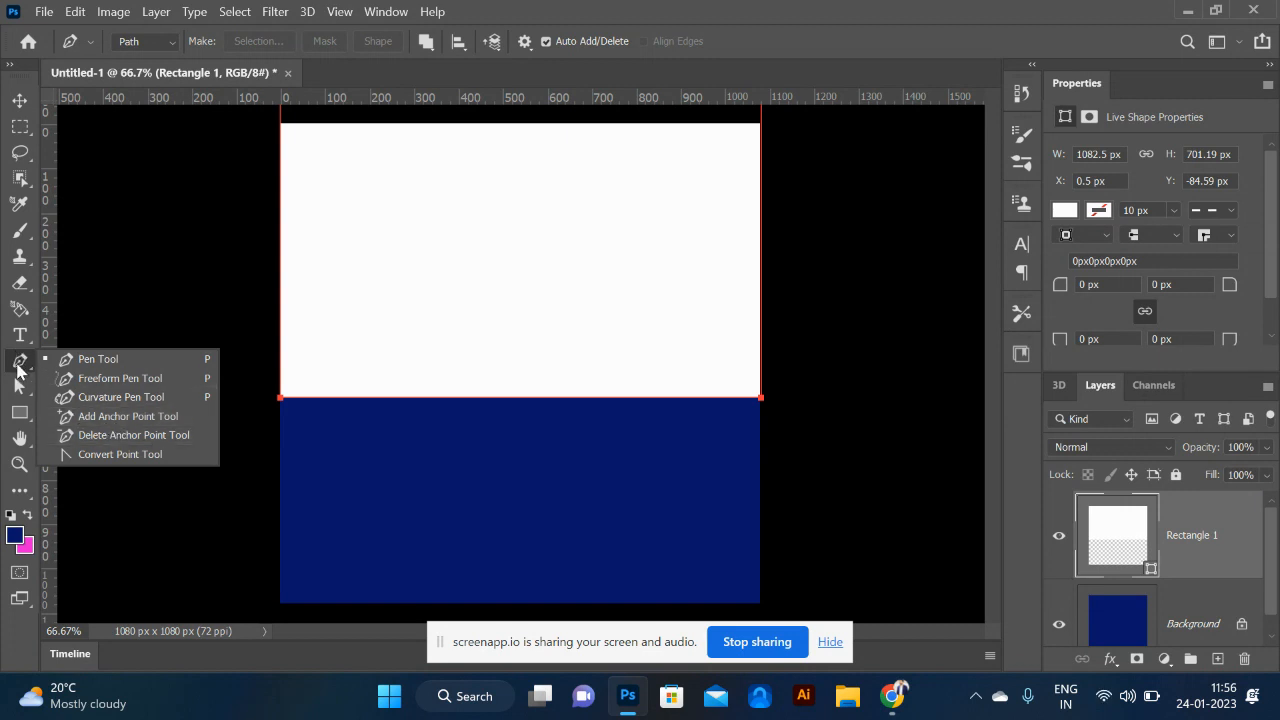
click(103, 417)
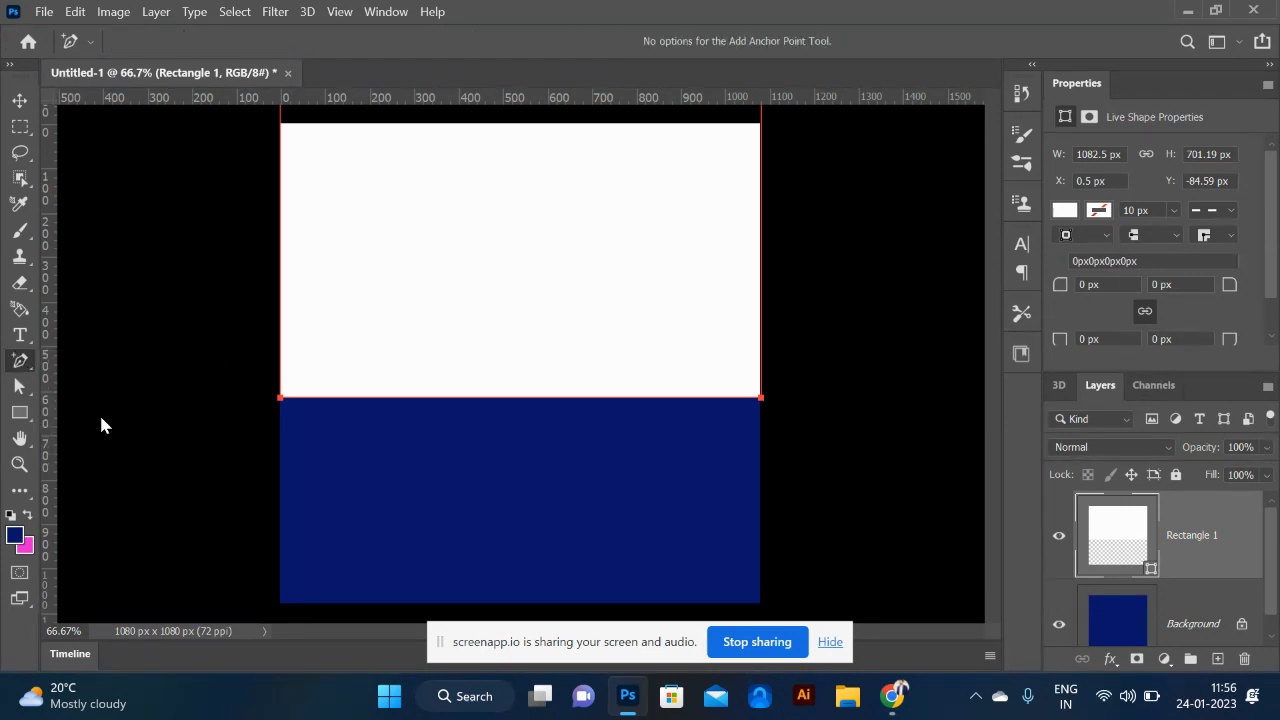
click(509, 397)
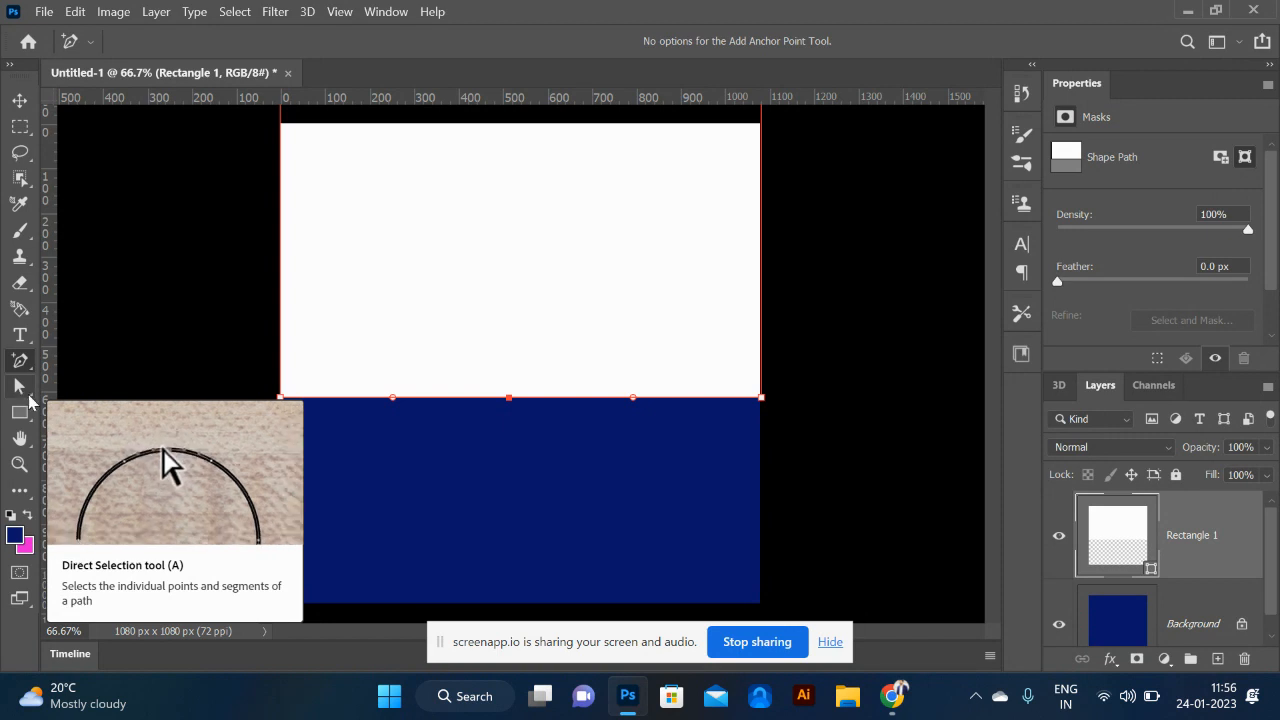
- Raise both lower corner points of the white shape together by about 330 px with the Direct Selection tool, leaving the middle point in place
key(a)
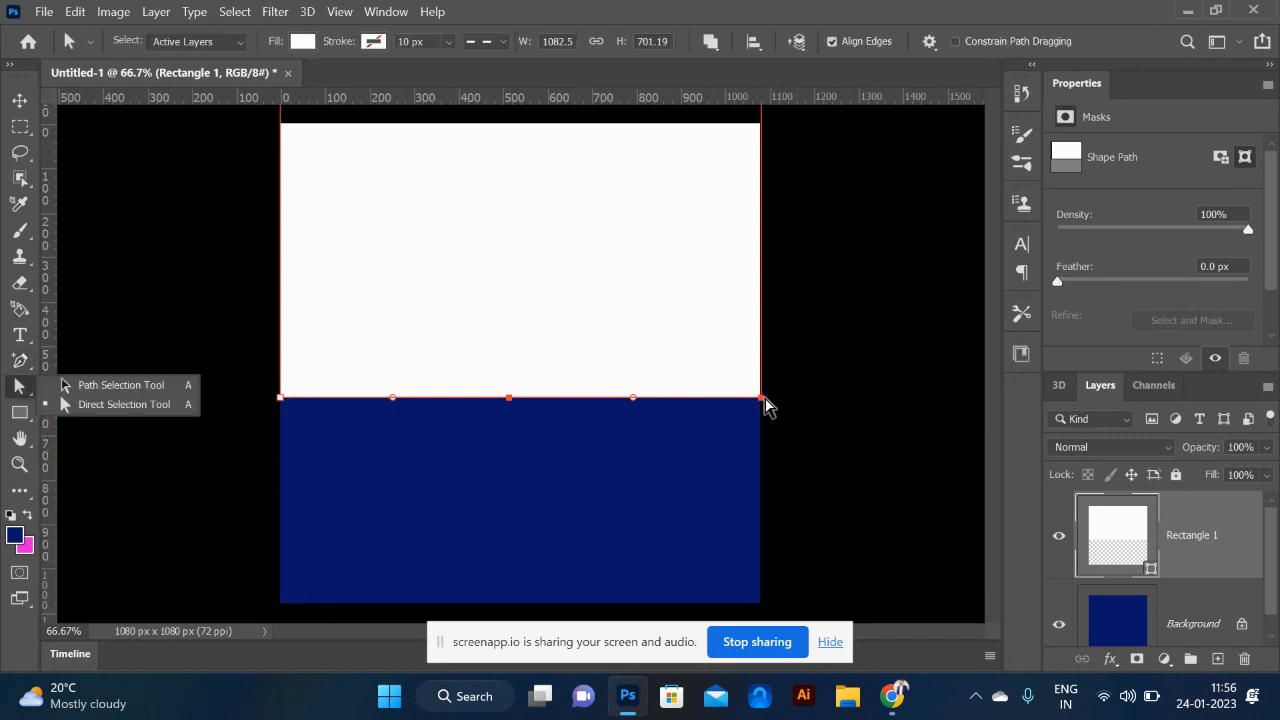
drag(763, 398, 763, 297)
key(ctrl+z)
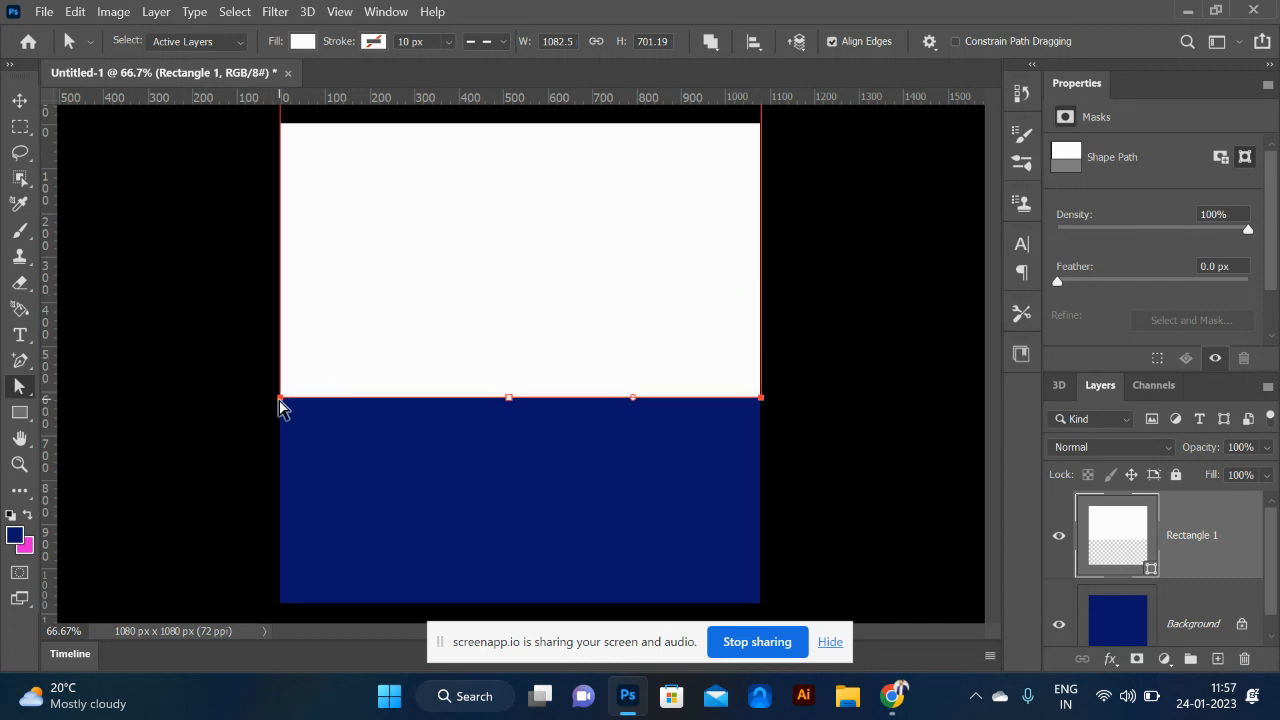
key(Up)
key(Up)
key(Up)
key(Up)
key(Up)
key(Up)
key(Up)
key(Up)
key(Up)
key(Up)
key(Up)
key(Up)
key(Up)
key(Up)
key(Up)
key(Up)
key(Up)
key(Up)
key(Up)
key(Up)
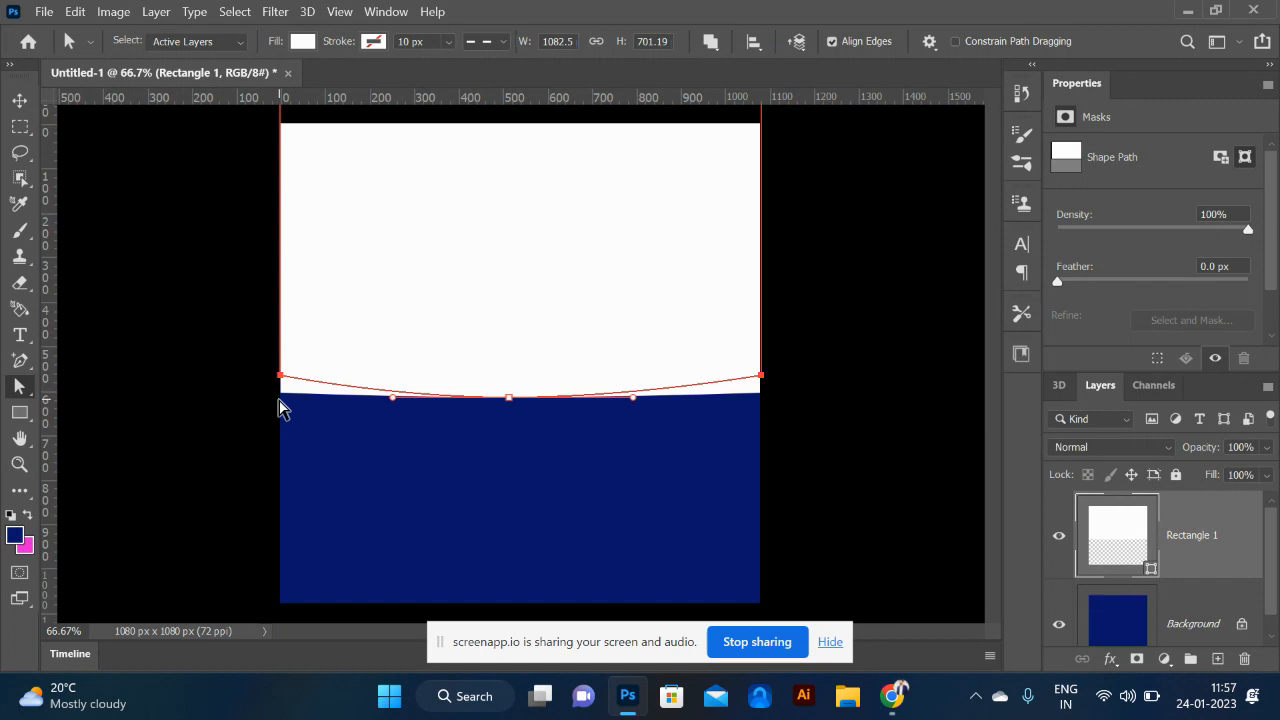
key(Up)
key(Up)
key(Up)
key(Up)
key(Up)
key(Up)
key(Up)
key(Up)
key(Up)
key(Up)
key(Up)
key(Up)
key(Up)
key(Up)
key(Up)
key(Up)
key(Up)
key(Up)
key(Up)
key(Up)
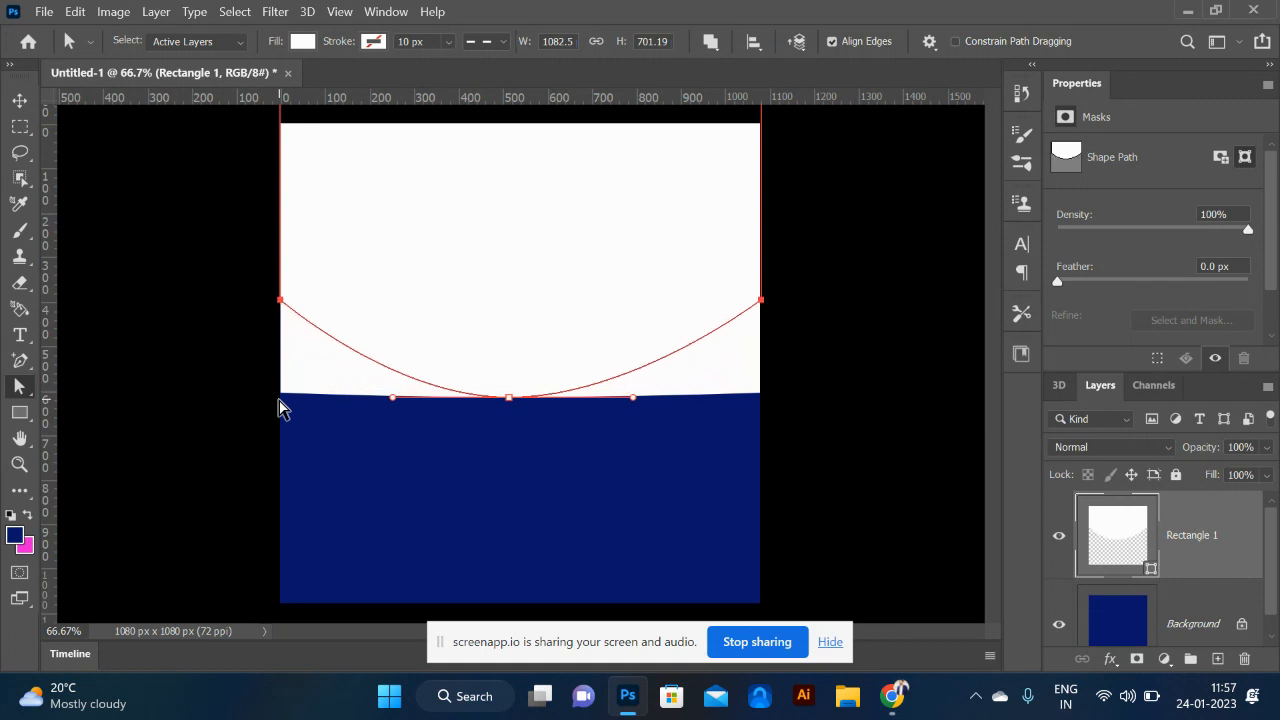
key(Up)
key(Up)
key(Up)
key(Up)
key(Up)
key(Up)
key(Down)
key(Down)
key(Down)
key(Down)
key(Down)
key(Down)
key(Down)
key(Down)
key(Up)
key(Up)
key(Up)
key(Up)
key(Up)
key(Up)
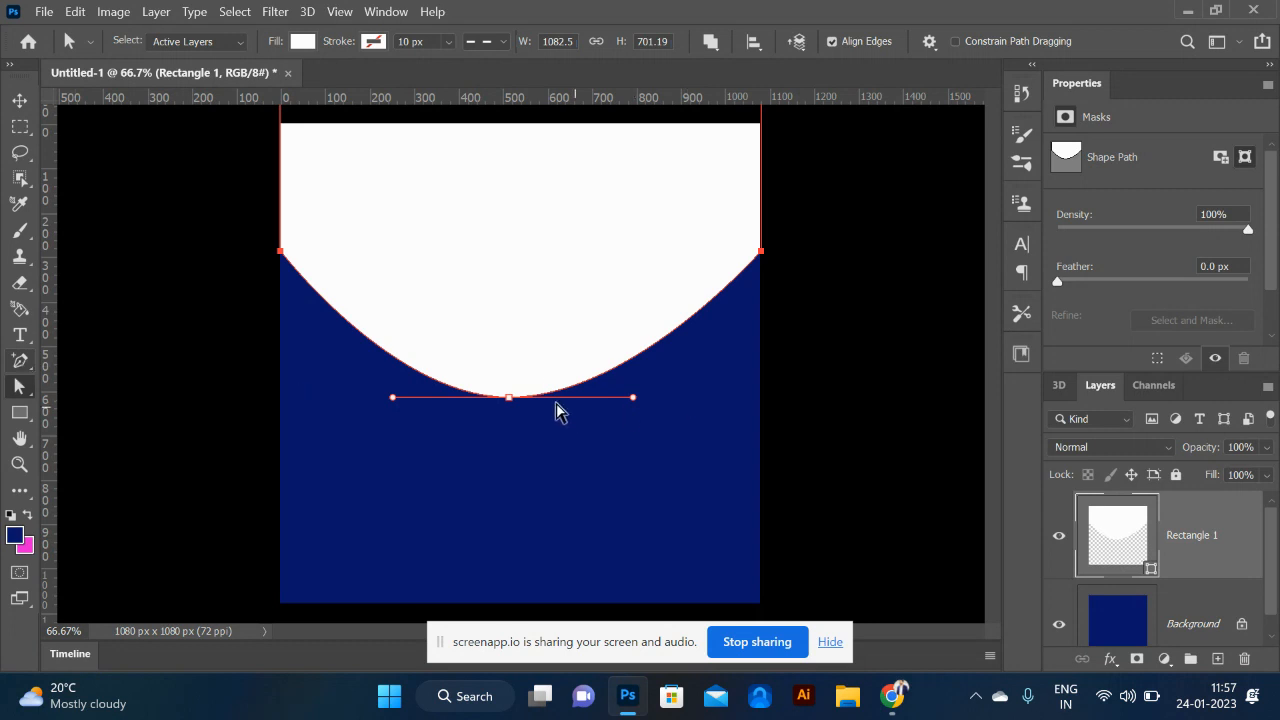
click(21, 366)
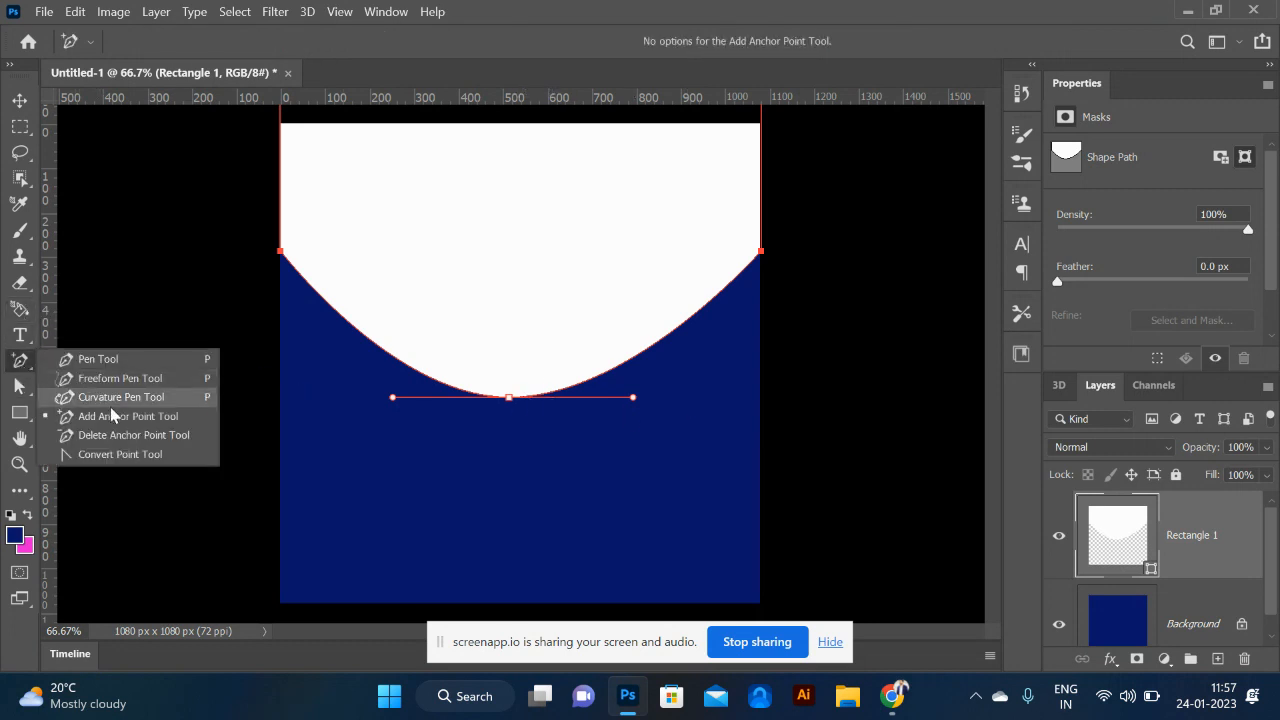
click(118, 418)
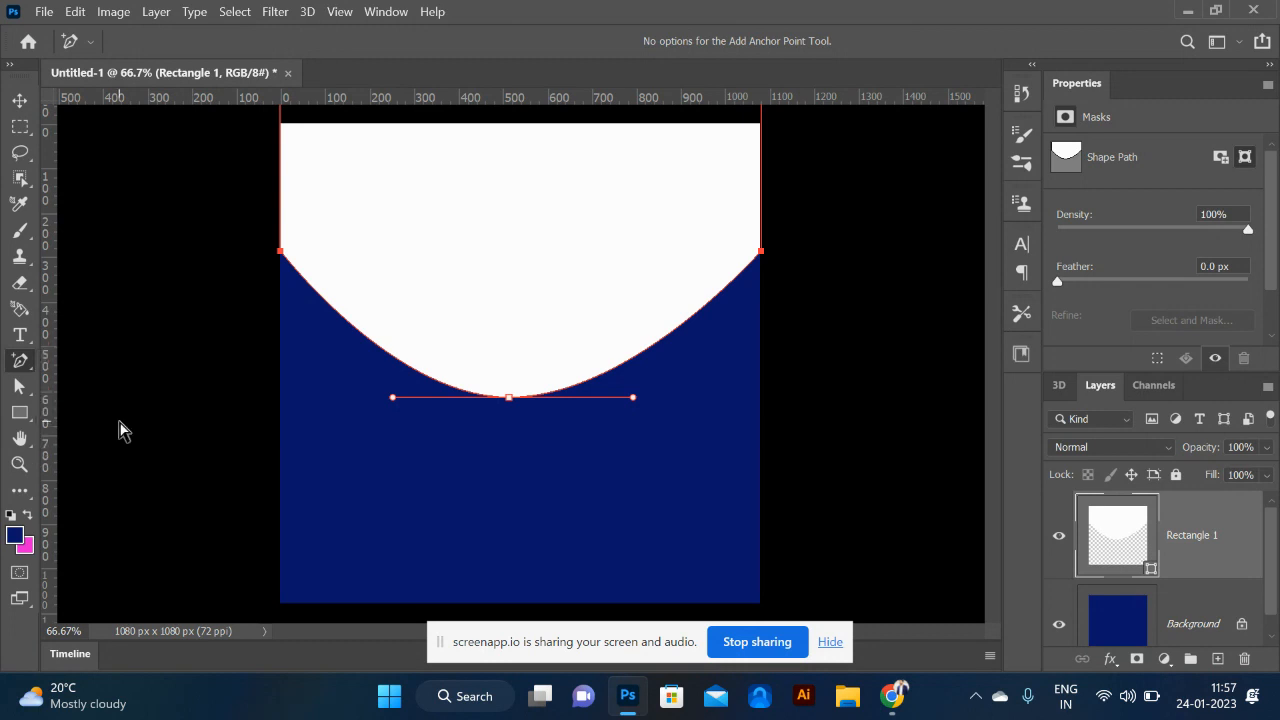
click(355, 328)
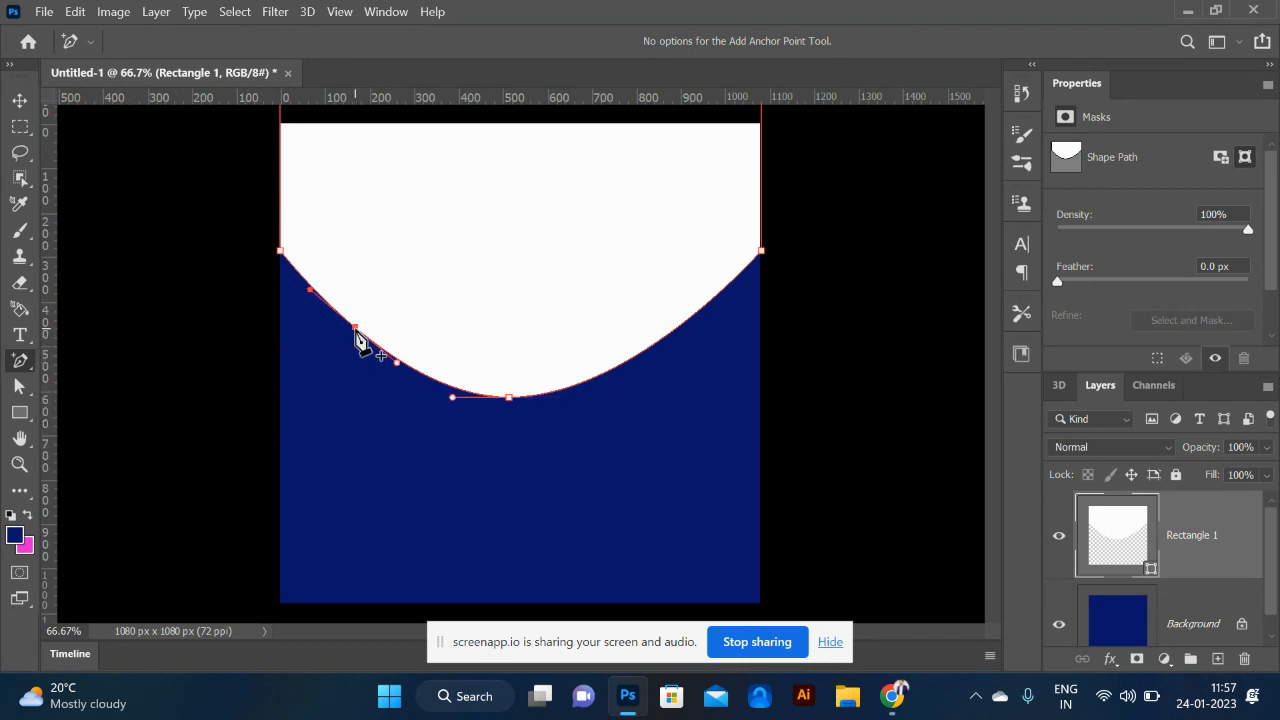
key(ctrl+z)
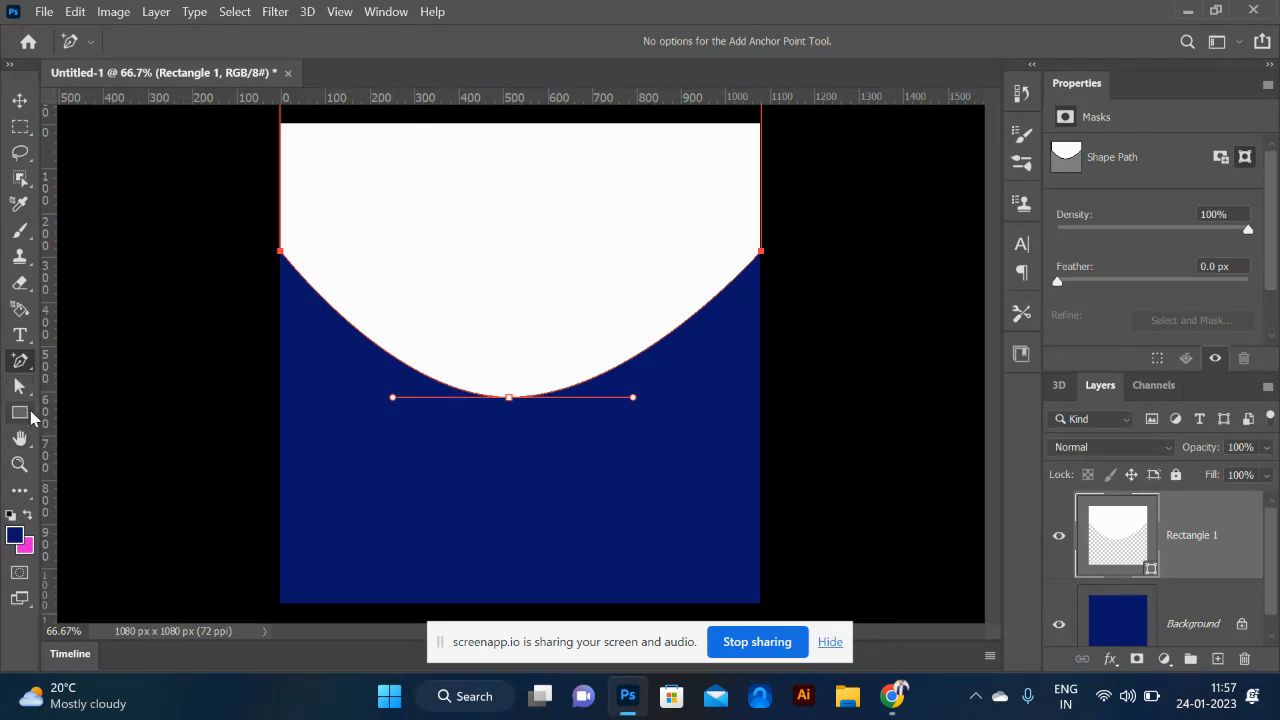
- Convert the middle anchor point on the white shape's lower edge to a sharp corner with the Convert Point tool
right_click(20, 361)
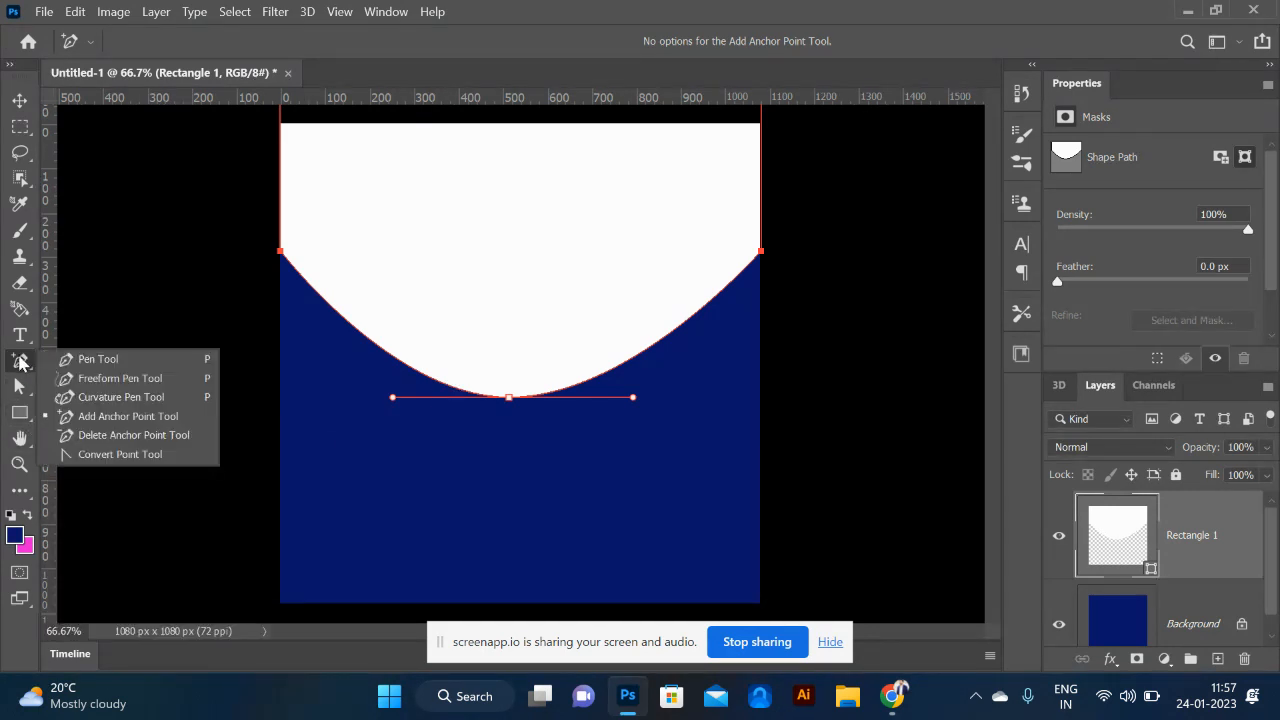
click(112, 455)
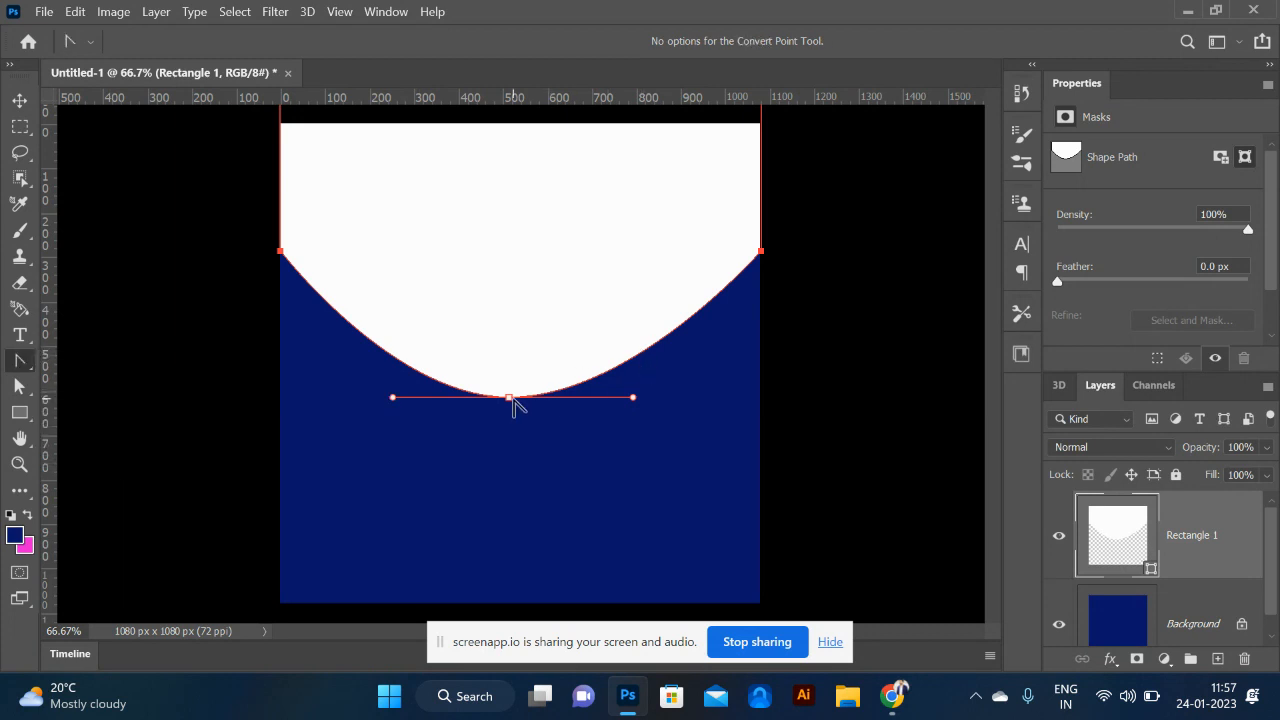
click(509, 398)
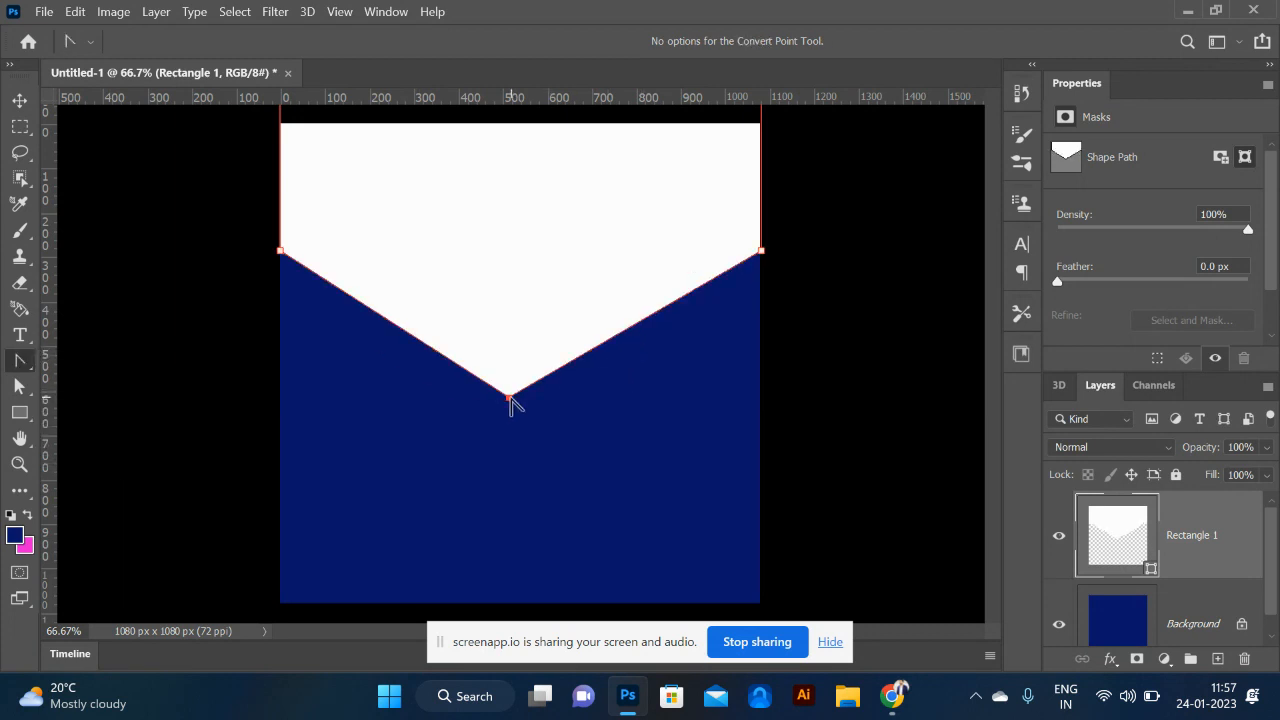
- Check the reference banner, then duplicate the white pointed shape with the Move tool and place the copy about 36 px lower
click(19, 101)
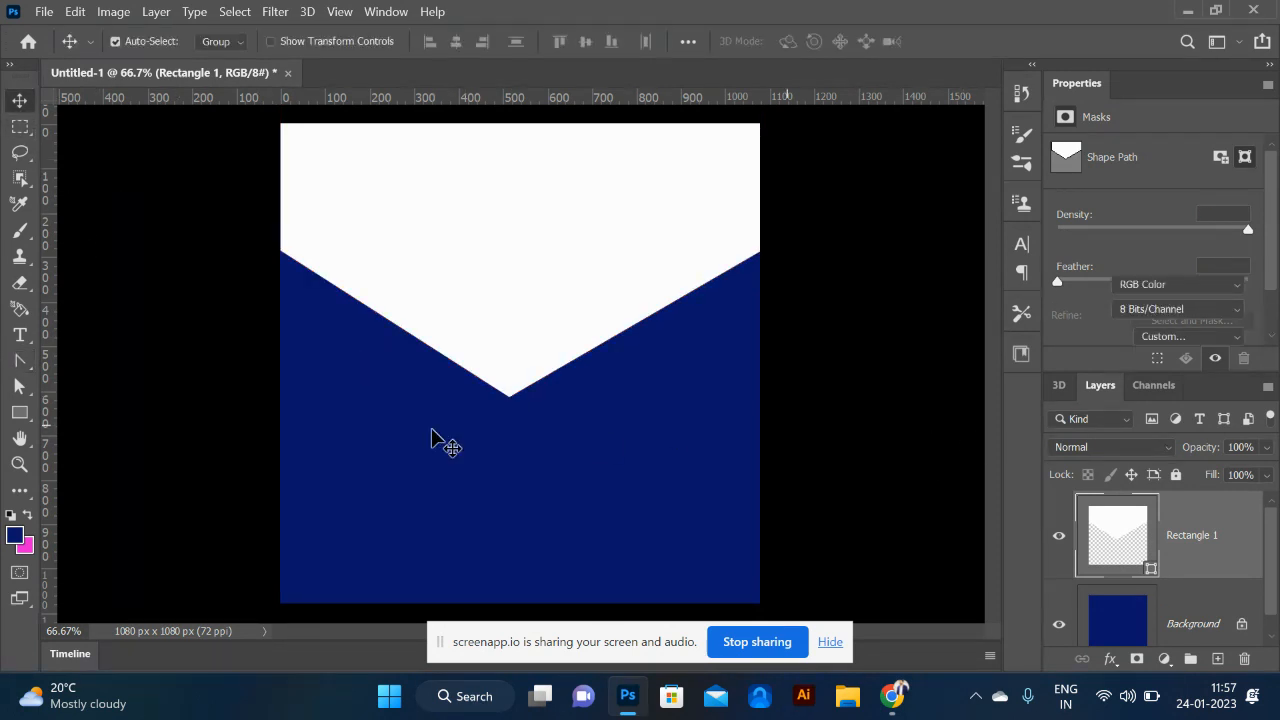
key(alt+Tab)
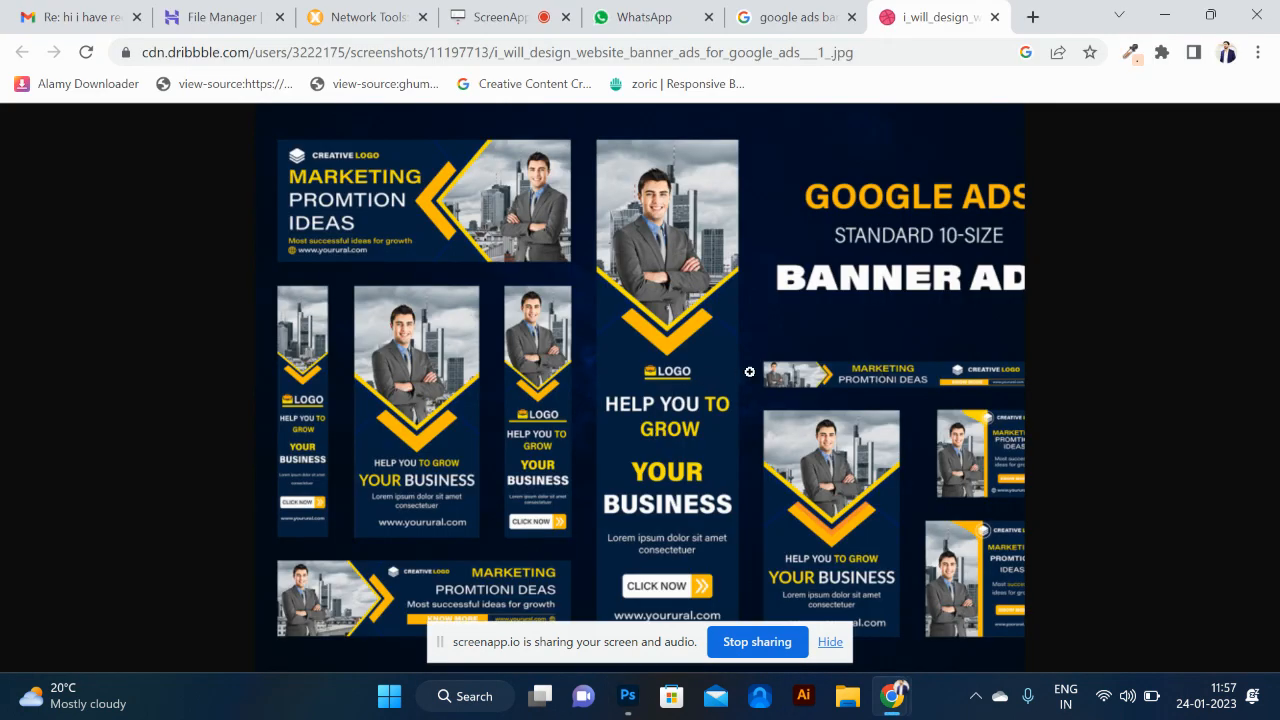
key(alt+Tab)
key(alt+Tab)
key(alt+Tab)
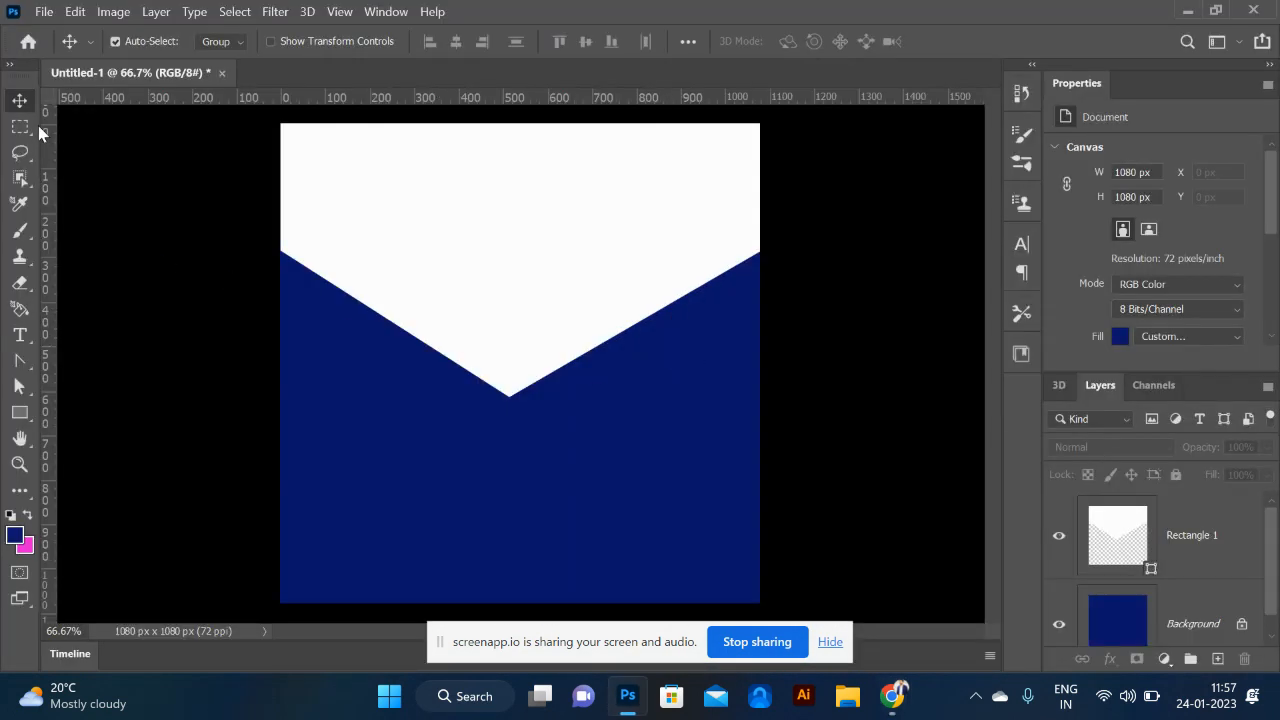
click(479, 266)
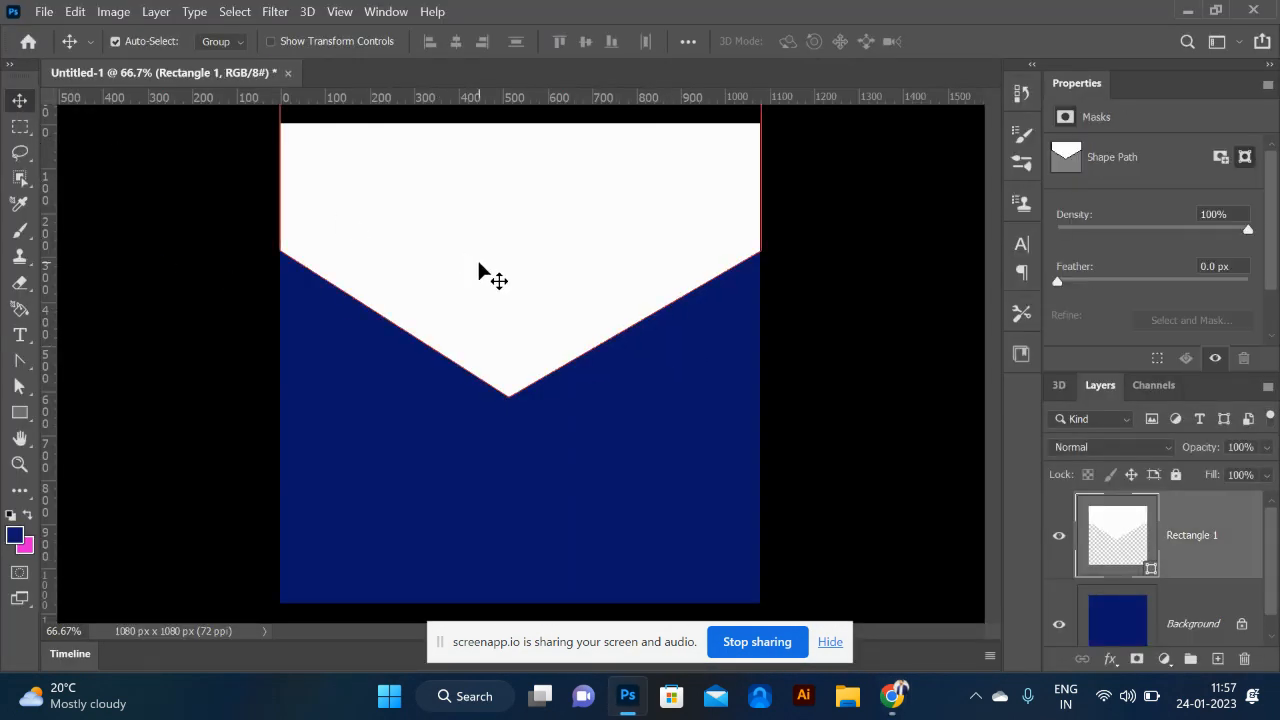
drag(529, 276, 529, 293)
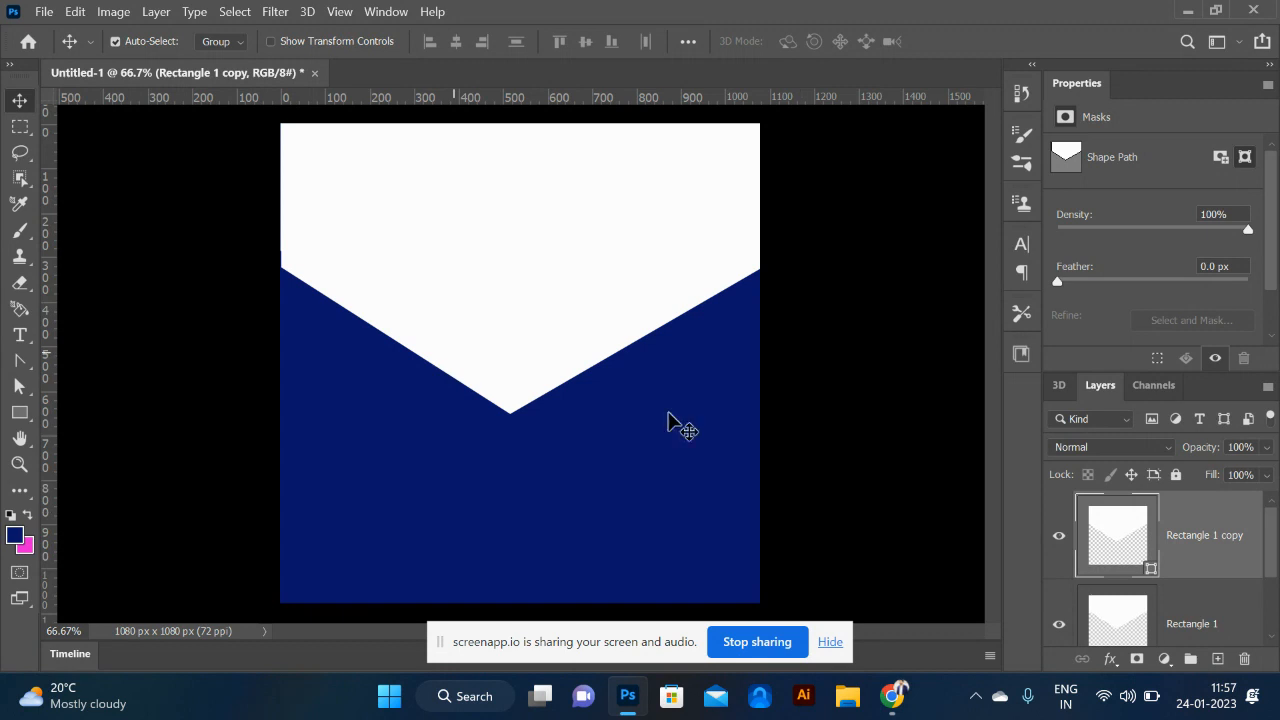
- Set the foreground colour to a bright orange-yellow with hue 44° and fill the duplicated shape with it
click(13, 537)
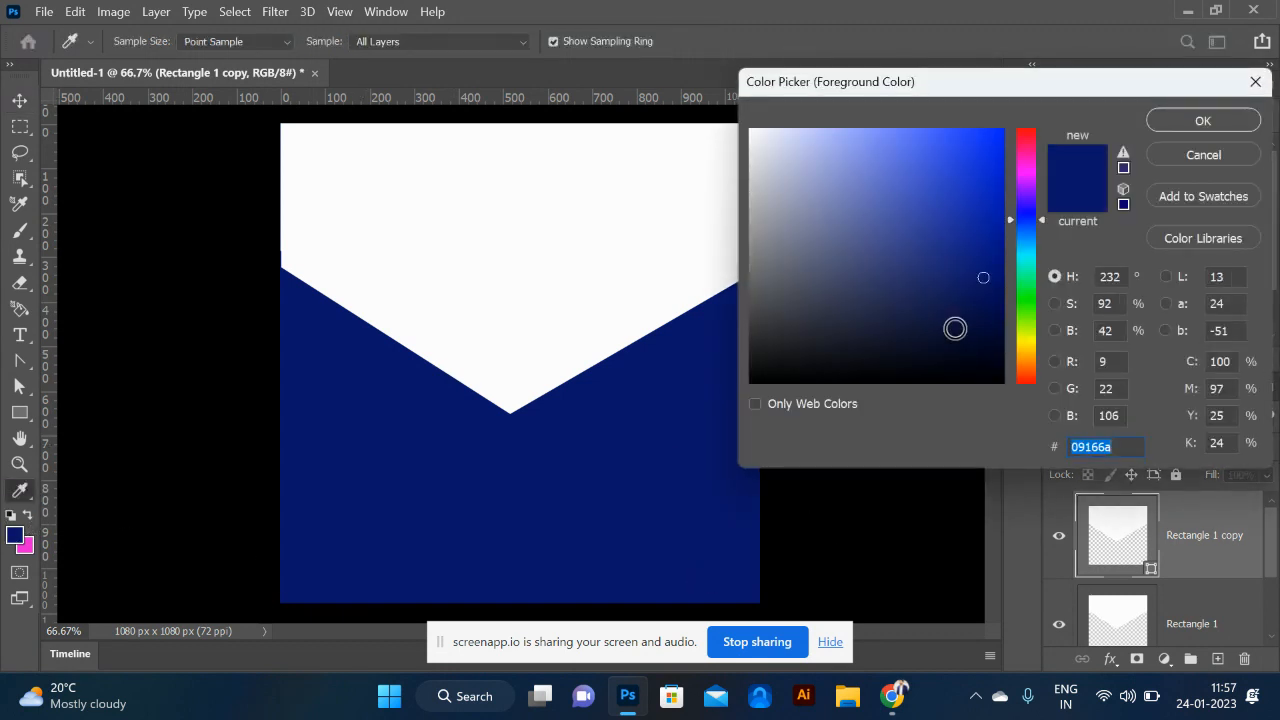
click(1029, 344)
click(1030, 352)
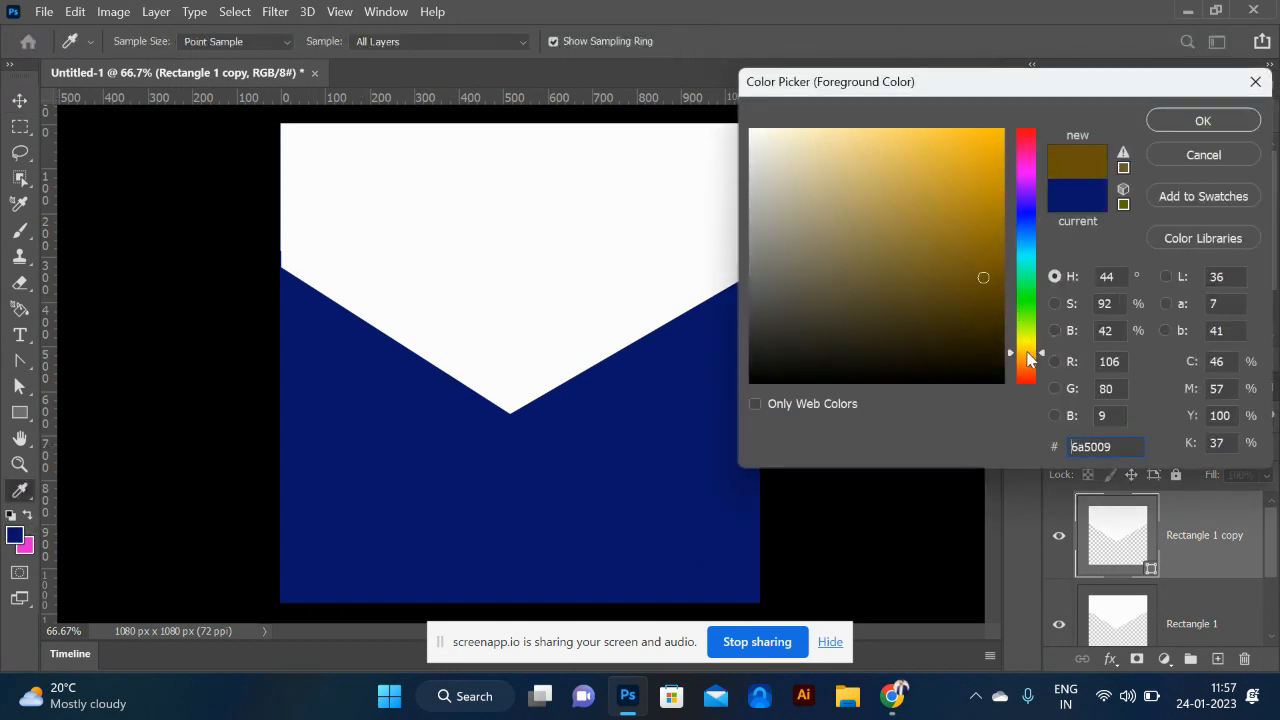
click(989, 137)
click(1190, 115)
key(alt+BackSpace)
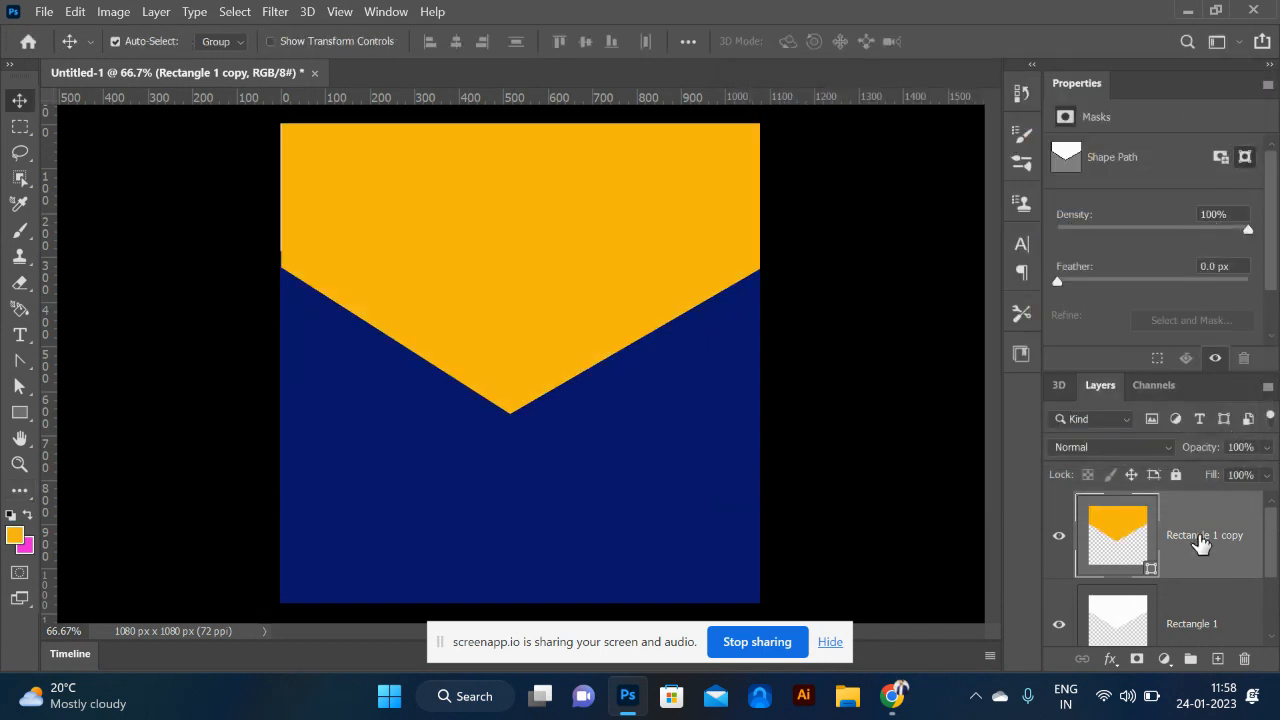
- Move the yellow Rectangle 1 copy layer below the white Rectangle 1 layer so it forms a V-shaped border
key(ctrl+bracketleft)
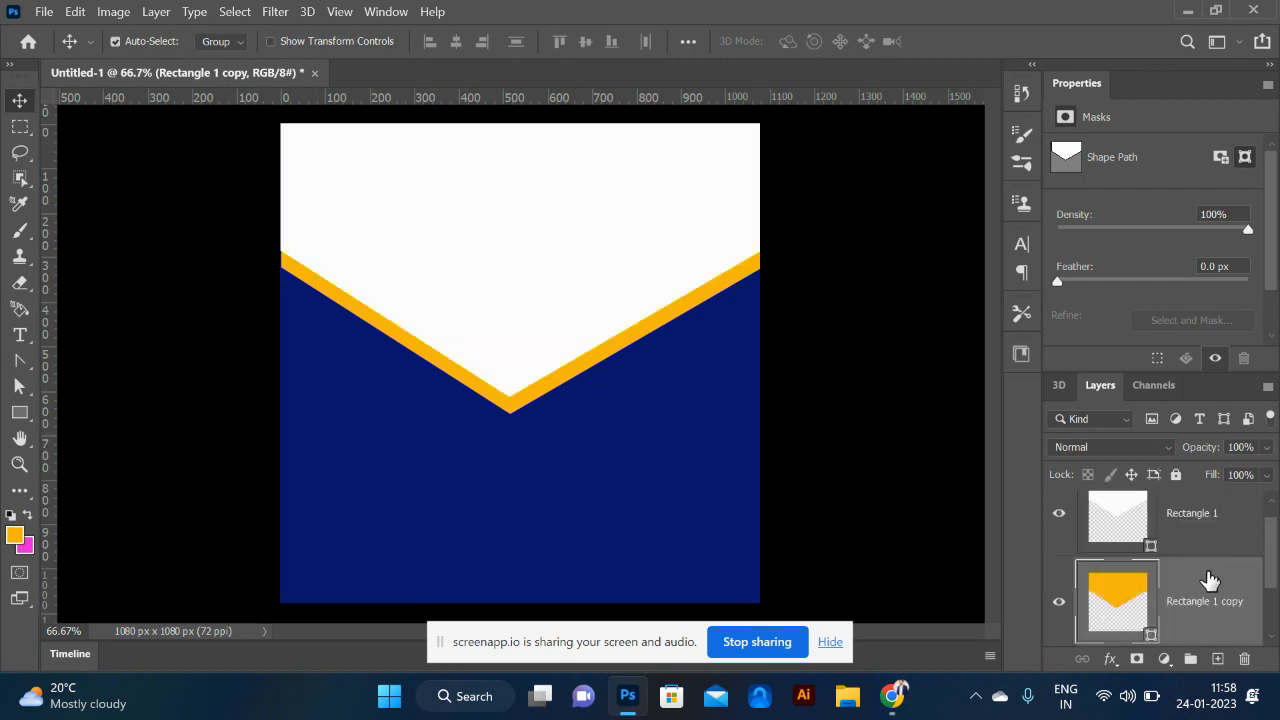
drag(1203, 586, 1196, 524)
key(ctrl)
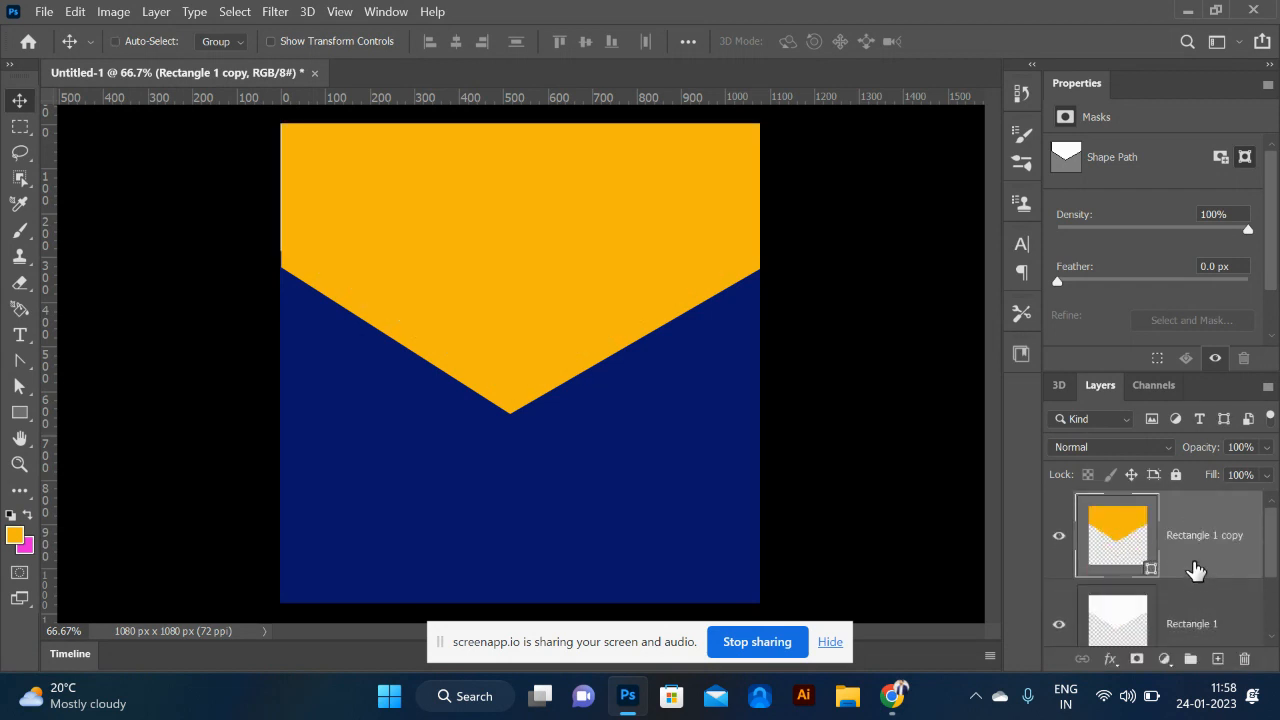
key(ctrl+bracketleft)
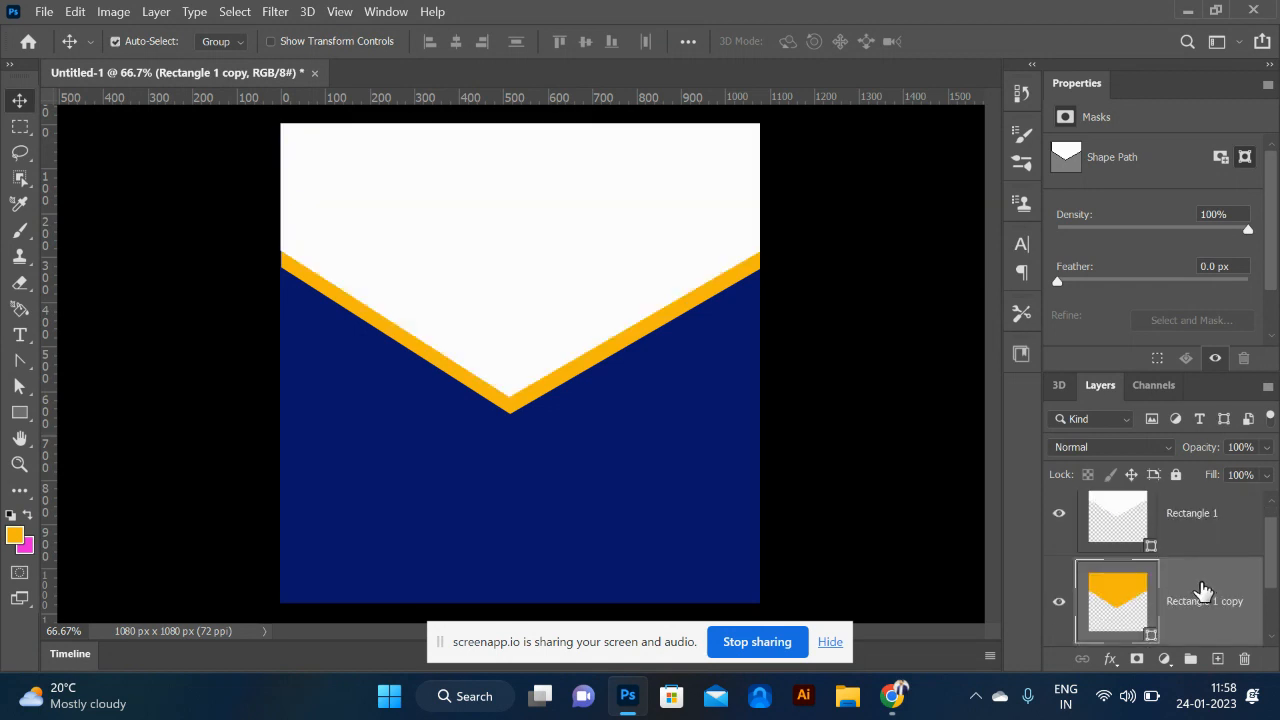
key(ctrl+bracketright)
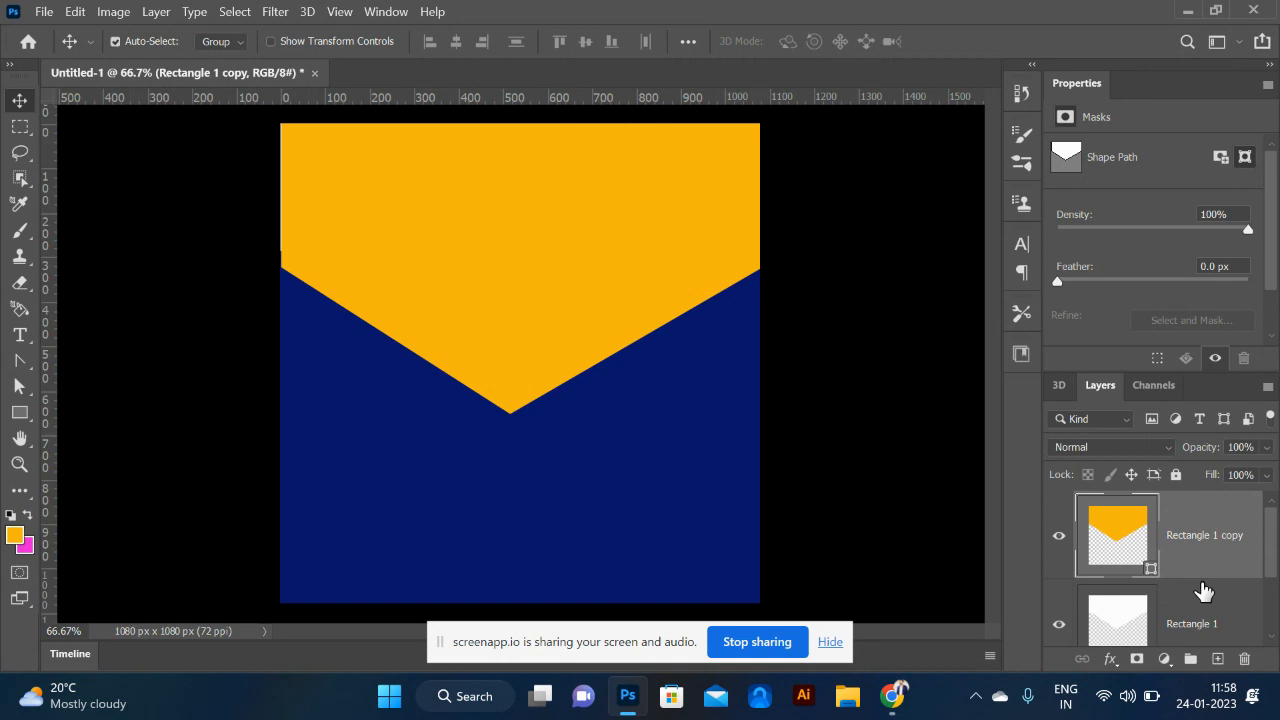
key(ctrl+bracketleft)
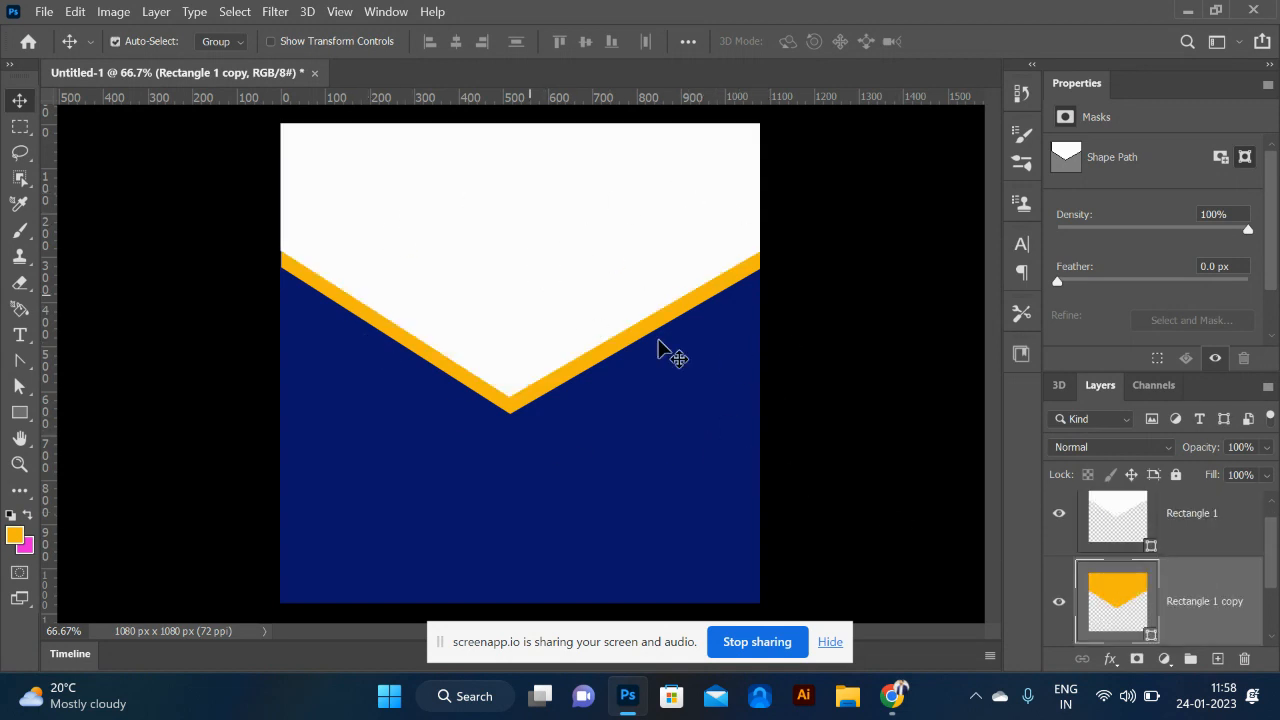
- Switch to Chrome, search Google Images for "business" and open the preview of The Balance's photo of two women at a laptop
key(alt+Tab)
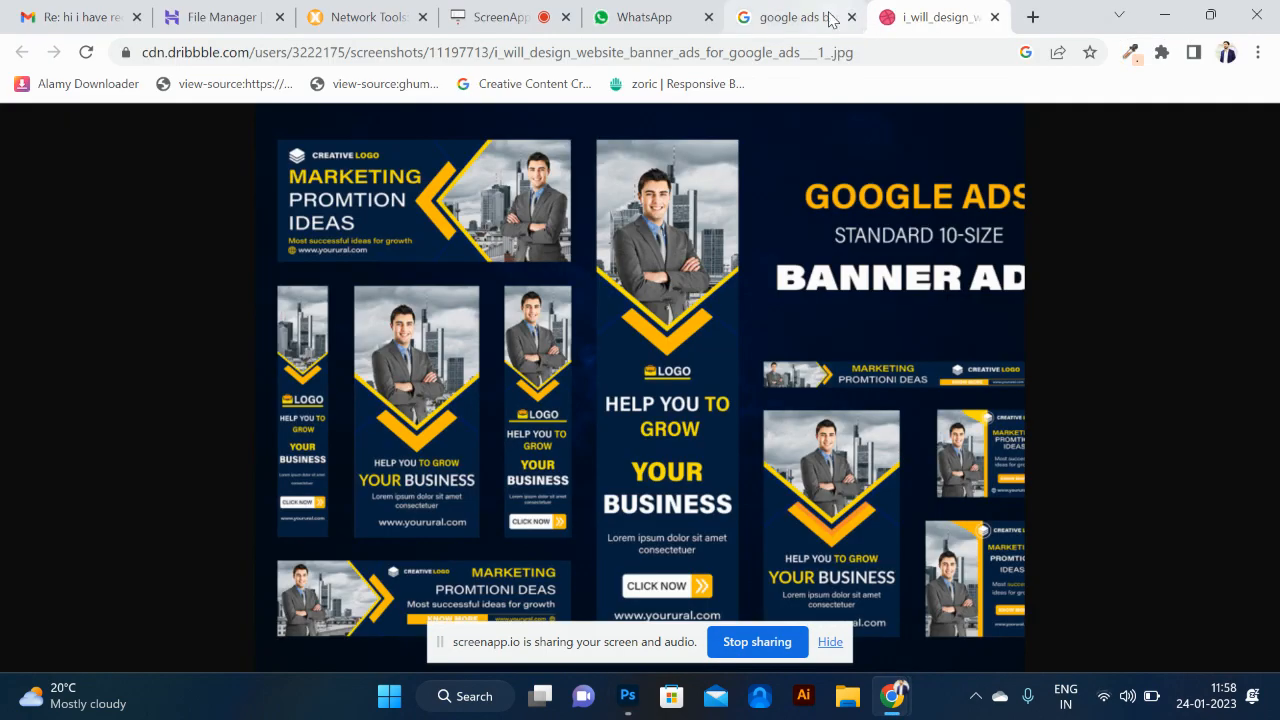
click(830, 18)
drag(374, 143, 5, 272)
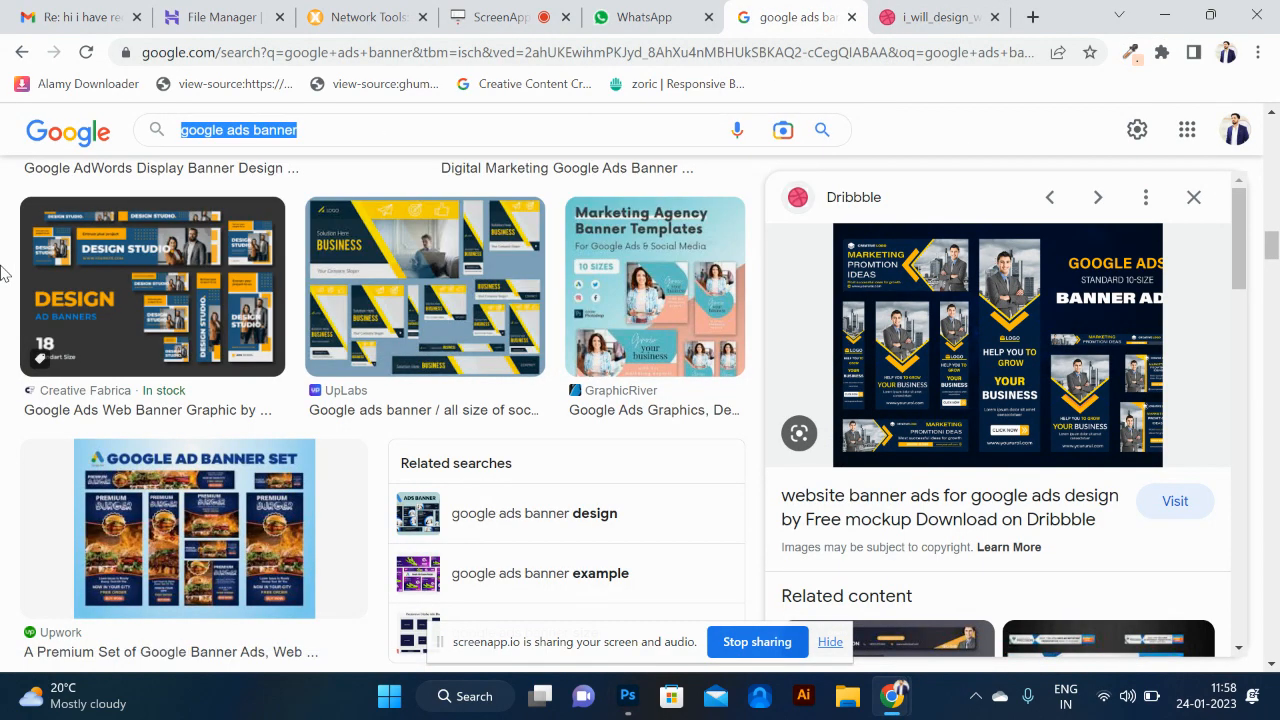
text(business)
key(Return)
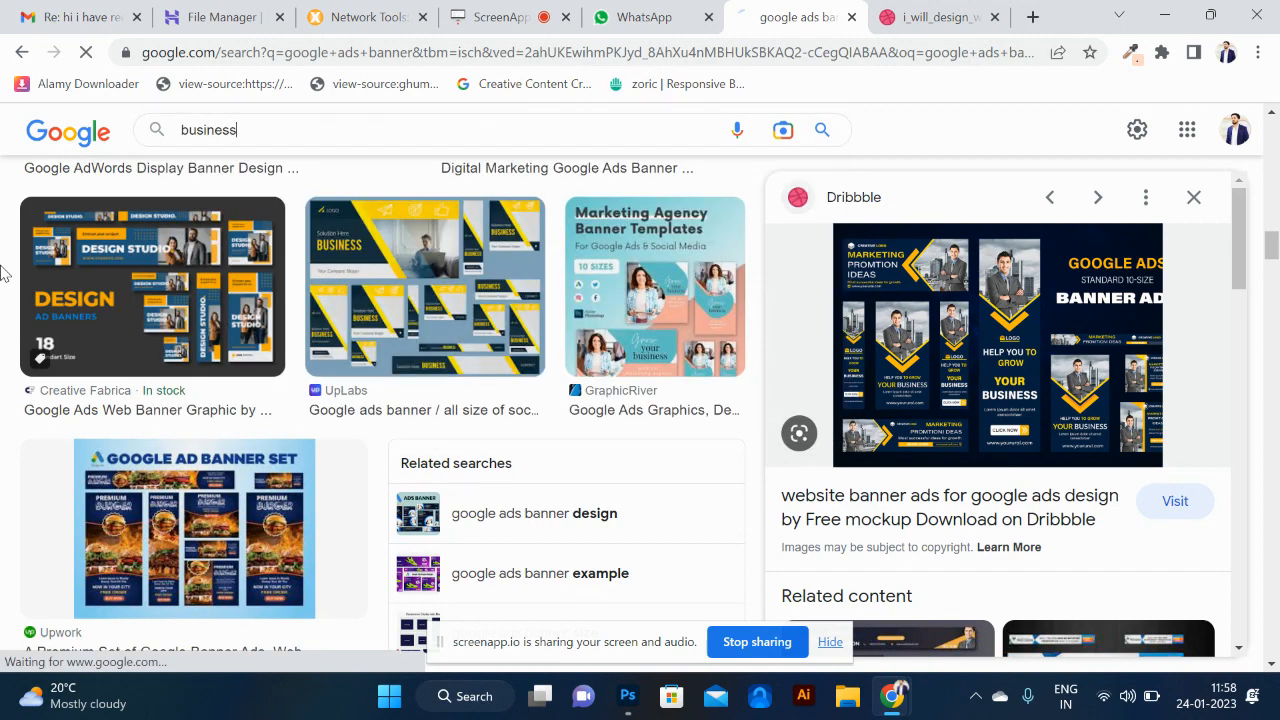
scroll(686, 448, down, 3)
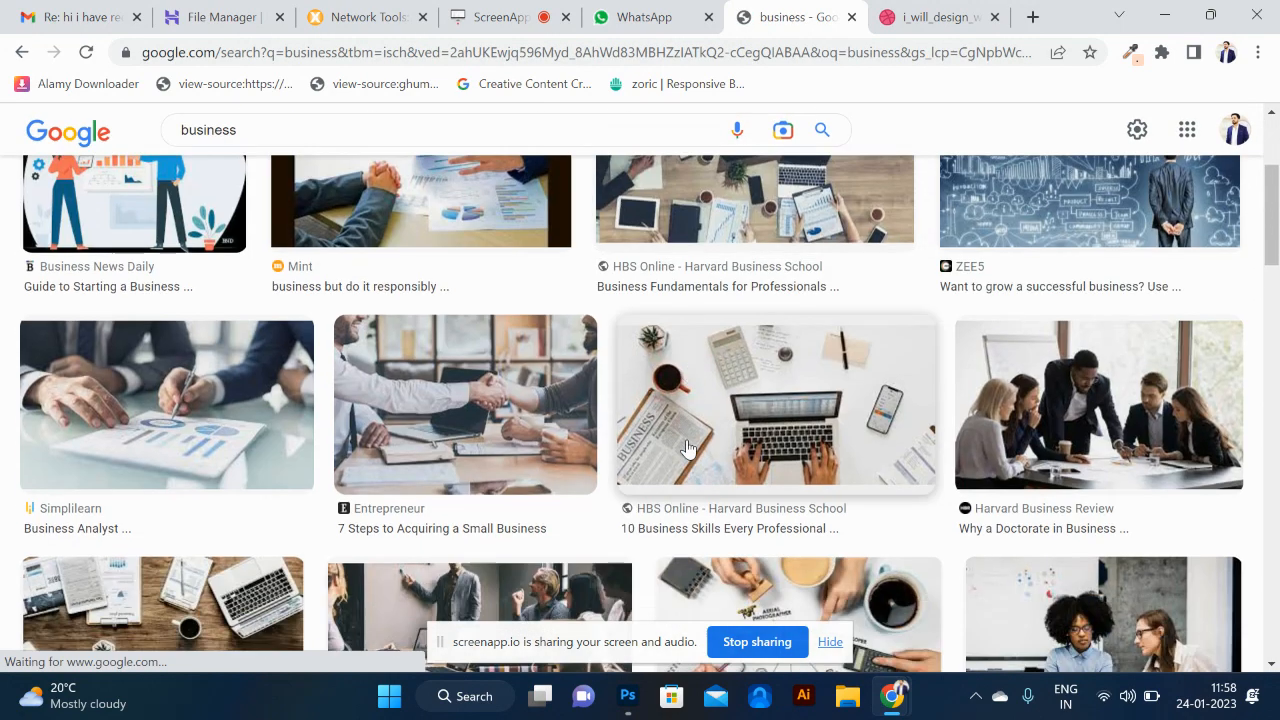
scroll(686, 448, down, 2)
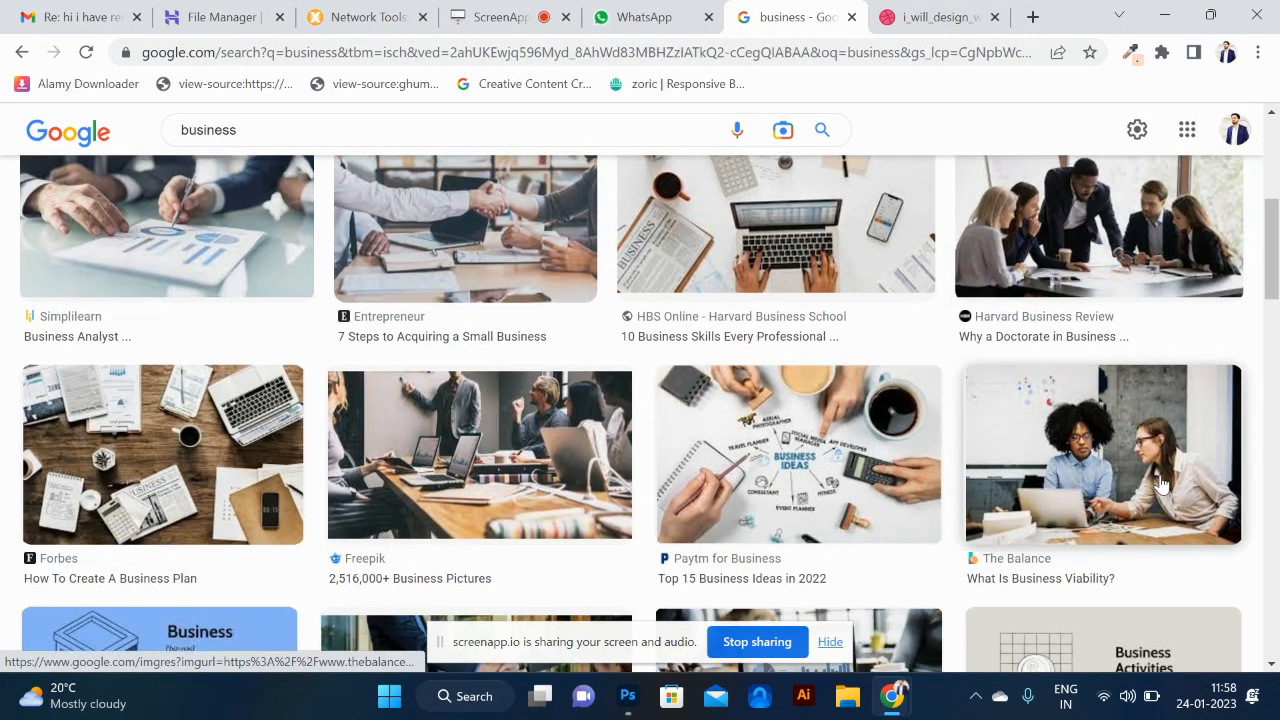
click(1160, 484)
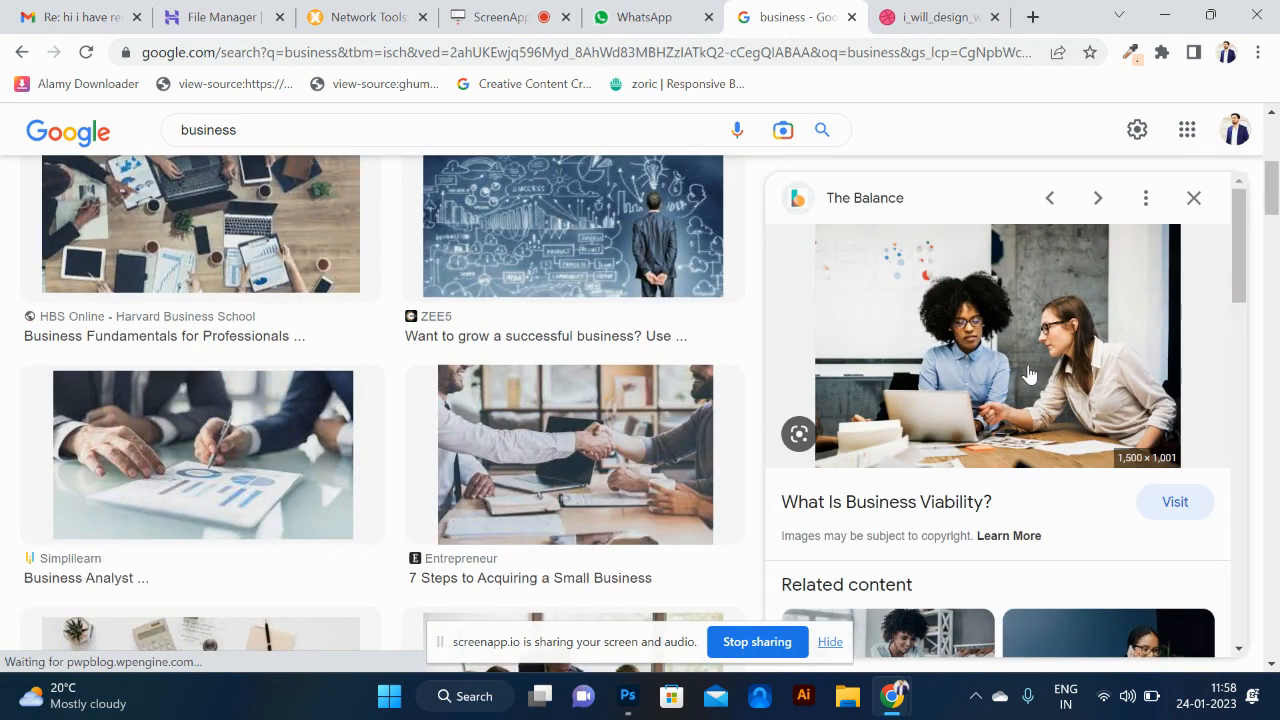
- Open the full-size photo of the two women in a new browser tab and copy the image
right_click(1030, 374)
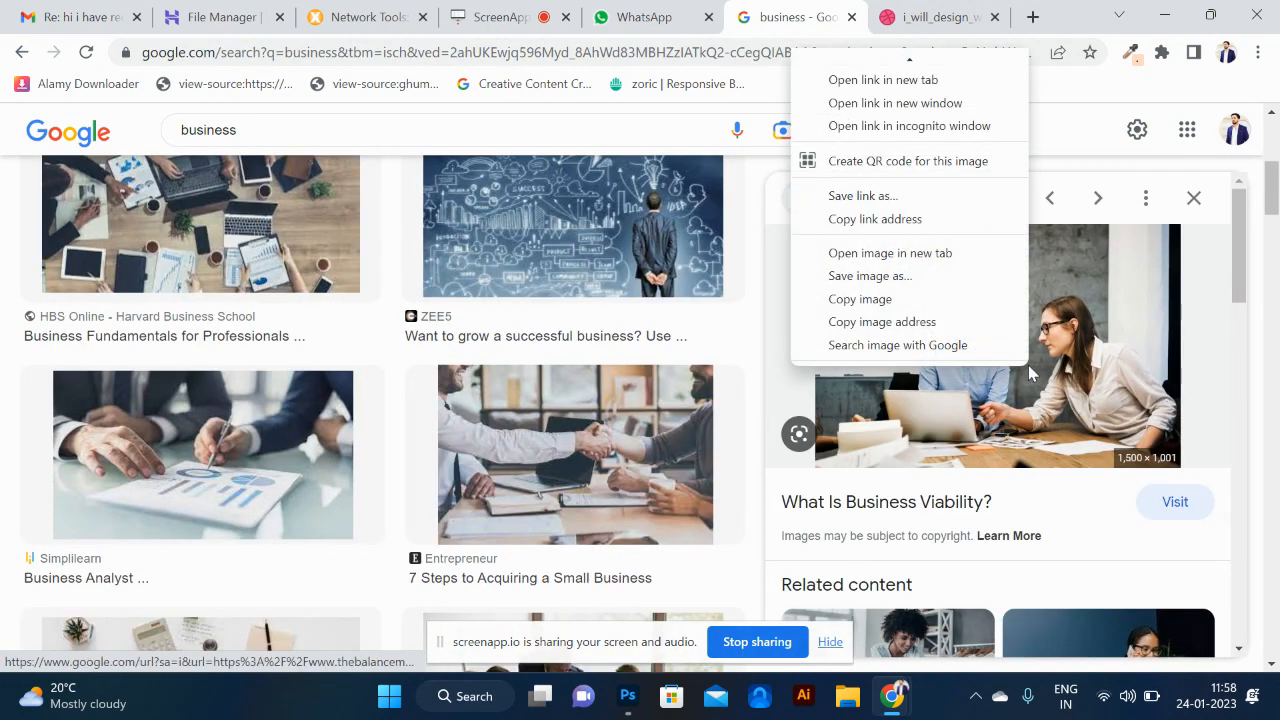
click(840, 258)
click(921, 20)
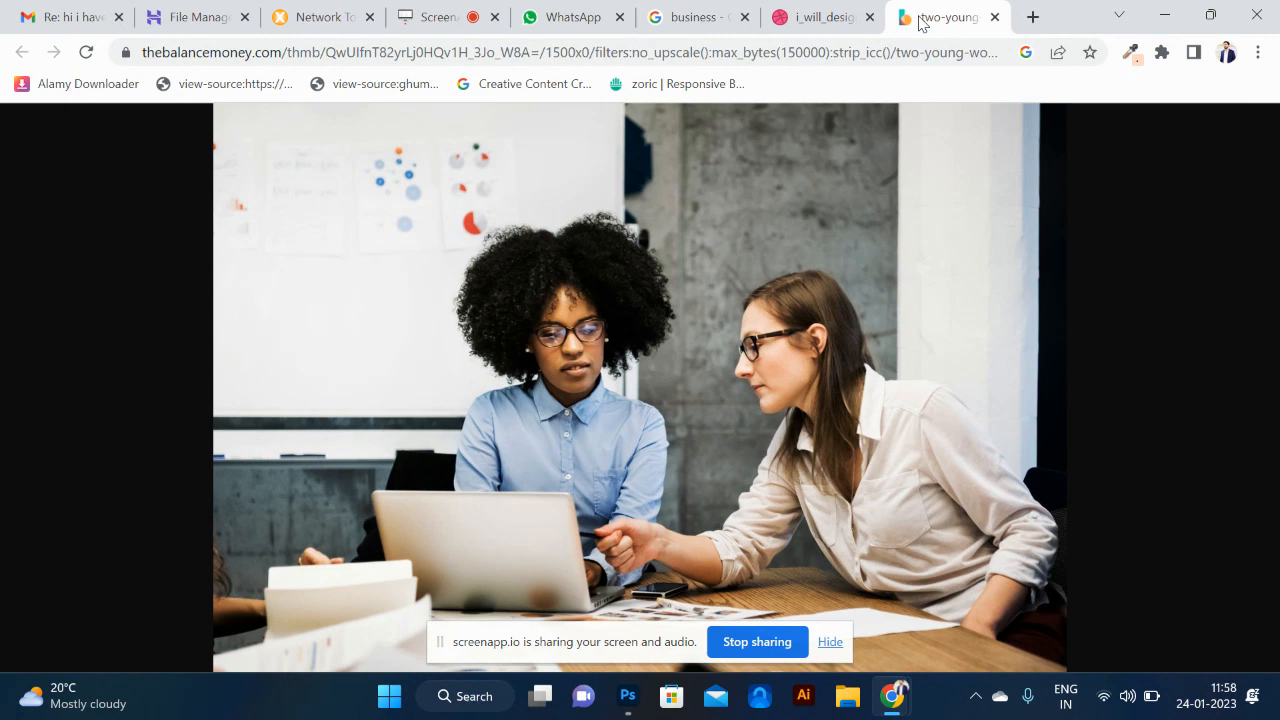
right_click(690, 208)
click(764, 279)
- Select the white pointed Rectangle 1 layer in Photoshop, copy the two-women photo from Chrome again, and paste it above that layer
key(alt+Tab)
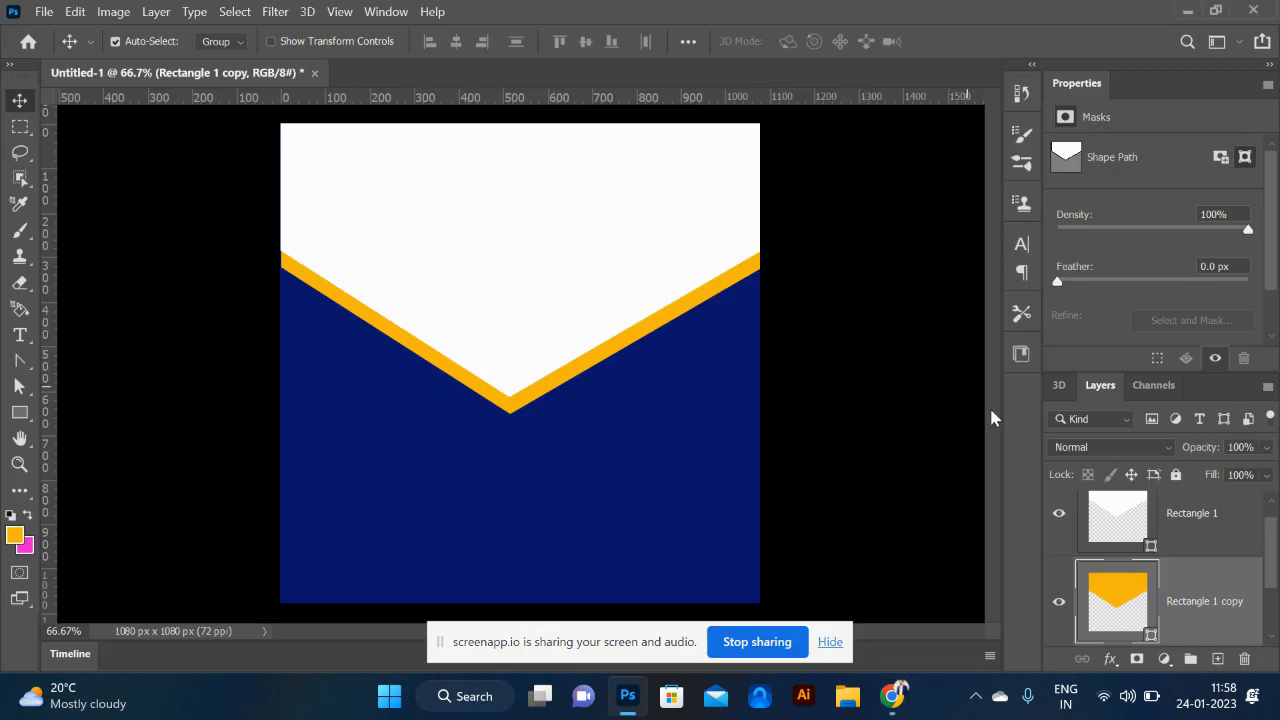
click(528, 287)
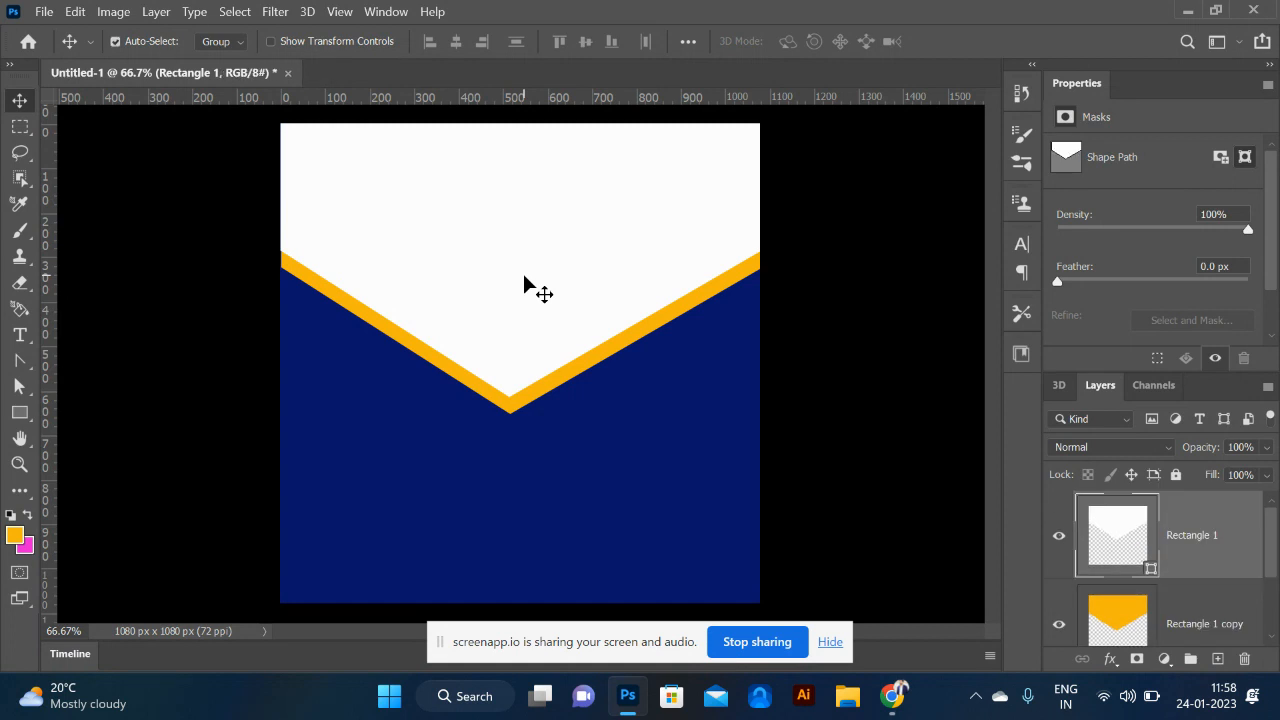
key(alt+Tab)
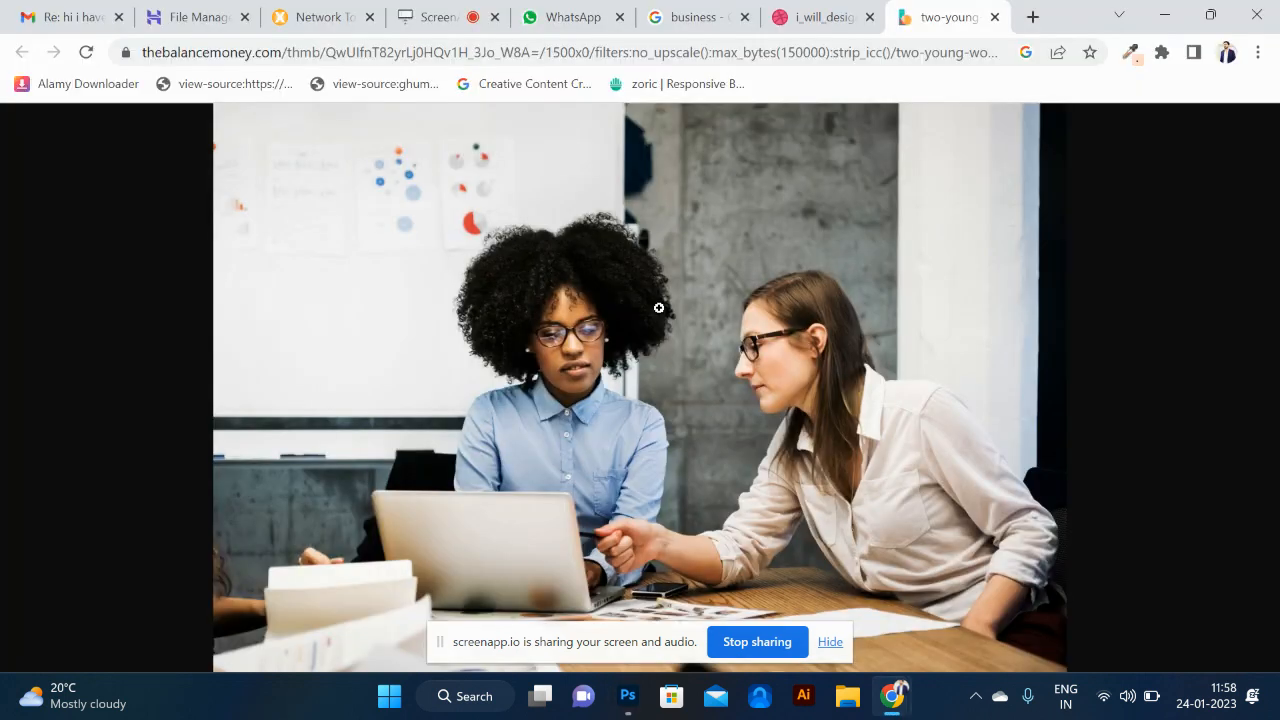
right_click(659, 308)
click(694, 374)
key(alt+Tab)
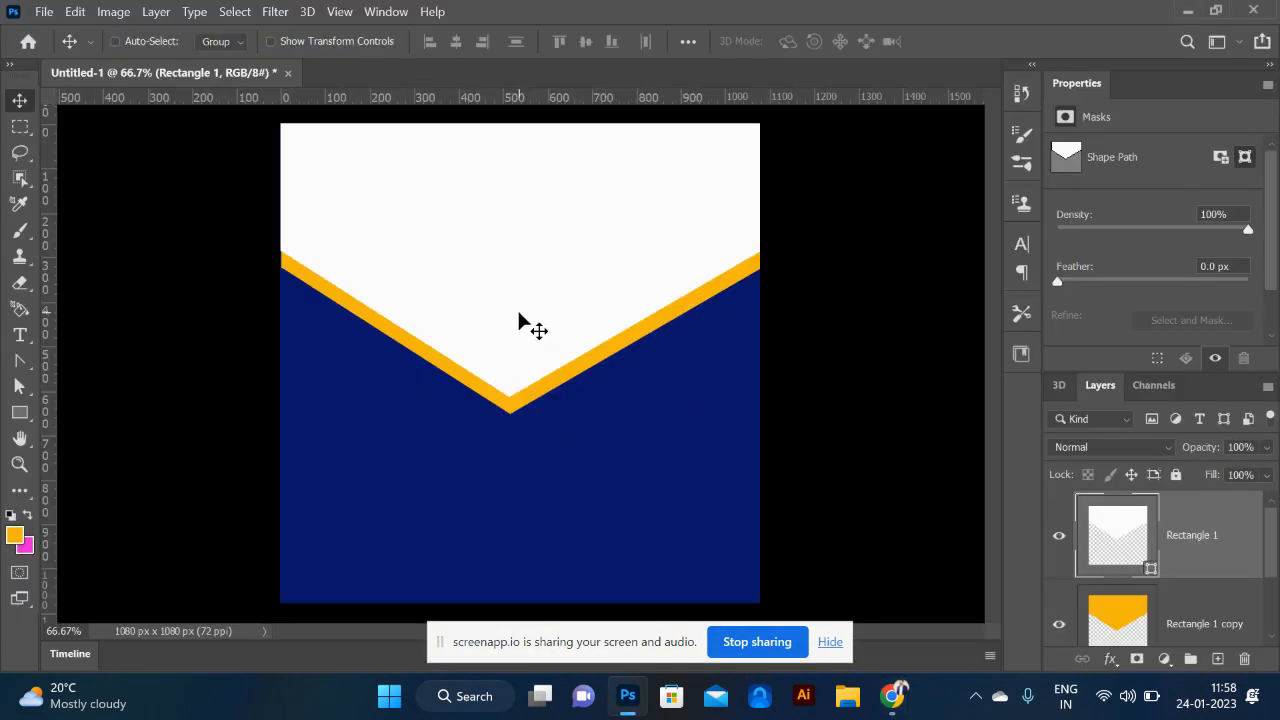
key(alt+Tab)
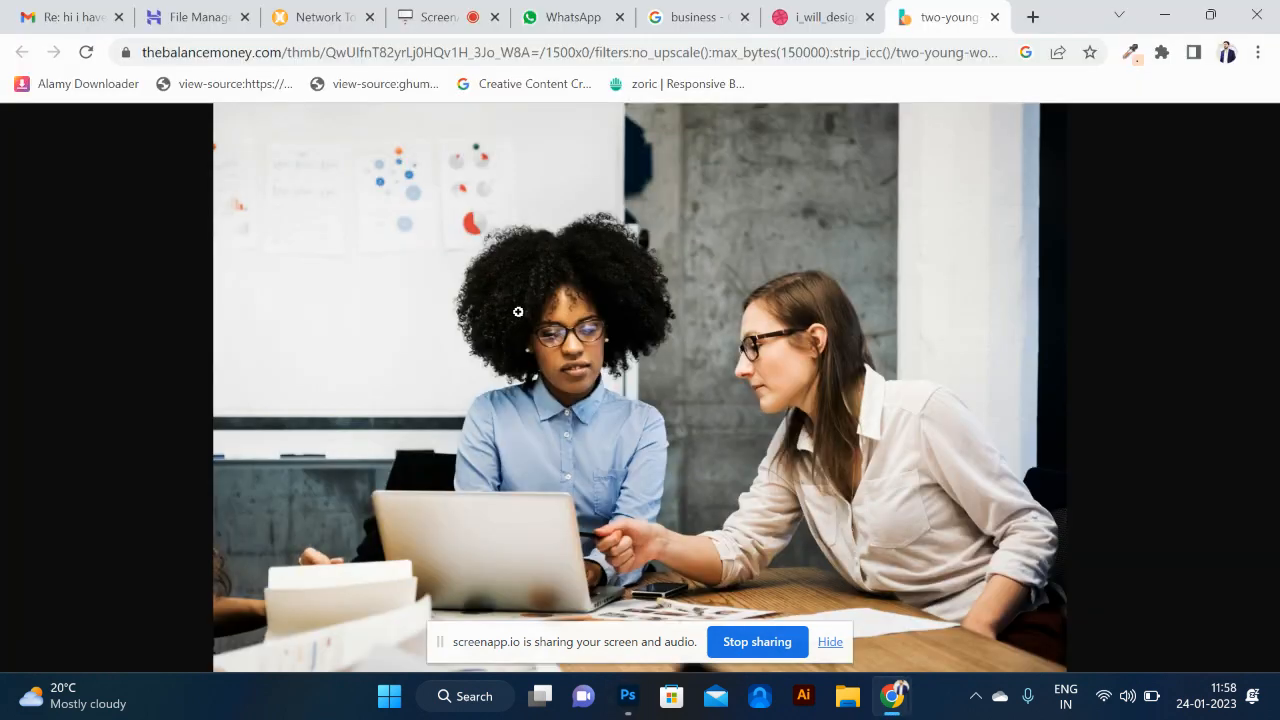
right_click(518, 312)
click(585, 383)
key(alt+Tab)
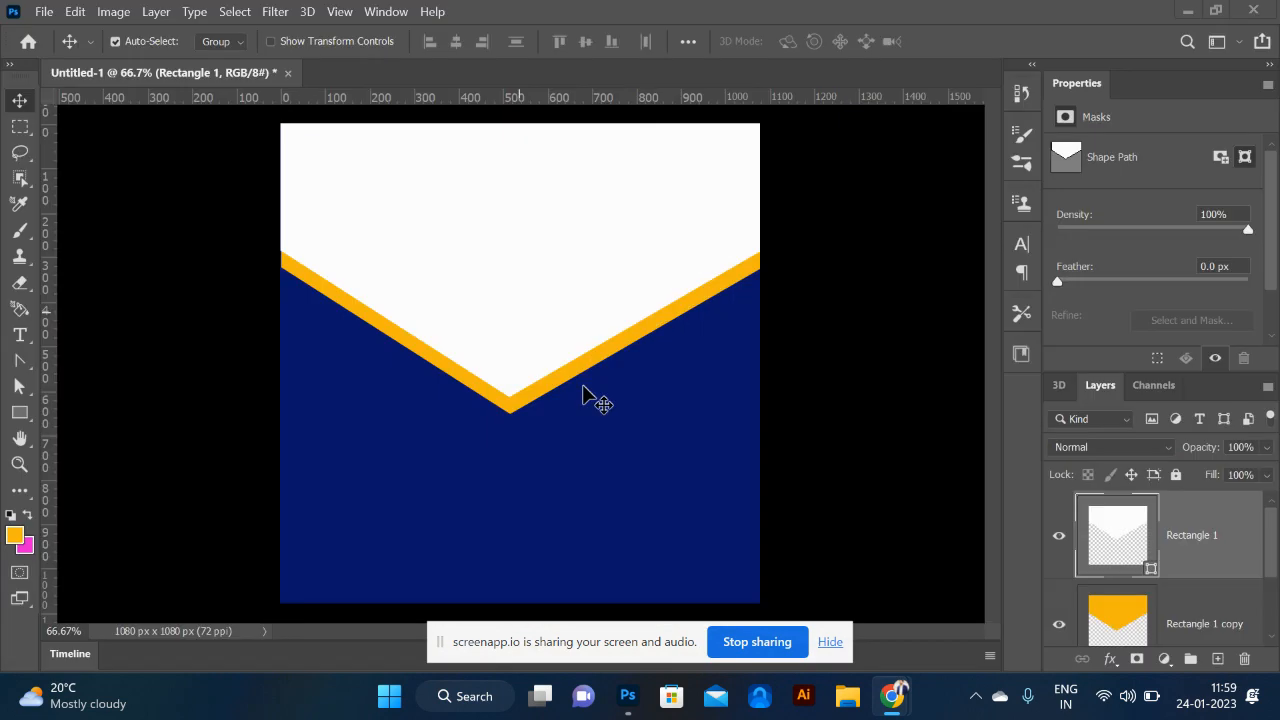
key(ctrl+v)
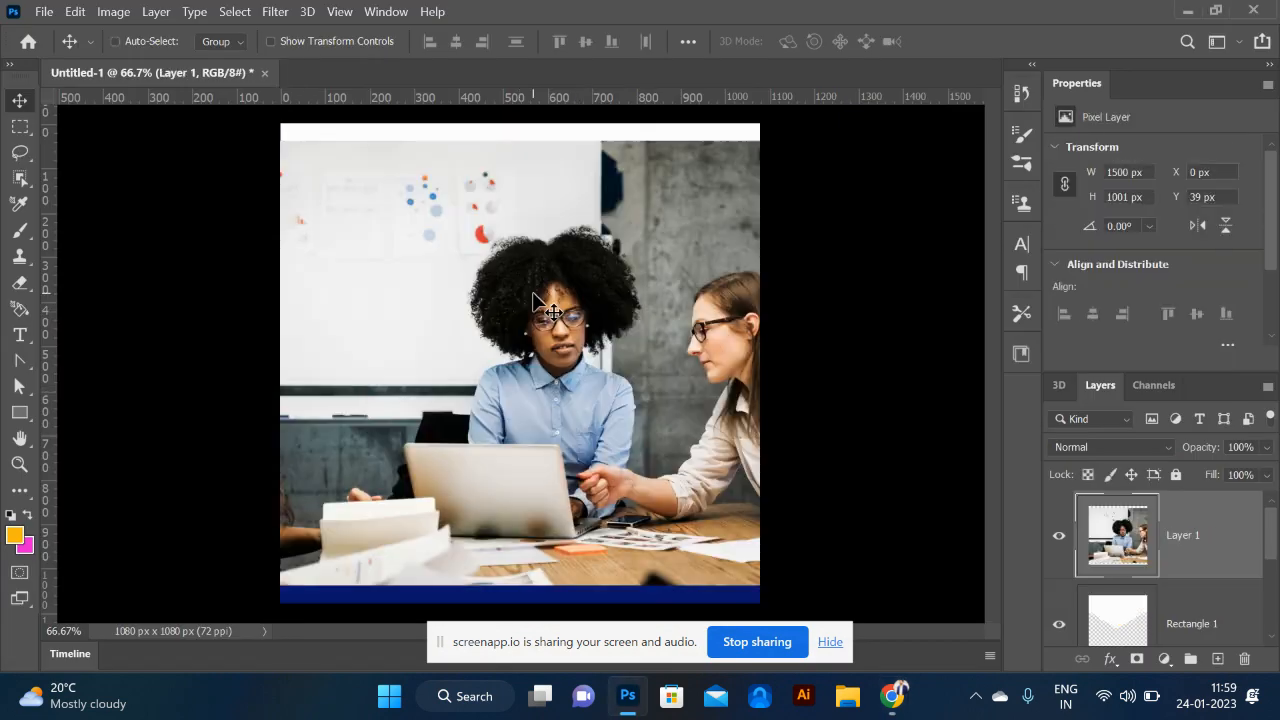
- Position the pasted photo over the white pointed shape at about X -104, Y -190 px and clip it to Rectangle 1
drag(636, 375, 579, 272)
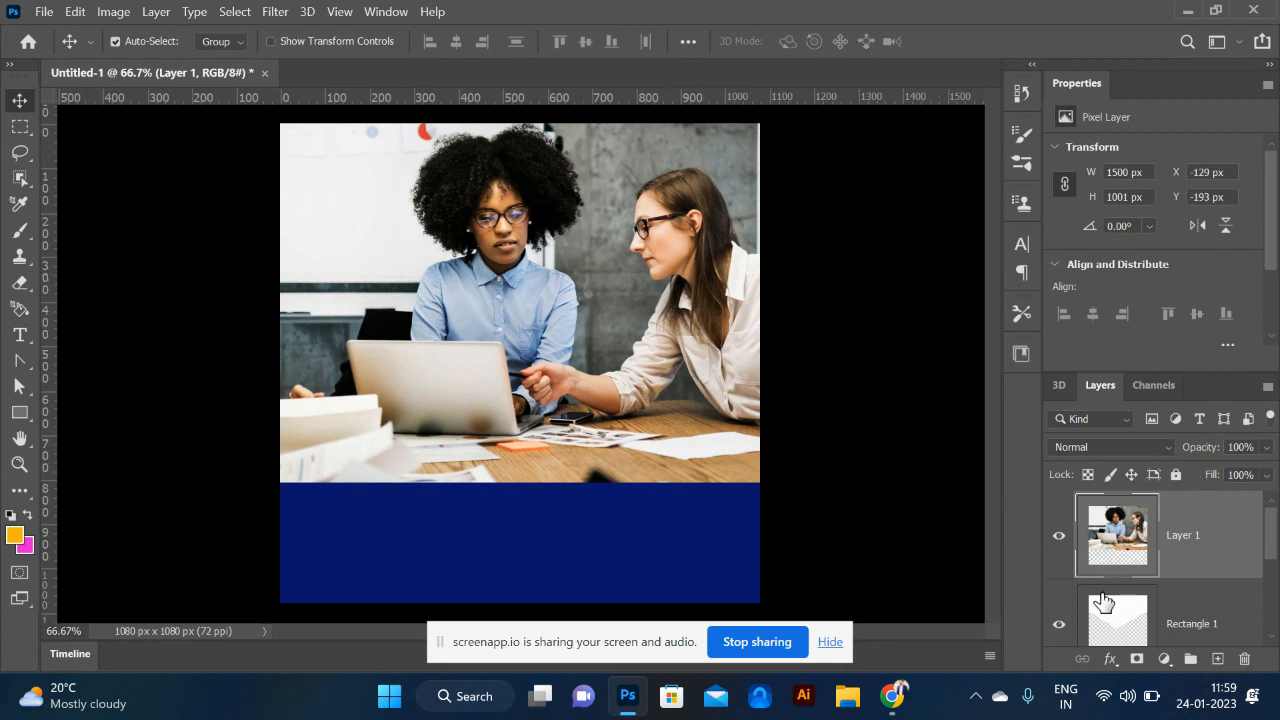
click(1124, 627)
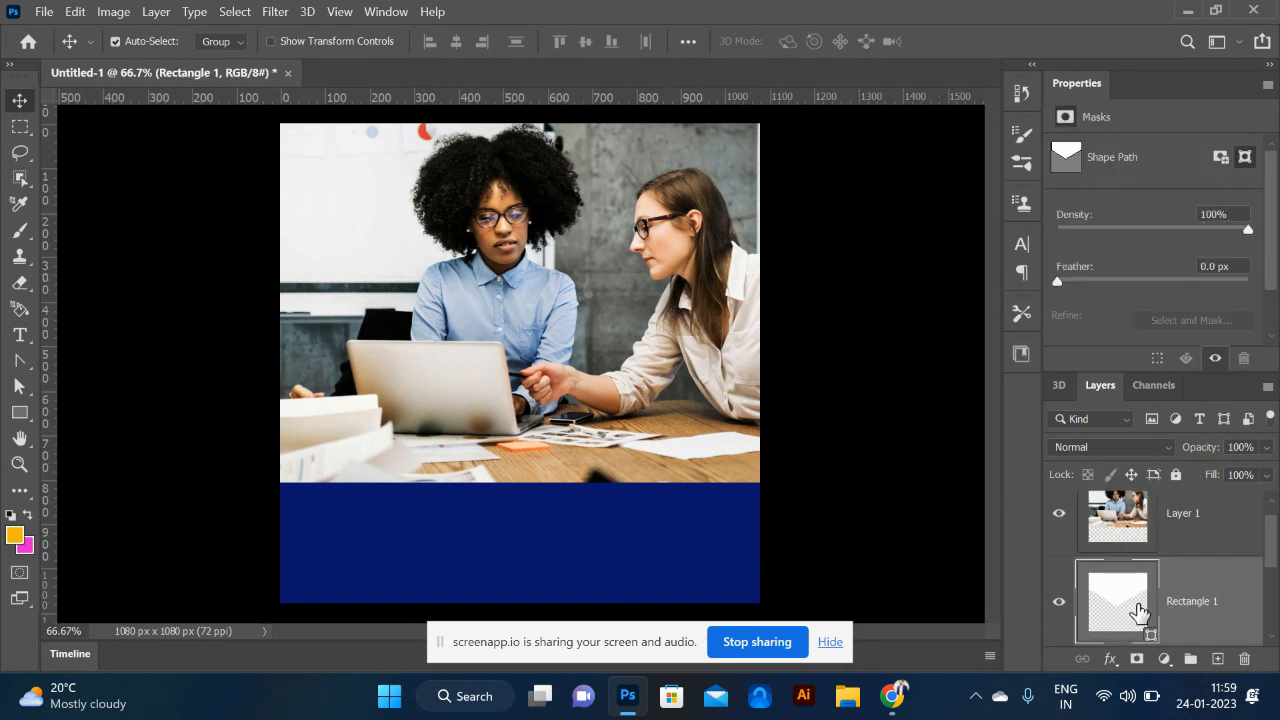
scroll(1134, 604, up, 1)
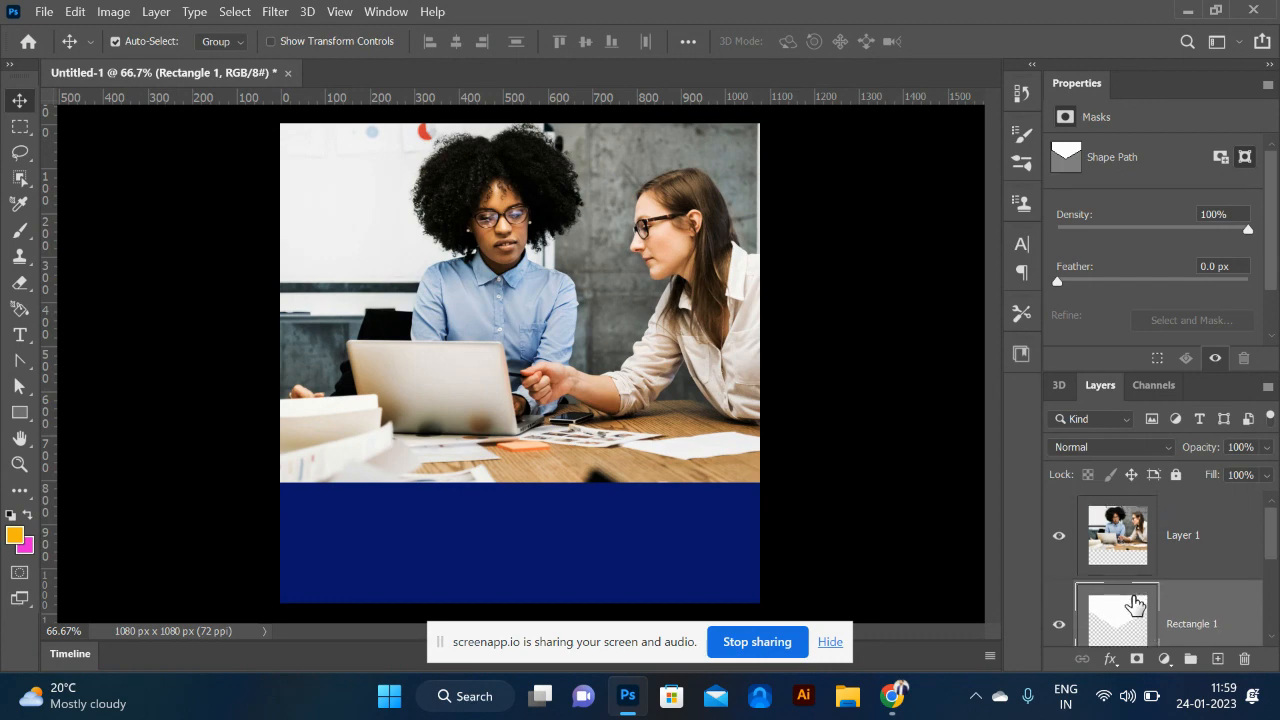
click(1160, 547)
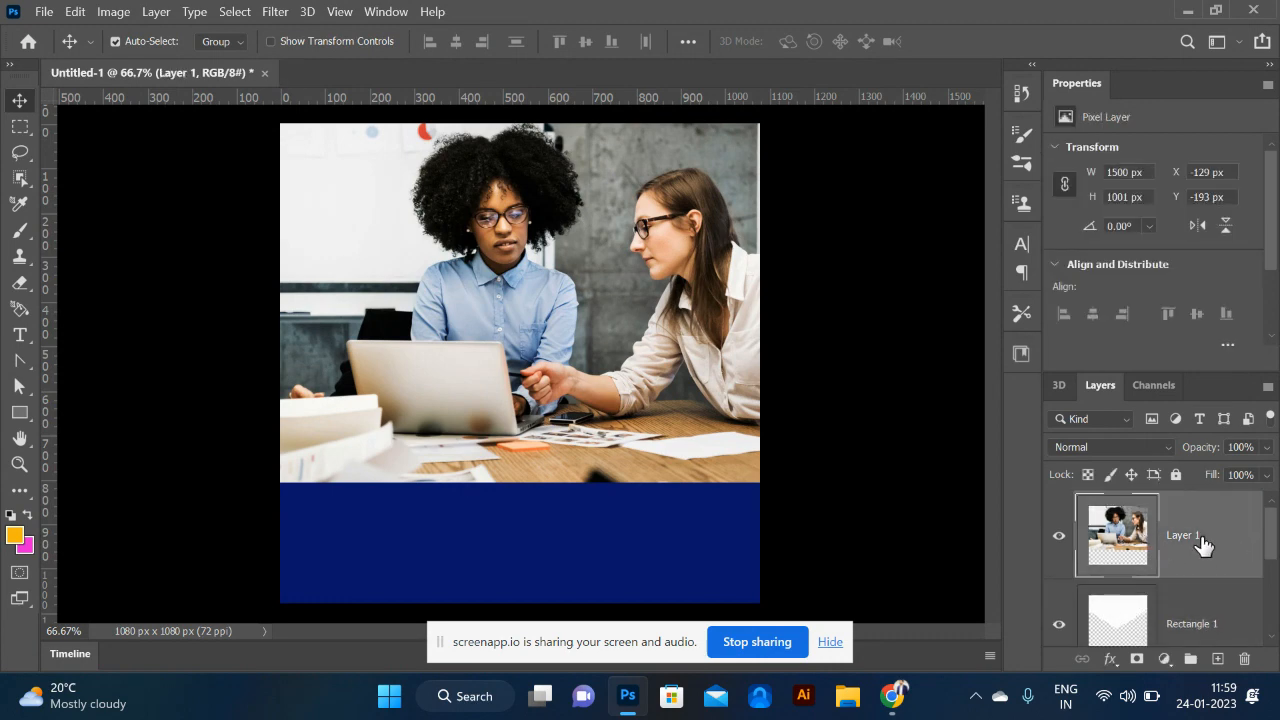
right_click(1222, 522)
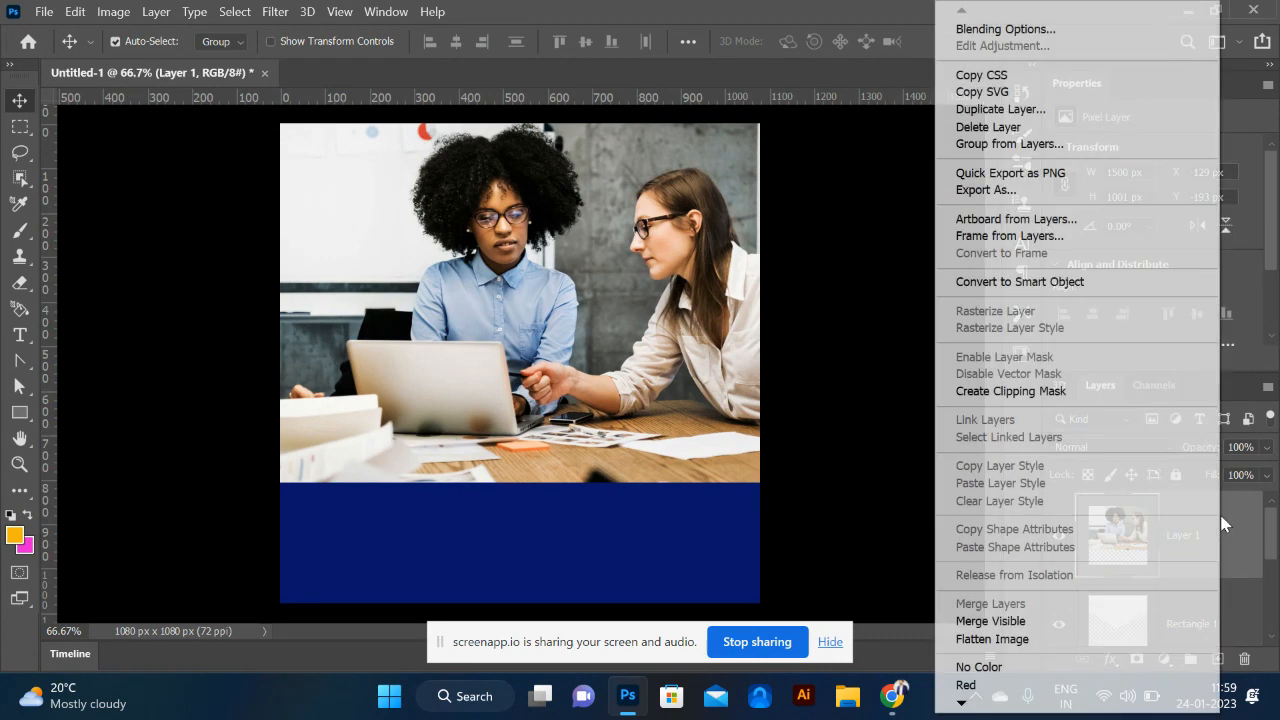
click(1020, 391)
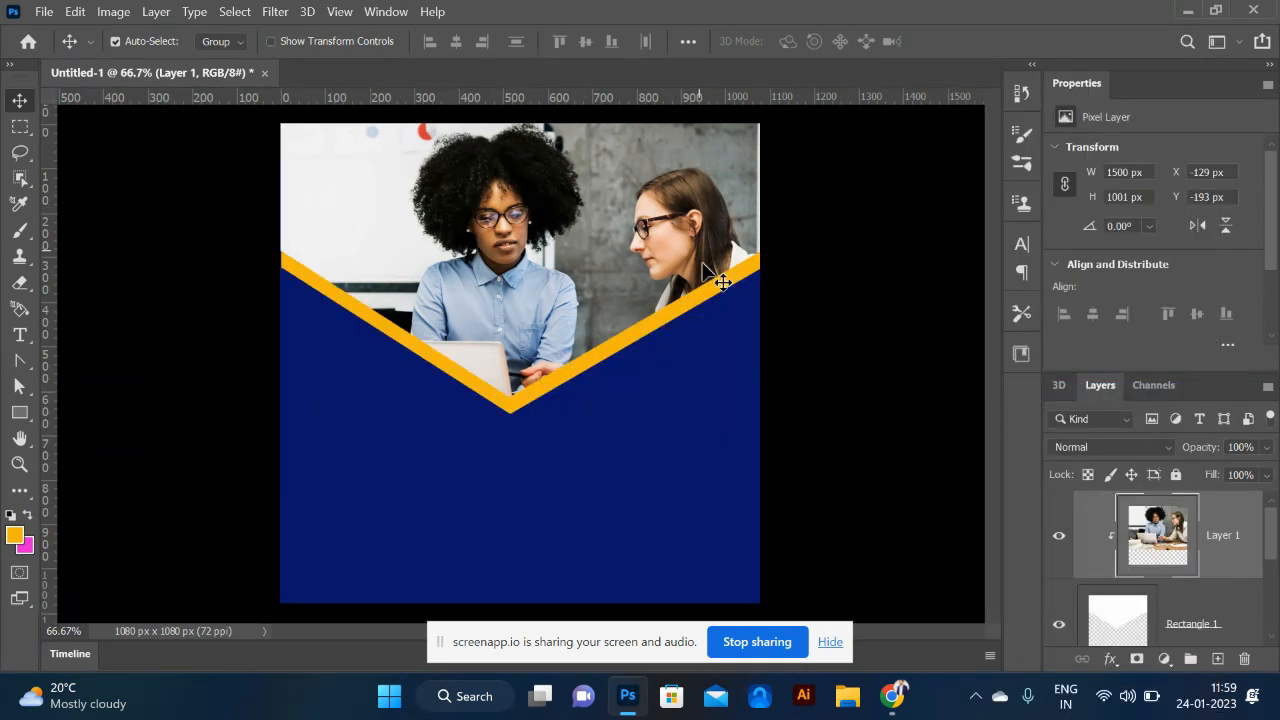
drag(570, 258, 585, 268)
- Release the photo layer's clipping mask and clip it to Rectangle 1 again, repeating this once
right_click(1218, 536)
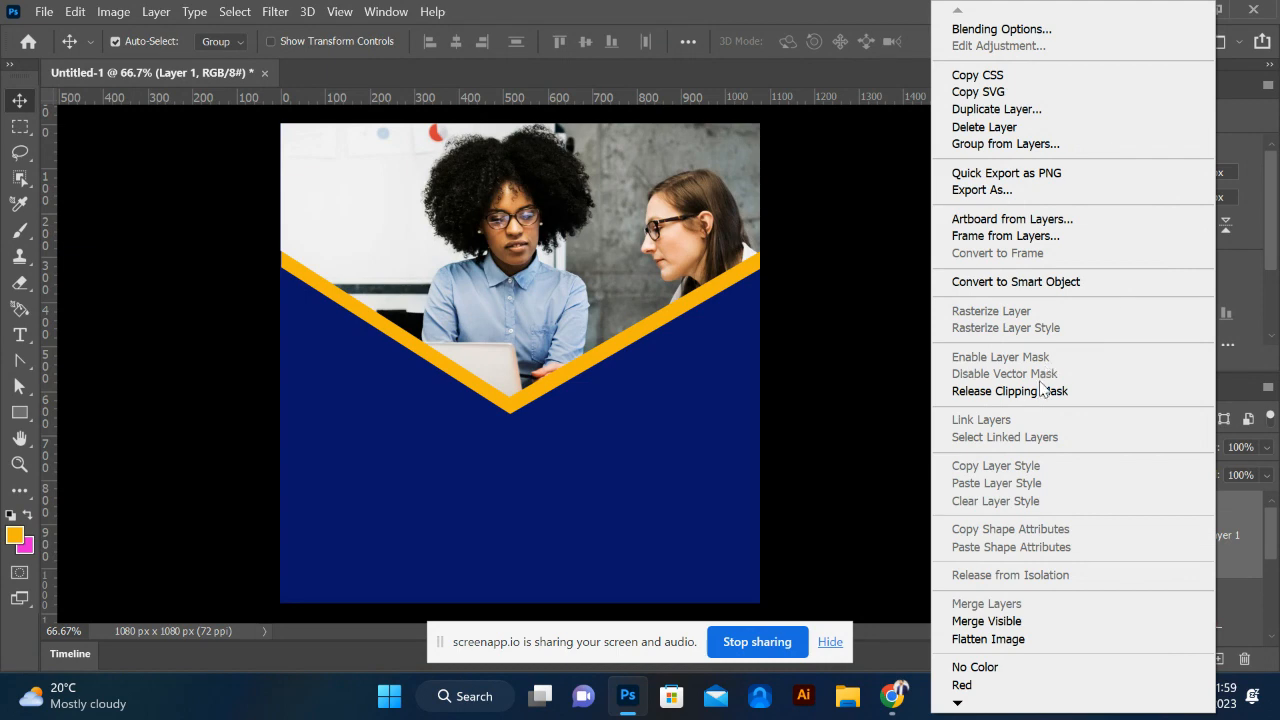
click(1040, 390)
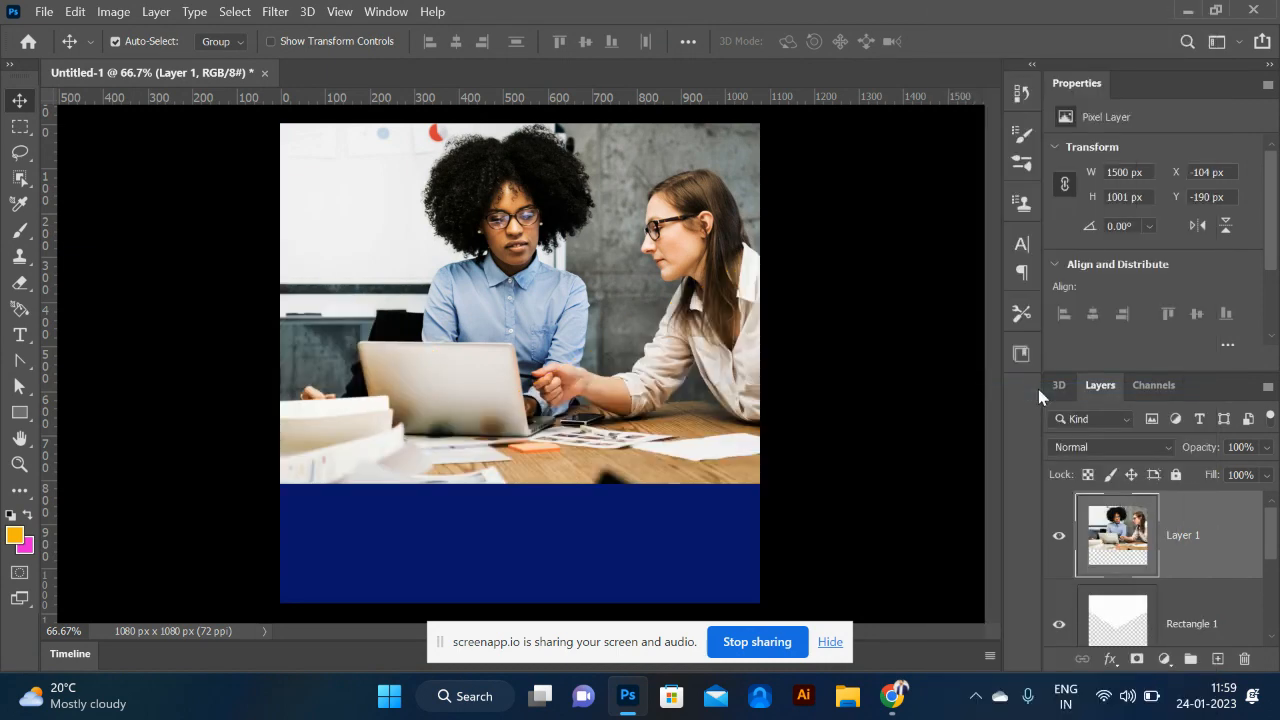
right_click(1218, 534)
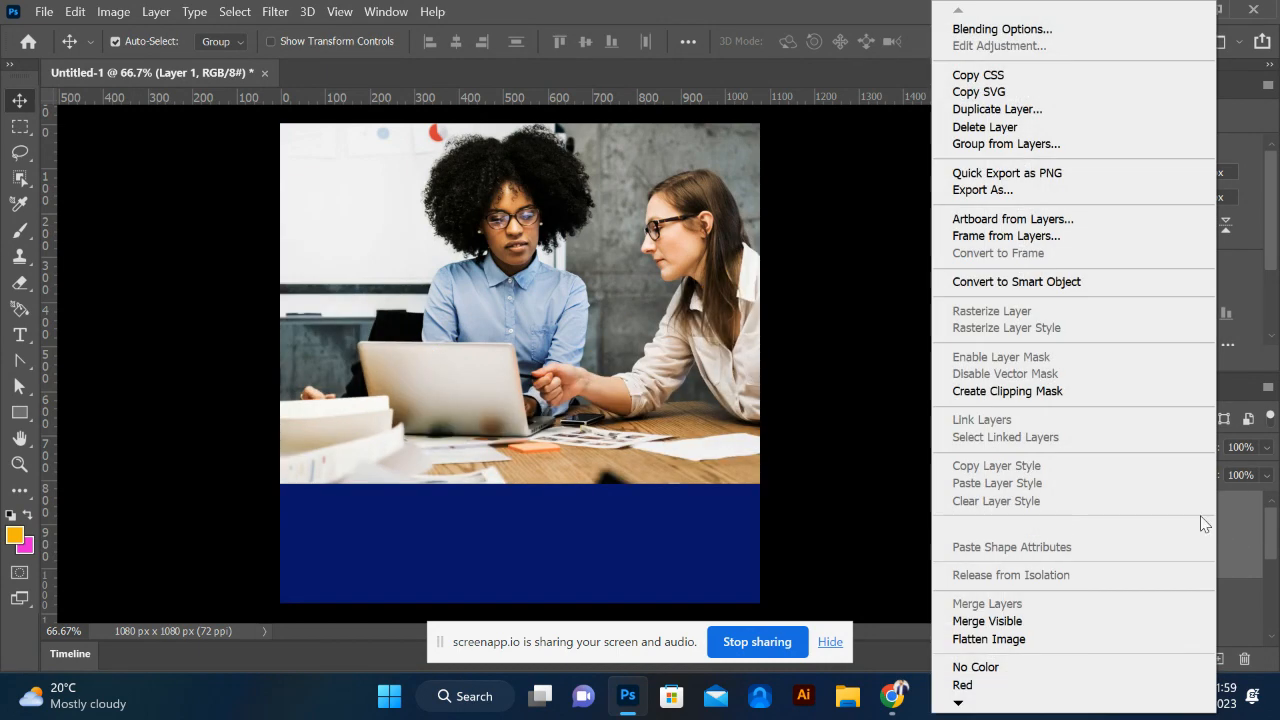
click(1042, 390)
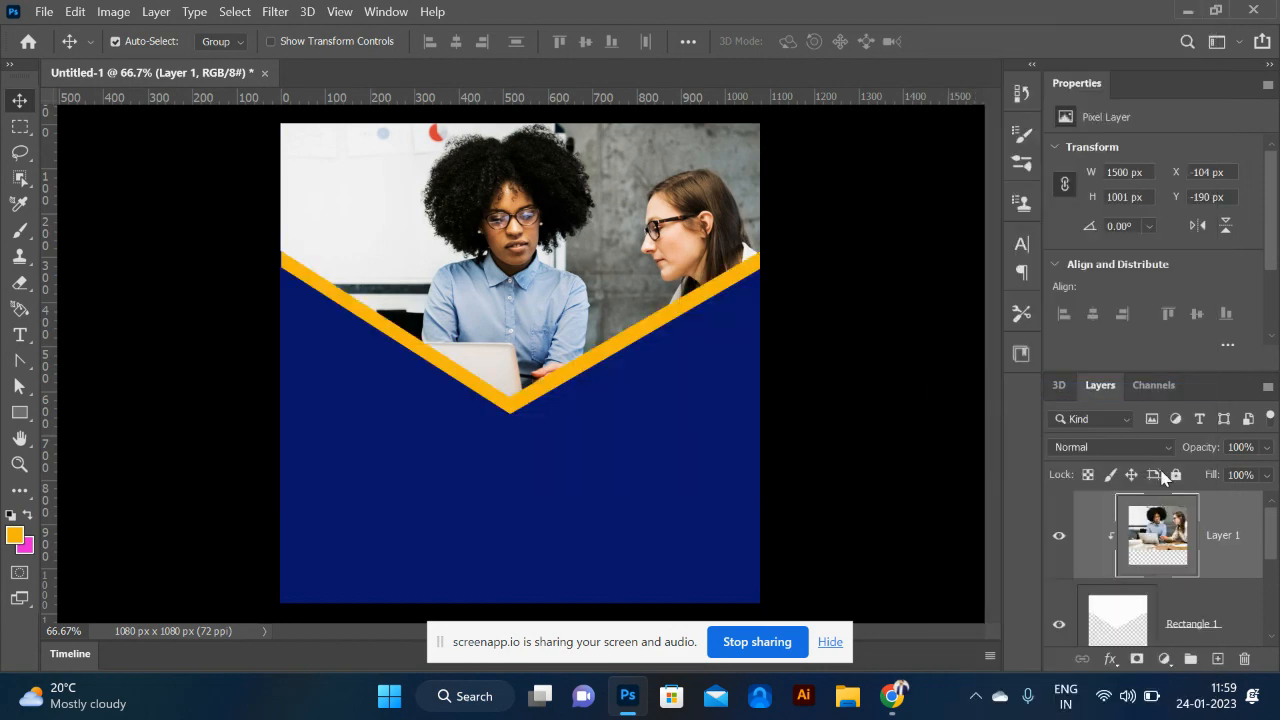
right_click(1230, 521)
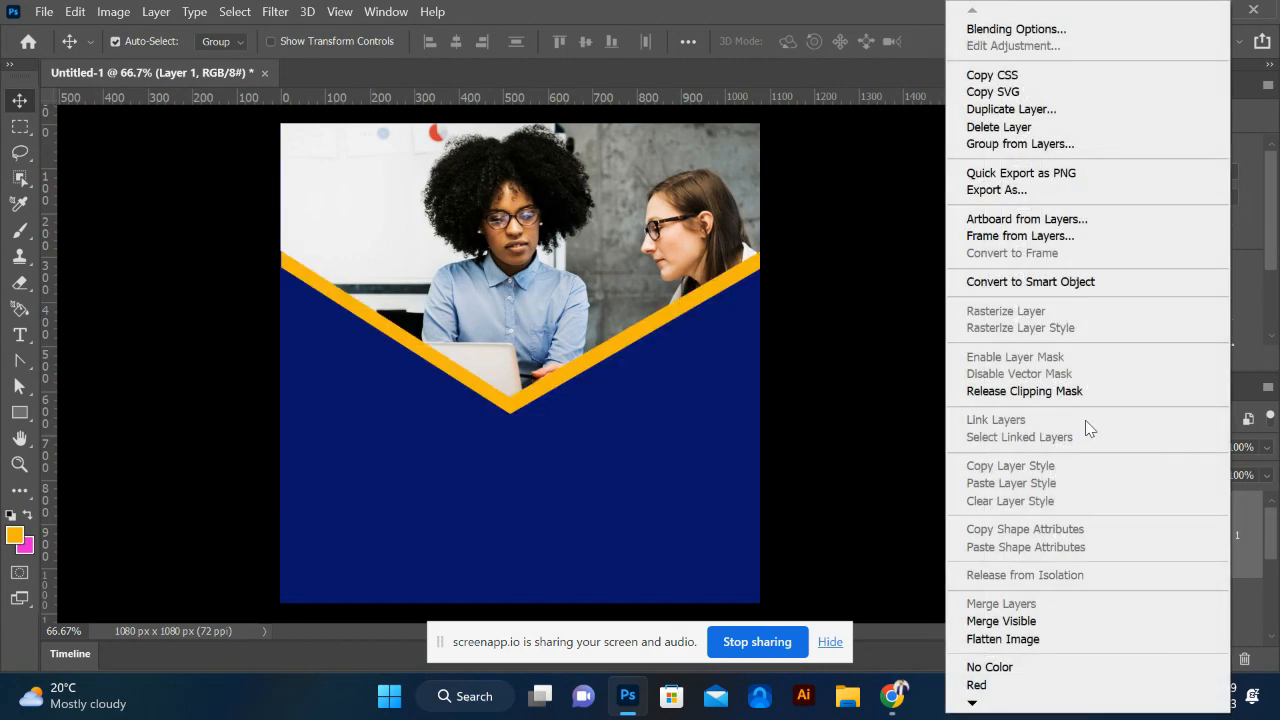
click(1062, 398)
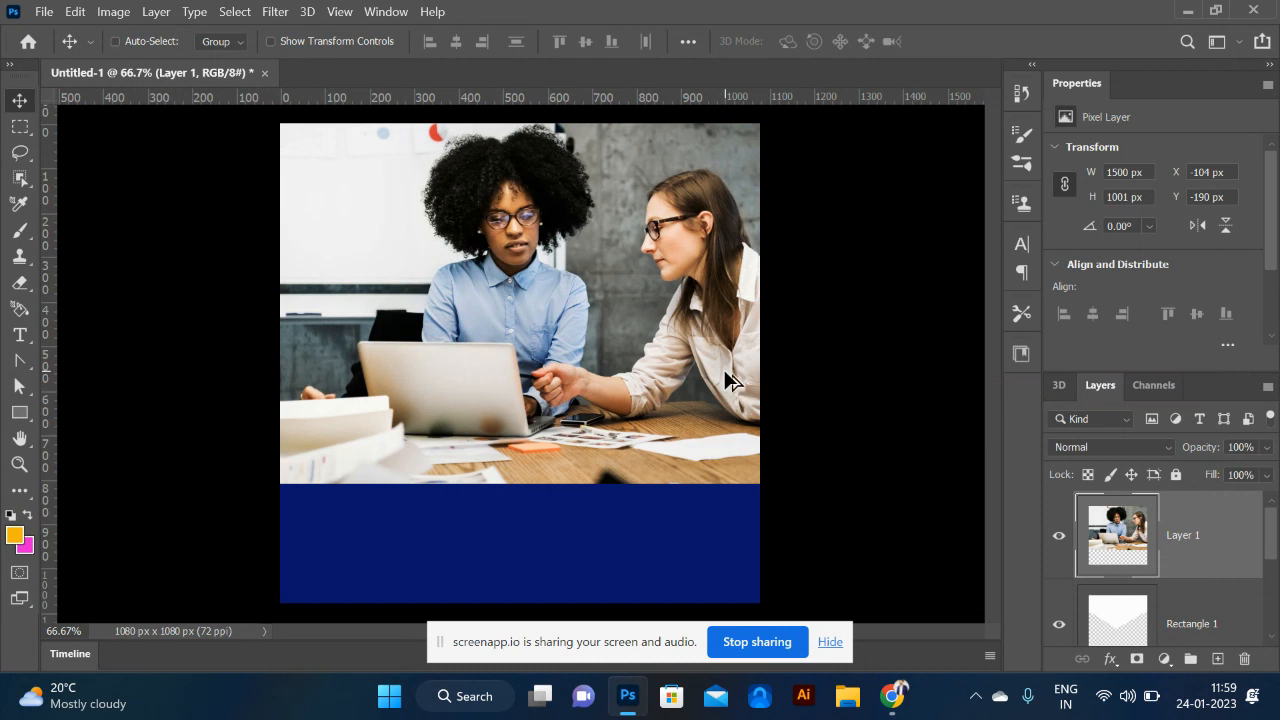
key(ctrl+alt+g)
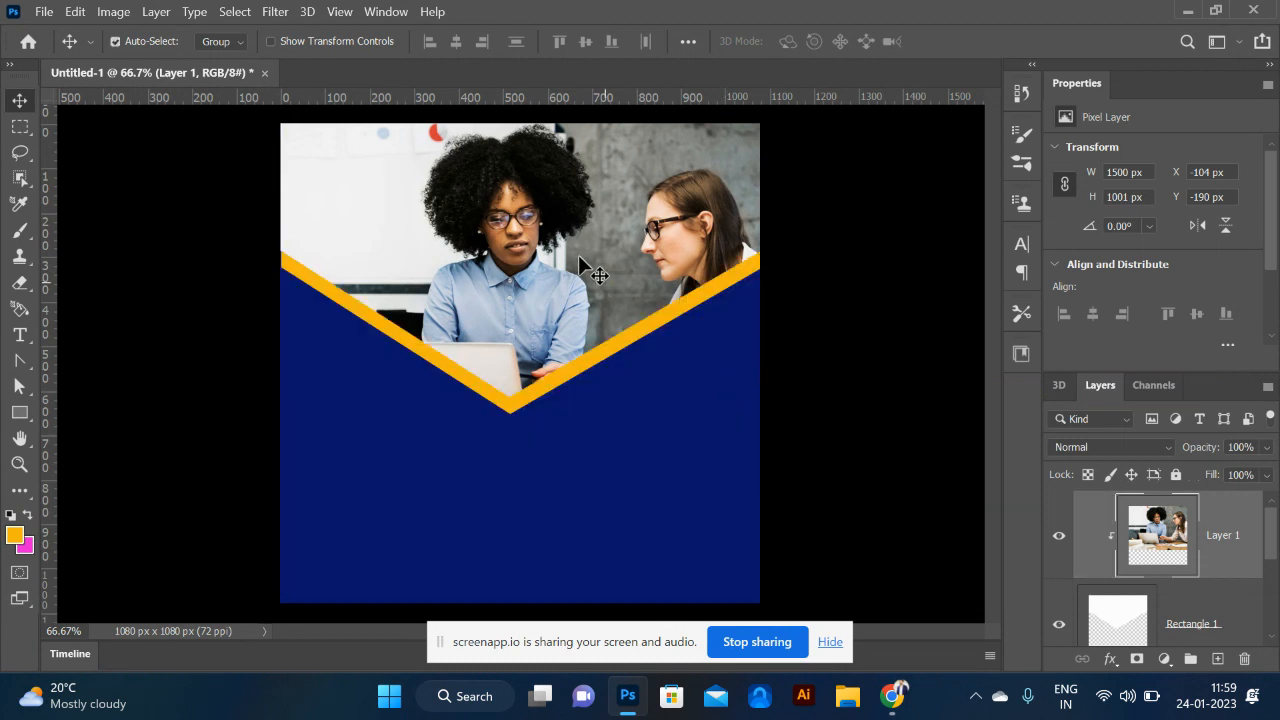
- Move the clipped photo up within the pointed shape to about X -95, Y -240 px, and check the reference banner in Chrome
mouse_move(582, 253)
mouse_down()
mouse_move(594, 254)
mouse_move(582, 233)
mouse_up()
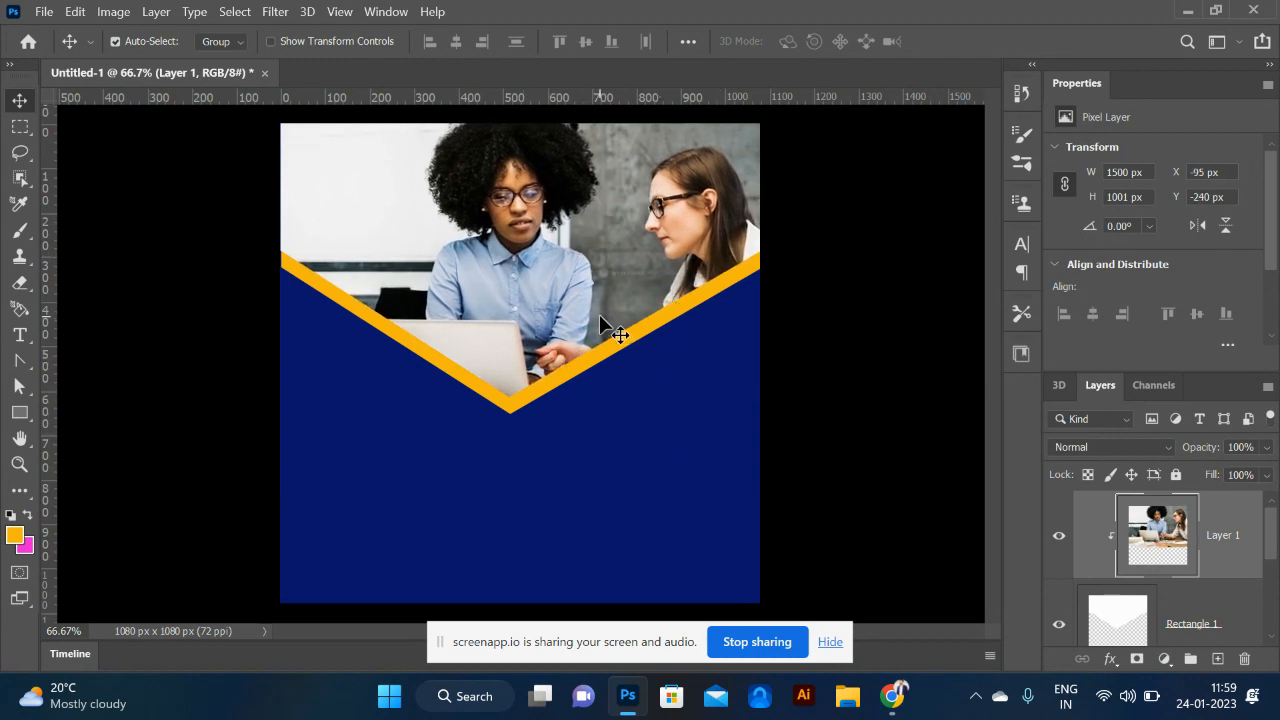
key(alt+Tab)
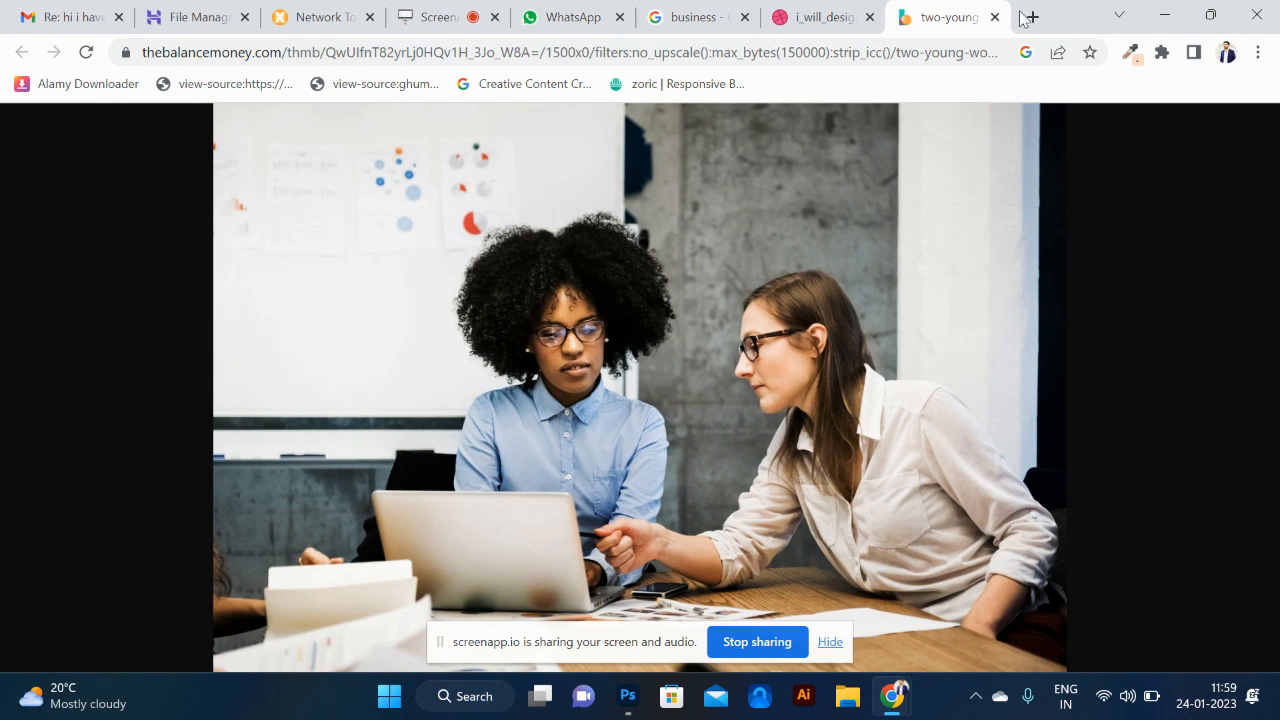
click(818, 18)
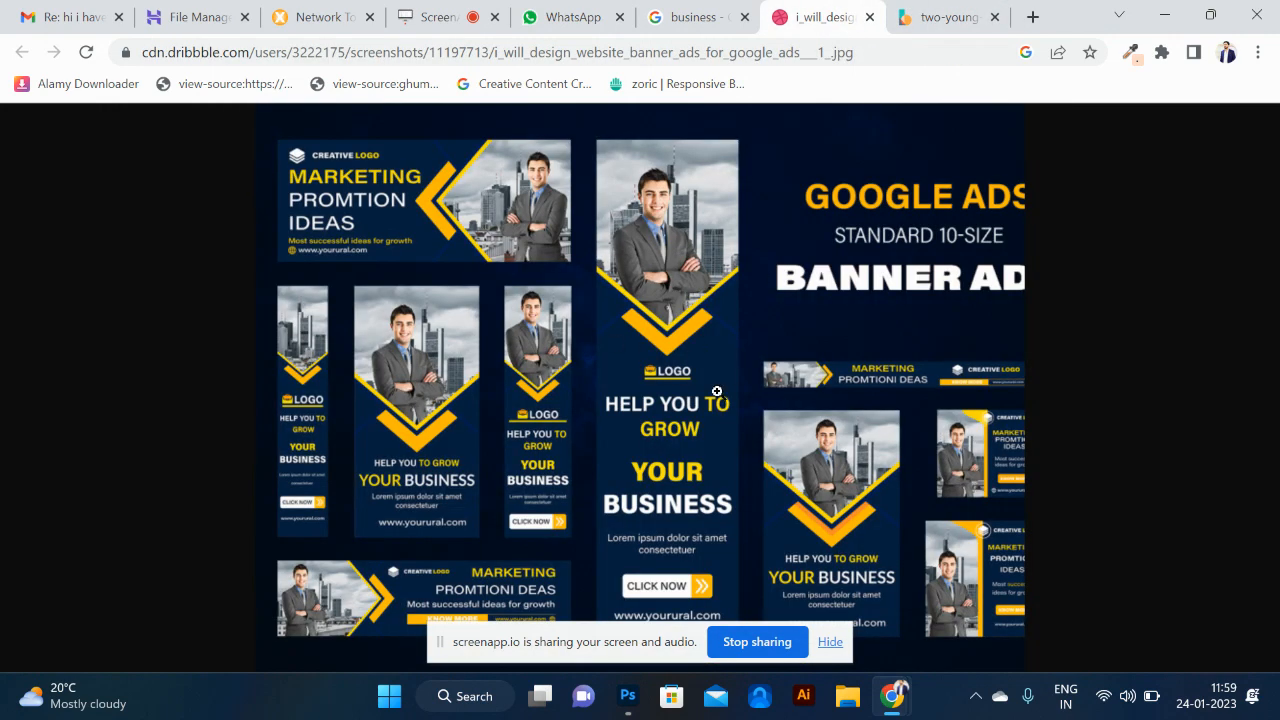
key(alt)
key(alt+Tab)
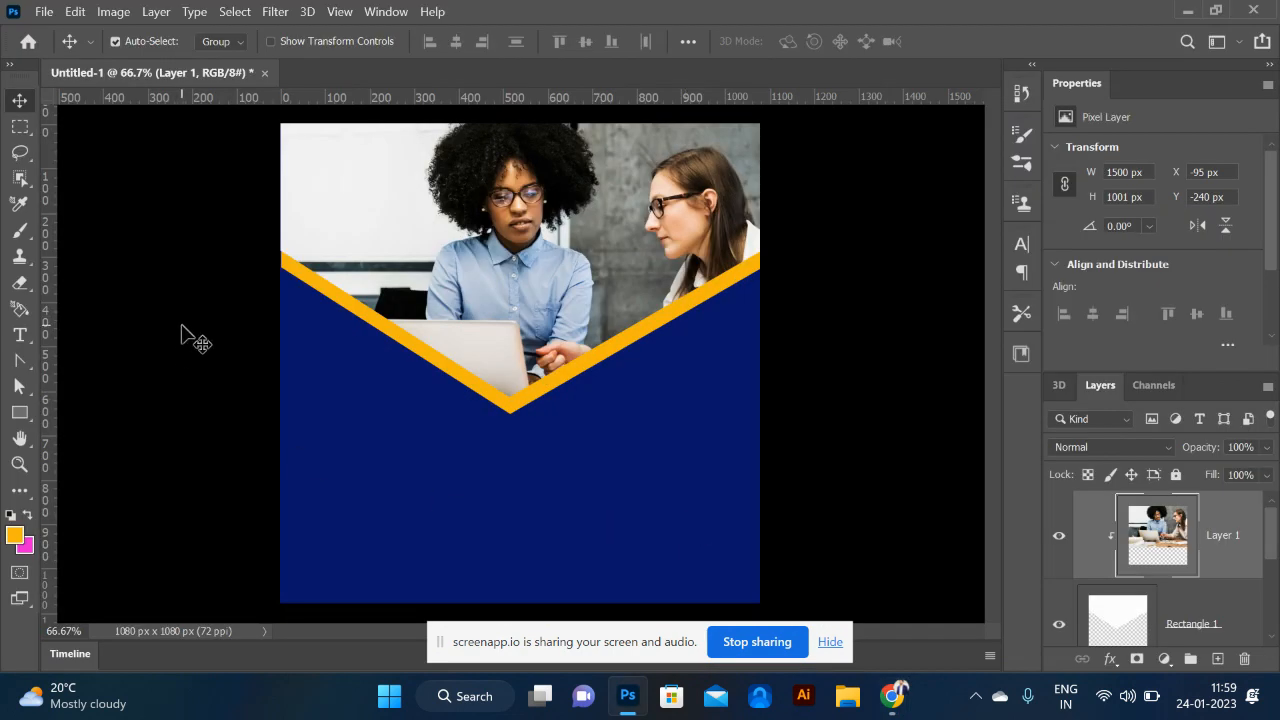
click(20, 338)
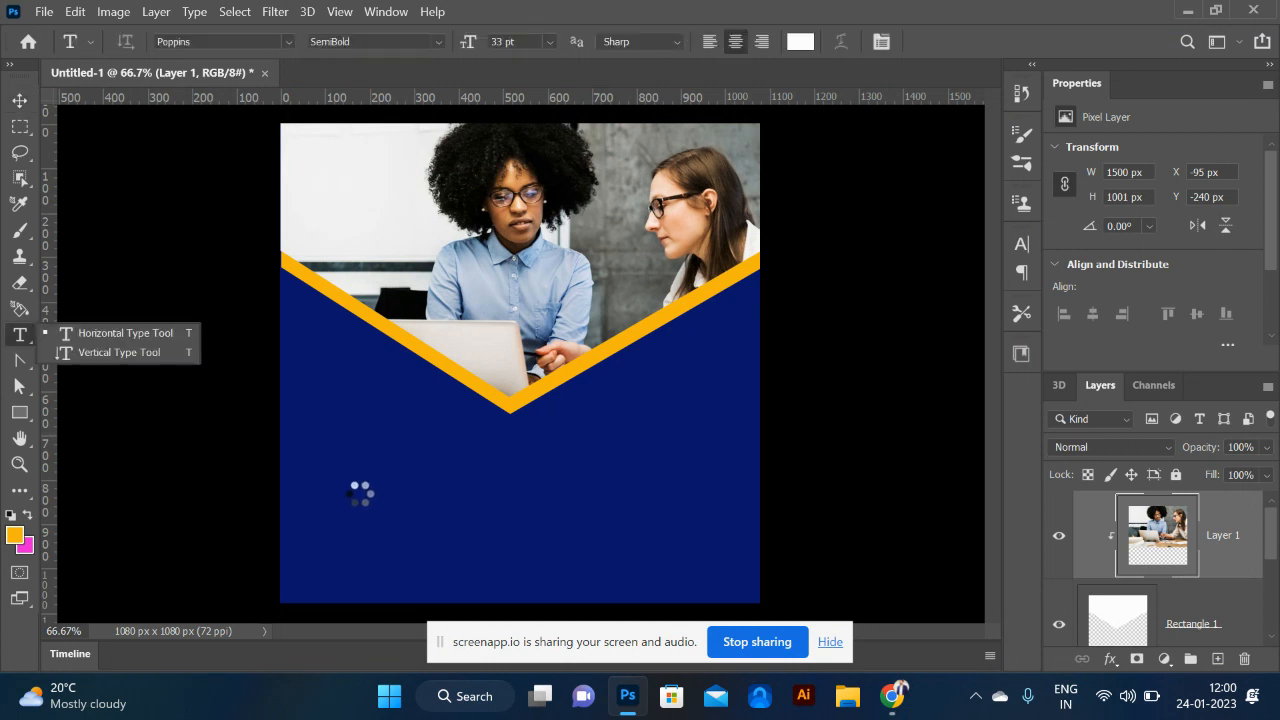
click(372, 492)
key(Caps_Lock)
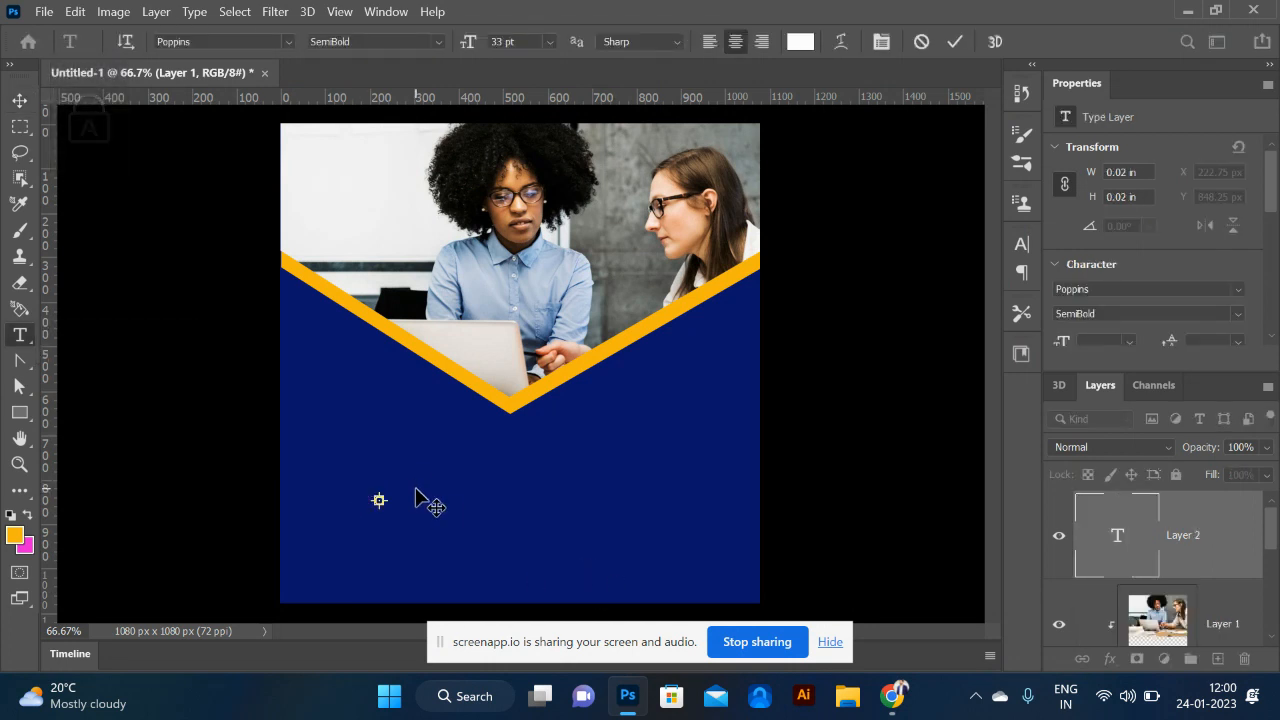
click(20, 99)
- Add white Poppins SemiBold text reading "HELP TO GROW YOUR BUSINESS" in the blue area below the V-shaped border
click(19, 335)
click(390, 456)
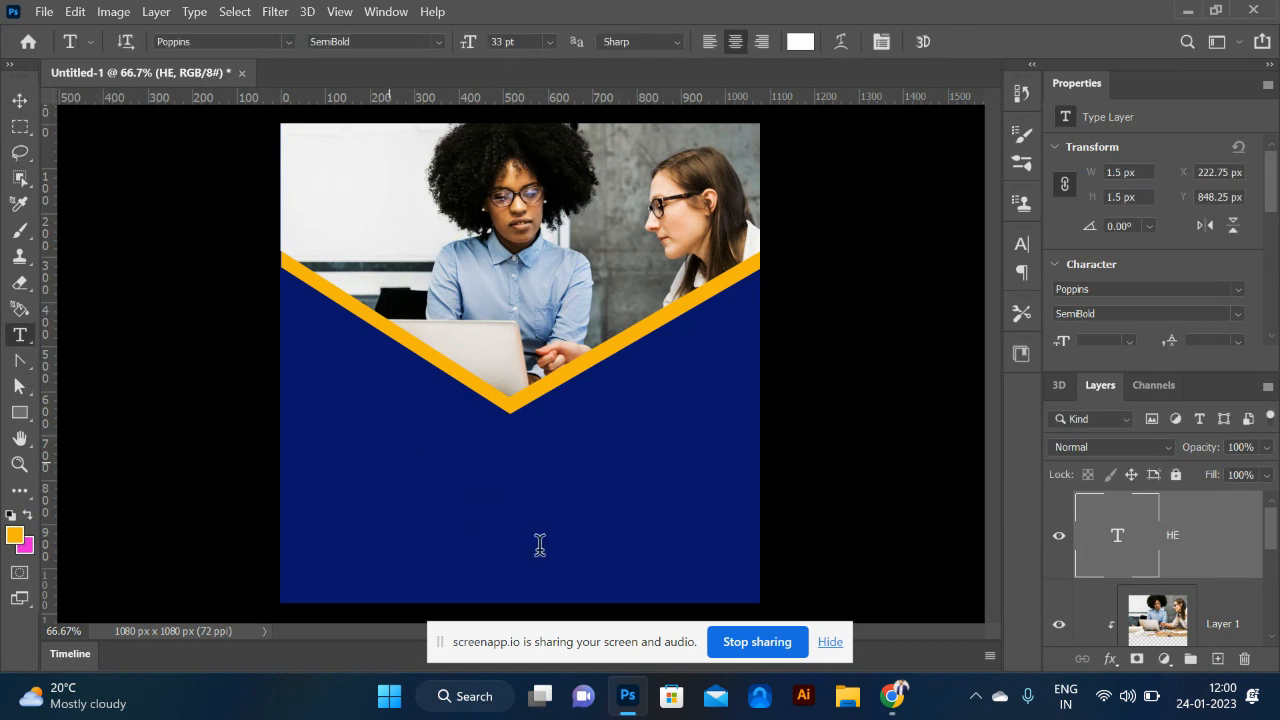
text(HELP)
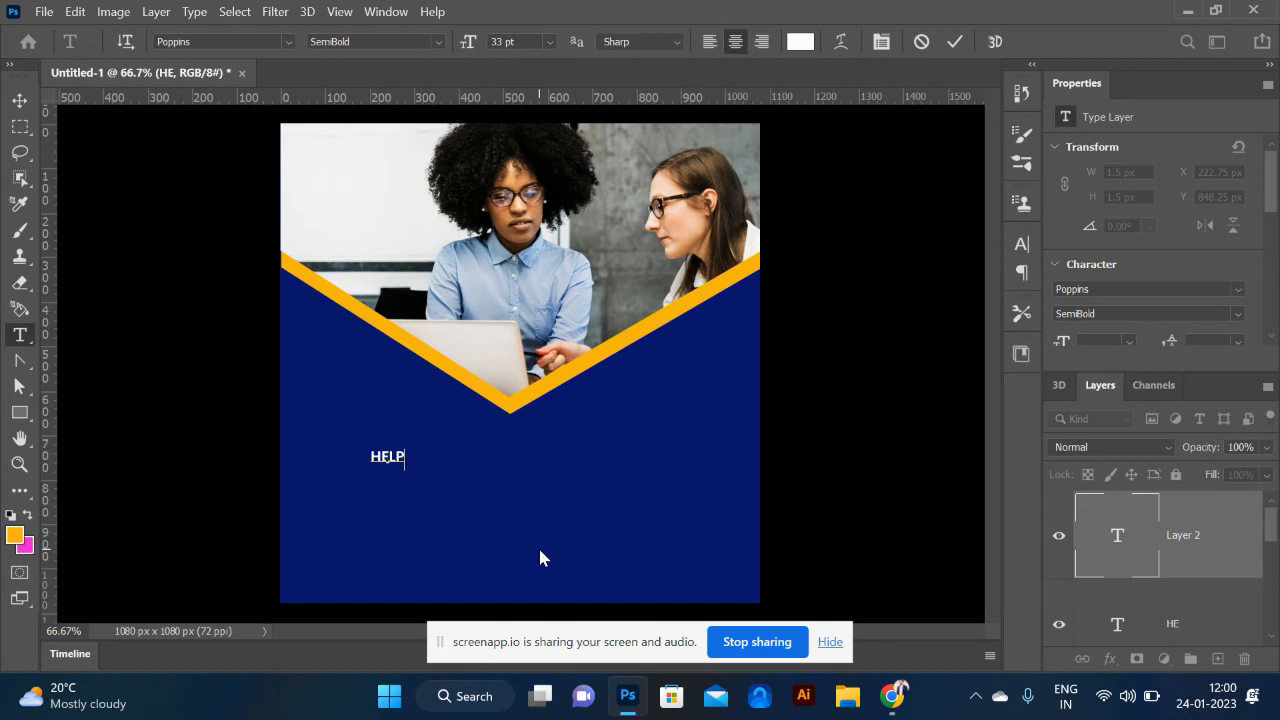
text( TO GRO)
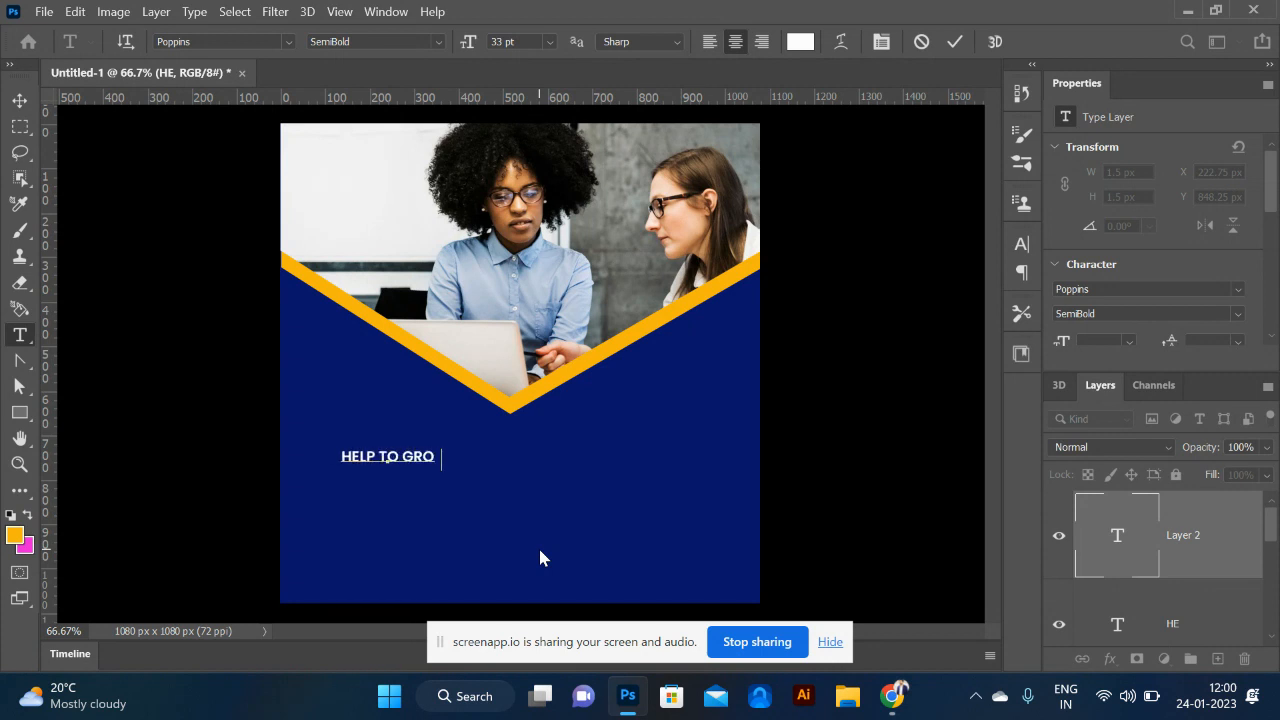
text(W YOU)
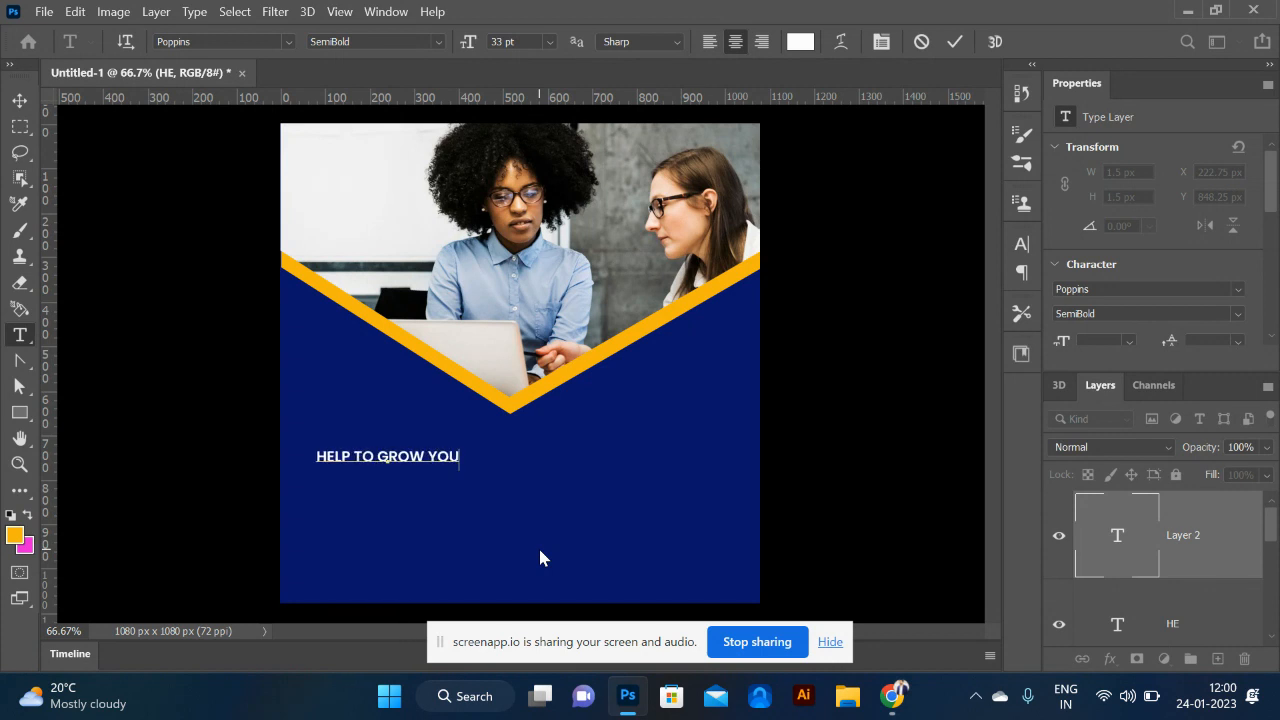
text(R BUSINESS)
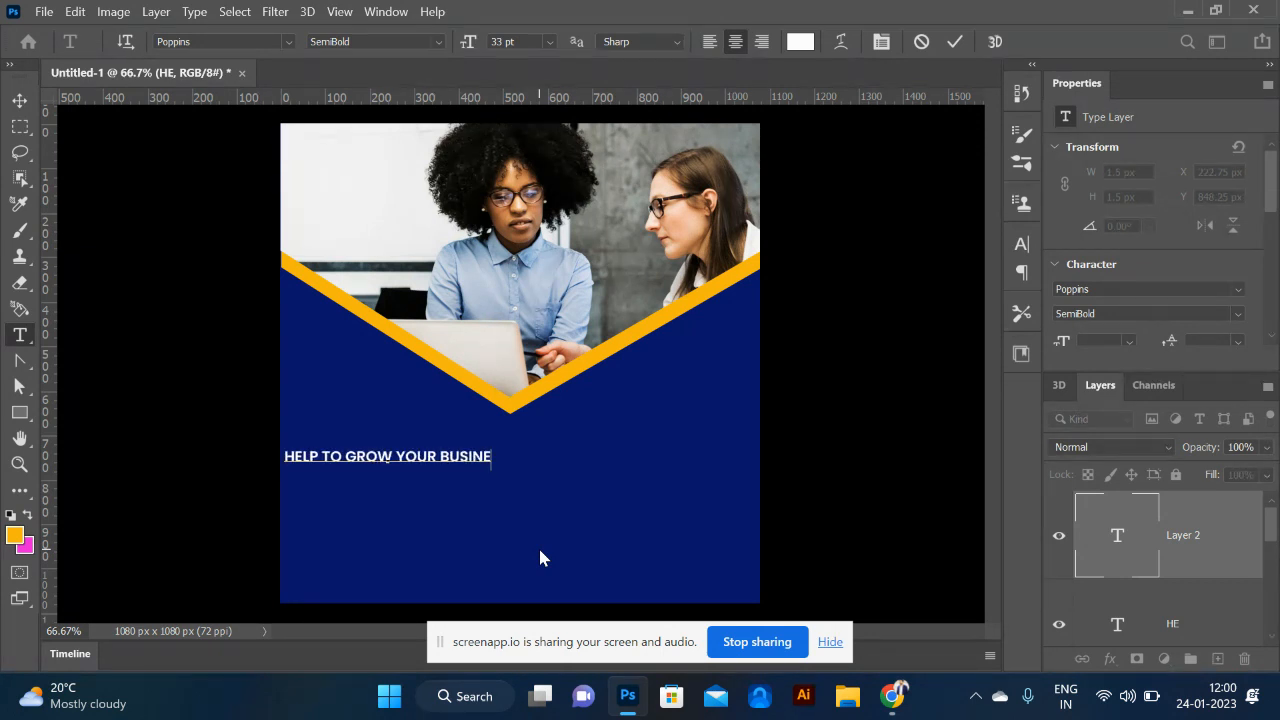
- Break the heading before "YOUR" so "YOUR BUSINESS" sits on its own second line
key(Left)
key(Left)
key(Left)
key(Left)
key(Left)
key(Left)
key(Left)
key(Left)
key(Left)
key(Left)
key(Left)
key(Left)
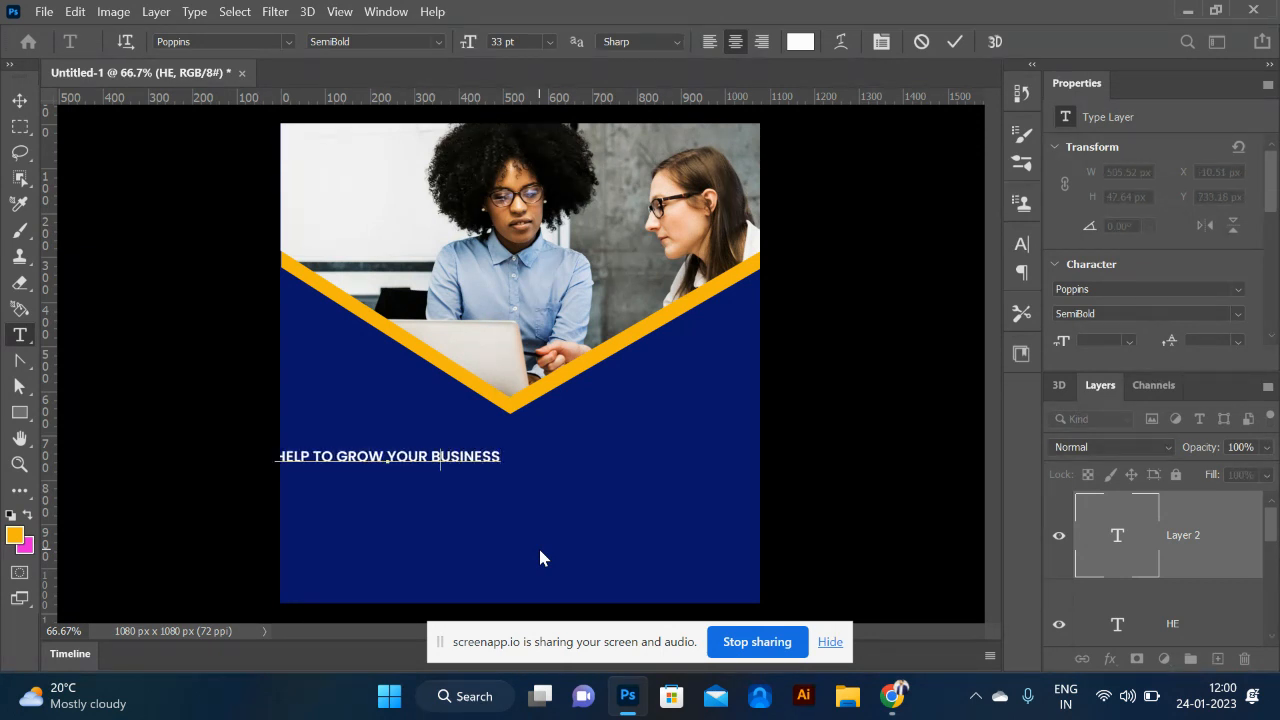
key(Return)
- Set the whole heading's font size to 63 pt and move it beneath the V tip, at about X 259, Y 732 px
key(ctrl)
key(ctrl+a)
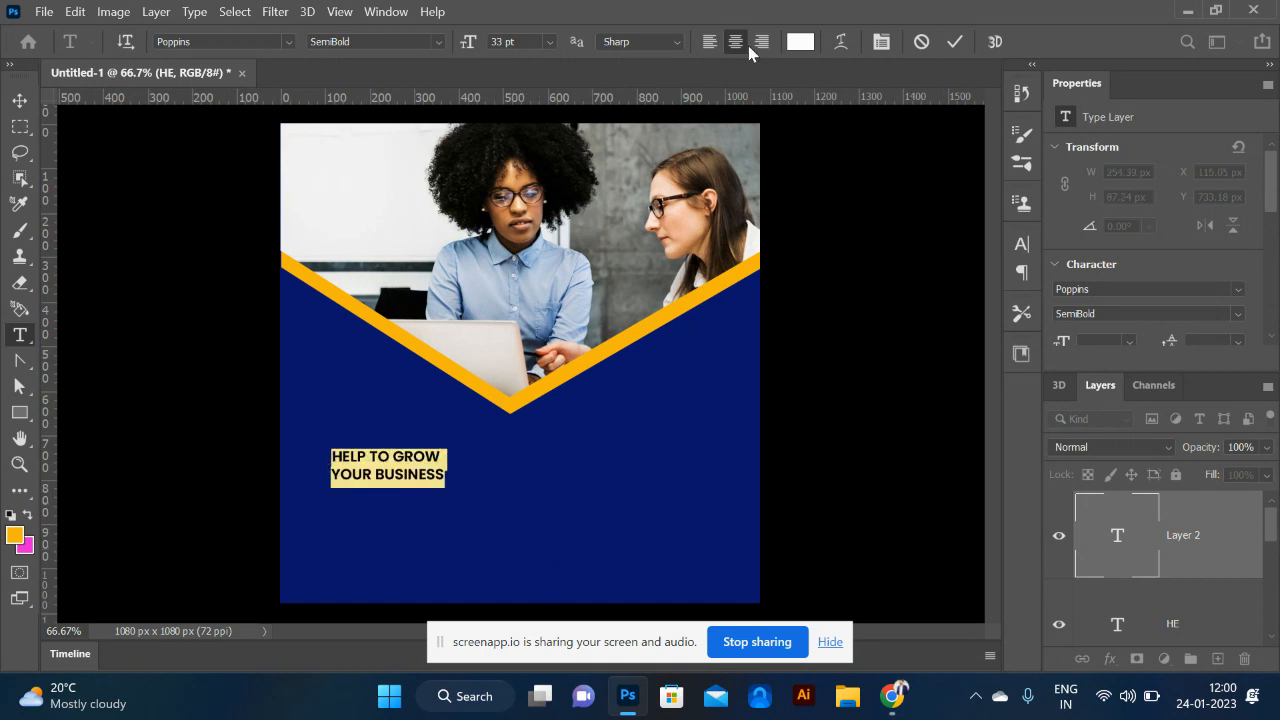
scroll(514, 44, up, 20)
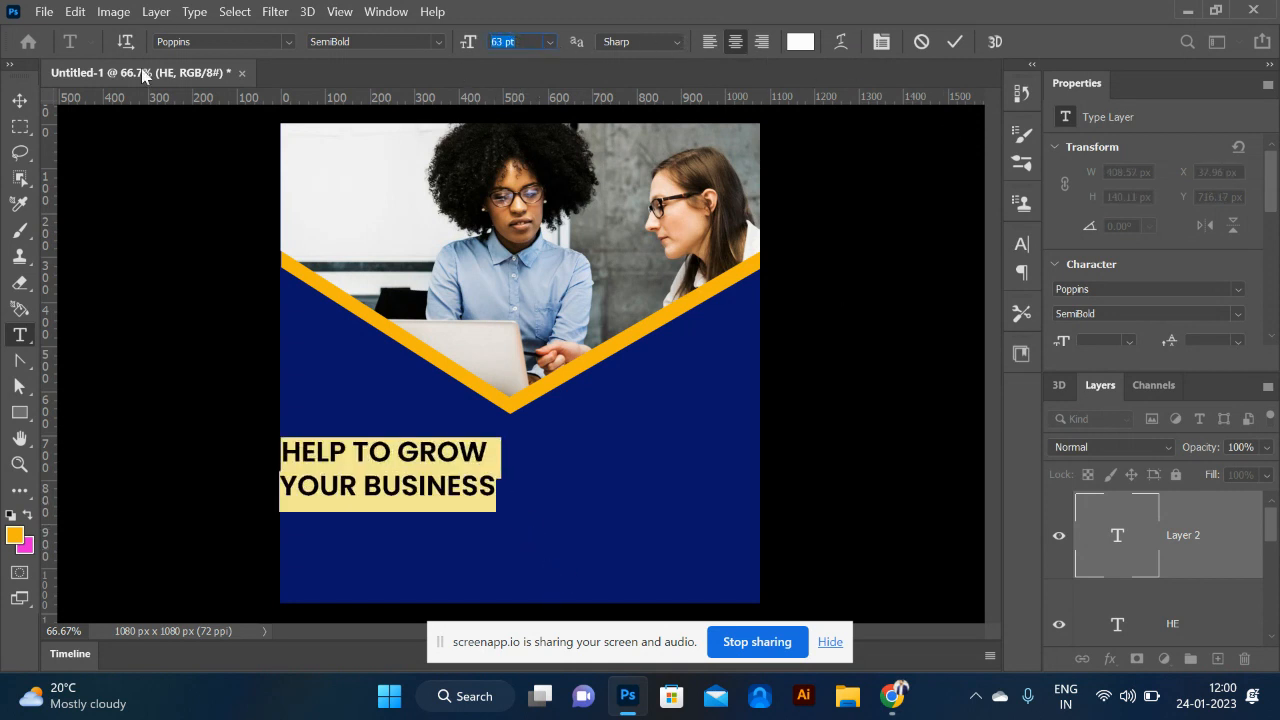
click(20, 101)
drag(482, 457, 591, 461)
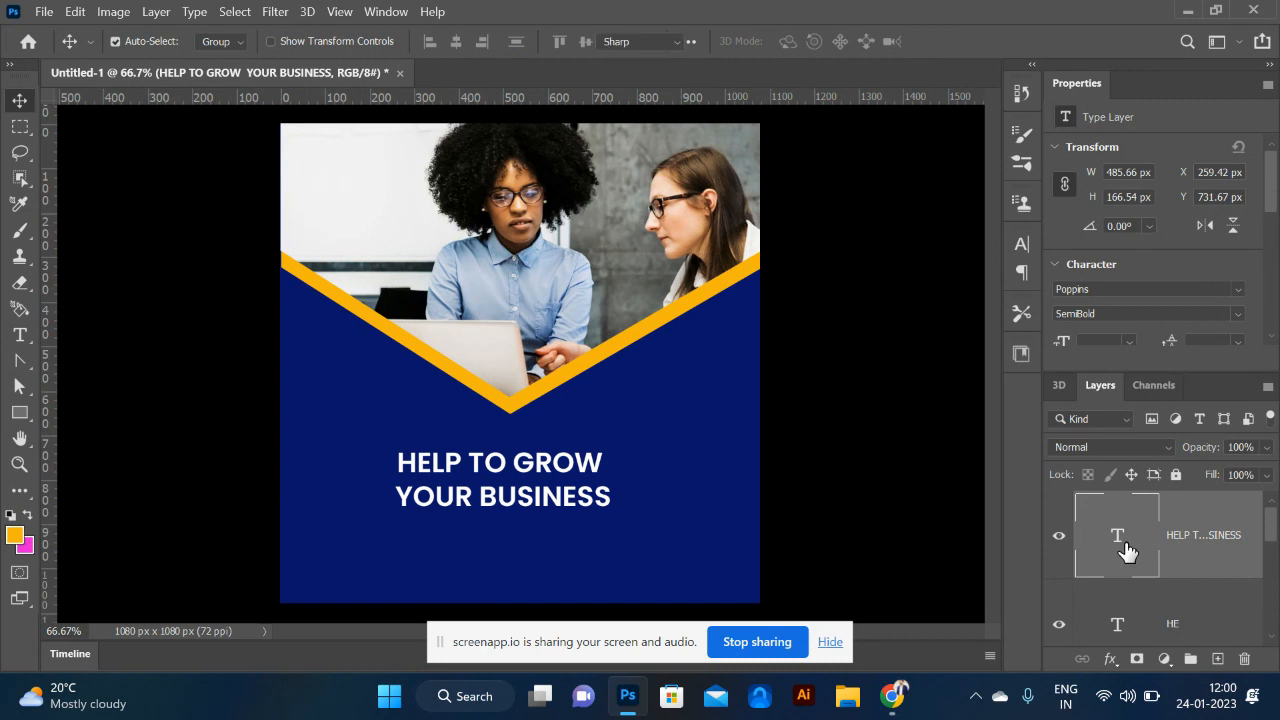
- Recolor the word "GROW" in the heading with the border's yellow and move the heading to about X 297, Y 696 px
double_click(1122, 543)
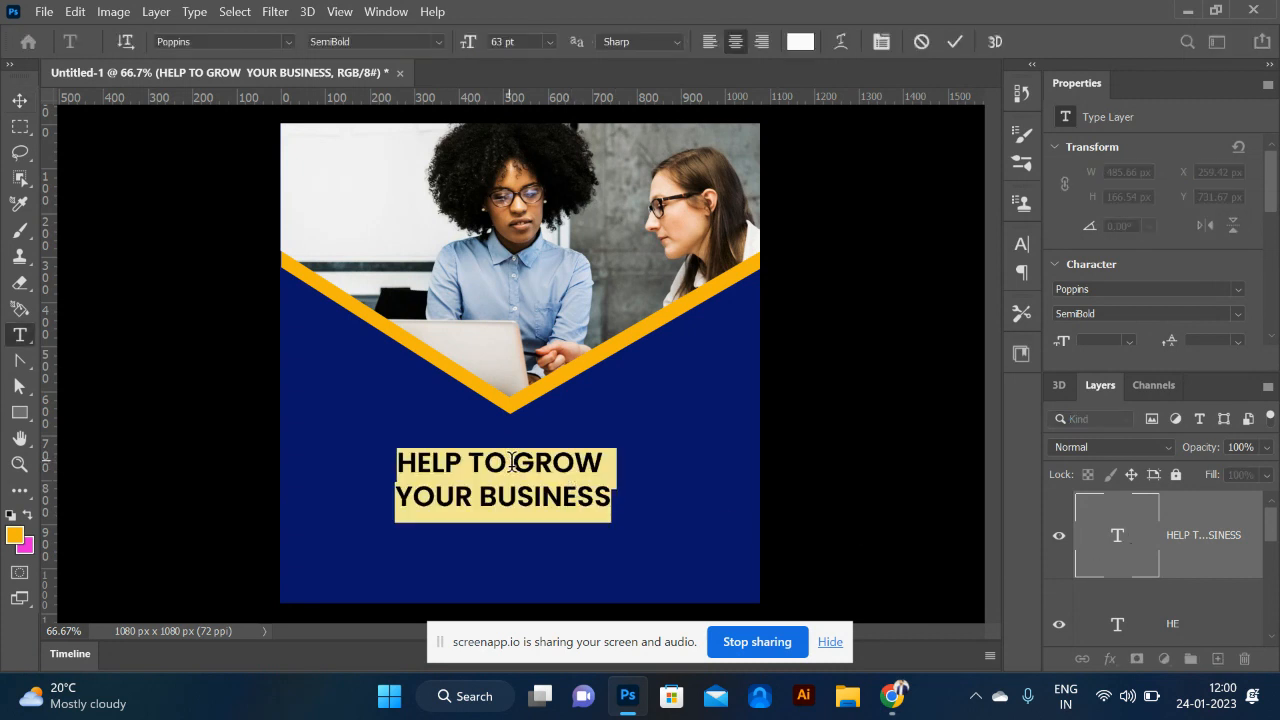
click(512, 461)
drag(512, 462, 654, 471)
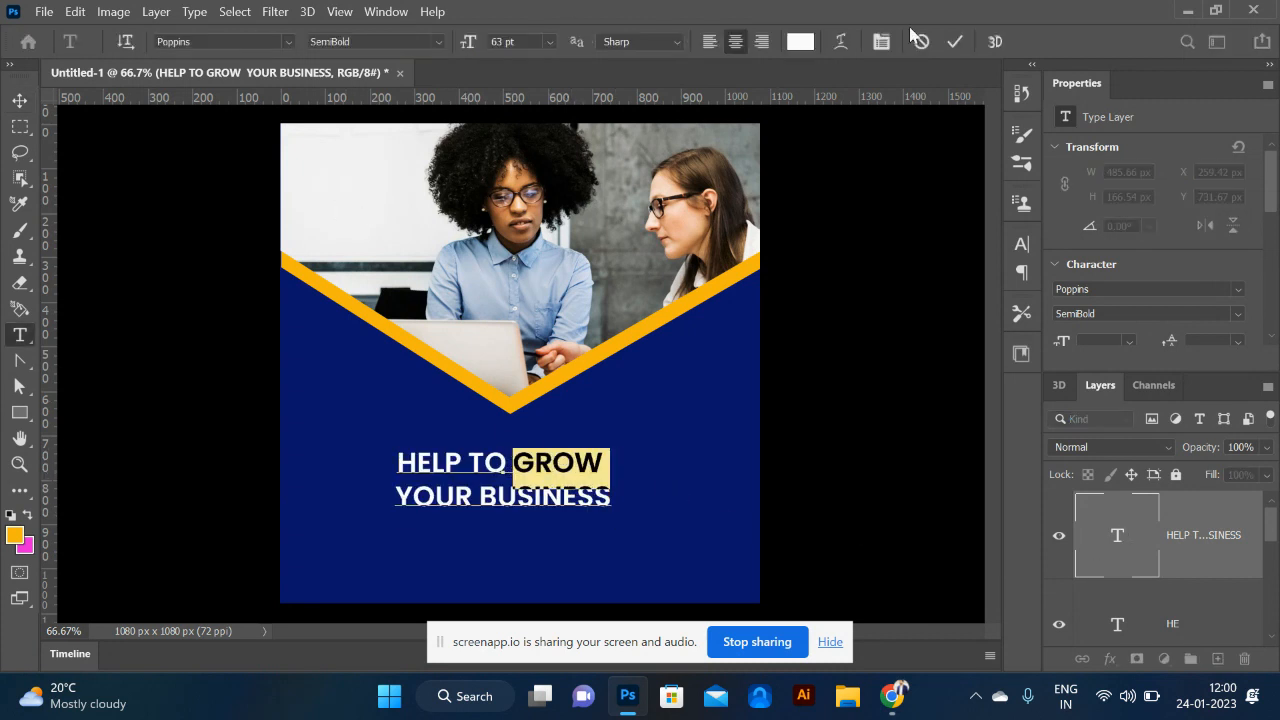
click(801, 43)
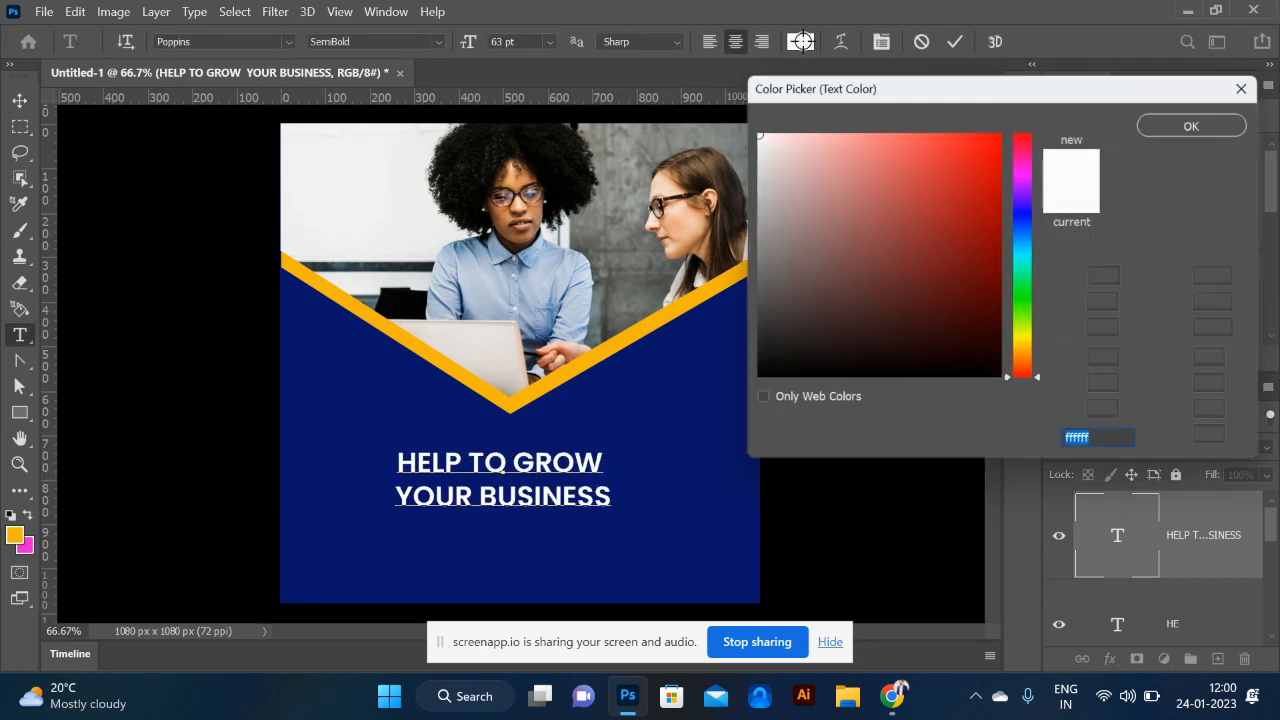
click(378, 320)
click(1202, 121)
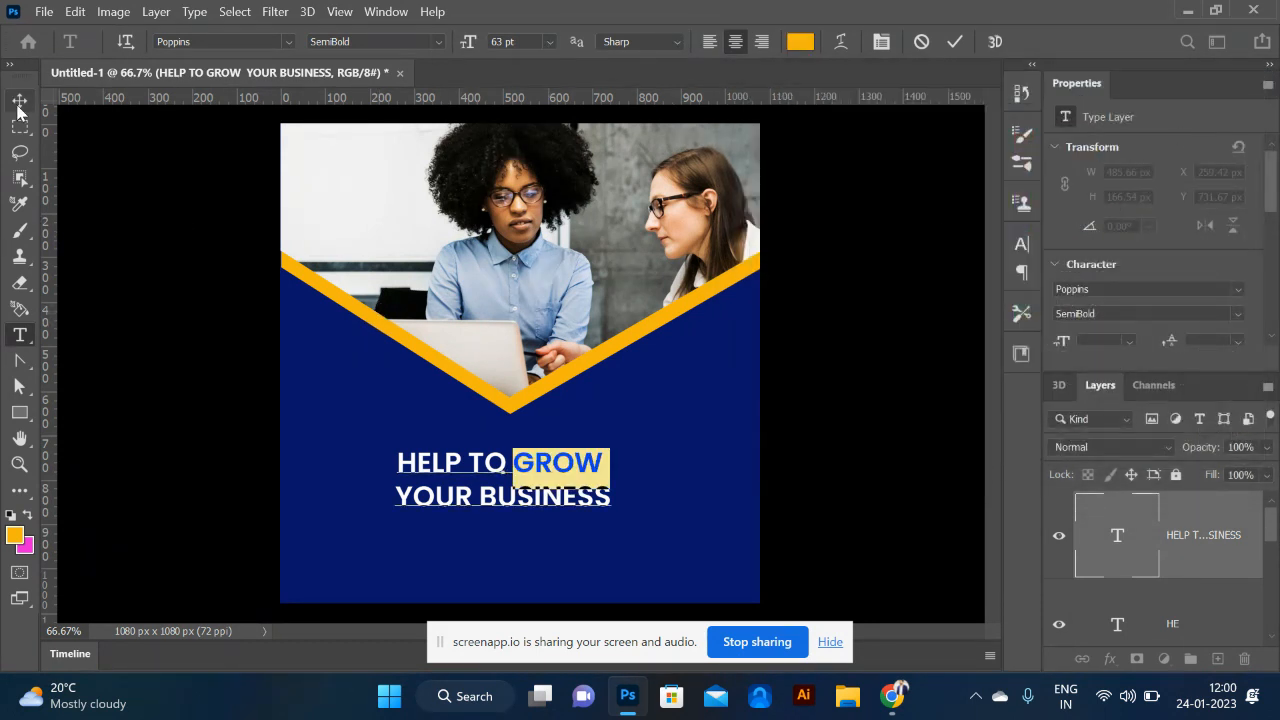
click(18, 104)
drag(482, 467, 498, 452)
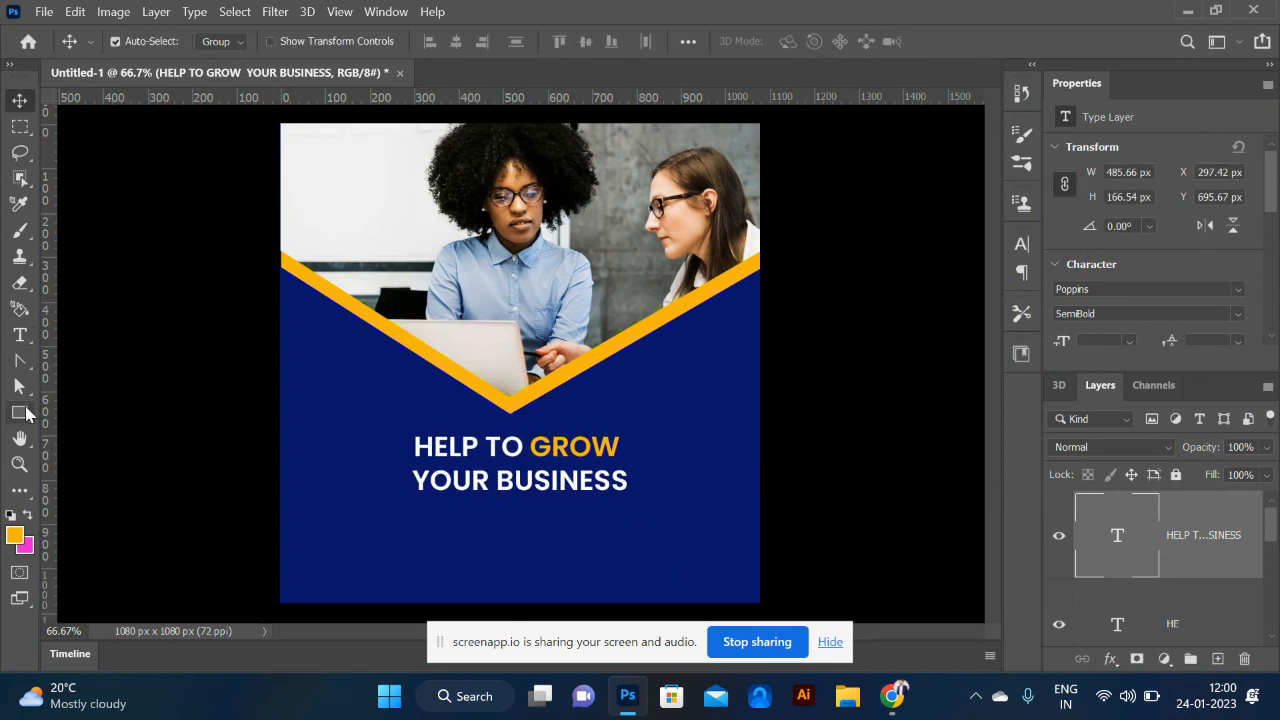
- Draw a rectangle about 371 x 96 px beneath the heading, at about X 347, Y 890 px
click(20, 412)
click(127, 420)
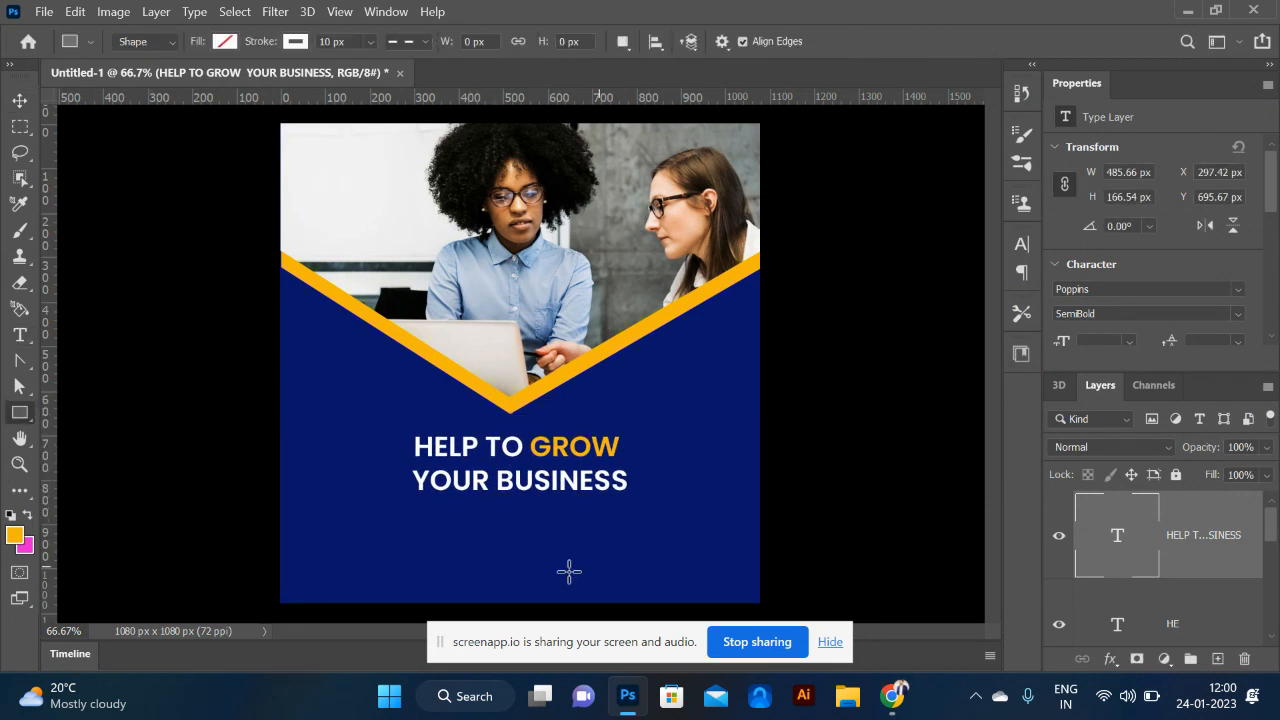
drag(435, 519, 599, 562)
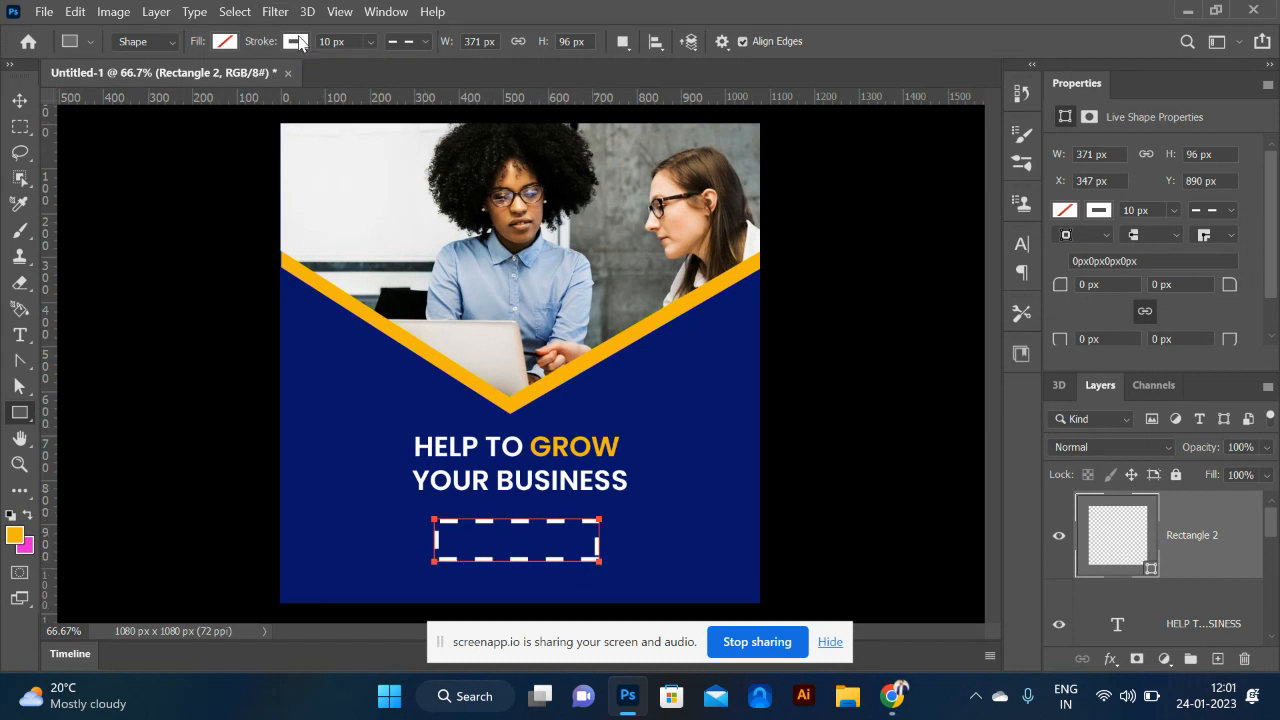
- Remove the rectangle's stroke and fill it with the recently used yellow
click(298, 42)
click(179, 81)
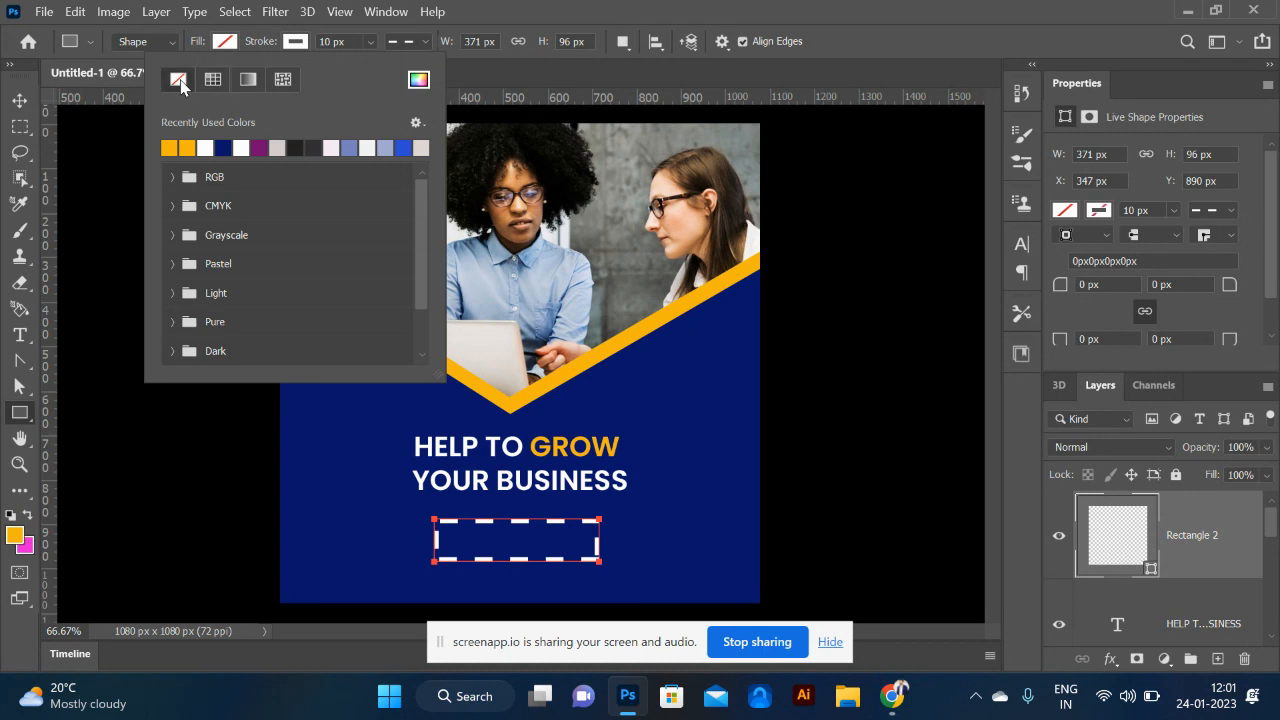
click(216, 46)
click(216, 46)
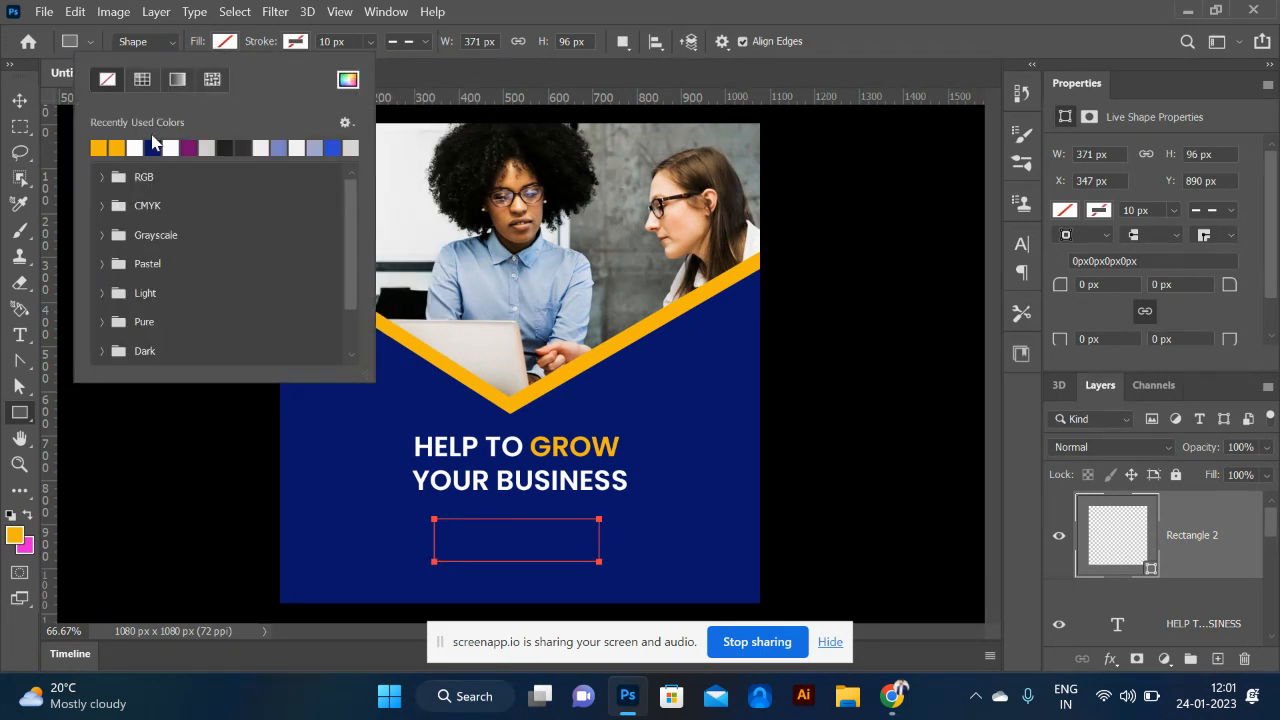
click(101, 146)
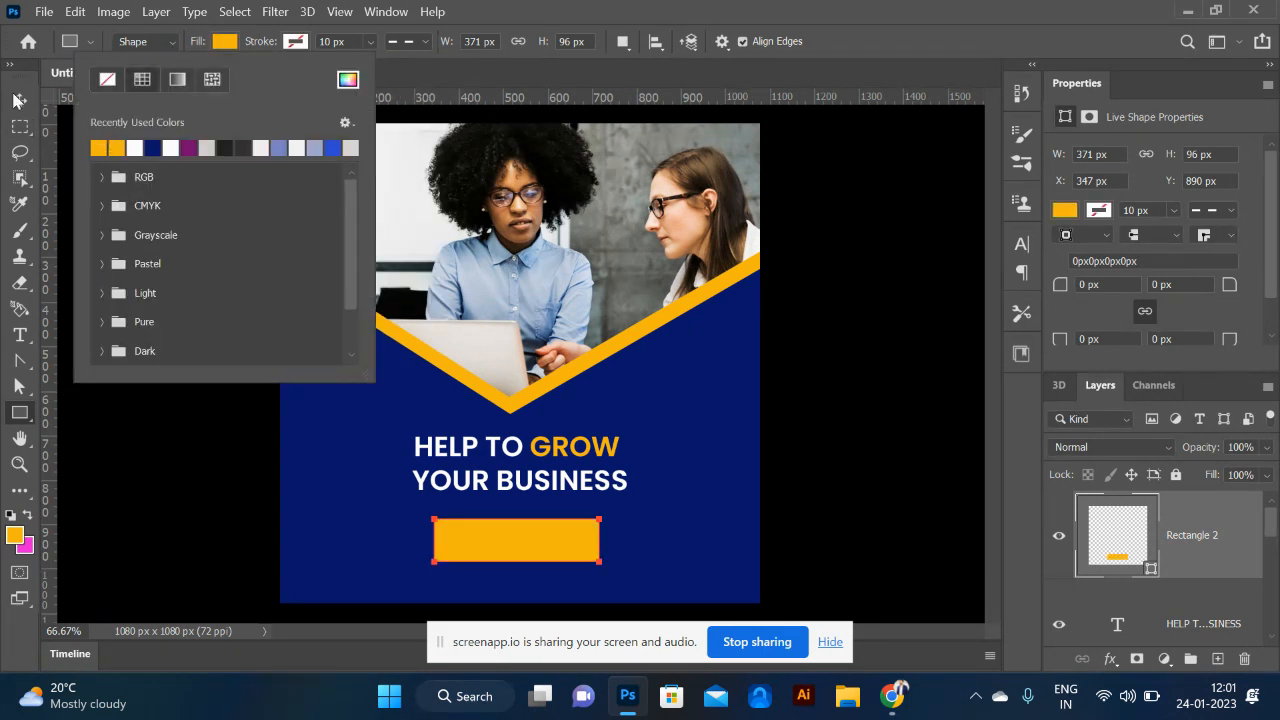
- Duplicate the yellow rectangle and narrow the copy to about 119 px wide at the original's right end
click(20, 103)
click(20, 103)
click(485, 551)
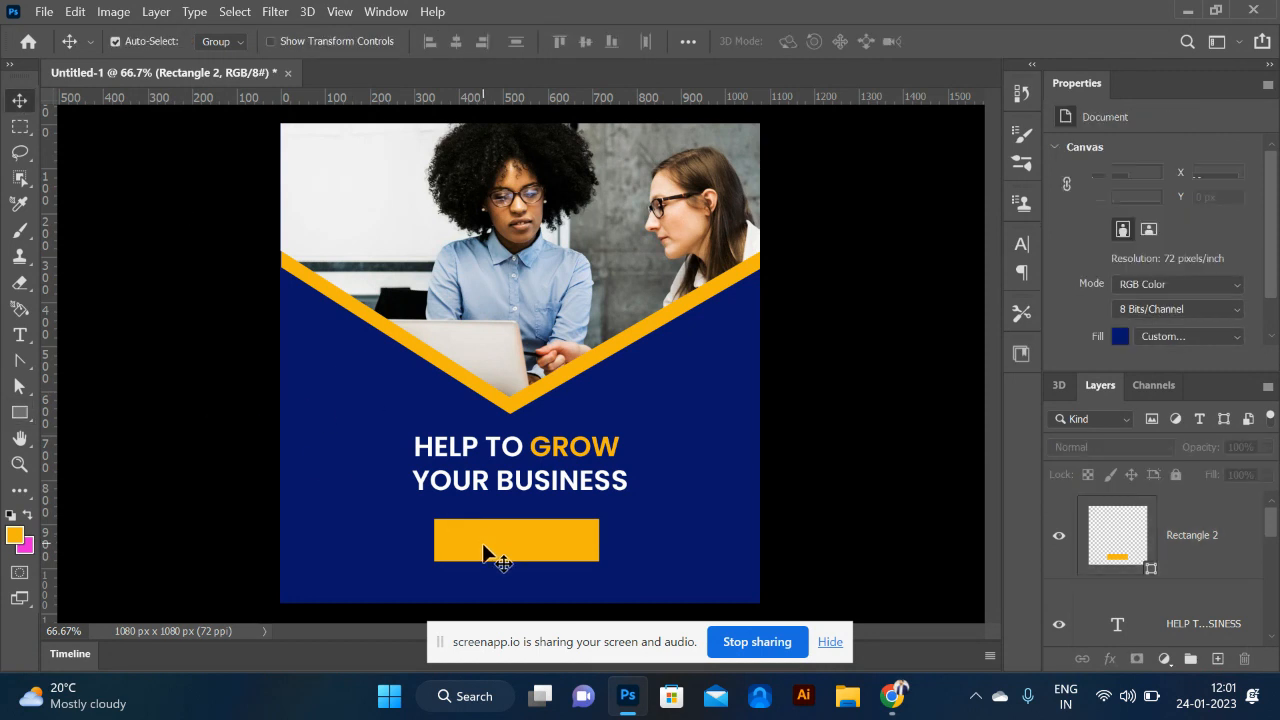
click(535, 551)
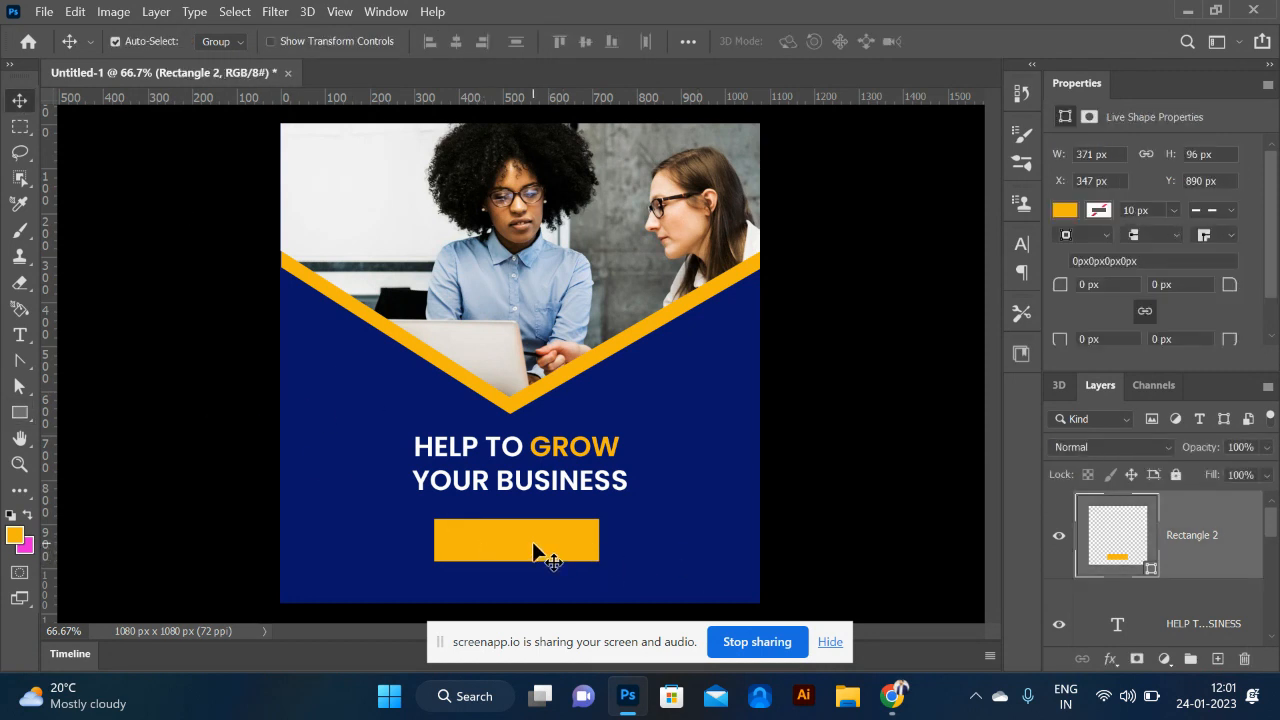
key(ctrl+j)
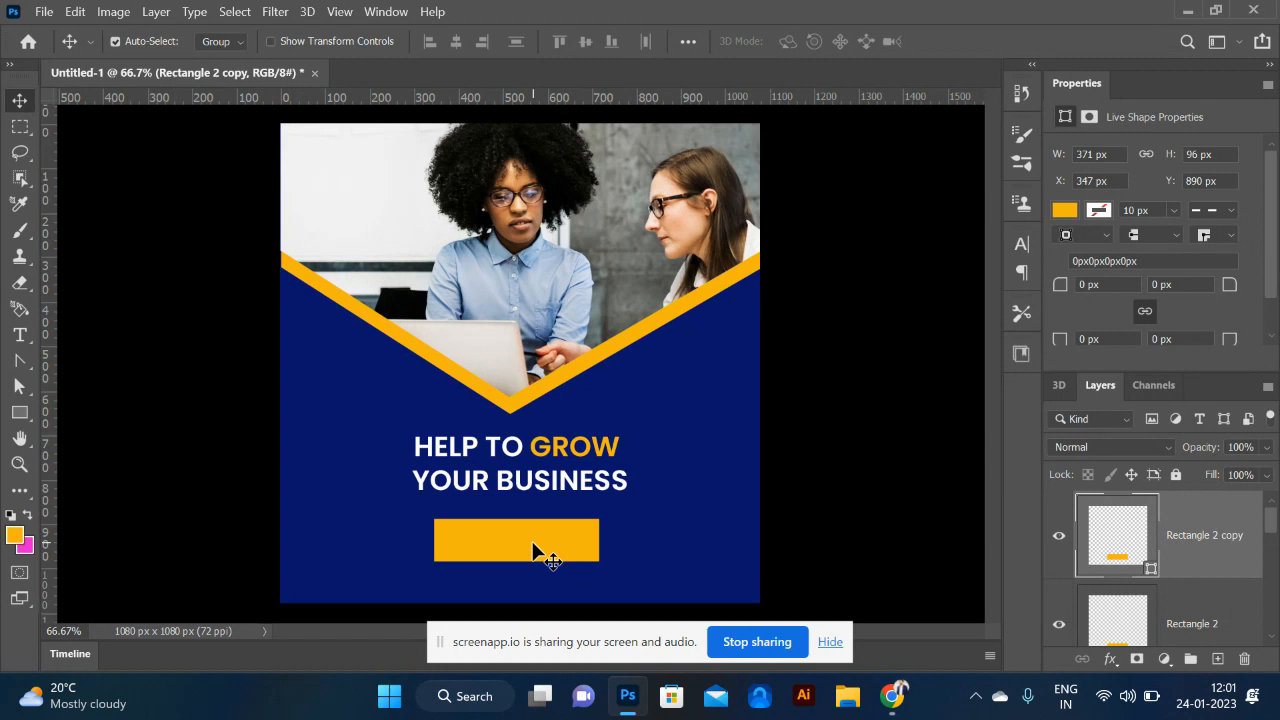
key(ctrl)
key(ctrl+t)
drag(433, 542, 545, 538)
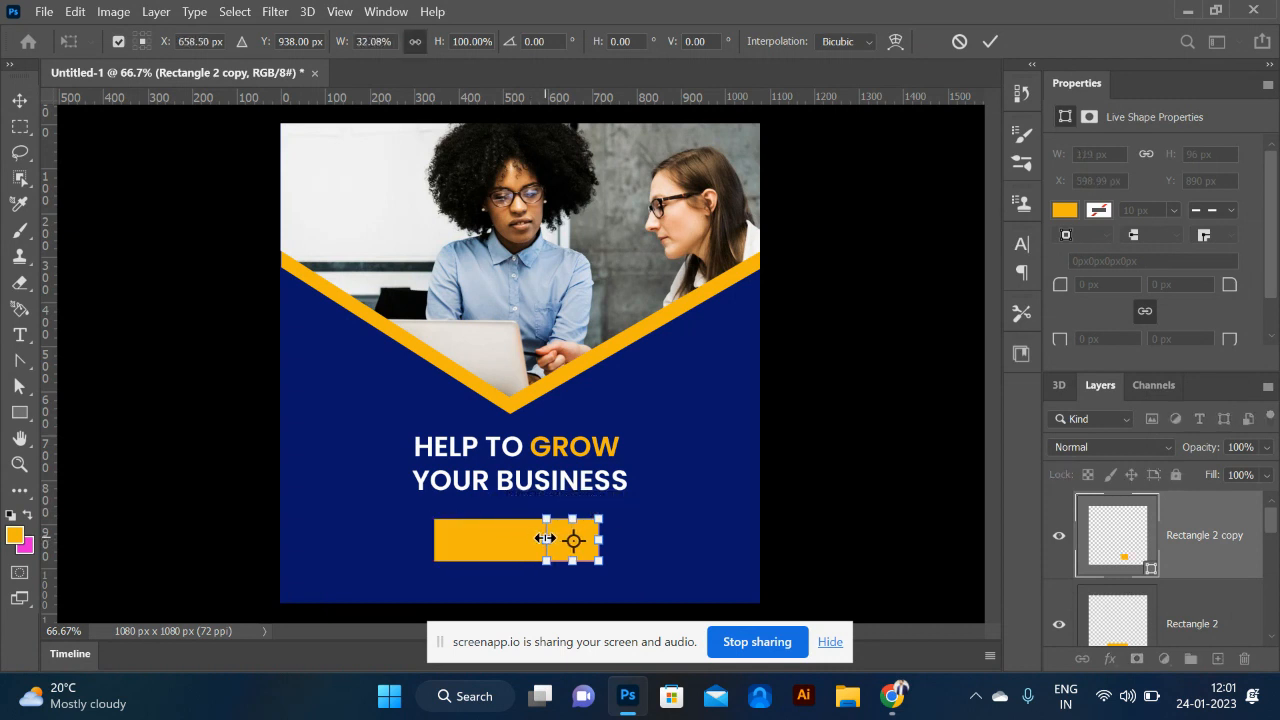
key(Escape)
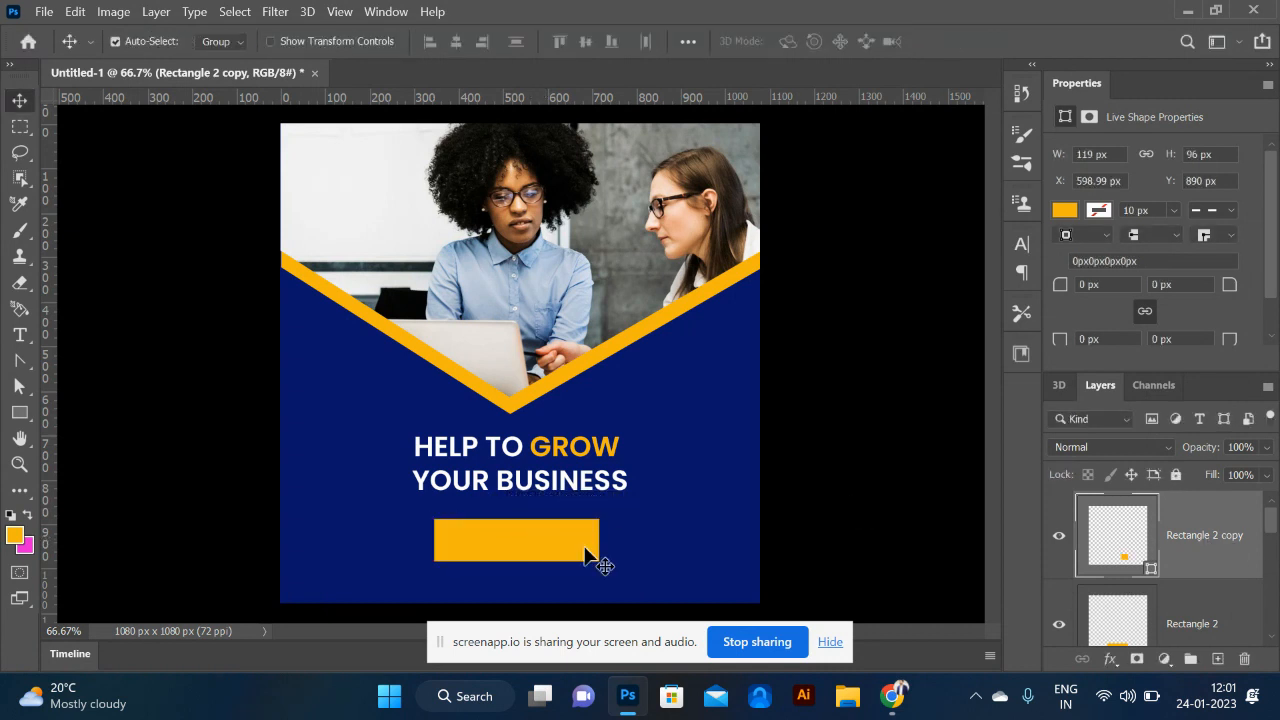
- Pick off-white f1f0ee as the foreground color and fill the narrow rectangle copy with it
click(14, 537)
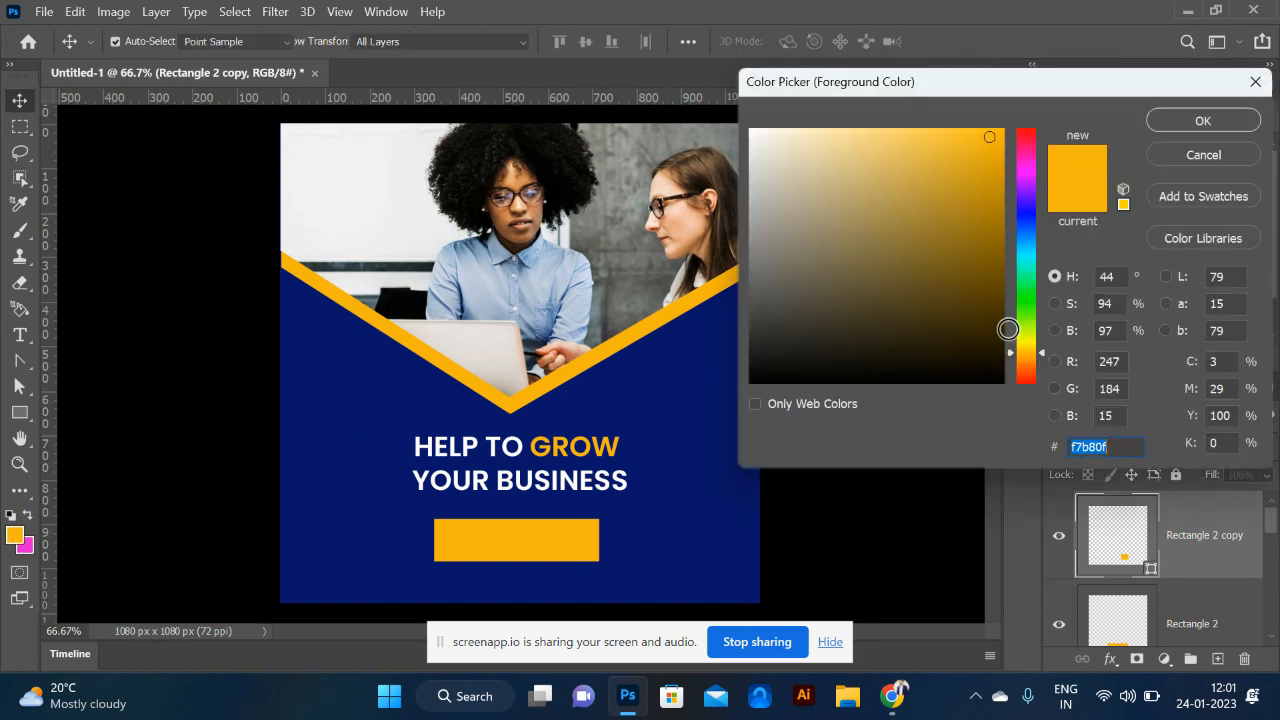
click(752, 143)
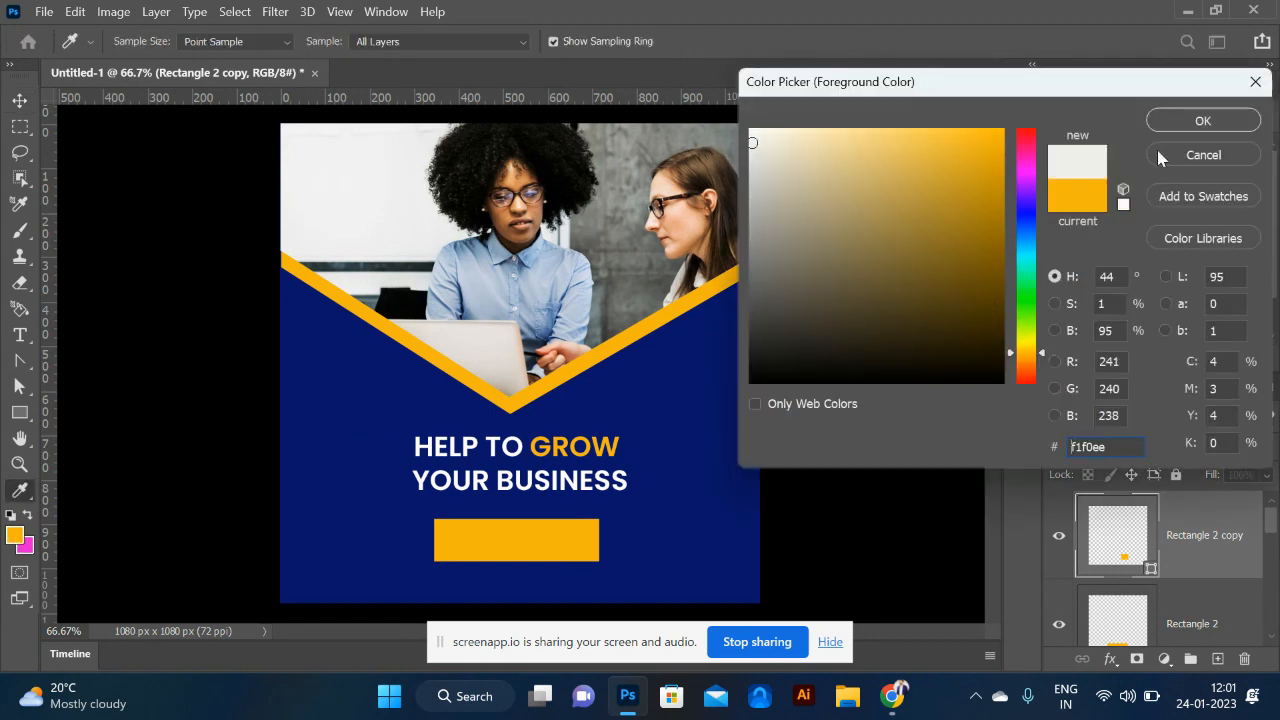
click(1178, 121)
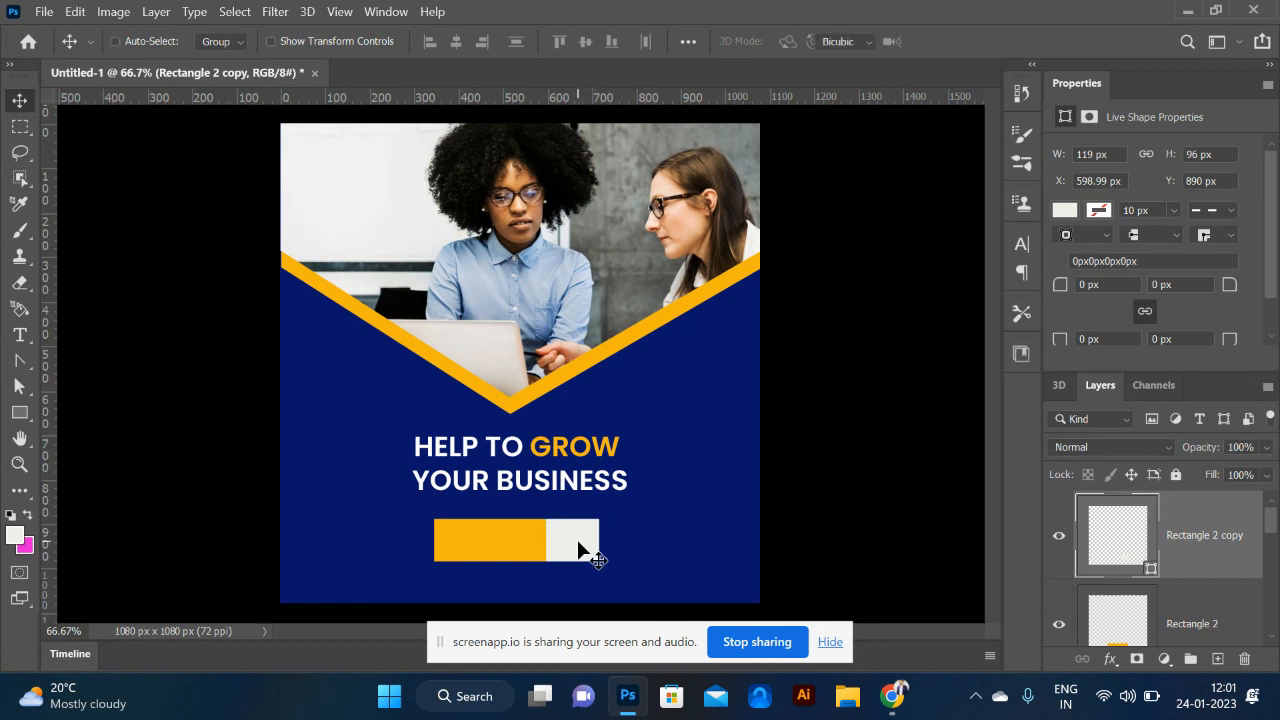
- Narrow the off-white rectangle from its left edge to about 90.5 px wide
key(ctrl+t)
drag(546, 541, 560, 541)
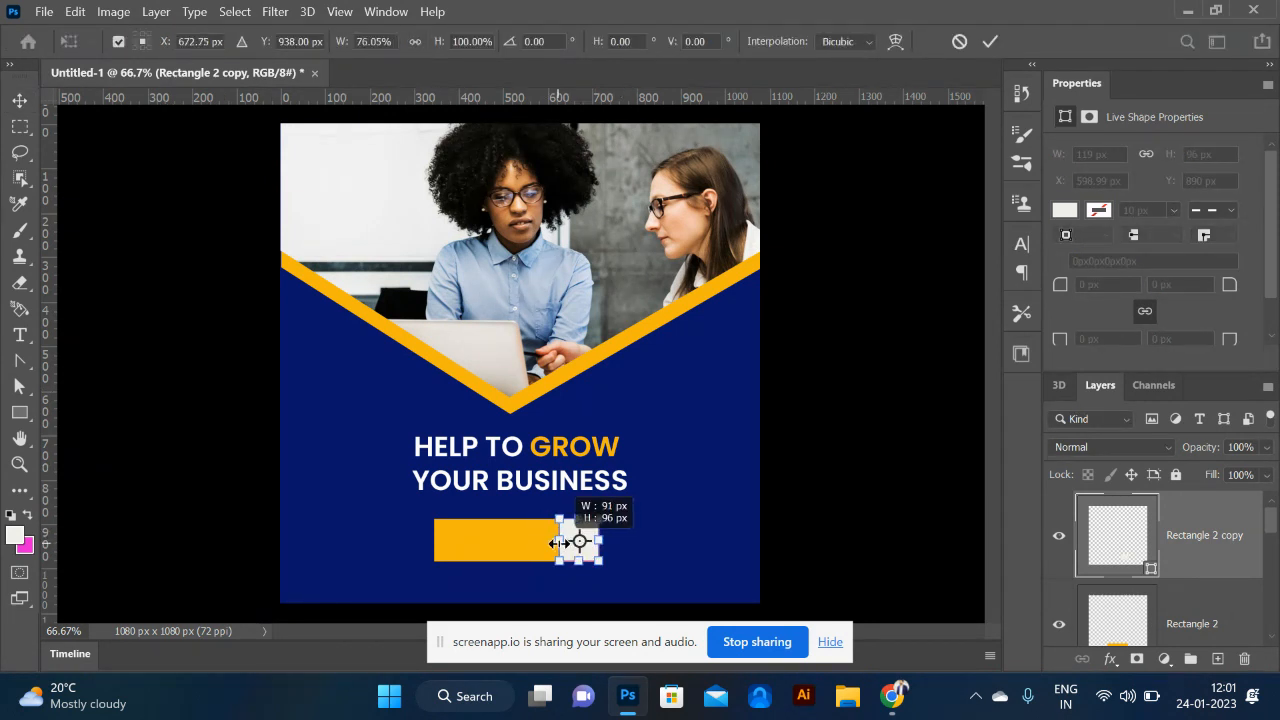
key(Return)
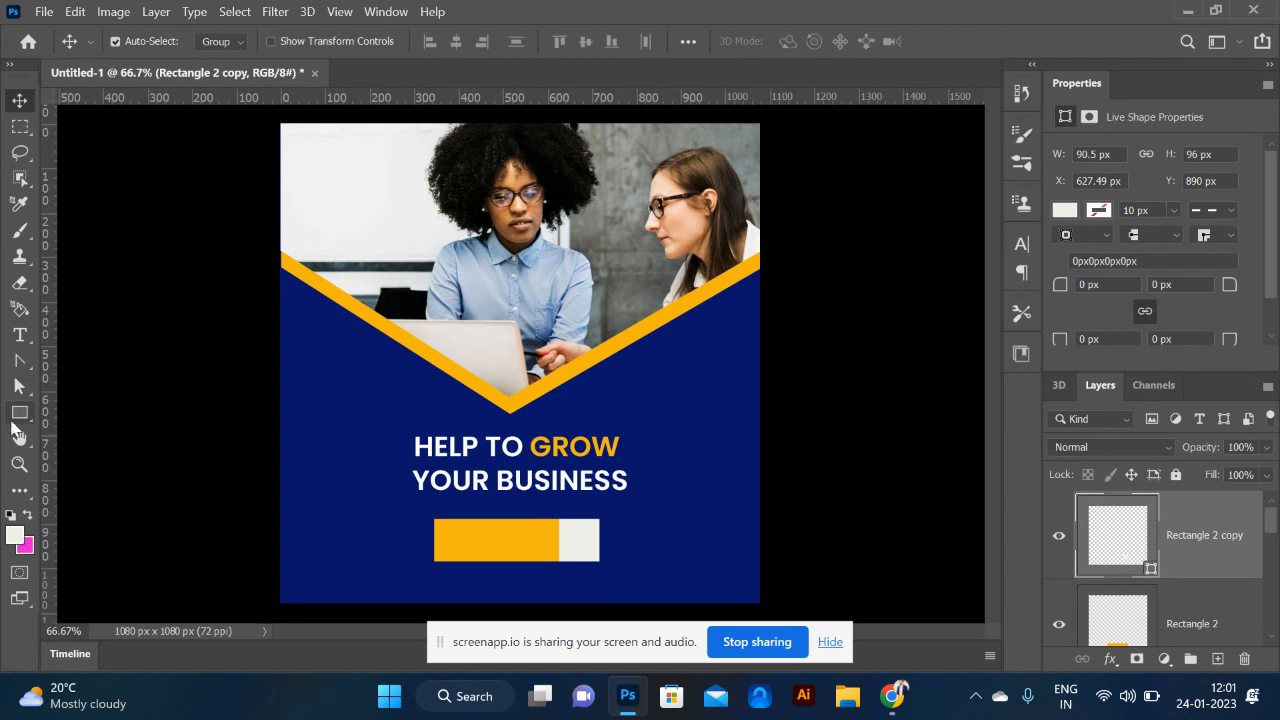
- Add Poppins SemiBold text reading "APPLY NOW" in the blue area beside the yellow rectangle
click(19, 336)
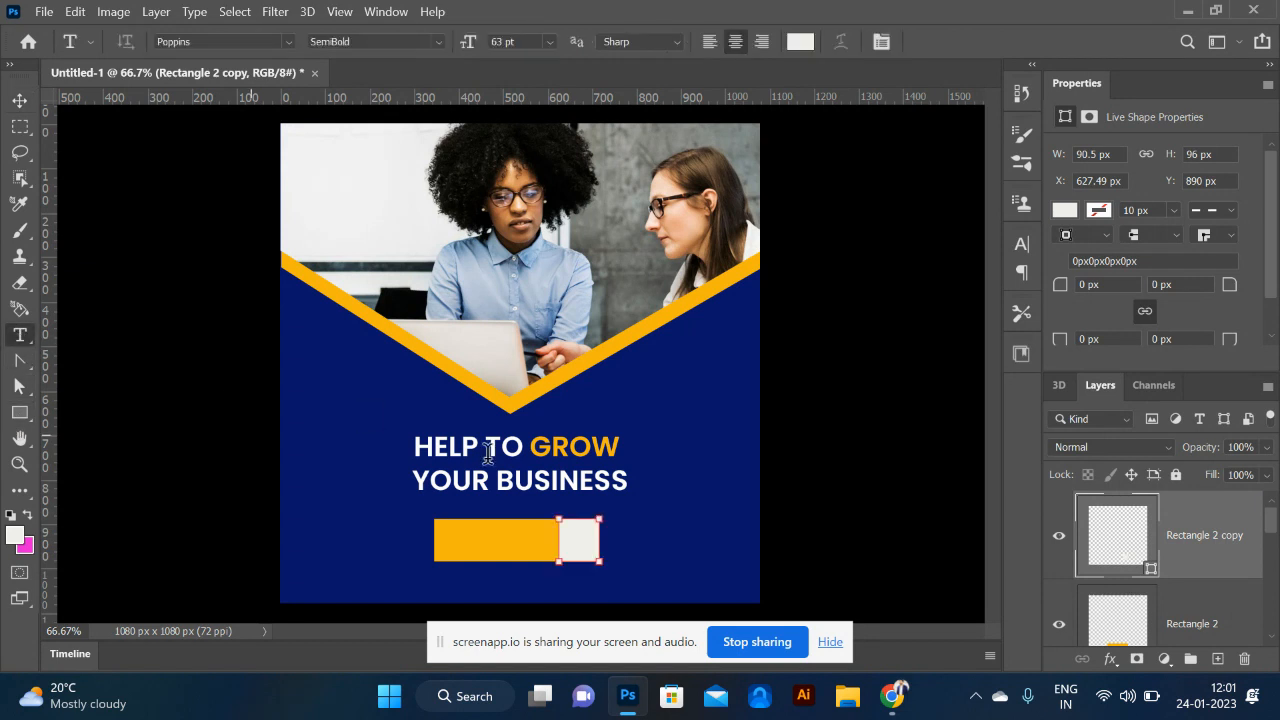
click(326, 549)
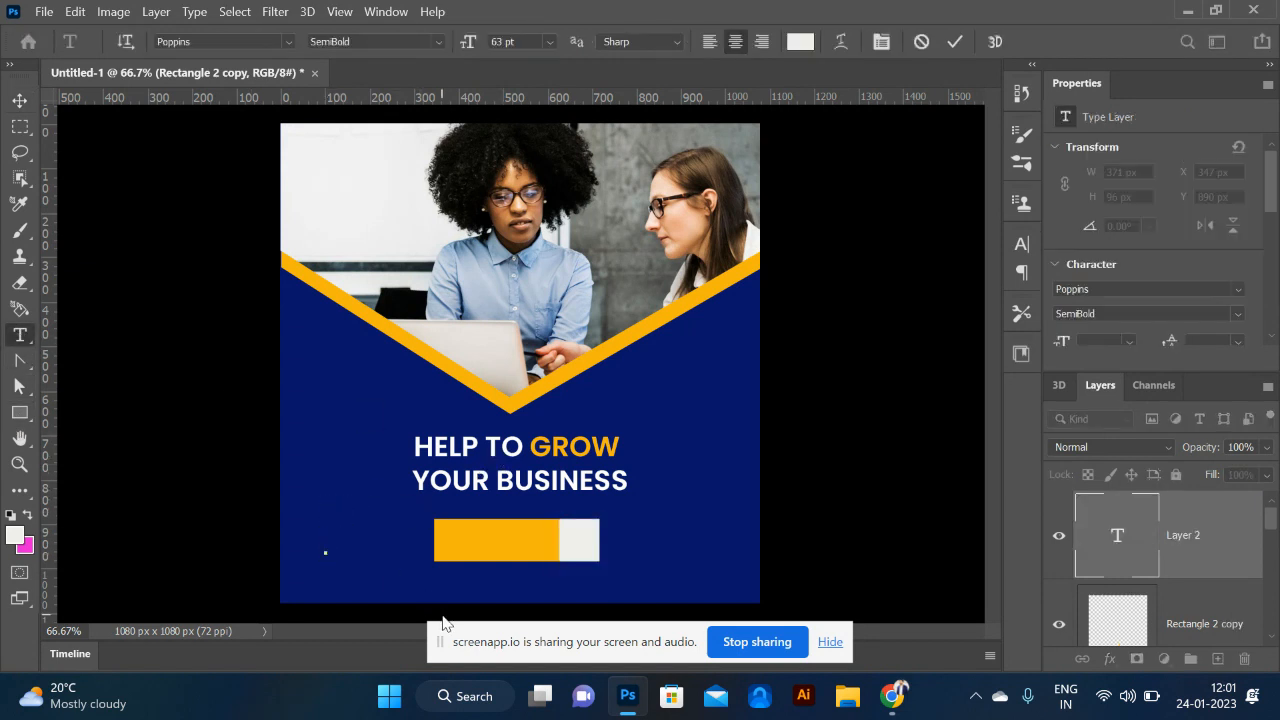
text(APPL)
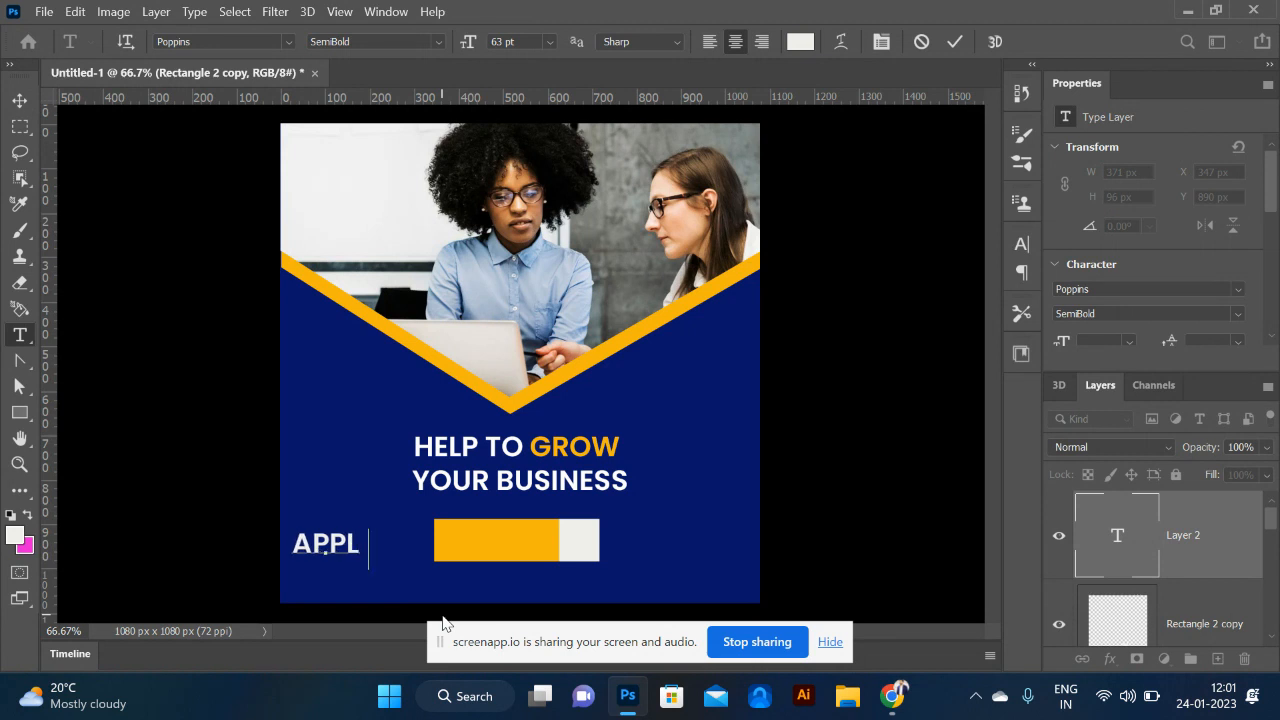
text(Y NOW)
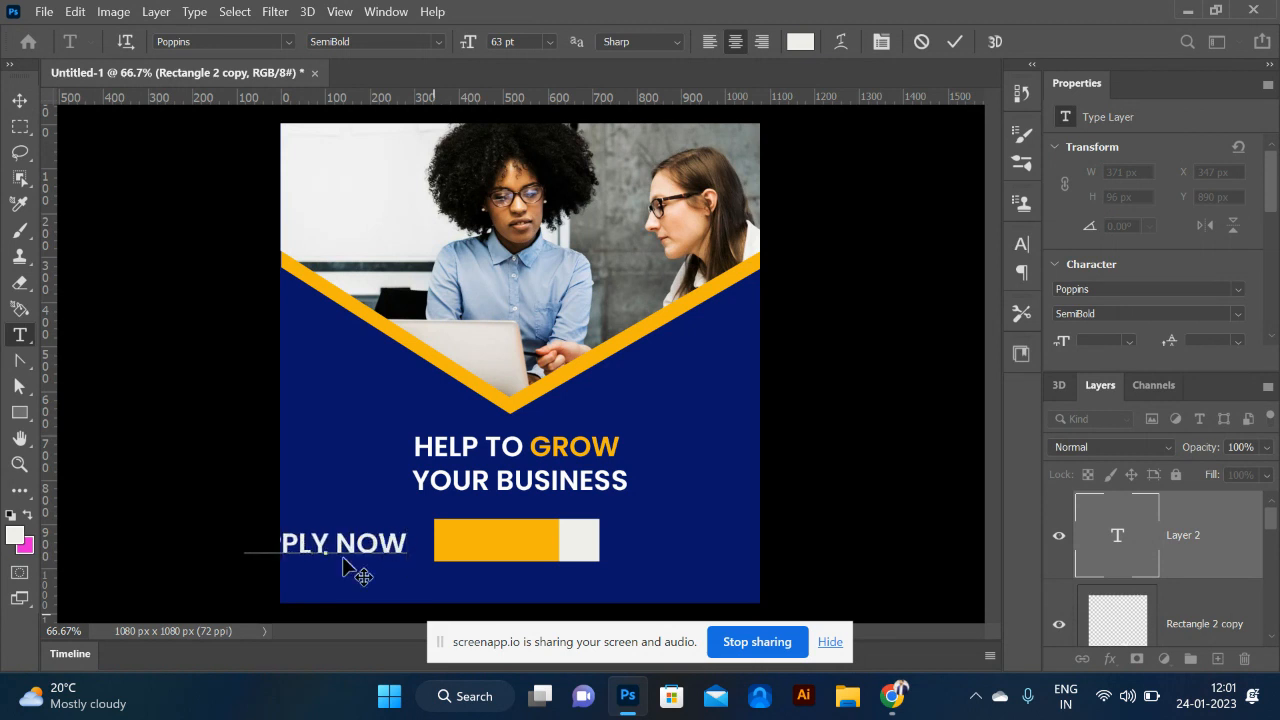
- Reduce the "APPLY NOW" text to about 192 px wide and move it onto the yellow rectangle, at about X 400, Y 917 px
drag(405, 543, 157, 566)
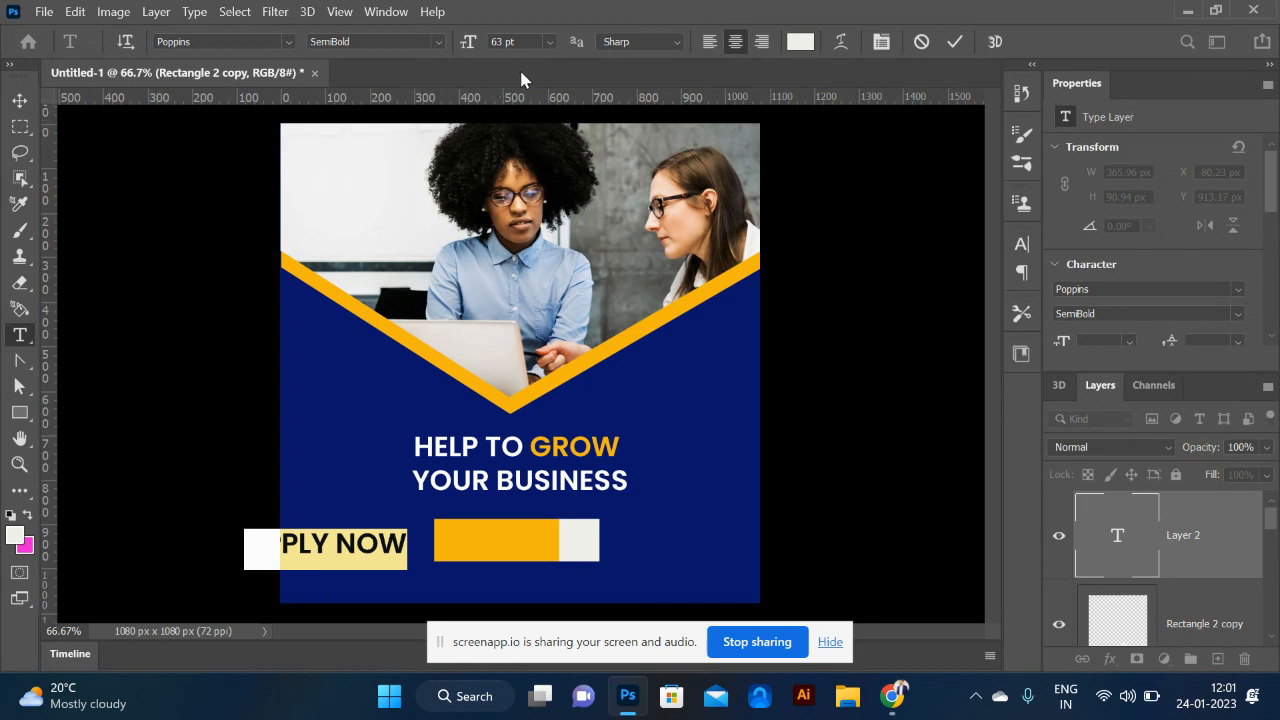
key(shift+Down)
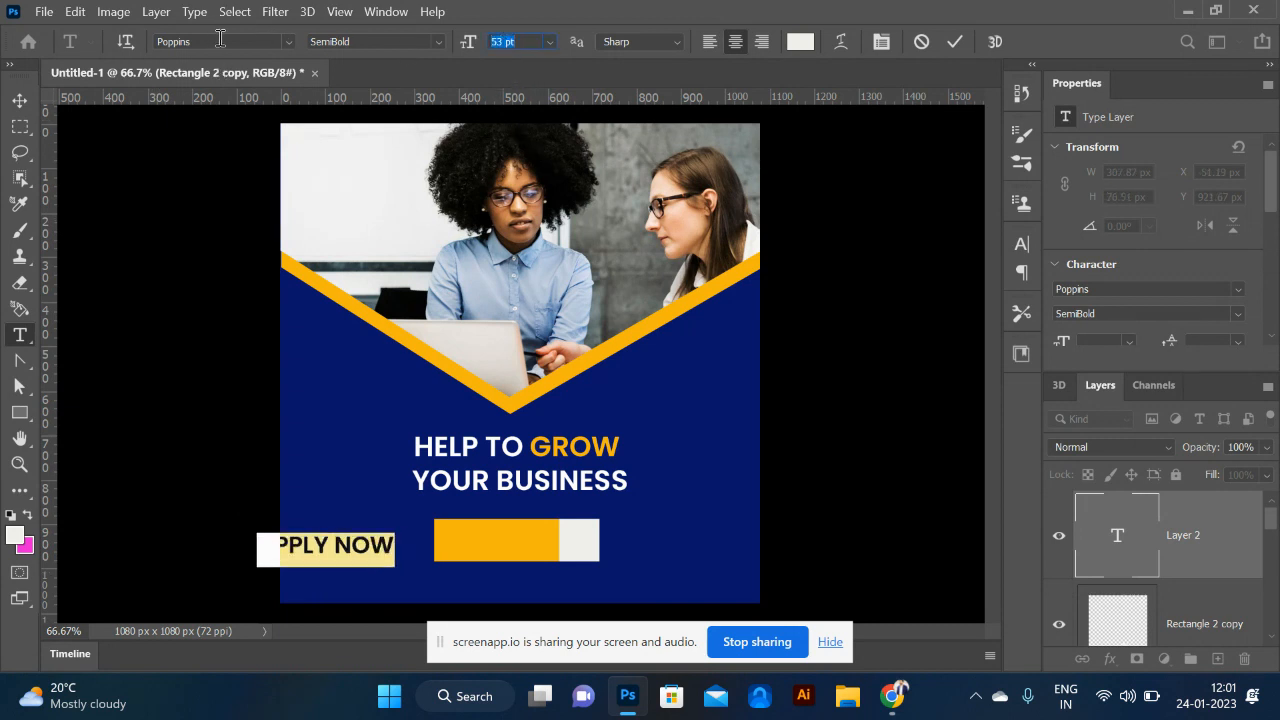
key(shift+Down)
key(shift+Down)
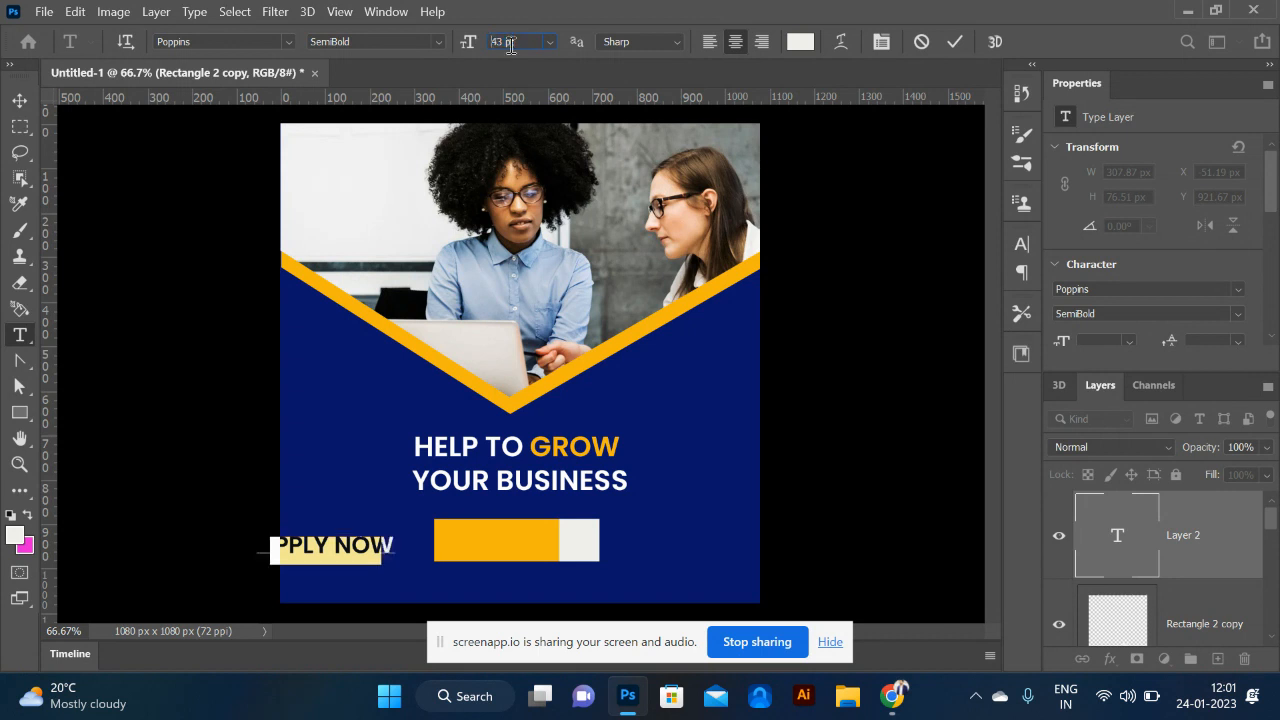
click(20, 100)
drag(355, 555, 519, 540)
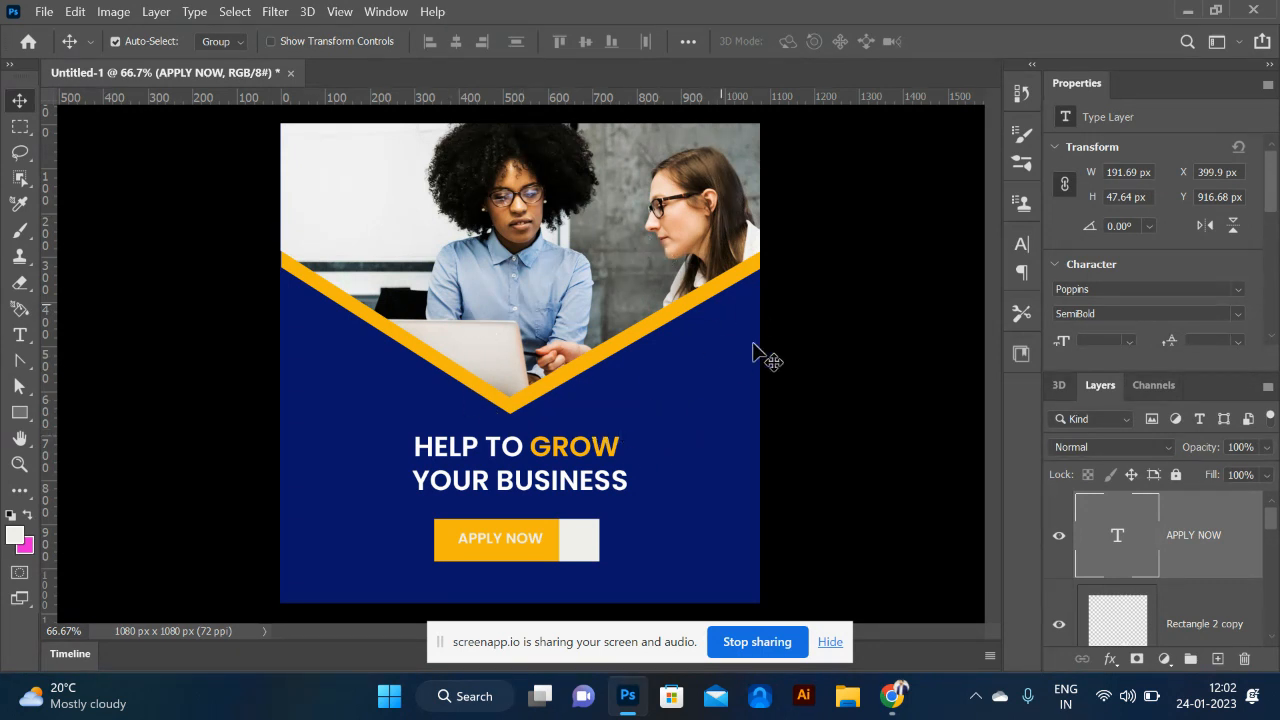
- Nudge the "APPLY NOW" text slightly left and down on the yellow rectangle, to about X 399, Y 918 px
key(ctrl+plus)
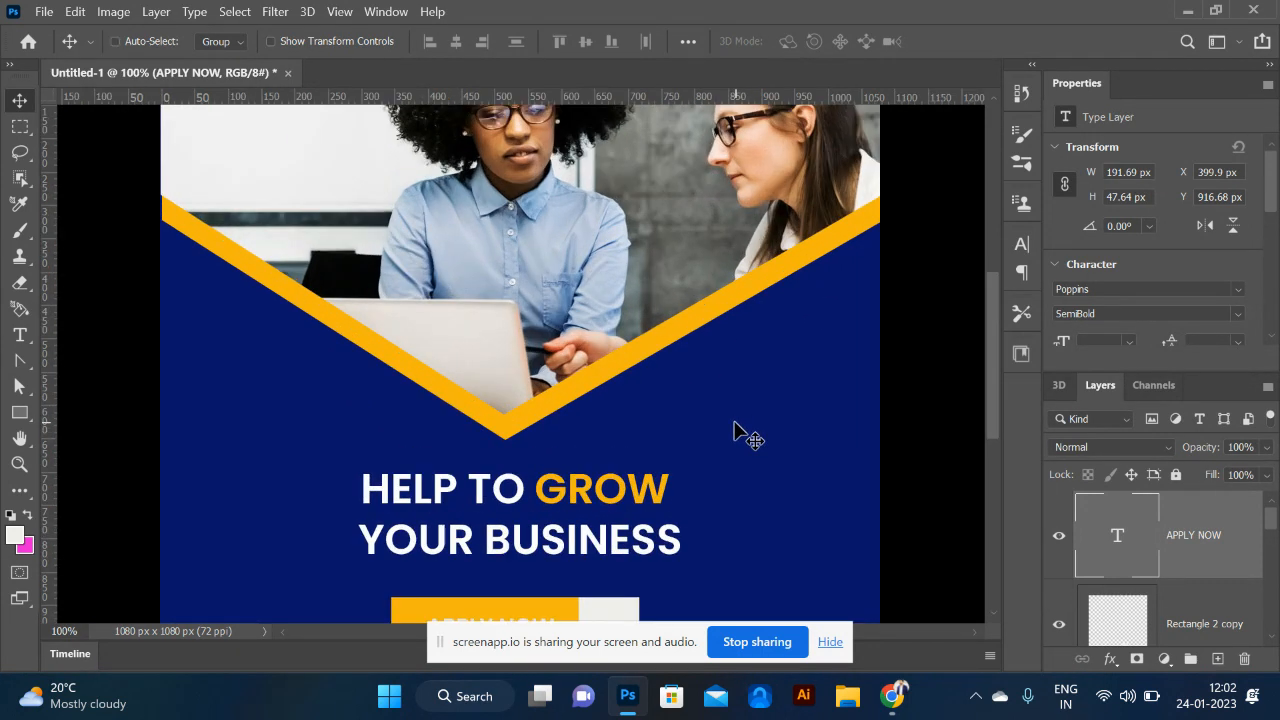
scroll(735, 432, down, 2)
scroll(735, 432, up, 3)
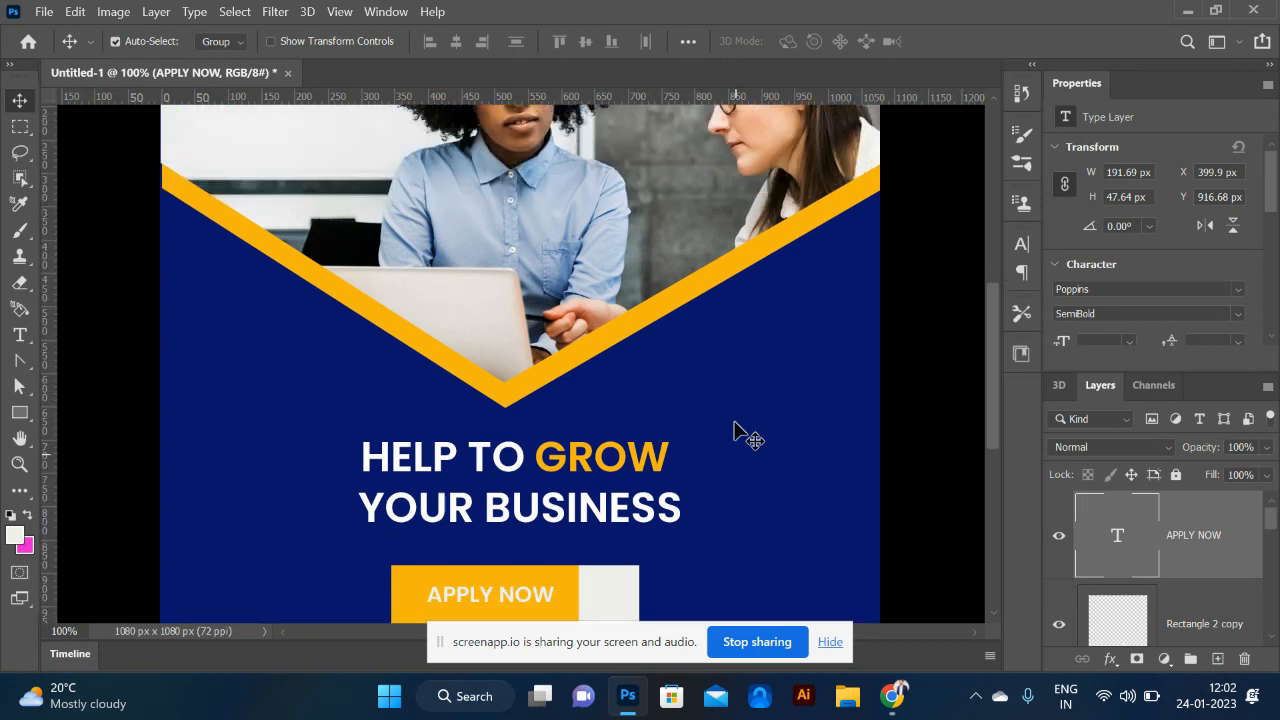
scroll(735, 432, down, 3)
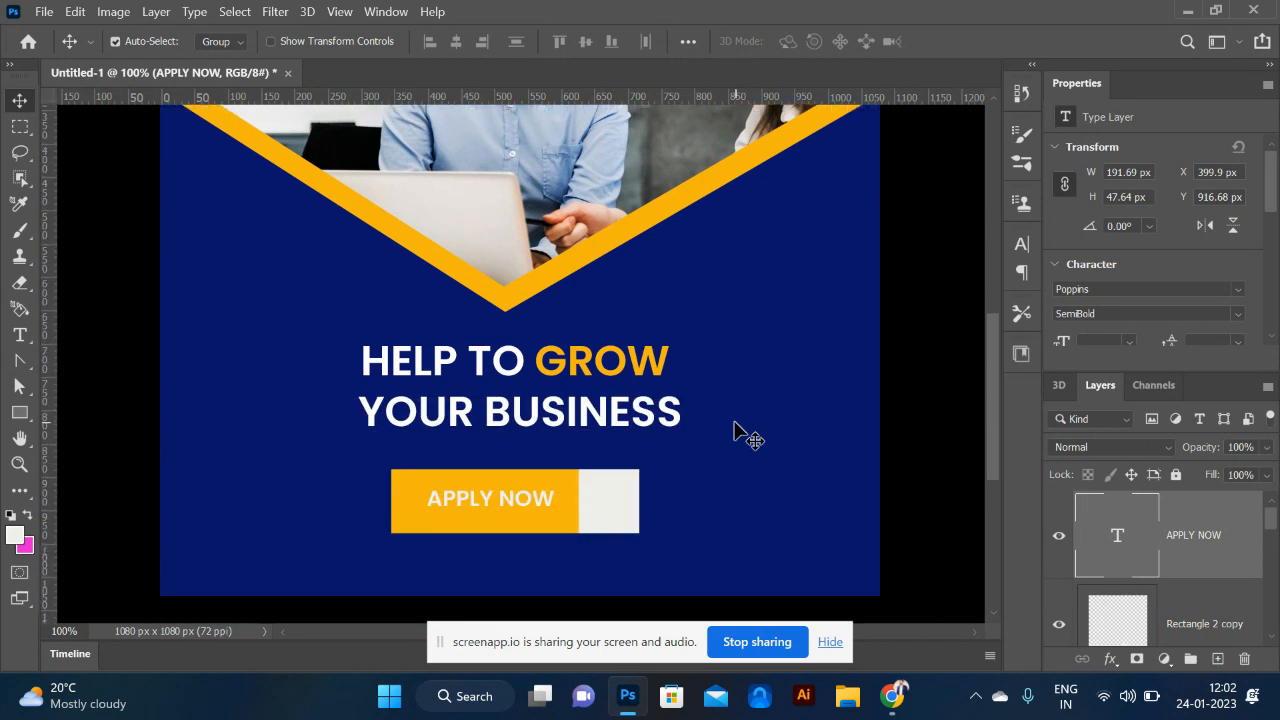
mouse_move(521, 468)
mouse_down()
mouse_move(510, 478)
mouse_move(510, 464)
mouse_up()
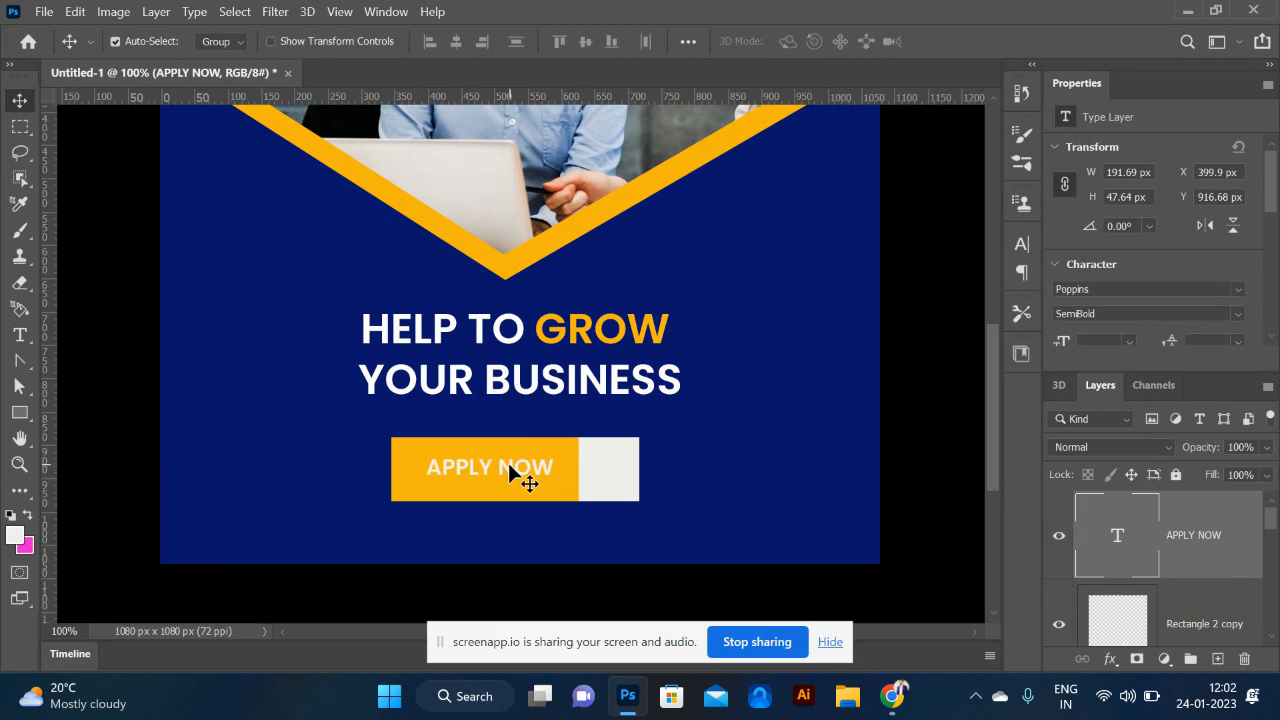
scroll(510, 475, down, 5)
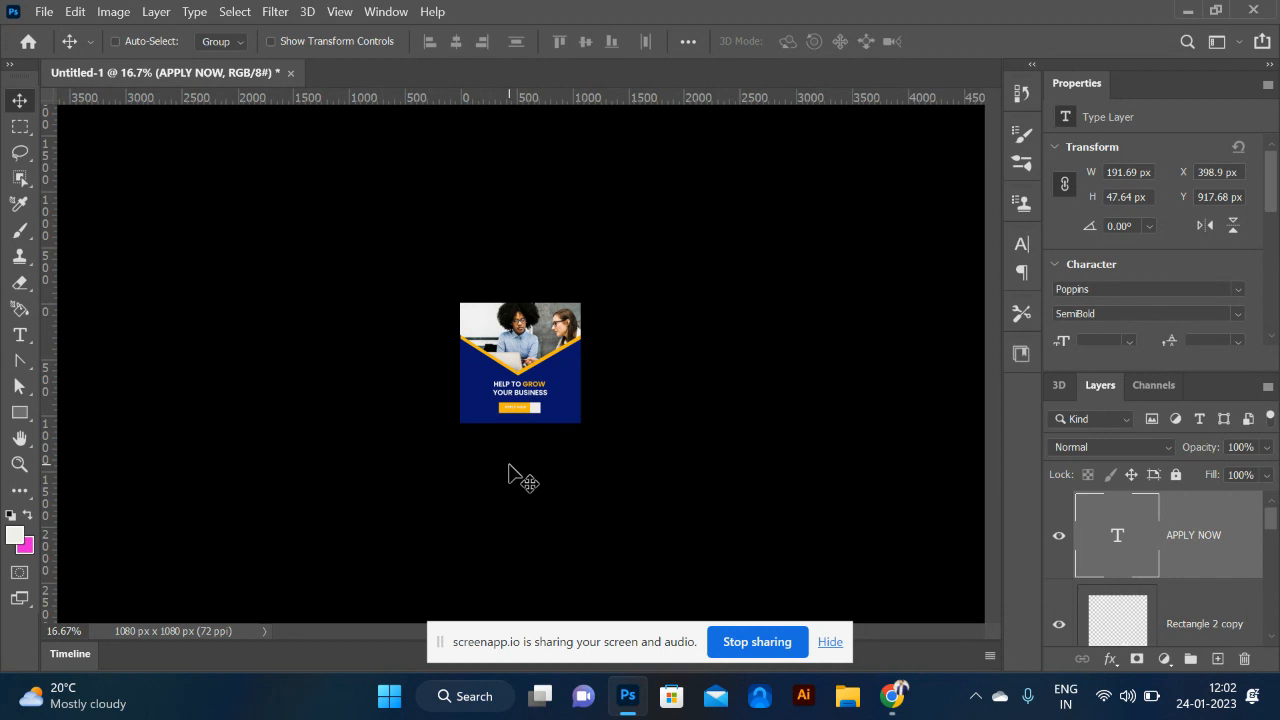
key(ctrl+1)
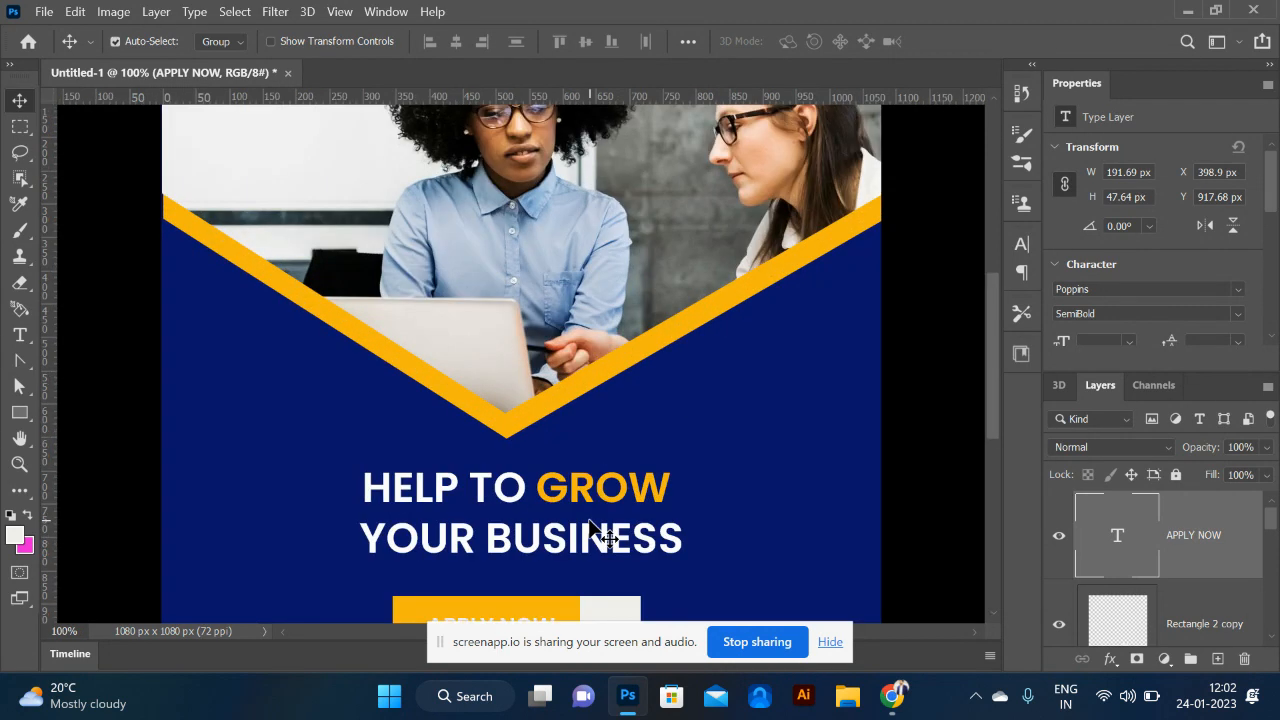
scroll(590, 530, down, 3)
scroll(590, 530, up, 1)
scroll(590, 530, down, 1)
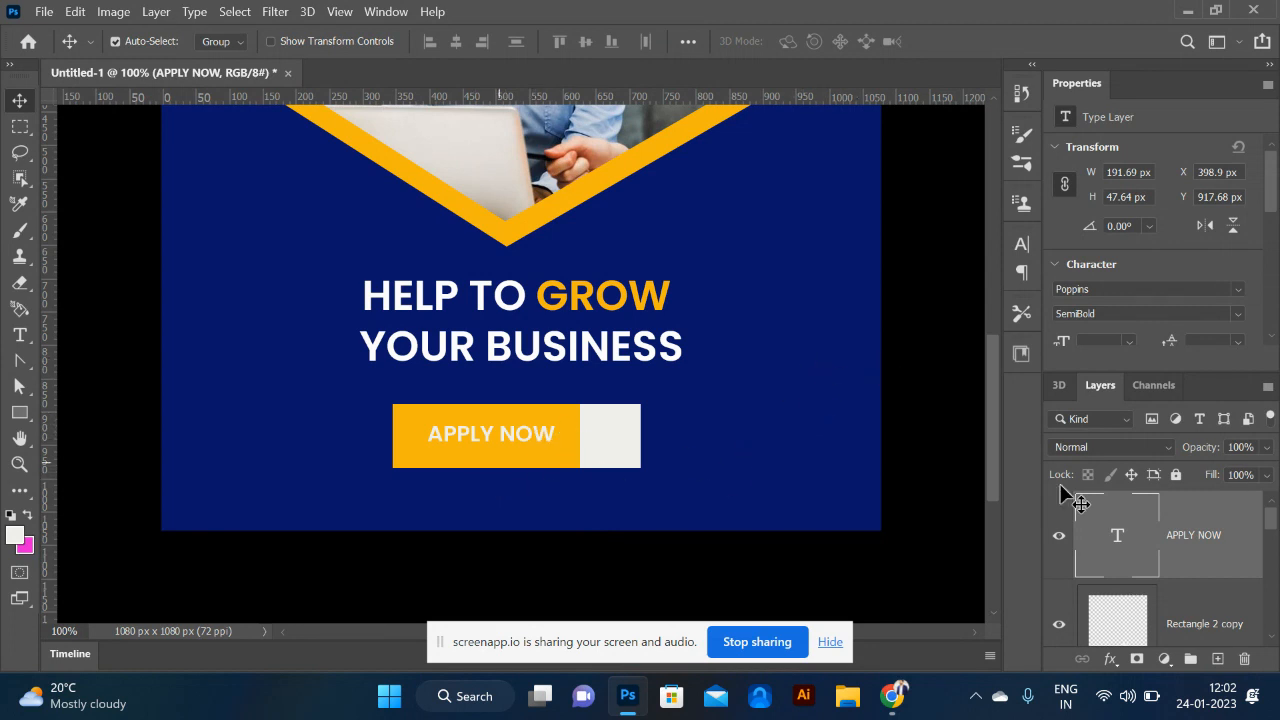
- Recolour the "APPLY NOW" text to near-black #050503 and nudge it slightly down on the yellow rectangle
click(15, 545)
click(842, 379)
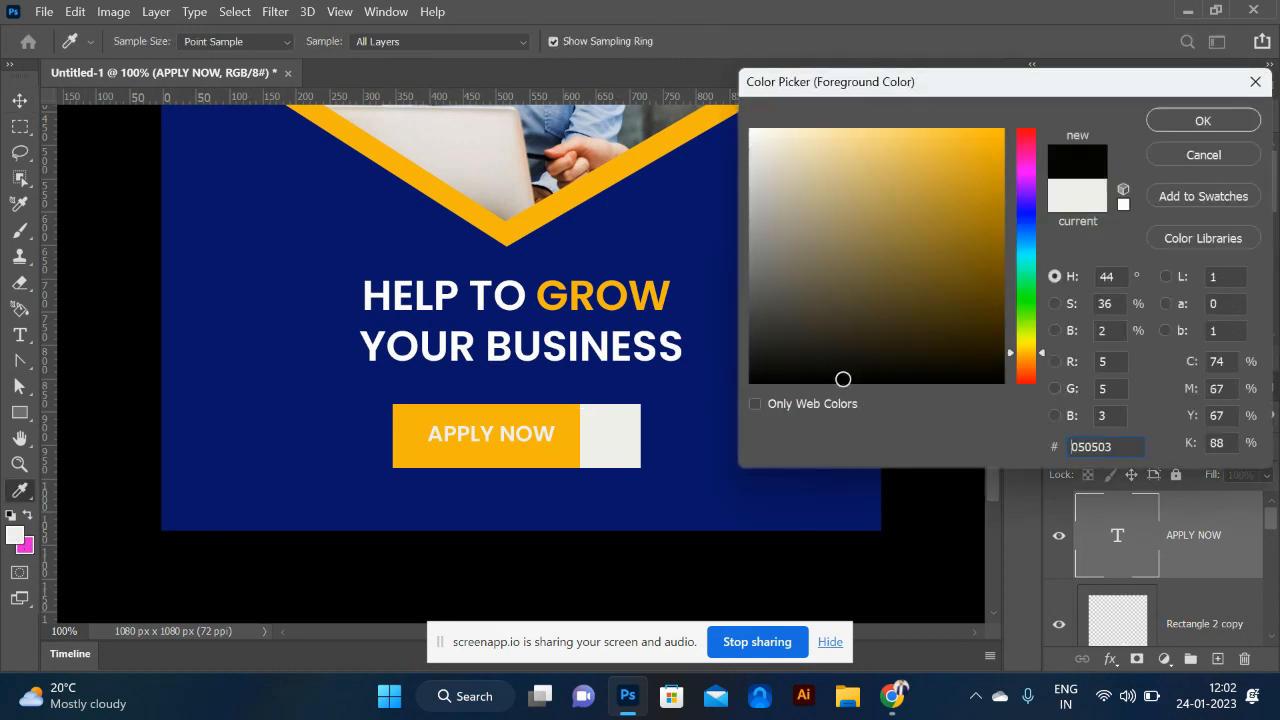
click(1200, 121)
key(v)
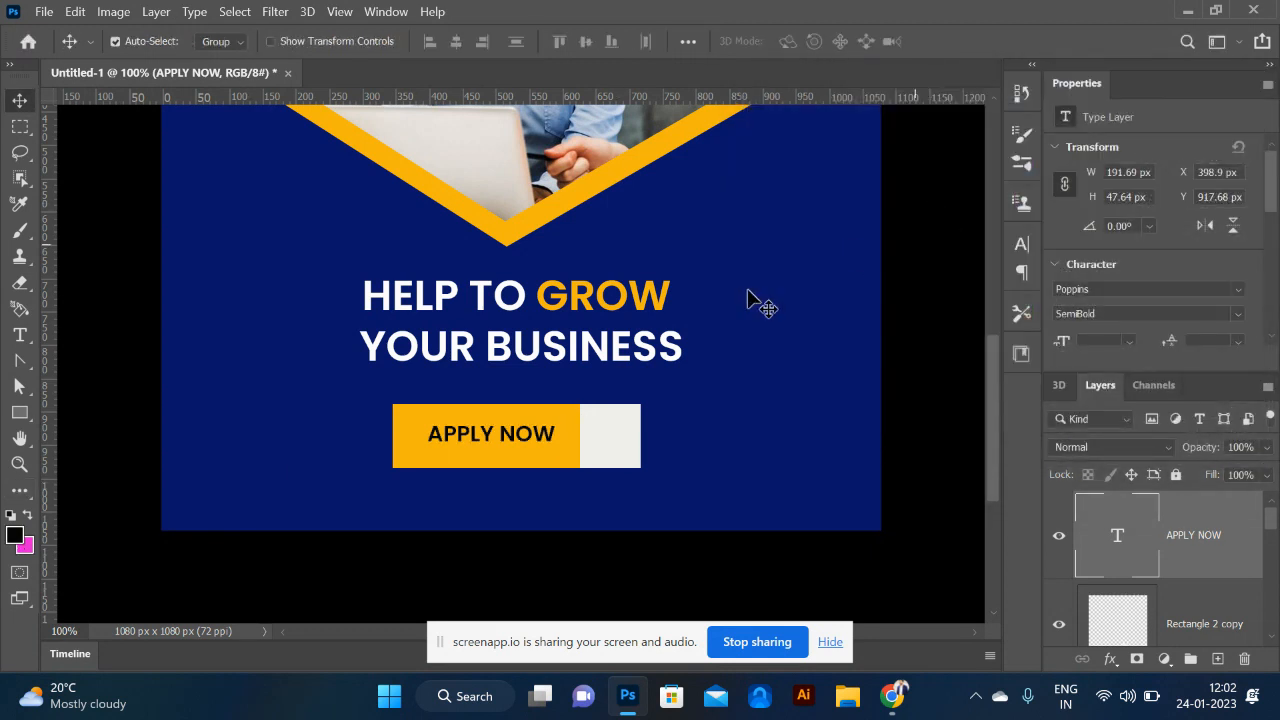
drag(494, 427, 499, 432)
- Add a drop shadow to the yellow button rectangle: Multiply, opacity 100%, angle 119°, distance 10 px, spread 0%, size 7 px
click(555, 460)
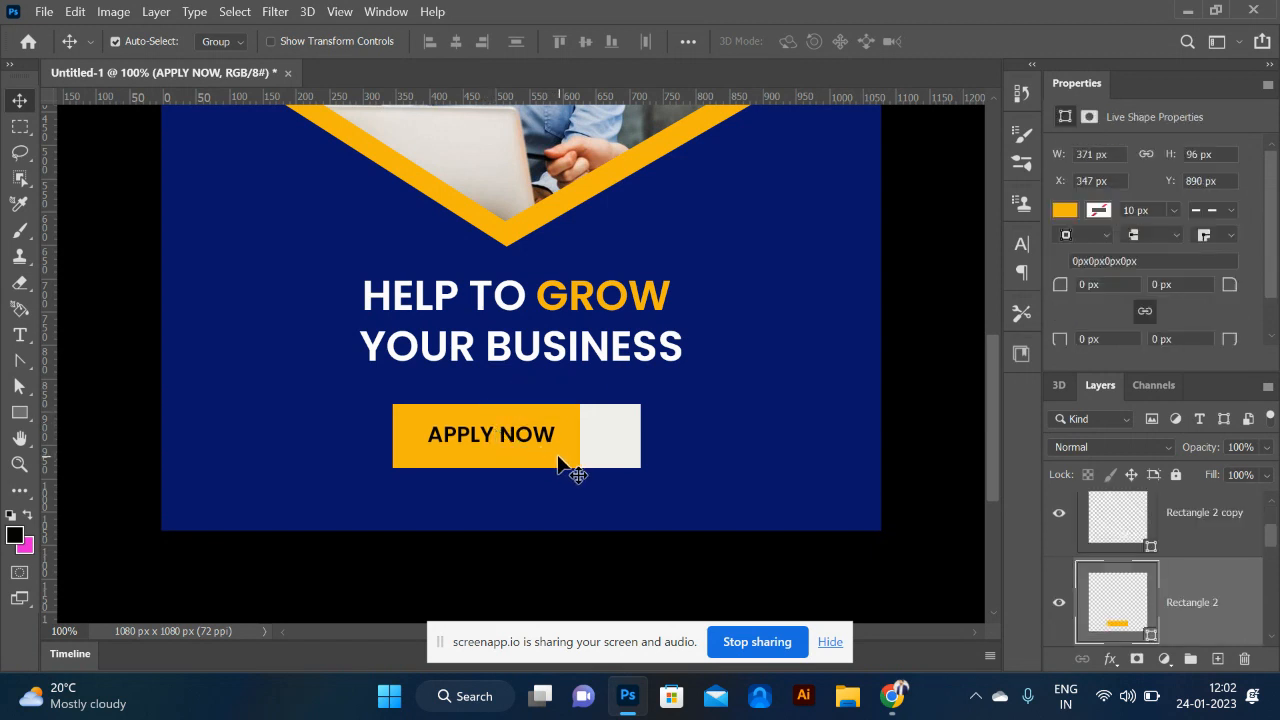
scroll(1196, 600, down, 2)
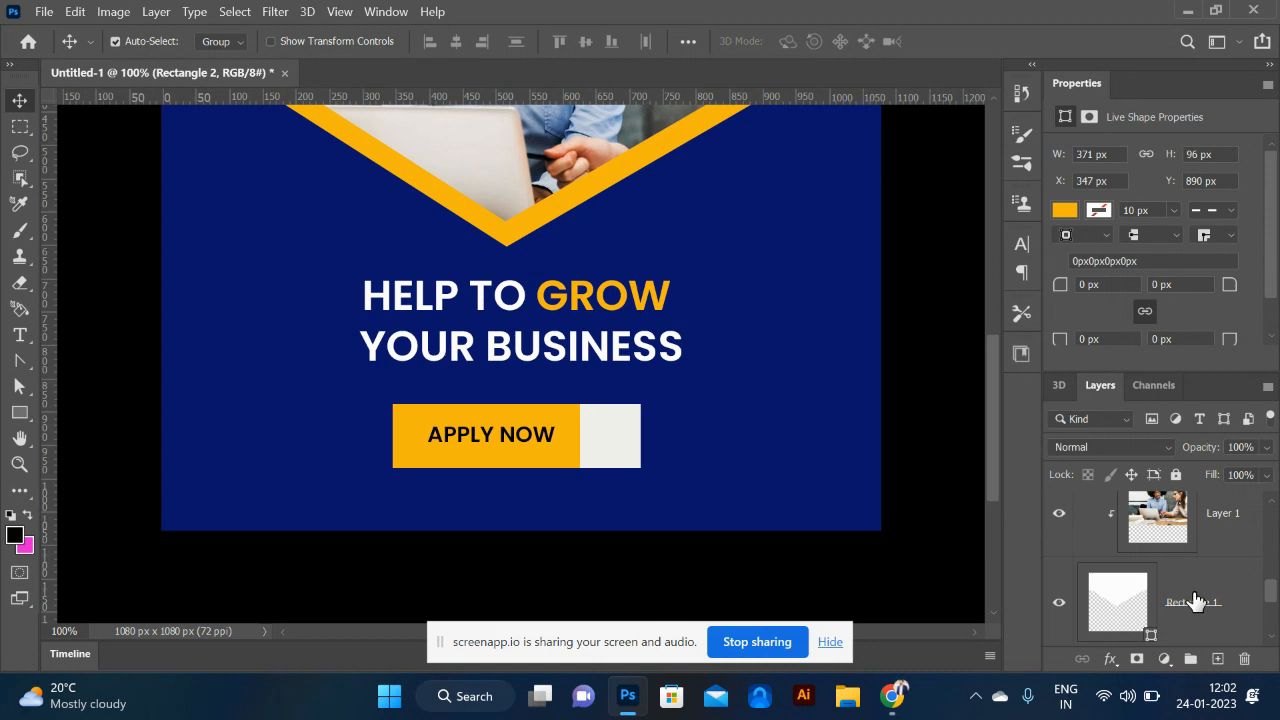
scroll(1196, 600, up, 2)
scroll(1175, 600, down, 2)
click(1108, 660)
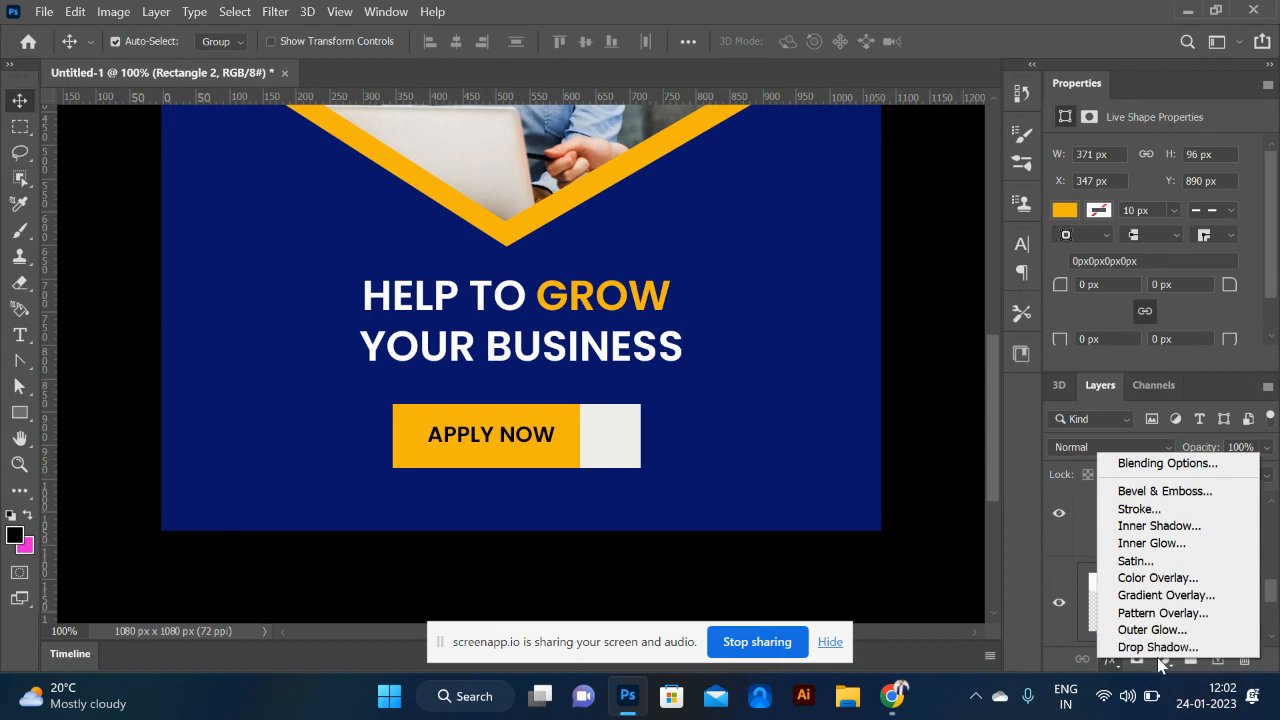
key(Escape)
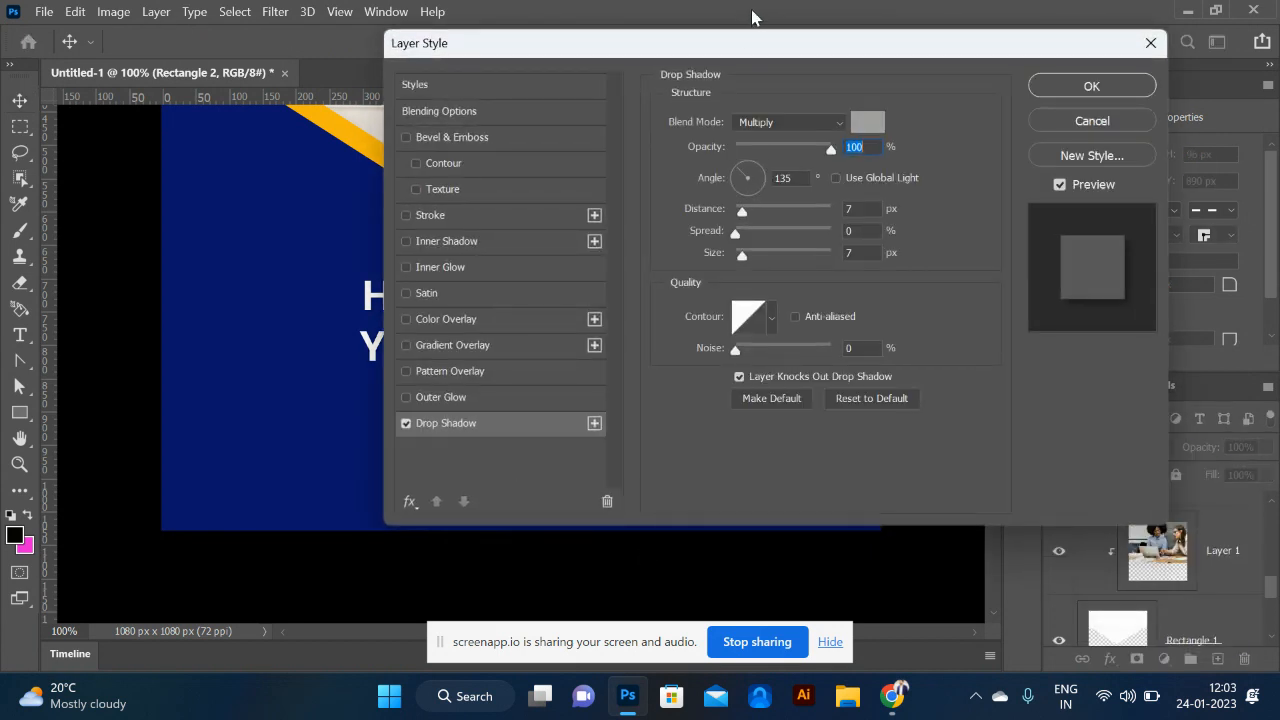
drag(738, 45, 1090, 59)
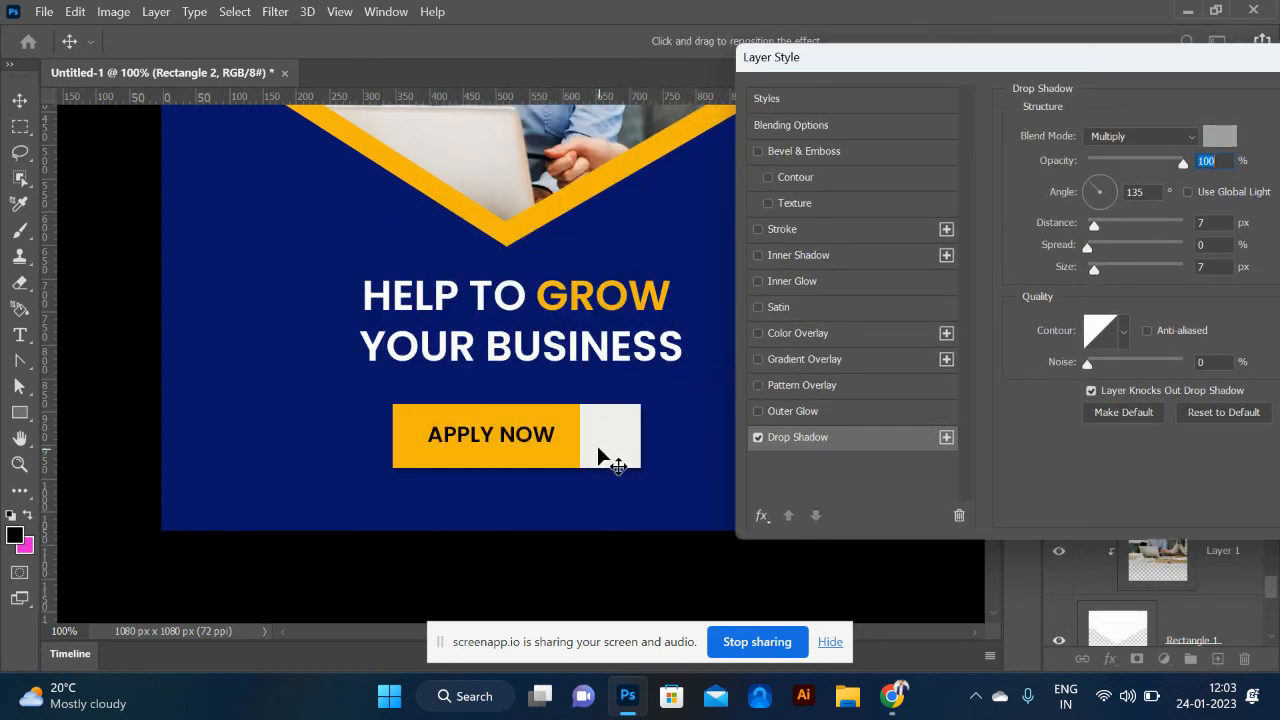
drag(597, 446, 597, 450)
drag(1182, 70, 717, 43)
click(984, 71)
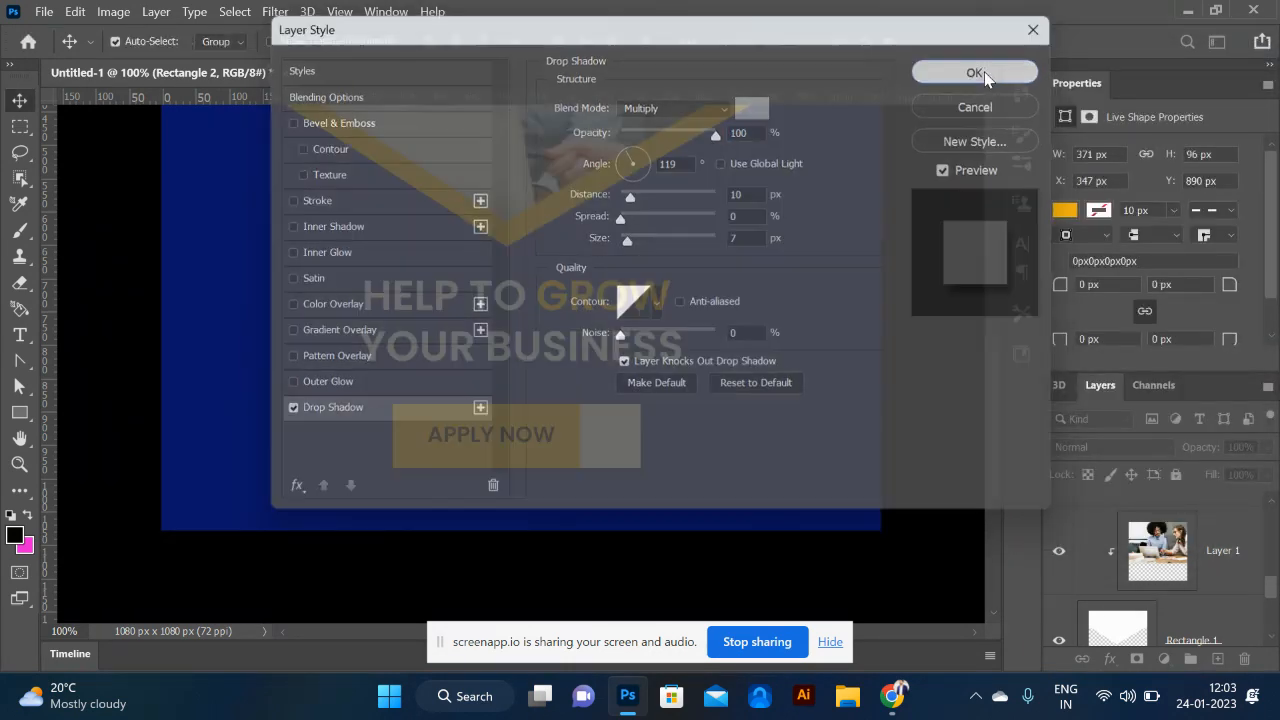
- Check the reference banners in Chrome, return to Photoshop and draw a yellow rectangle about 332 x 276 px over the photo, at about X 432, Y 228 px
key(ctrl+minus)
key(ctrl+minus)
key(ctrl+plus)
key(alt+Tab)
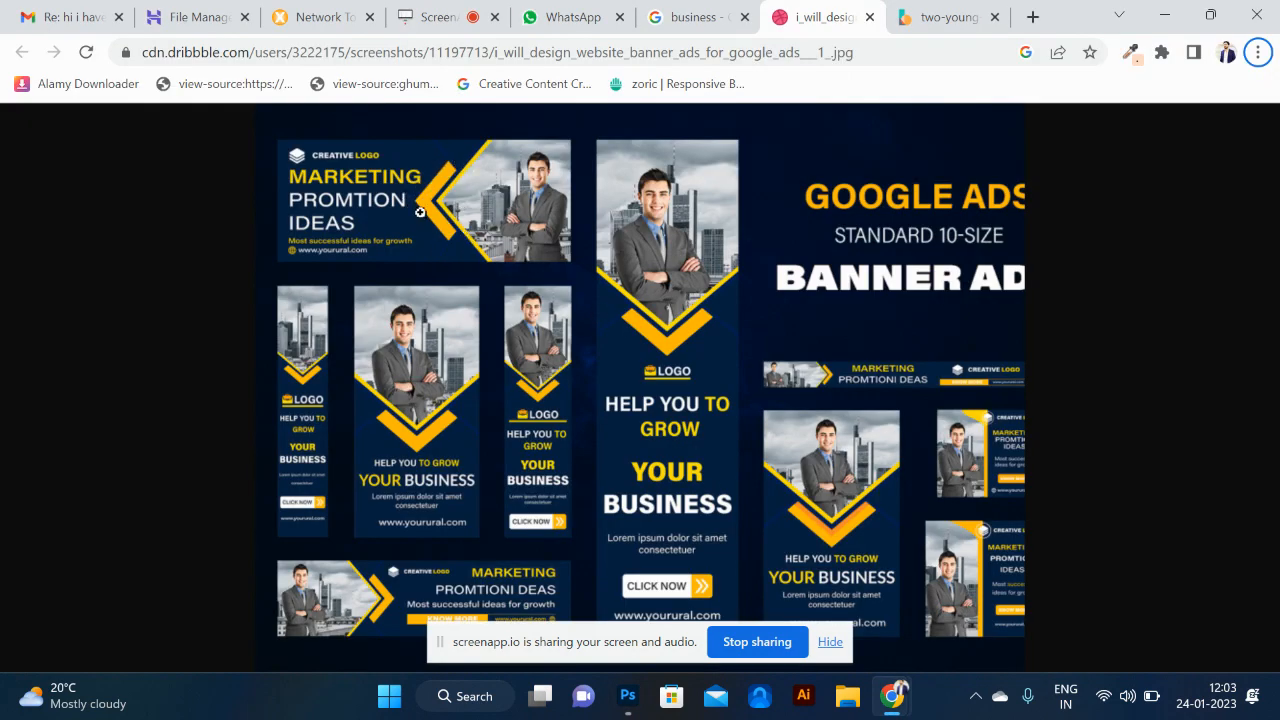
key(alt+Tab)
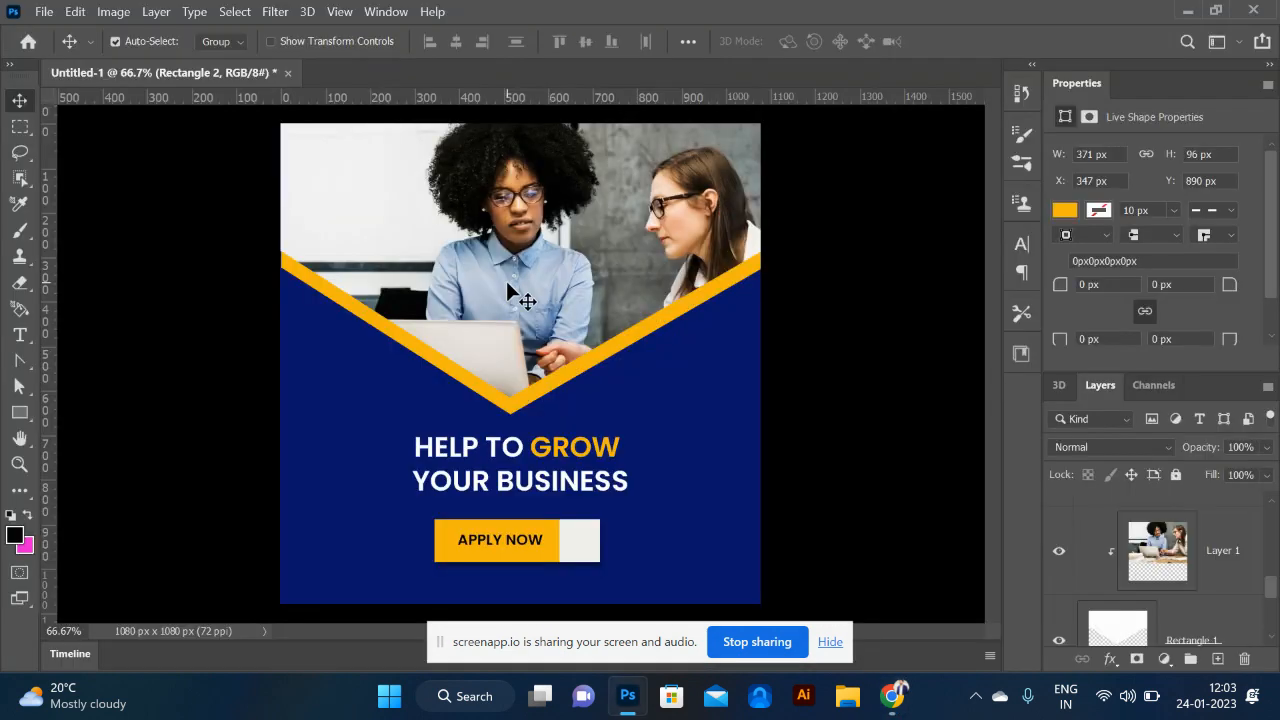
click(20, 413)
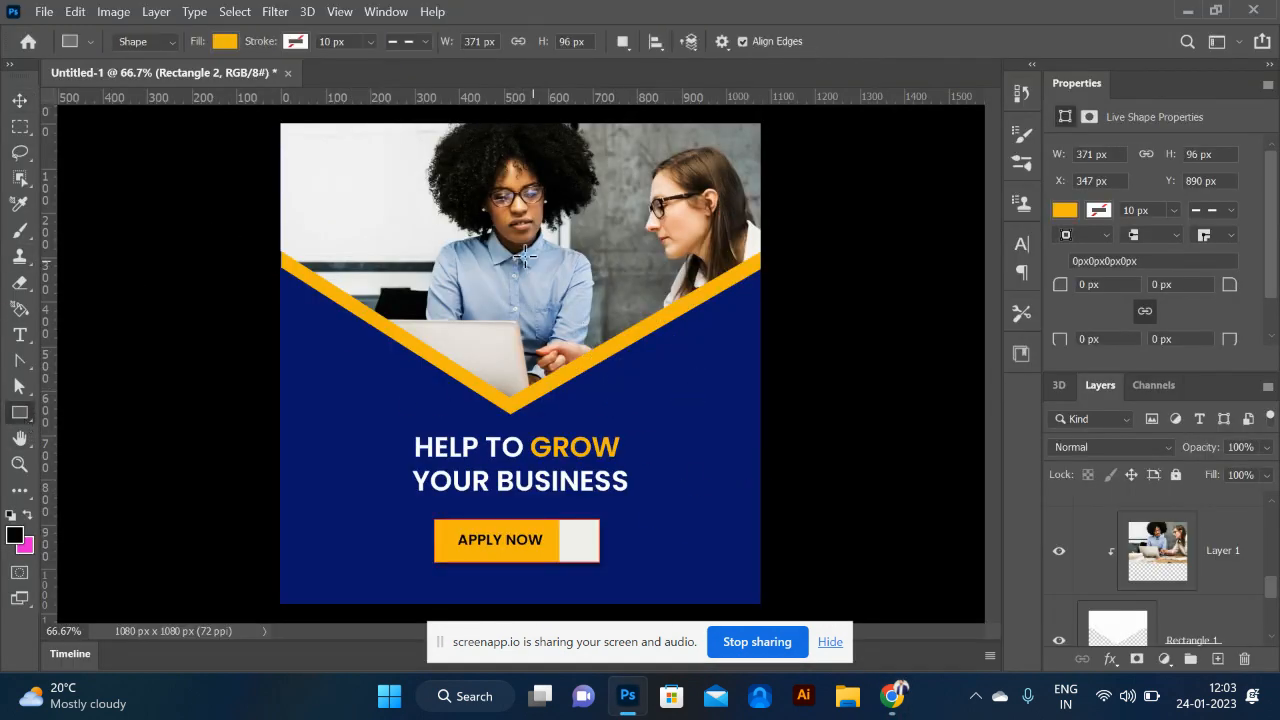
drag(472, 226, 621, 346)
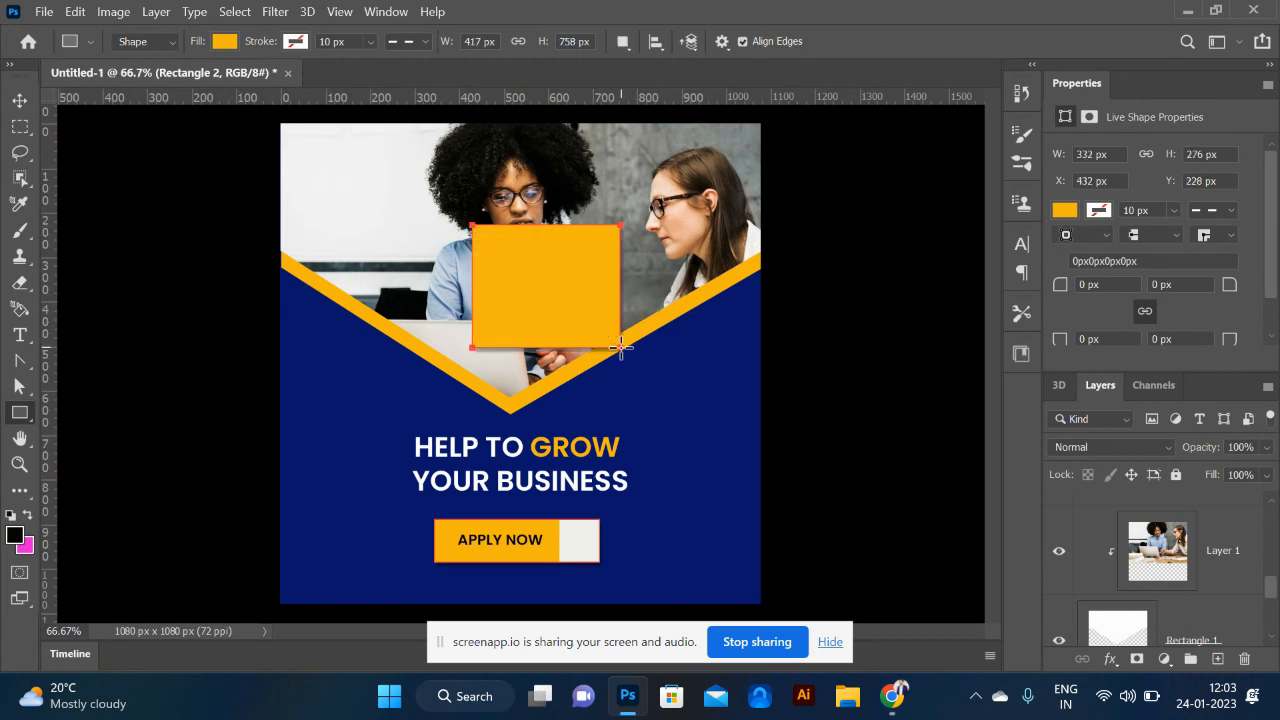
- Consult the reference banners in Chrome again, then in Photoshop add an anchor point at the middle of the new rectangle's lower edge
key(alt+Tab)
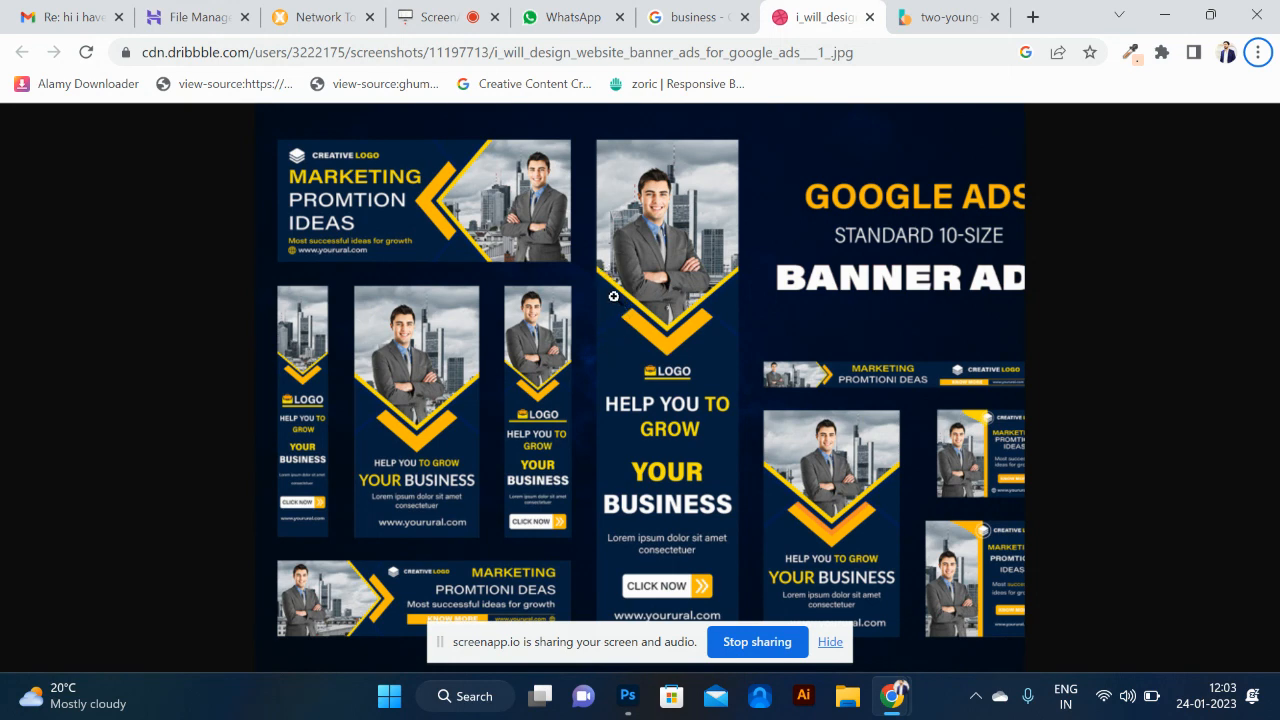
key(alt+Tab)
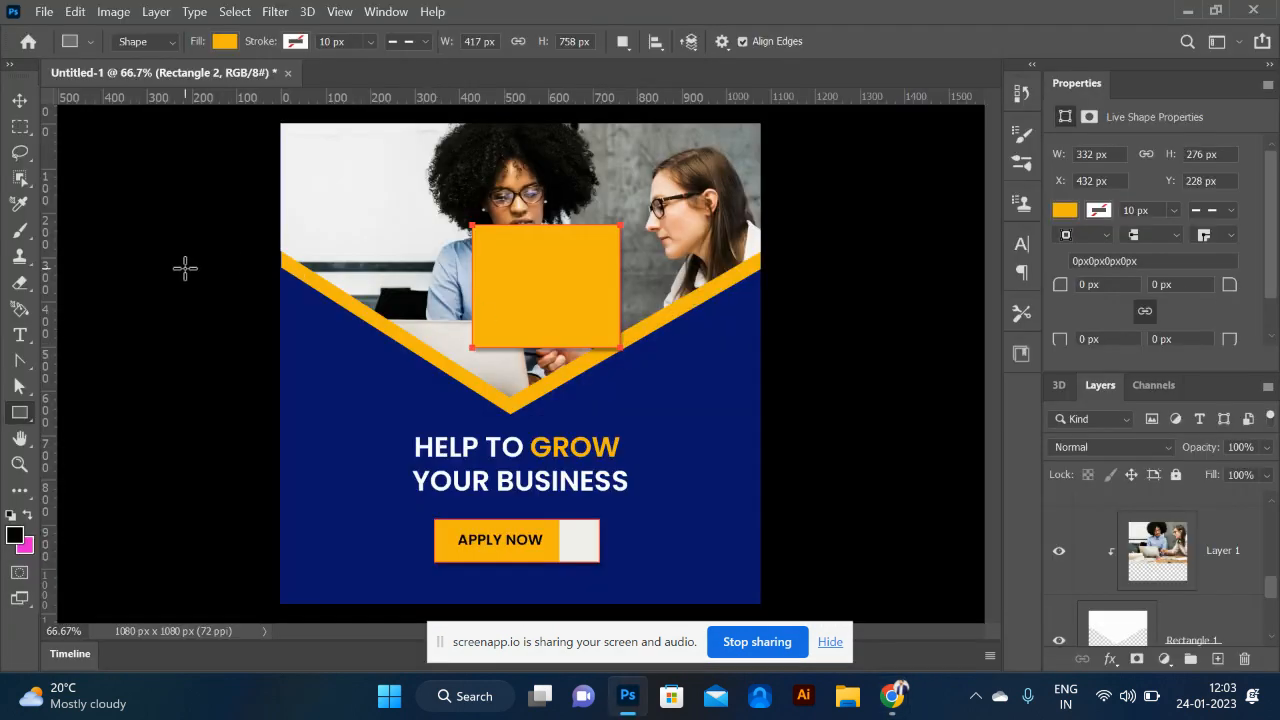
click(19, 360)
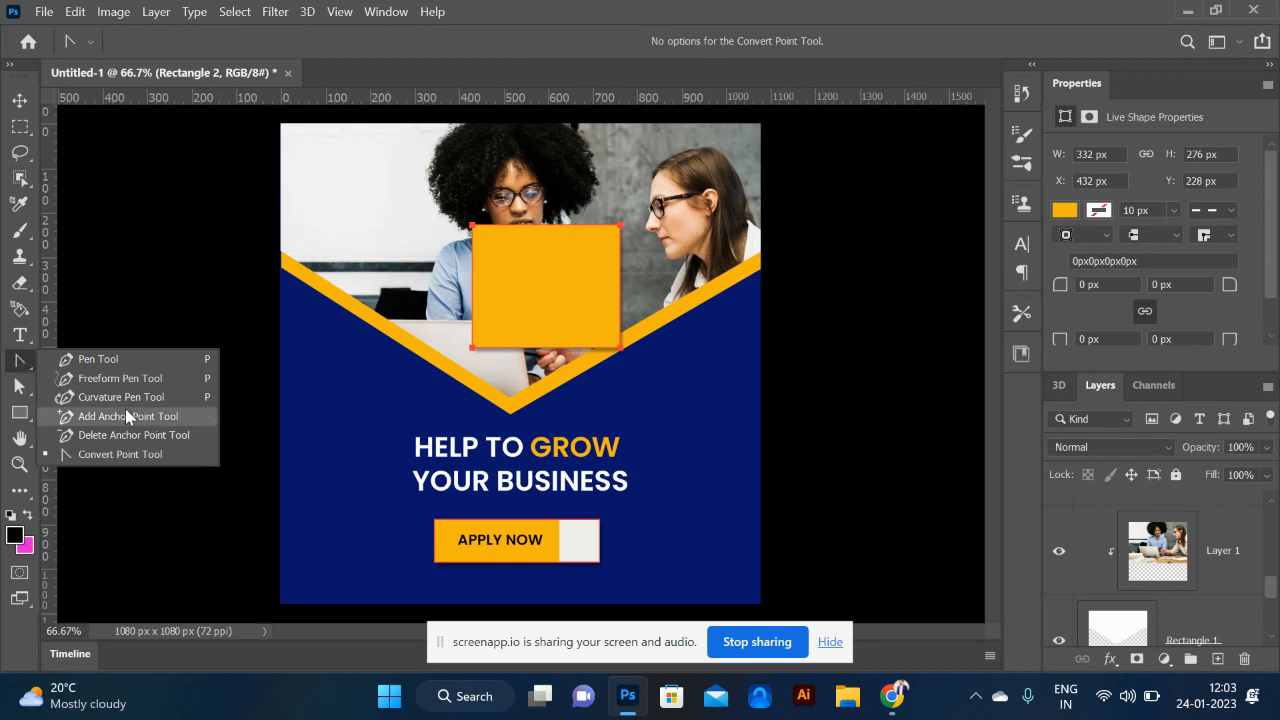
click(103, 418)
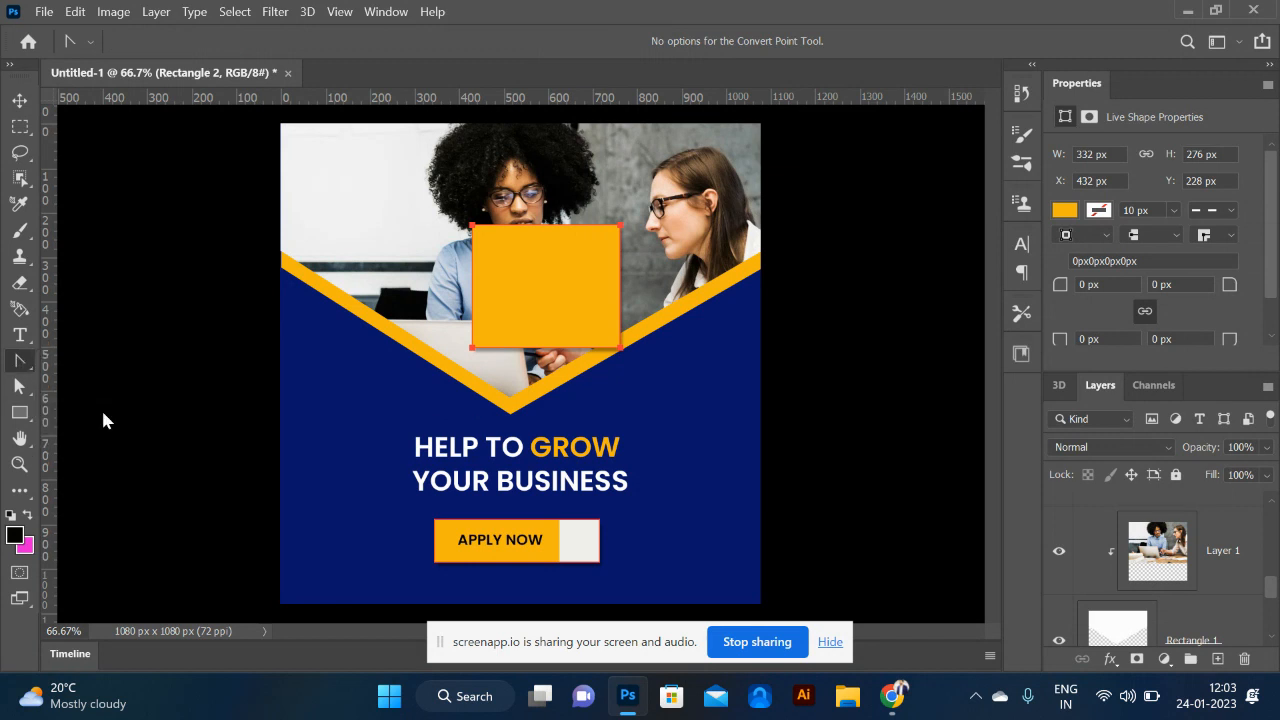
click(538, 355)
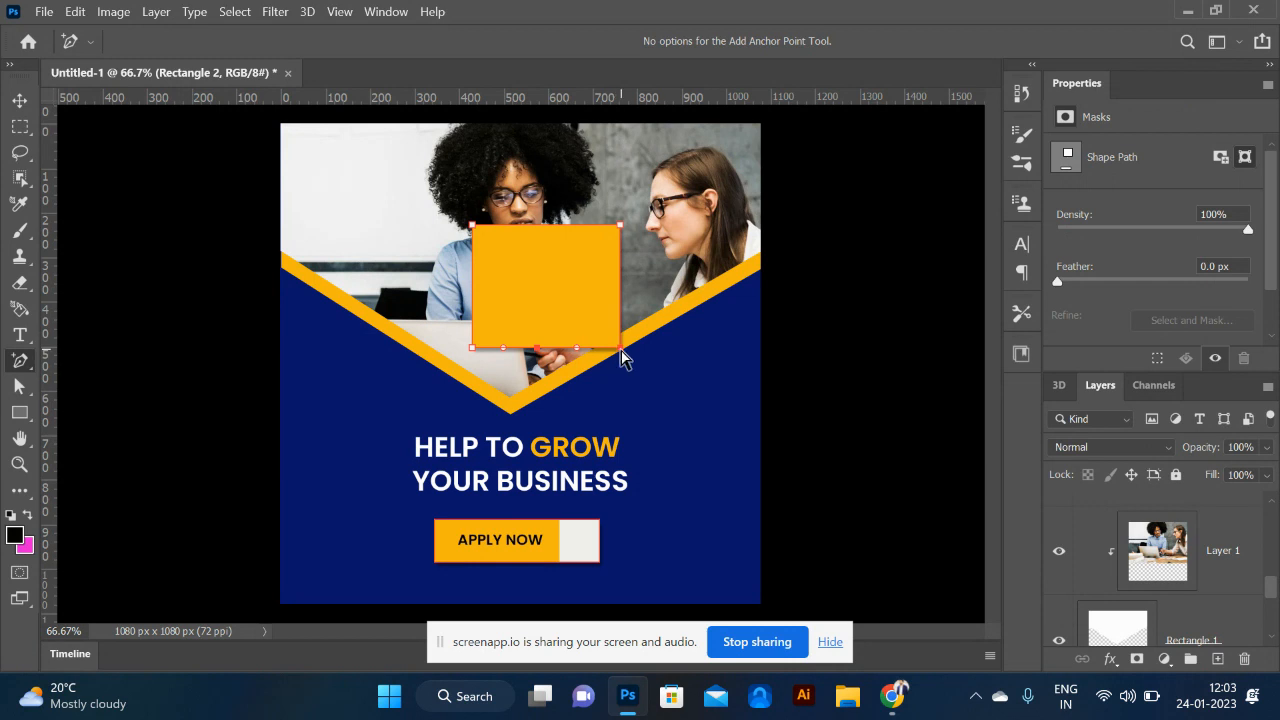
click(548, 350)
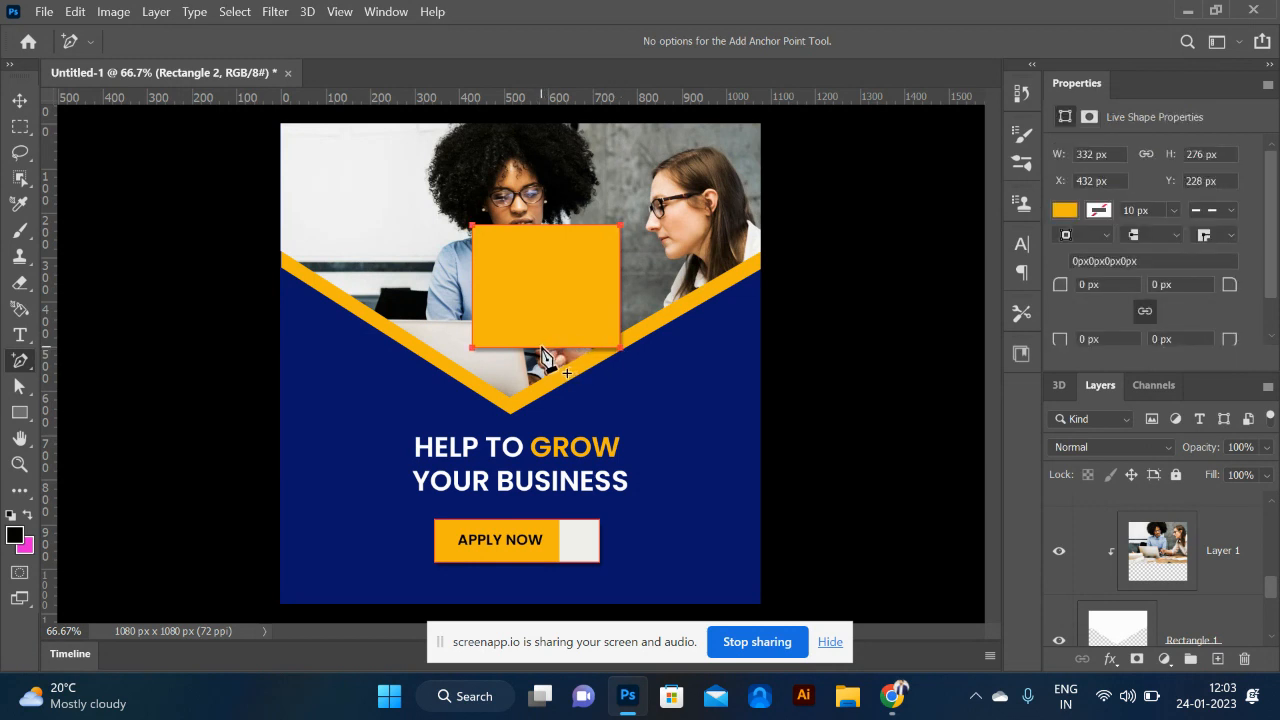
click(541, 350)
- Raise the new rectangle's two lower corner points by about 130 px, keeping the middle point in place
key(a)
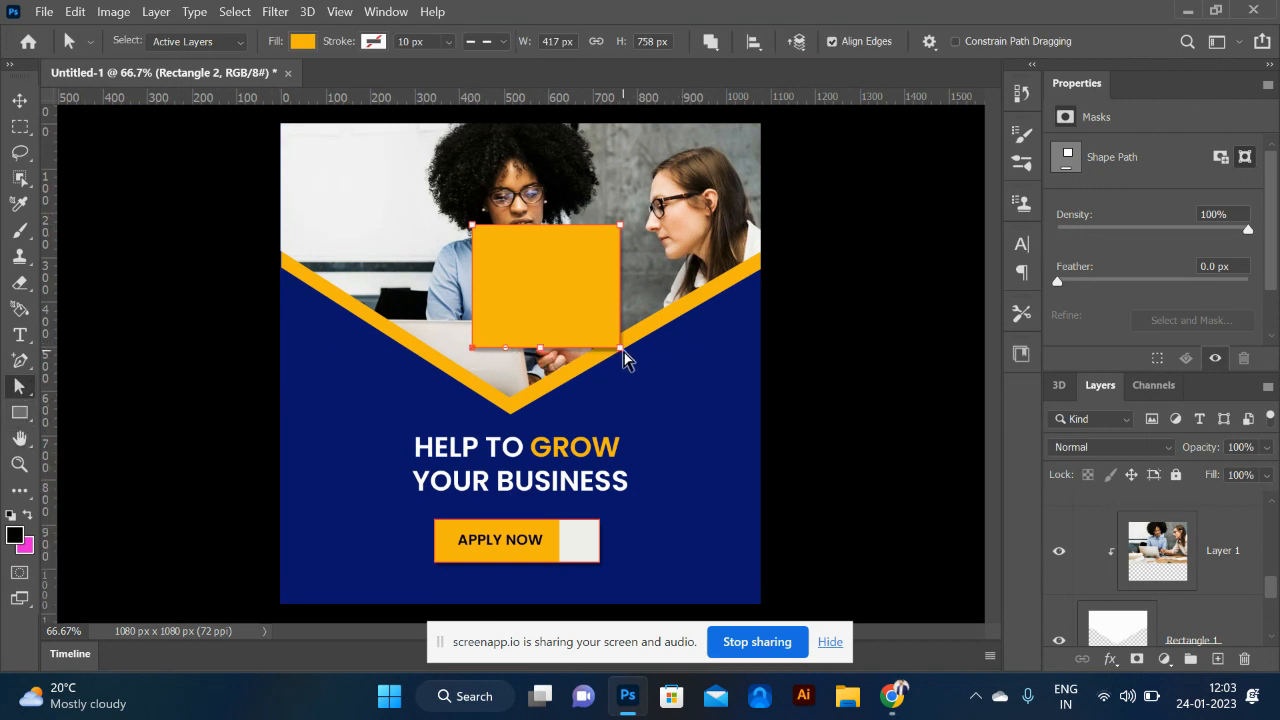
key(shift+Up)
key(shift+Up)
key(shift+Up)
key(shift+Up)
key(shift+Up)
key(shift+Up)
key(shift+Up)
key(shift+Up)
key(shift+Up)
key(shift+Up)
key(shift+Up)
key(shift+Up)
key(shift+Up)
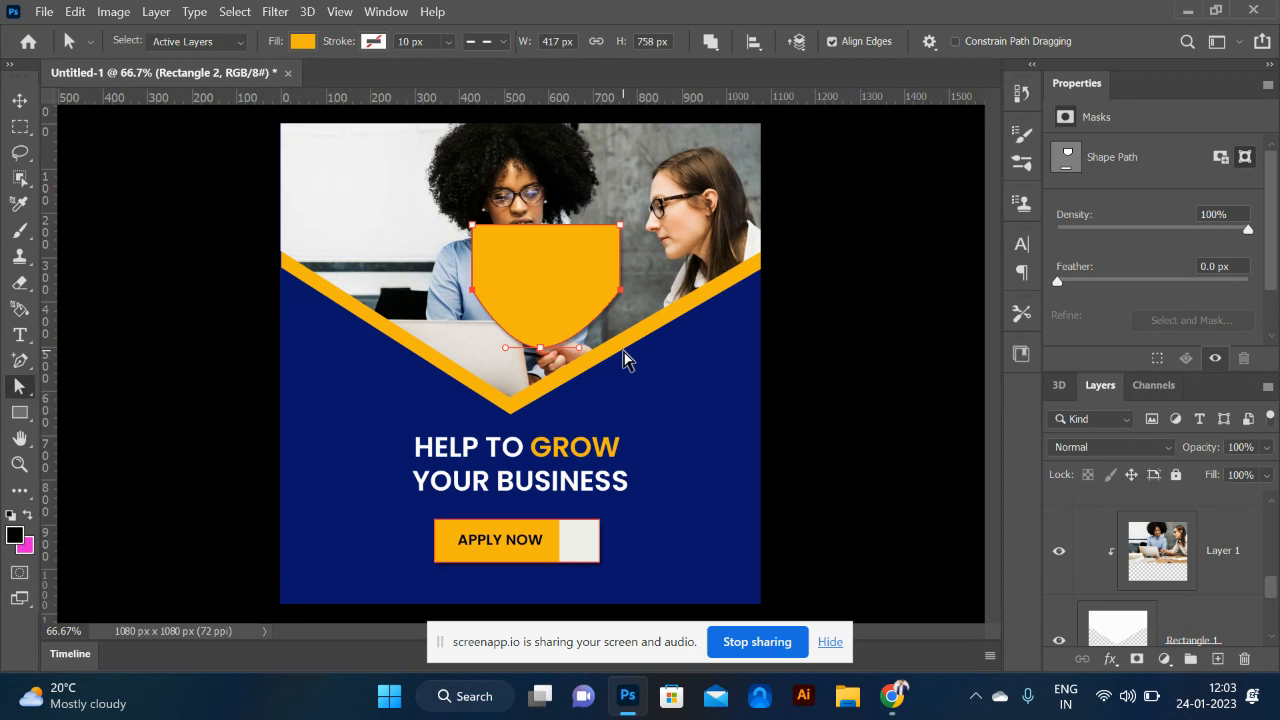
- Convert the shape's lower middle anchor point from a curve to a sharp corner
click(18, 364)
drag(18, 368, 108, 456)
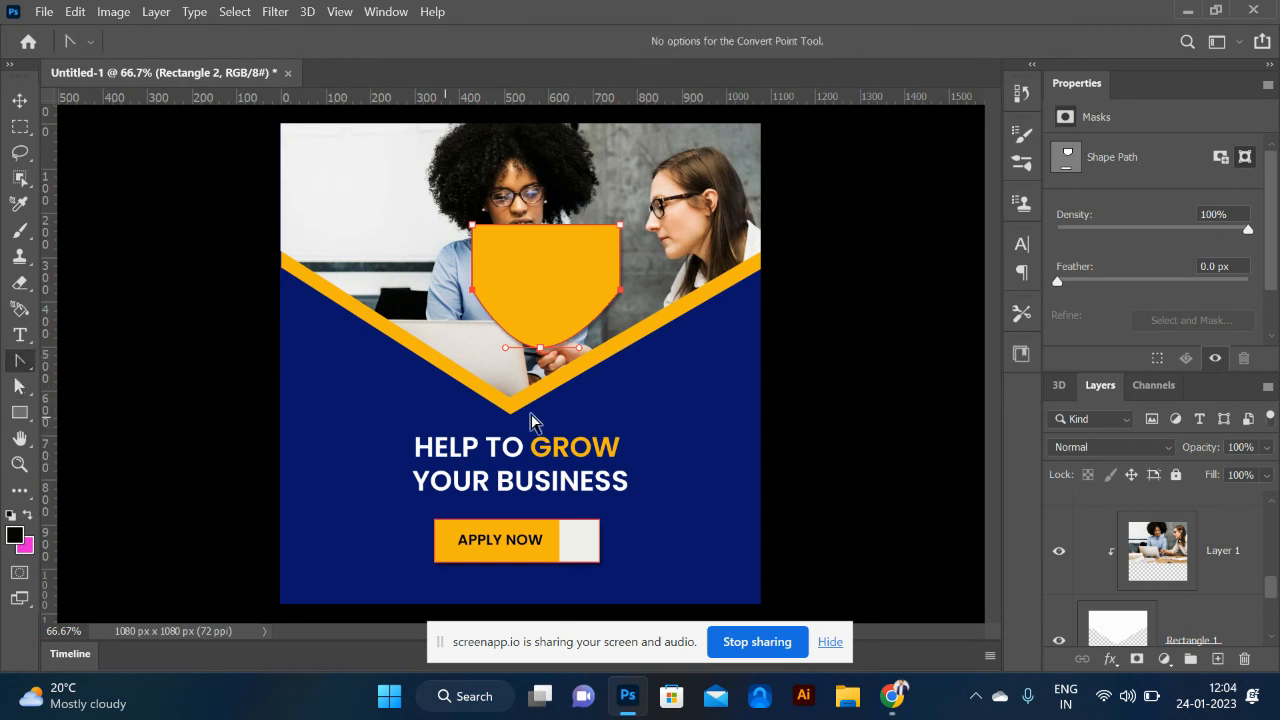
click(540, 349)
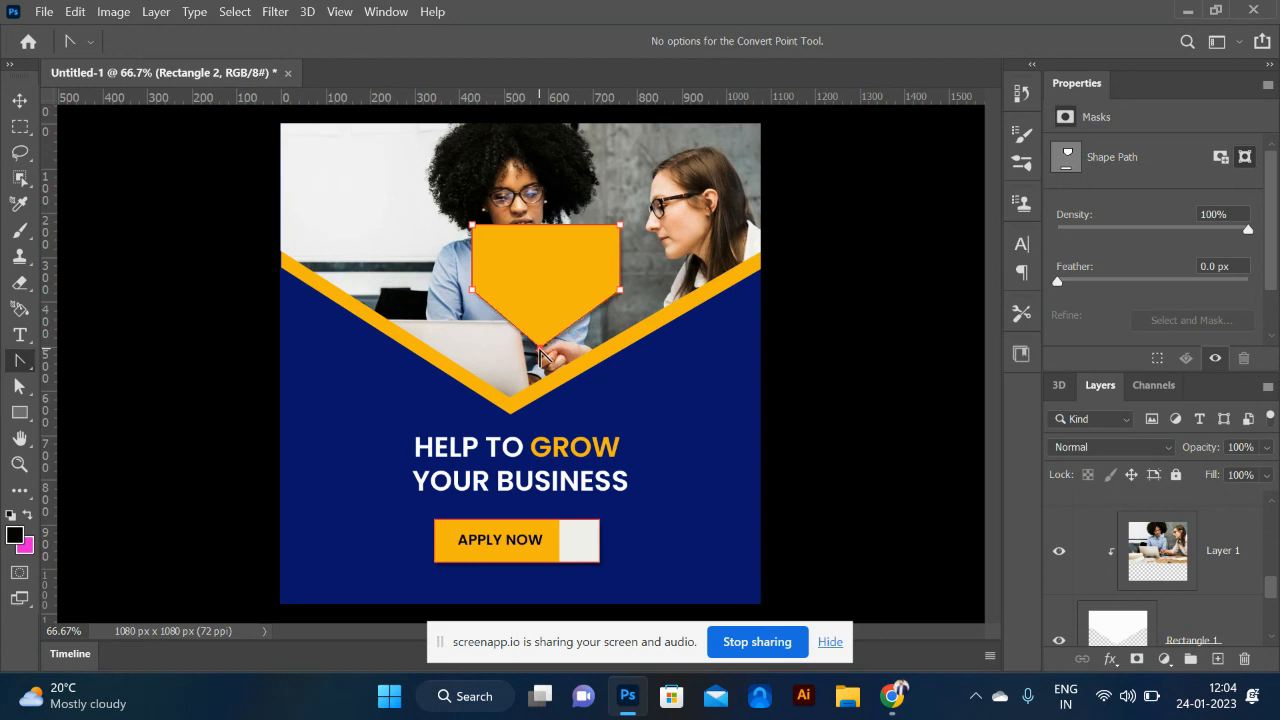
- Compare with the reference banners in Chrome, then in Photoshop lower the yellow shape's two upper corner points by 90 px
key(alt+Tab)
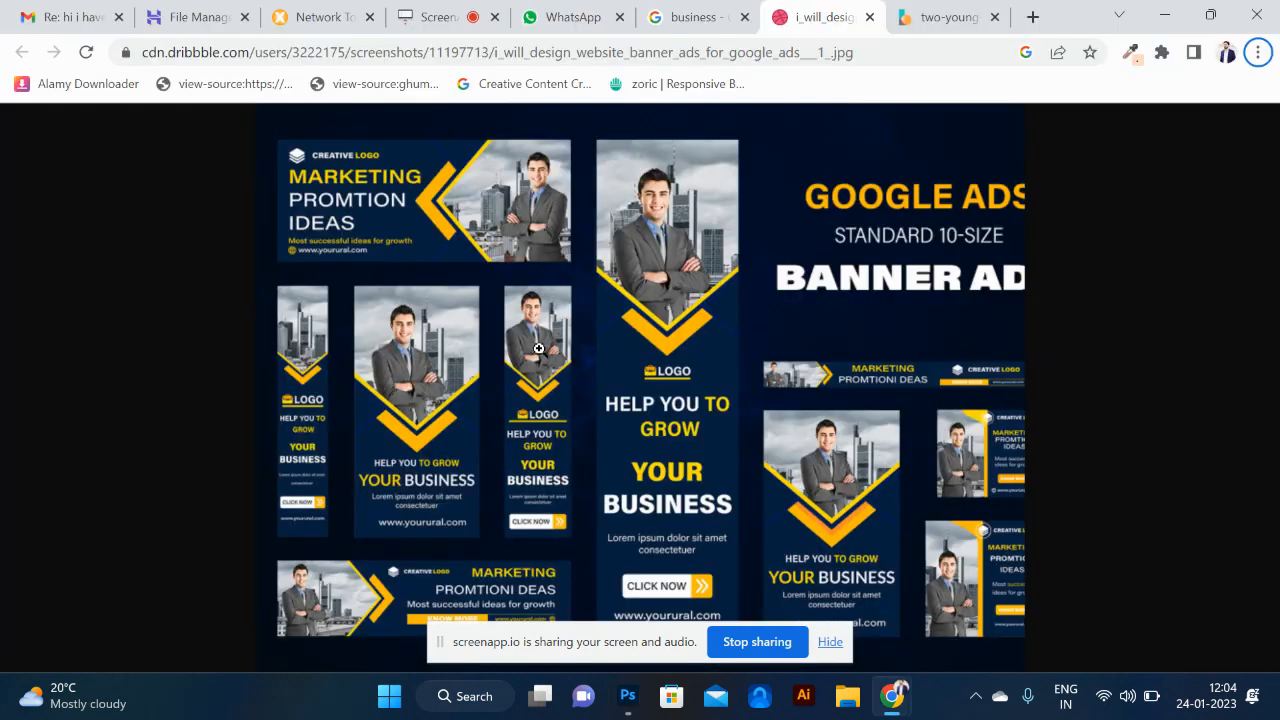
key(alt+Tab)
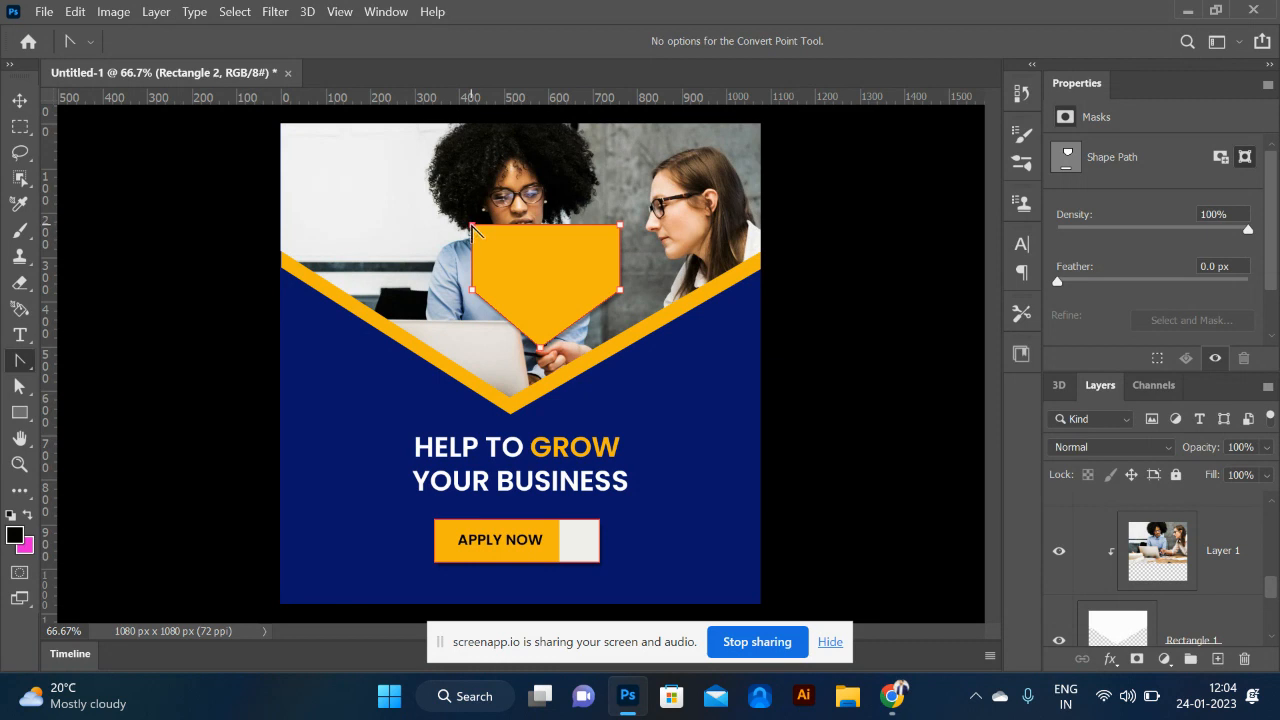
click(20, 386)
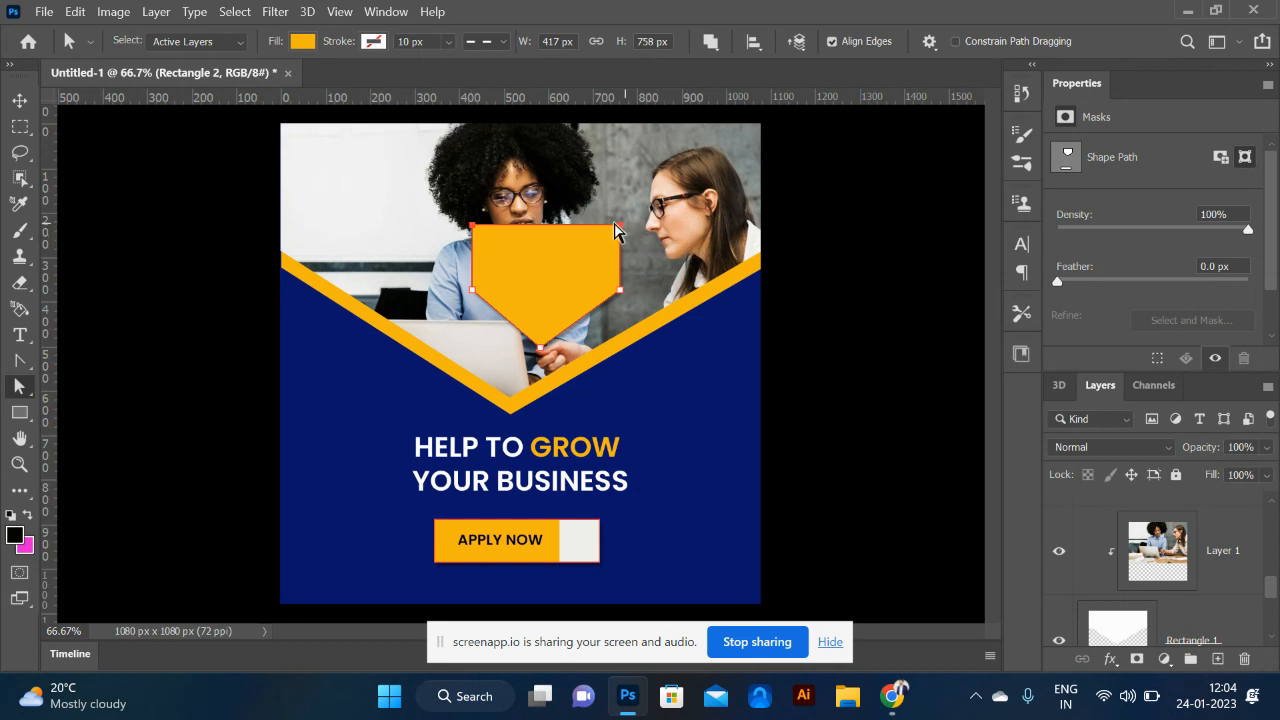
key(shift+Down)
key(shift+Down)
key(shift+Down)
key(shift+Down)
key(shift+Down)
key(shift+Down)
key(shift+Down)
key(shift+Down)
key(shift+Down)
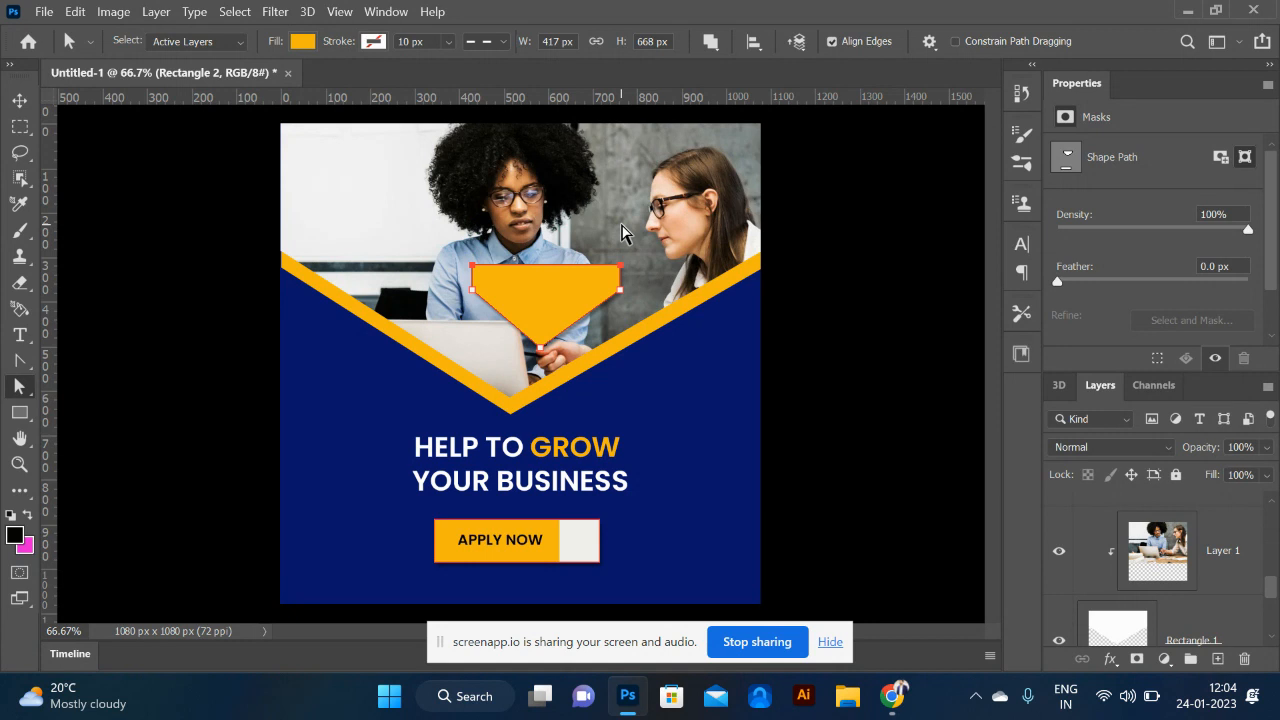
- Add a sharp corner anchor point at the middle of the shape's upper edge and pull it down to form a V-shaped chevron
right_click(14, 394)
click(19, 360)
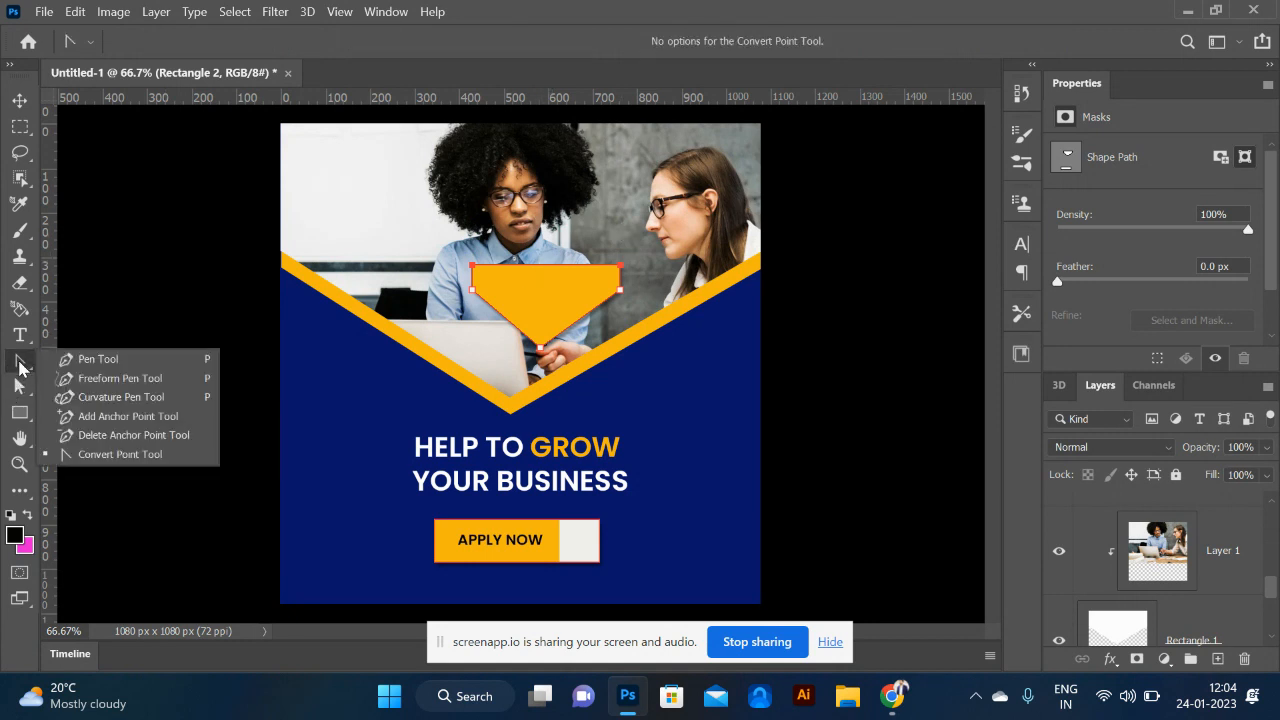
click(110, 416)
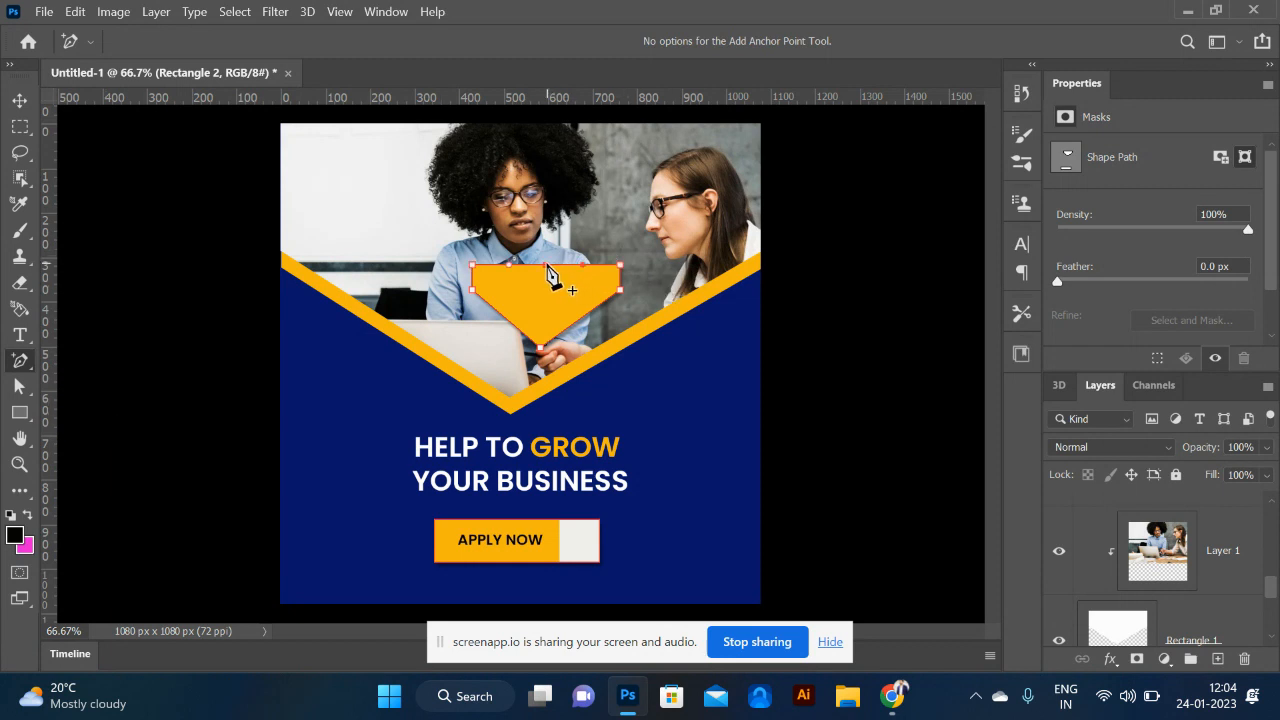
click(546, 266)
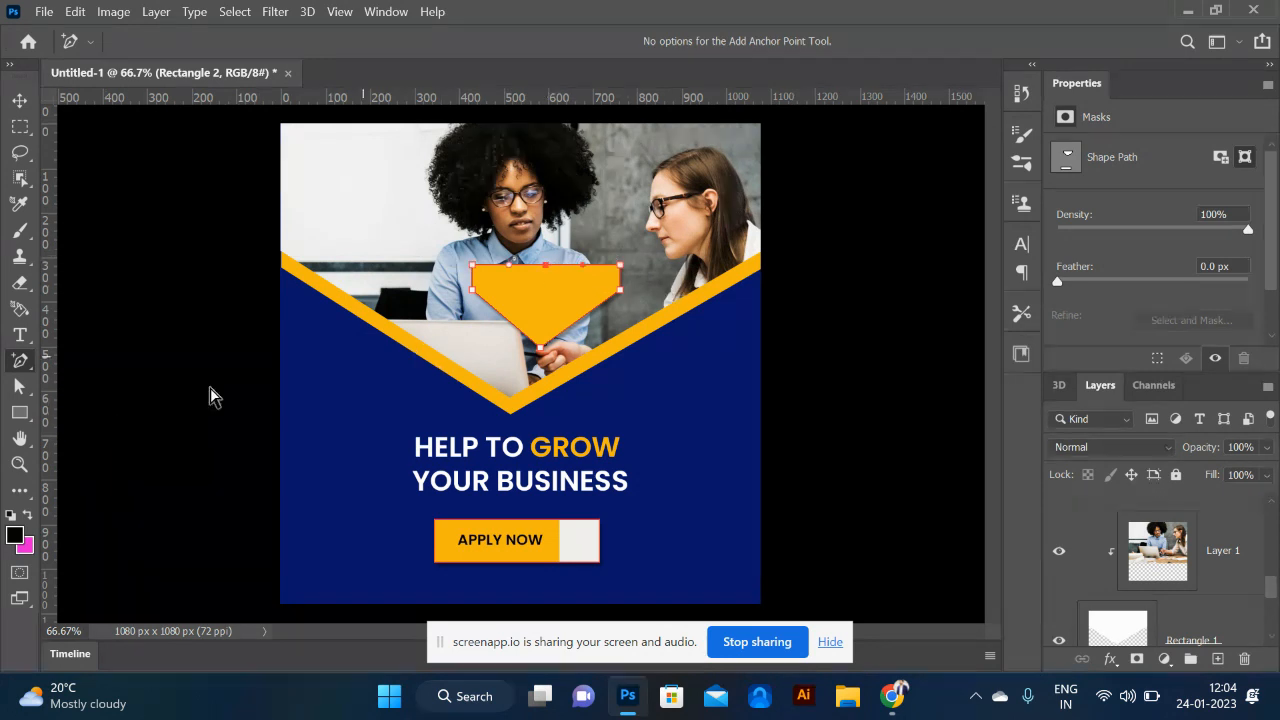
right_click(24, 368)
click(168, 455)
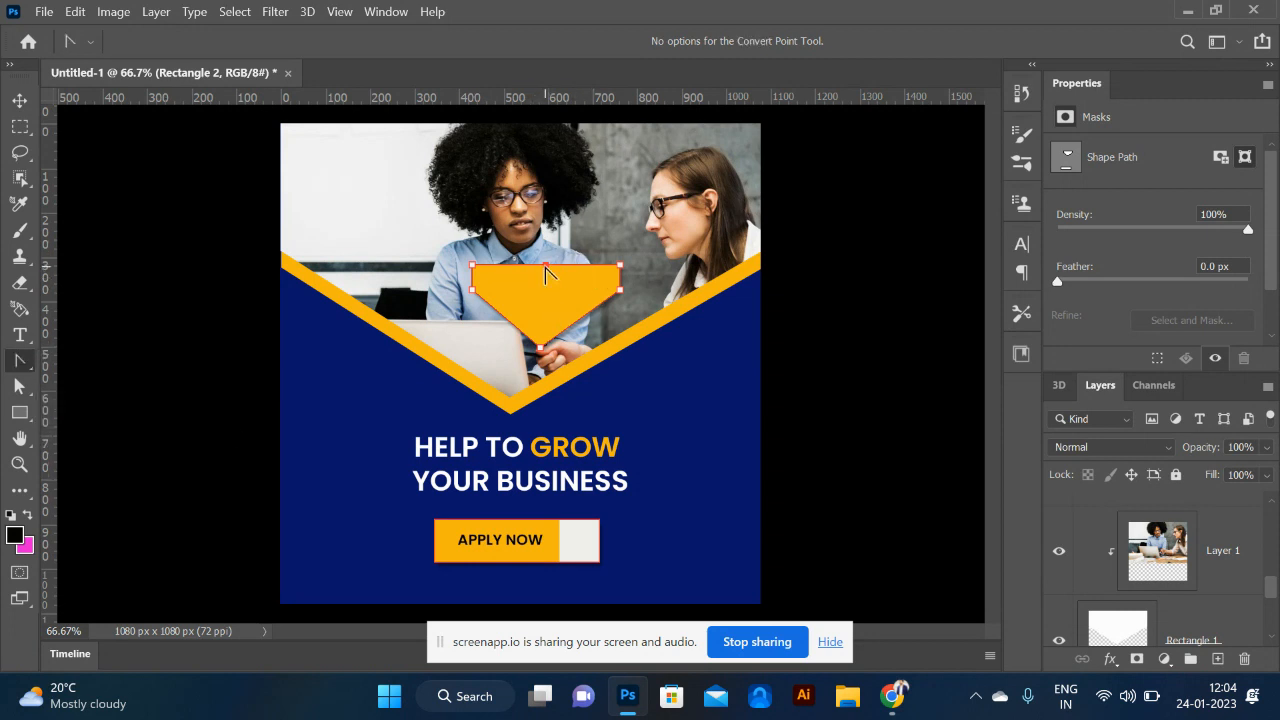
click(22, 386)
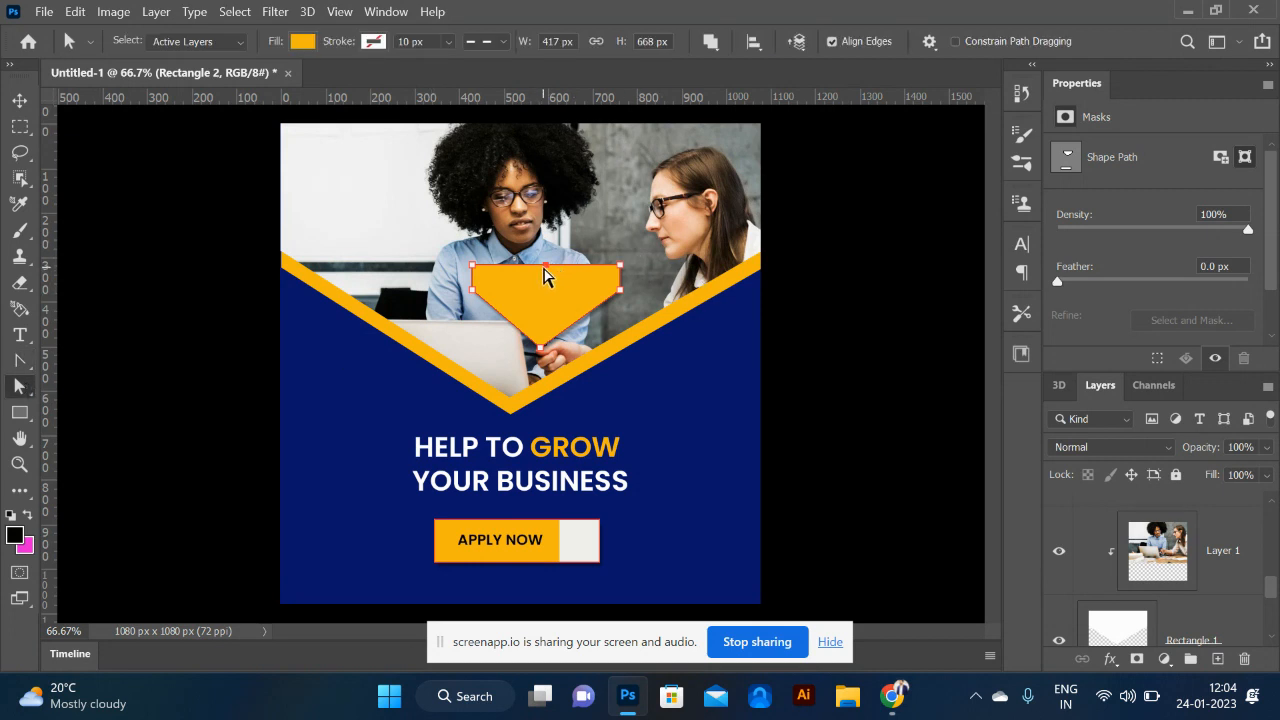
drag(546, 273, 541, 324)
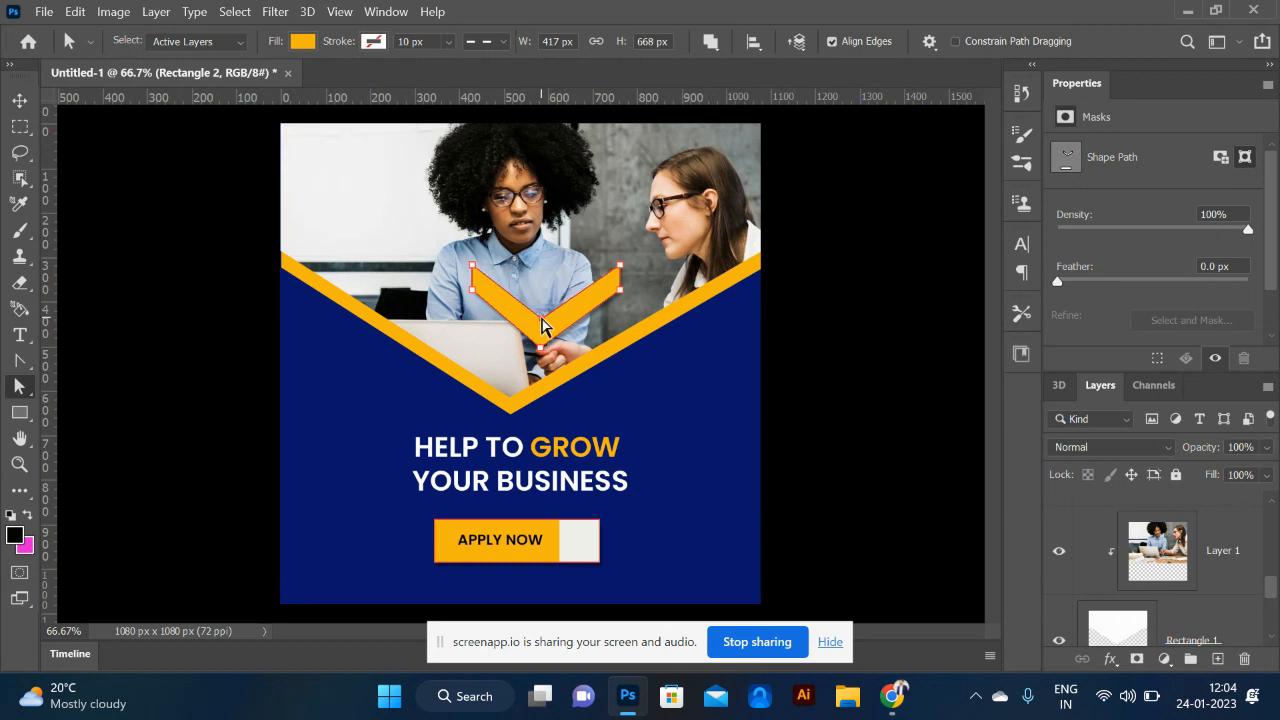
- Move the two-line heading across the blue area to about X 582, Y 714 px, and select the "APPLY NOW" text
click(20, 100)
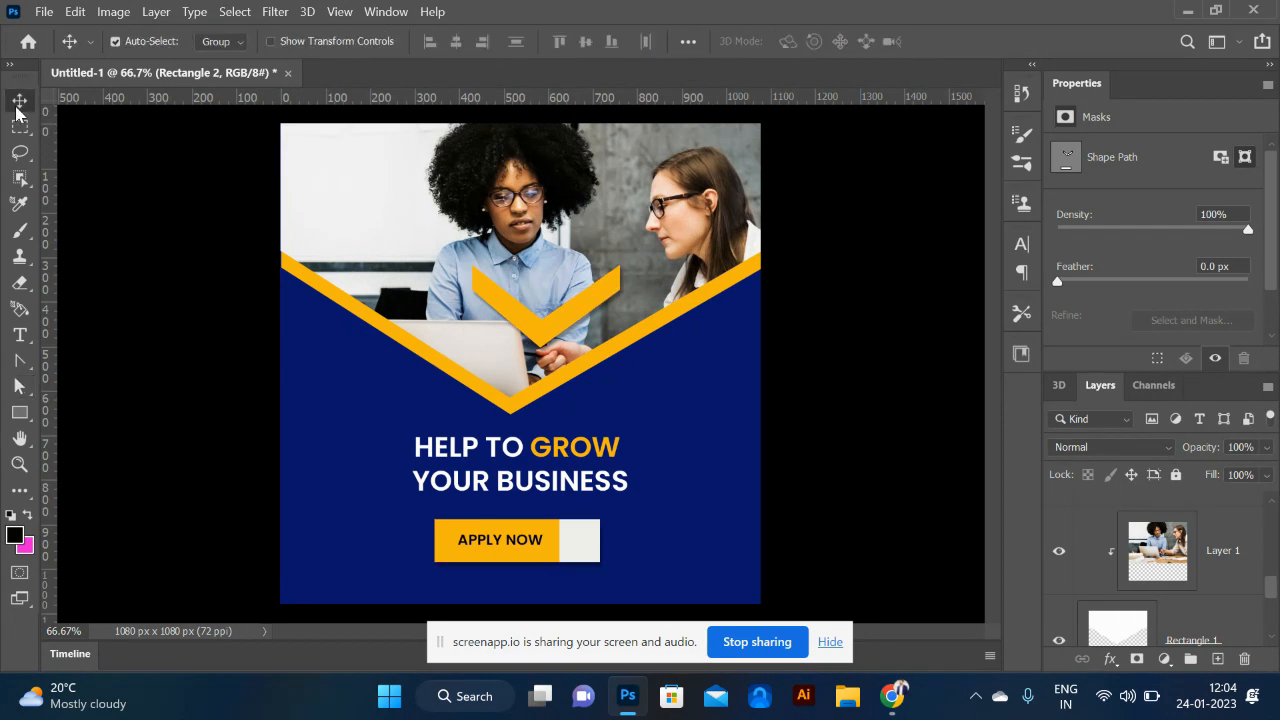
drag(494, 489, 622, 491)
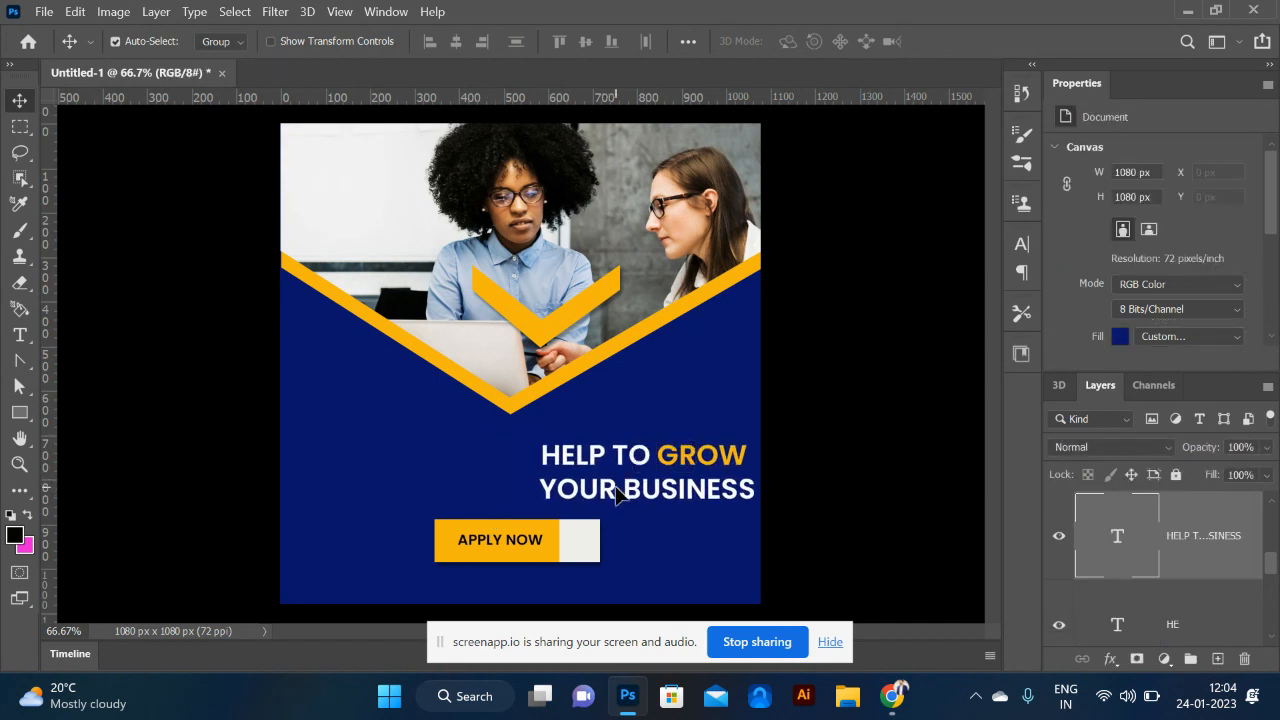
click(521, 548)
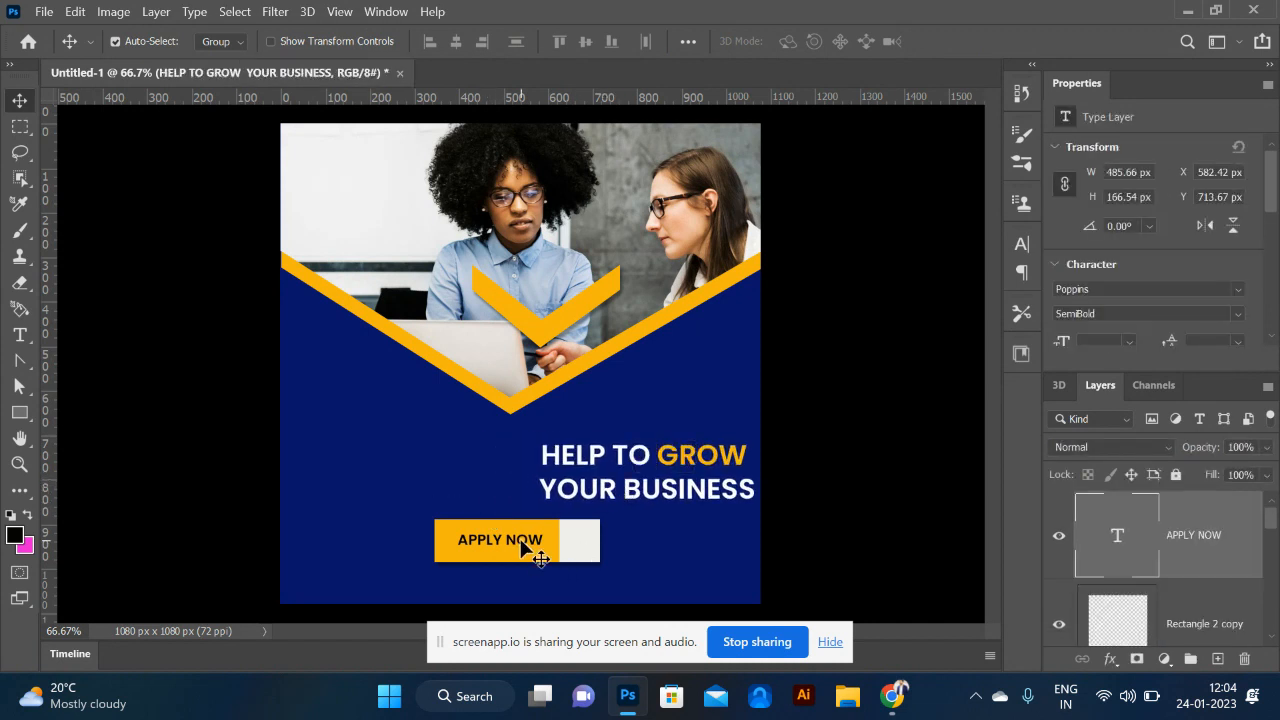
- Move the "APPLY NOW" text and both button rectangles to the blue area's lower right, try shifting the chevron separately and undo that shift
click(580, 560)
click(527, 550)
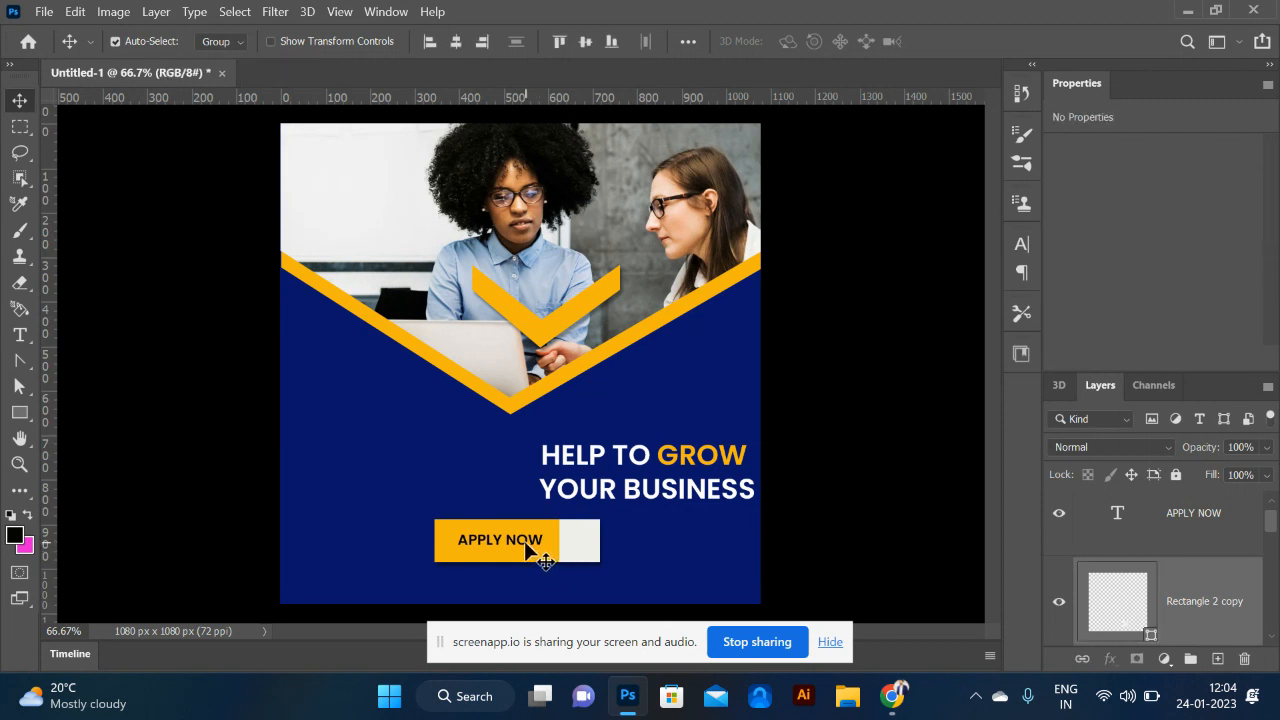
drag(527, 550, 640, 565)
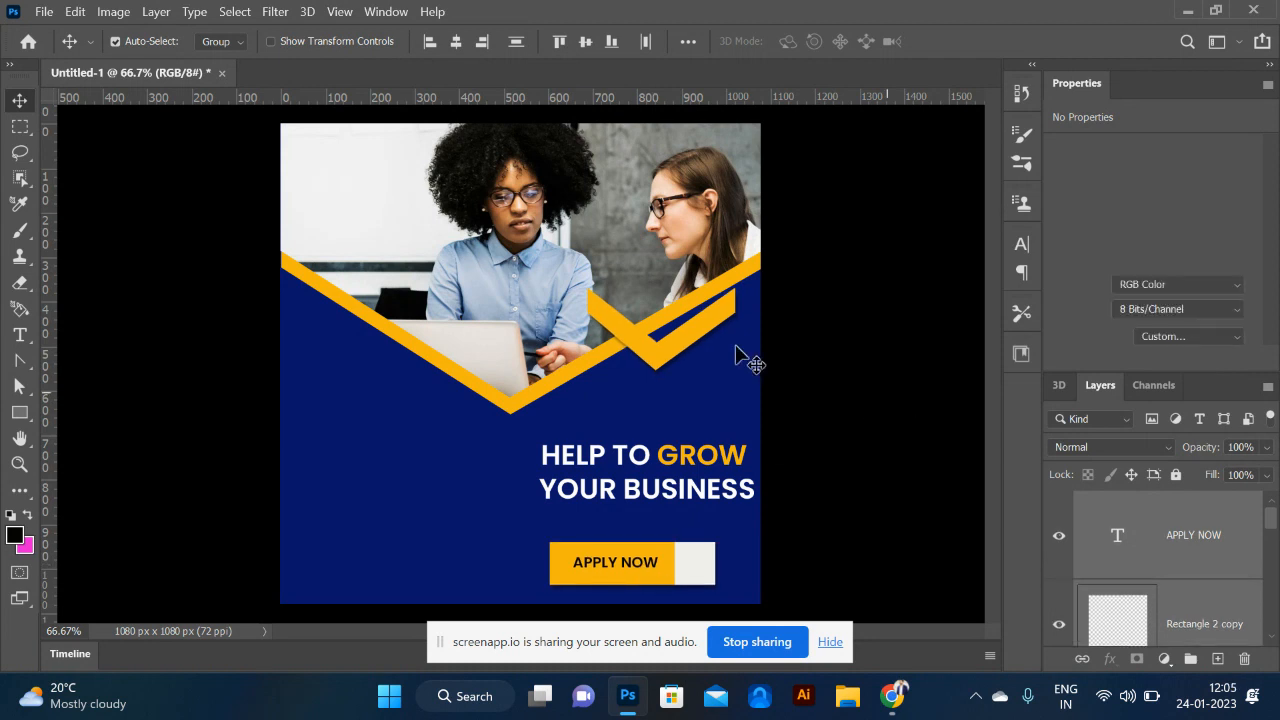
drag(652, 360, 481, 316)
click(752, 380)
key(ctrl+z)
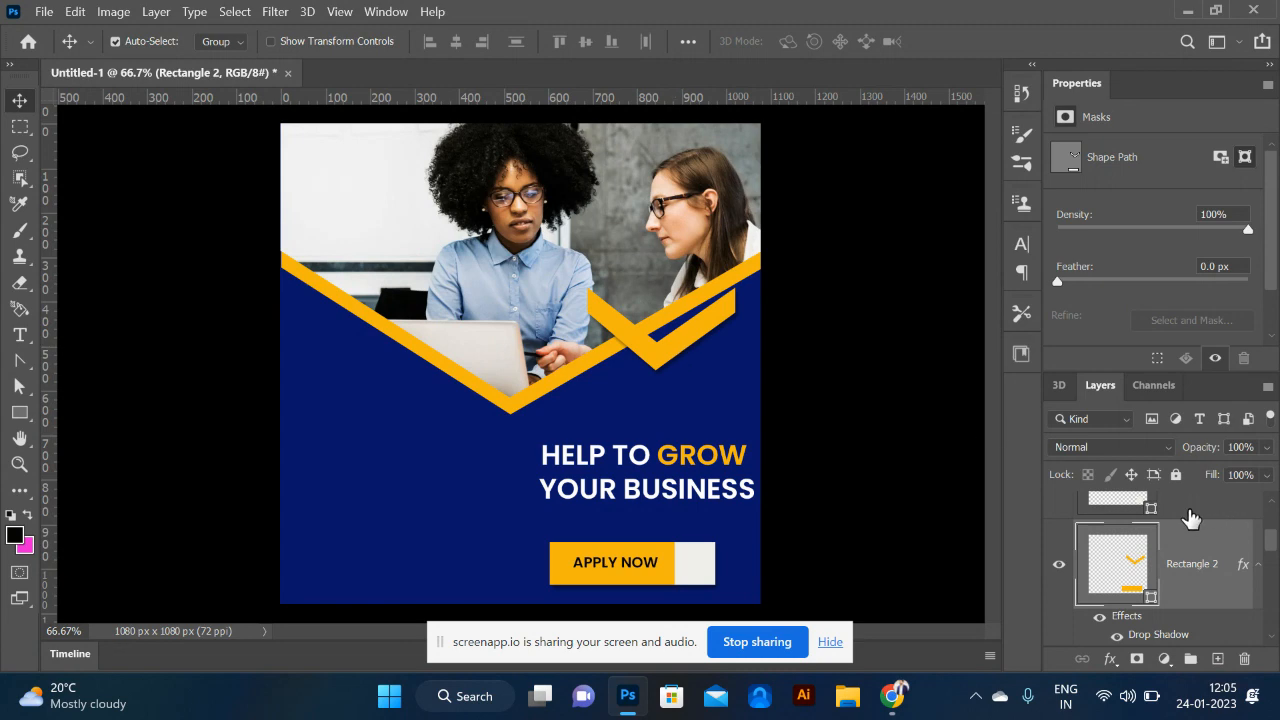
- Rasterize the layer style of Rectangle 2 and copy its chevron part to a new layer using a rectangular selection
right_click(1203, 550)
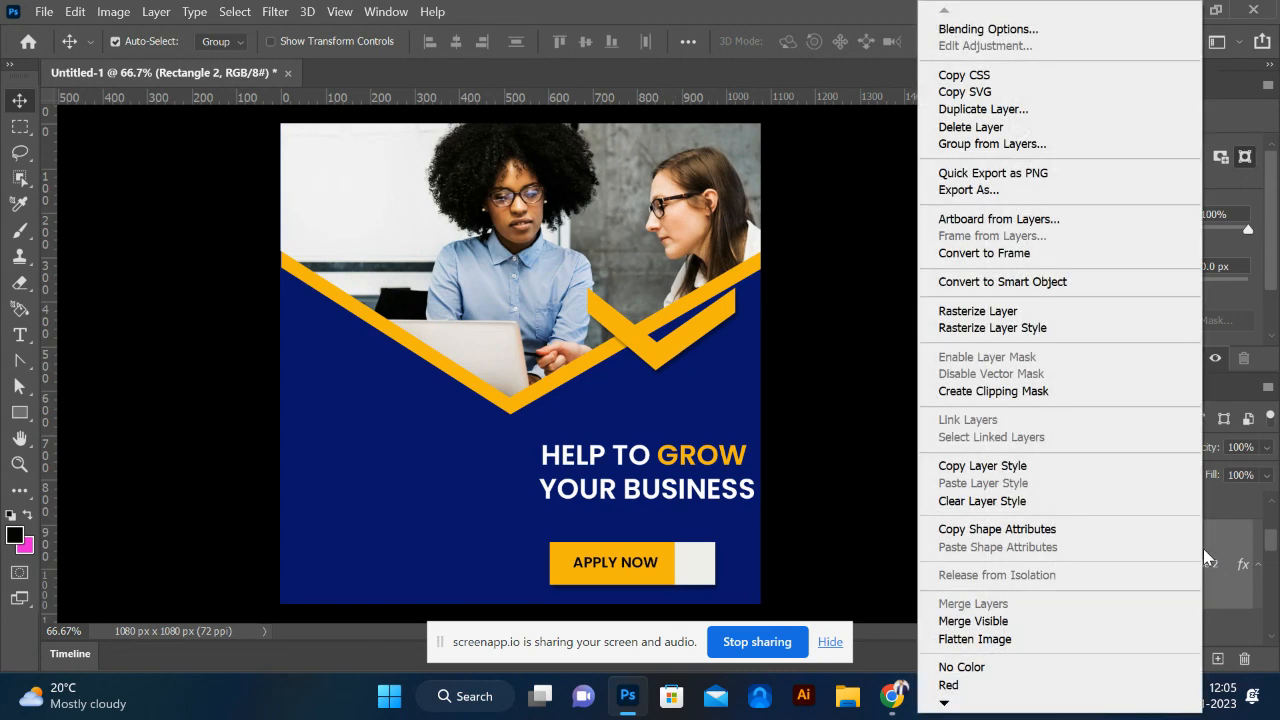
click(1080, 335)
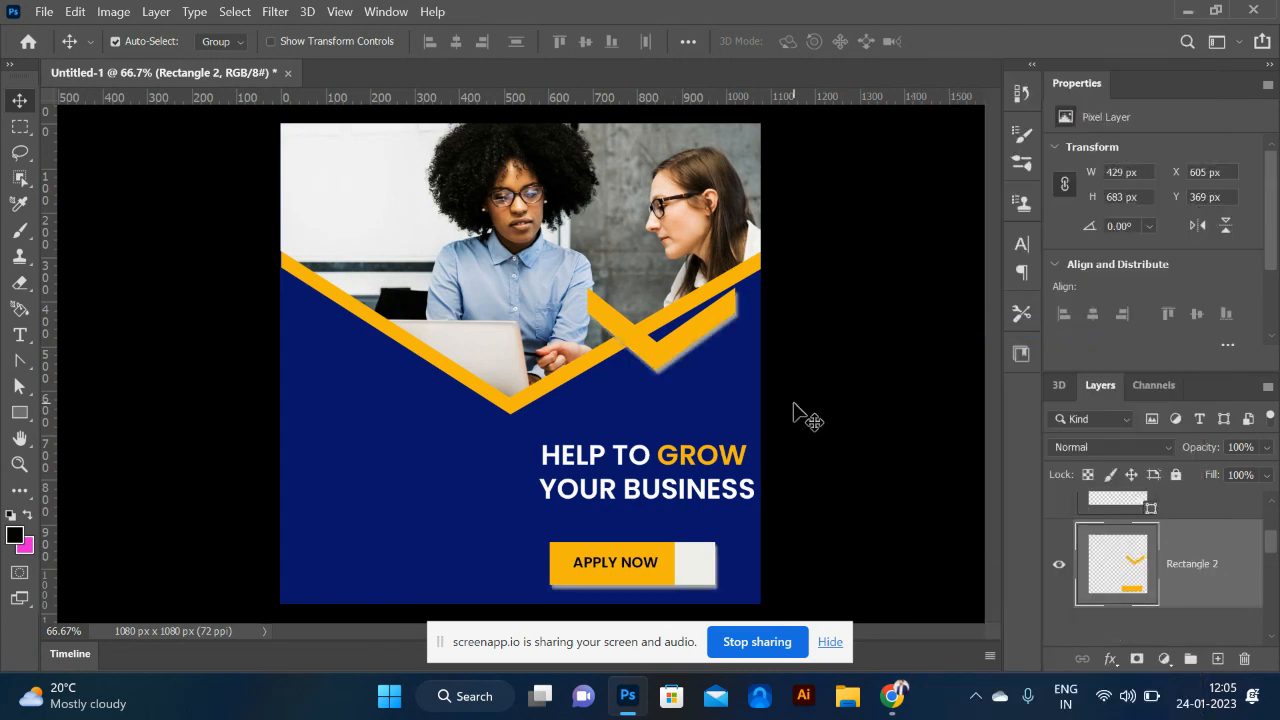
click(18, 127)
drag(512, 205, 802, 411)
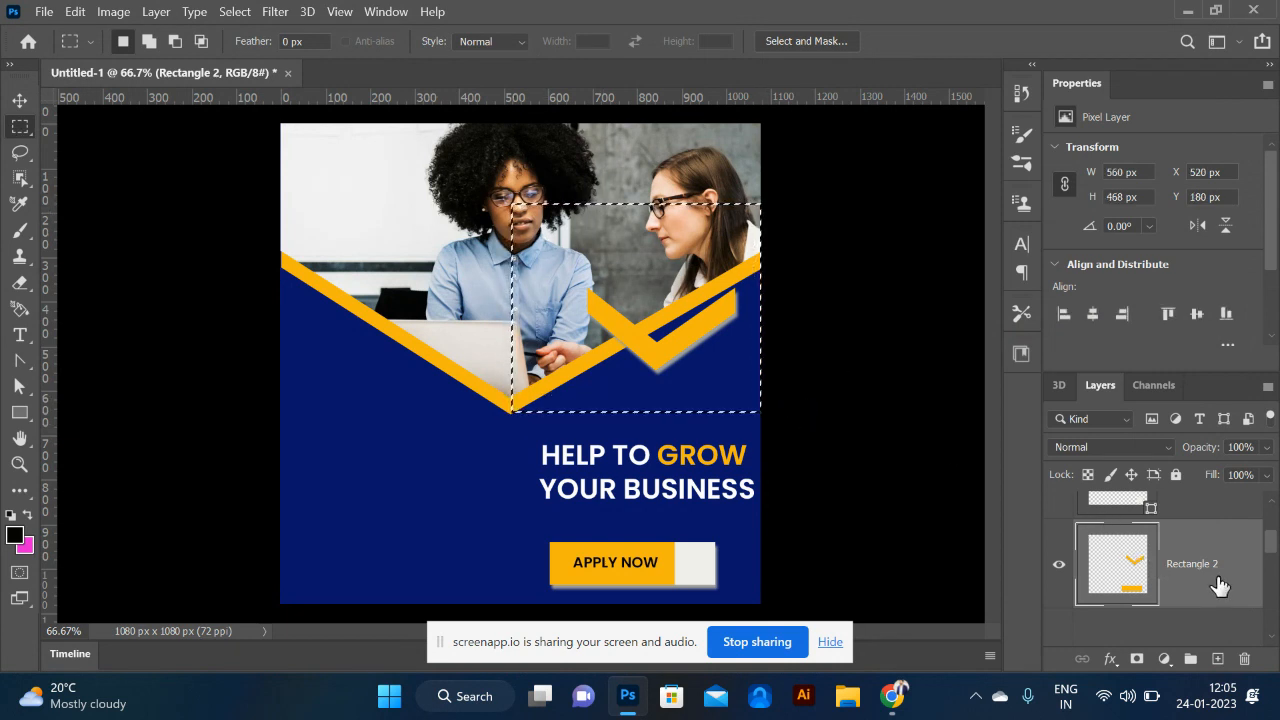
key(ctrl+j)
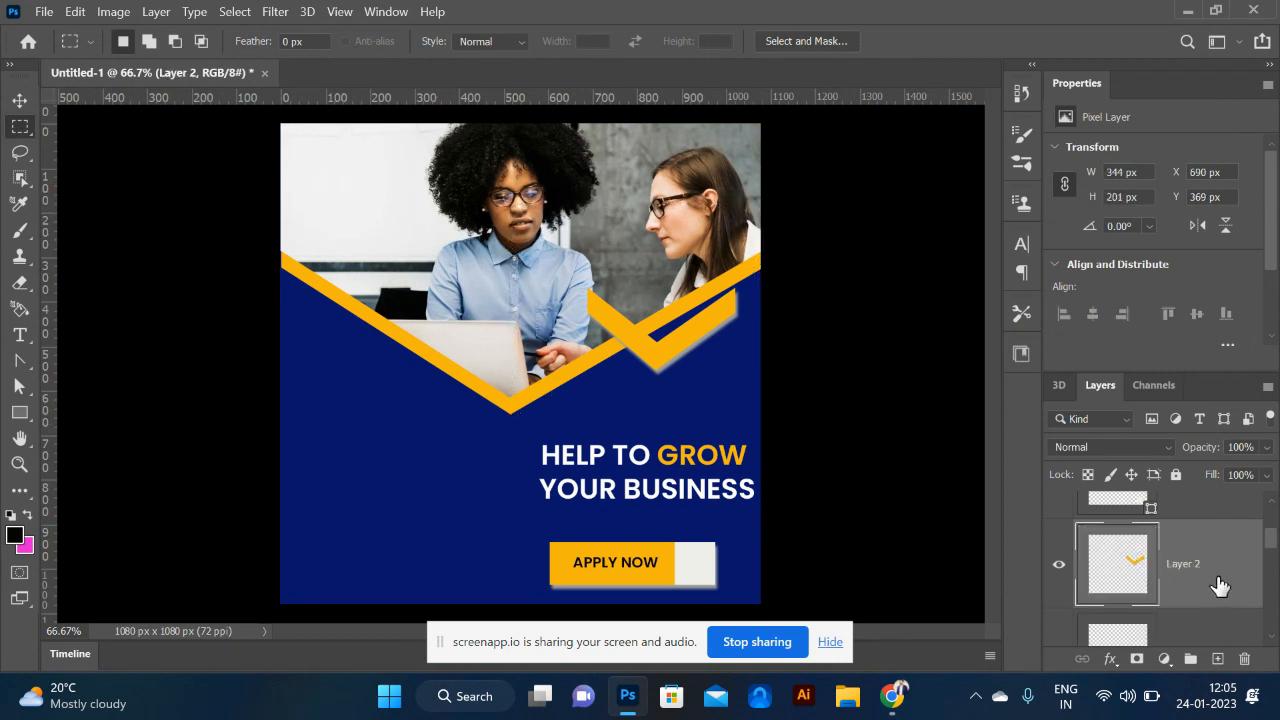
- Move the copied chevron below the tip of the V border, and undo back to before the button was moved
click(19, 101)
drag(648, 355, 500, 453)
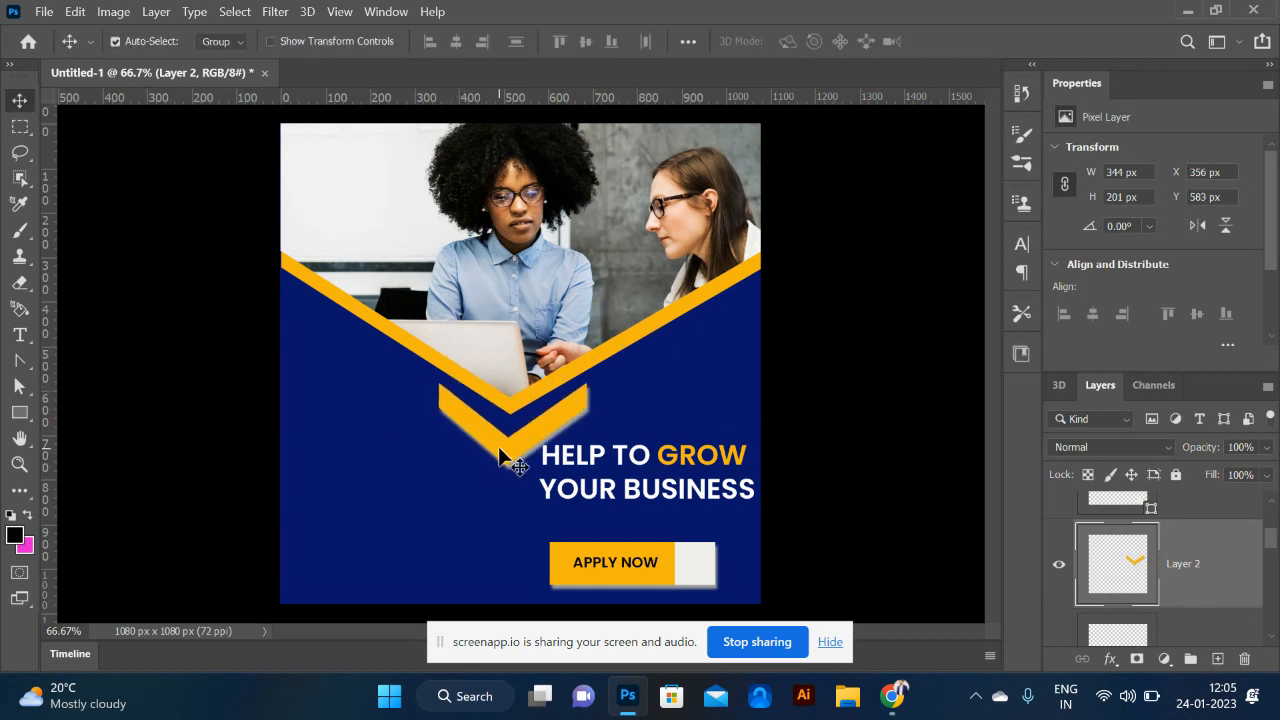
key(ctrl+z)
key(ctrl+z)
key(ctrl+z)
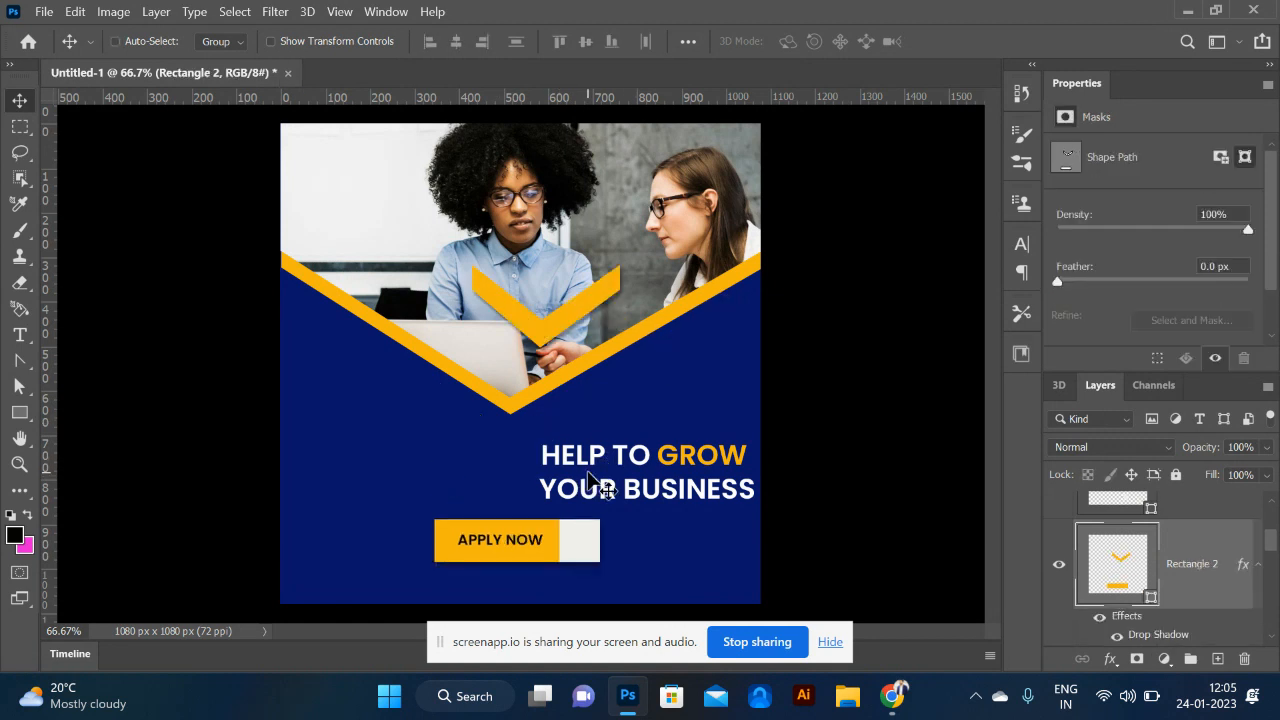
- Shift the Rectangle 2 shape so its chevron is centred above the V border's tip, and rasterize the layer
drag(557, 340, 525, 350)
right_click(1208, 560)
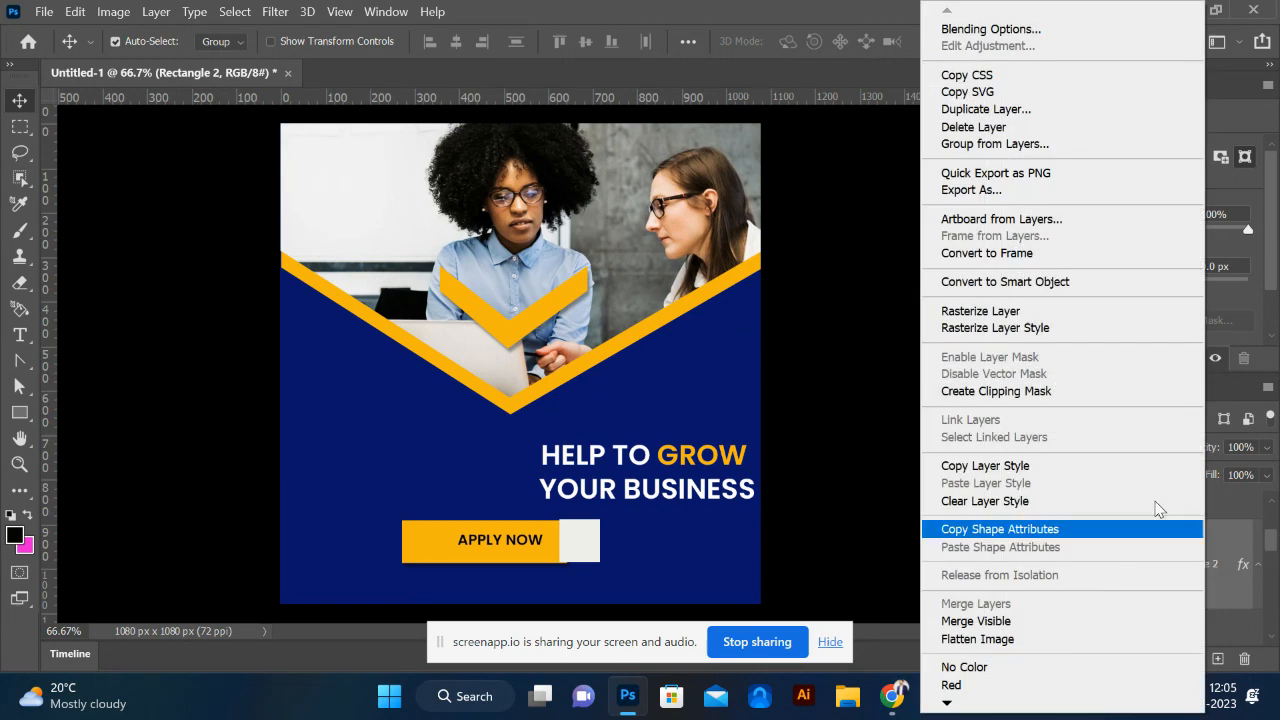
click(1062, 311)
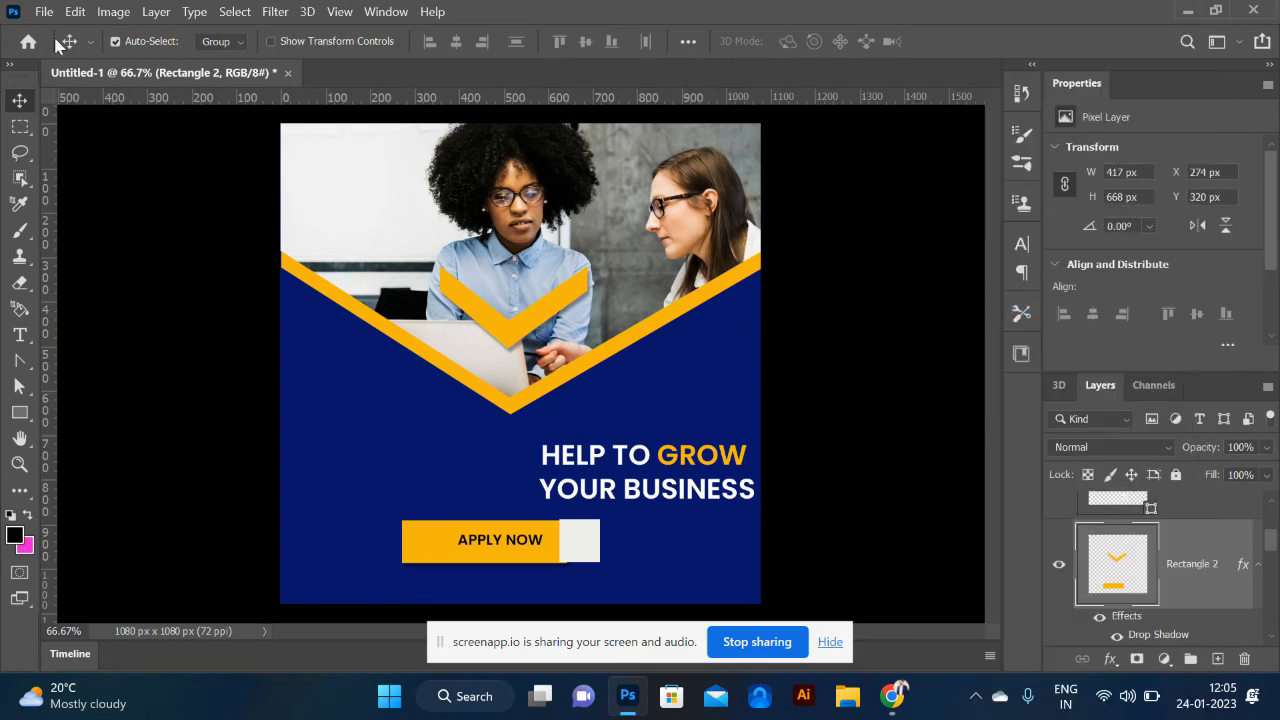
- Copy the chevron to its own layer with a rectangular selection and move it straight down to Y 583 px, below the V border
click(20, 128)
drag(378, 192, 623, 380)
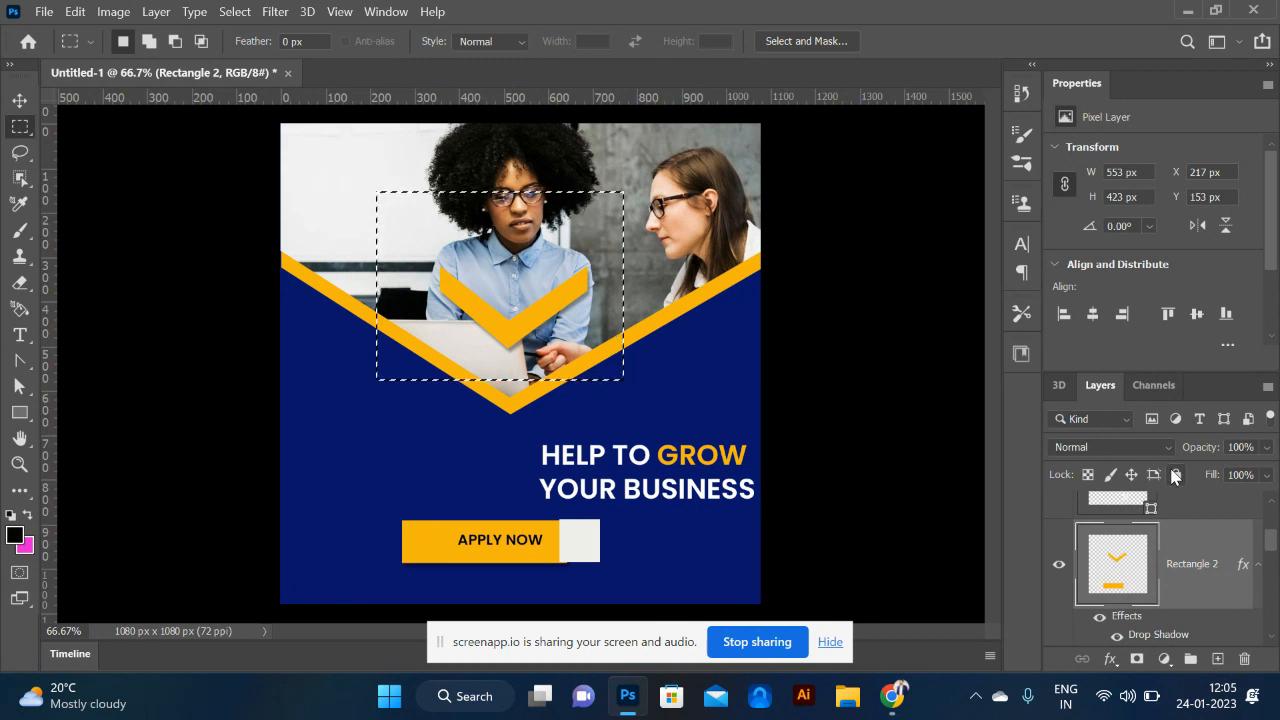
key(ctrl+j)
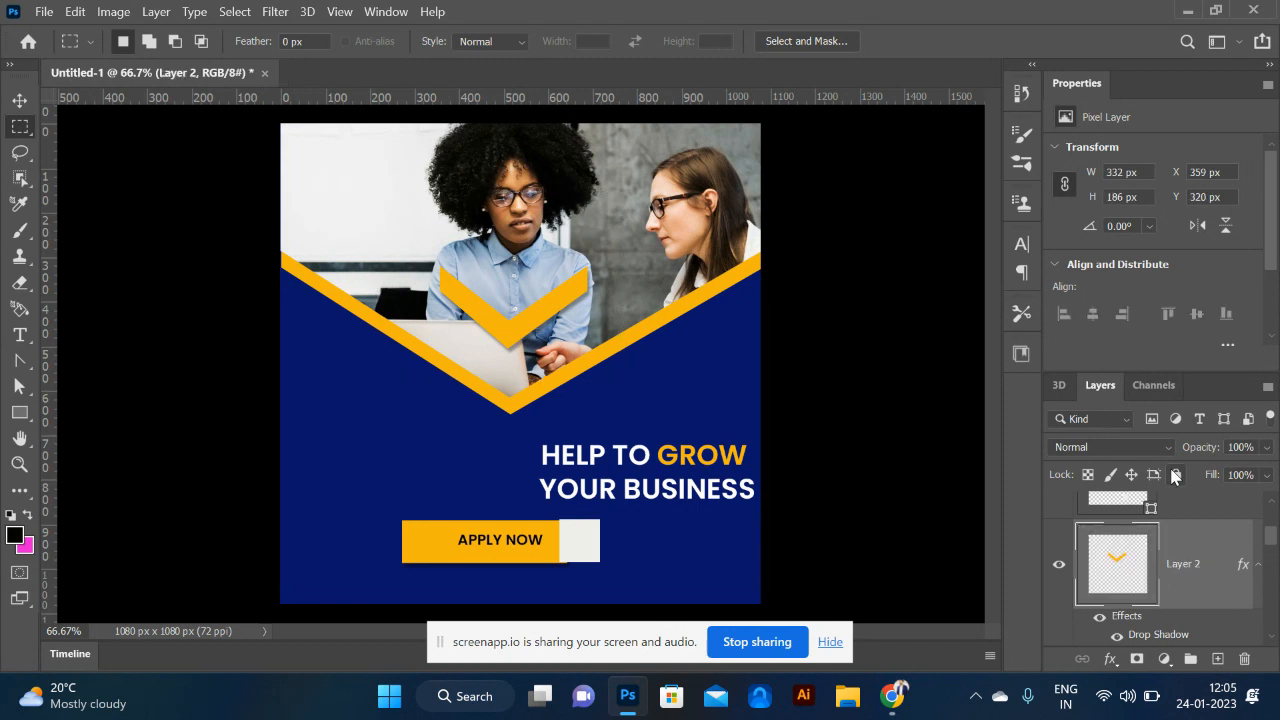
click(20, 101)
drag(521, 337, 523, 450)
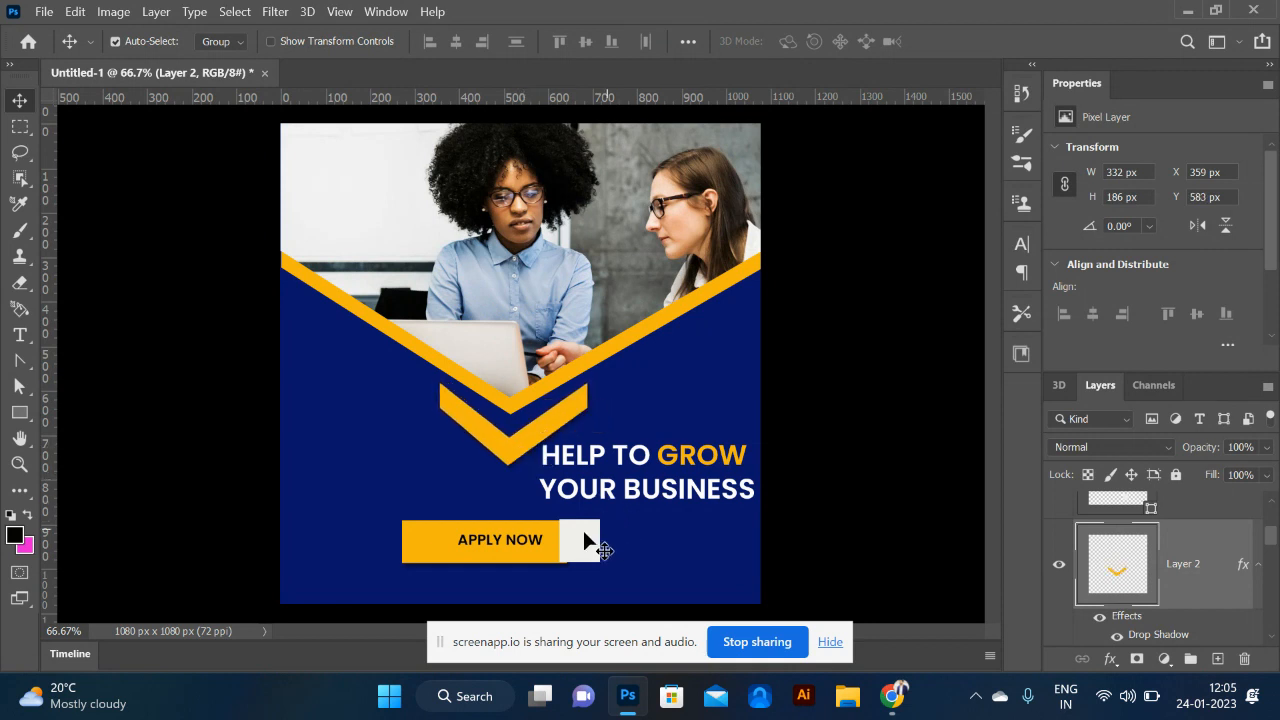
- Move the "APPLY NOW" text, white block and yellow base together to the blue area's lower right, with the white block at X 889, Y 935 px
click(540, 548)
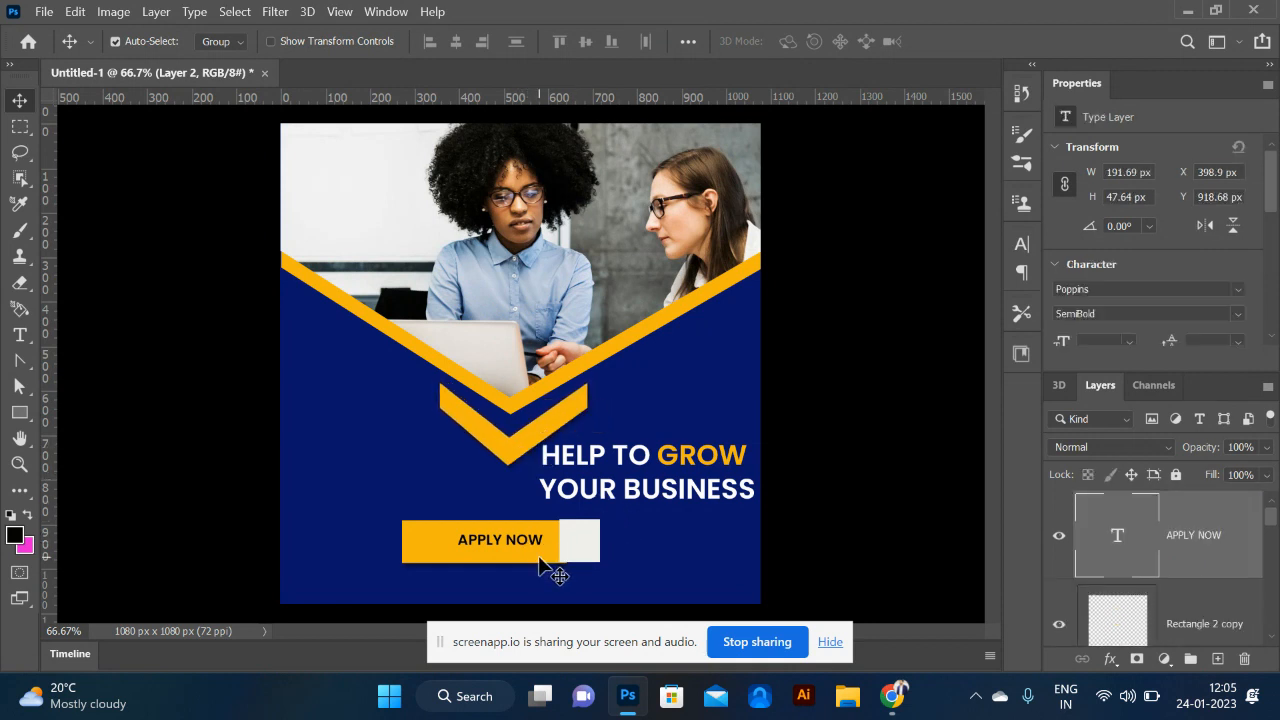
click(588, 552)
drag(590, 552, 707, 572)
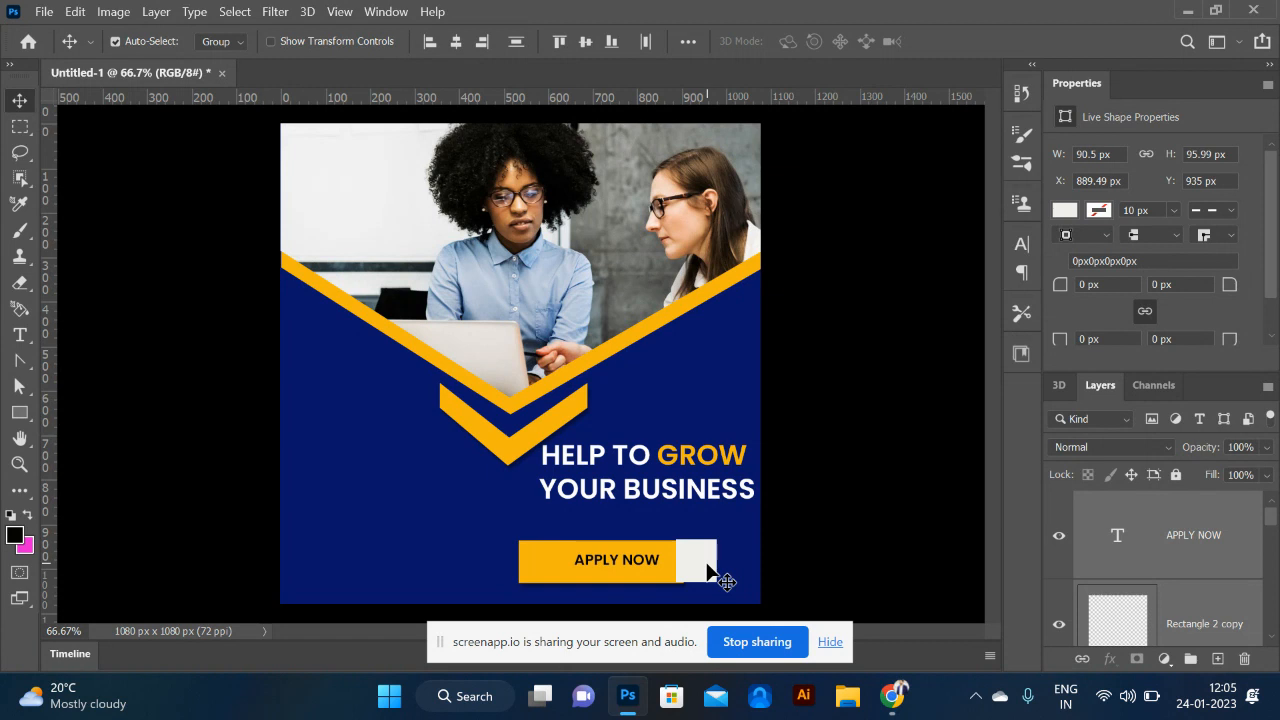
- Draw a circle about 201 x 203 px in the lower left of the blue area with the Ellipse tool
click(513, 450)
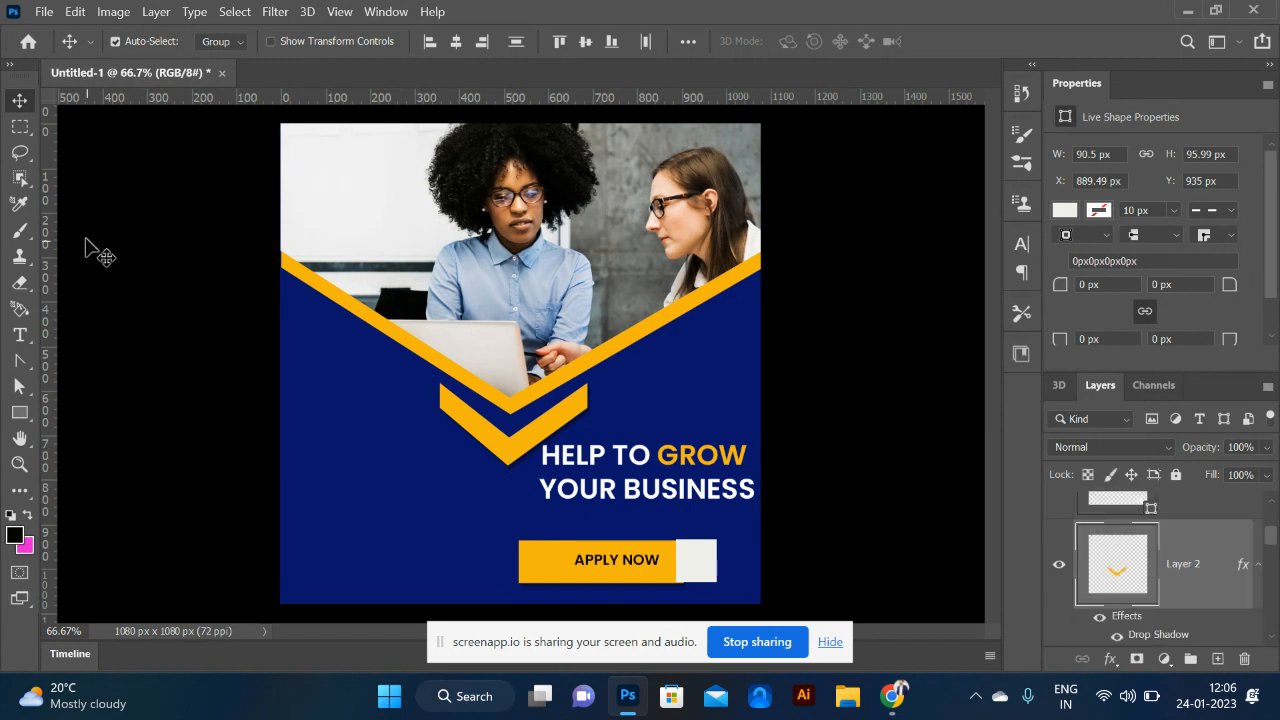
click(18, 423)
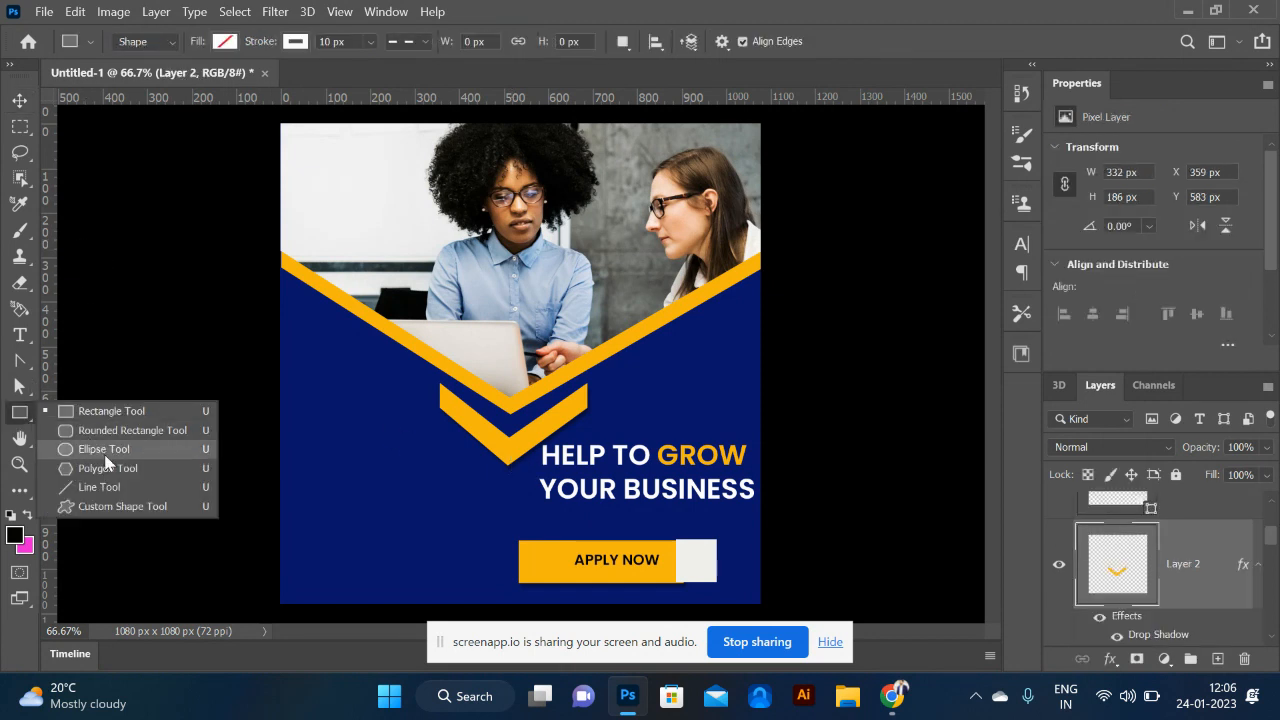
click(108, 463)
drag(333, 467, 421, 556)
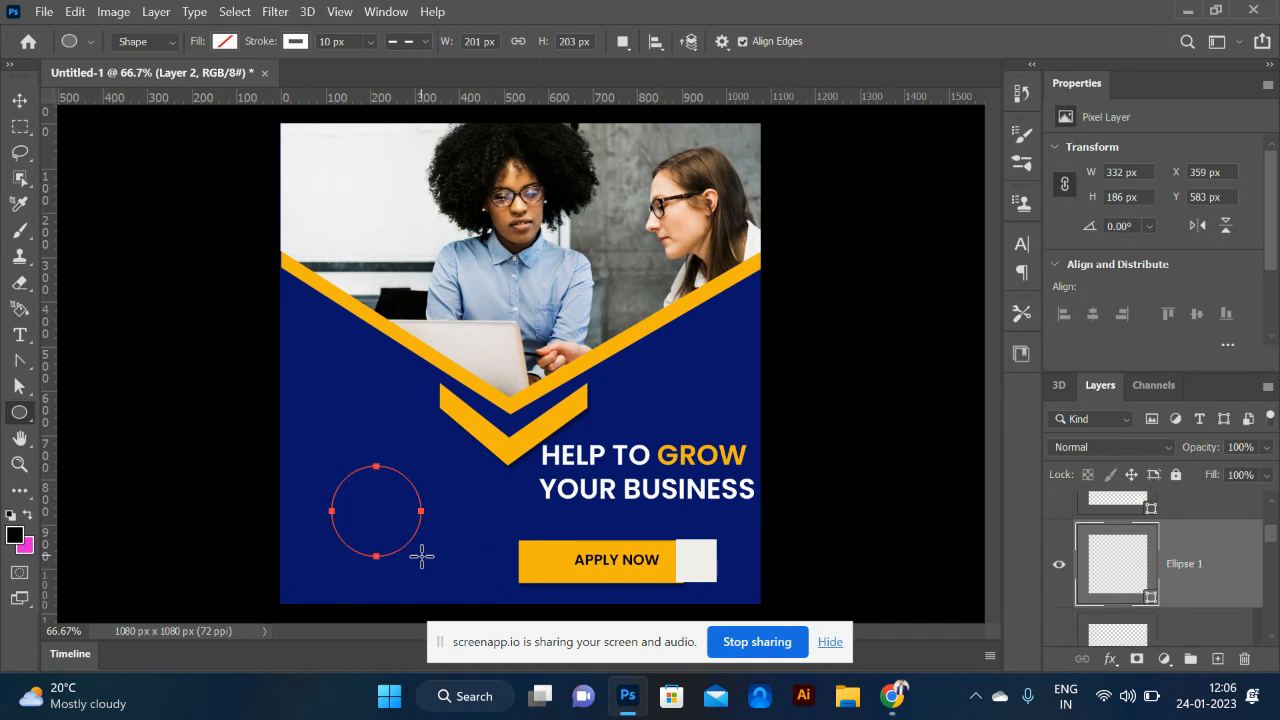
- Fill the circle with the recently used yellow and remove its stroke
click(219, 44)
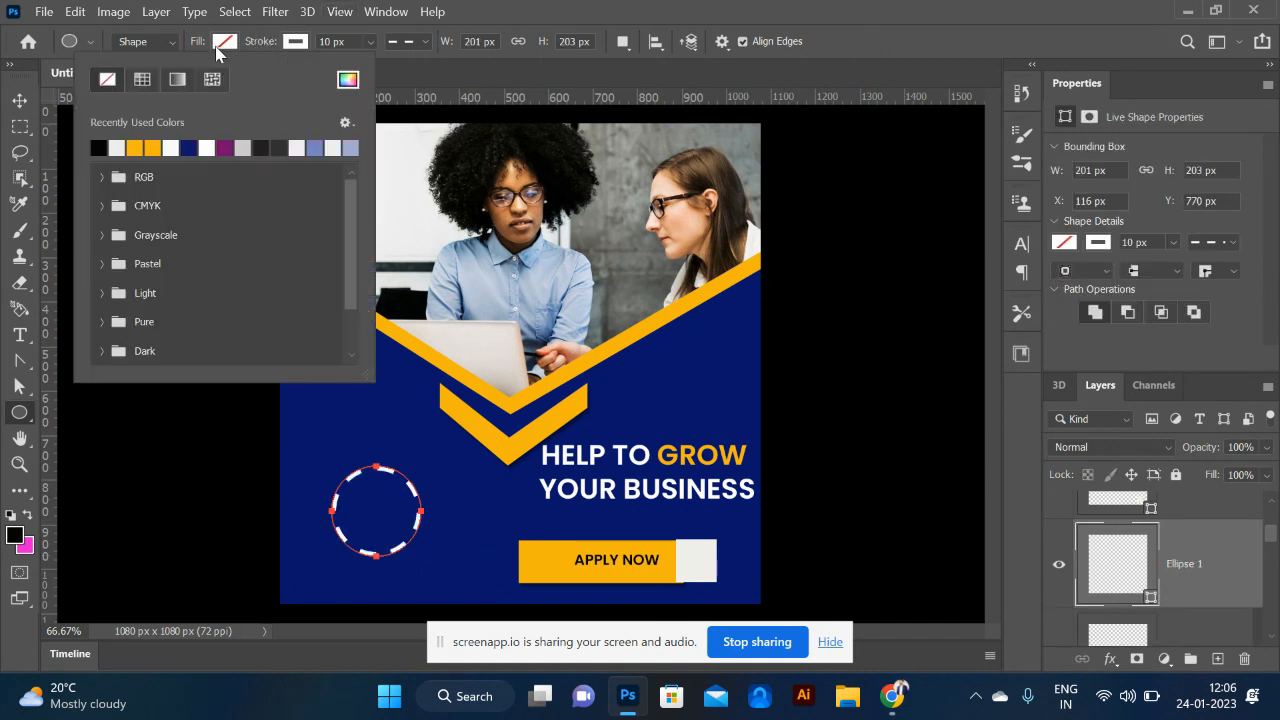
click(152, 148)
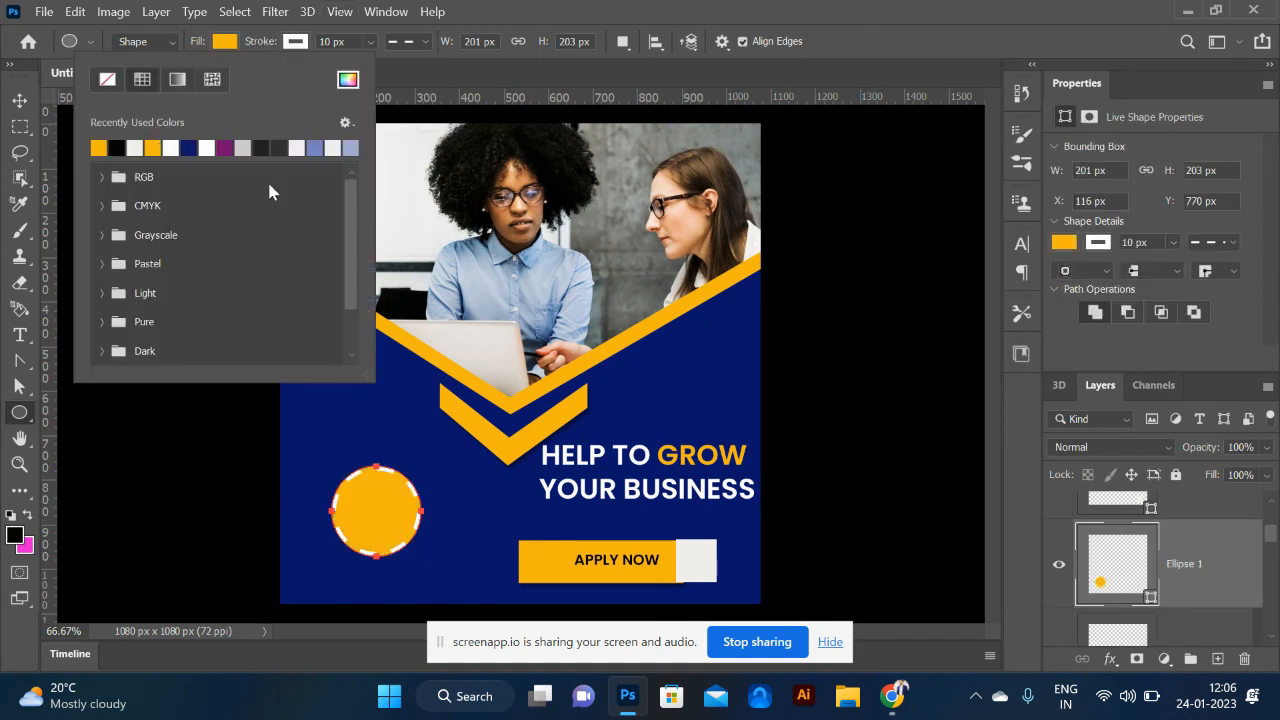
click(292, 43)
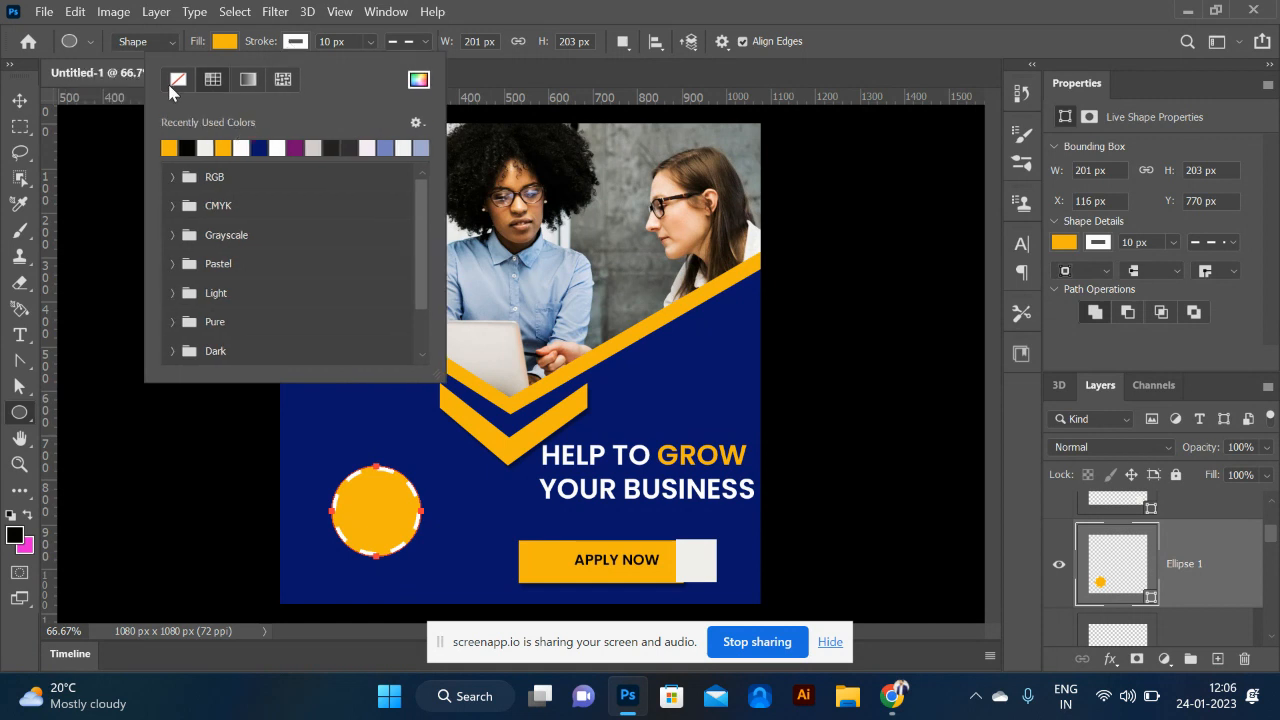
click(177, 86)
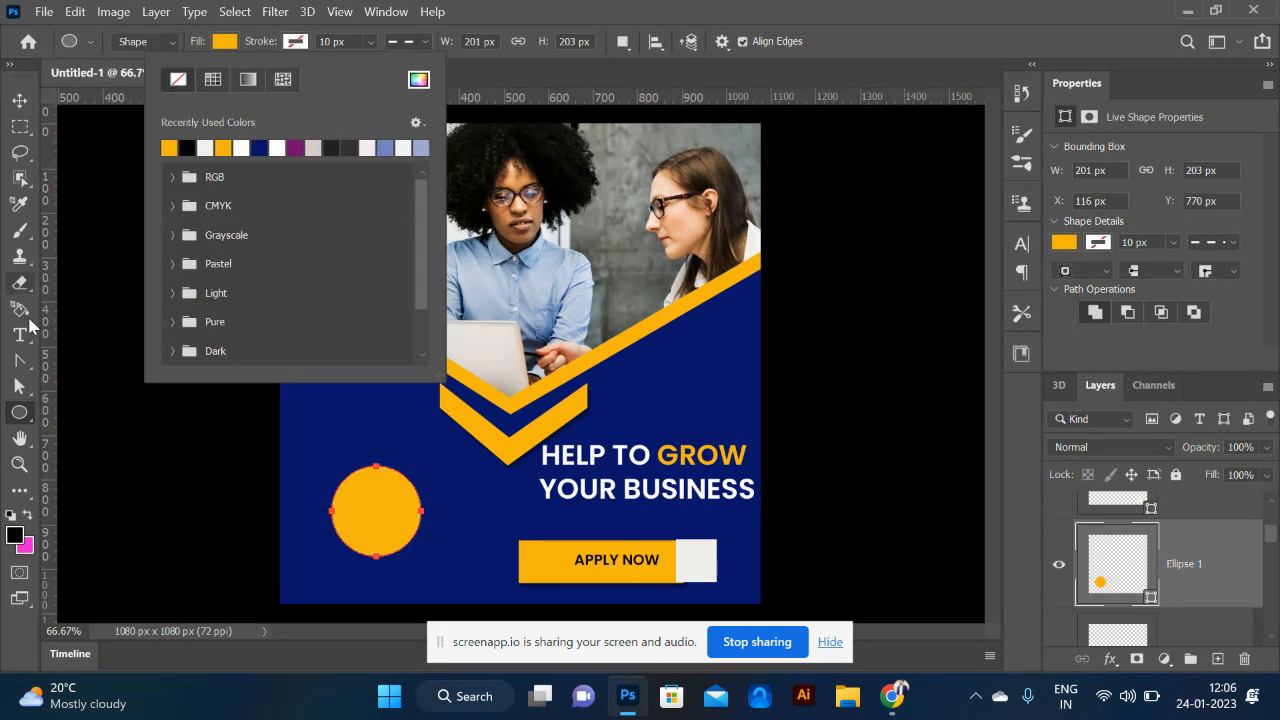
- Convert the circle's upper anchor point to a sharp corner and pull it up to form a teardrop about 354 px high
click(24, 366)
click(22, 364)
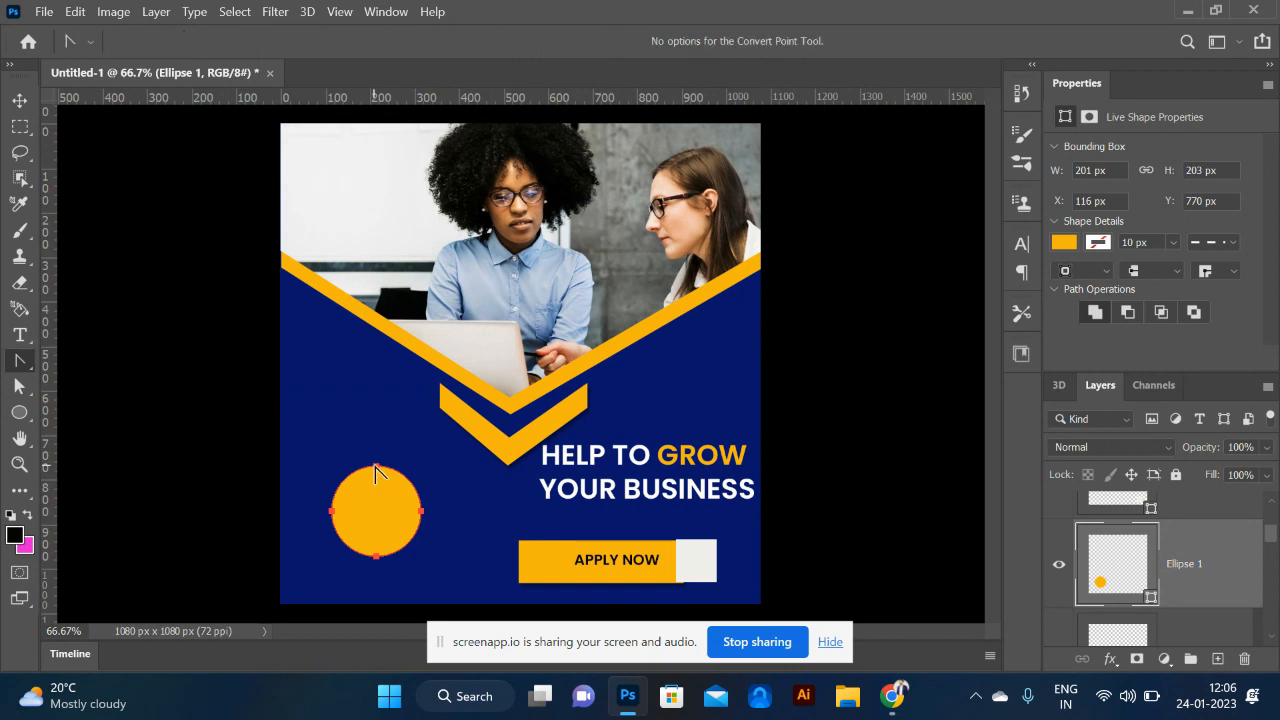
click(376, 467)
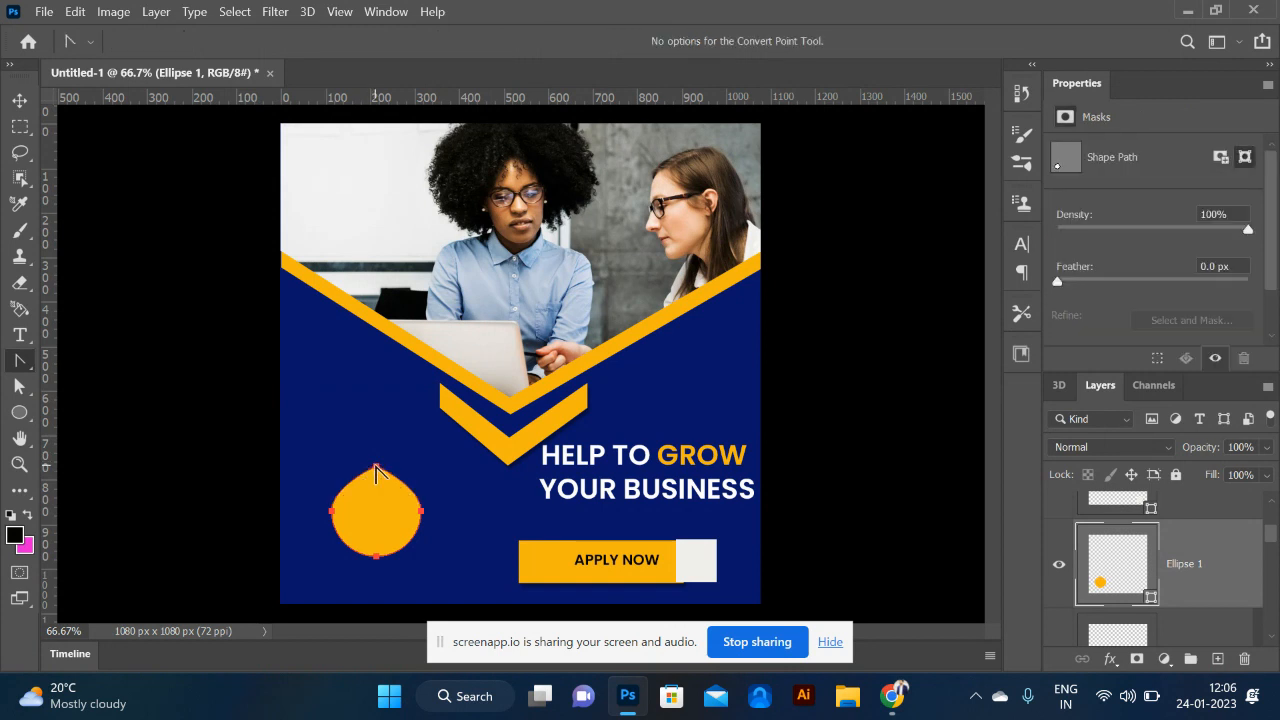
click(19, 386)
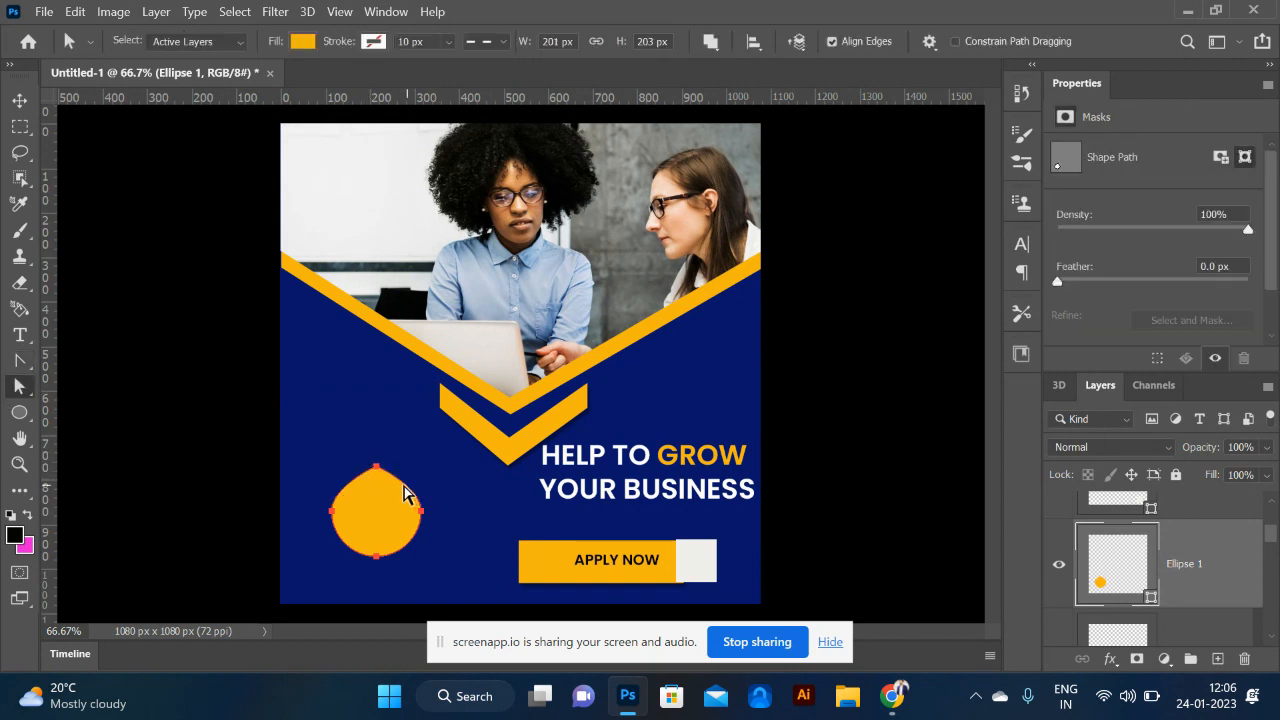
drag(376, 469, 374, 404)
click(204, 455)
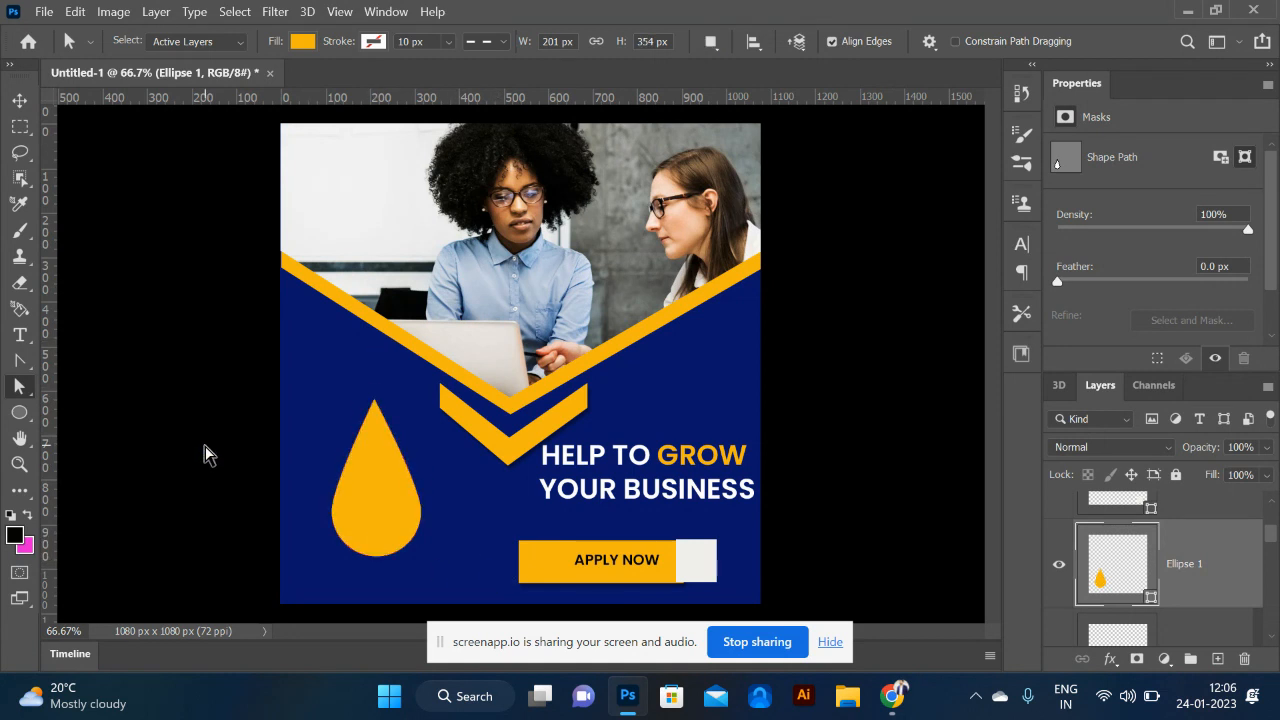
- Move the teardrop slightly upward and delete it from the banner
click(22, 104)
drag(372, 493, 345, 463)
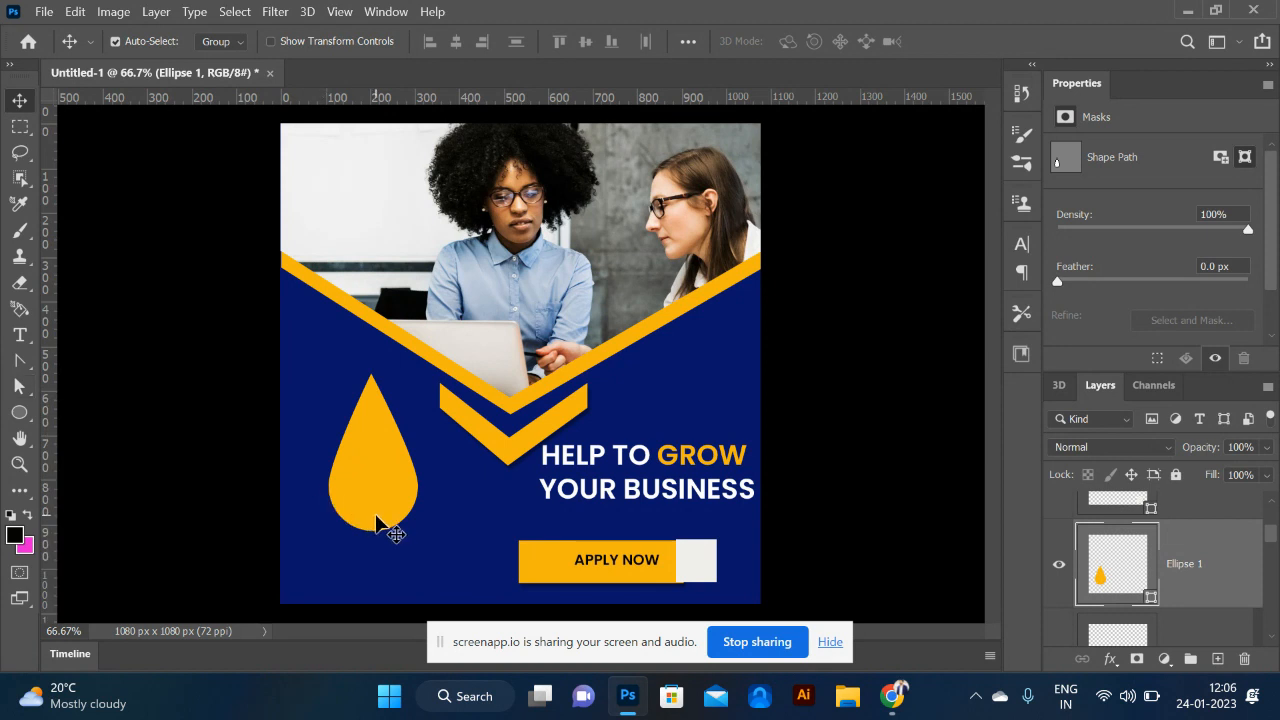
key(Delete)
- Move the two-line heading to the centre beneath the chevron, and raise the chevron to Y 563 px
drag(578, 497, 468, 521)
drag(514, 457, 514, 445)
- Examine the gap between the V border and the chevron up close, and compare the banner with the reference banners in Chrome
key(ctrl+plus)
key(ctrl+plus)
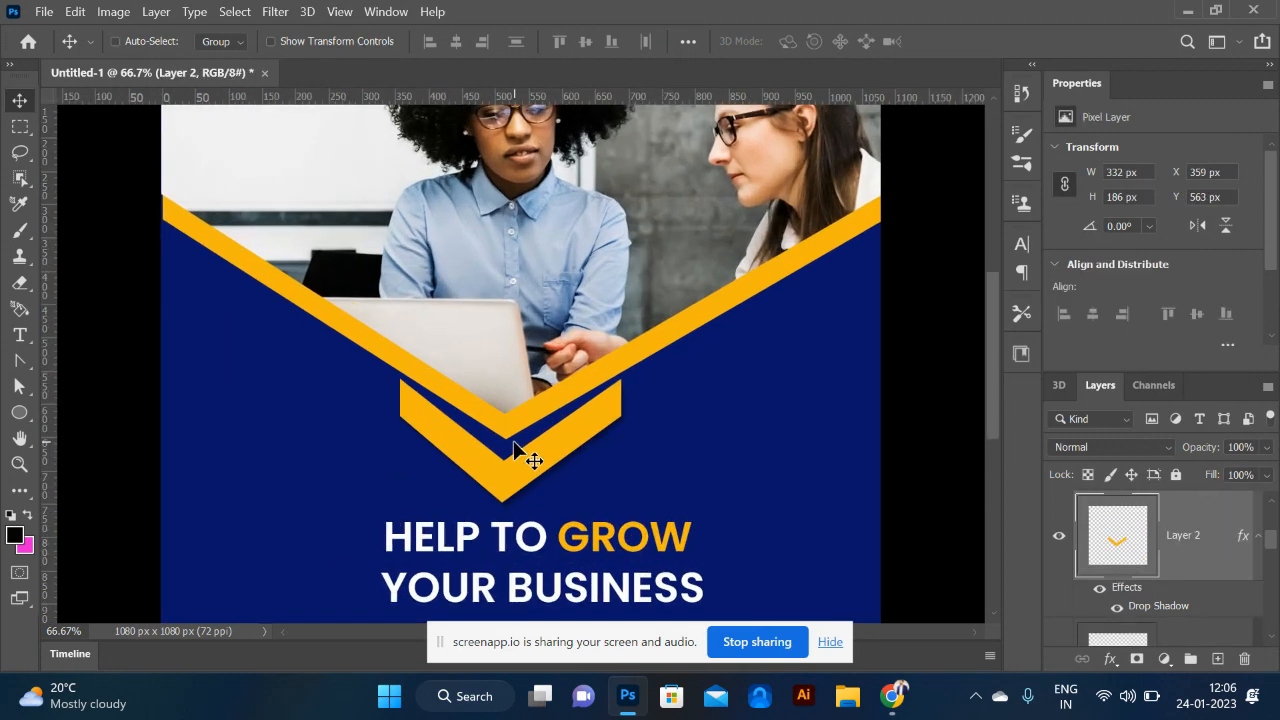
key(a)
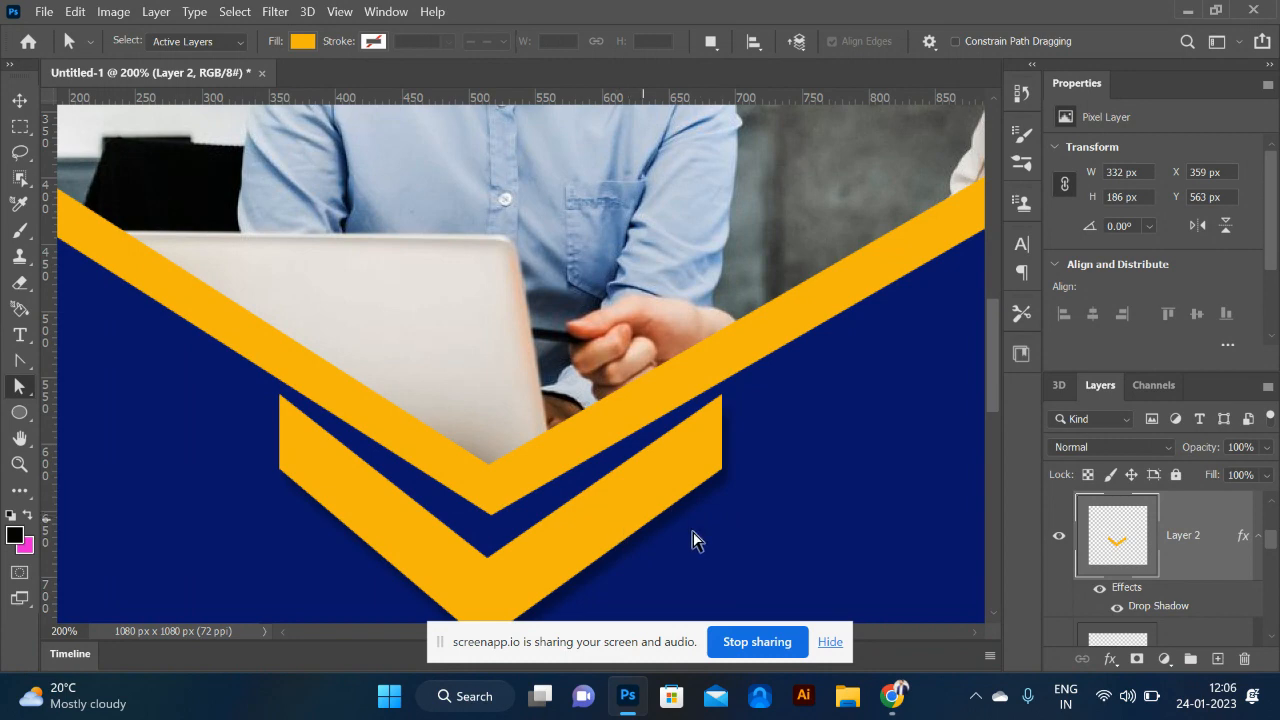
key(ctrl+minus)
key(ctrl+minus)
key(ctrl+minus)
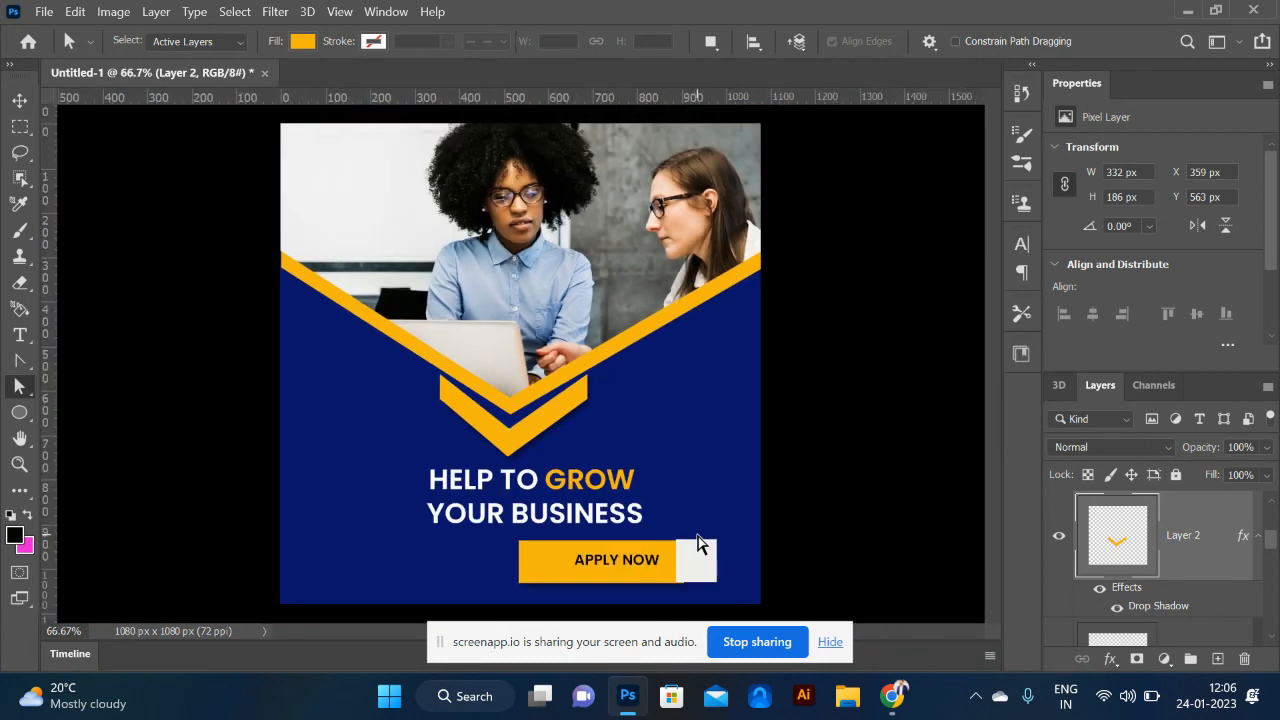
click(19, 101)
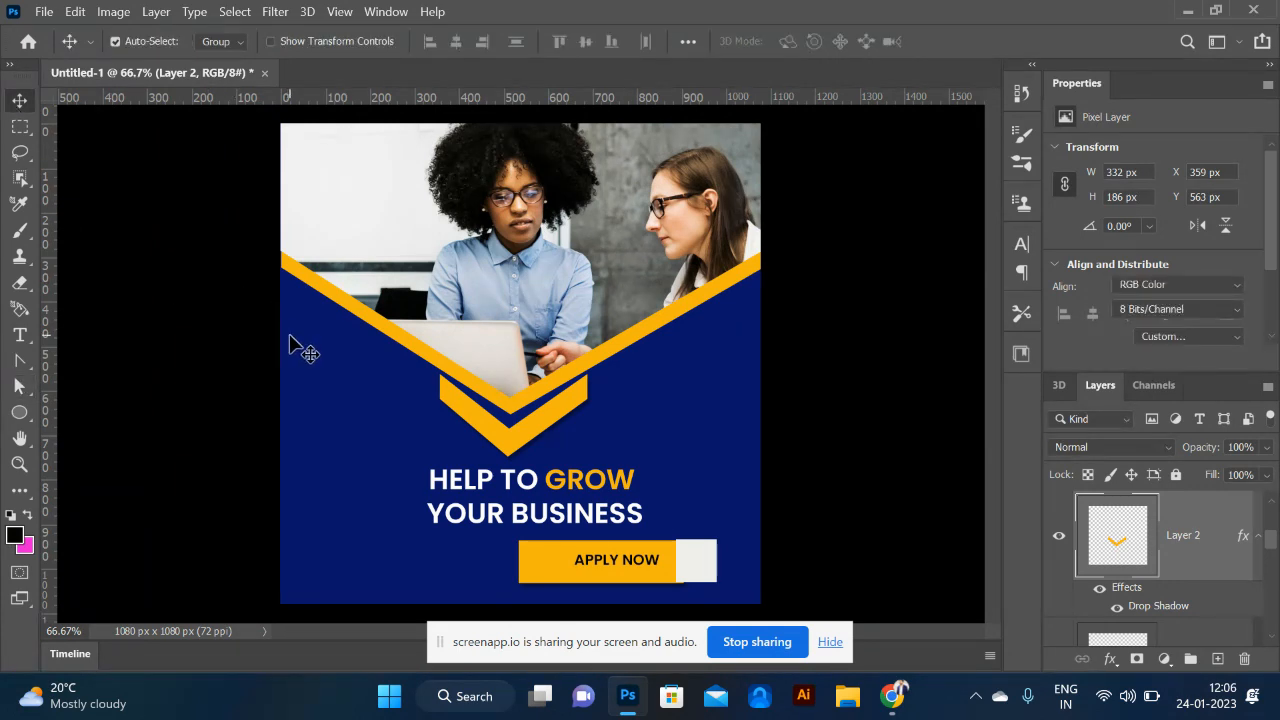
key(alt+Tab)
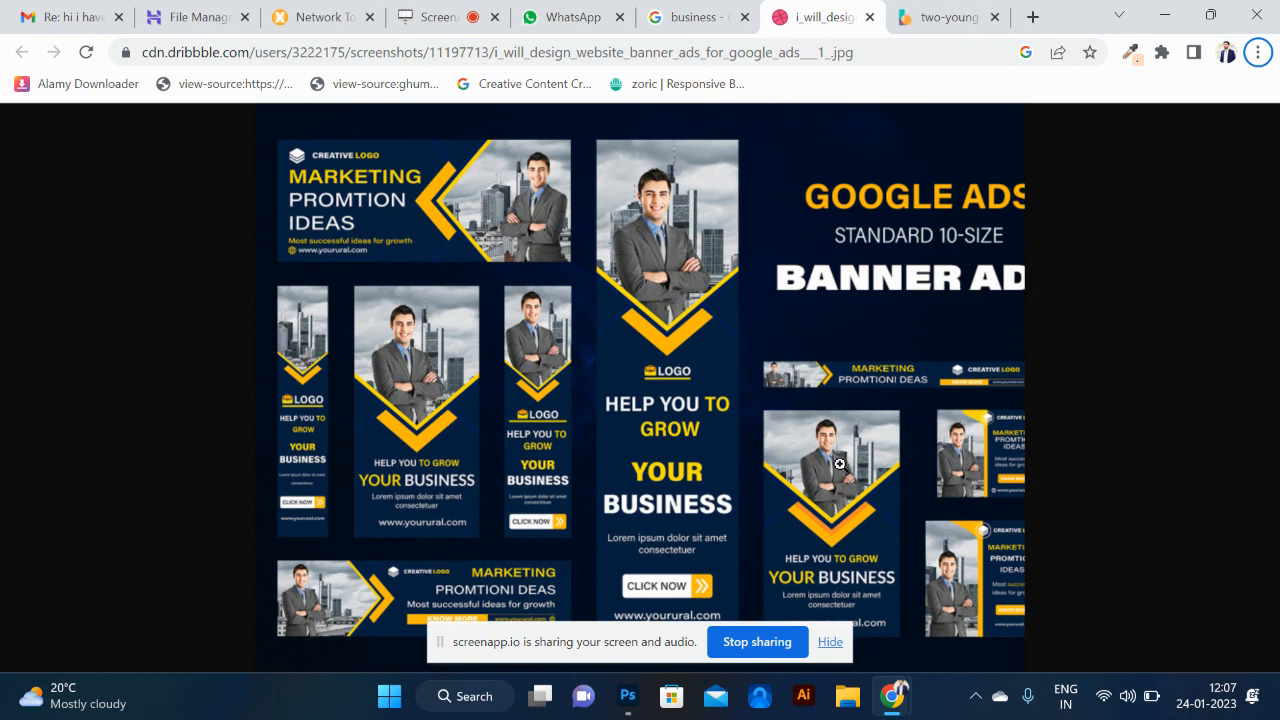
key(alt+Tab)
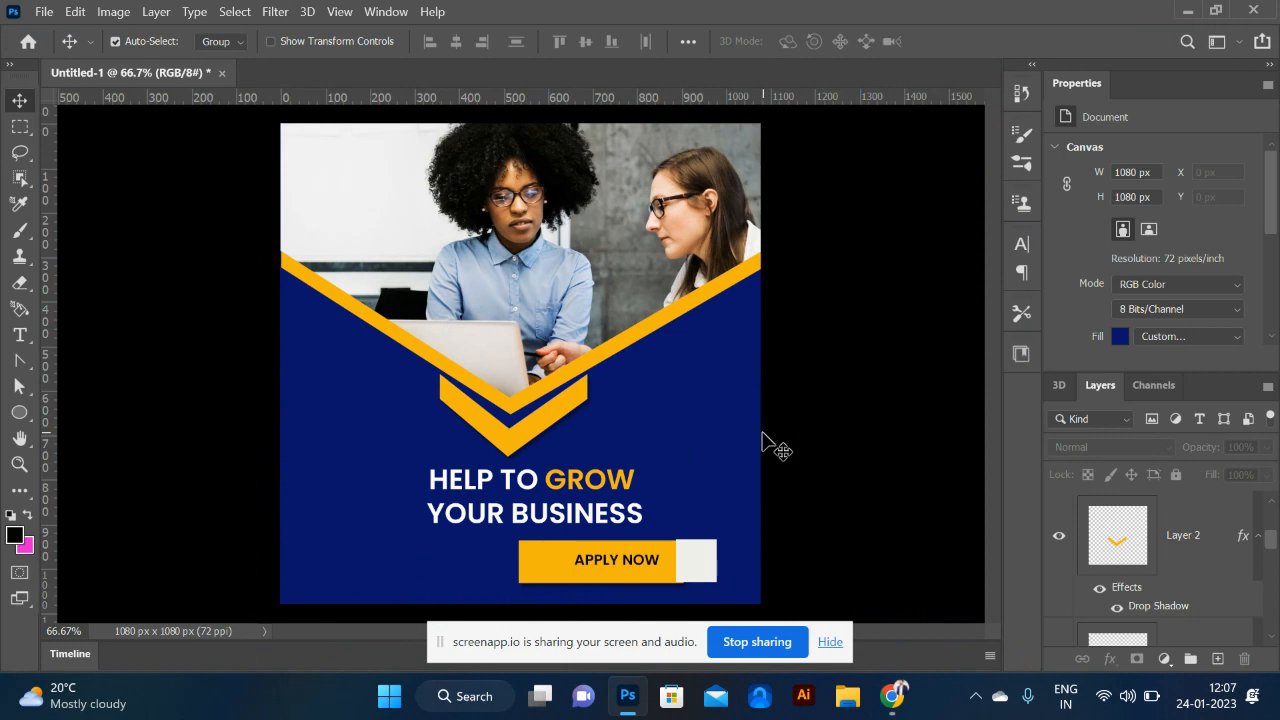
- Switch to Chrome, search Google for "GOOGLE ADS SIZES" and examine the listed image ad dimensions in the web results
key(ctrl+n)
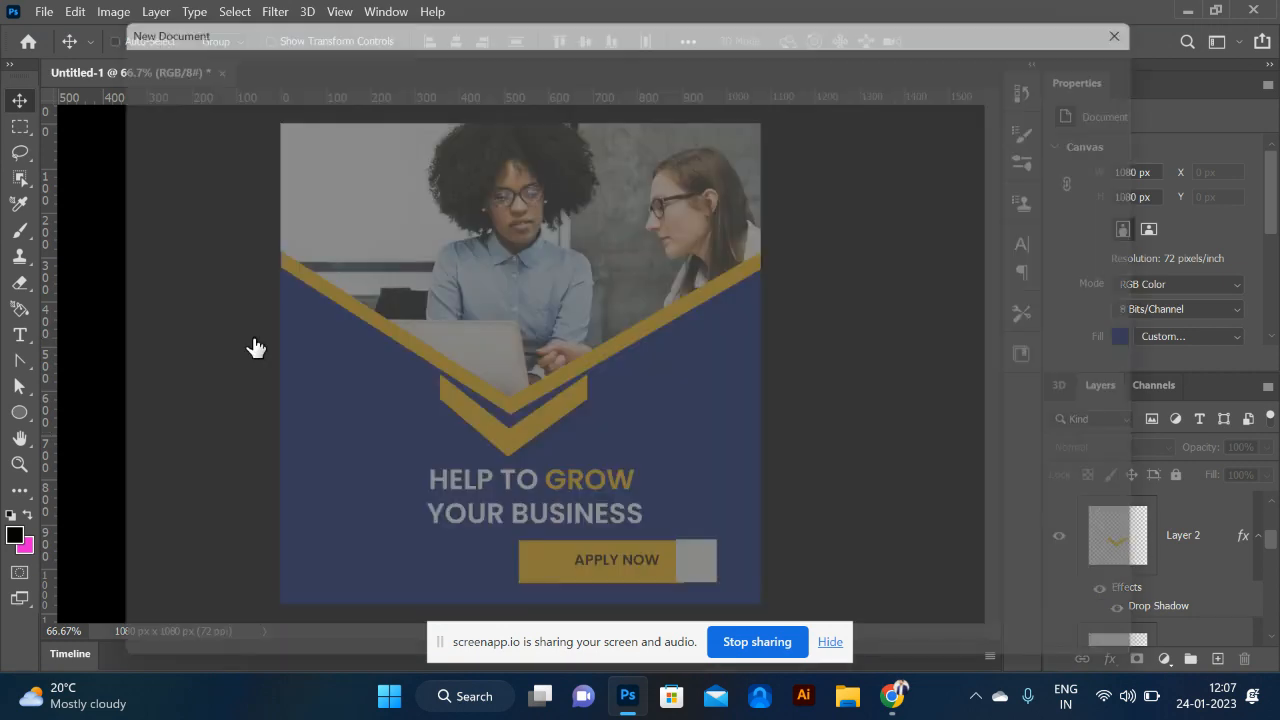
key(alt+Tab)
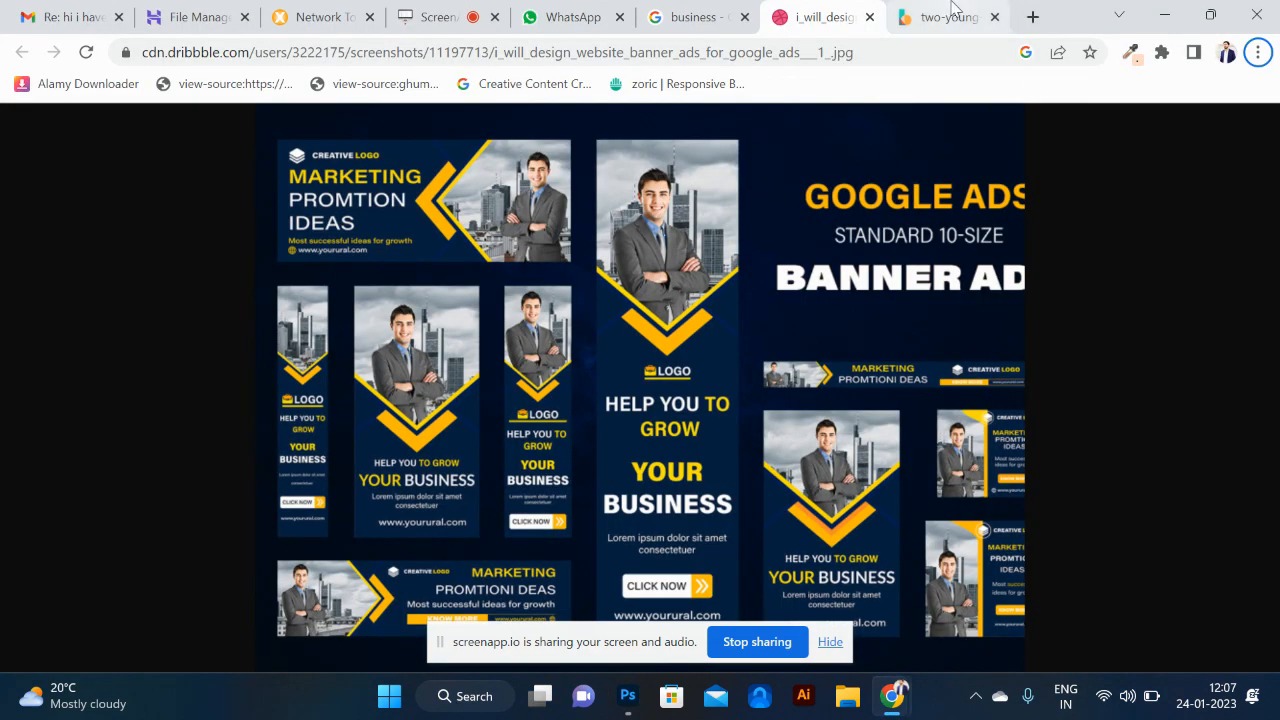
click(690, 17)
double_click(317, 131)
text(GOOGLE)
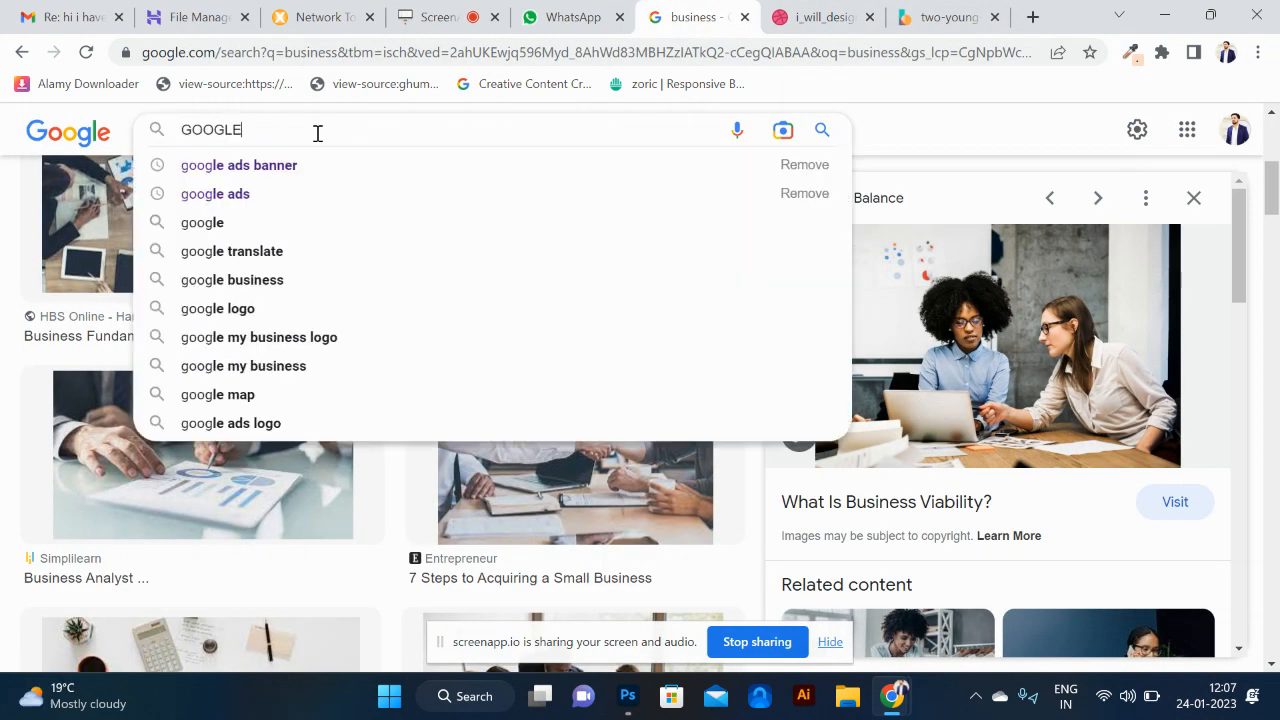
text( ADS SIZES)
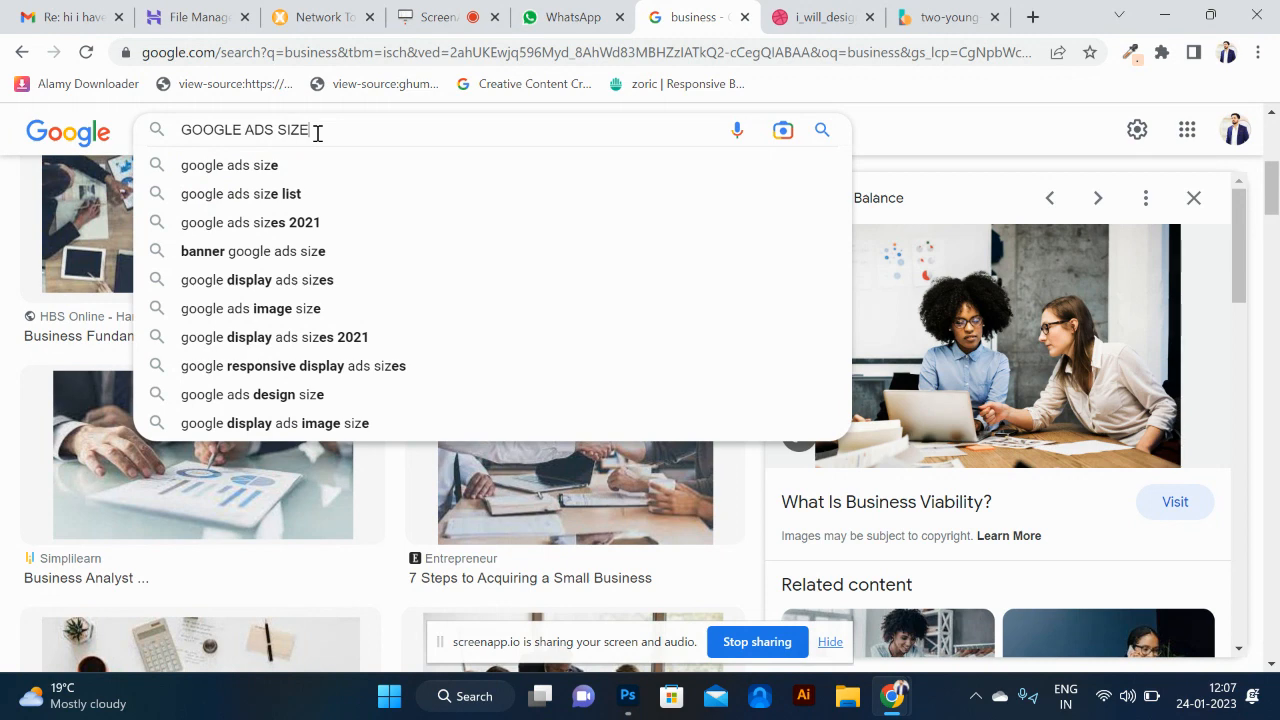
key(Return)
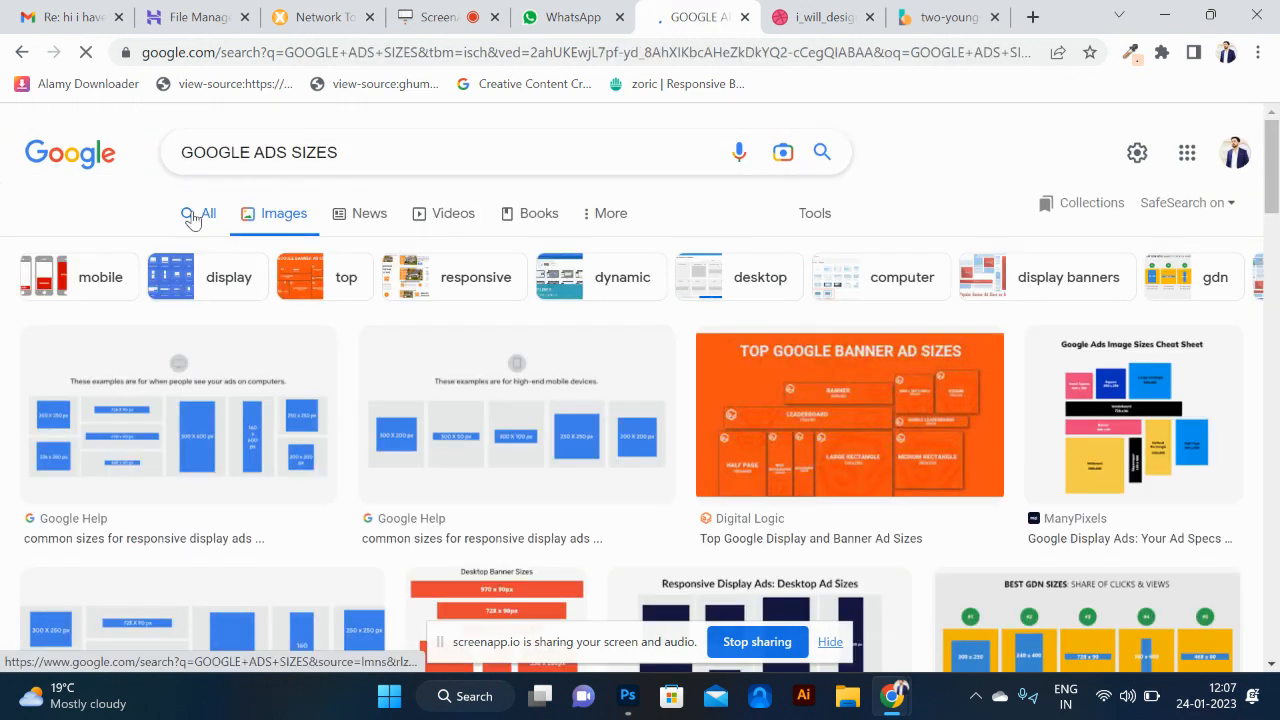
click(205, 214)
scroll(530, 408, down, 1)
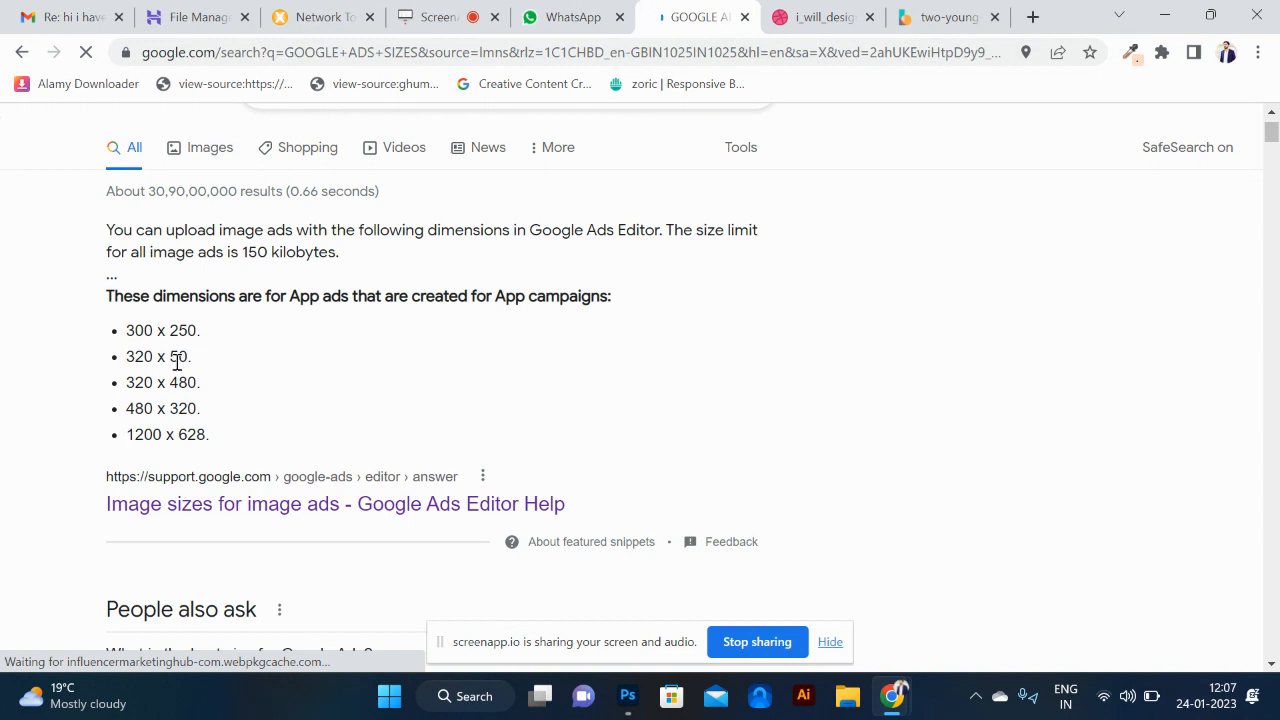
drag(190, 358, 145, 357)
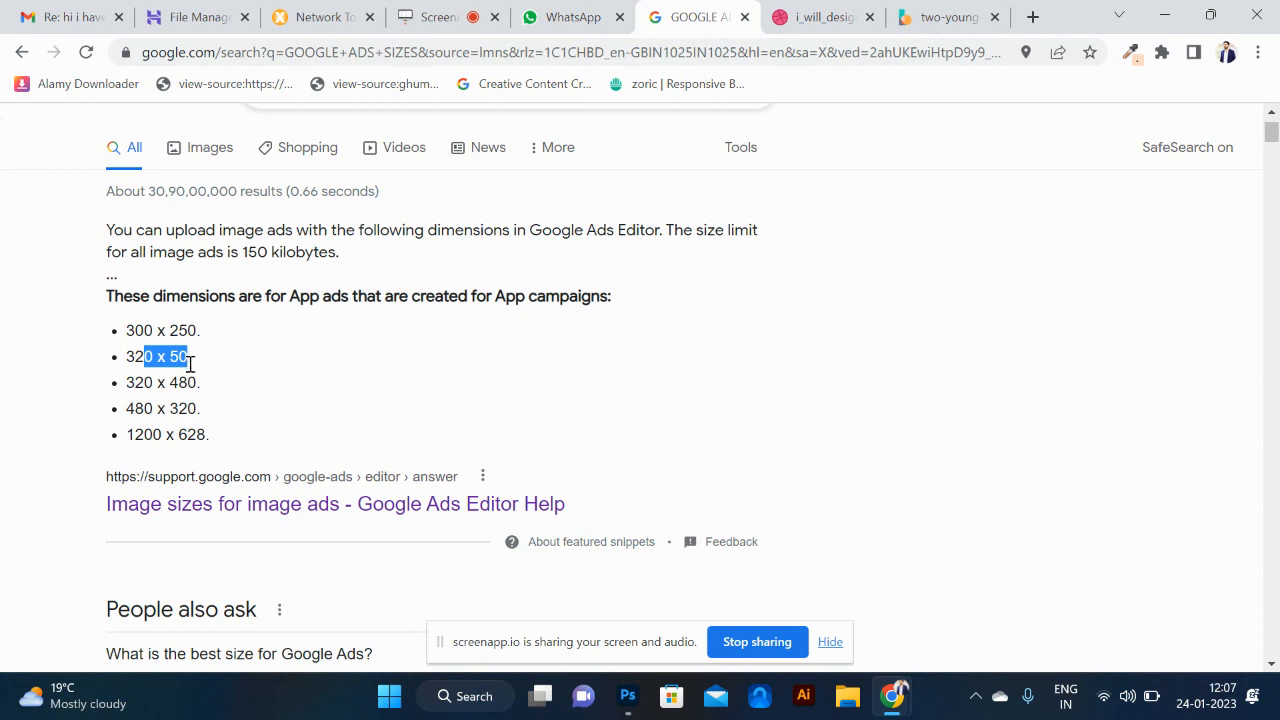
drag(192, 360, 129, 362)
- Switch back to Photoshop and create a new document 300 px wide and 50 px high
key(alt+Tab)
key(alt+Tab)
key(alt+Tab)
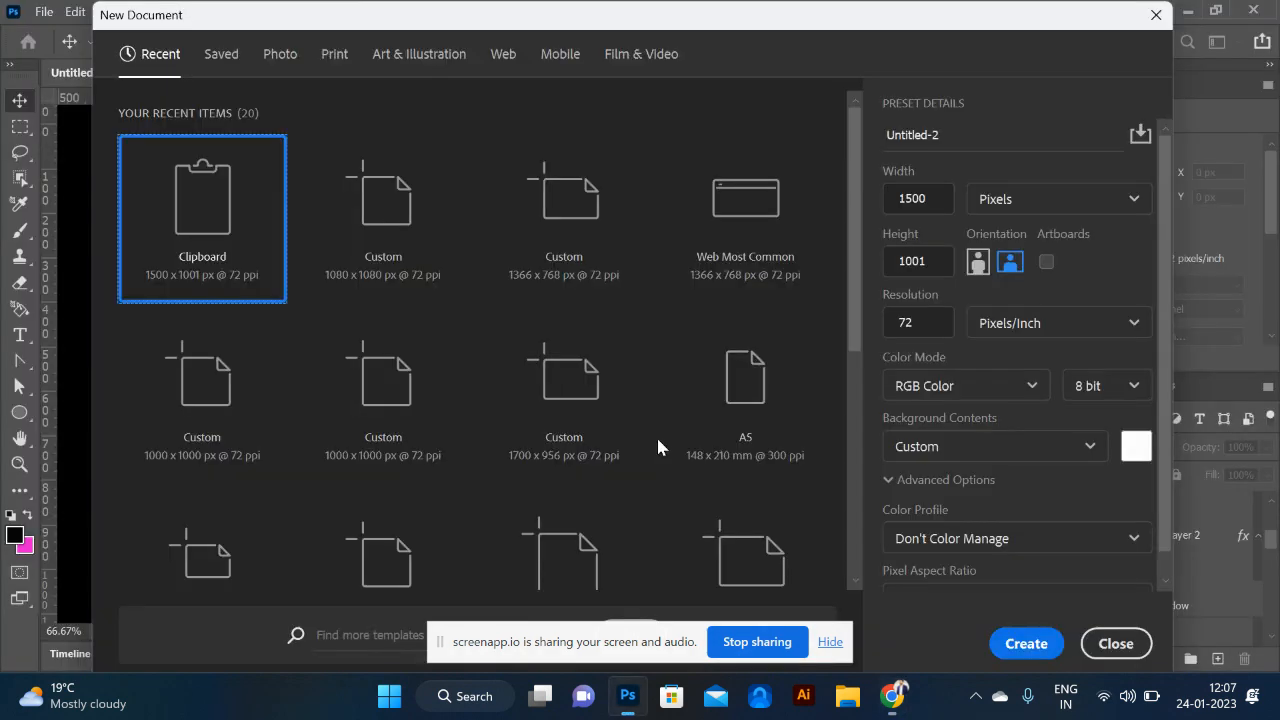
click(936, 199)
text(300)
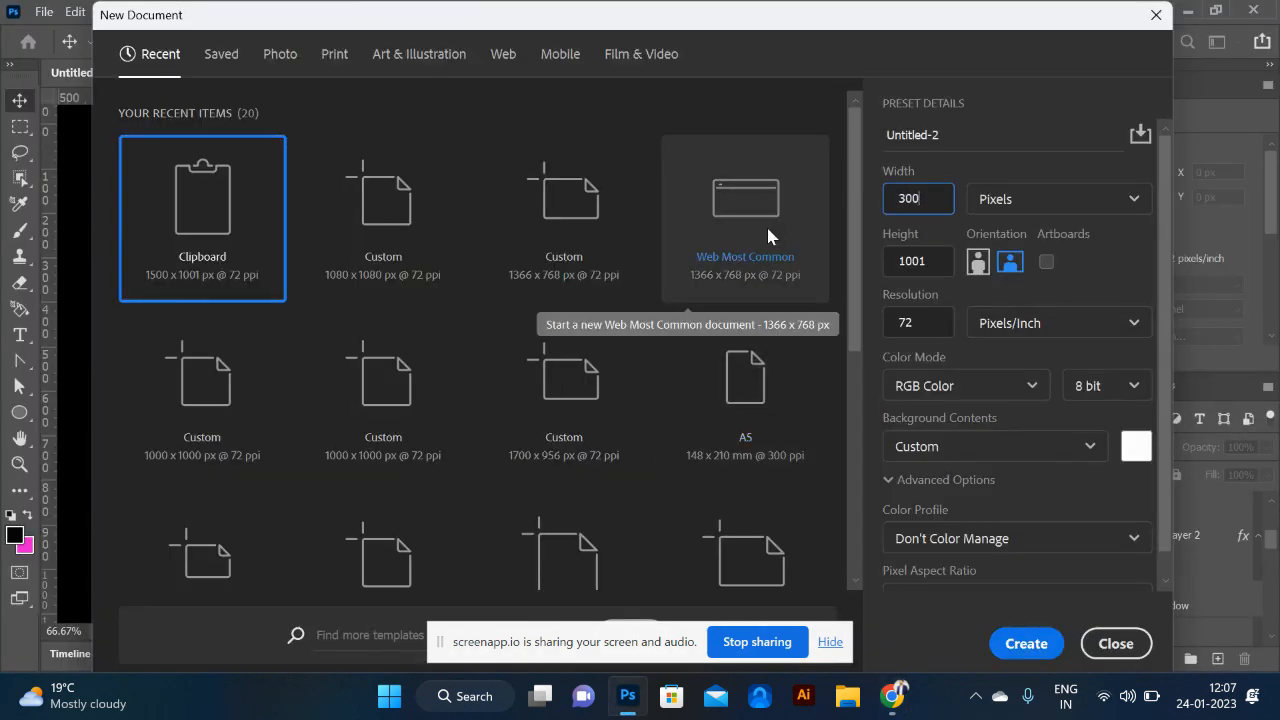
key(Tab)
text(50)
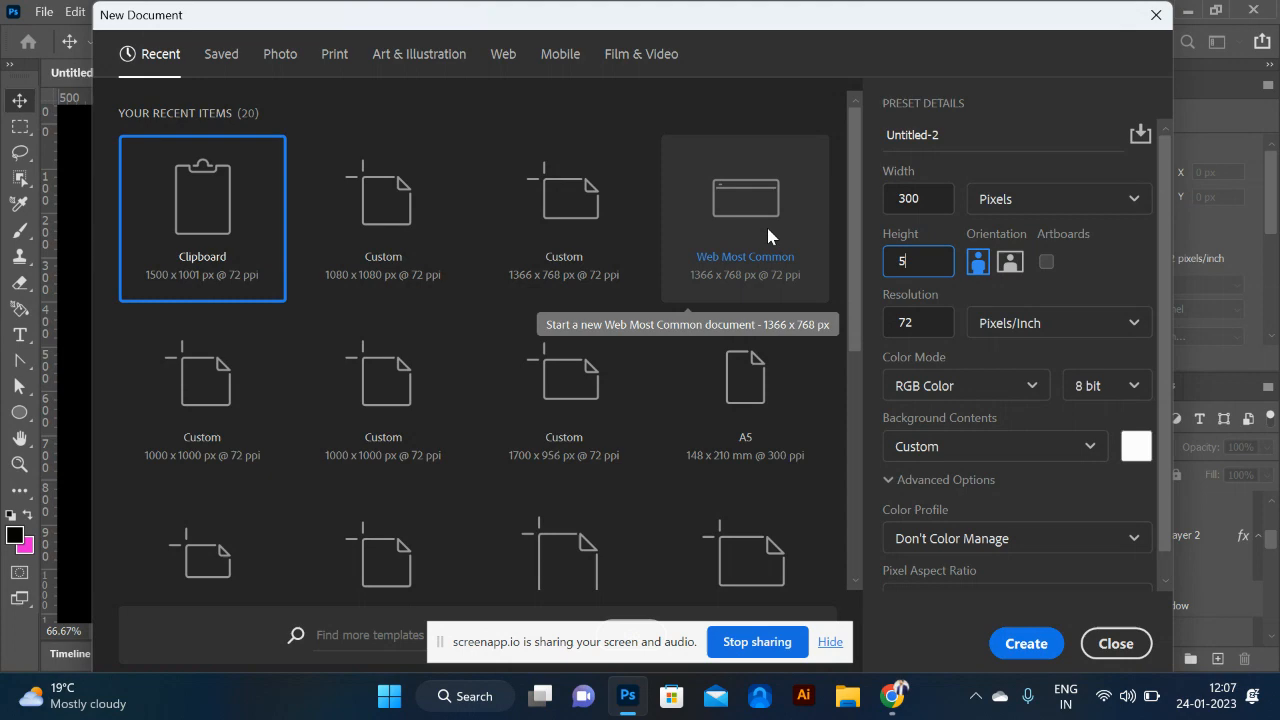
click(1024, 642)
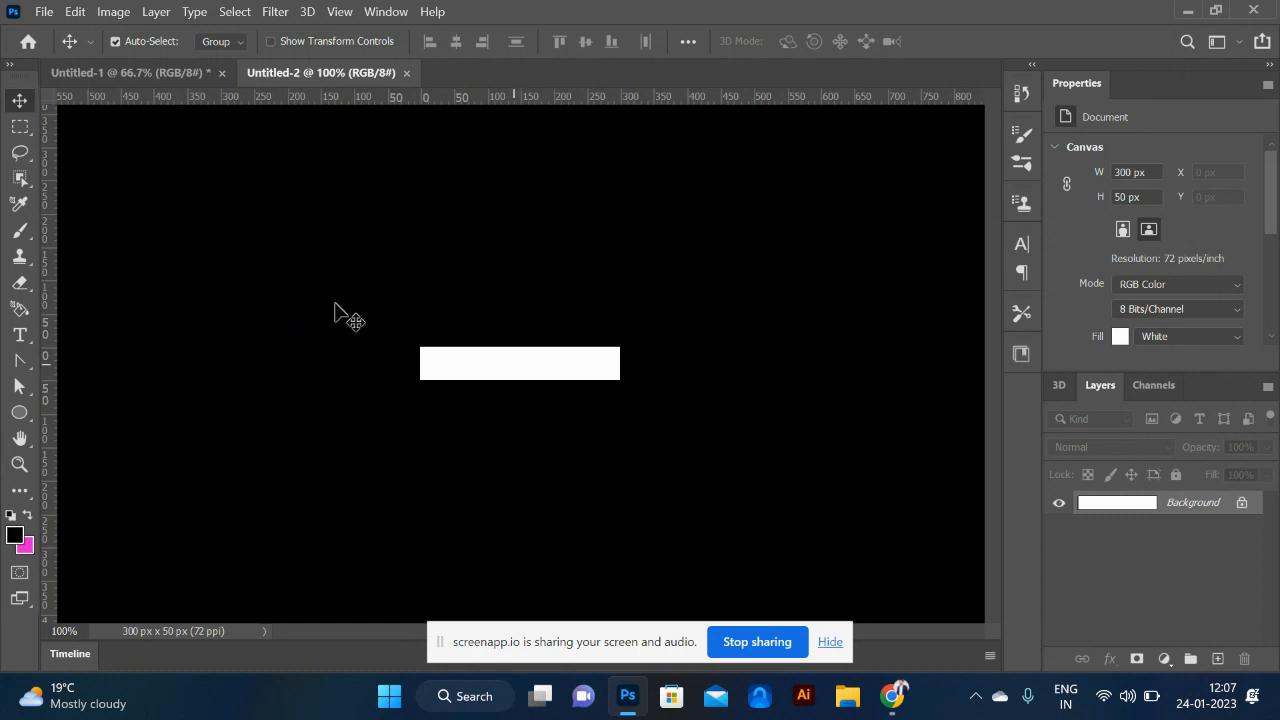
- Unlock the square banner's blue background layer and copy it into the new 300 x 50 px document, covering its canvas
click(134, 72)
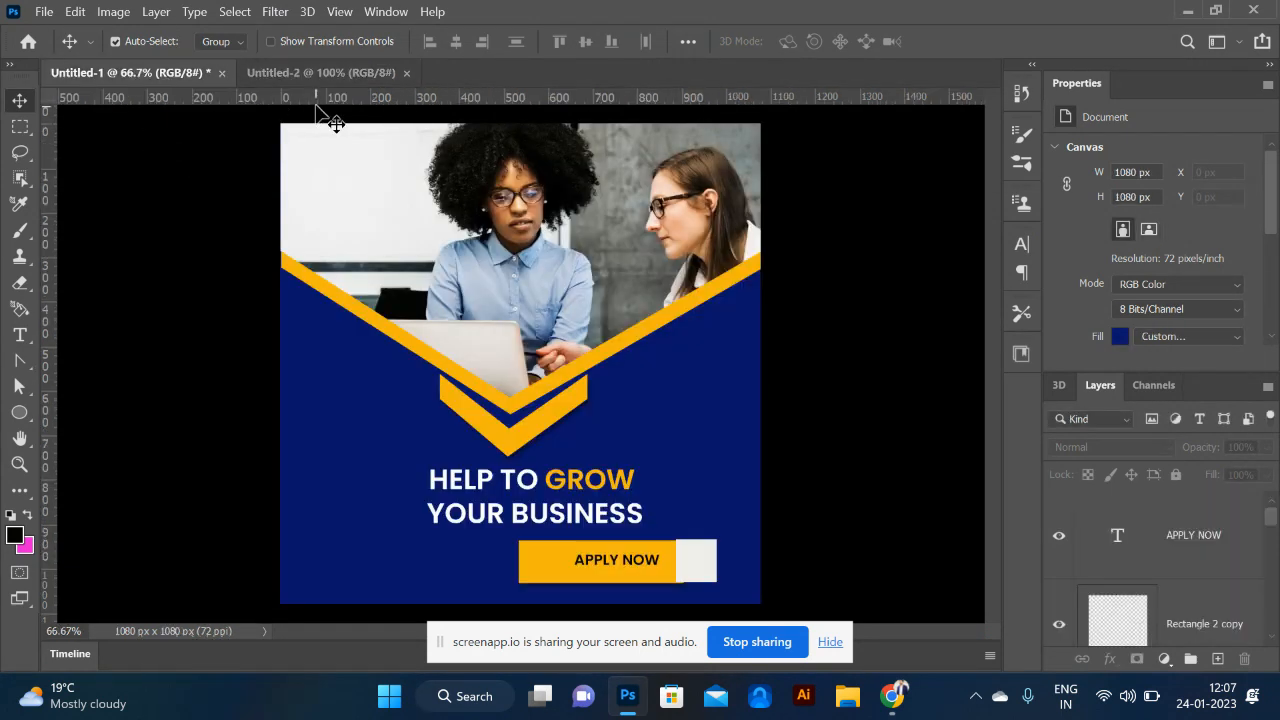
click(320, 74)
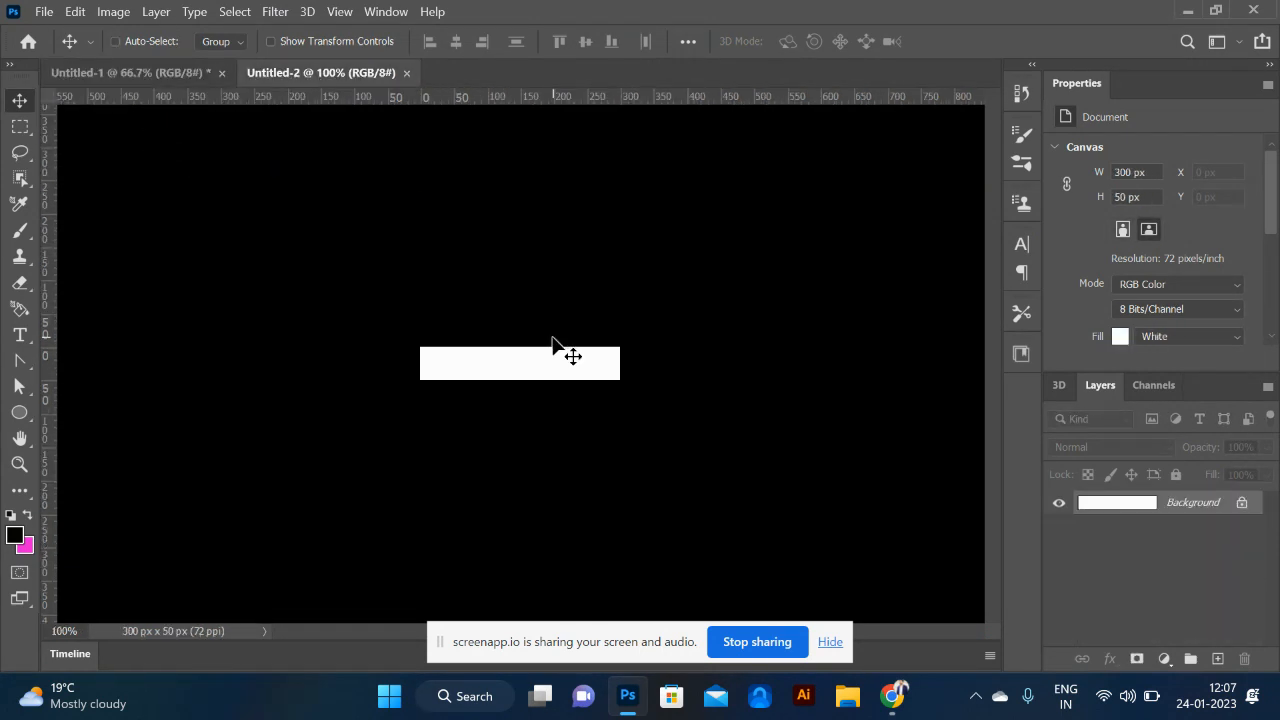
key(ctrl+plus)
key(ctrl+plus)
key(ctrl+plus)
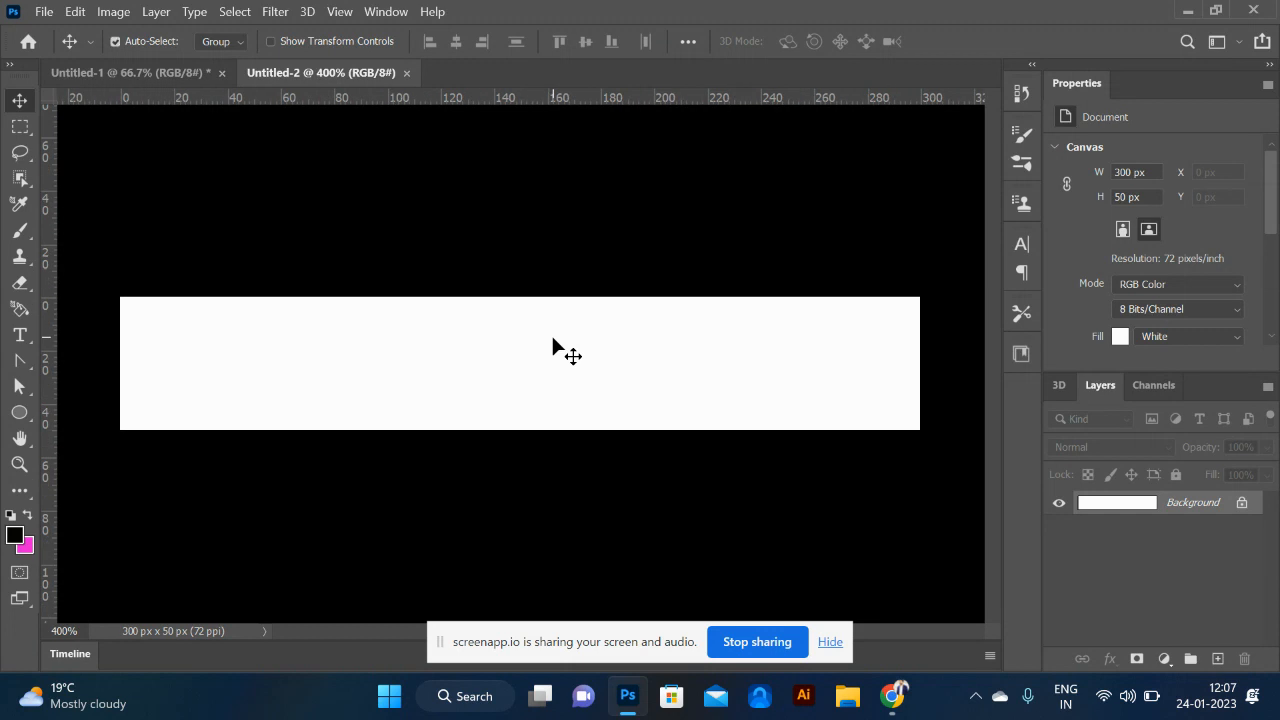
click(168, 76)
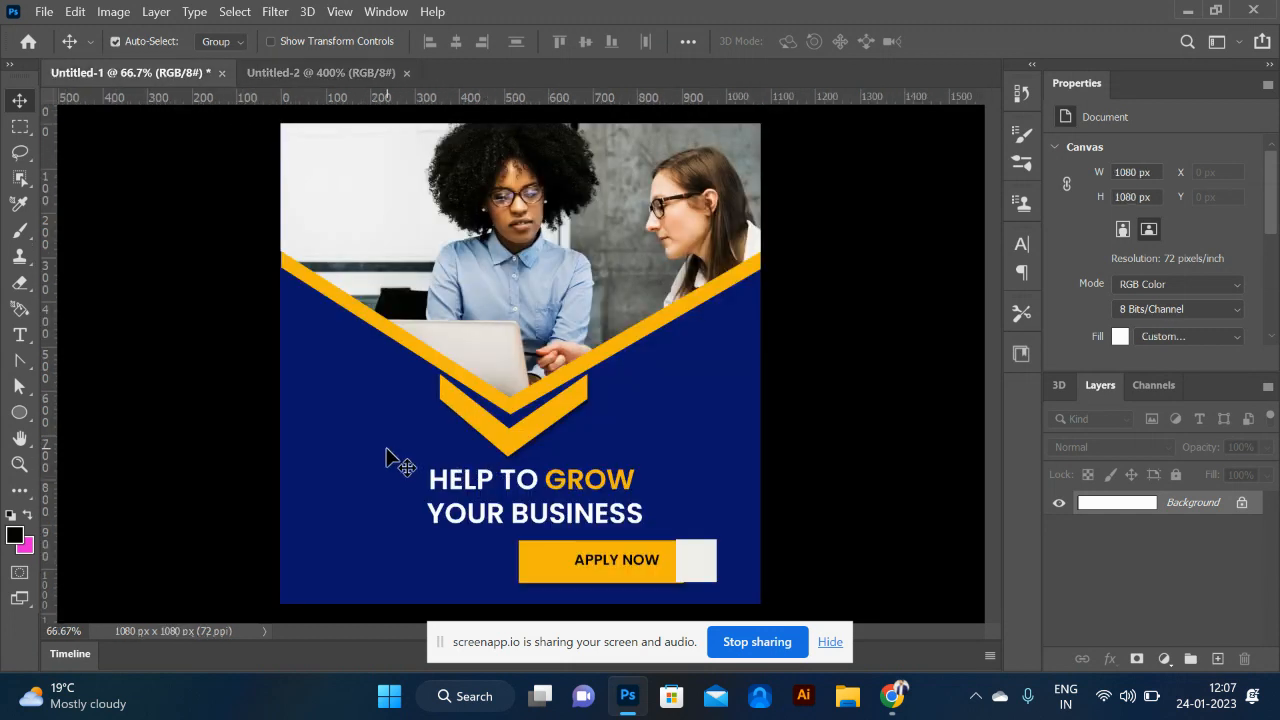
scroll(1215, 605, down, 3)
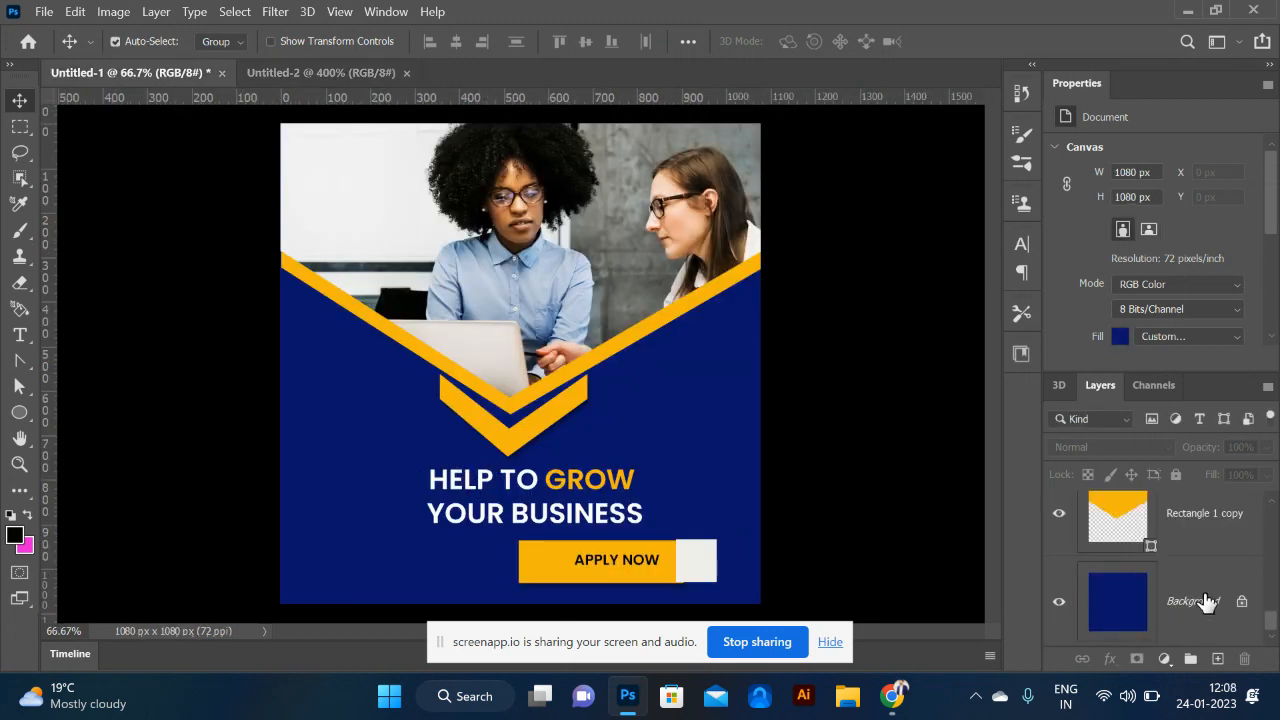
click(1137, 625)
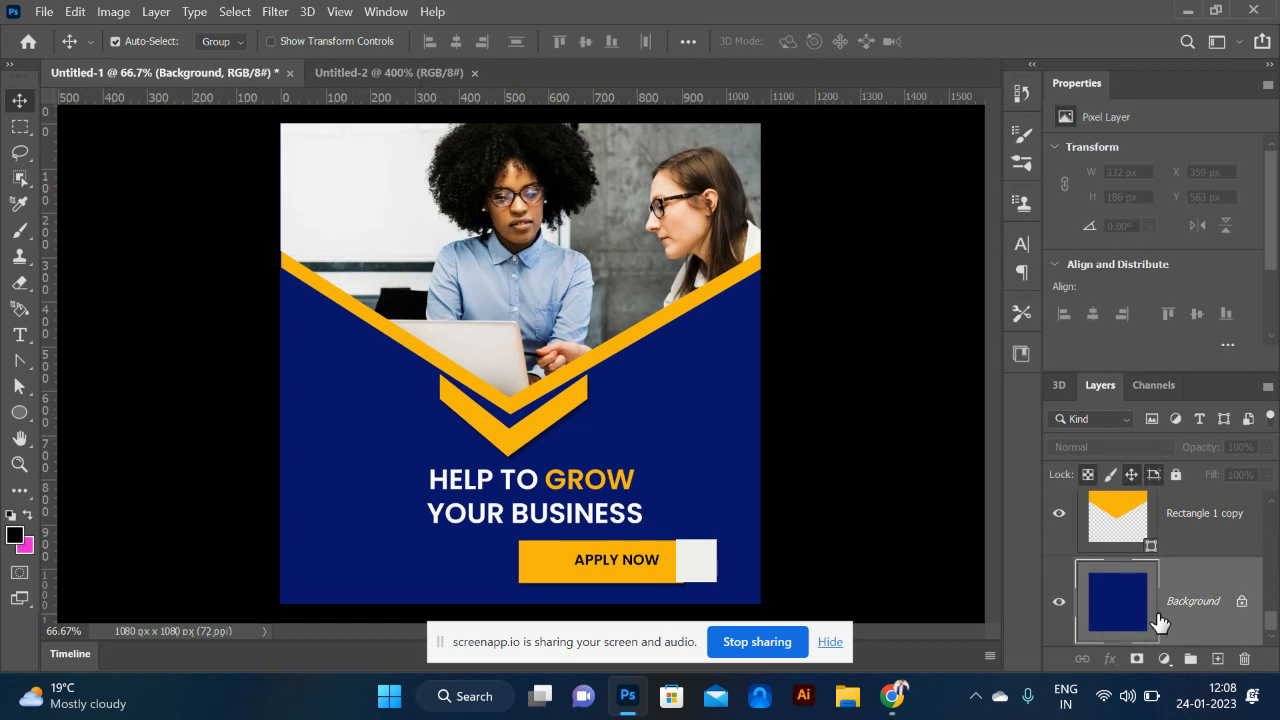
double_click(1156, 616)
click(801, 187)
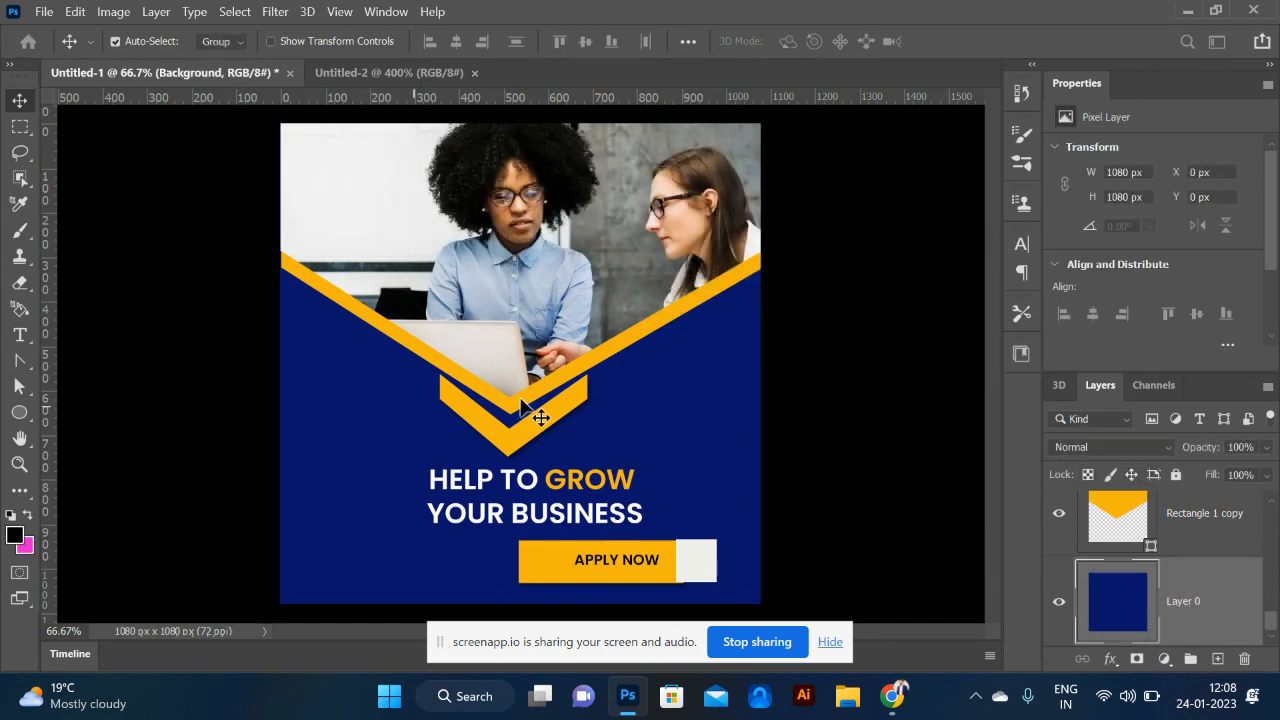
drag(378, 368, 466, 360)
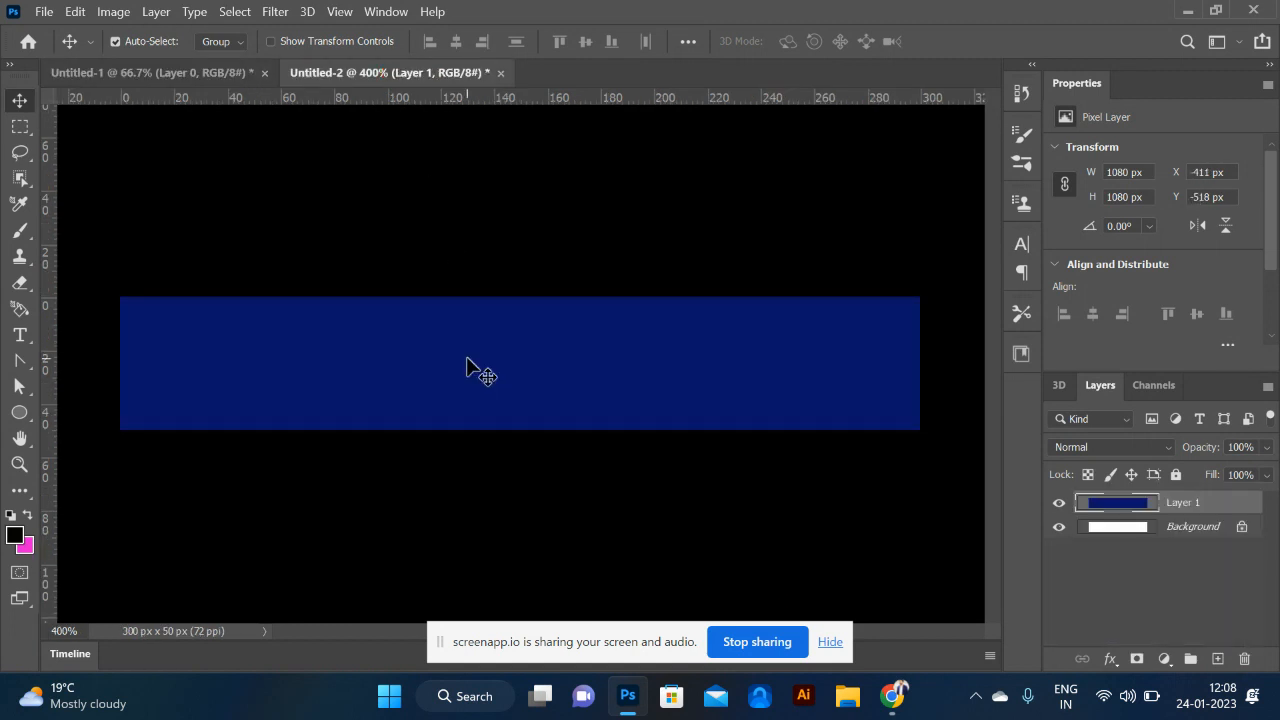
- Copy the photo of the two women from the square banner into the 300 x 50 px document
click(183, 75)
drag(530, 315, 410, 104)
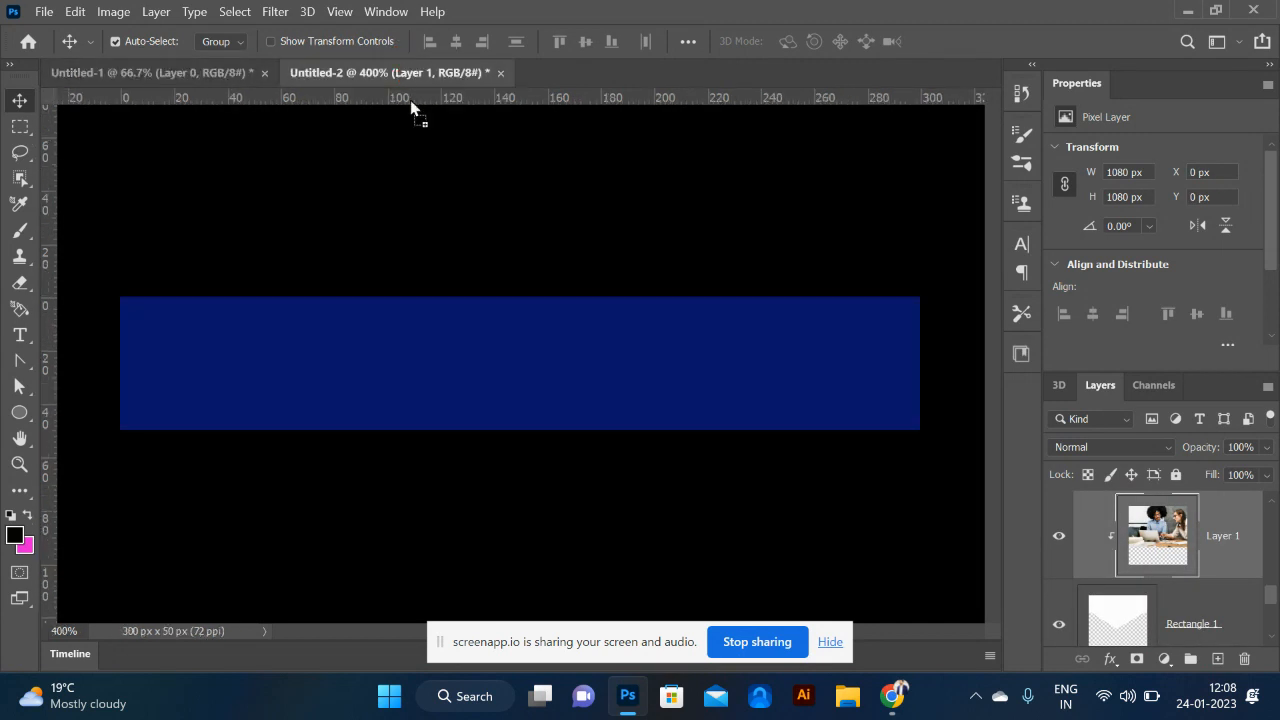
drag(411, 360, 586, 389)
- Try scaling the photo down to 111 x 74 px at the small banner's left end, and undo the transform
key(ctrl+t)
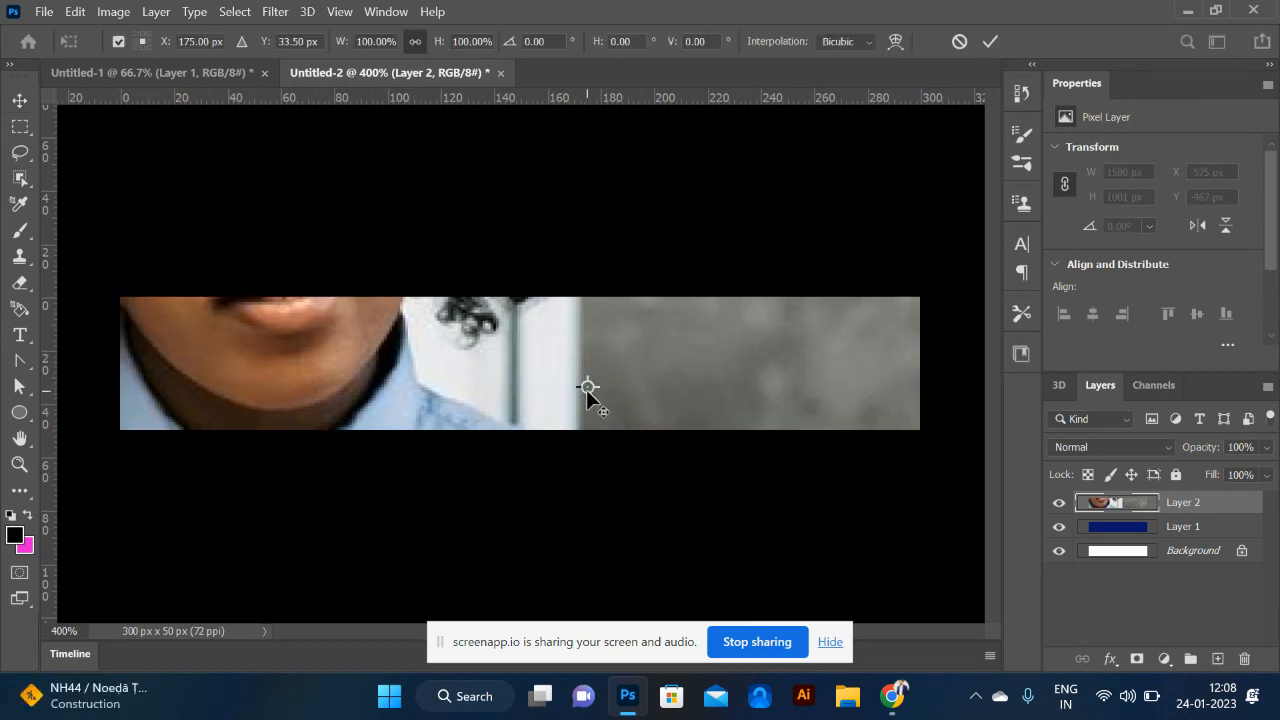
key(ctrl+minus)
key(ctrl+minus)
key(ctrl+minus)
key(ctrl+minus)
key(ctrl+minus)
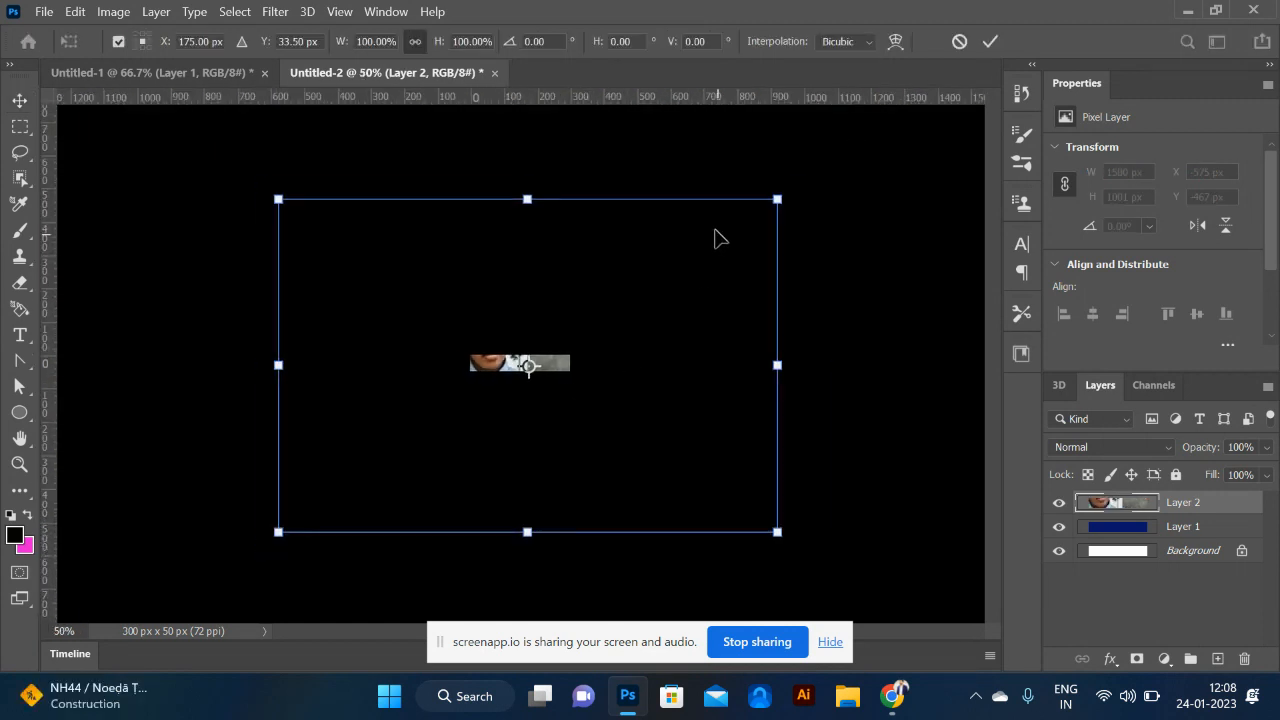
drag(777, 198, 557, 350)
key(ctrl+plus)
key(ctrl+plus)
key(ctrl+plus)
key(ctrl+plus)
key(ctrl+plus)
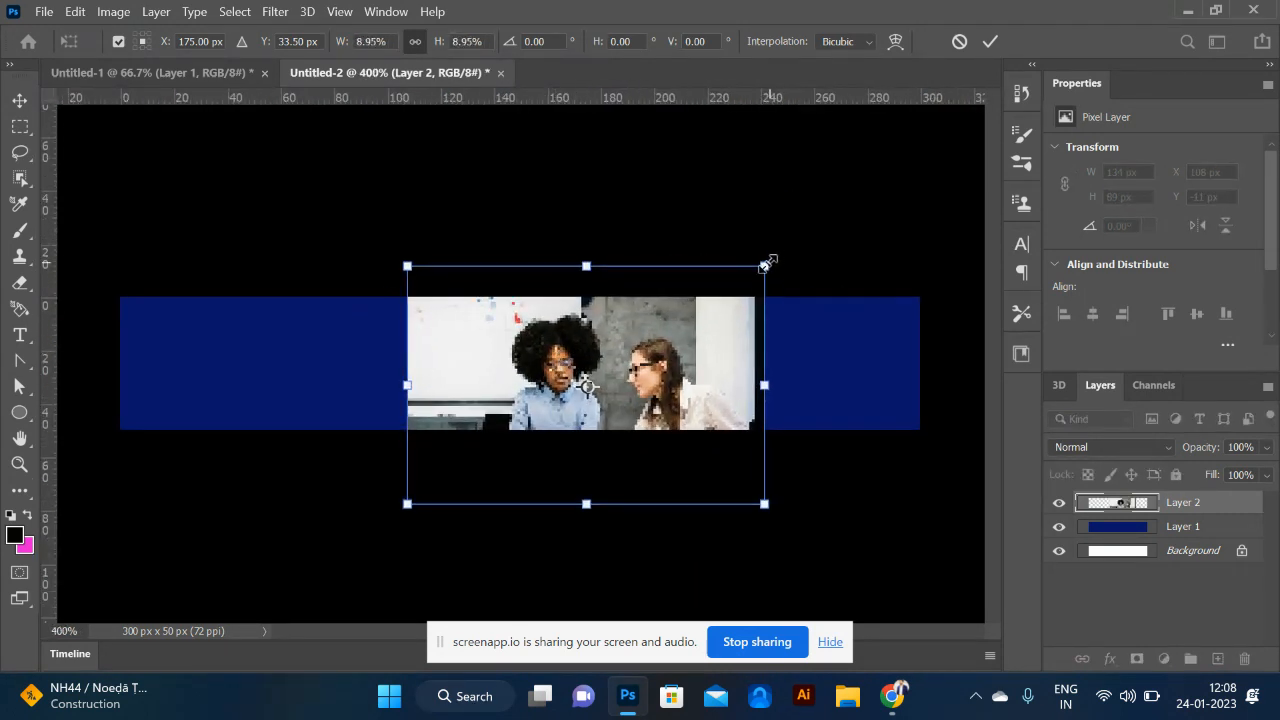
drag(765, 264, 734, 287)
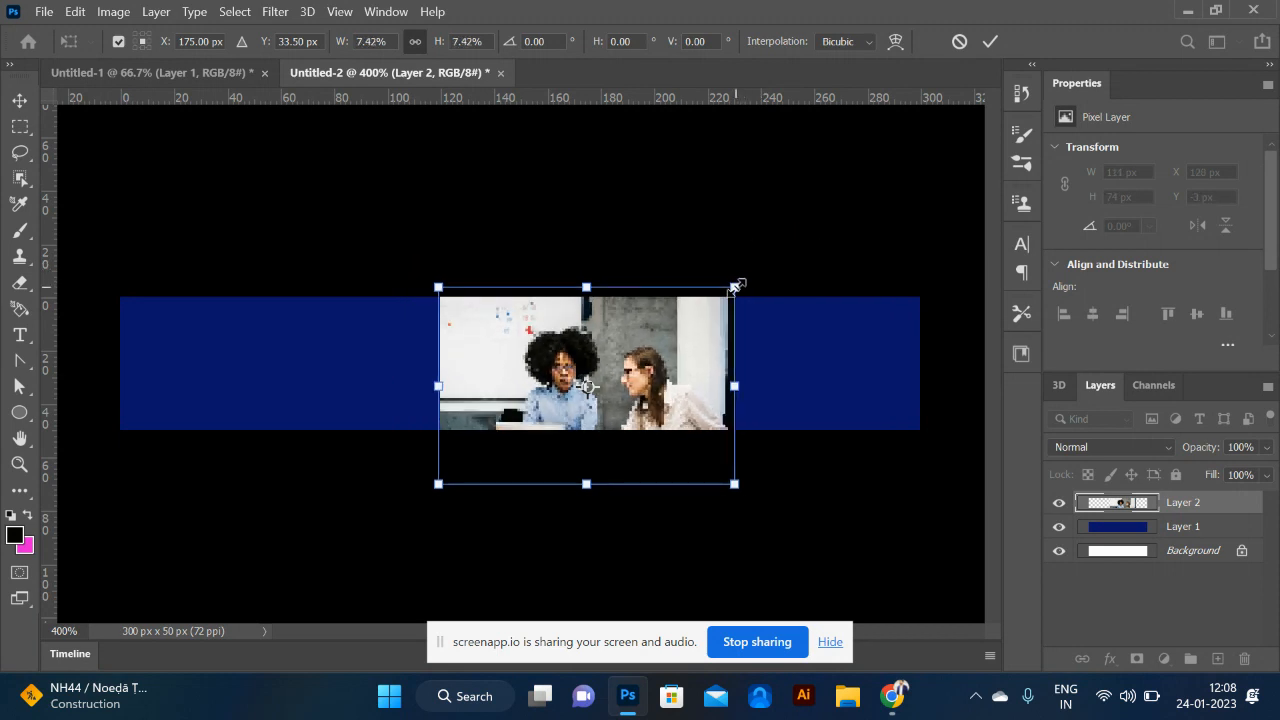
drag(688, 369, 359, 348)
key(Return)
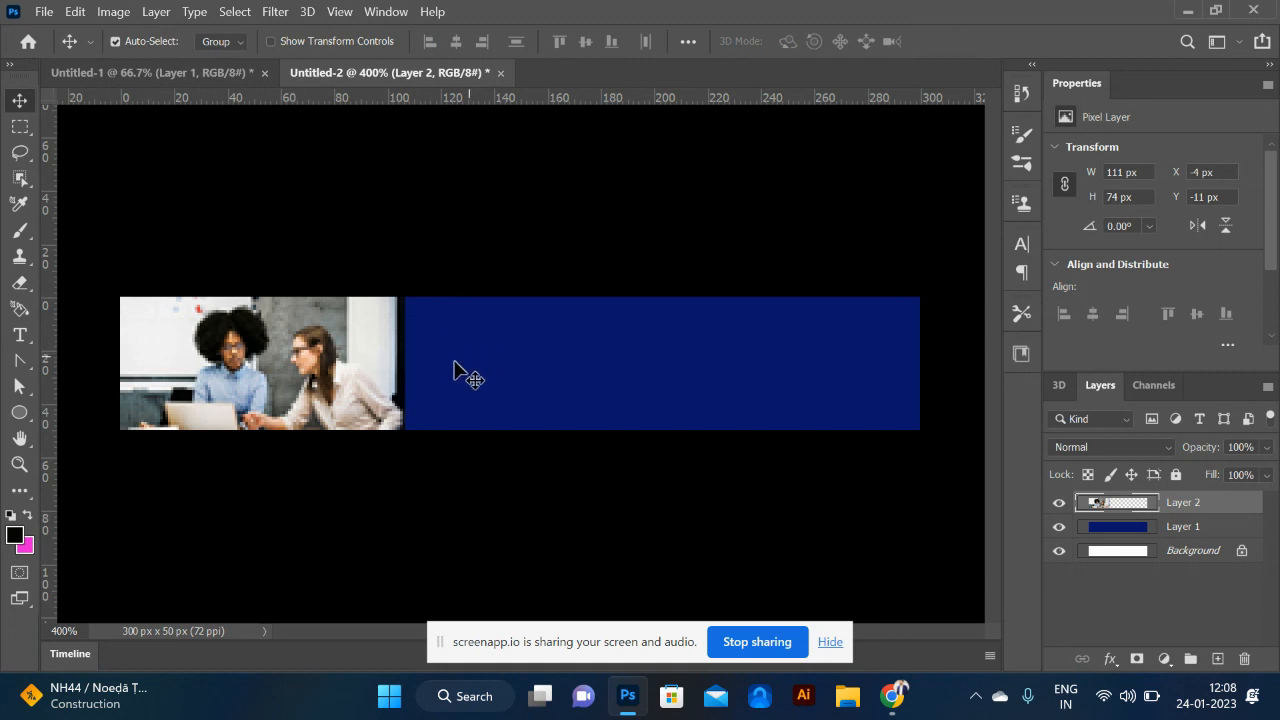
key(ctrl+z)
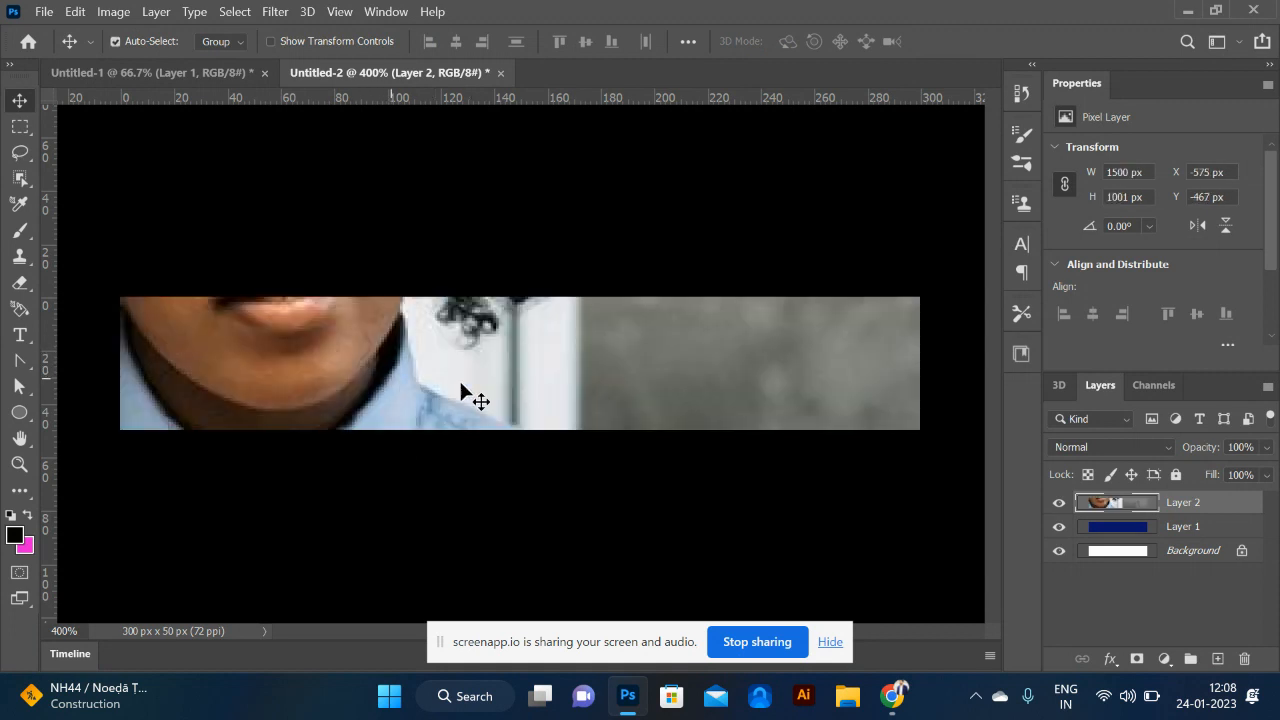
- Convert the photo layer in the 300 x 50 px banner to a smart object
right_click(1223, 507)
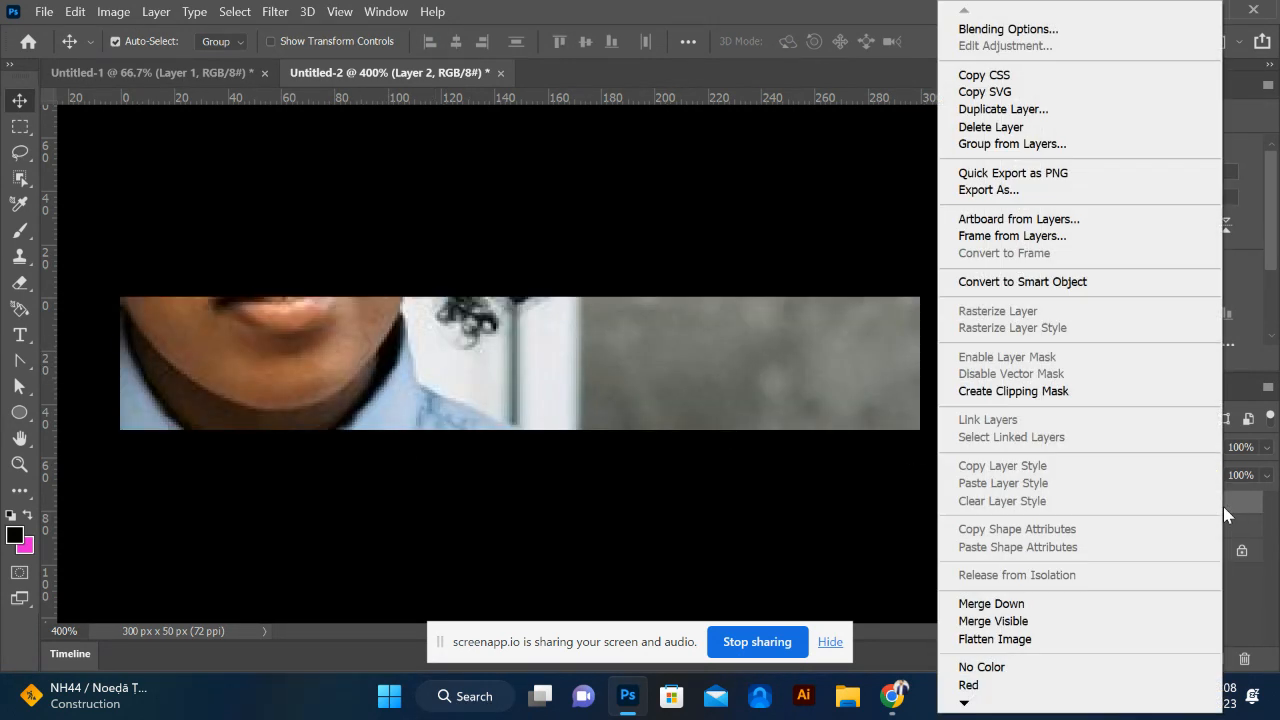
click(1080, 289)
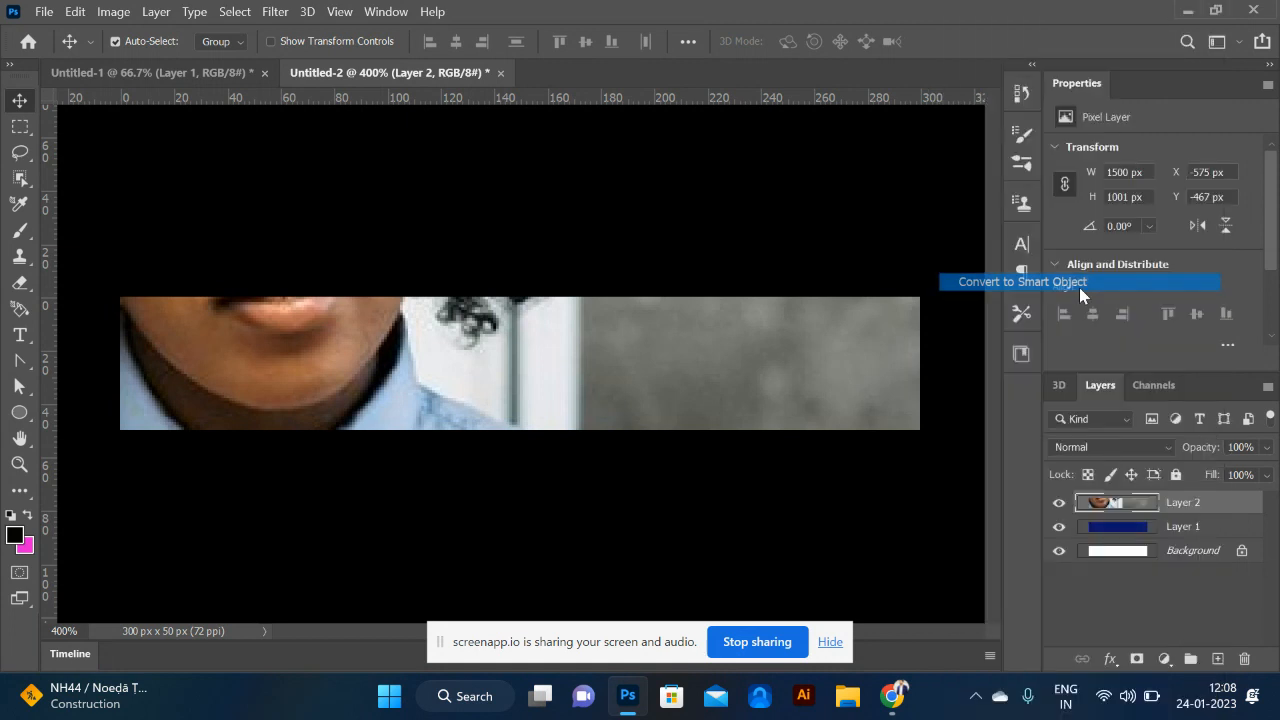
key(ctrl)
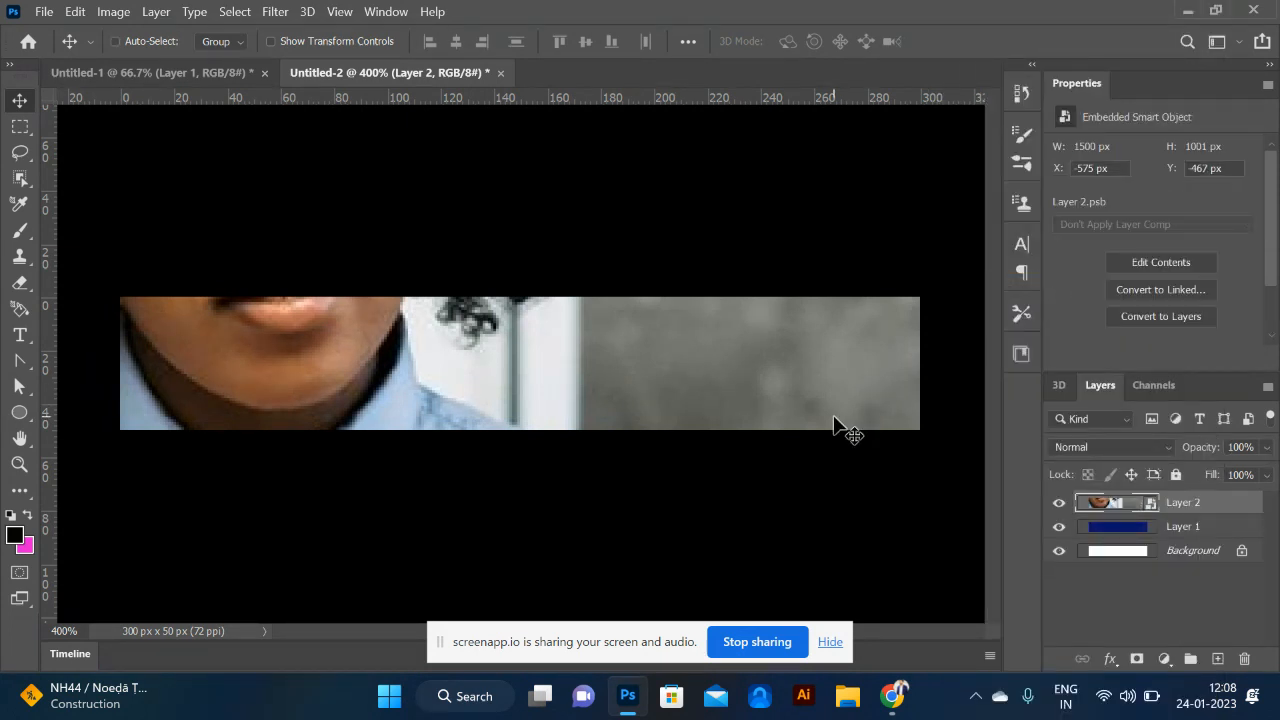
- Scale the smart-object photo down proportionally to about 80 x 53 px
key(ctrl+t)
key(ctrl+minus)
key(ctrl+minus)
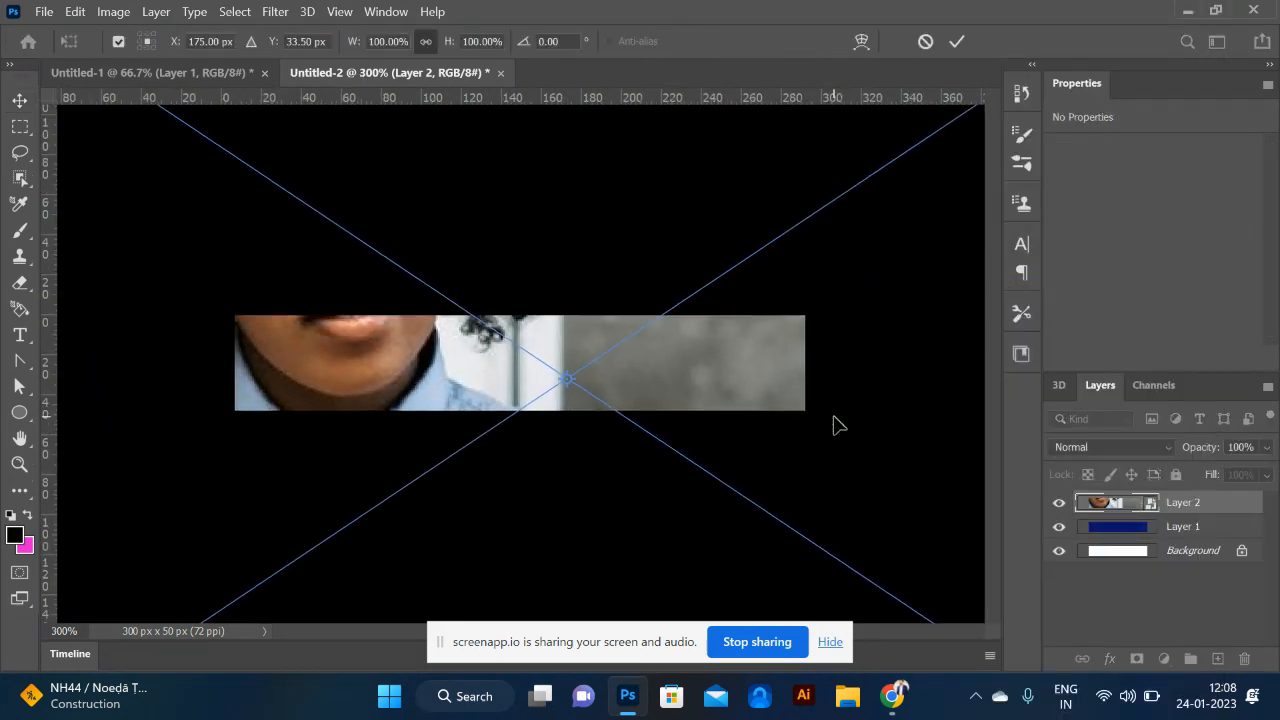
key(ctrl+minus)
key(ctrl+minus)
key(ctrl+minus)
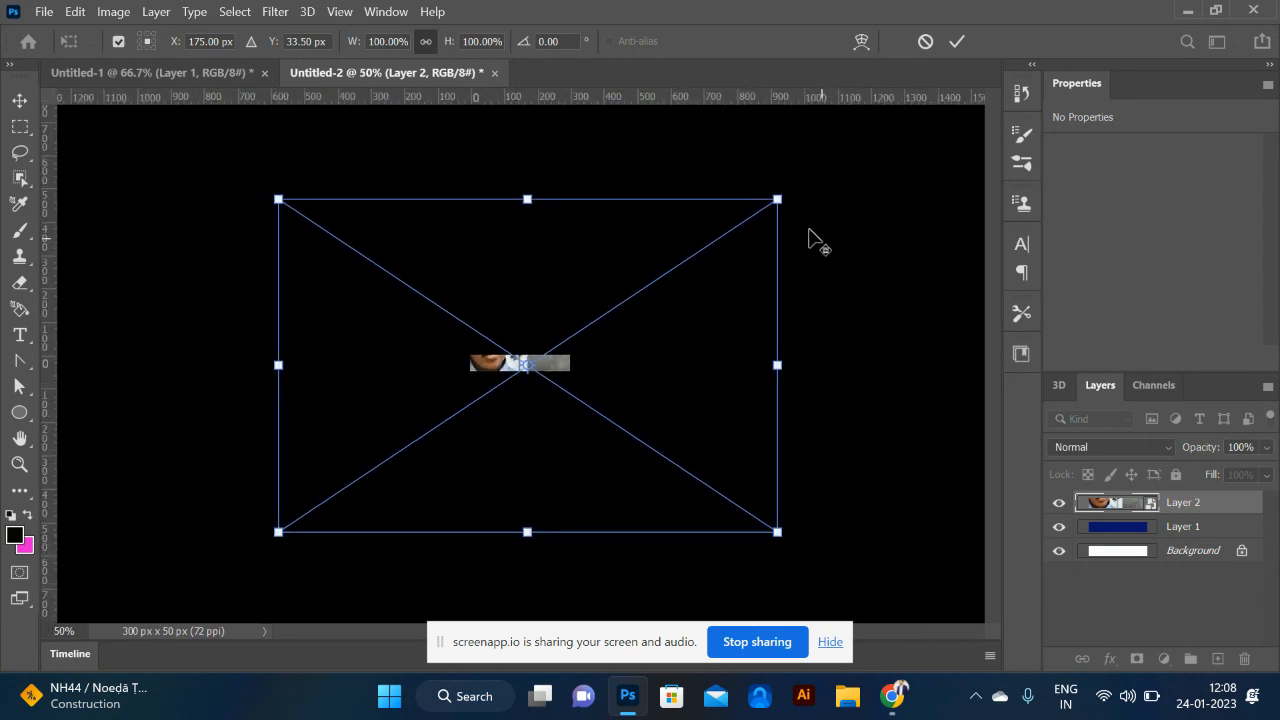
drag(777, 201, 545, 356)
key(Return)
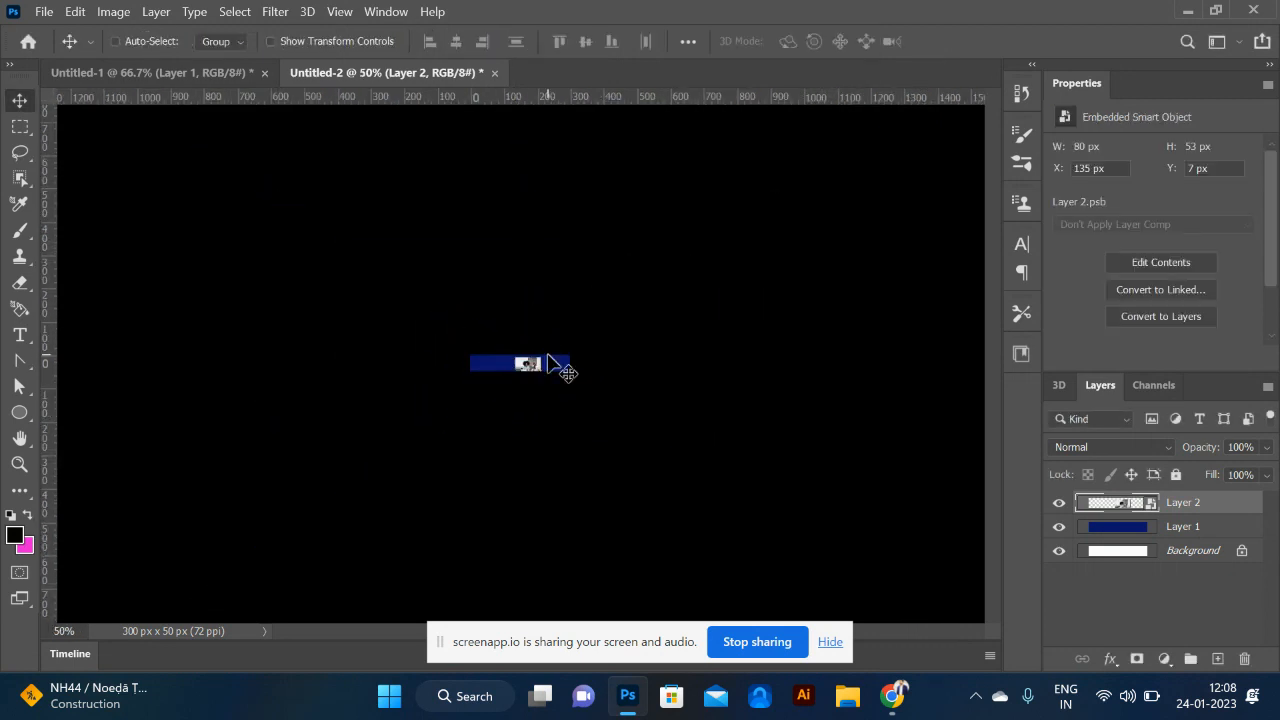
- Move the photo near the left end of the small banner, at about X 12 px, Y -2 px
key(ctrl+plus)
key(ctrl+plus)
key(ctrl+plus)
key(ctrl+plus)
key(ctrl+plus)
key(ctrl+plus)
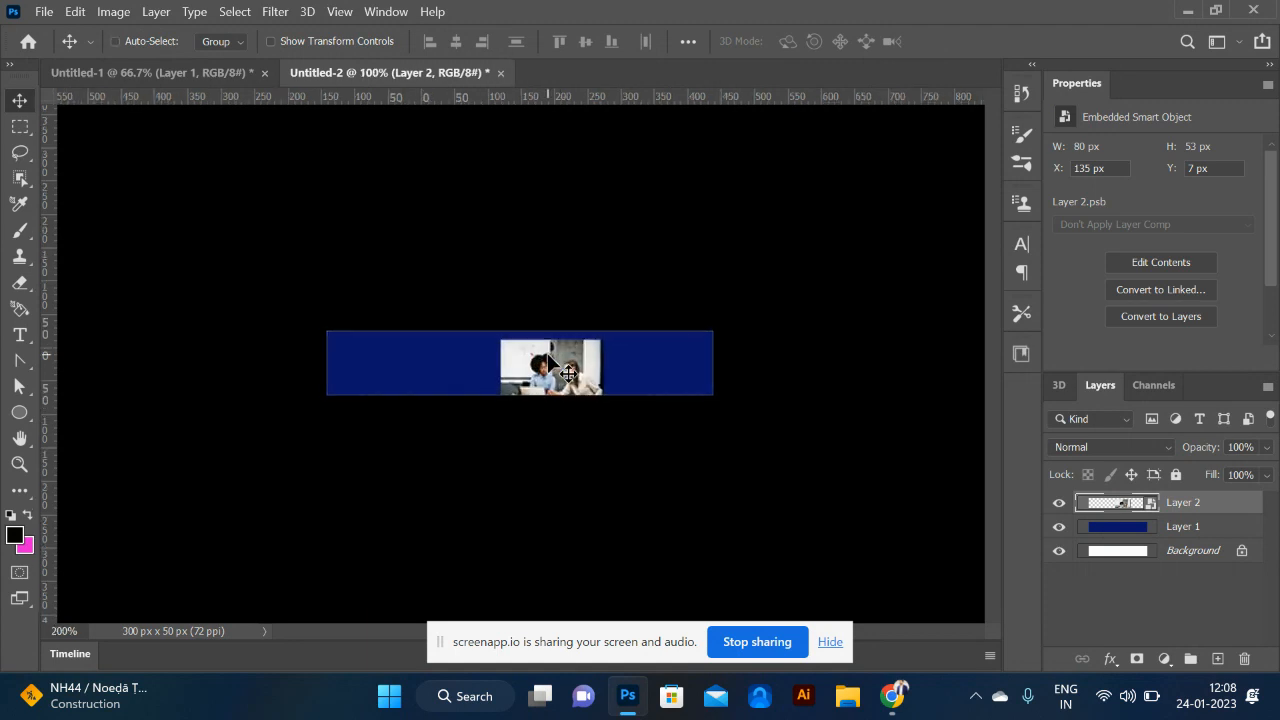
drag(675, 390, 264, 360)
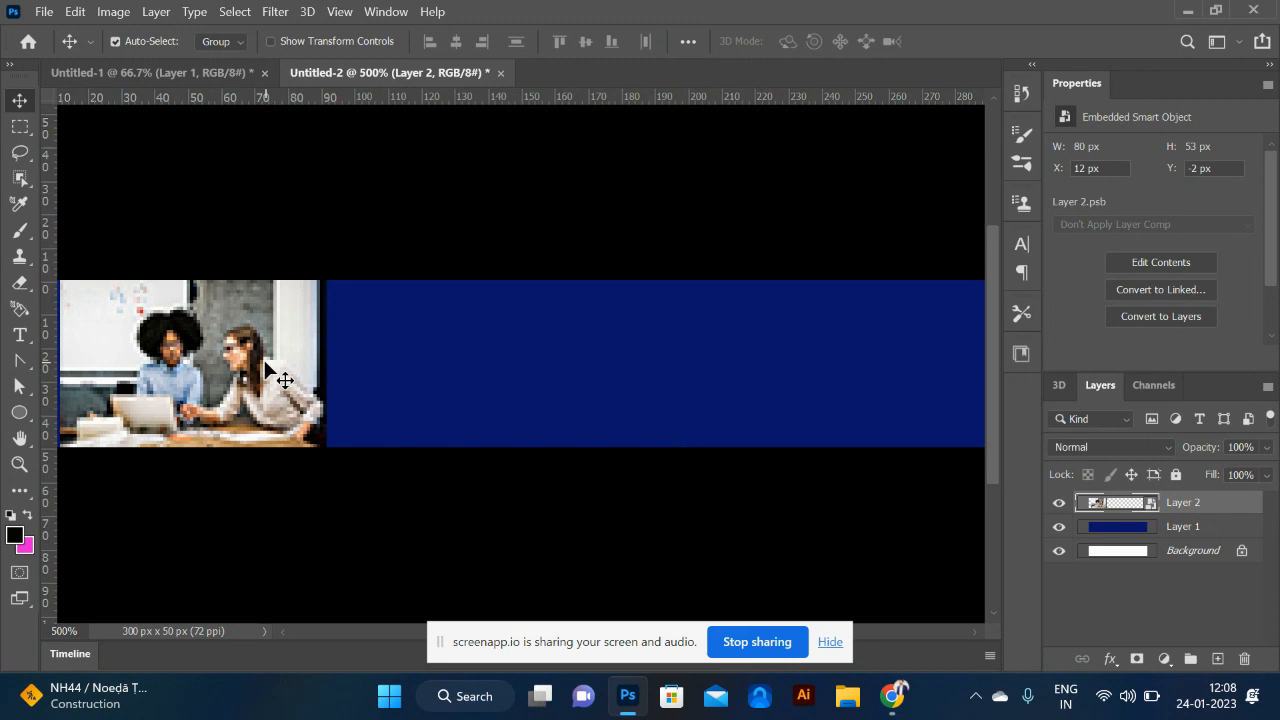
scroll(264, 360, right, 2)
scroll(264, 360, left, 2)
scroll(340, 333, left, 1)
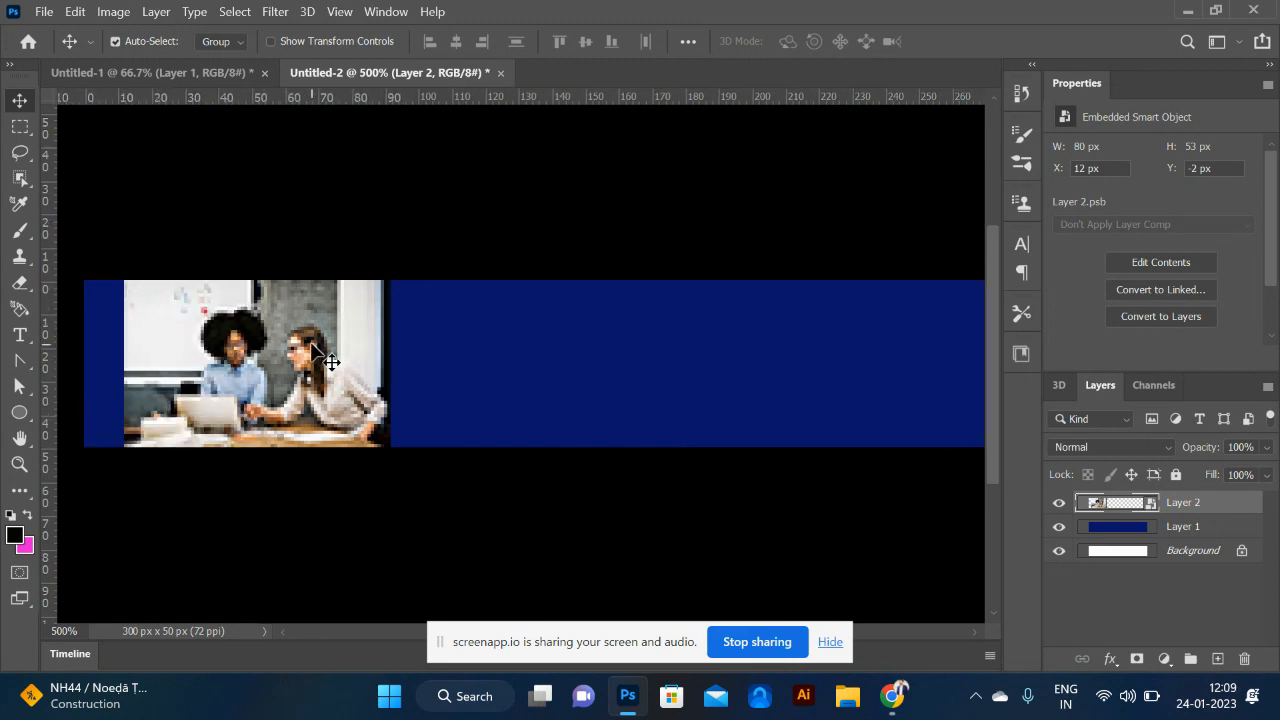
- Scale the smart-object photo in the small banner up proportionally from its centre to about 114 x 77 px
key(ctrl+t)
drag(389, 277, 450, 234)
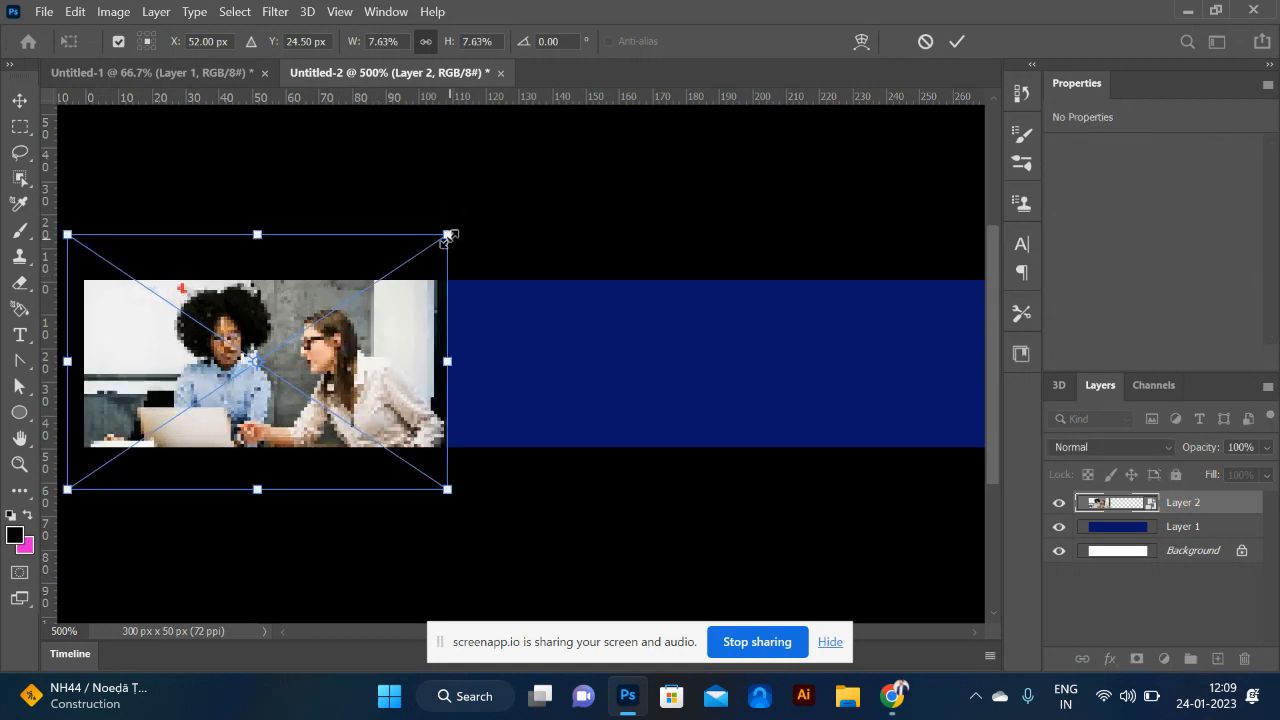
key(Return)
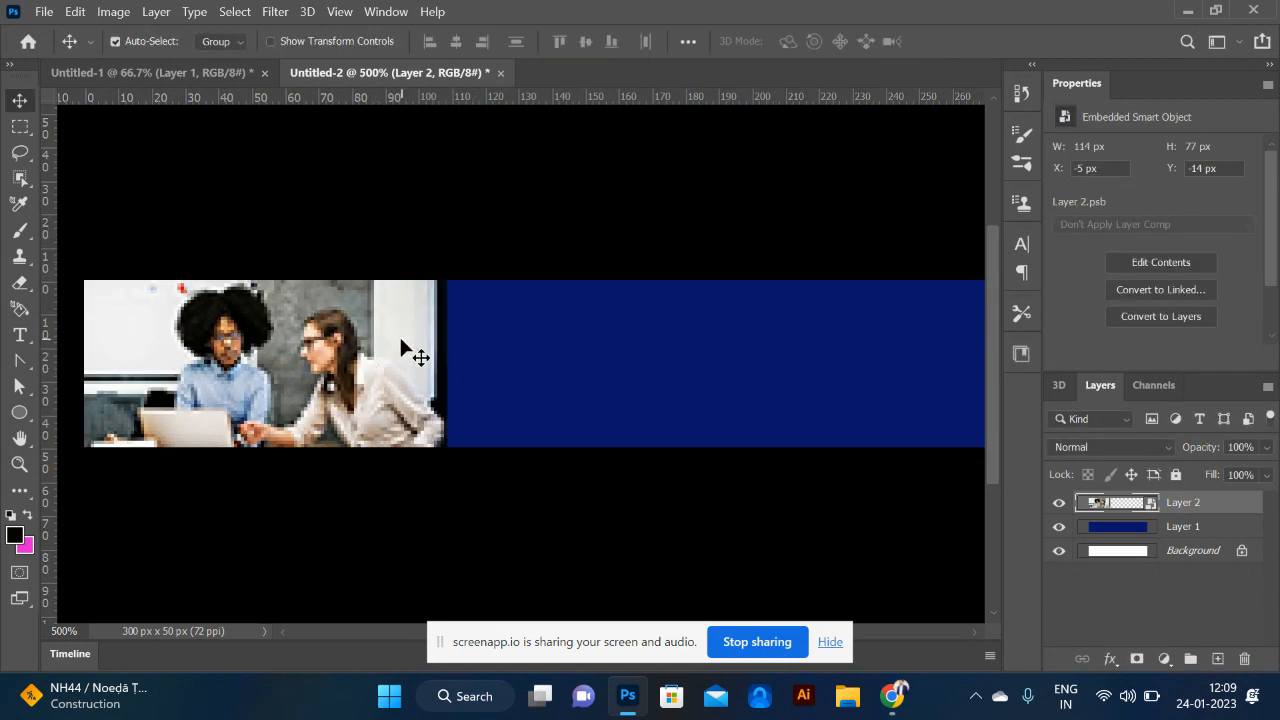
- Copy the yellow pointed shape from the 1080 x 1080 px design into the 300 x 50 px banner
scroll(401, 345, right, 1)
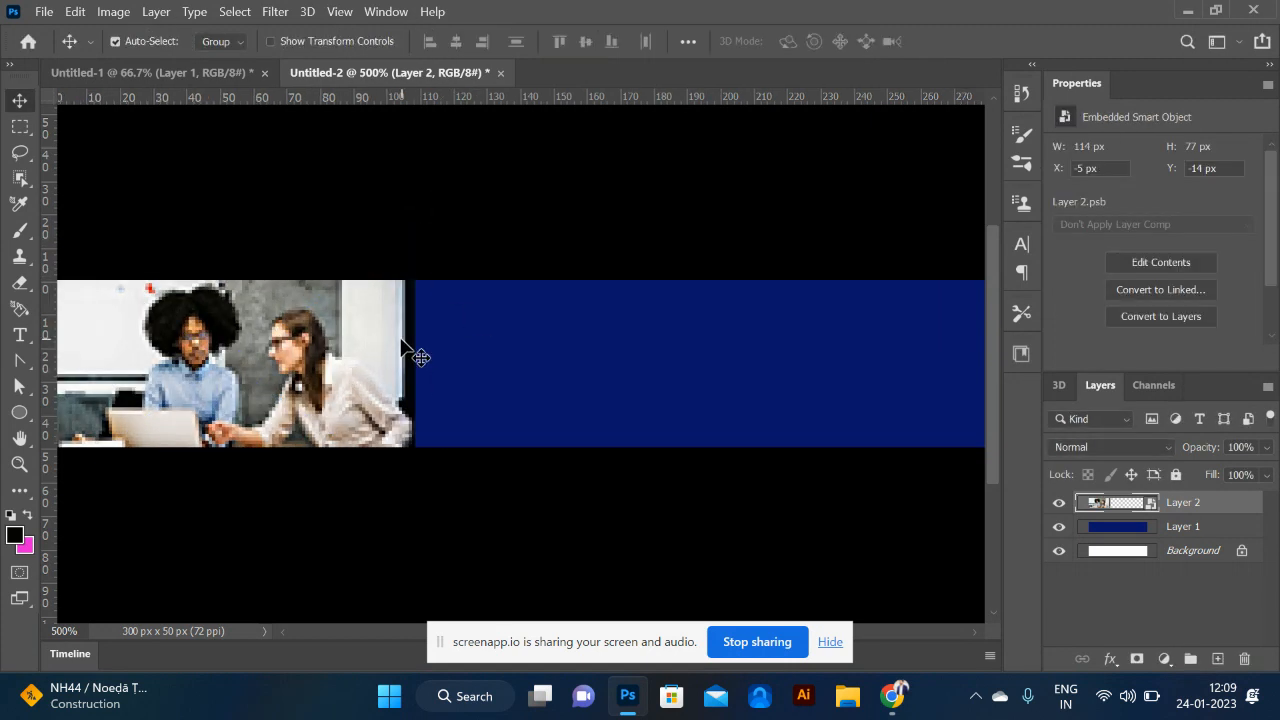
click(179, 75)
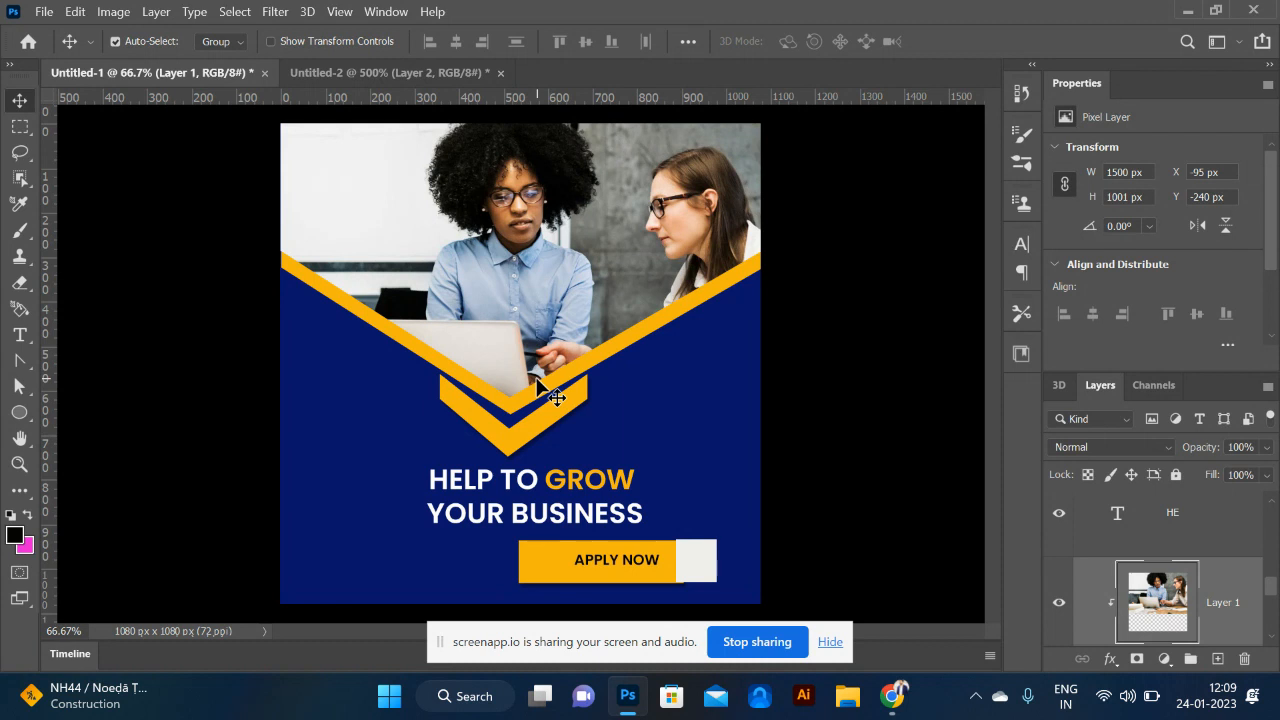
click(512, 408)
drag(512, 406, 463, 148)
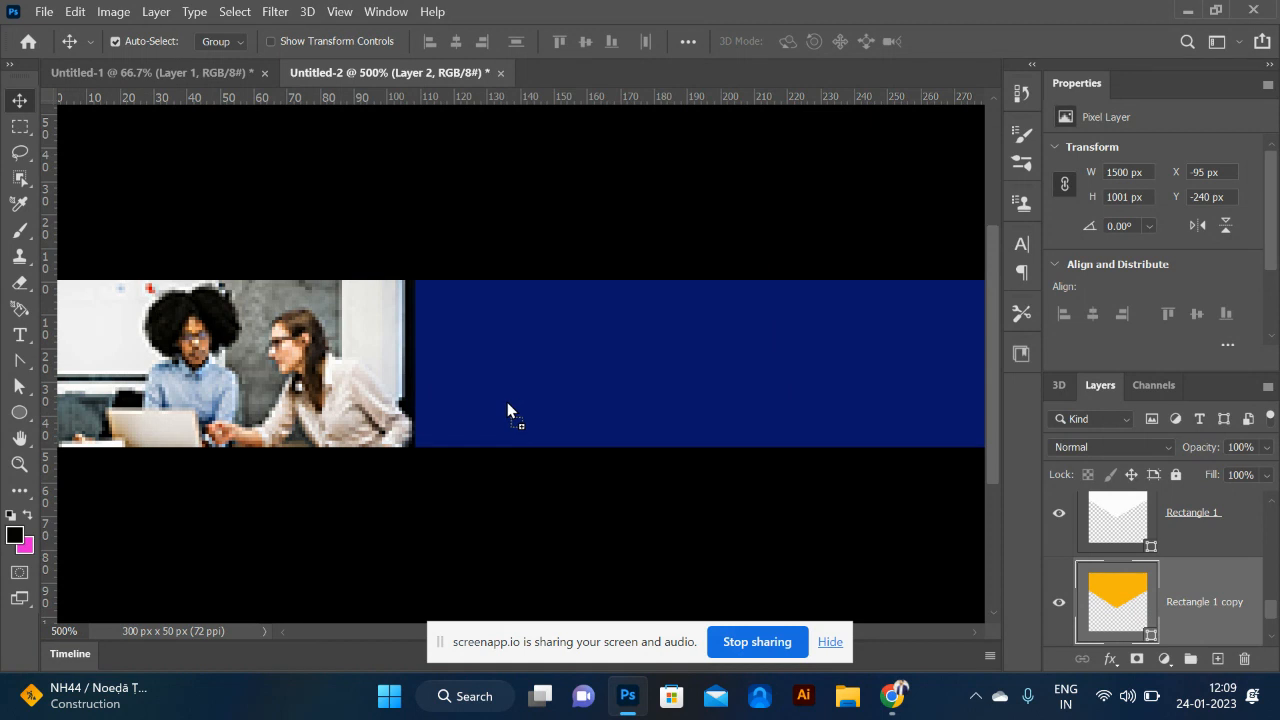
drag(507, 404, 505, 400)
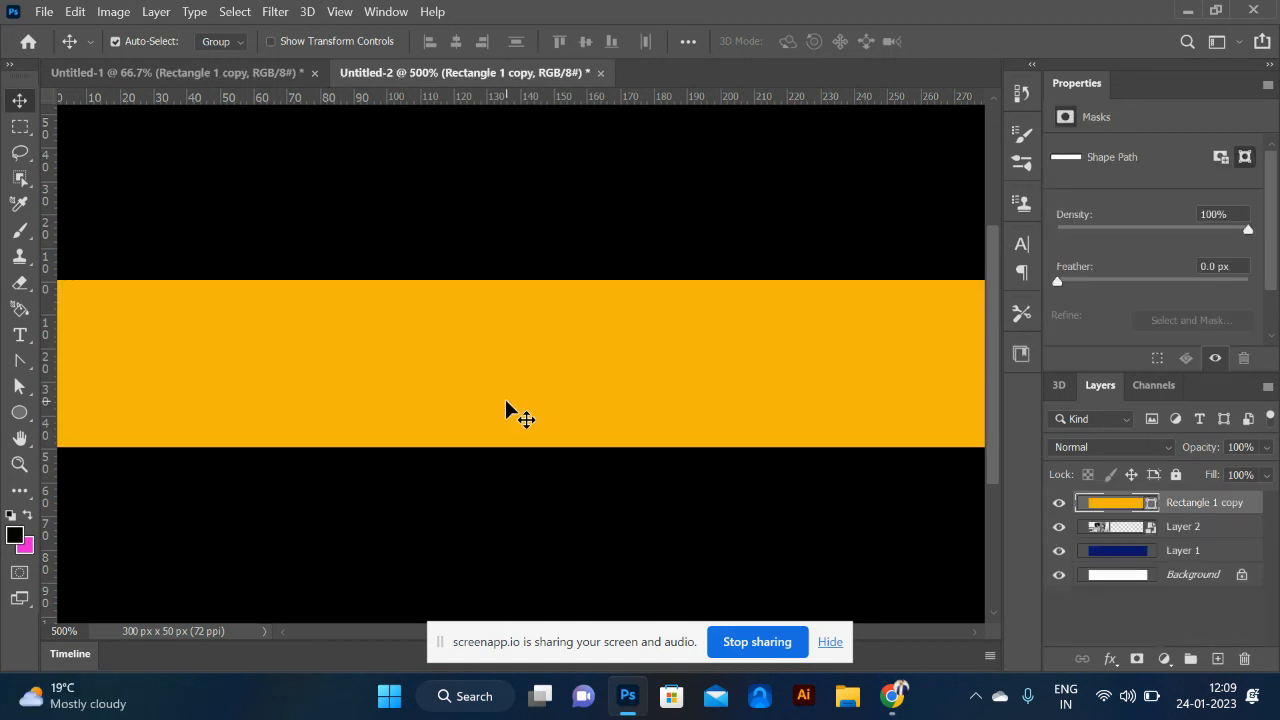
- Scale the yellow shape down to 9.12% and rotate it -90° over the photo, centred at about X 60.75 px, Y 28 px
key(ctrl+t)
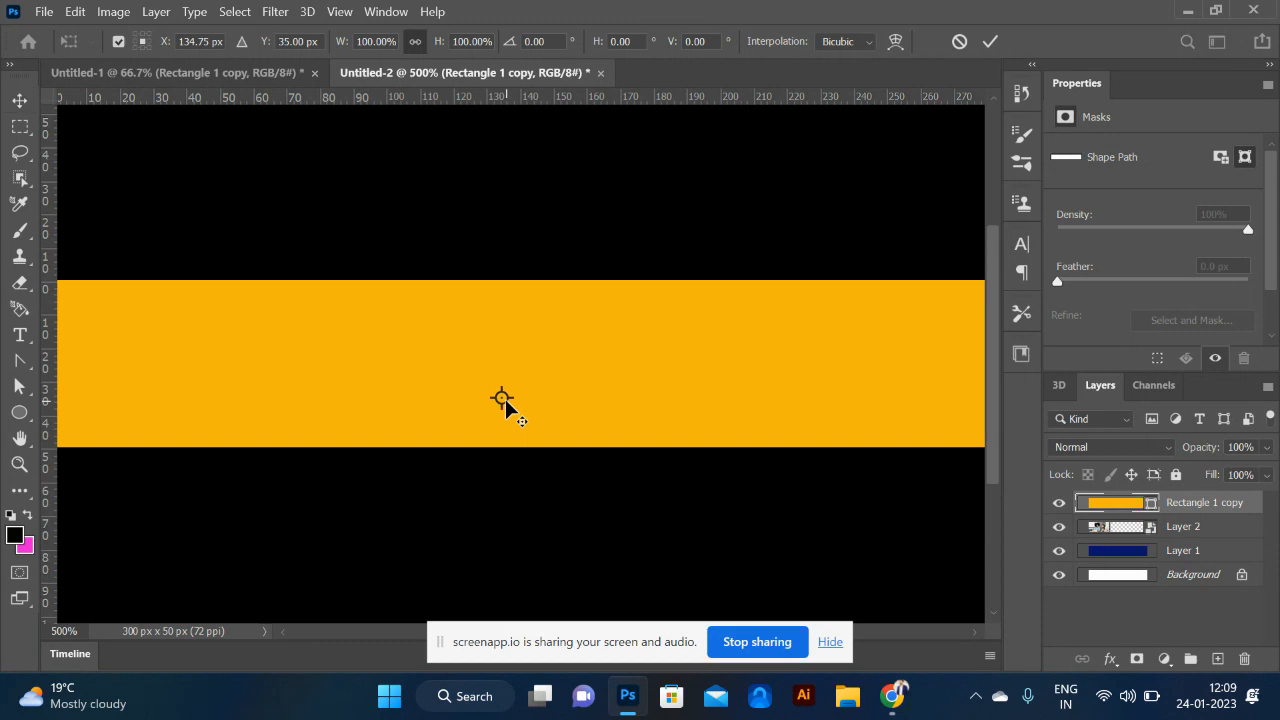
key(ctrl+minus)
key(ctrl+minus)
key(ctrl+minus)
key(ctrl+minus)
key(ctrl+minus)
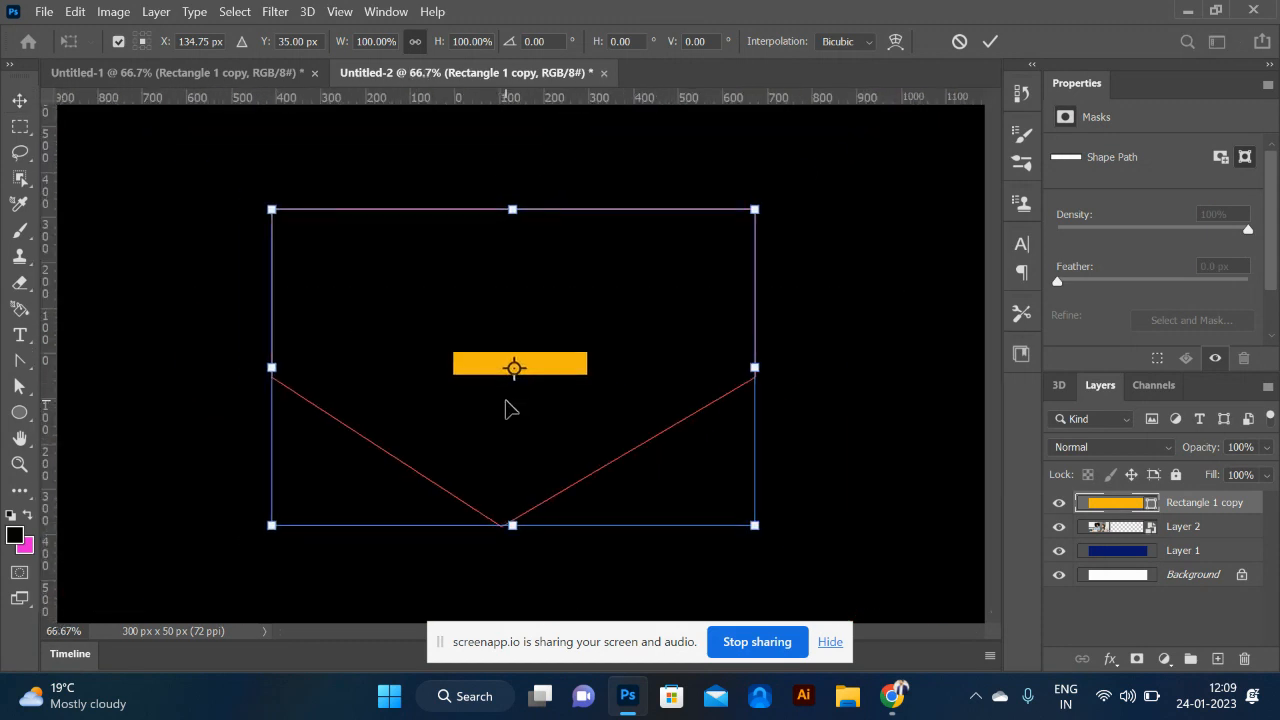
drag(754, 208, 534, 353)
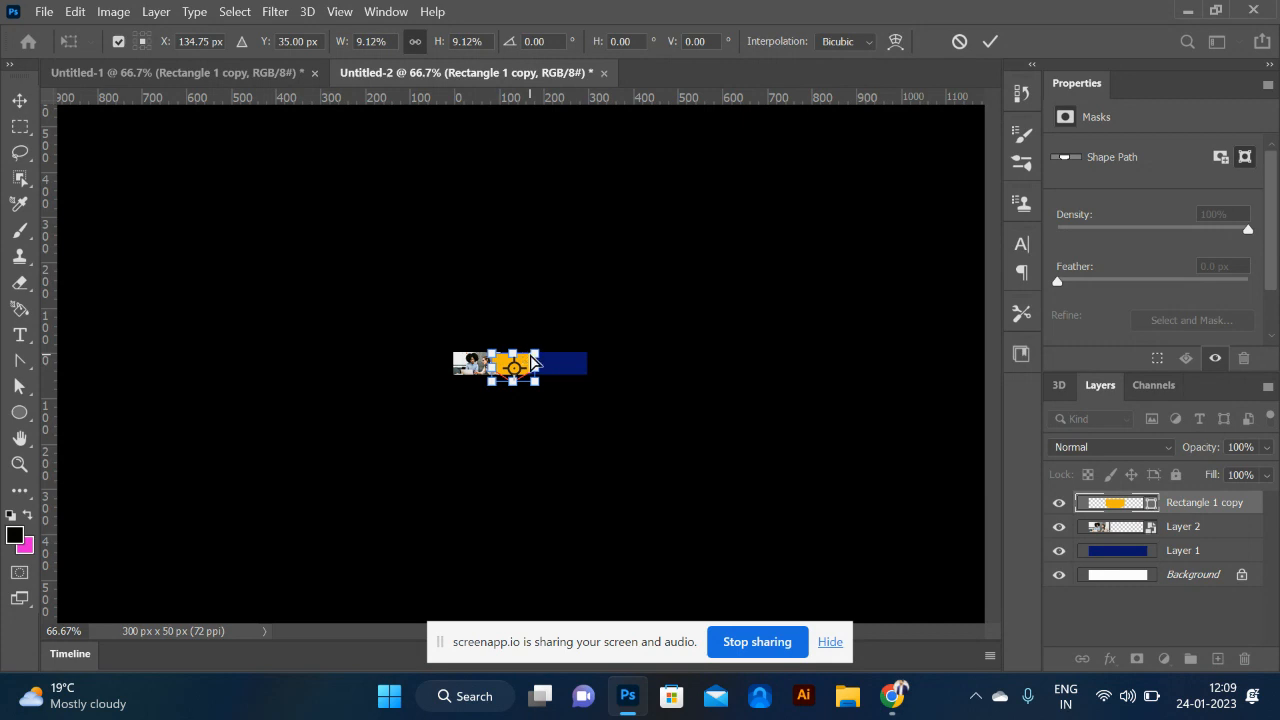
scroll(530, 360, up, 5)
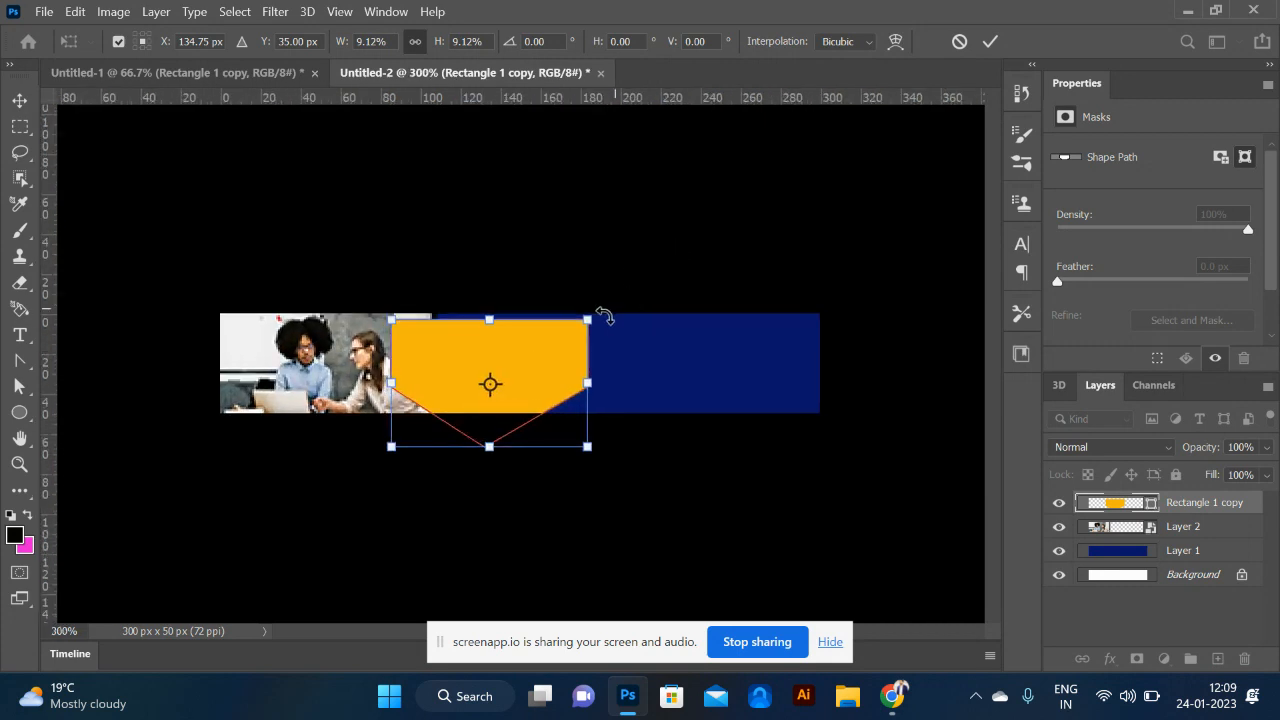
drag(602, 316, 290, 337)
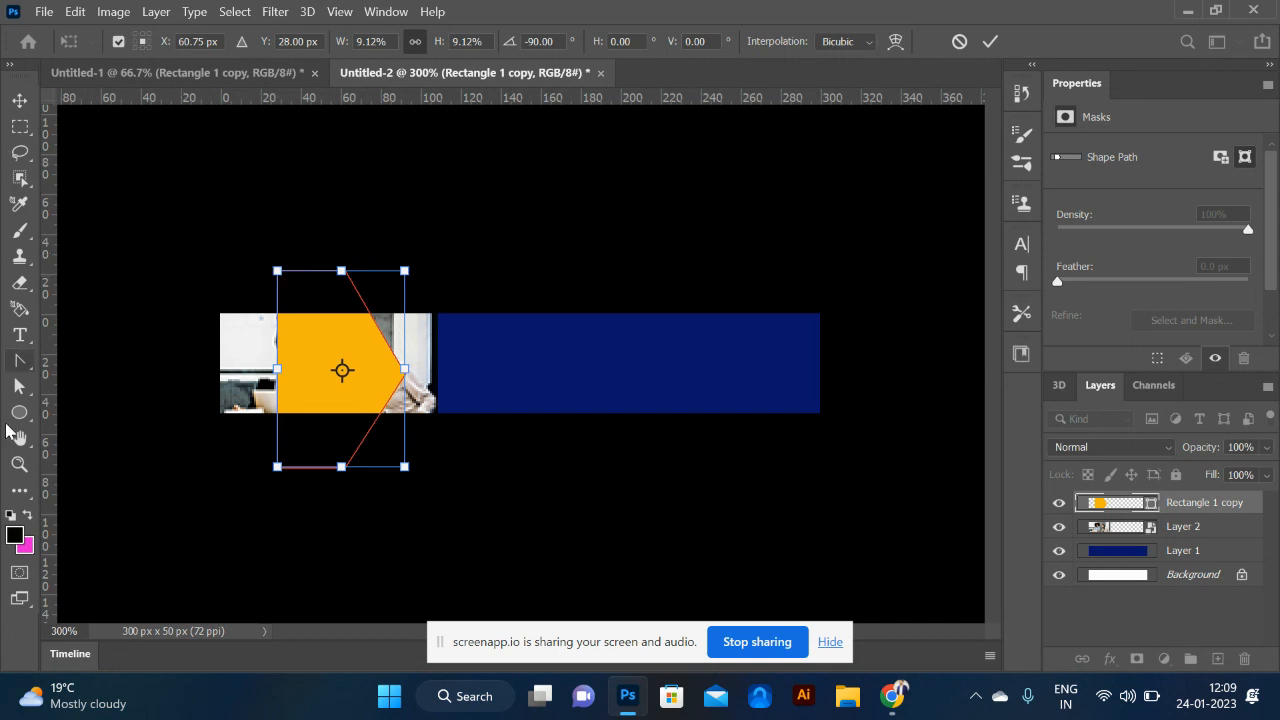
- Extend the yellow shape past the banner's left end by moving its two left anchor points 40 px left
right_click(24, 387)
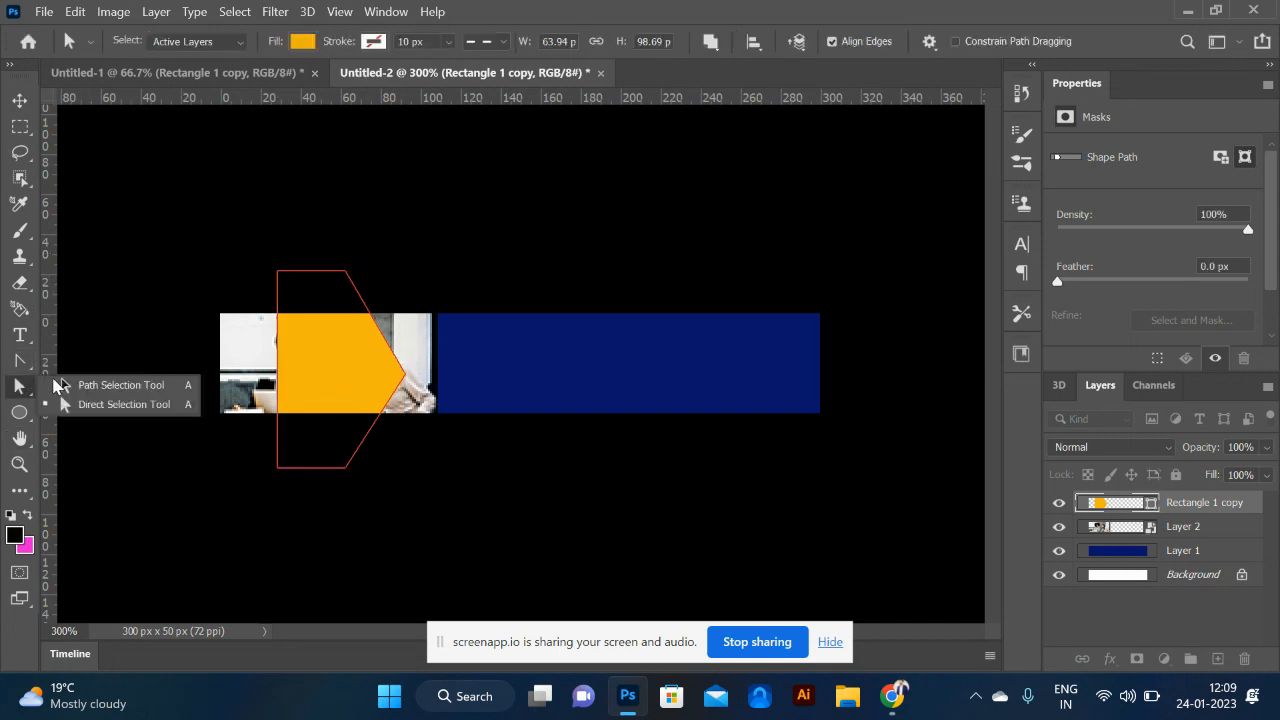
drag(263, 263, 297, 318)
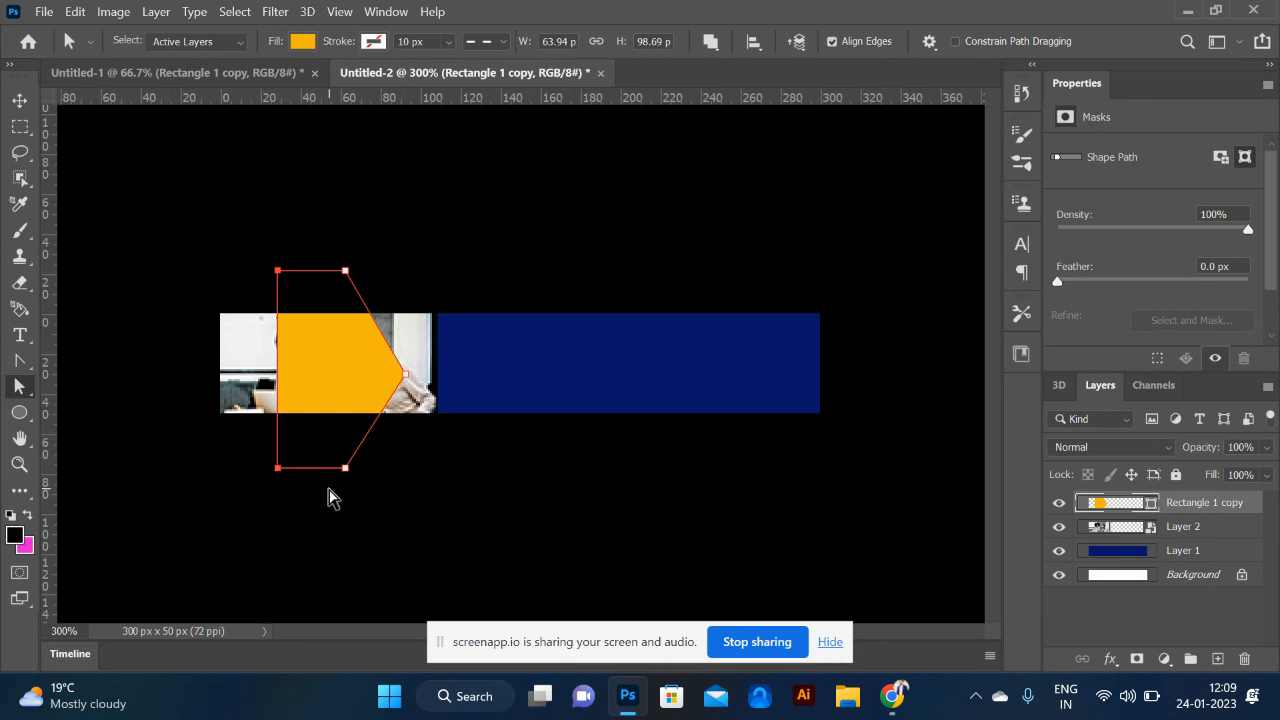
key(shift+Left)
key(shift+Left)
key(shift+Left)
key(shift+Left)
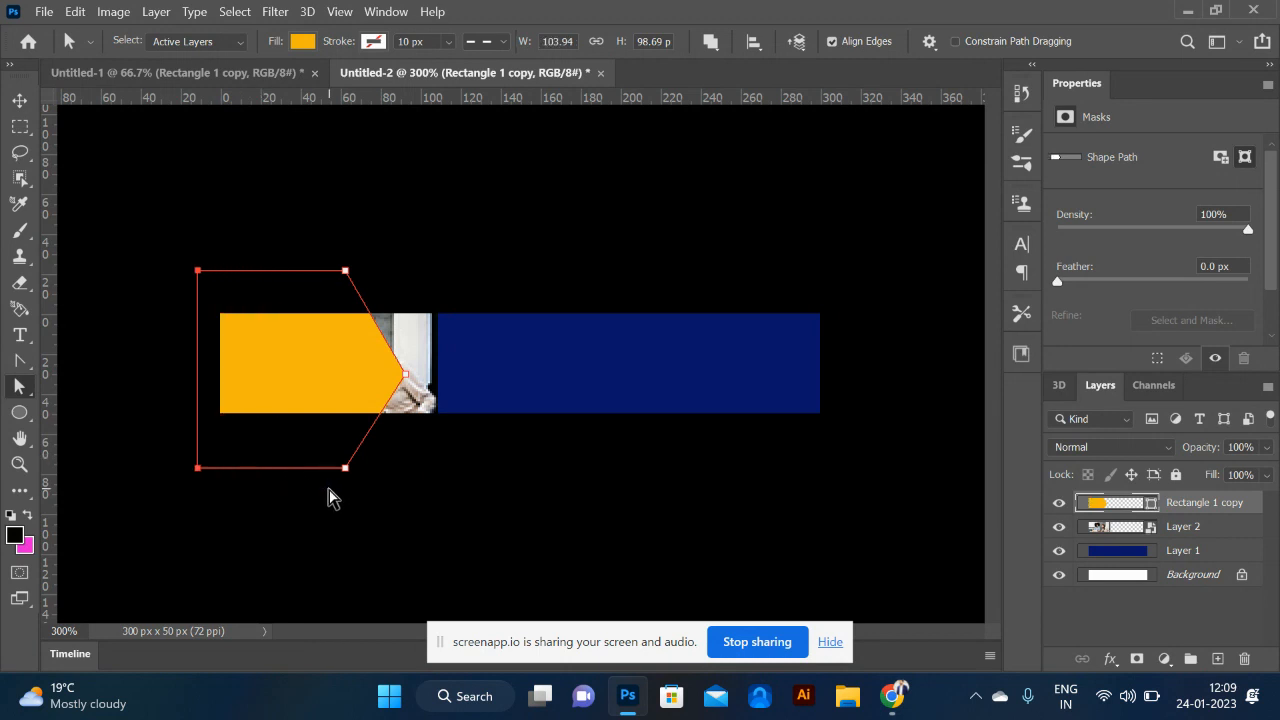
- Place the yellow shape's layer beneath the photo and clip the photo to it
click(21, 102)
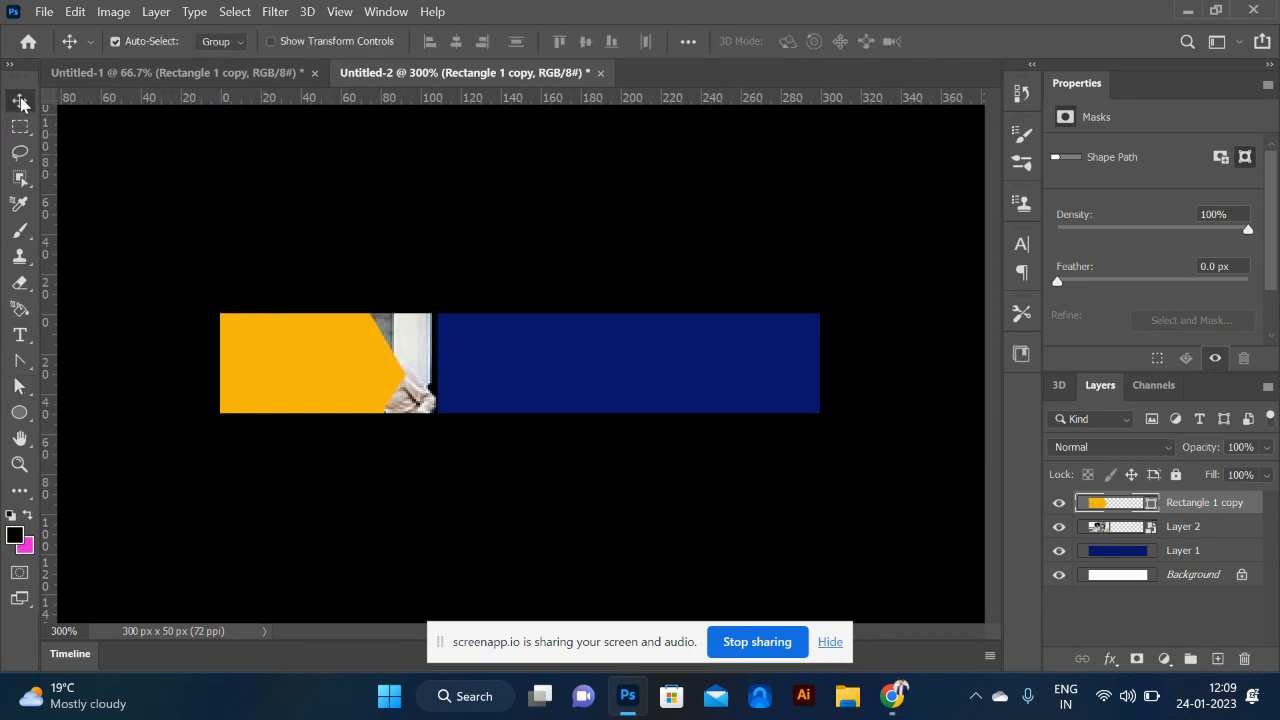
drag(1237, 510, 1235, 548)
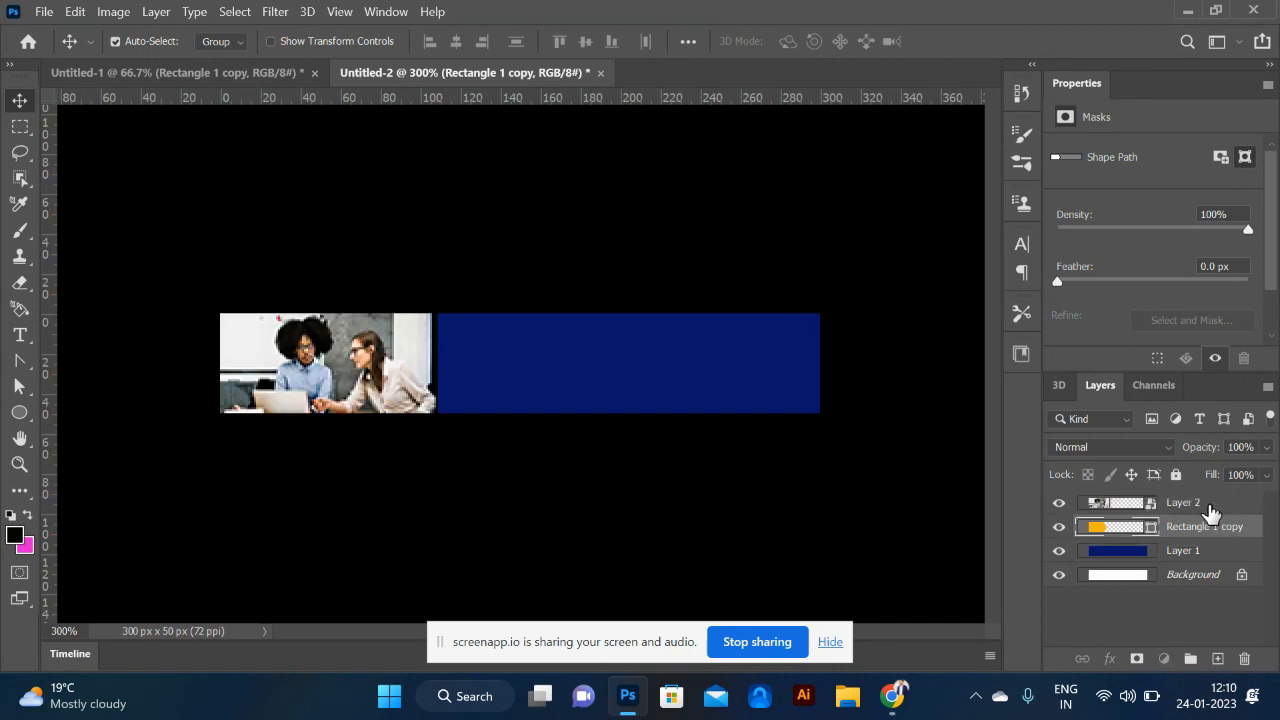
click(1211, 512)
right_click(1211, 512)
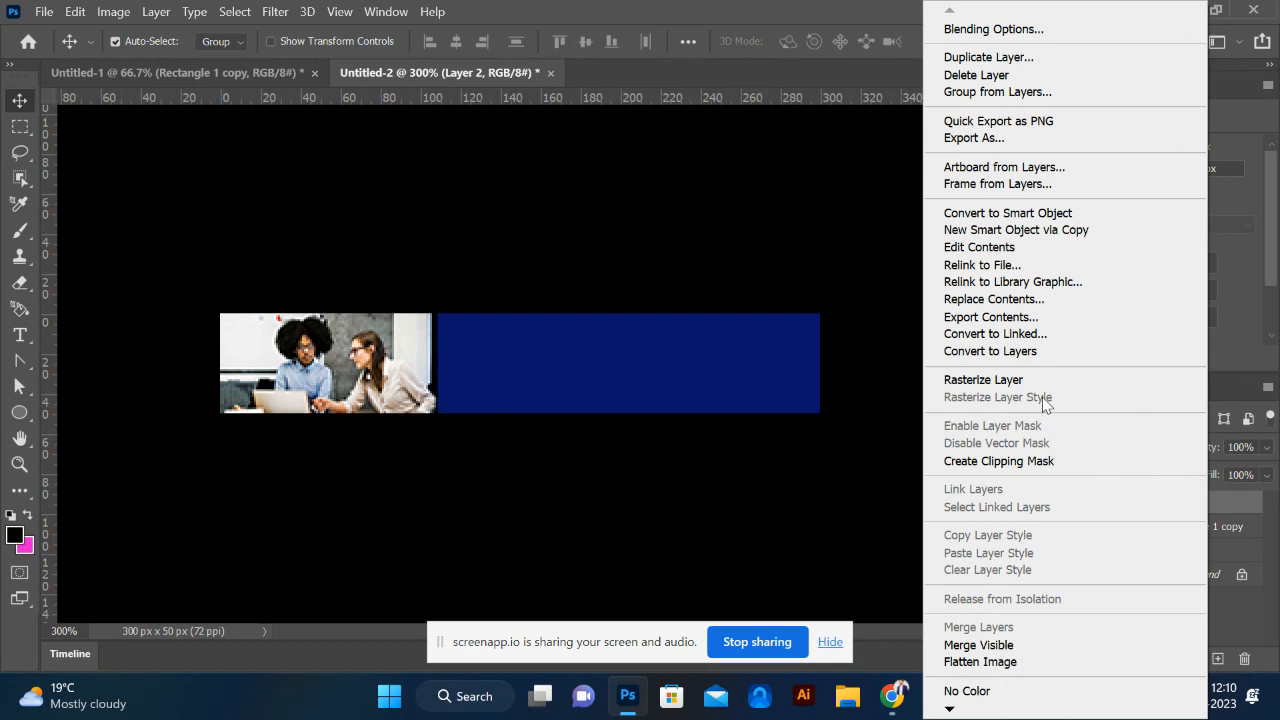
click(1020, 461)
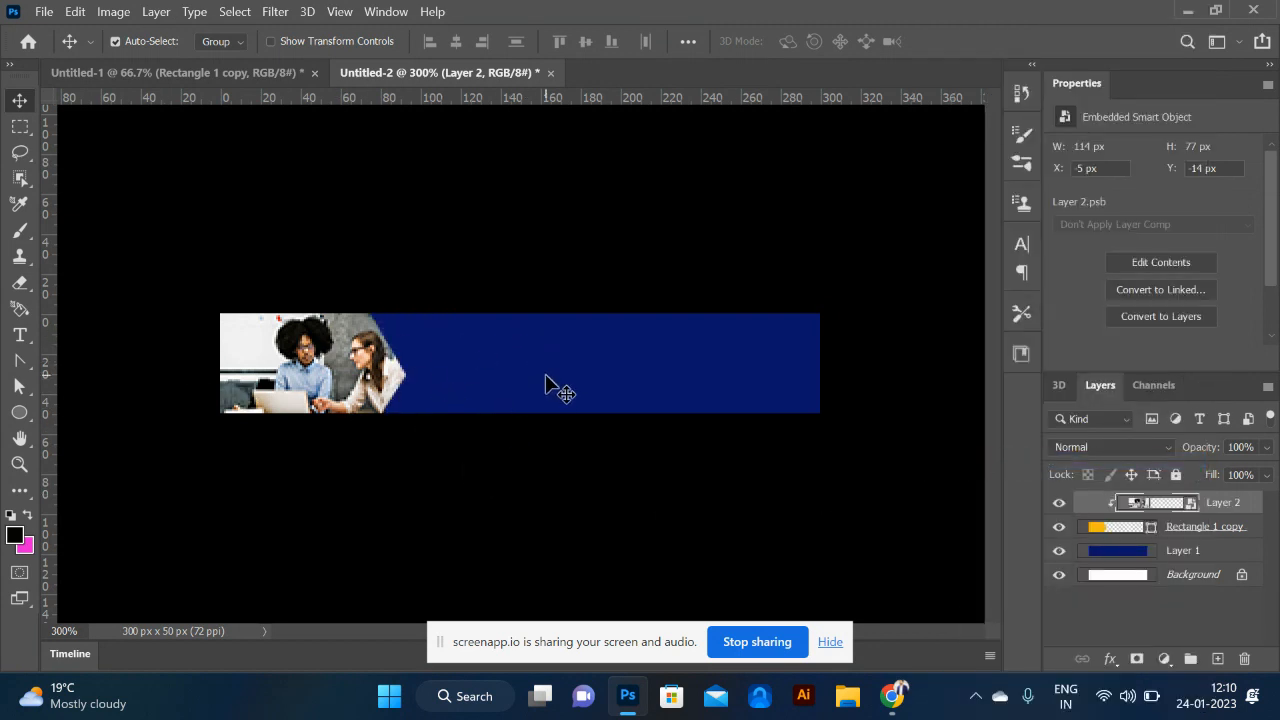
- Select the photo and its yellow clipping shape together and shift both up about 5 px
click(1174, 529)
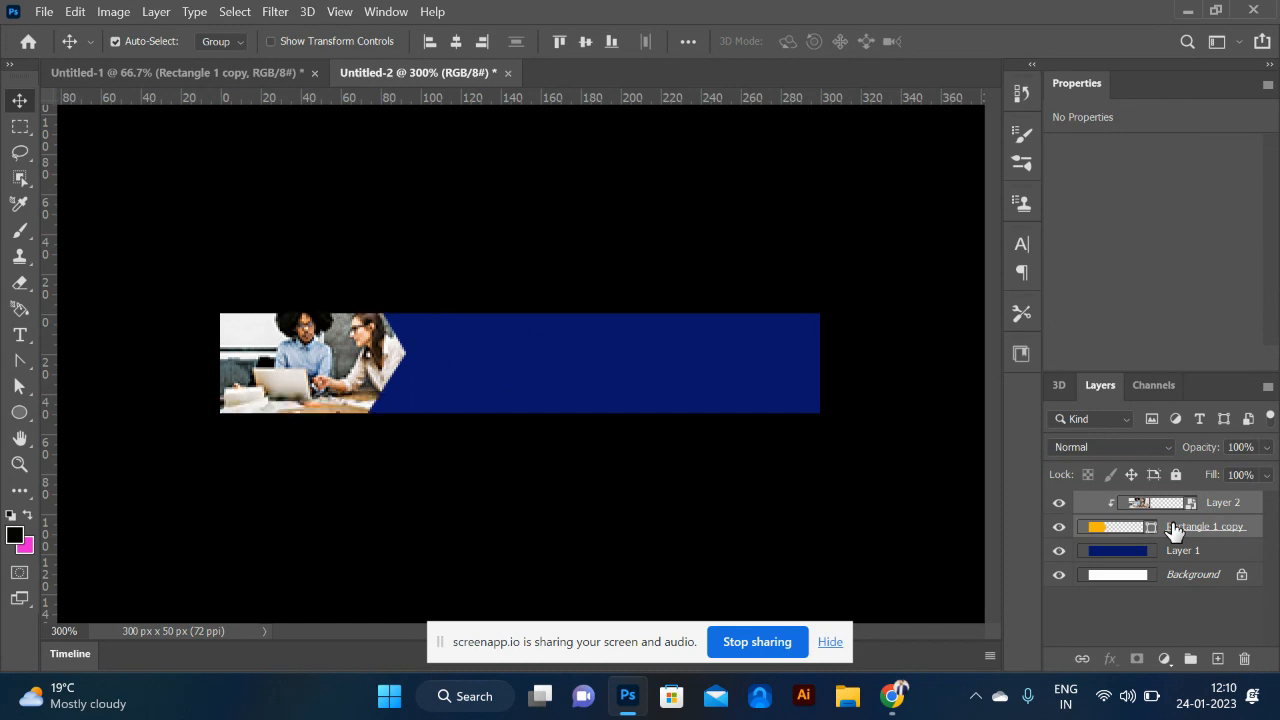
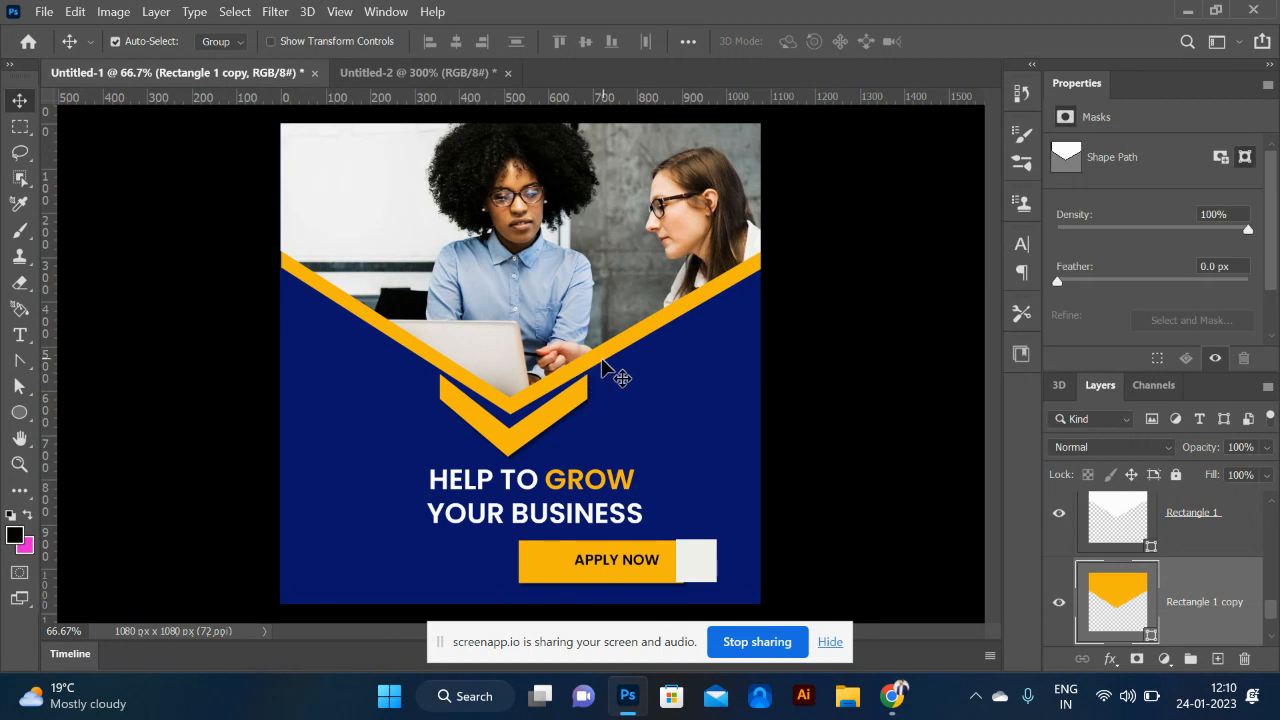
- Bring another copy of the yellow pointed shape from the 1080 x 1080 px design into the small banner and start free-transforming it
drag(606, 368, 417, 362)
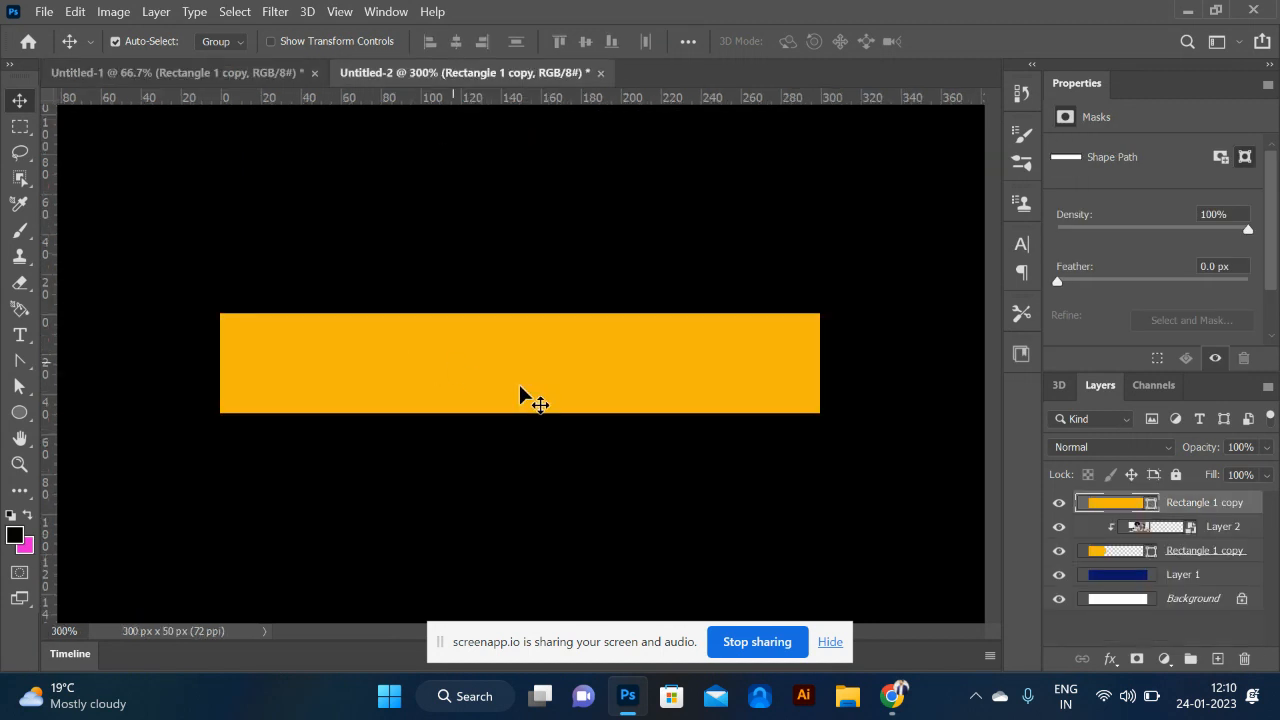
key(ctrl+t)
key(ctrl+minus)
key(ctrl+minus)
key(ctrl+minus)
key(ctrl+minus)
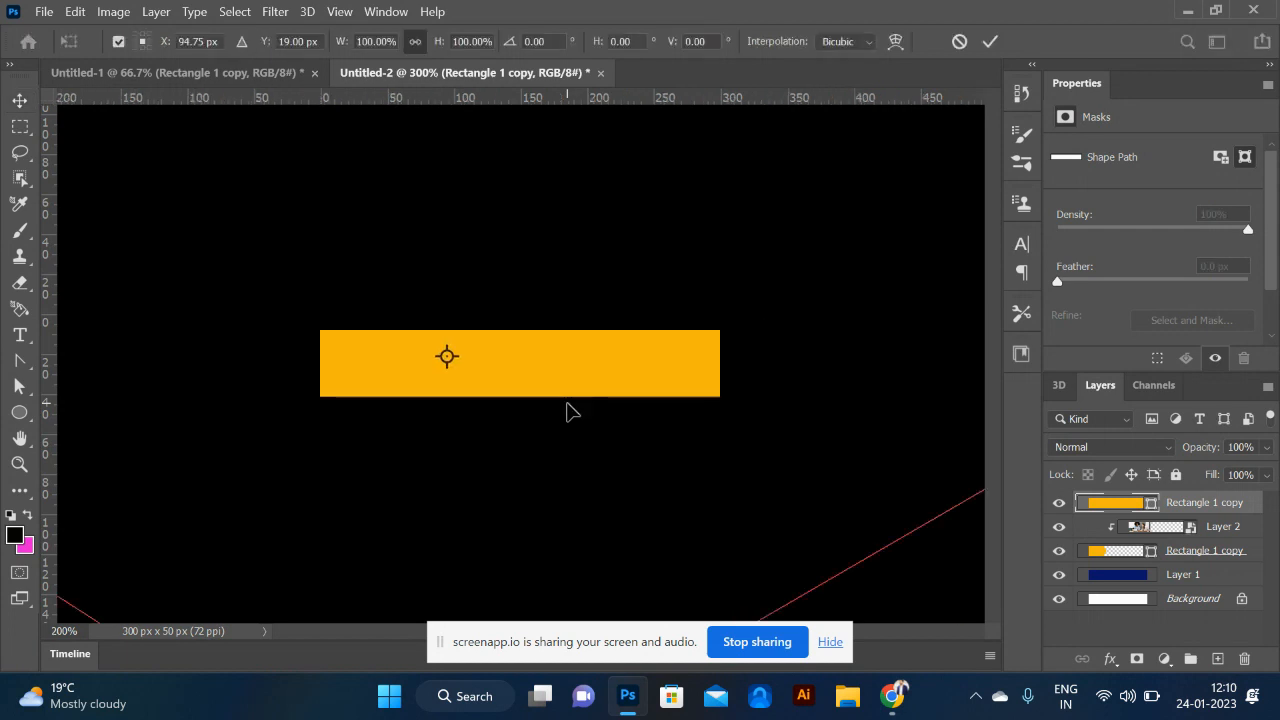
- Scale the copied yellow arrow shape down to slightly taller than the banner and move it left over the photo
drag(735, 201, 492, 335)
key(Return)
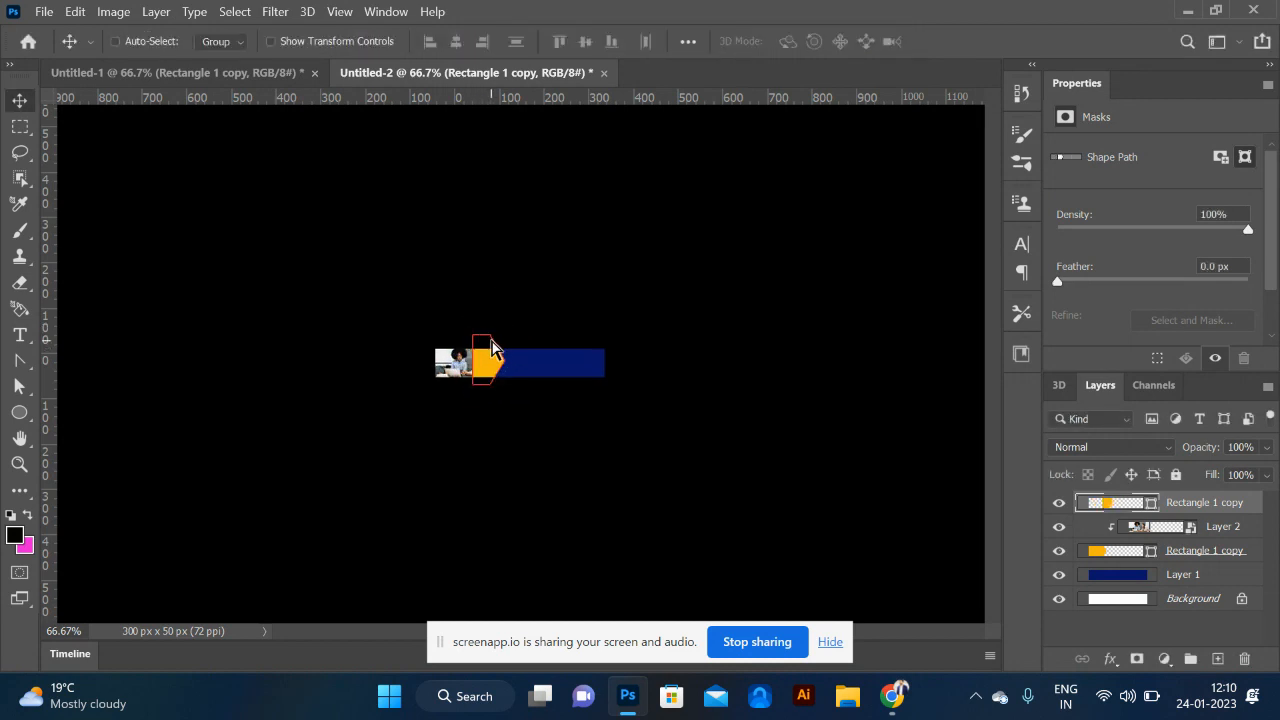
scroll(492, 350, up, 5)
key(shift+Left)
key(shift+Left)
key(shift+Left)
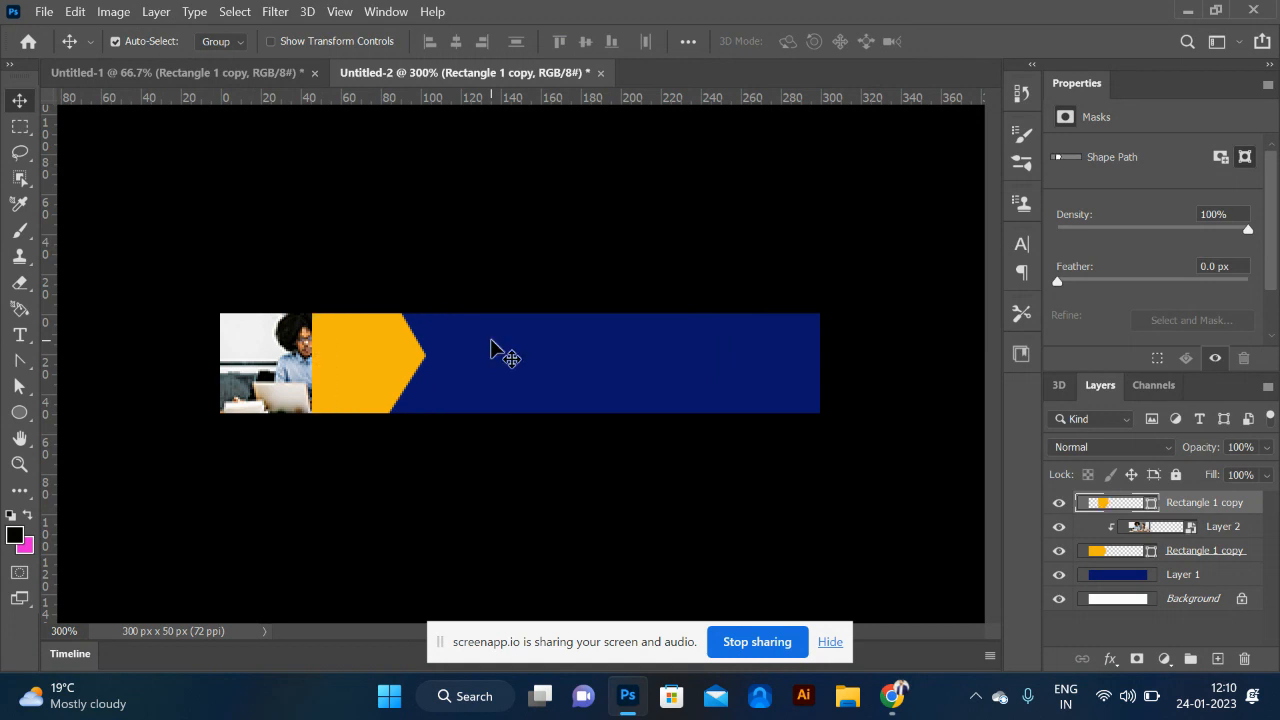
- Fine-position the yellow arrow and place its layer beneath the photo's clipping shape, leaving a centred yellow edge beside the photo
key(shift+Right)
key(shift+Down)
key(Right)
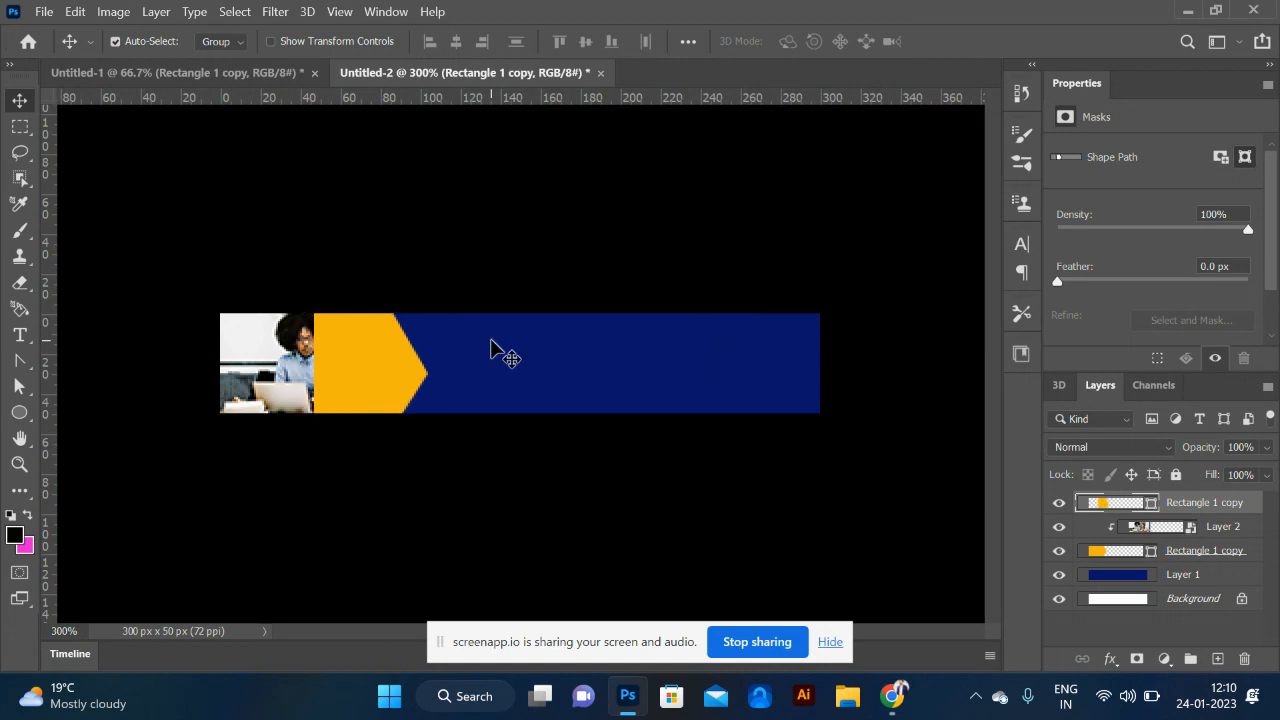
drag(1230, 512, 1222, 570)
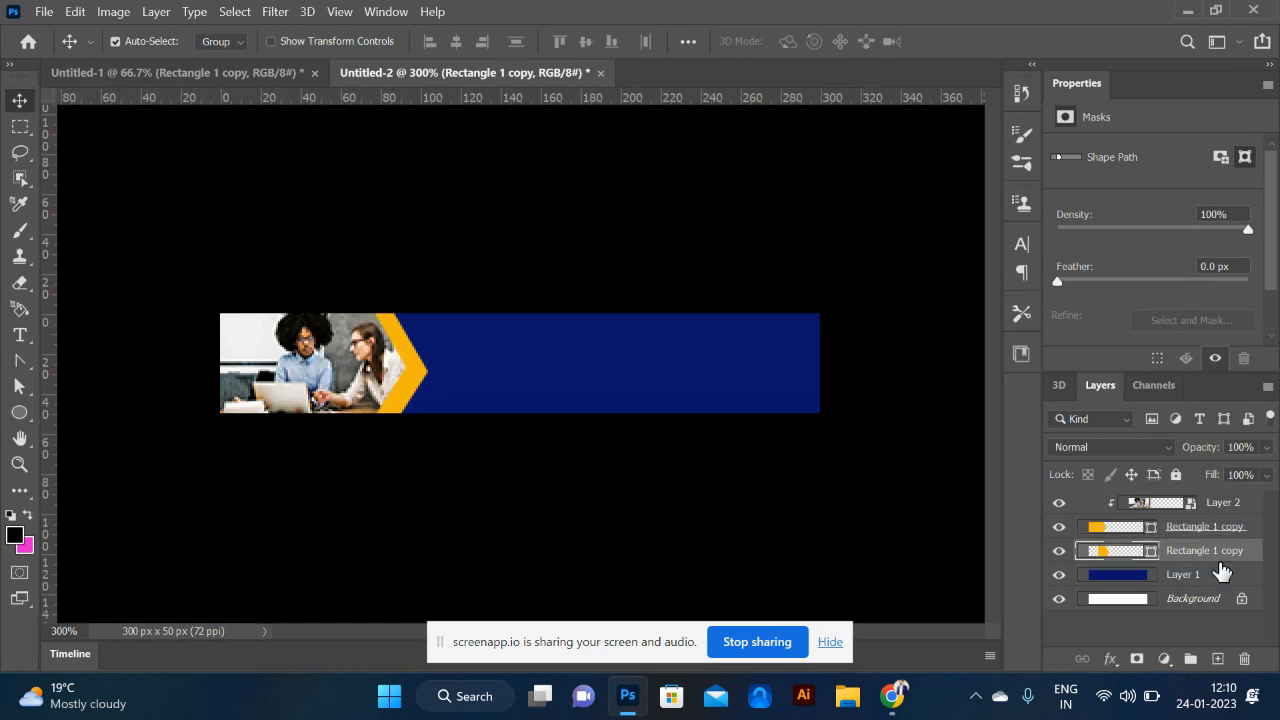
key(shift+Up)
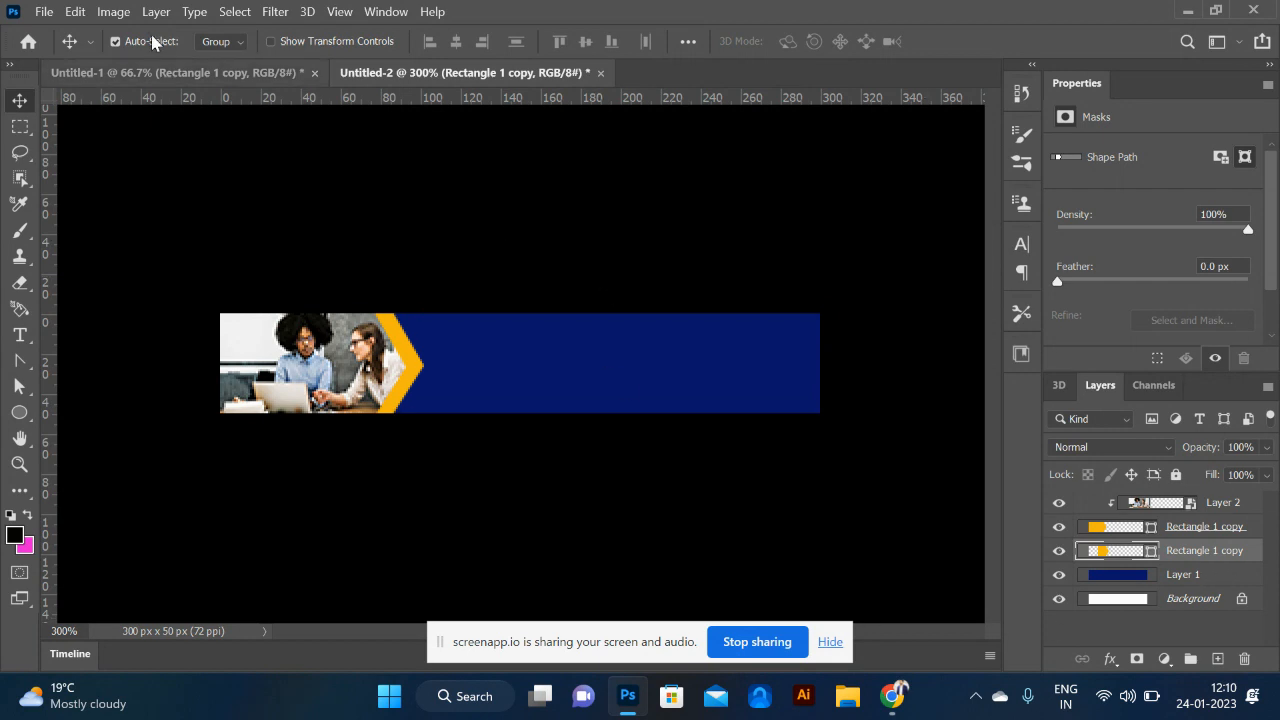
- Copy the HELP TO GROW YOUR BUSINESS text from the square ad into the banner and scale it to about 110 px wide
key(ctrl+Tab)
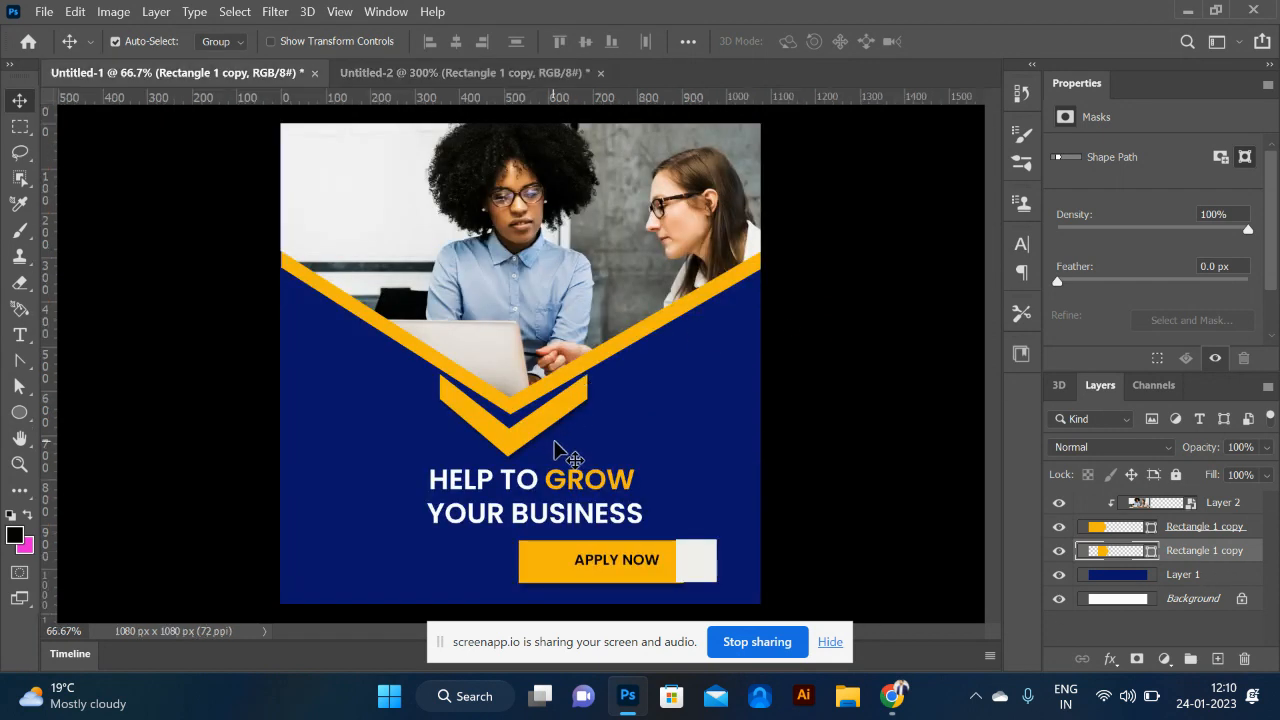
drag(578, 490, 563, 363)
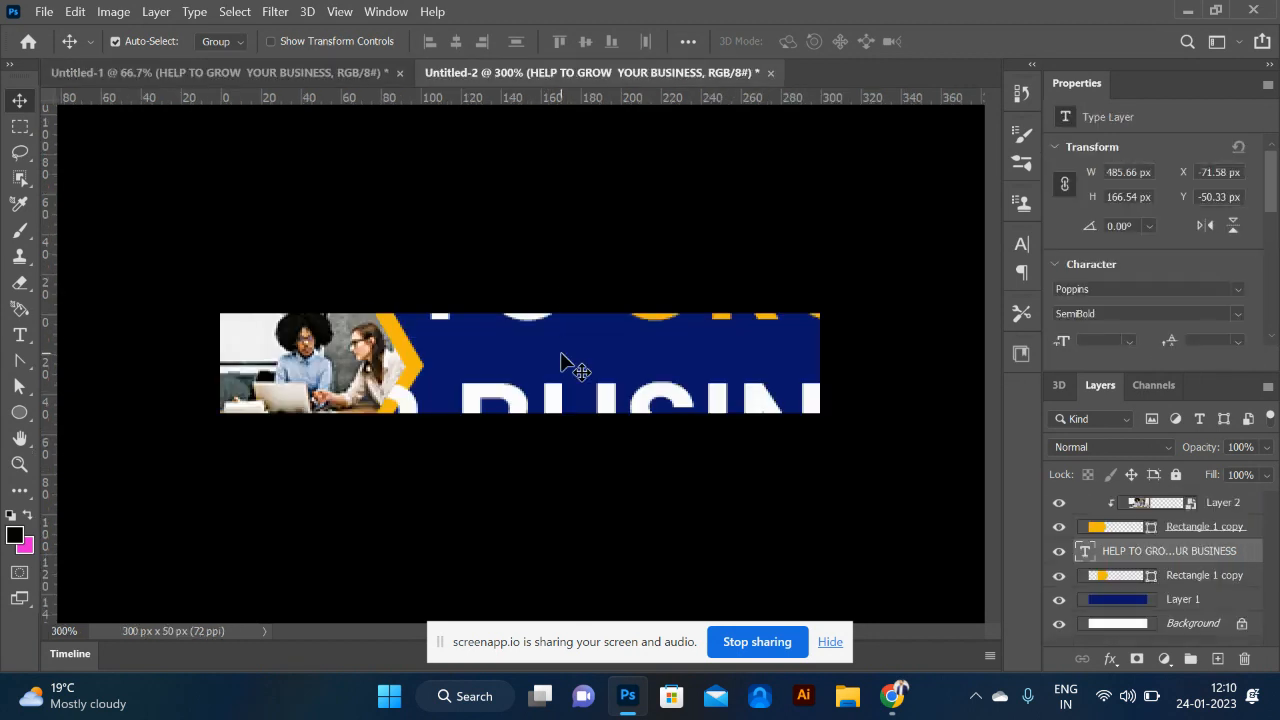
key(ctrl+t)
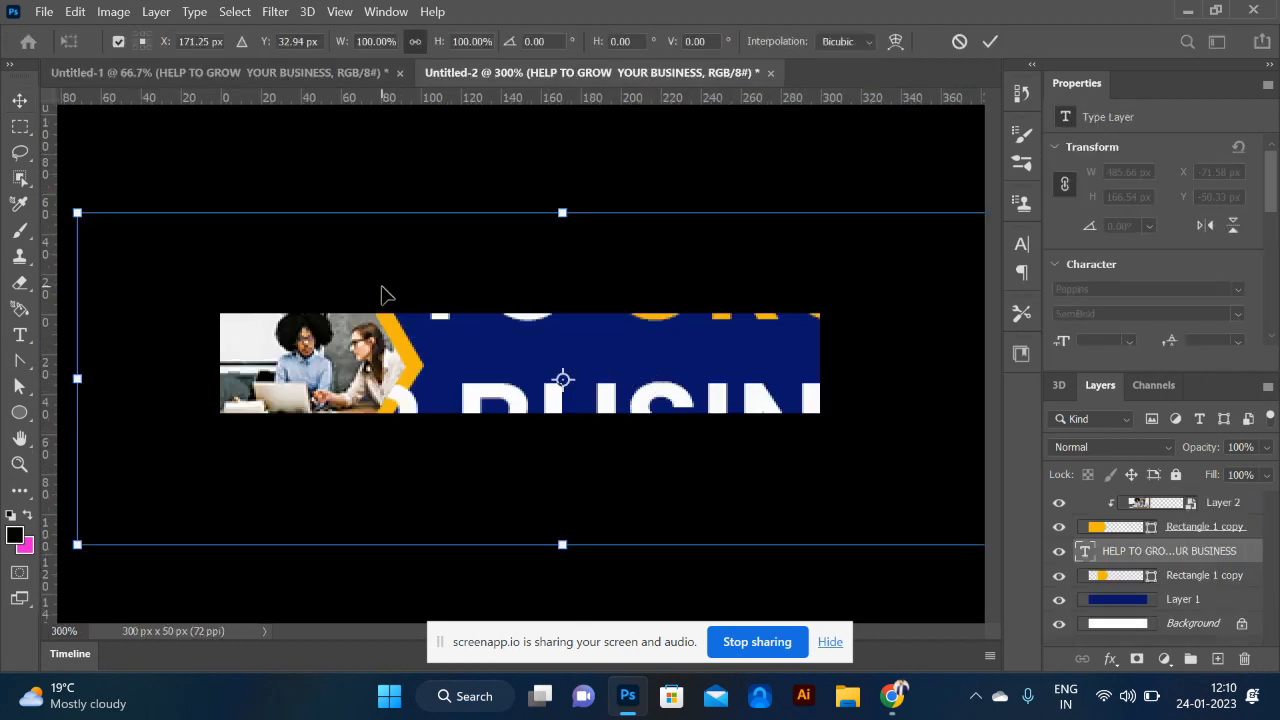
drag(77, 212, 442, 380)
key(Return)
- Nudge the headline to about X 106 px, Y 10 px, just beside the yellow arrow
key(Up)
key(Up)
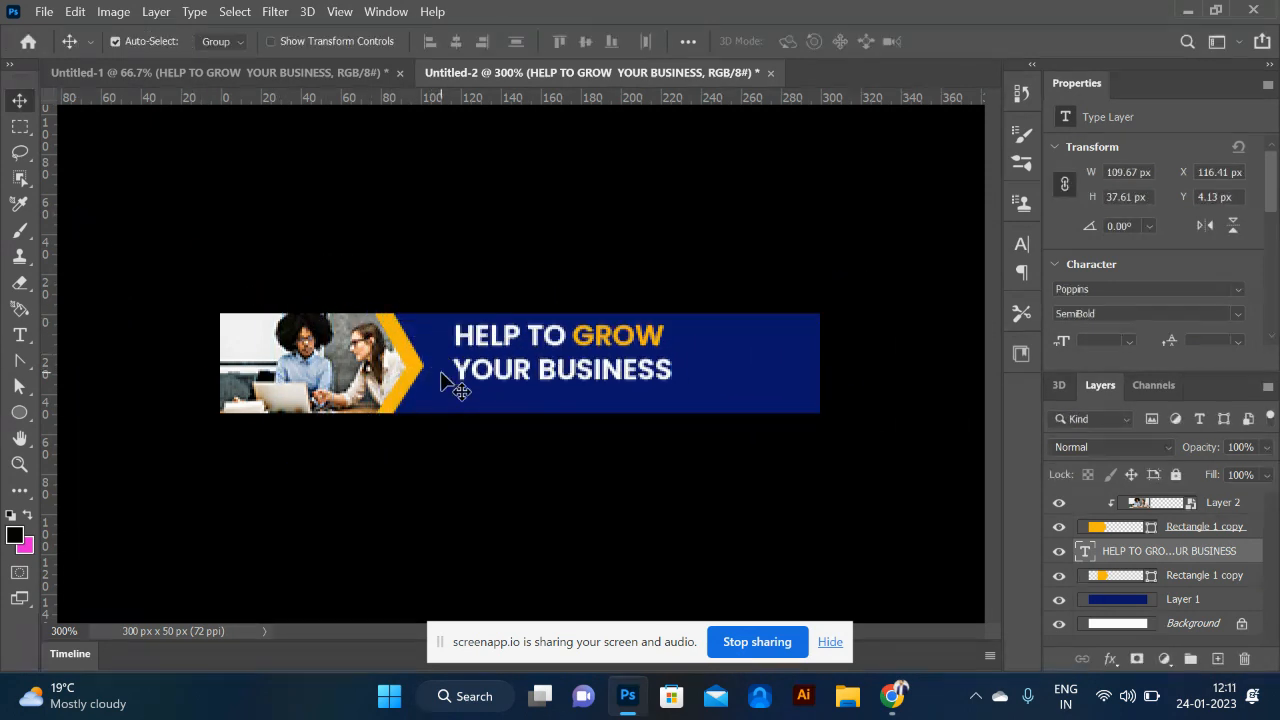
key(Up)
key(Left)
key(Left)
key(Left)
key(Left)
key(Left)
key(Left)
key(Left)
key(Left)
key(Left)
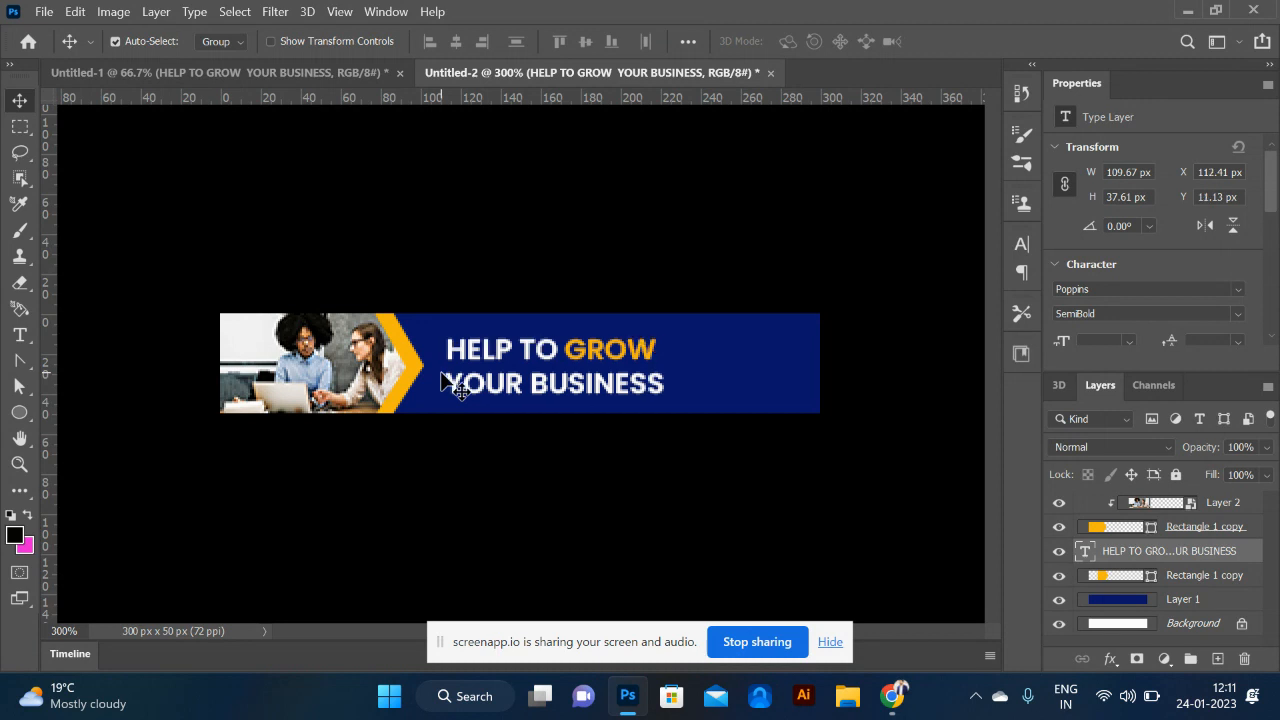
key(Up)
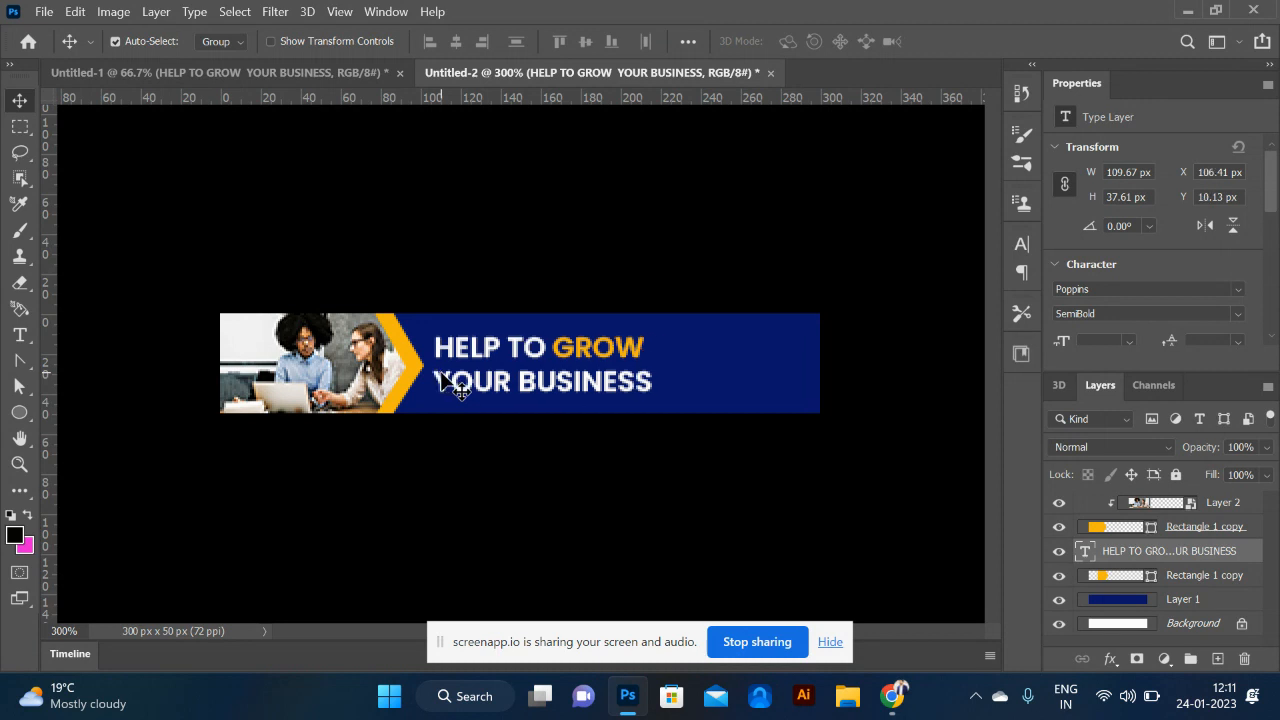
- Remove the white square beside the square ad's button, and copy the APPLY NOW text with its yellow rectangle into the banner
click(240, 73)
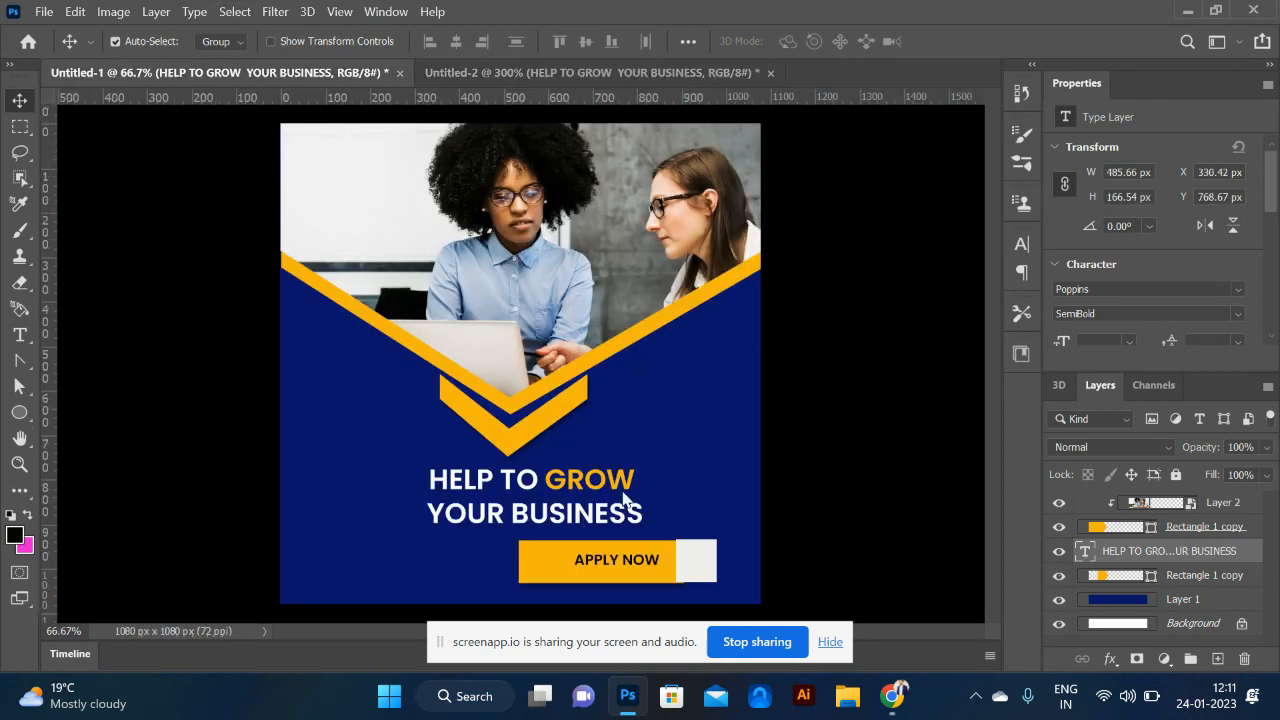
click(655, 568)
click(707, 573)
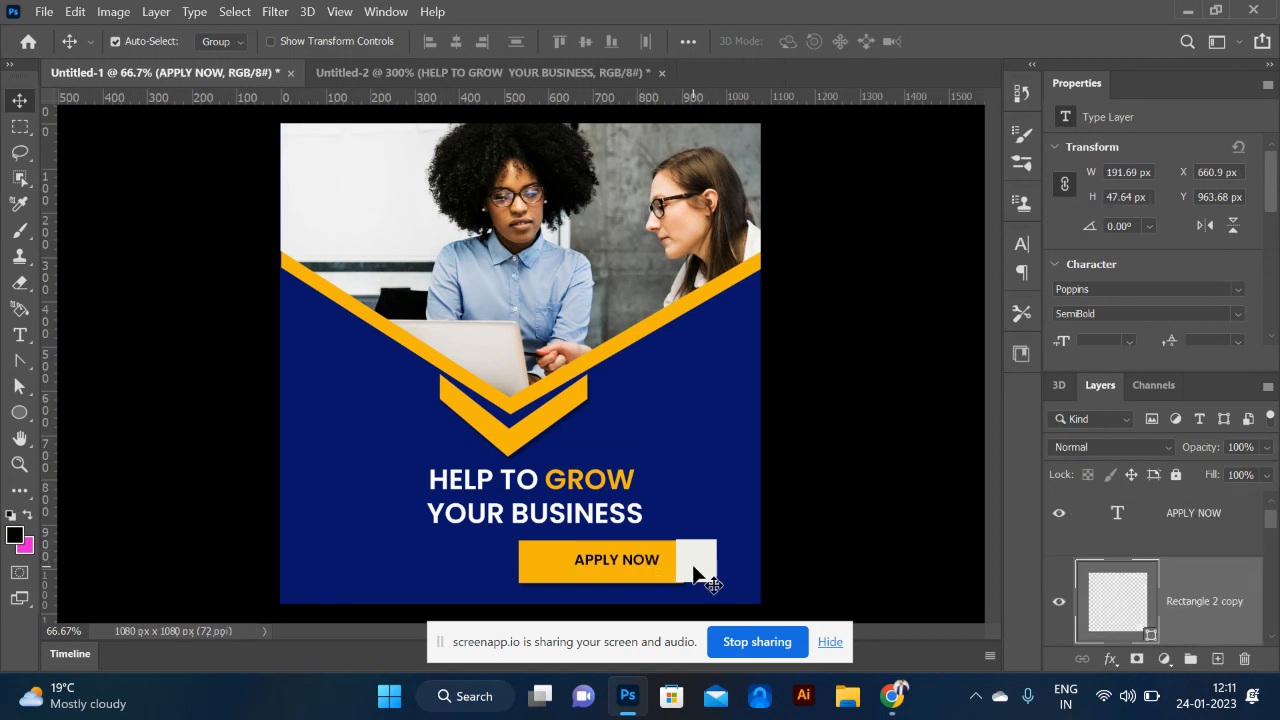
drag(646, 561, 695, 187)
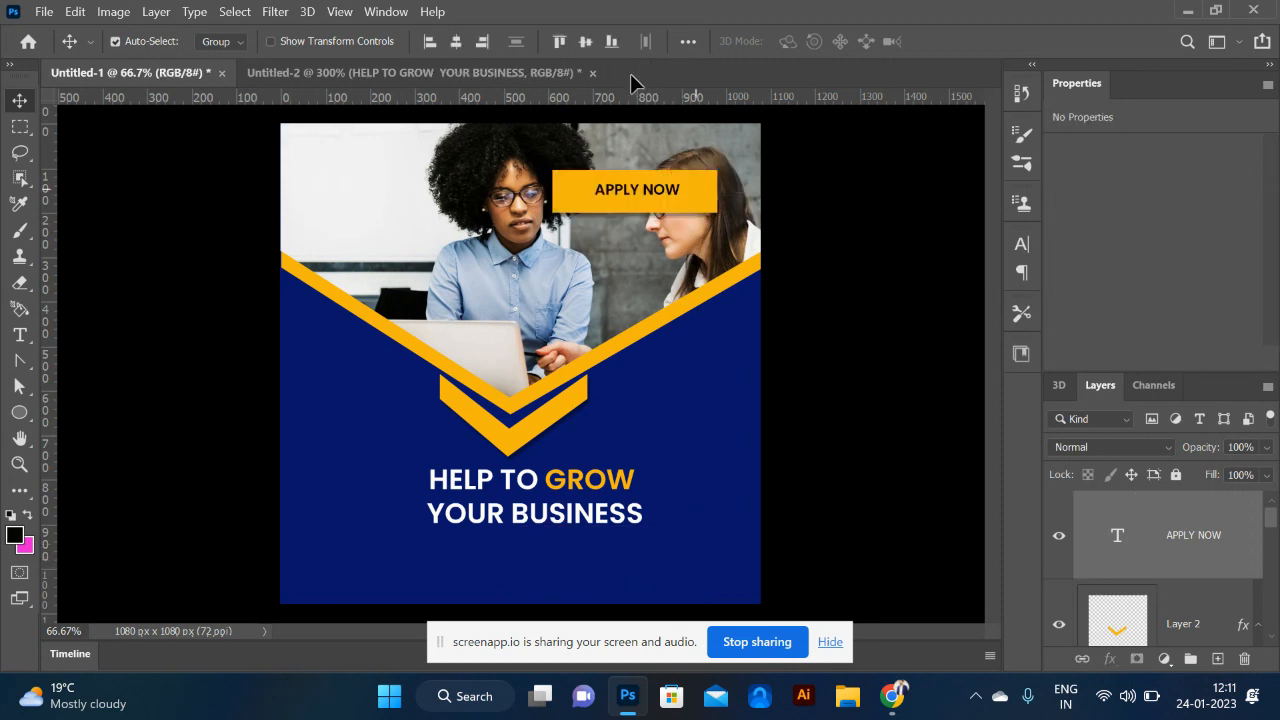
drag(527, 72, 745, 396)
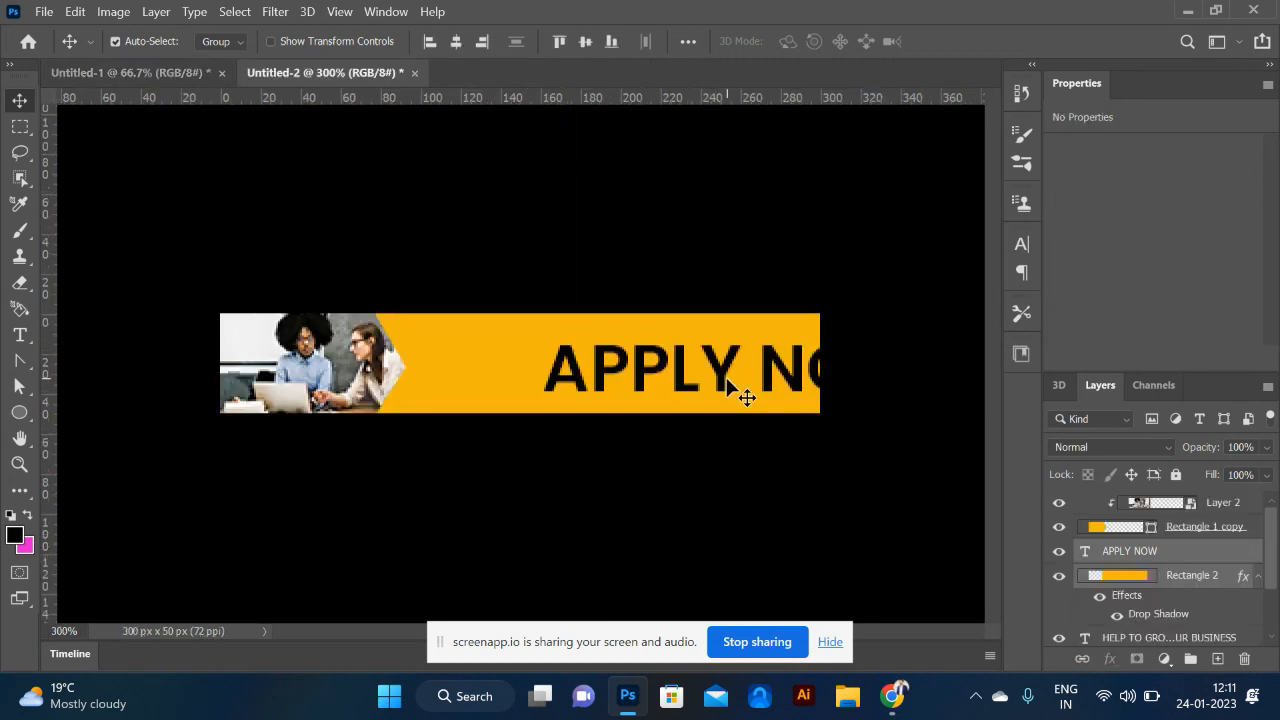
- Scale the APPLY NOW button and its text to about 15% and place them to the right of the headline
key(ctrl+t)
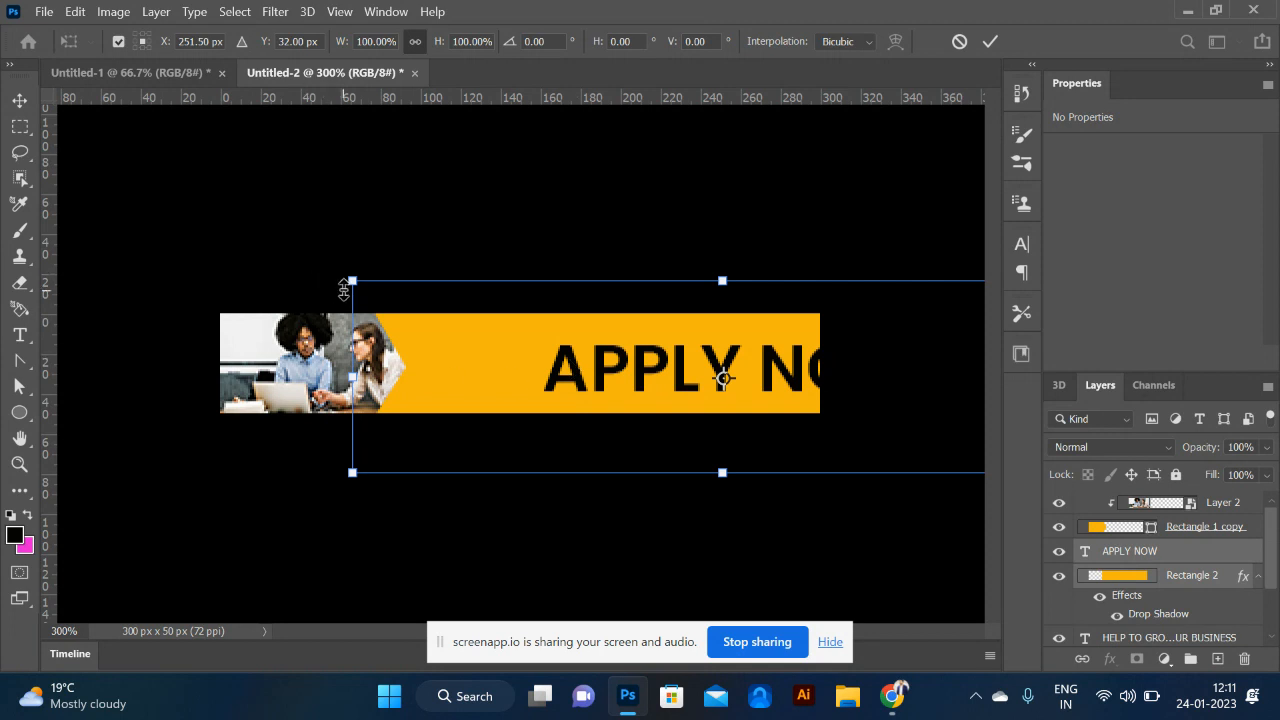
drag(351, 284, 666, 392)
drag(757, 390, 770, 376)
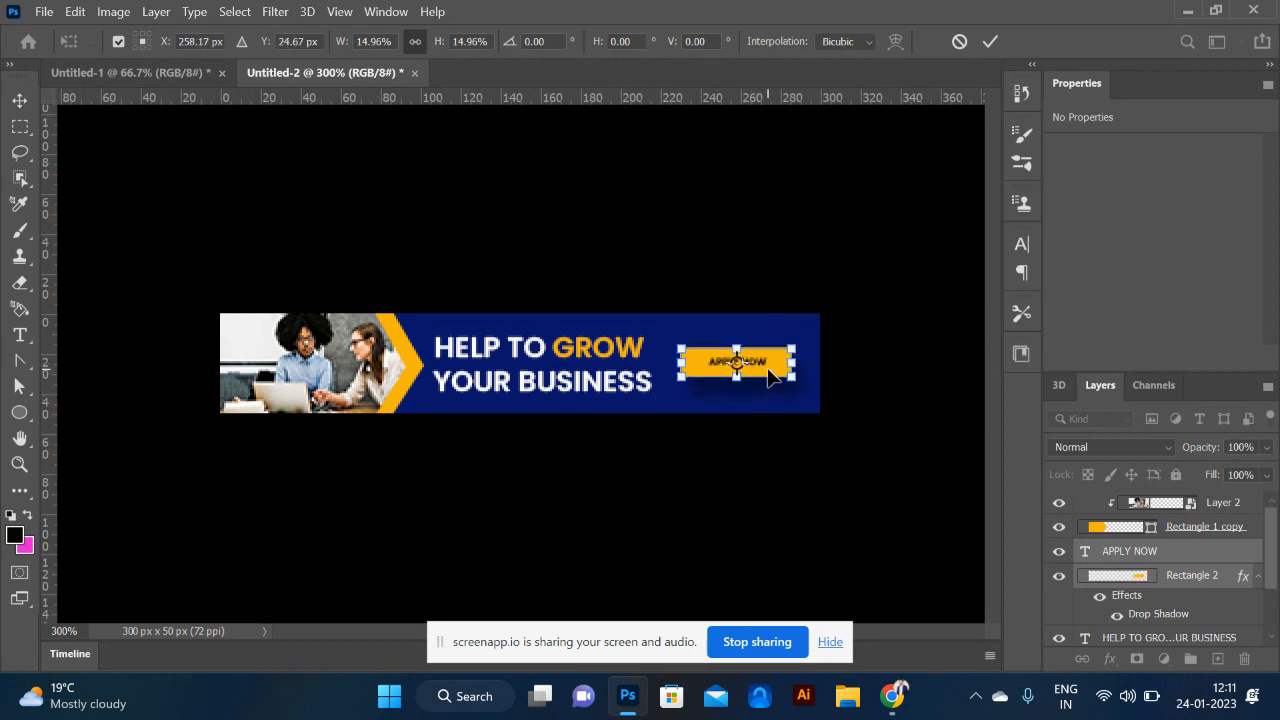
key(Return)
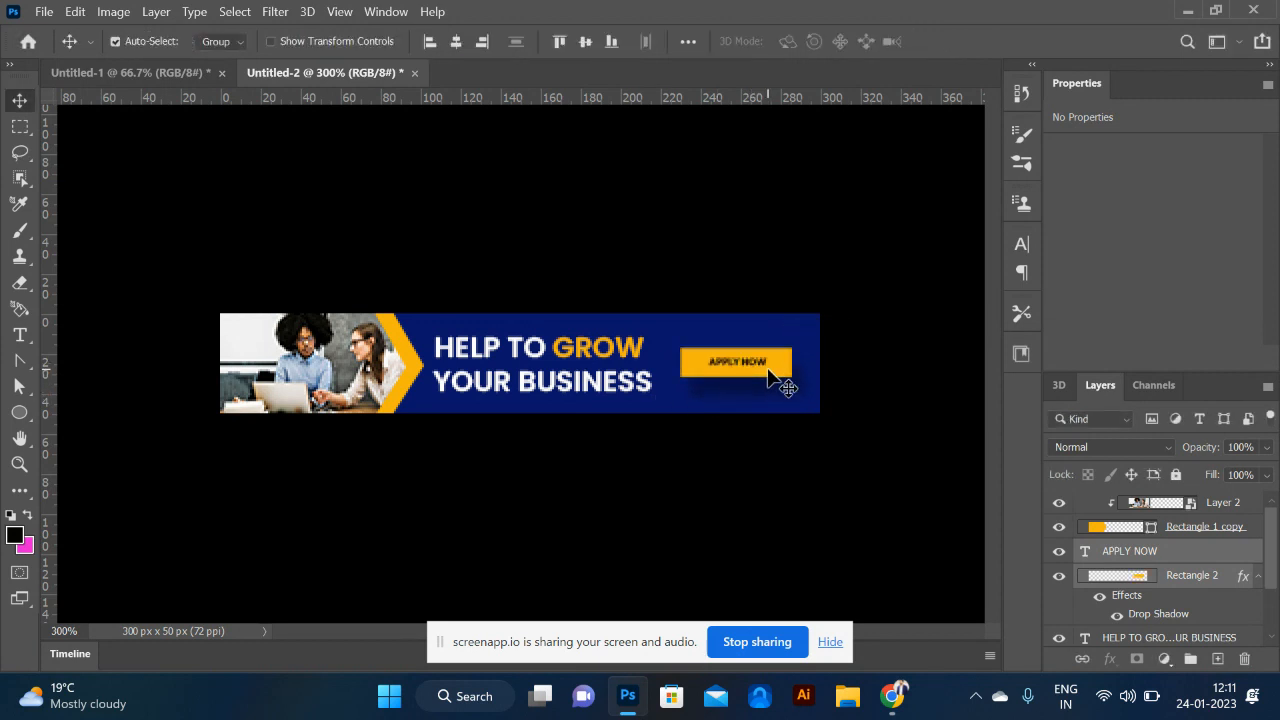
click(123, 76)
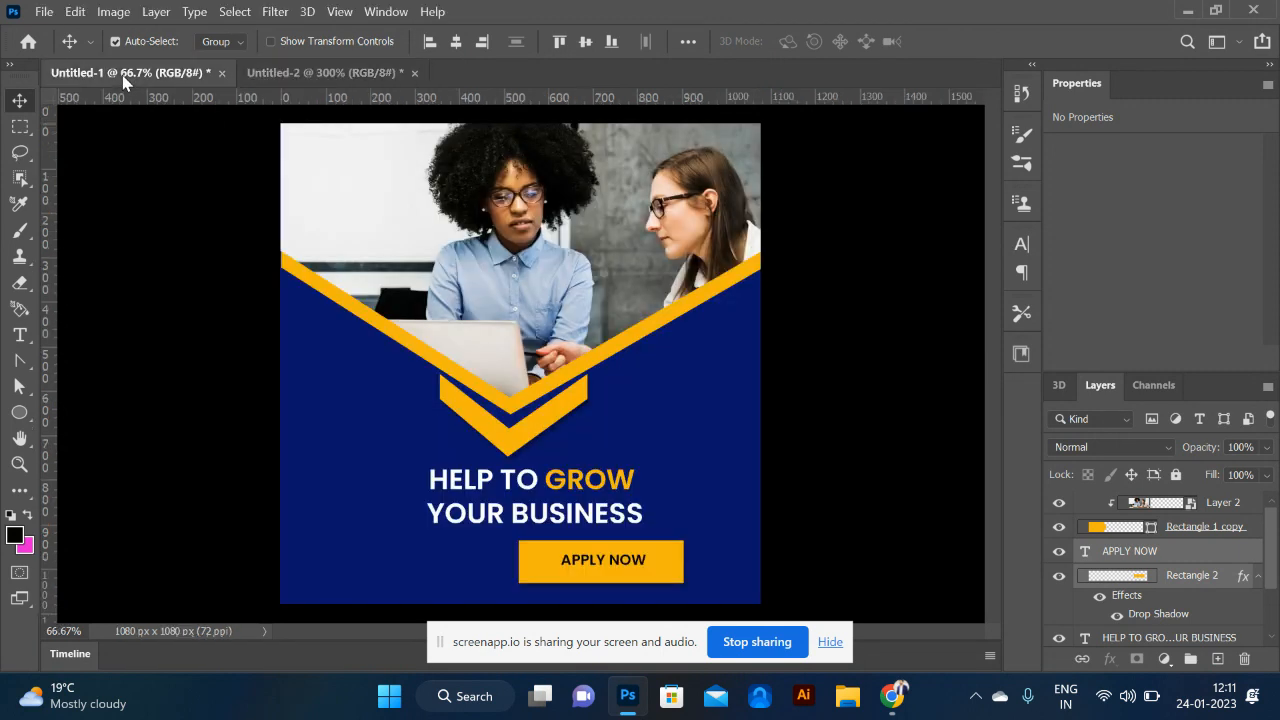
click(300, 74)
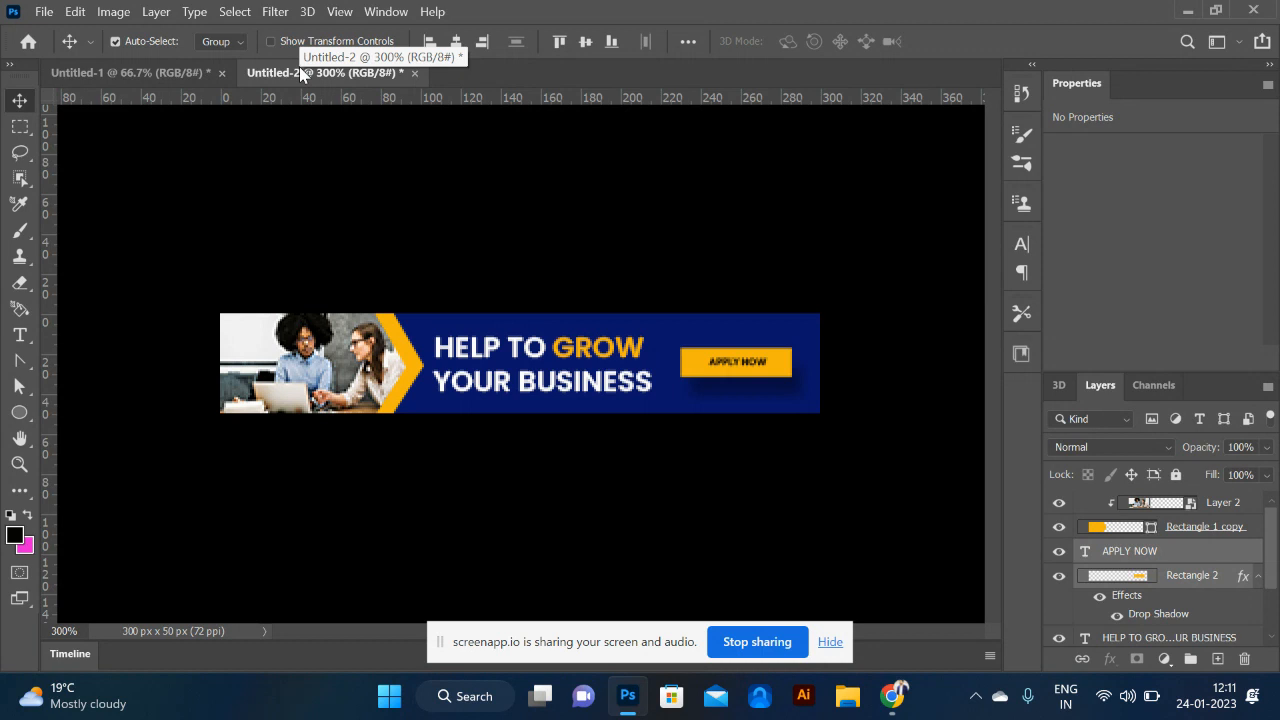
- Create a new document 1500 px wide and 1500 px high at 72 pixels/inch
click(48, 14)
click(44, 11)
click(44, 11)
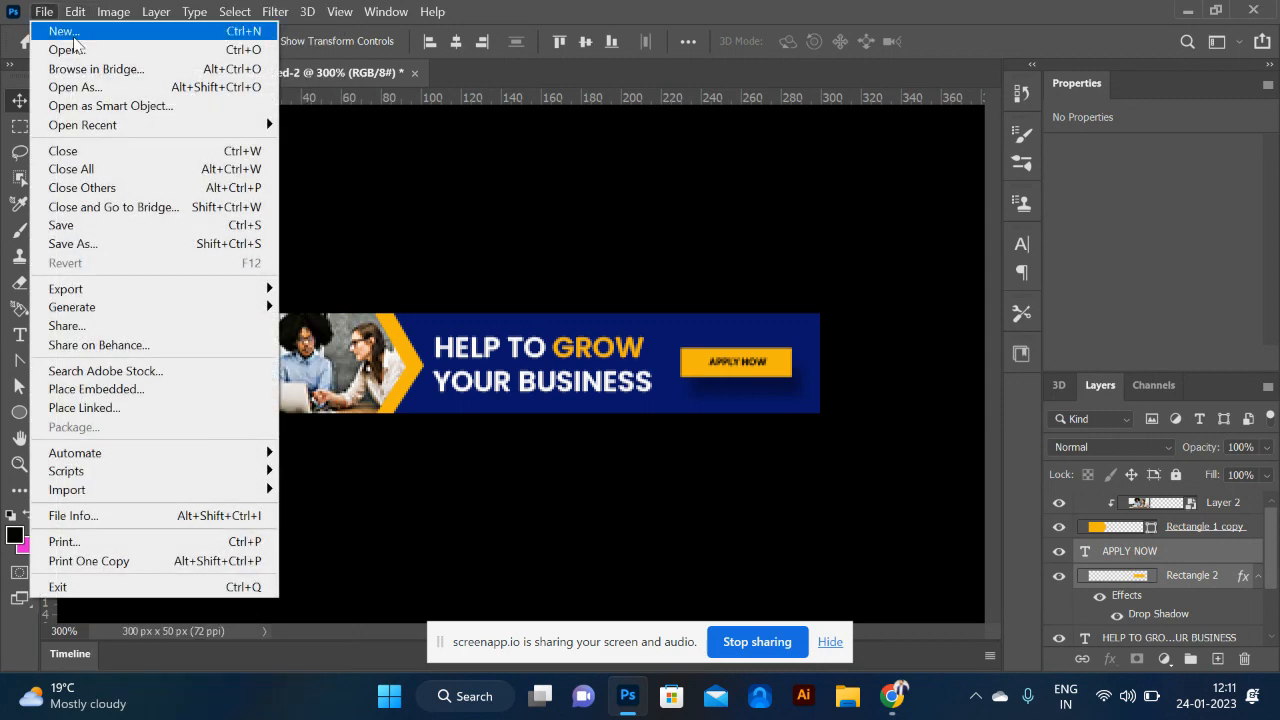
click(74, 36)
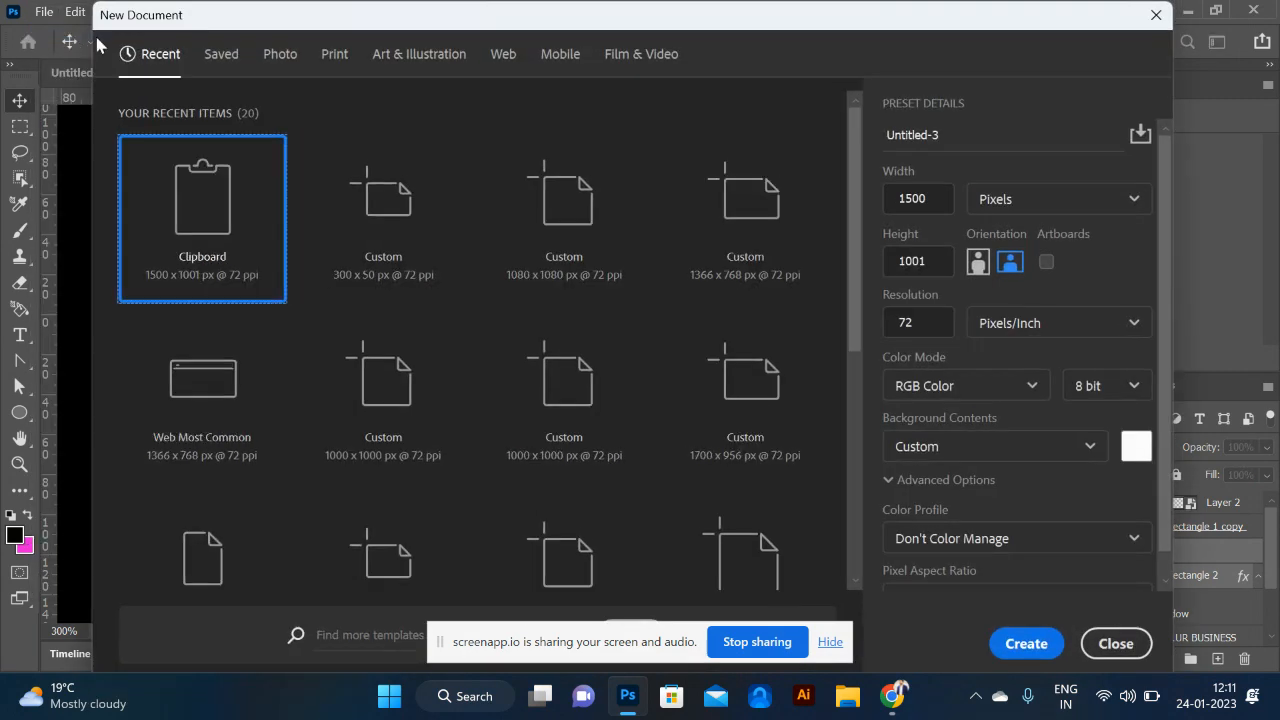
click(937, 198)
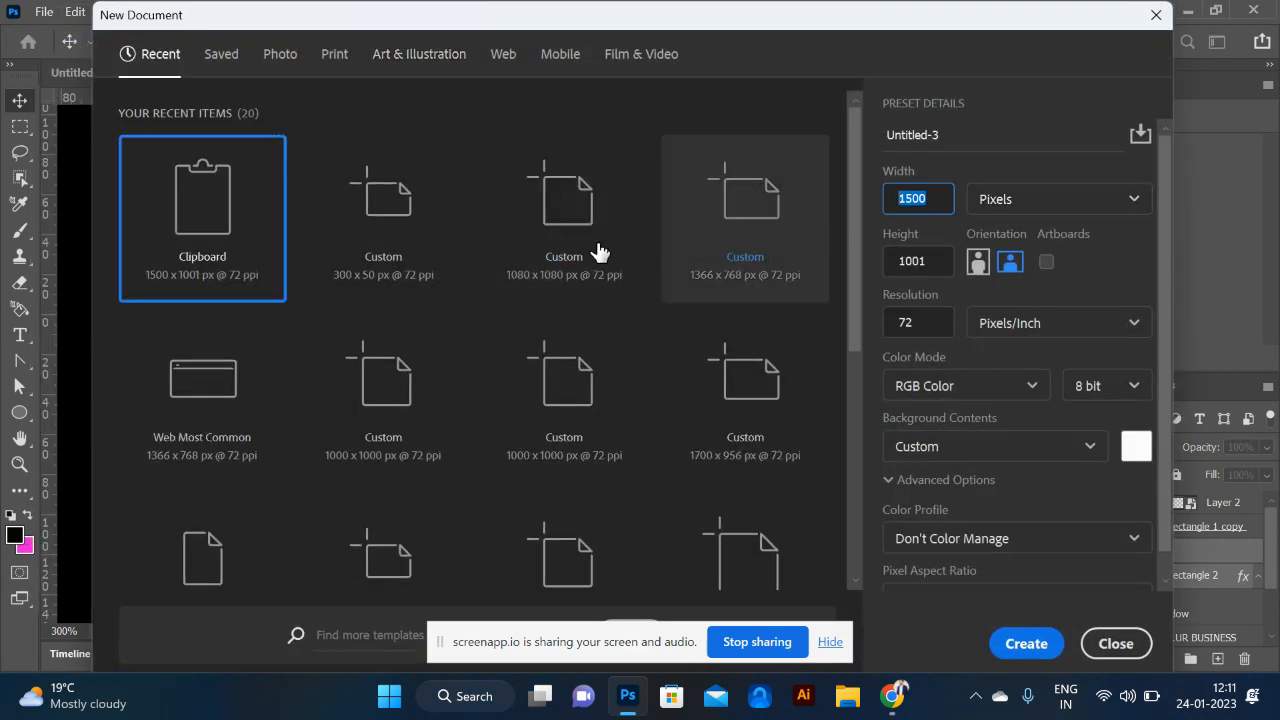
text(1)
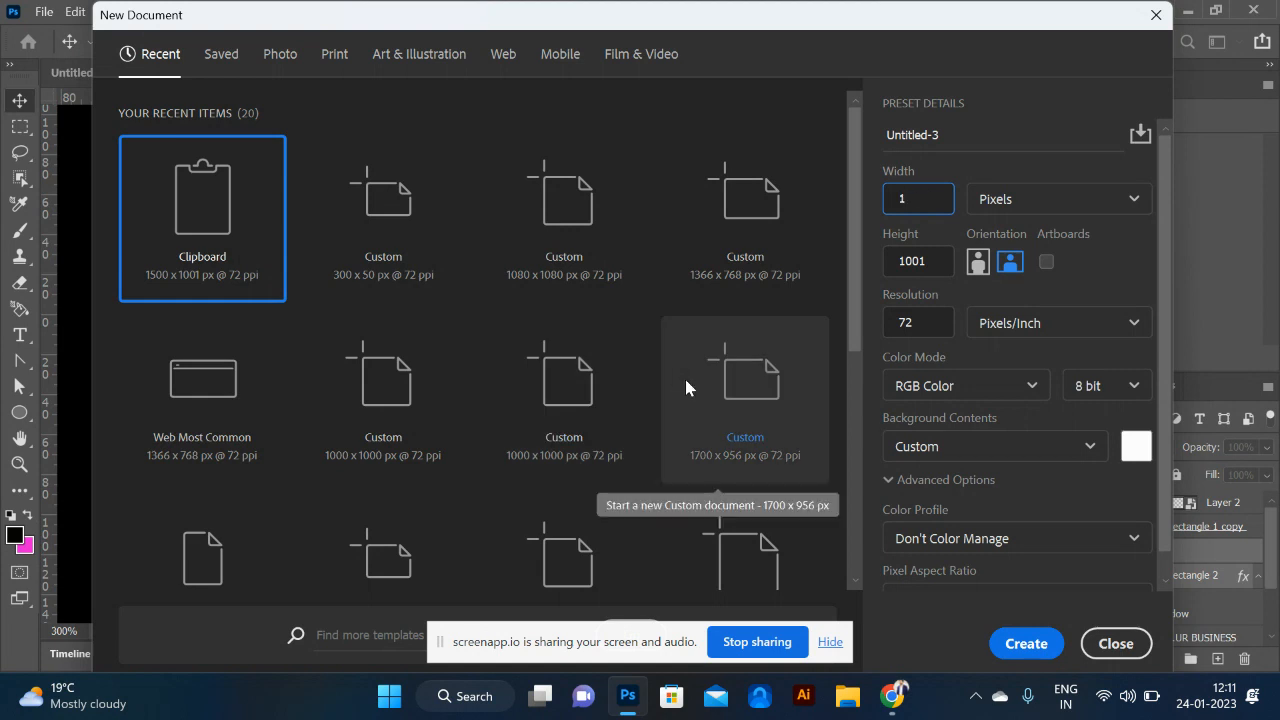
text(500)
key(Tab)
text(1500)
key(Return)
- Draw a six-sided polygon with black fill and no stroke, about 502 × 438 px, near the canvas's upper left
click(18, 389)
click(20, 414)
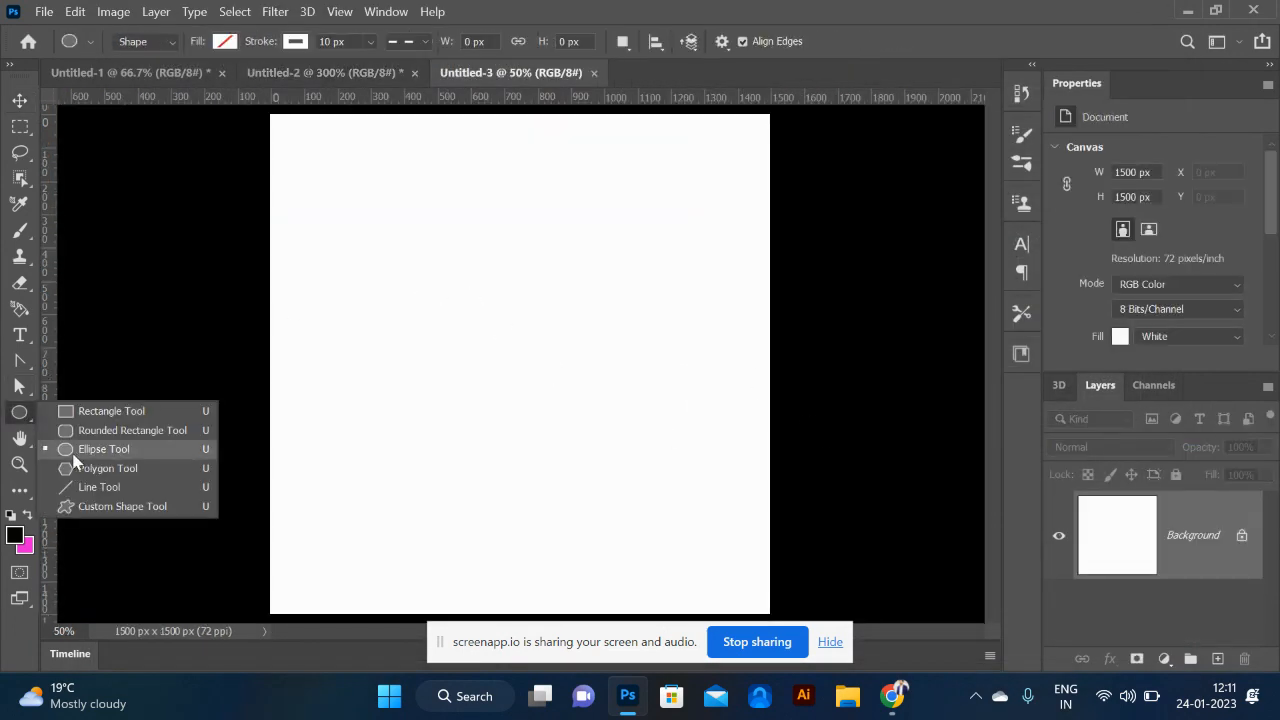
click(86, 467)
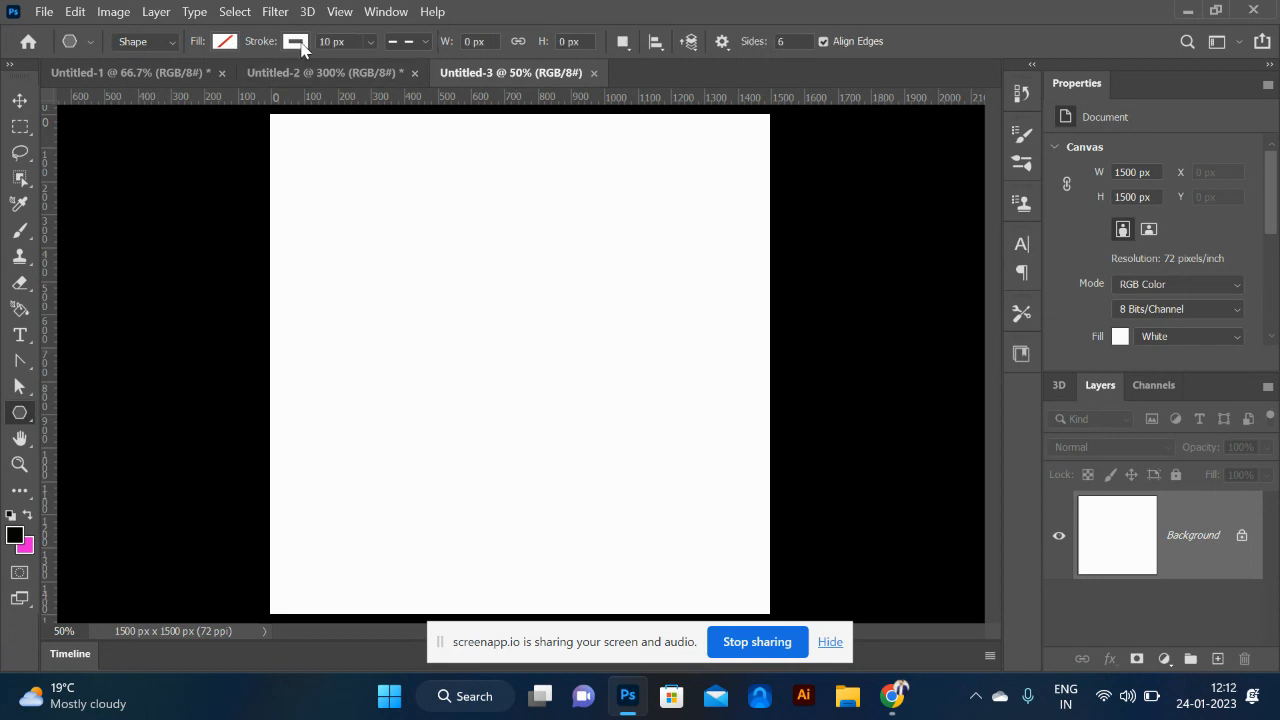
click(296, 42)
click(177, 80)
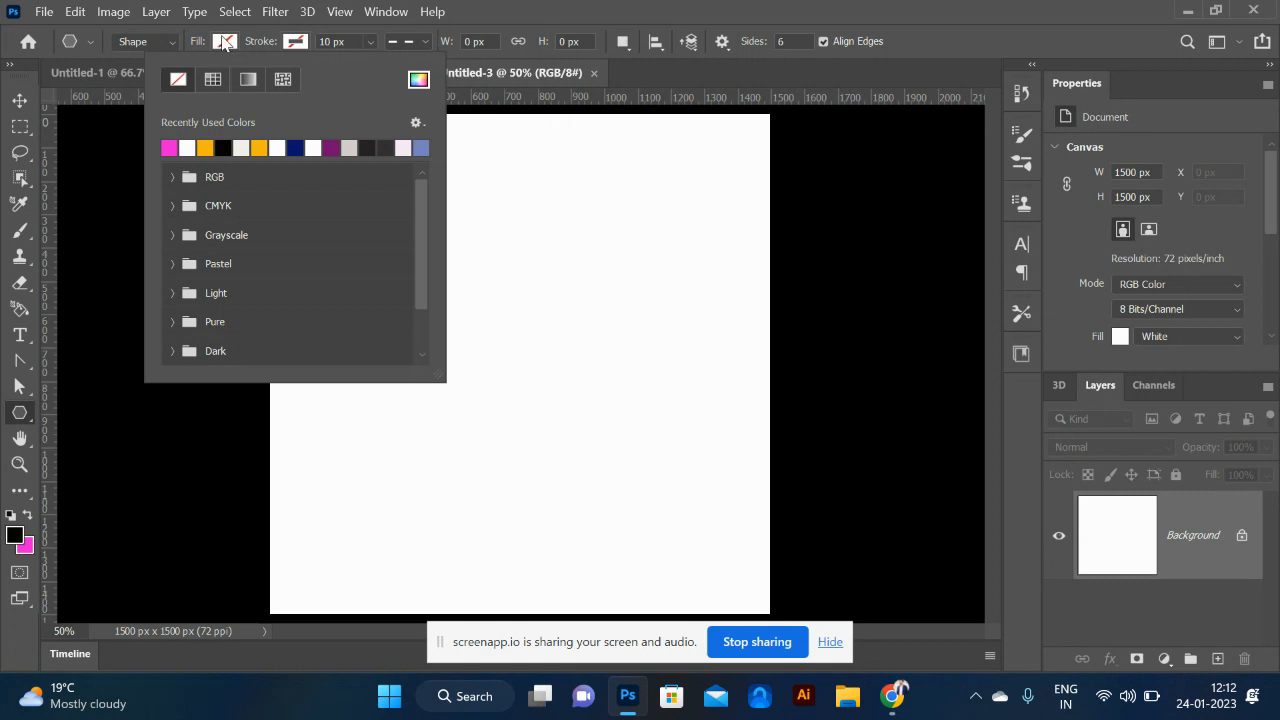
click(224, 42)
click(155, 148)
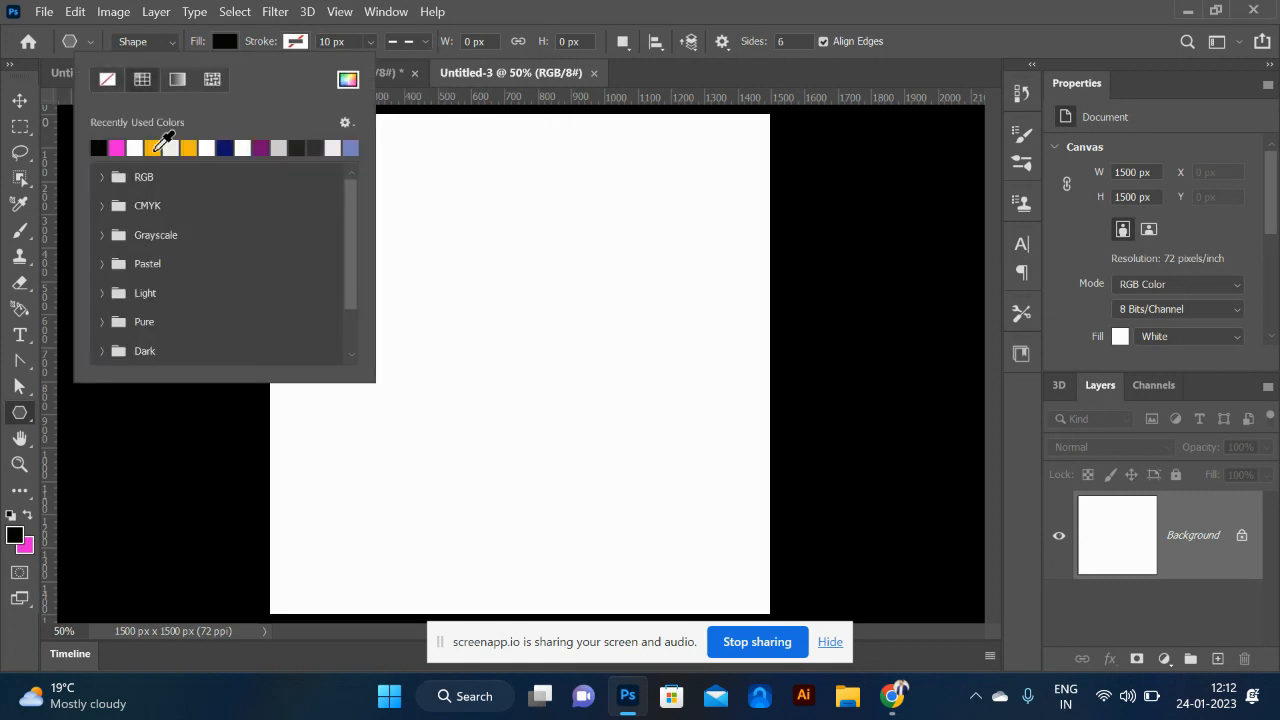
drag(413, 179, 457, 250)
- Duplicate the hexagon into a seven-cell honeycomb with narrow gaps, and move the whole group down inside the canvas
click(19, 100)
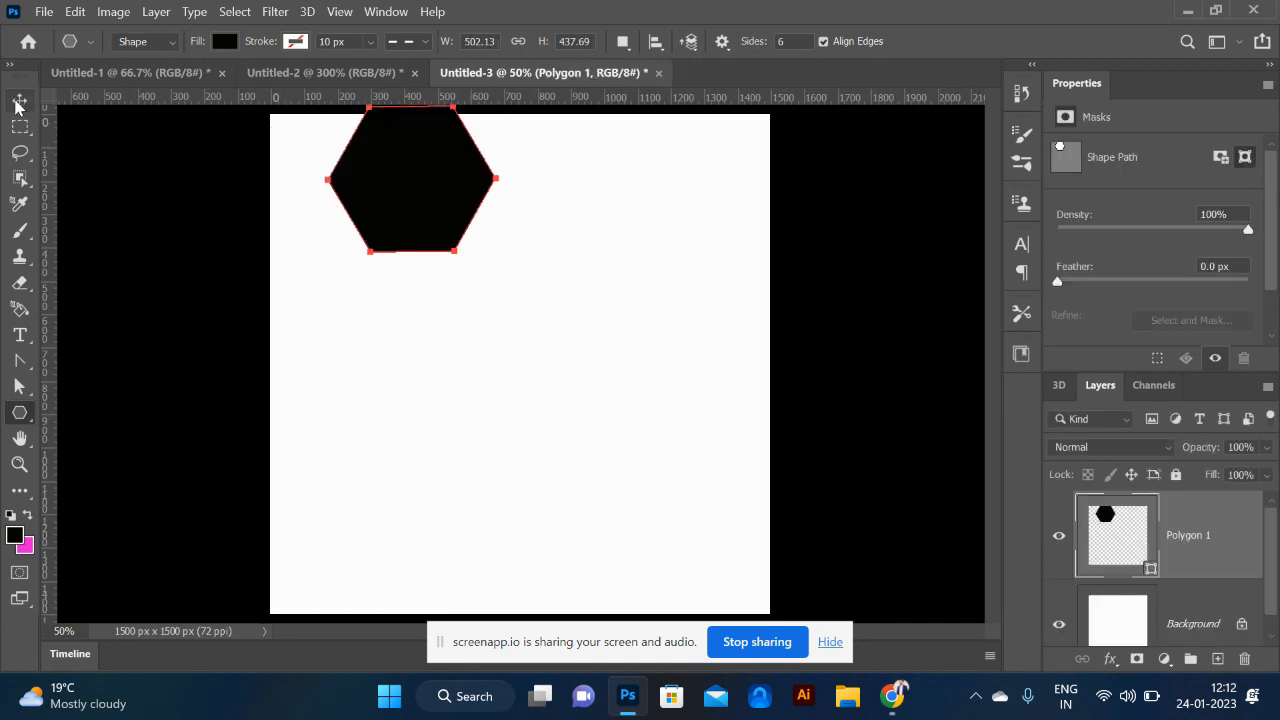
drag(402, 217, 630, 296)
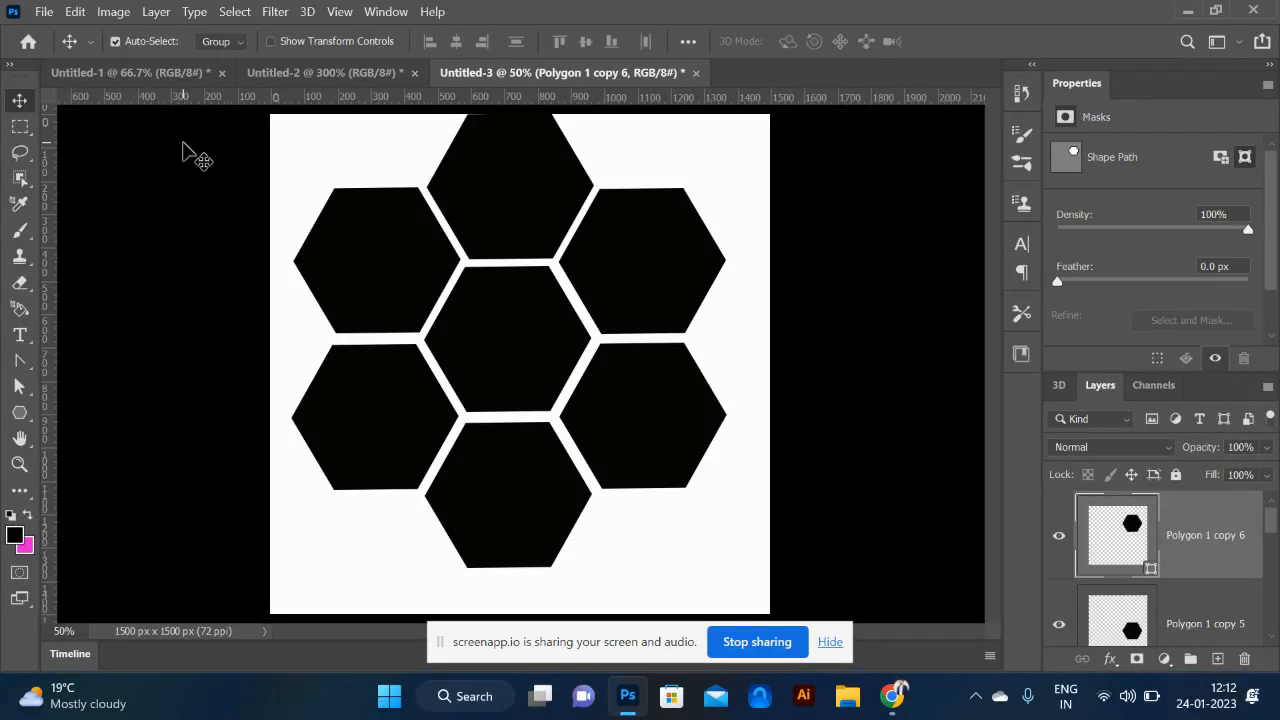
click(325, 160)
drag(214, 149, 708, 534)
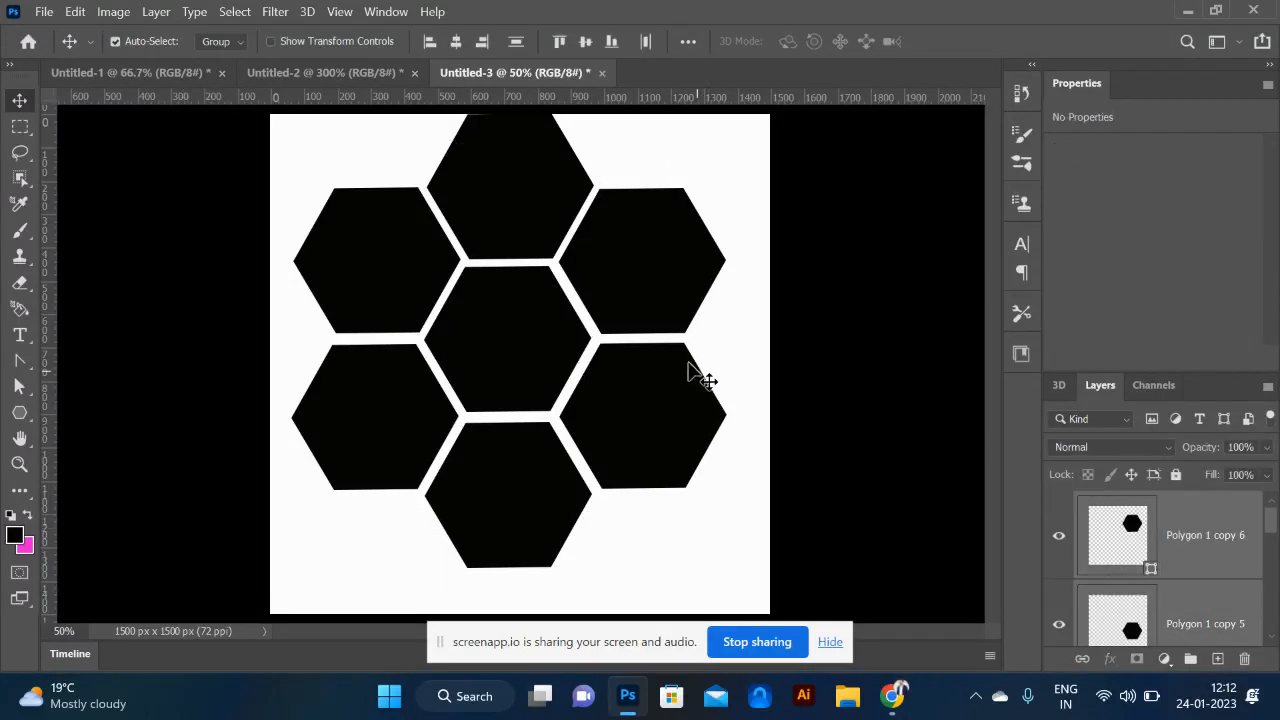
drag(652, 305, 656, 321)
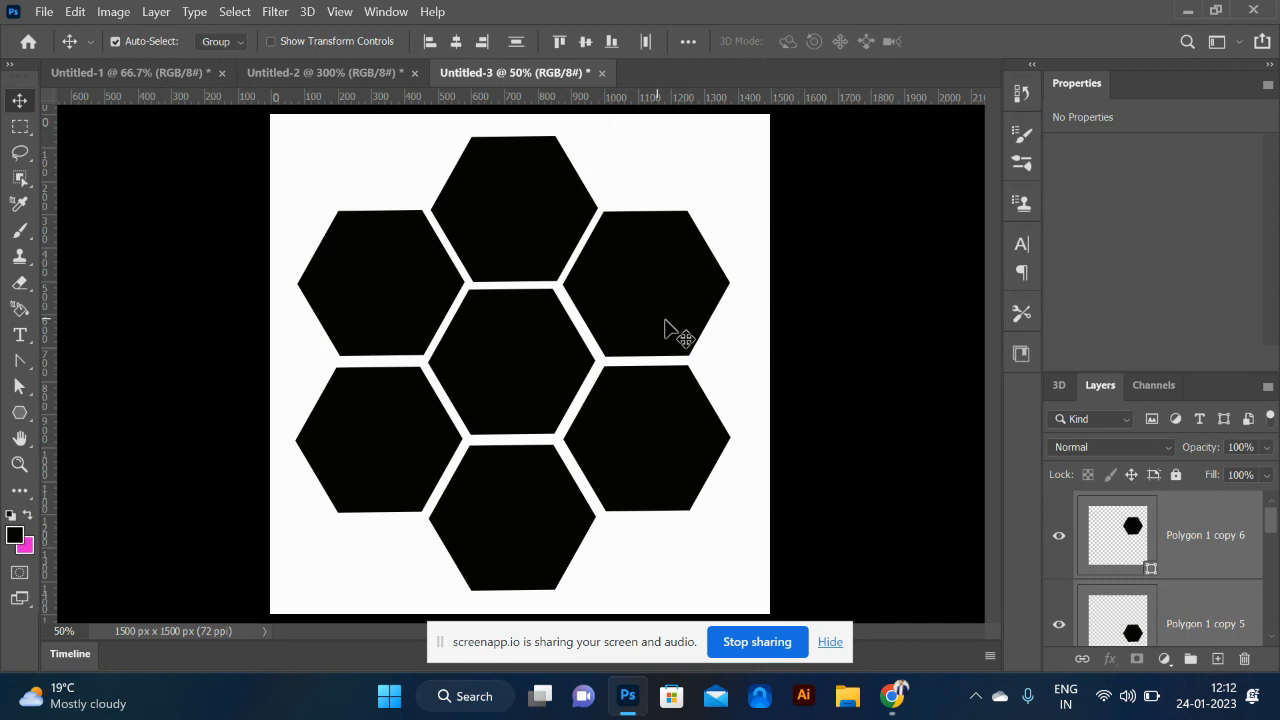
click(527, 241)
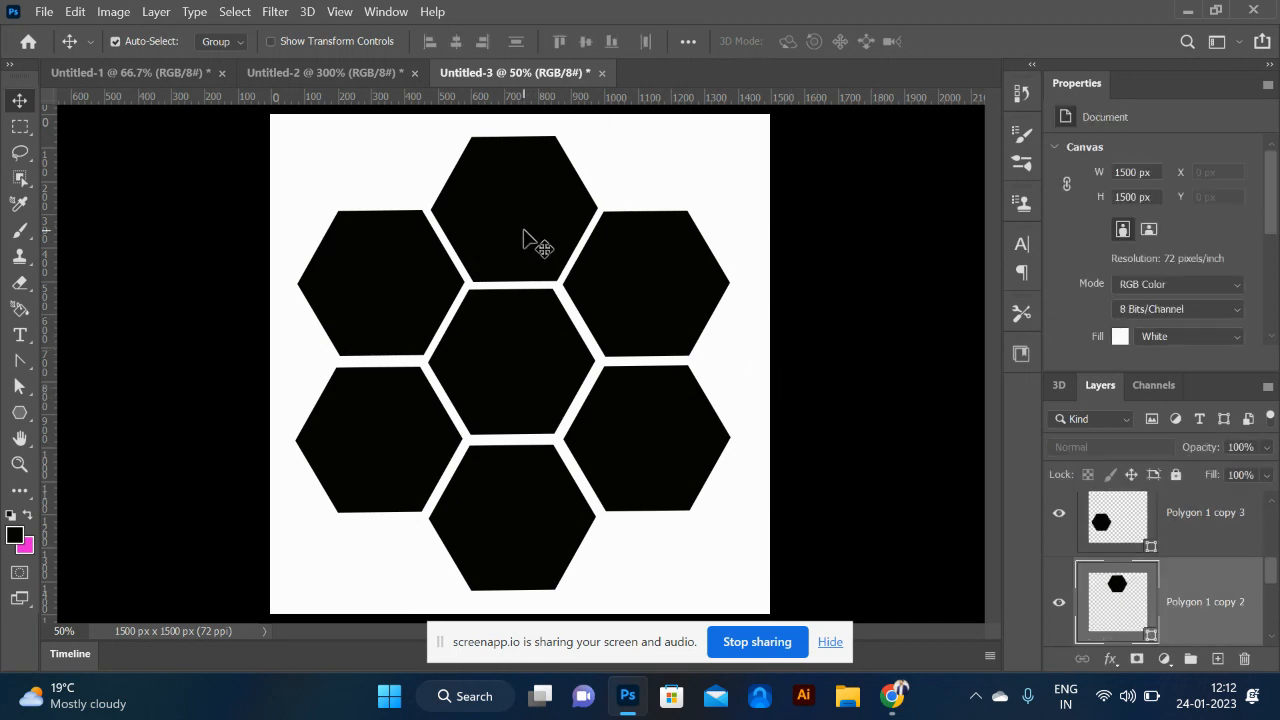
- Switch to Chrome and search Google Images for CARS
key(alt+Tab)
click(527, 237)
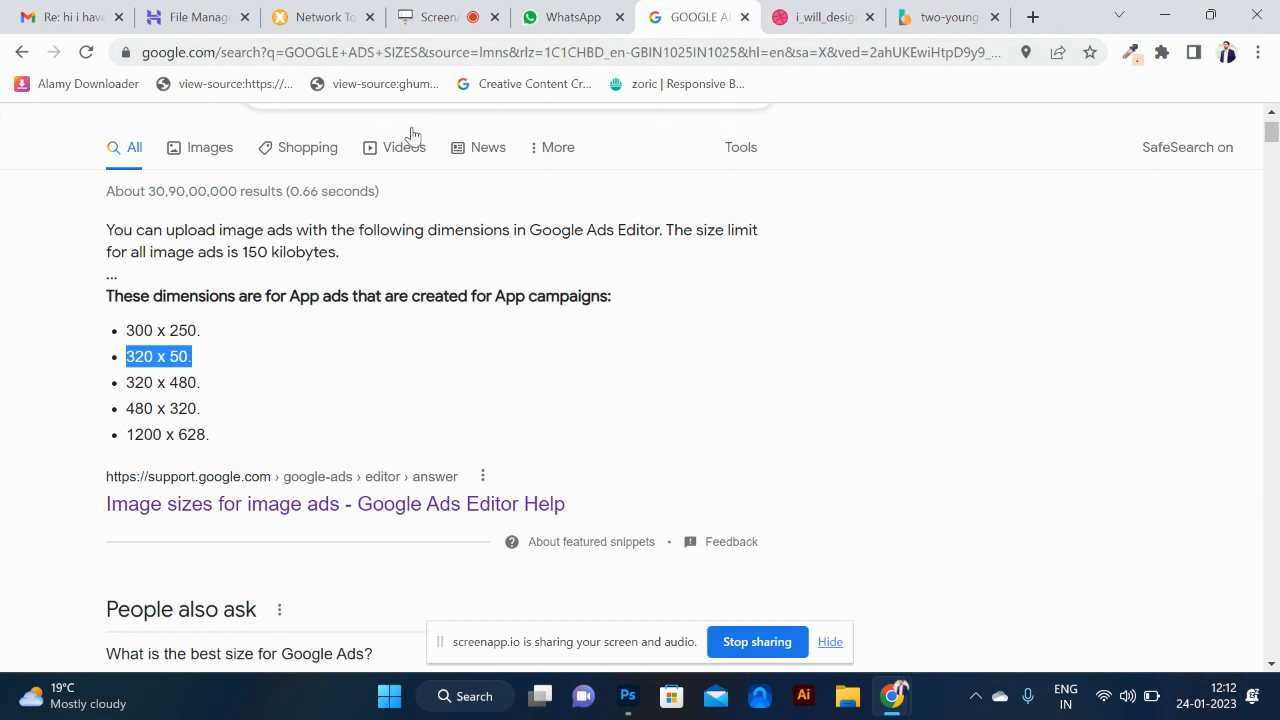
scroll(409, 160, up, 1)
click(356, 168)
triple_click(356, 168)
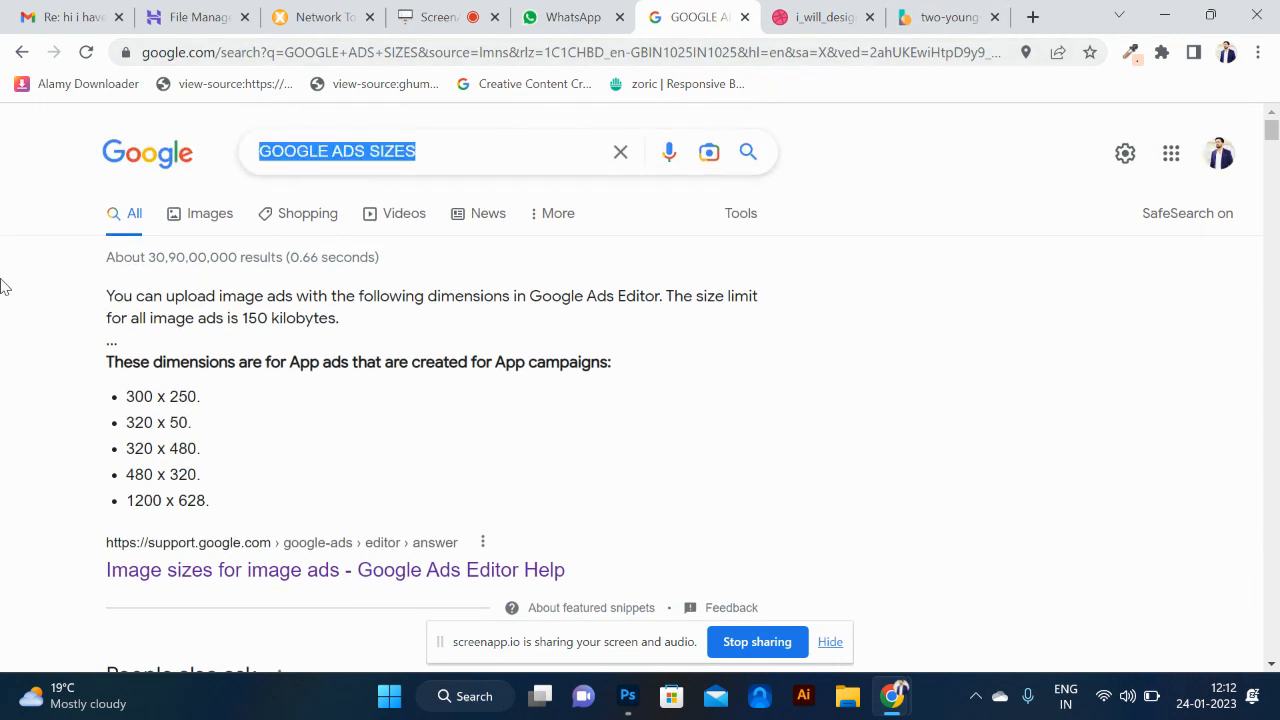
text(CARS)
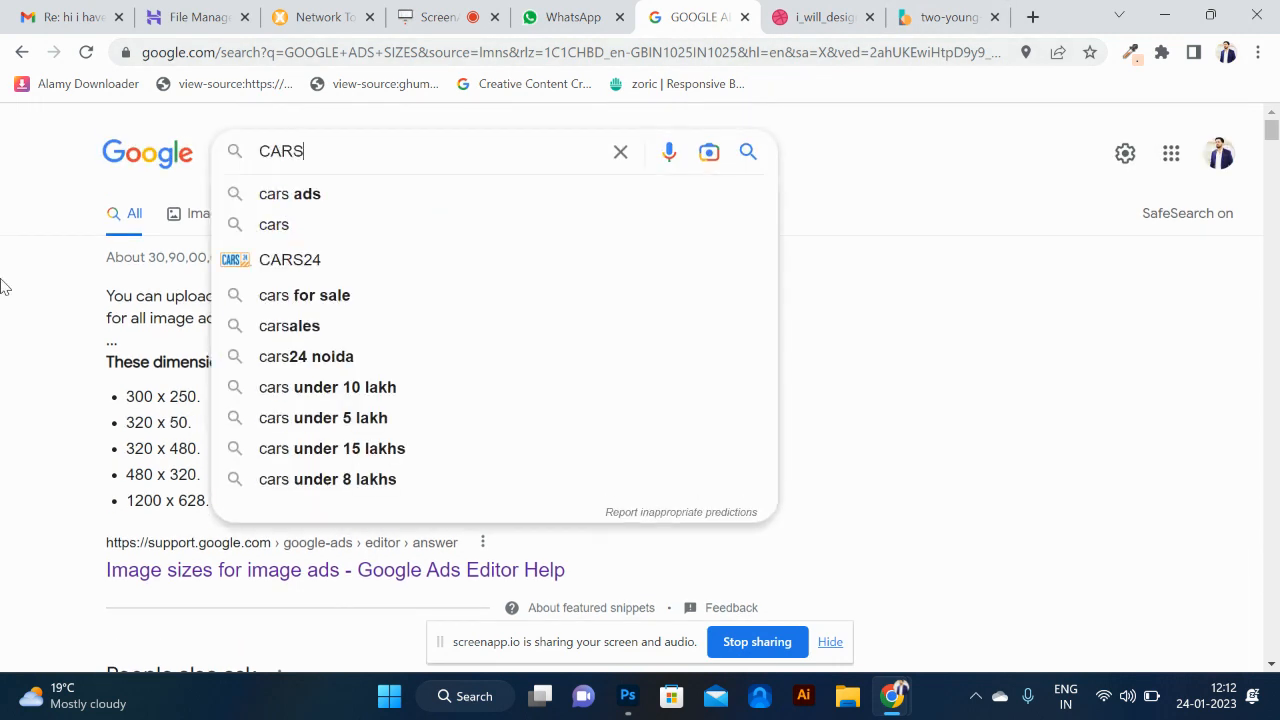
key(Return)
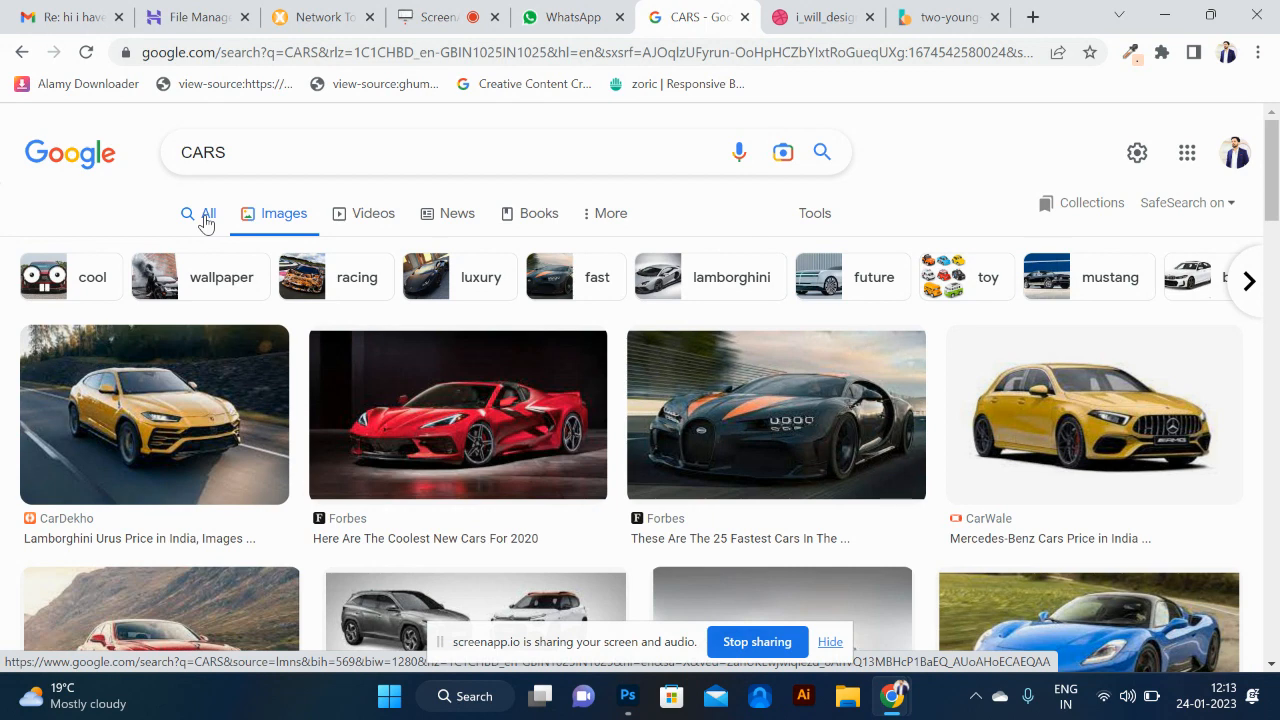
- Open the yellow Lamborghini Urus photo from the CarDekho result in its own browser tab
click(190, 422)
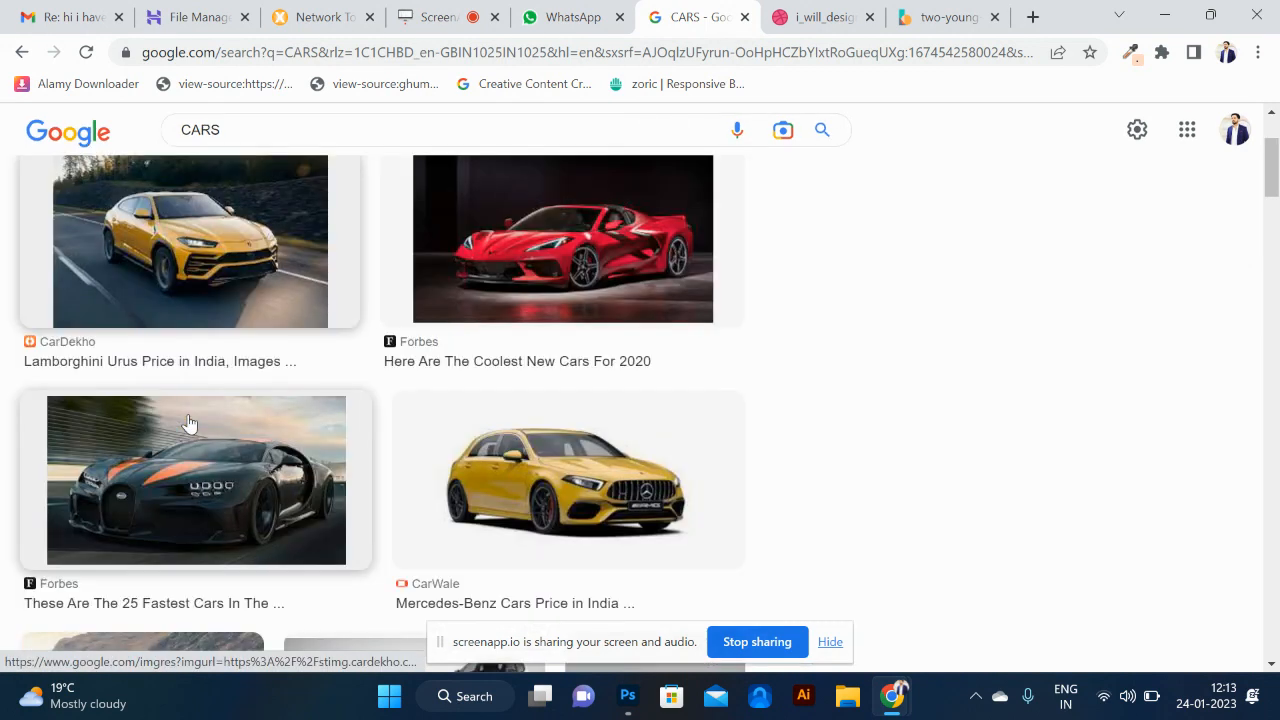
right_click(977, 341)
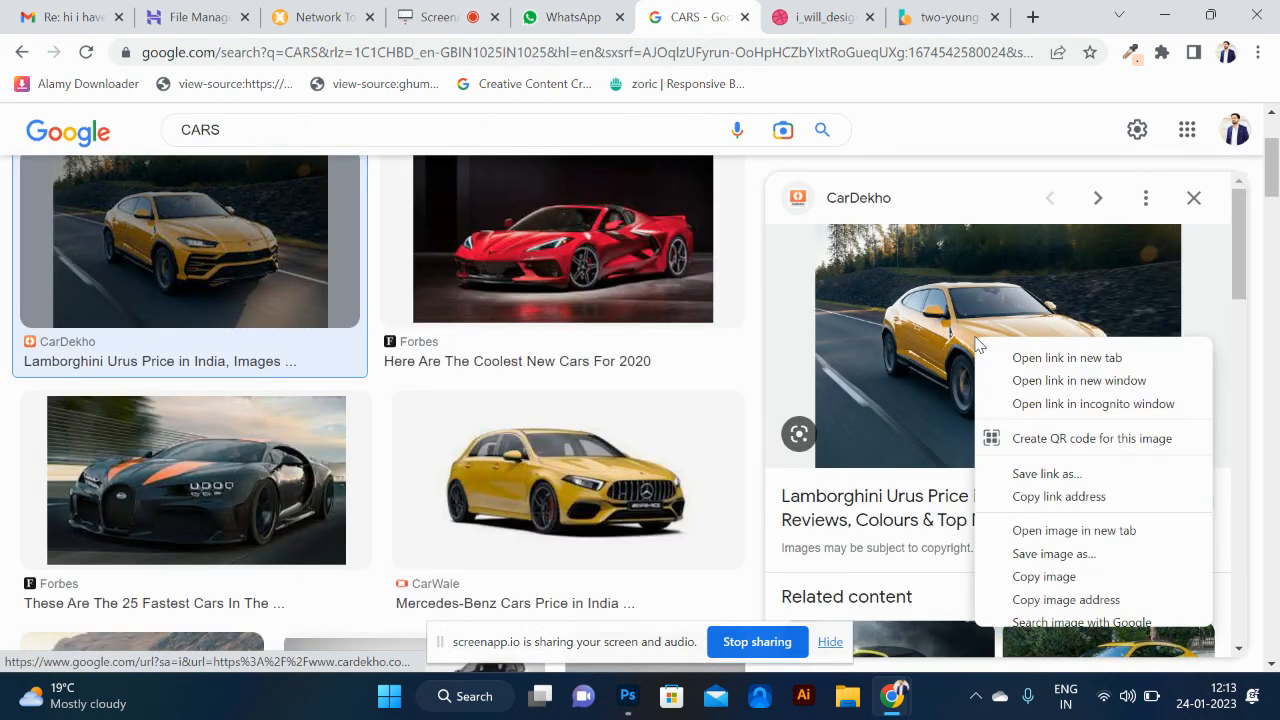
click(1092, 531)
click(928, 10)
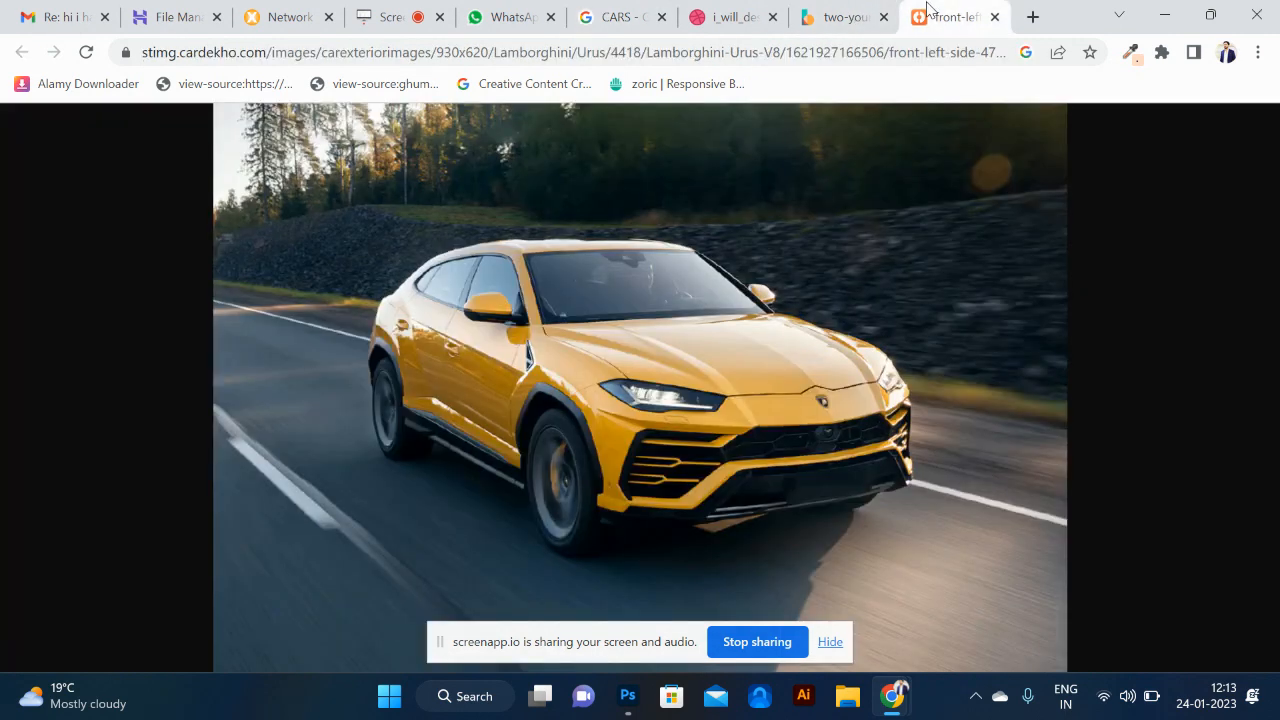
- Try to copy the Urus photo and paste it above the upper-left hexagon in Photoshop, and undo the paste
right_click(775, 291)
click(842, 362)
key(alt+Tab)
click(386, 262)
key(ctrl+v)
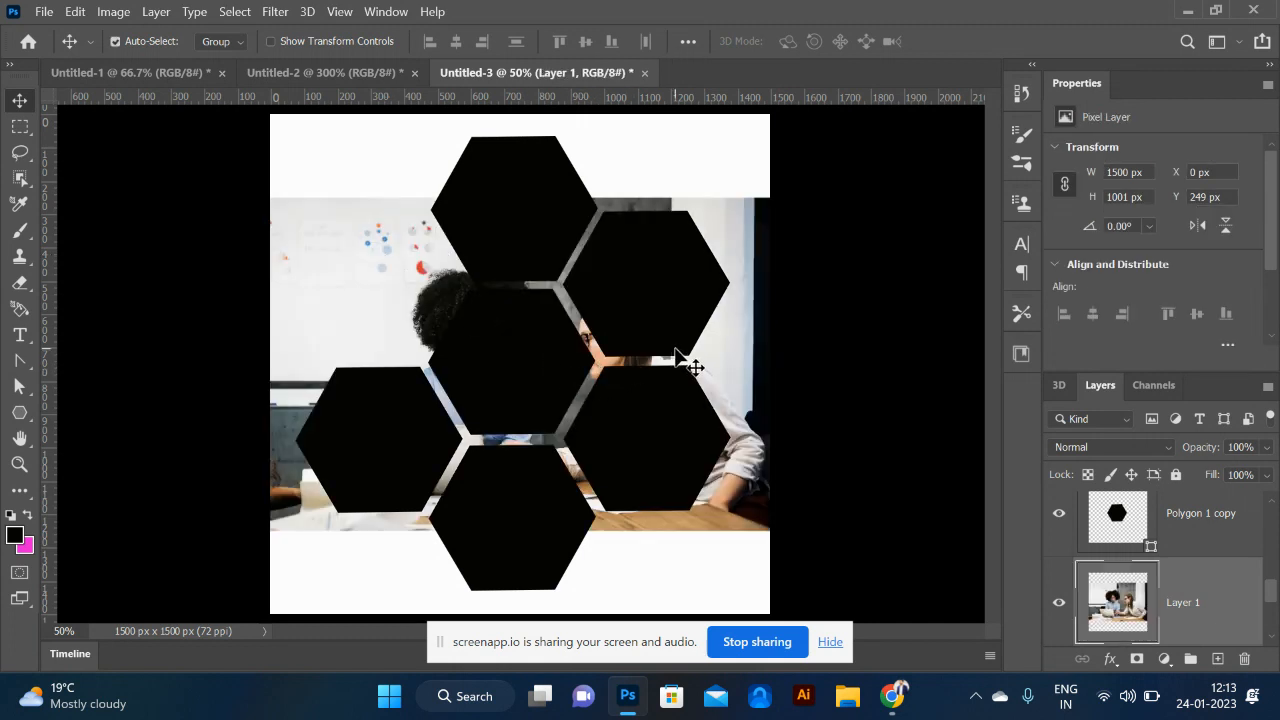
key(ctrl+z)
- Copy the Lamborghini Urus photo from Chrome and paste it directly above the centre hexagon's layer in Photoshop
key(alt+Tab)
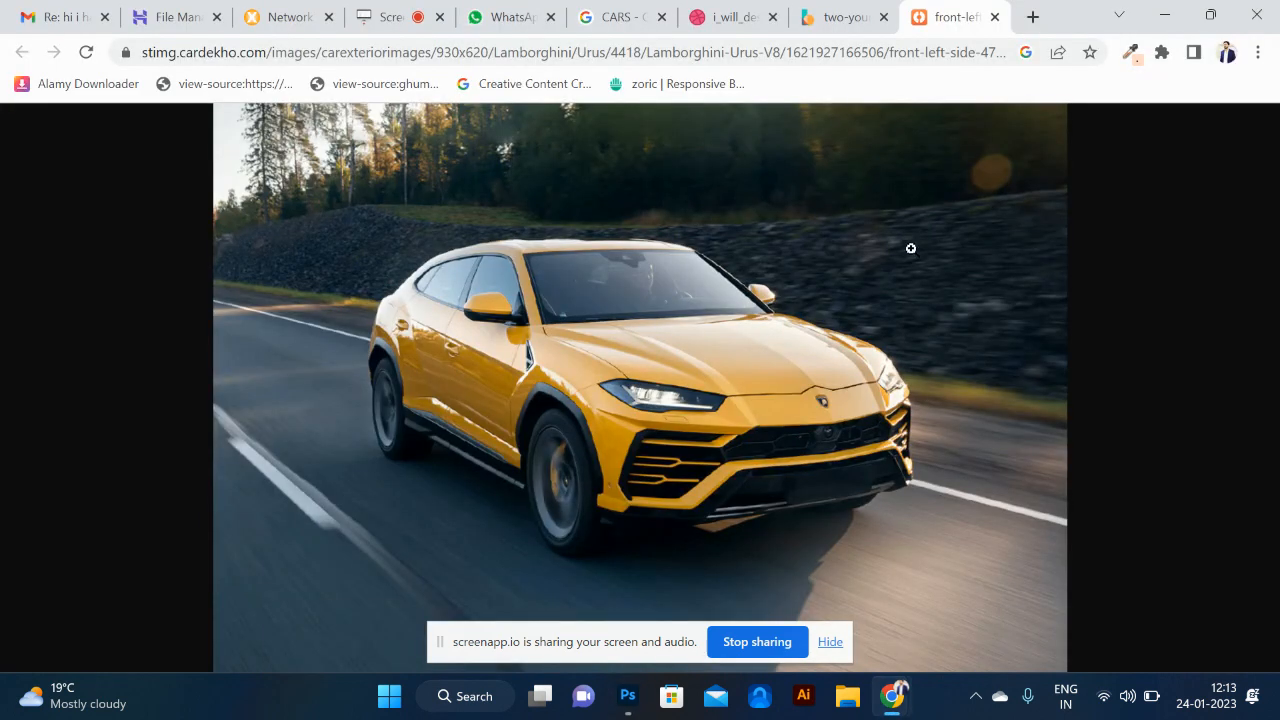
right_click(731, 231)
click(790, 298)
key(alt+Tab)
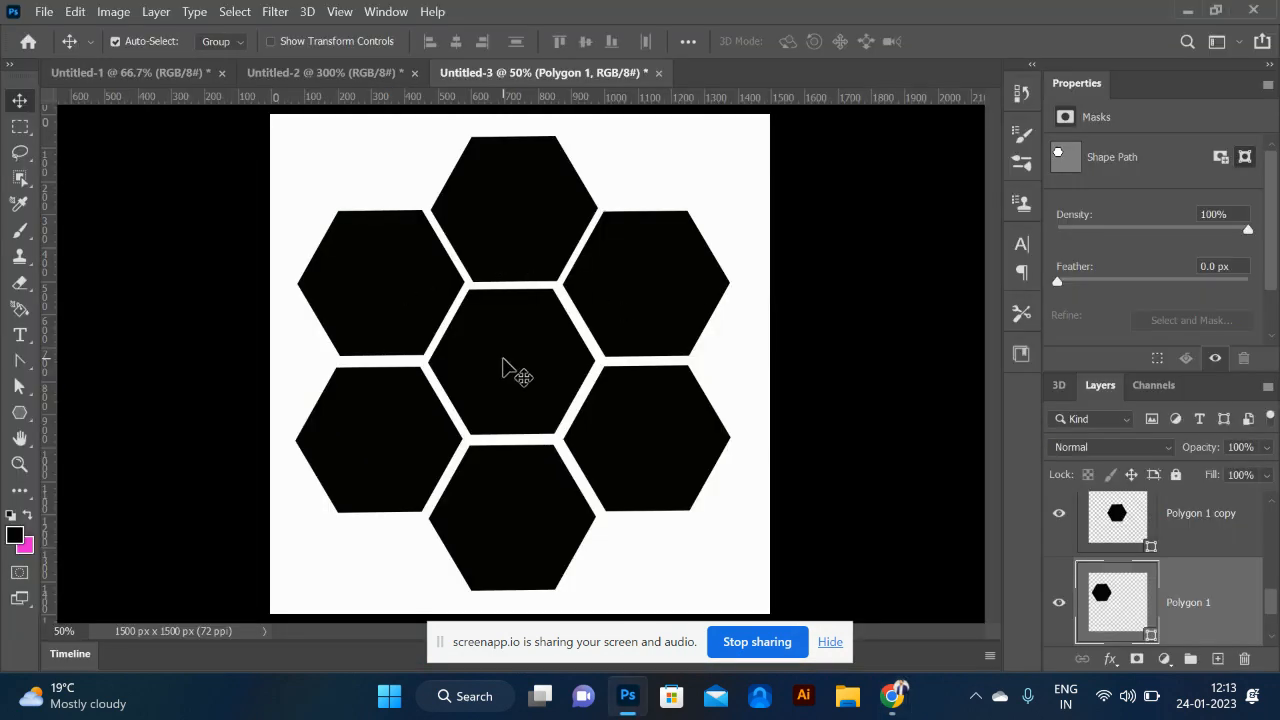
click(500, 366)
key(ctrl+v)
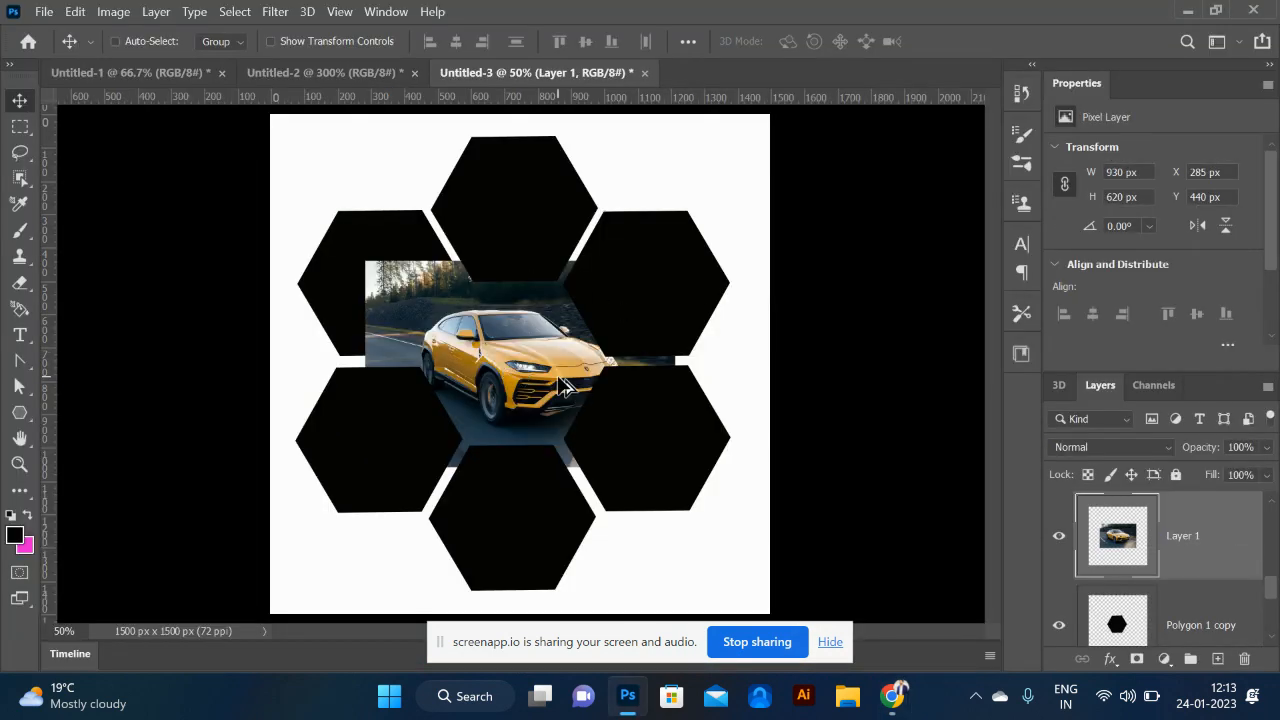
- Clip the Urus photo to the centre hexagon and shift it slightly to about X 295 px, Y 448 px
right_click(1222, 556)
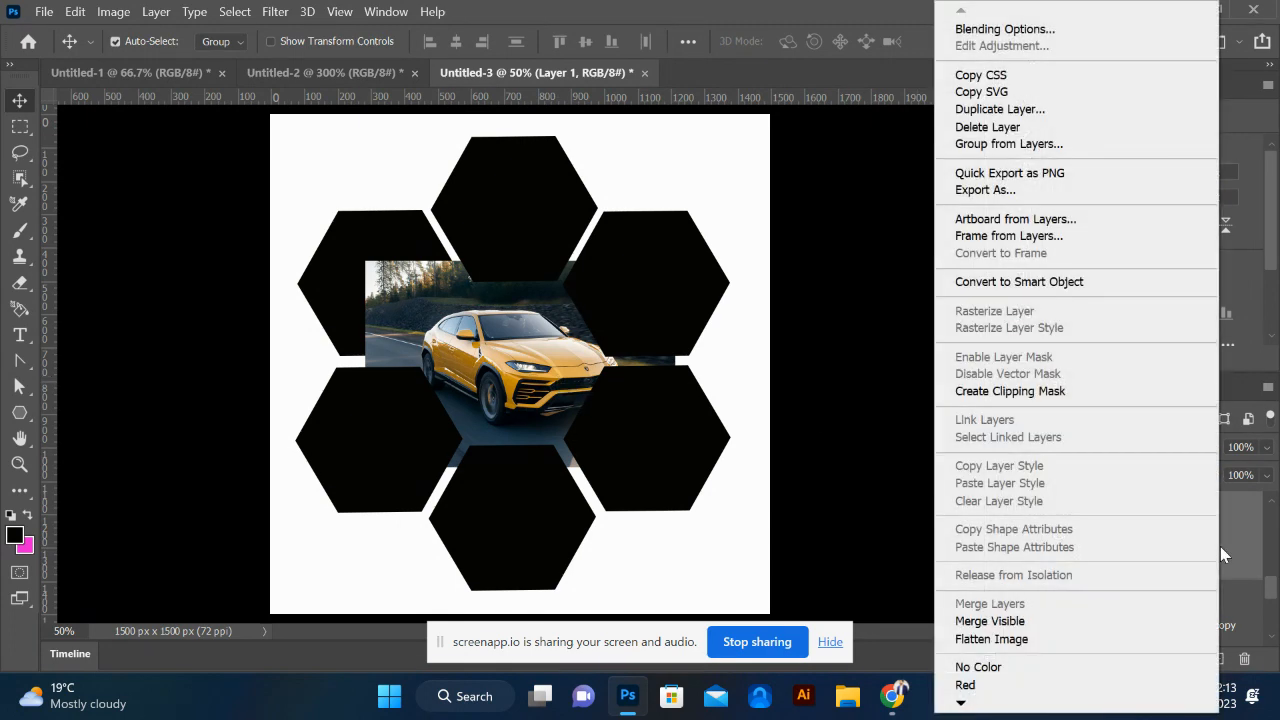
click(1035, 391)
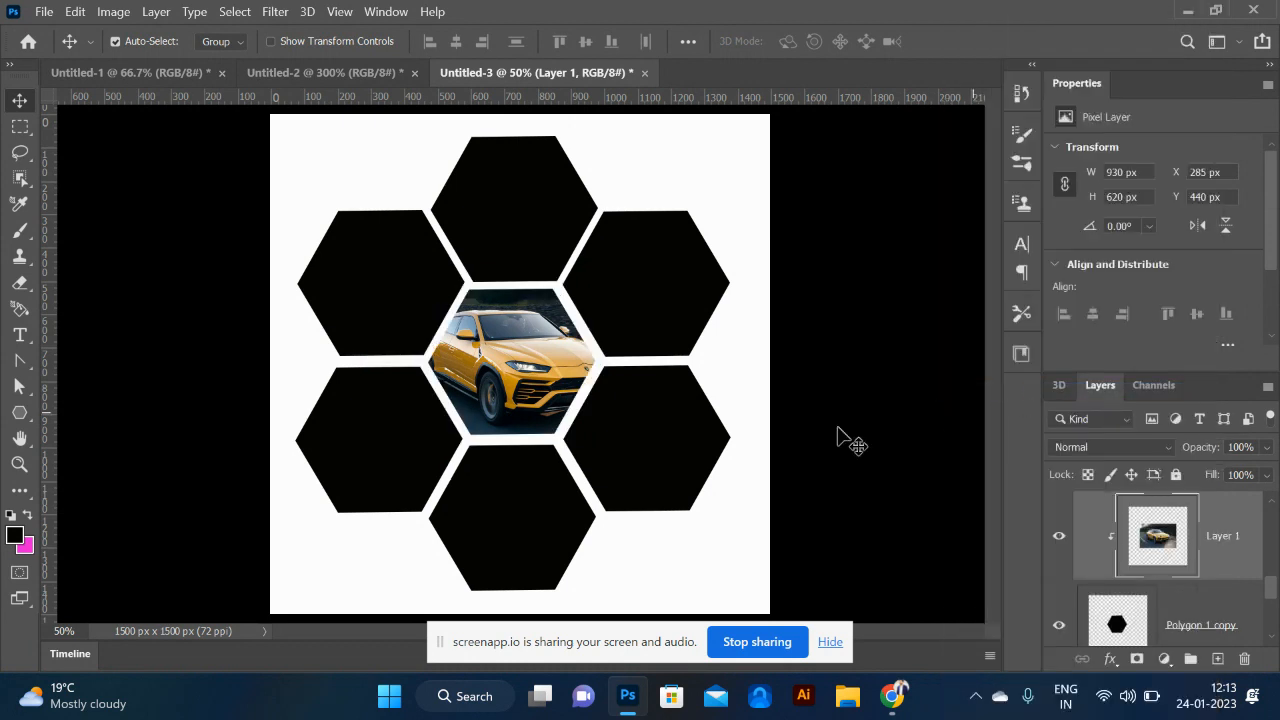
mouse_move(541, 384)
mouse_down()
mouse_move(492, 383)
mouse_move(544, 369)
mouse_move(533, 377)
mouse_up()
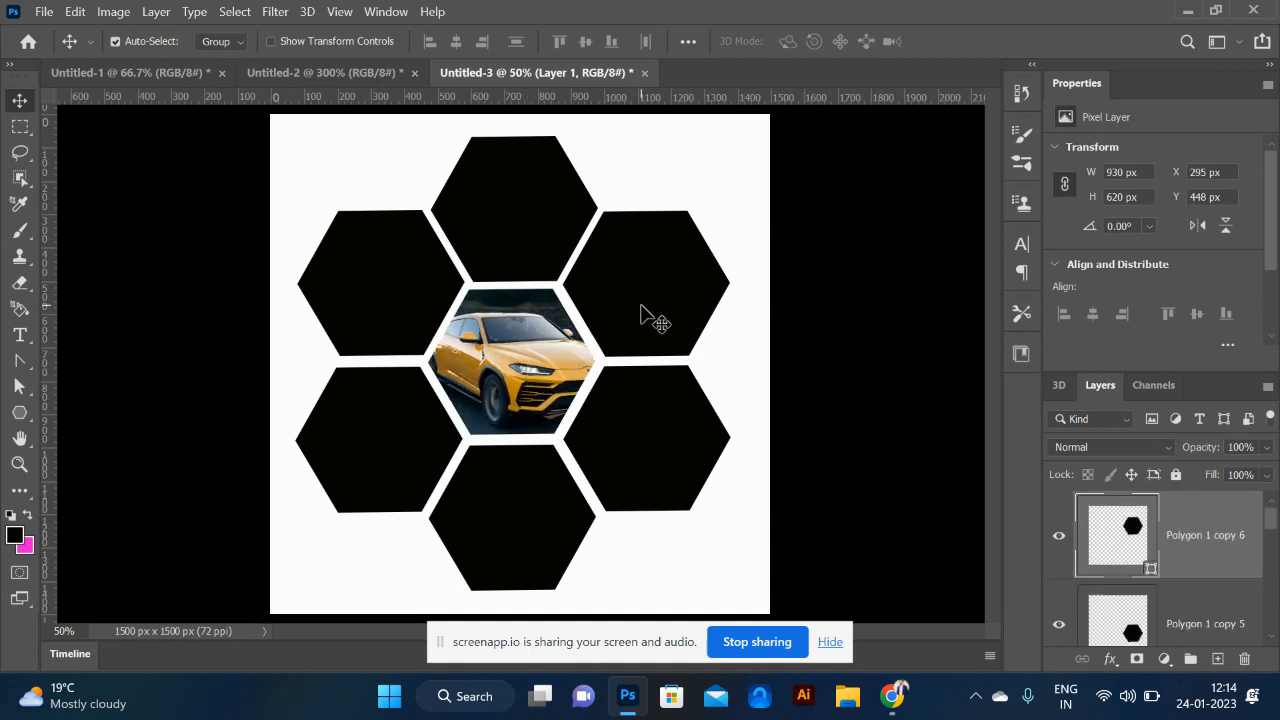
- Switch to Chrome and open the black and orange Bugatti photo from the CARS results in its own tab
key(alt+Tab)
click(846, 18)
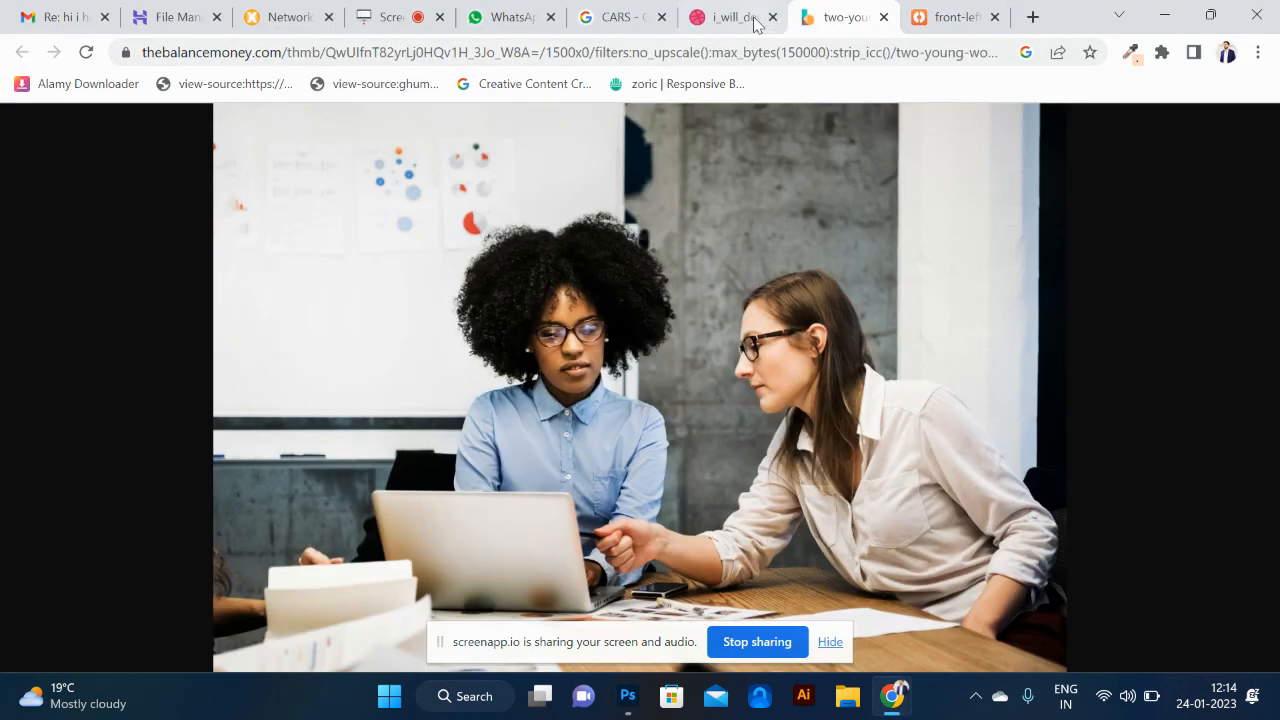
click(628, 20)
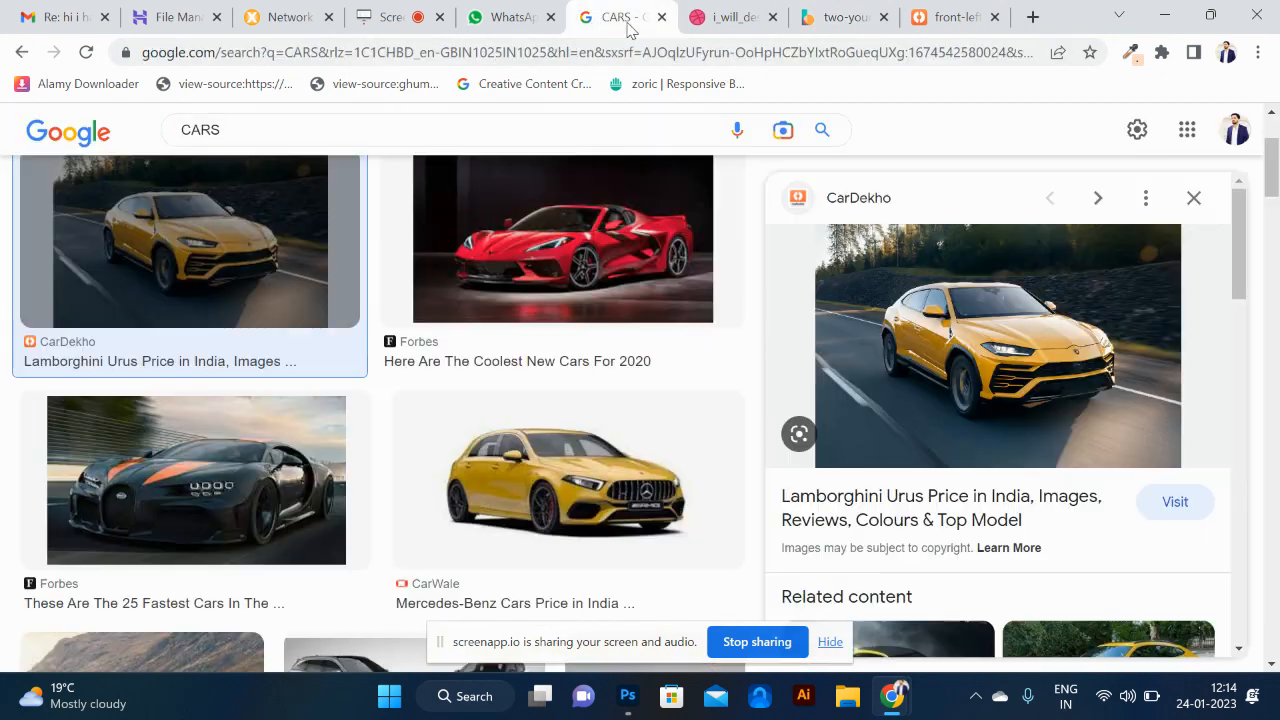
click(266, 517)
right_click(971, 371)
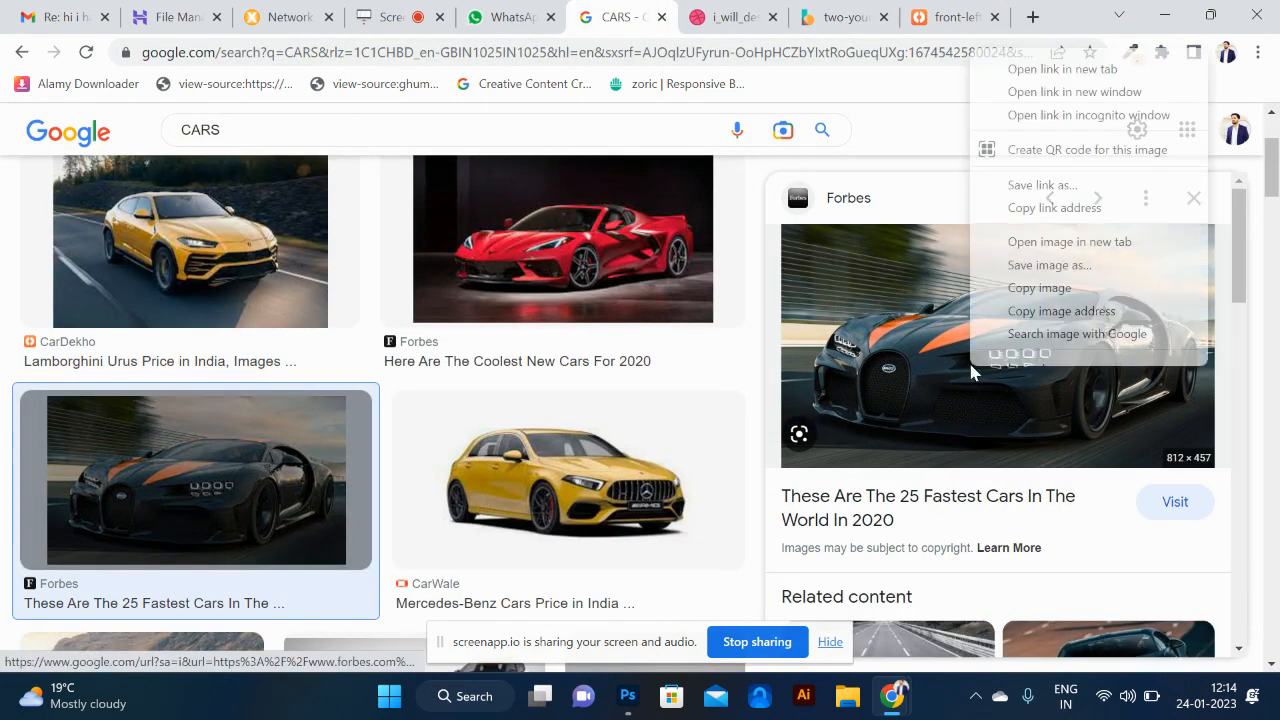
click(1141, 250)
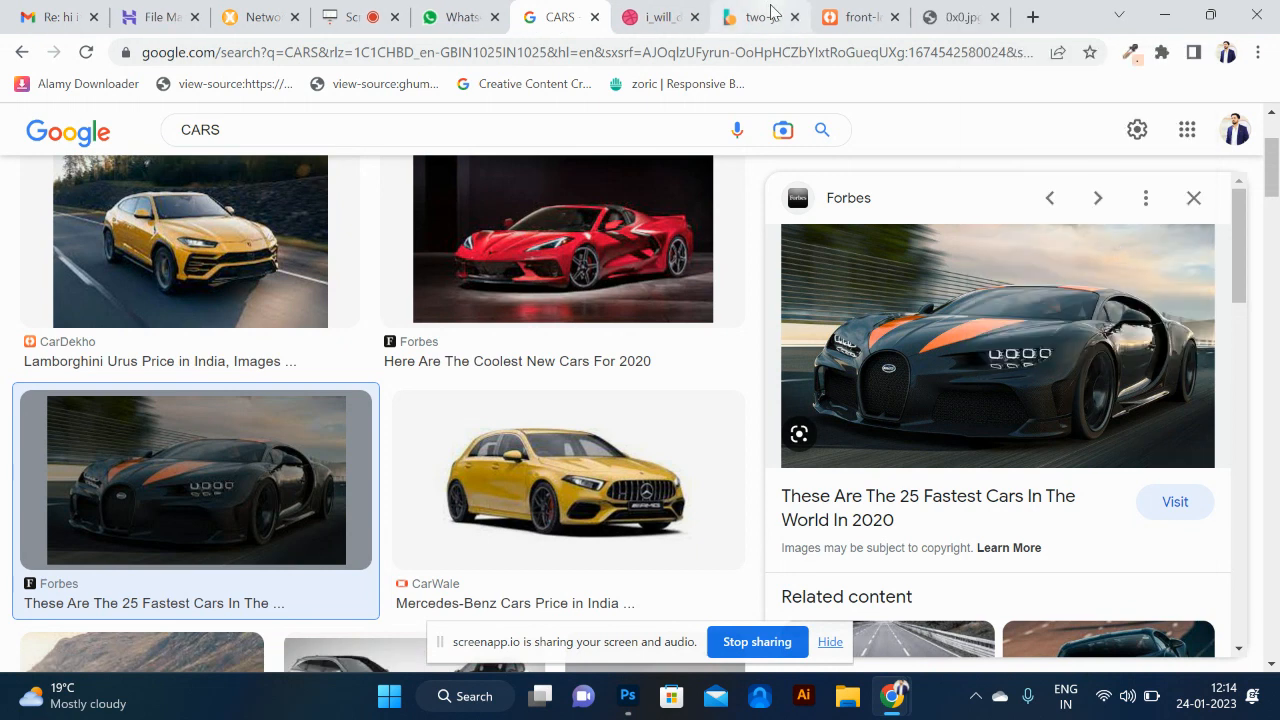
click(946, 22)
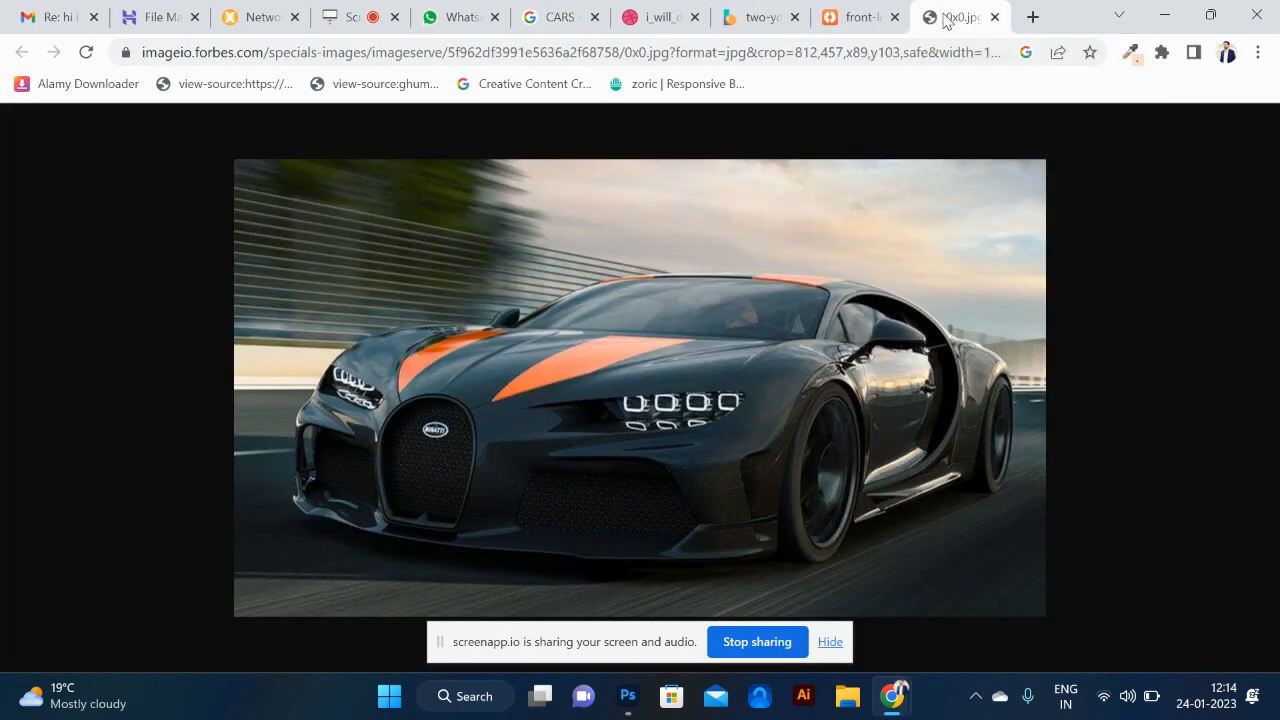
- Copy the Bugatti photo into the Photoshop honeycomb document and clip it to the topmost hexagon
right_click(697, 372)
click(735, 440)
key(alt+Tab)
click(540, 232)
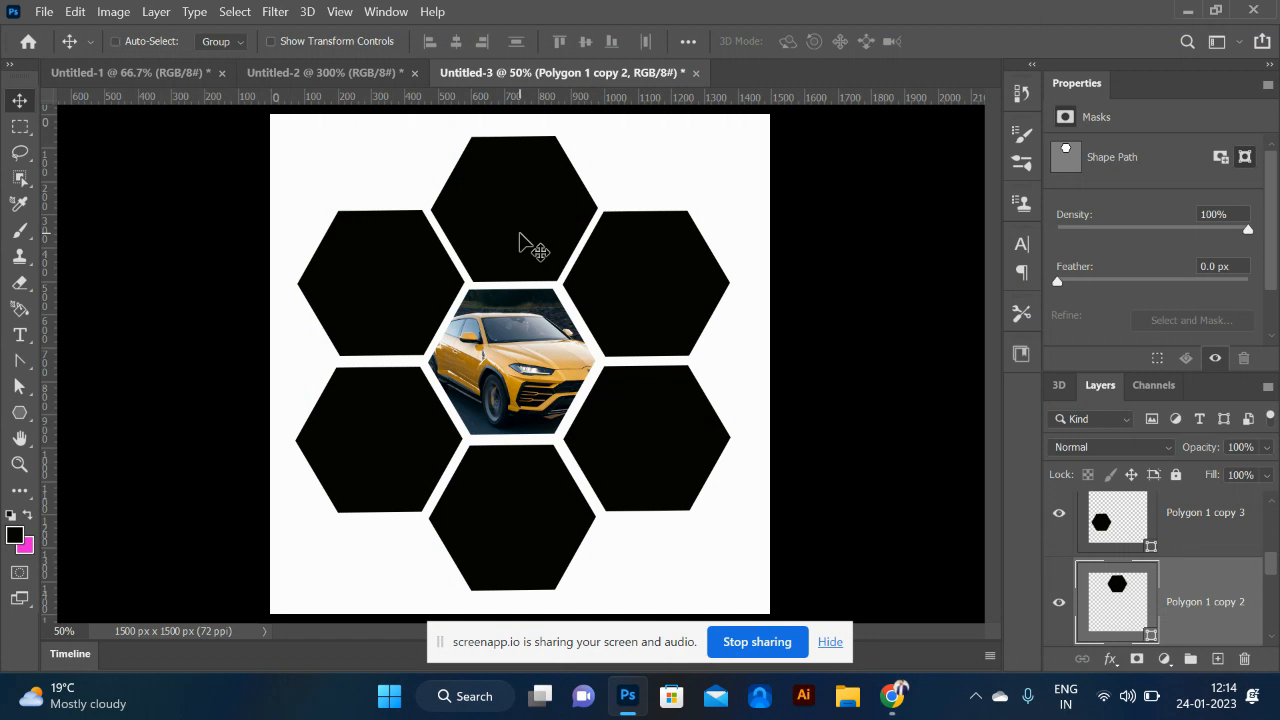
key(ctrl+v)
drag(523, 243, 537, 172)
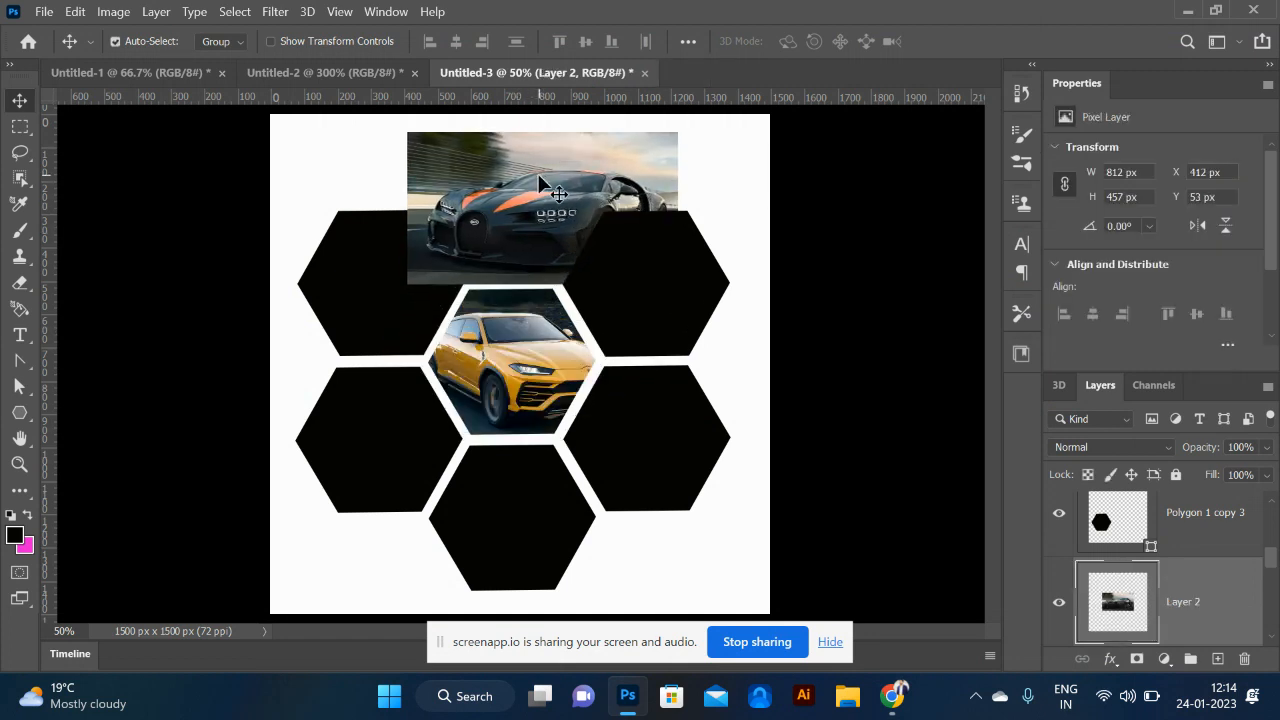
key(ctrl+alt+g)
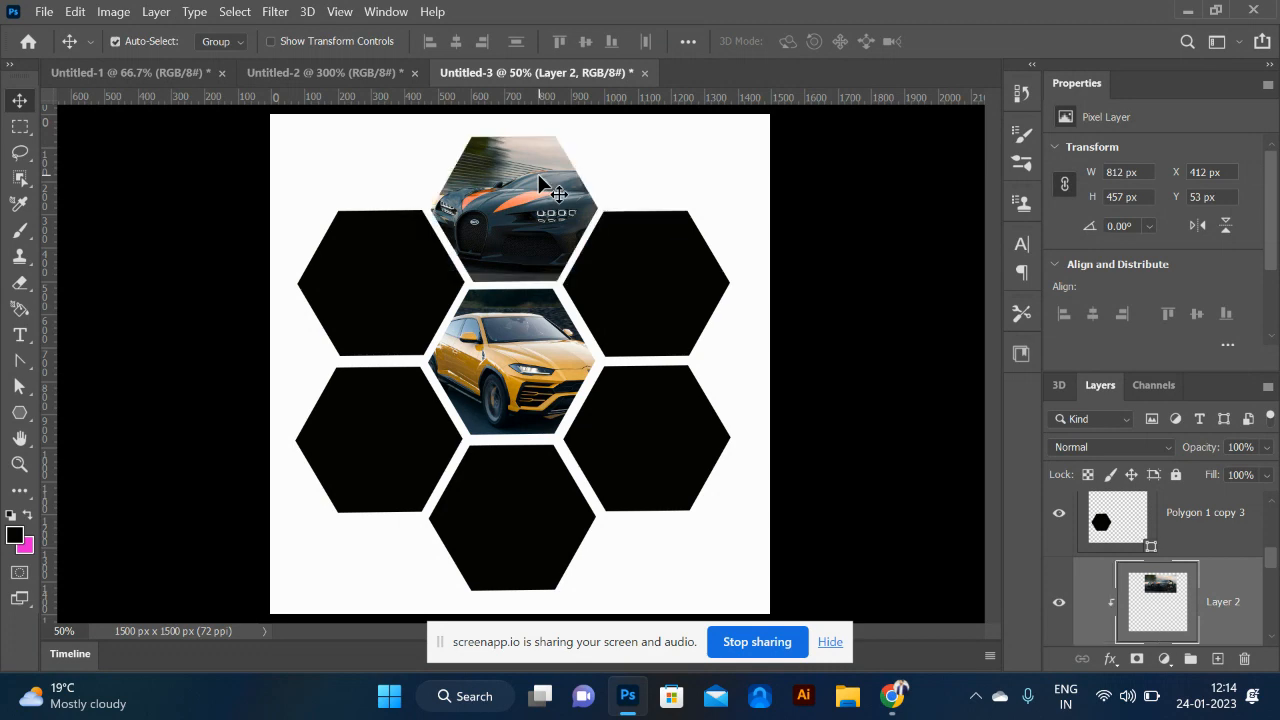
click(677, 274)
key(alt+Tab)
key(alt+Tab)
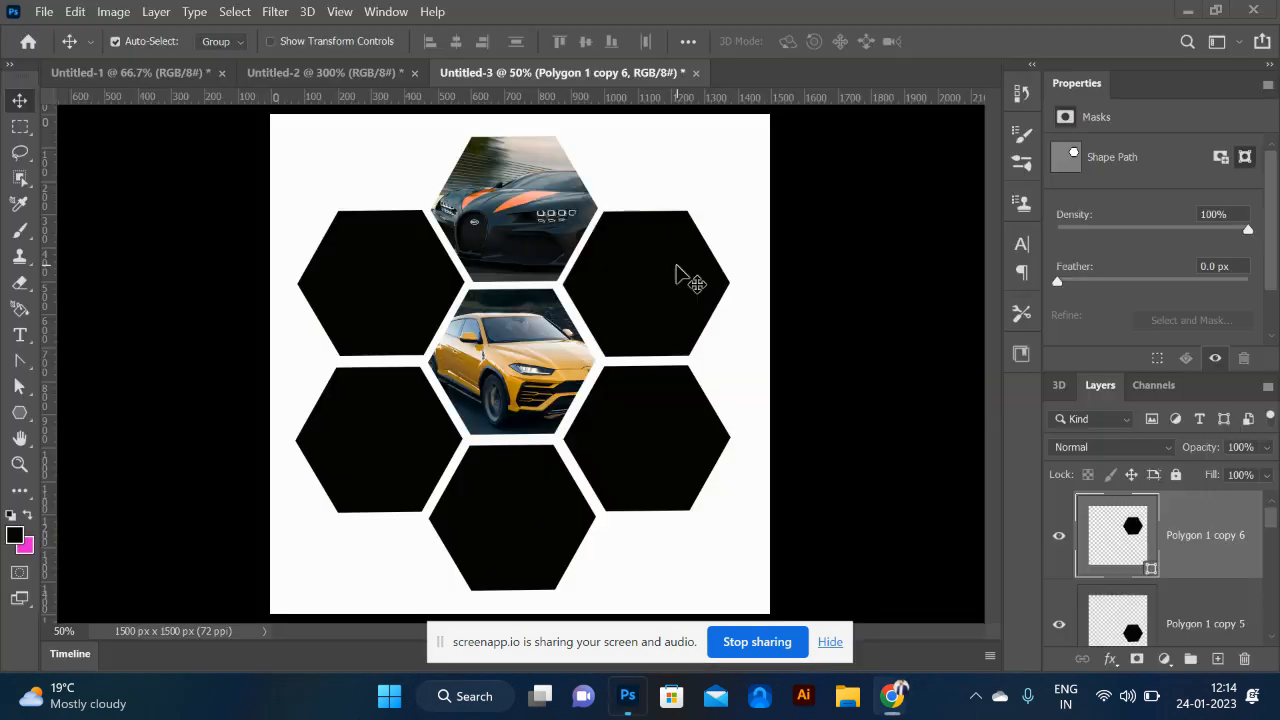
- Scale the clipped Bugatti photo to about 98.83% and move it right so its front fills the top hexagon
ctrl+click(533, 237)
key(ctrl+t)
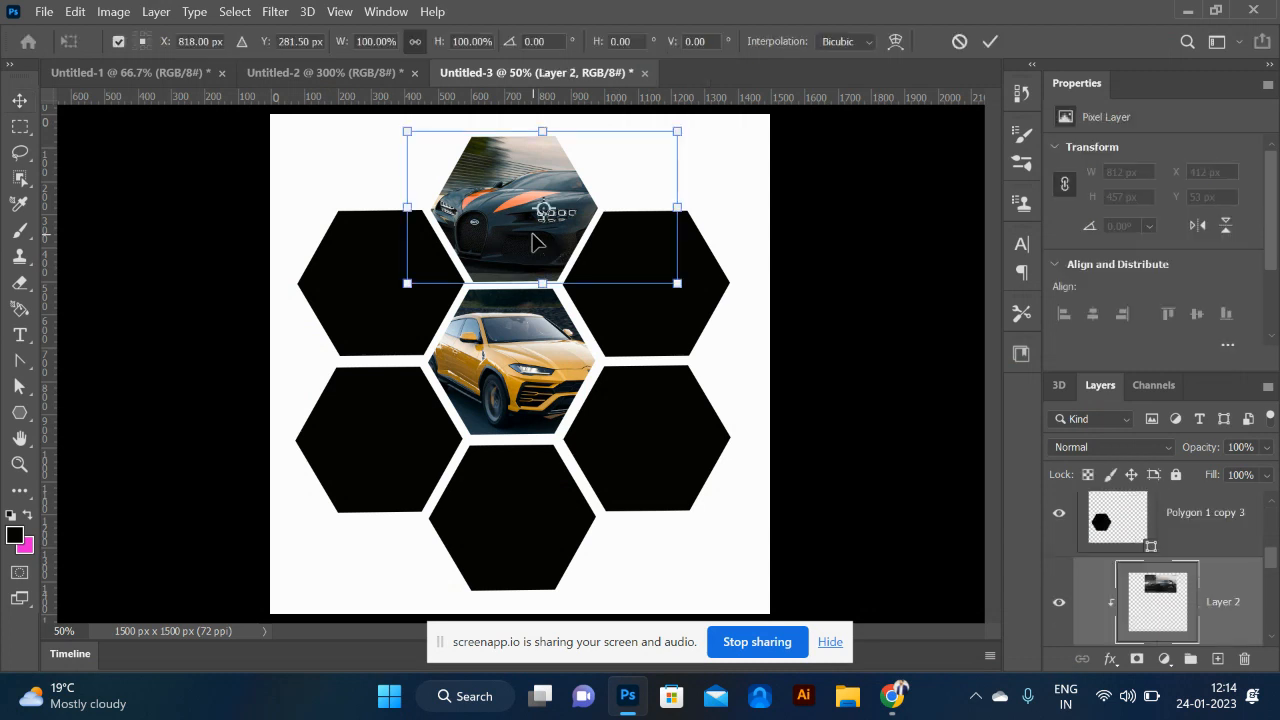
mouse_move(681, 287)
mouse_down()
mouse_move(740, 318)
mouse_move(720, 322)
mouse_move(665, 278)
mouse_move(677, 286)
mouse_up()
drag(500, 246, 520, 248)
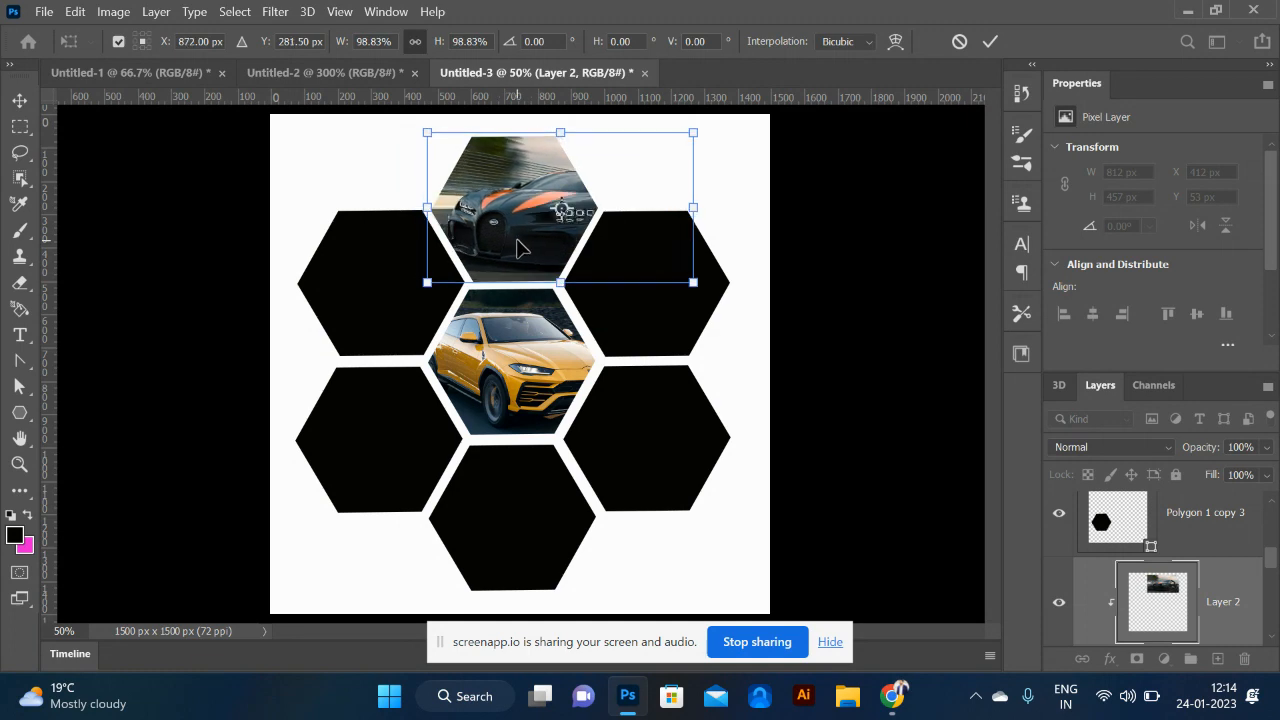
key(Return)
- Switch to Chrome and open the red Bentley photo from the CARS results in its own browser tab
click(645, 291)
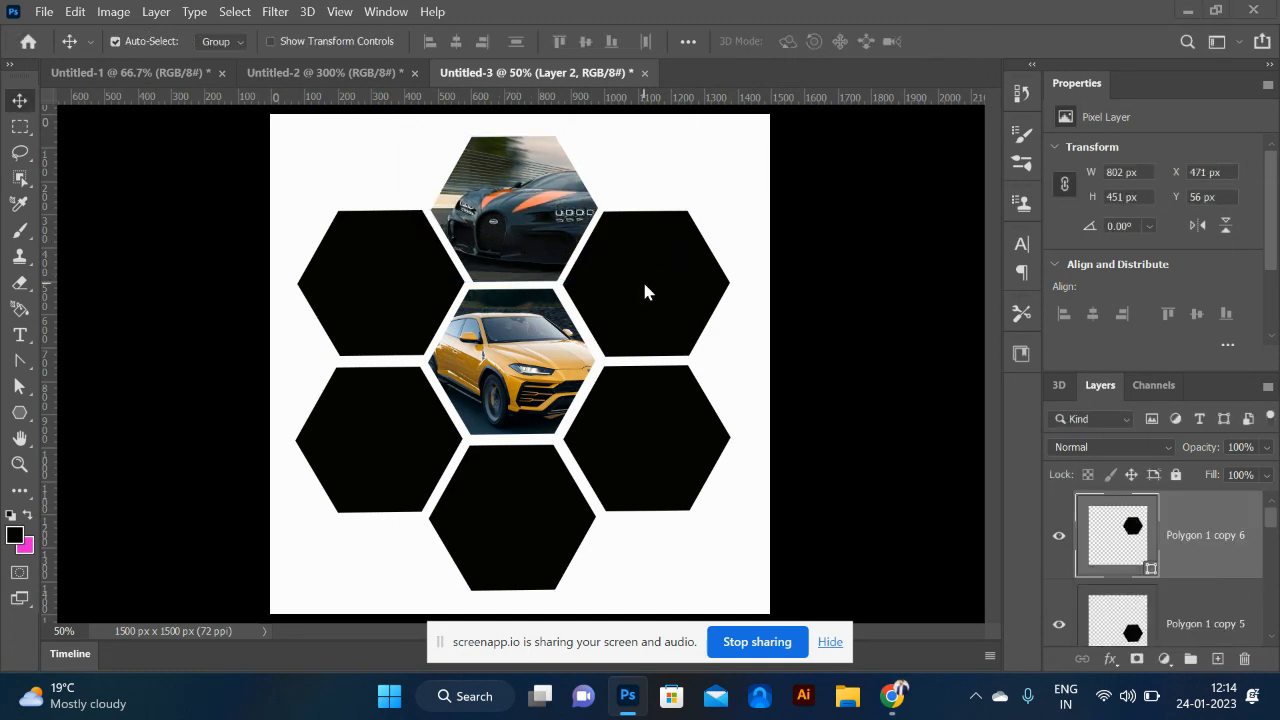
key(alt+Tab)
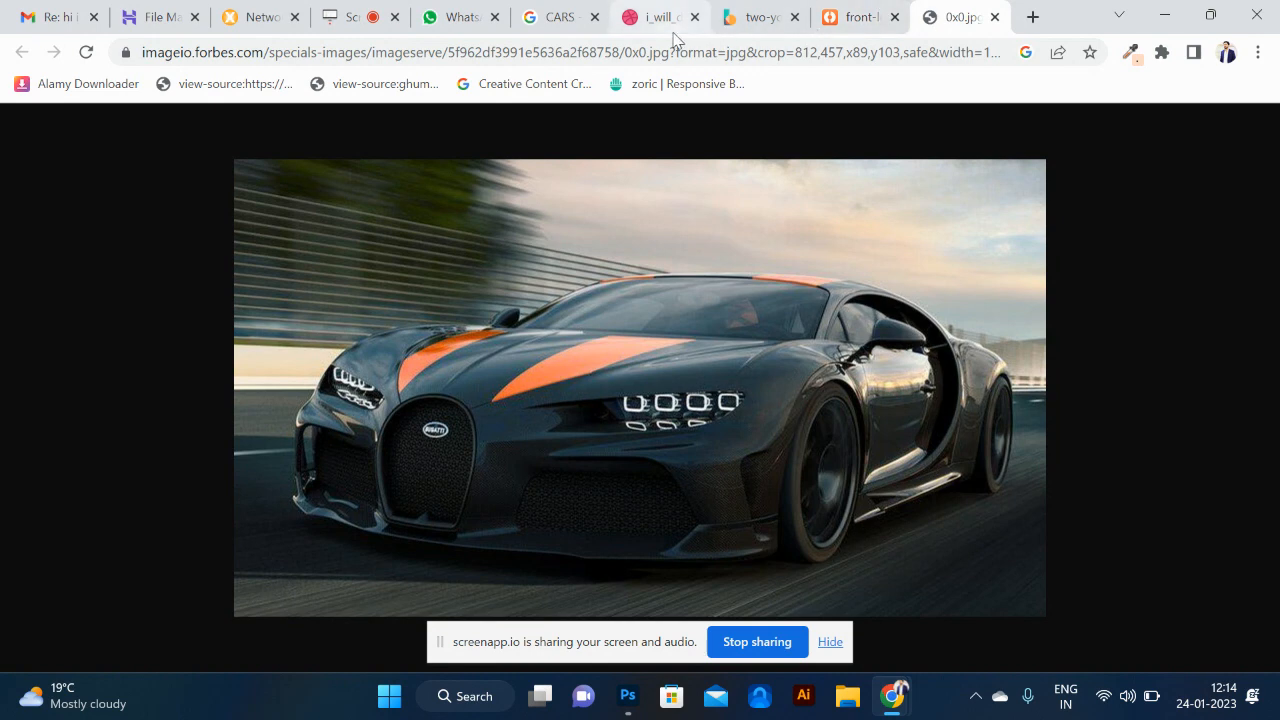
click(555, 17)
scroll(611, 371, down, 4)
scroll(611, 371, down, 1)
click(196, 259)
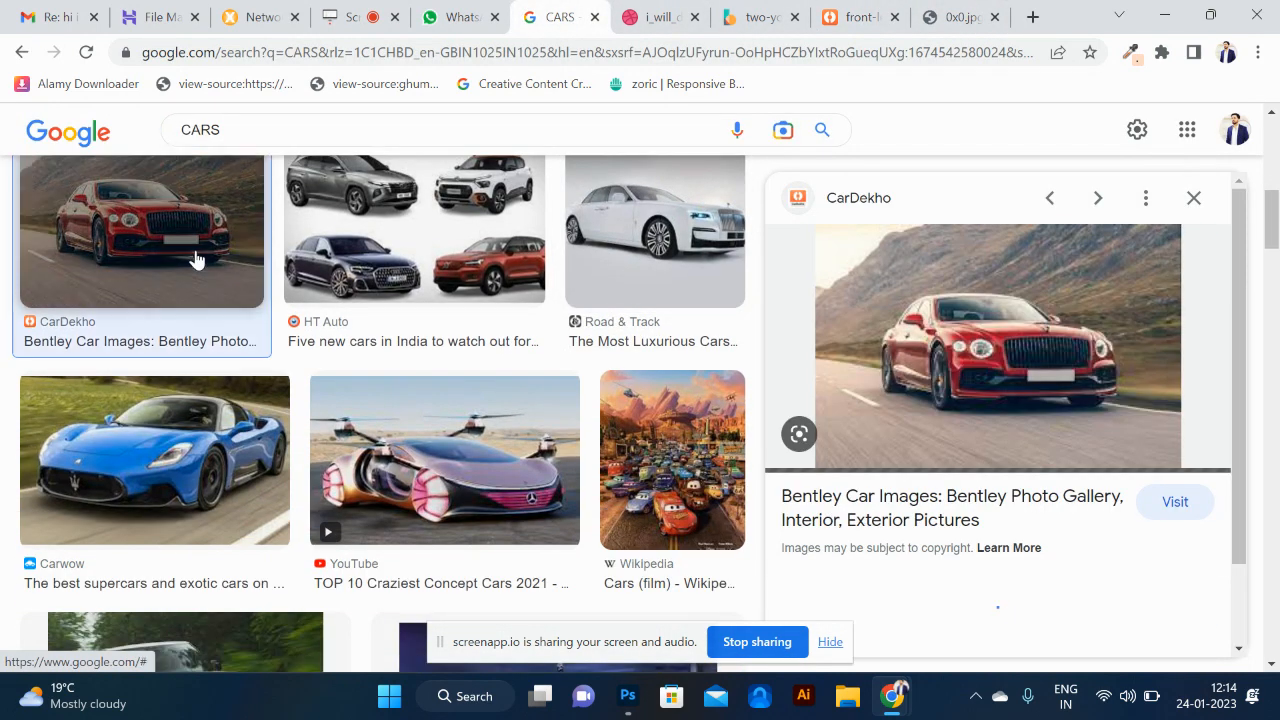
right_click(966, 340)
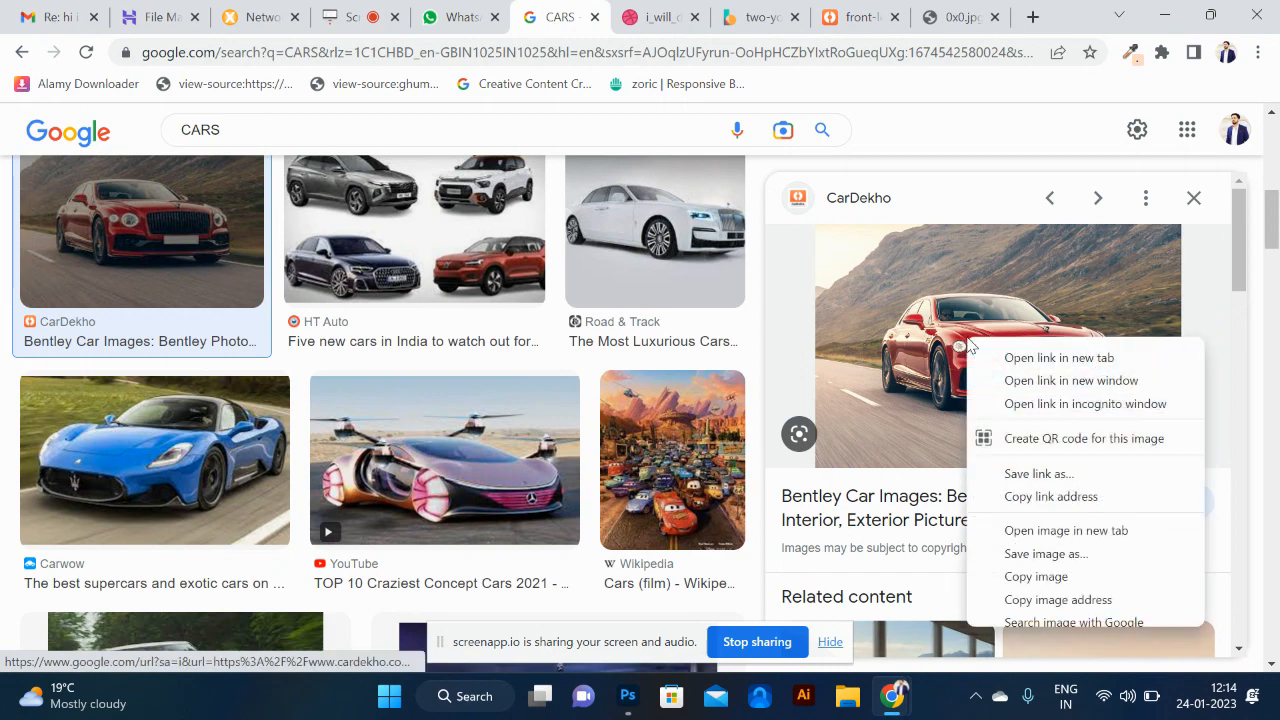
click(1062, 530)
click(966, 17)
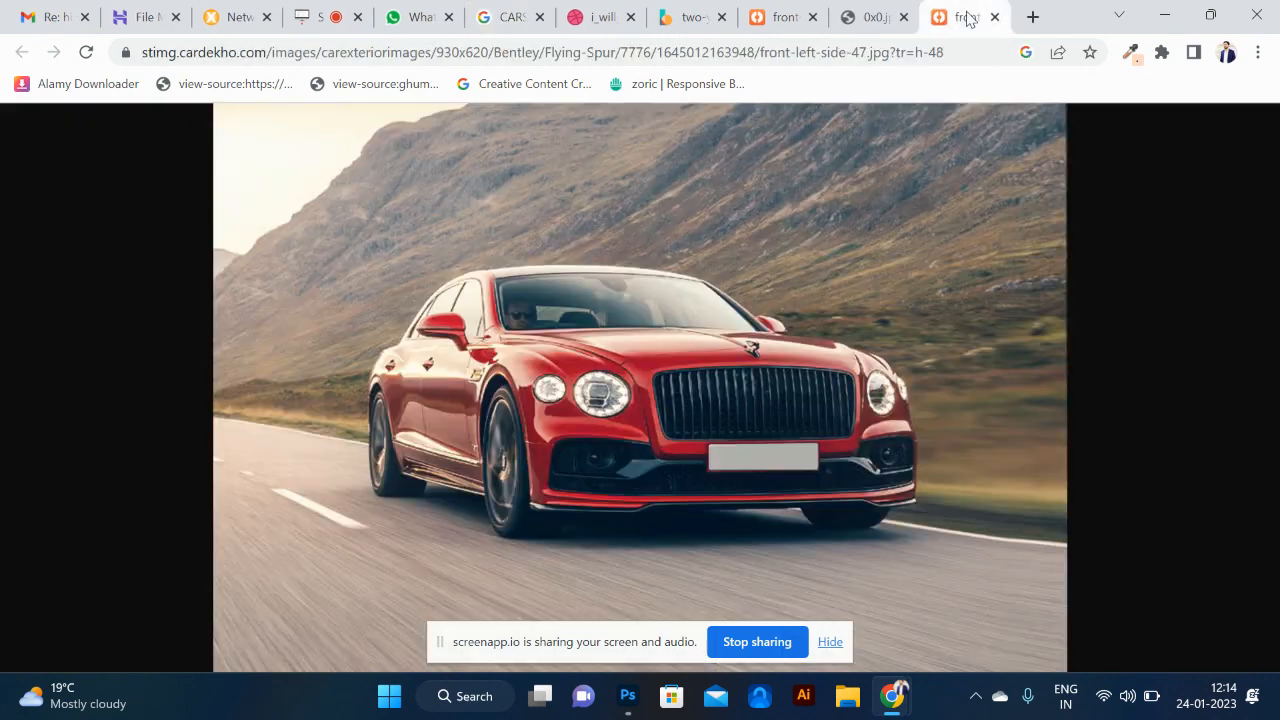
- Try to copy the Bentley photo and paste it above the bottom hexagon in Photoshop
right_click(814, 207)
click(866, 275)
key(alt+Tab)
click(490, 518)
key(ctrl+v)
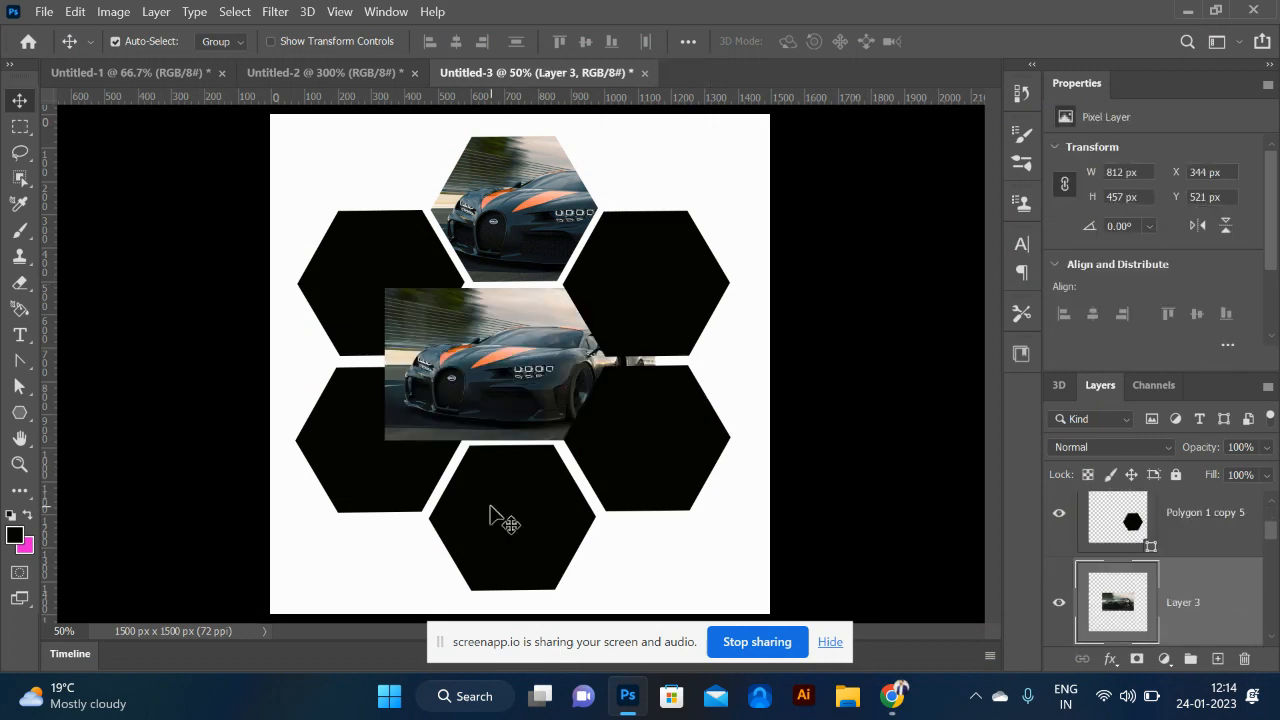
- Copy the red Bentley photo from Chrome again and paste it above the upper-left hexagon's layer in Photoshop
key(alt+Tab)
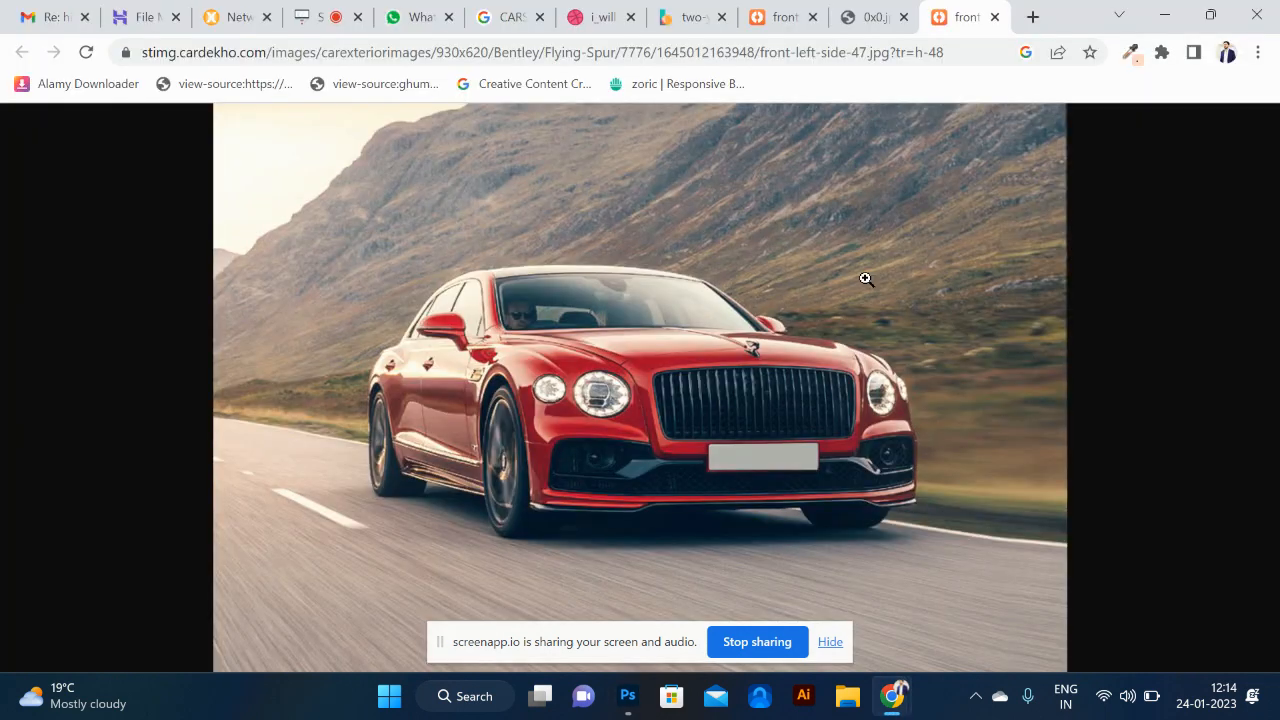
right_click(867, 281)
click(912, 349)
key(alt+Tab)
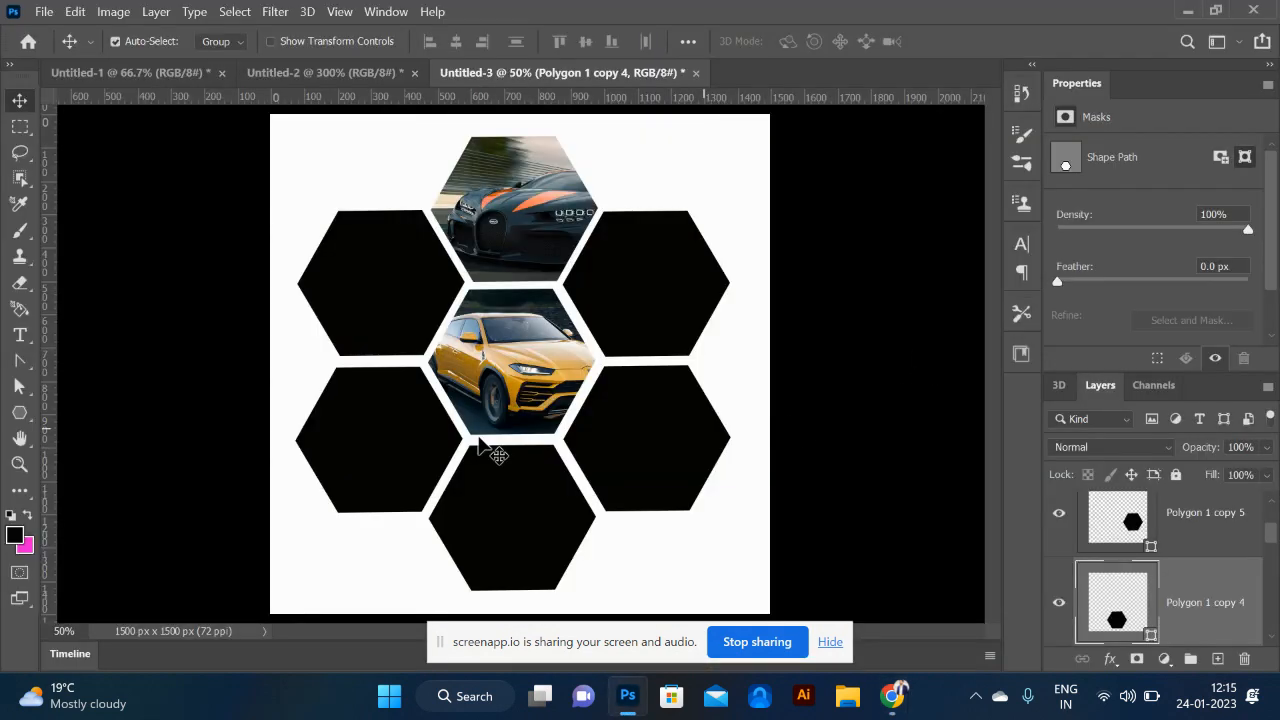
key(ctrl+v)
- Move the Bentley photo over the upper-left hexagon, at about X -103 px, Y 218 px, and clip it to that hexagon
drag(431, 307, 305, 240)
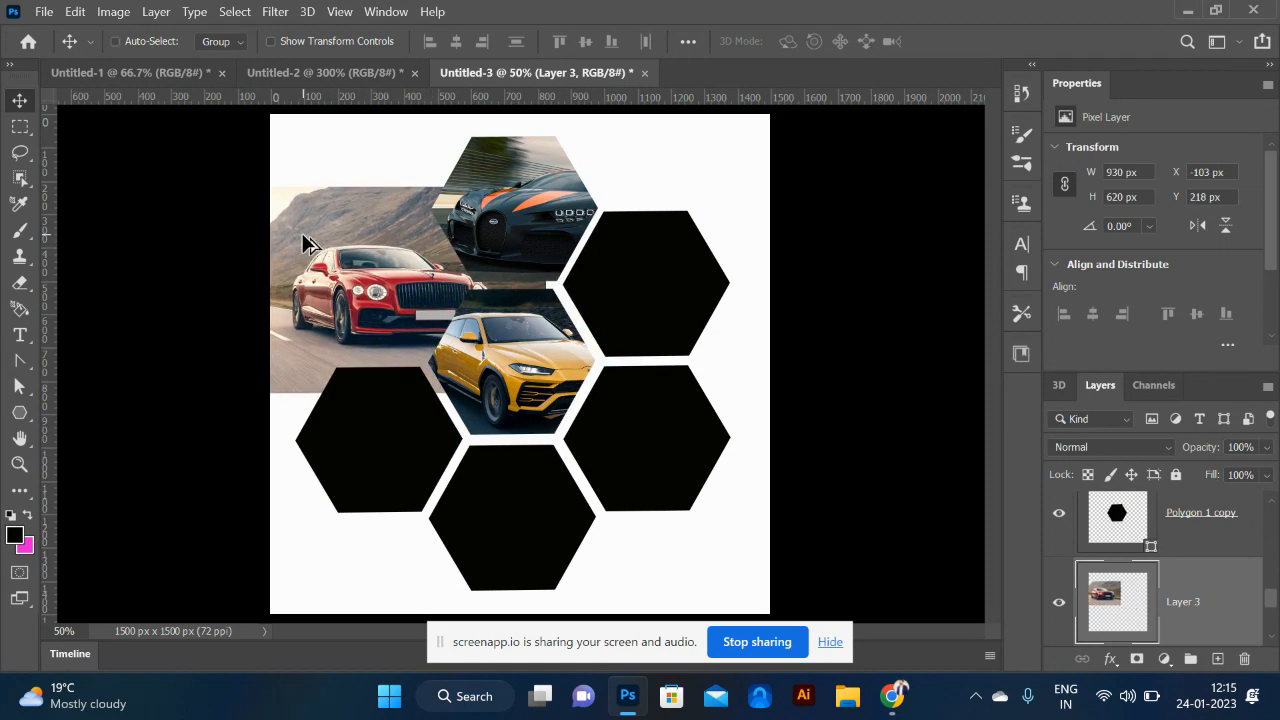
right_click(1217, 612)
click(1057, 392)
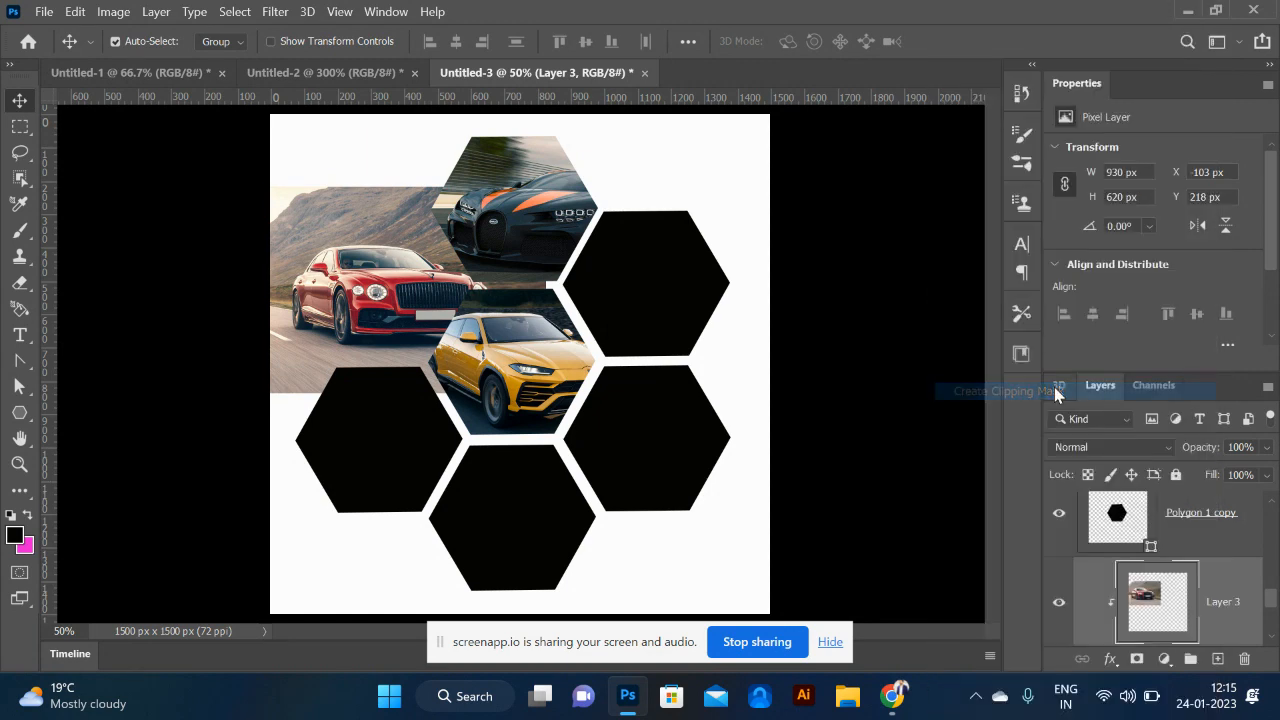
- Switch to Chrome and open the Autocar Range Rover photo from the CARS results in its own browser tab
key(alt+Tab)
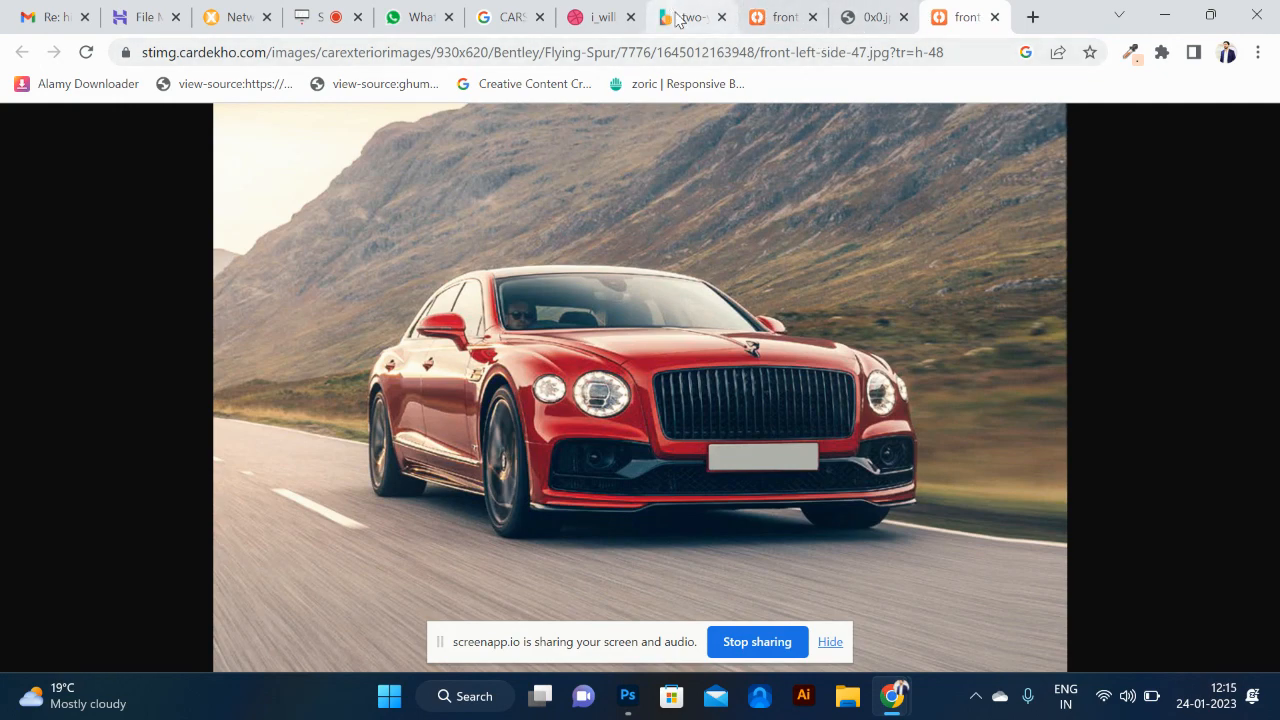
click(503, 22)
scroll(643, 437, down, 1)
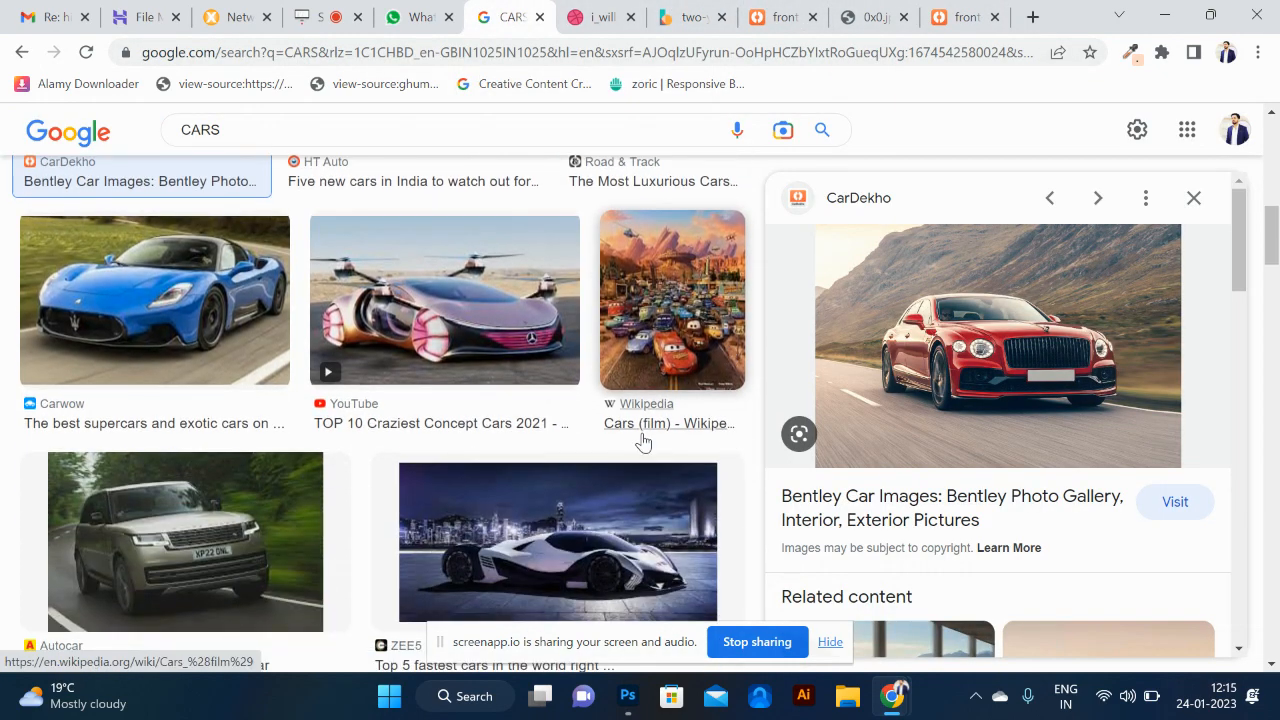
scroll(415, 437, down, 1)
click(286, 420)
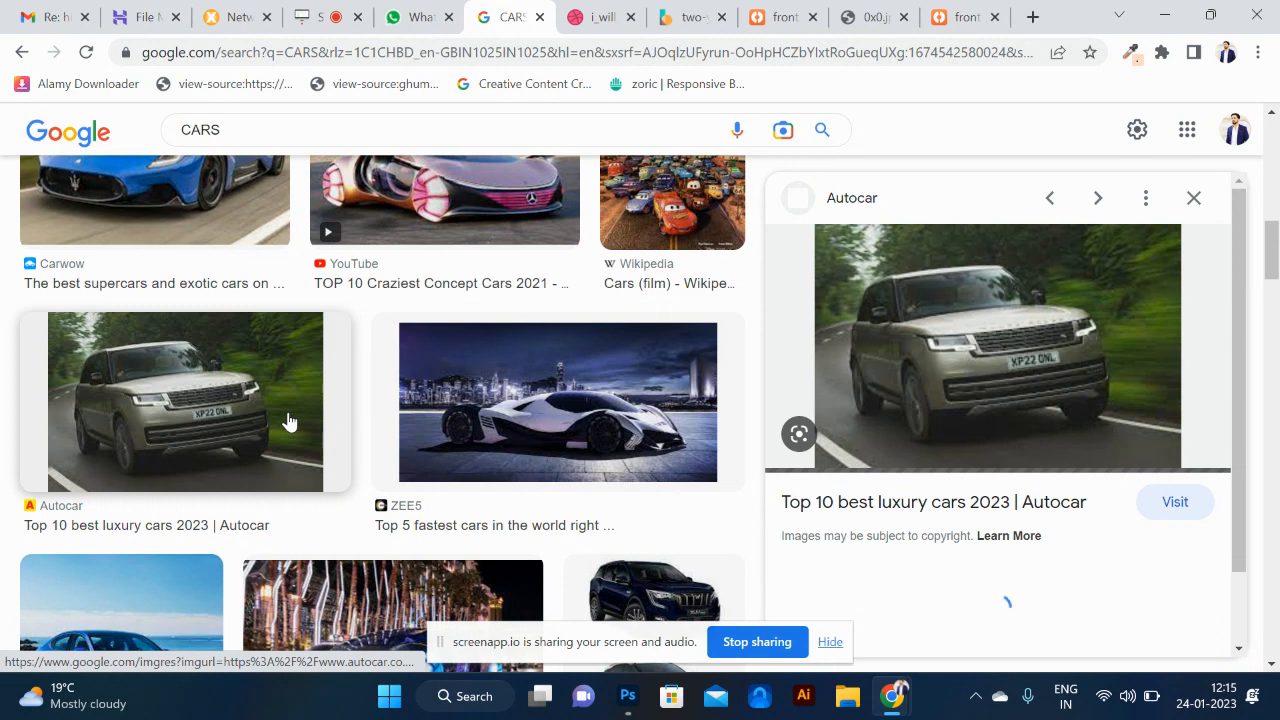
right_click(984, 342)
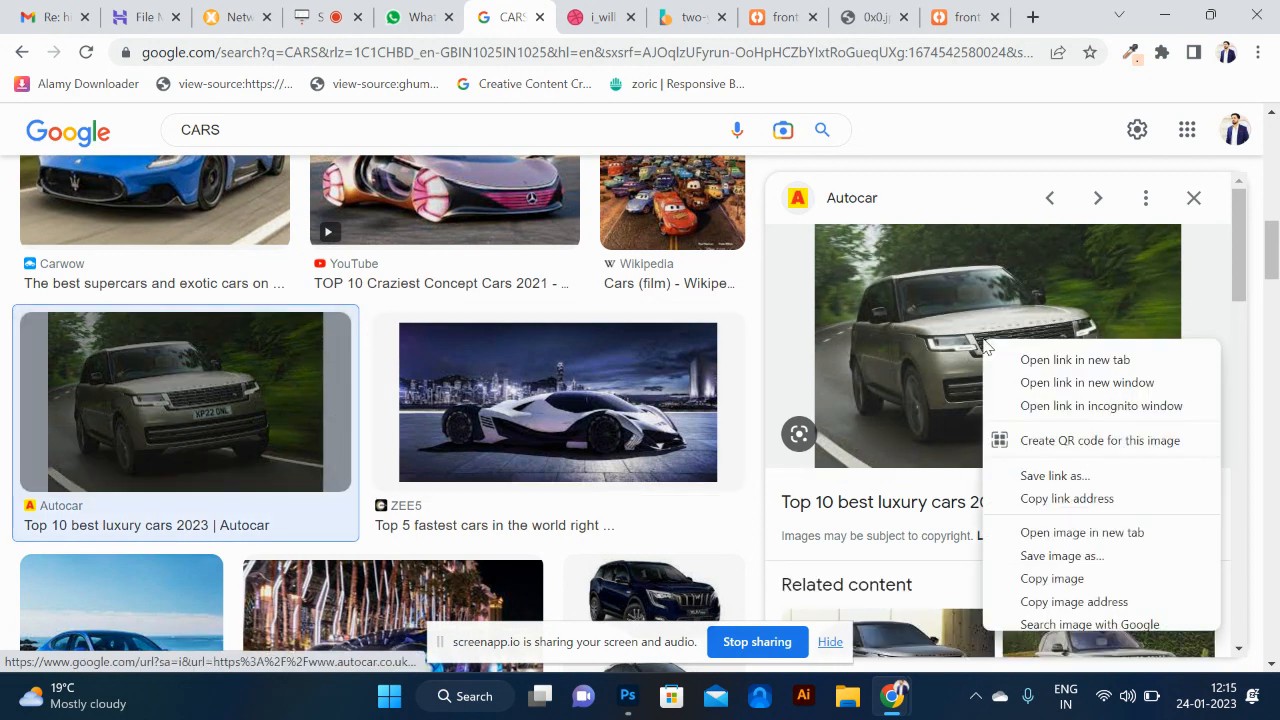
click(1075, 532)
- Open the WIRED photo of the blue car on the beach from the results in its own browser tab
scroll(514, 463, down, 2)
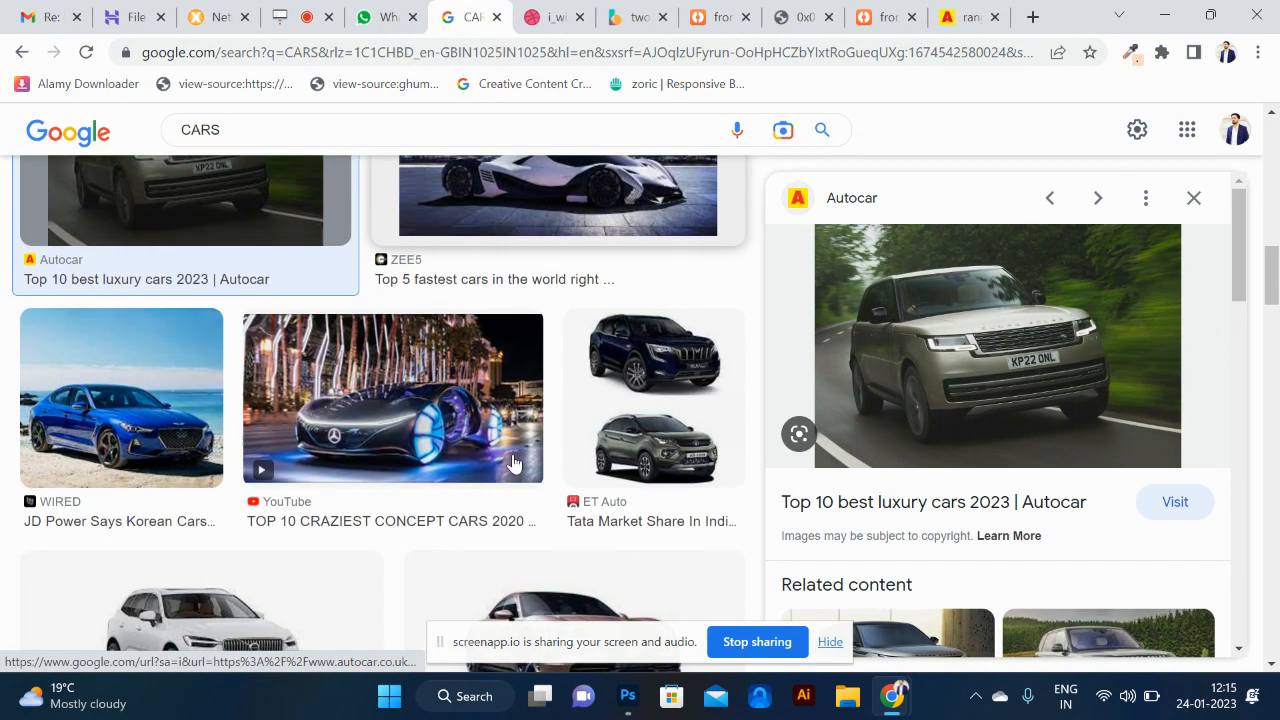
click(90, 393)
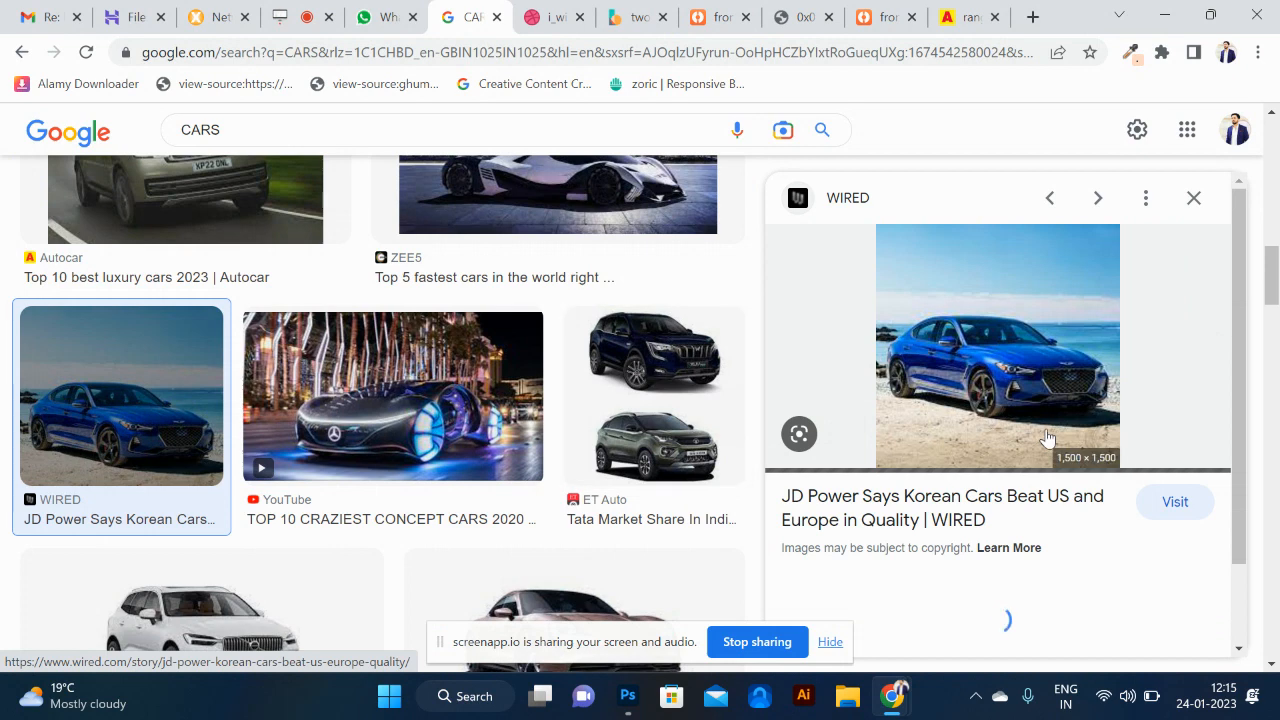
right_click(956, 350)
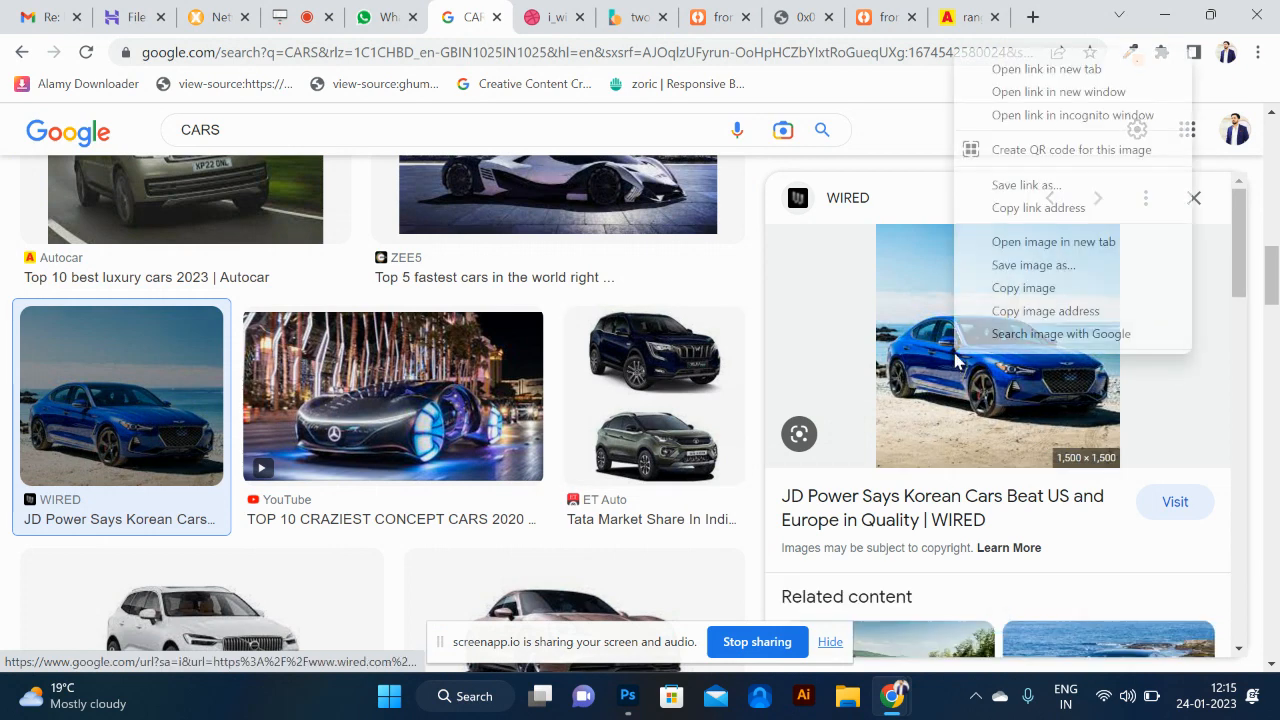
click(1117, 252)
- Open the Road & Track Rolls-Royce photo from the CARS results in its own browser tab
scroll(317, 457, down, 2)
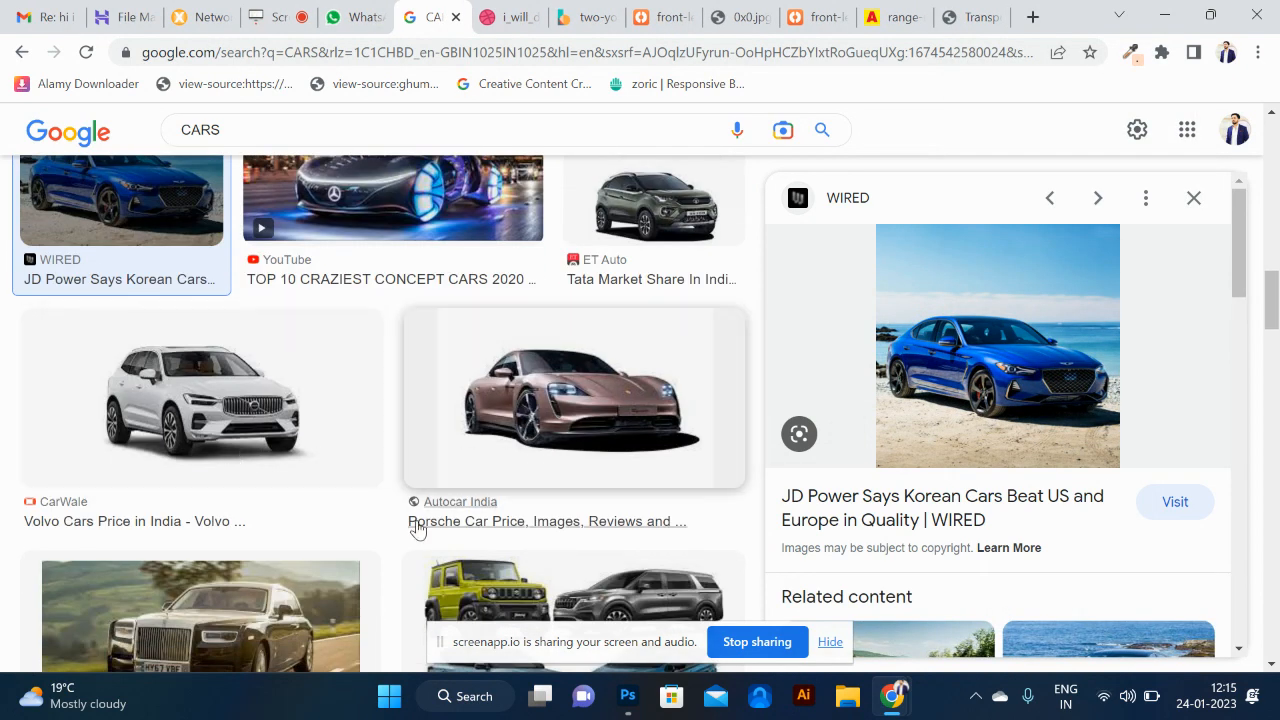
scroll(418, 530, down, 2)
click(200, 440)
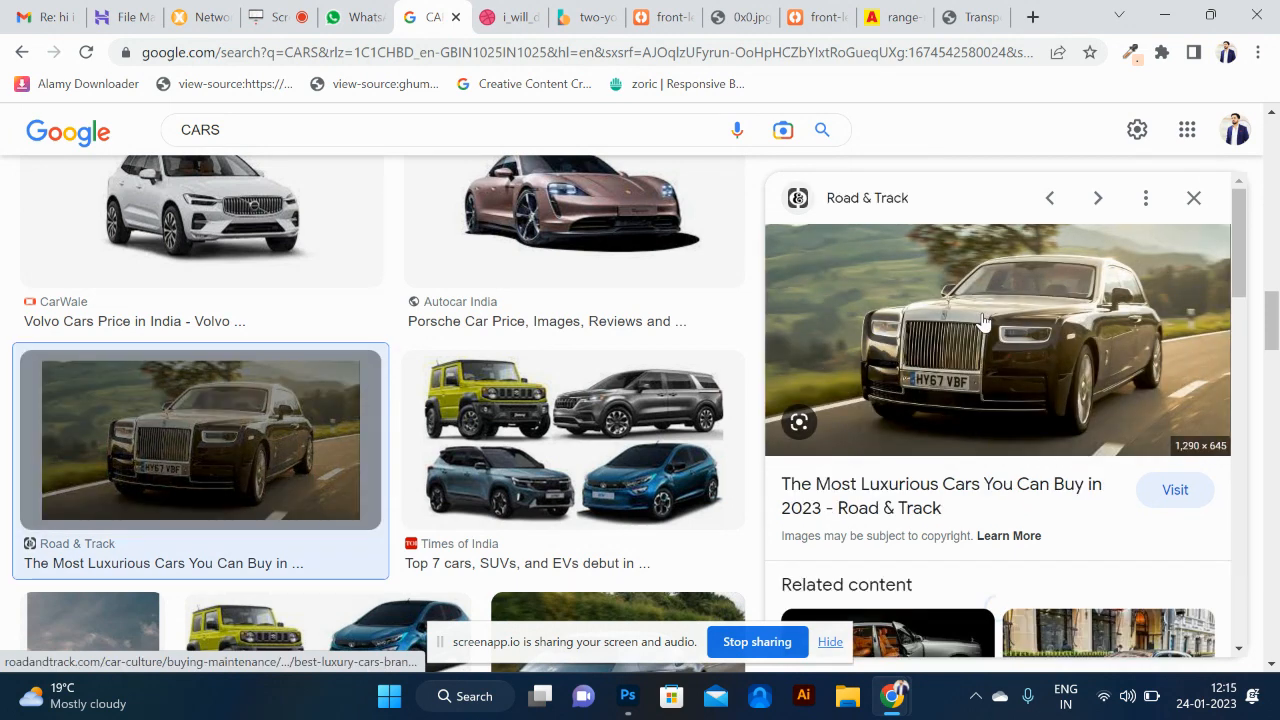
right_click(983, 318)
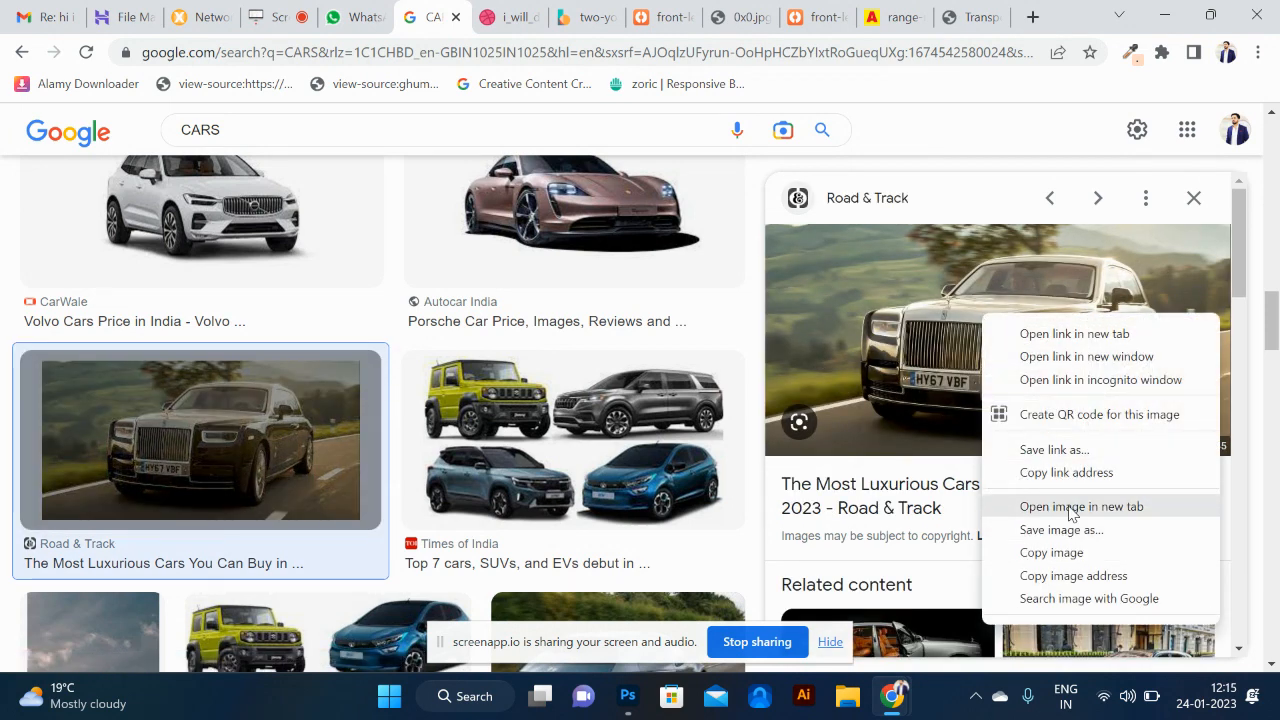
click(1072, 508)
- Copy the full-size Rolls-Royce photo and paste it above the upper-right hexagon's layer in Photoshop
click(975, 18)
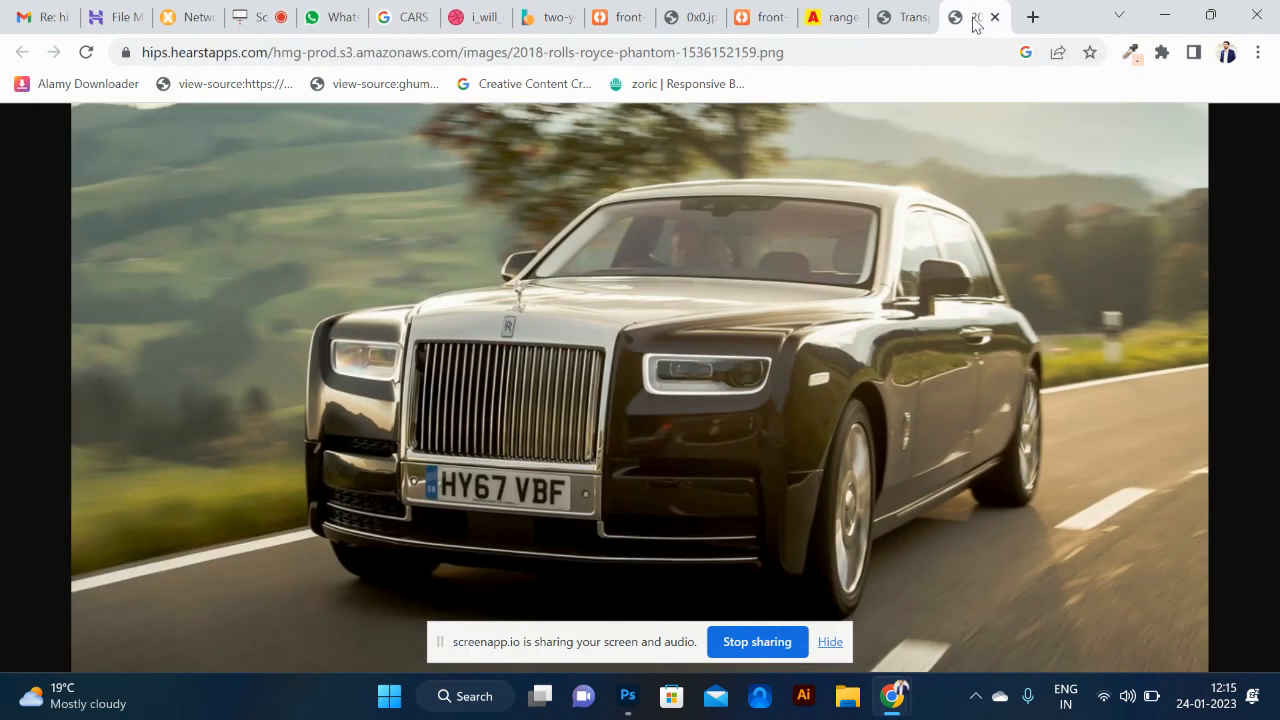
right_click(830, 236)
click(885, 305)
key(alt+Tab)
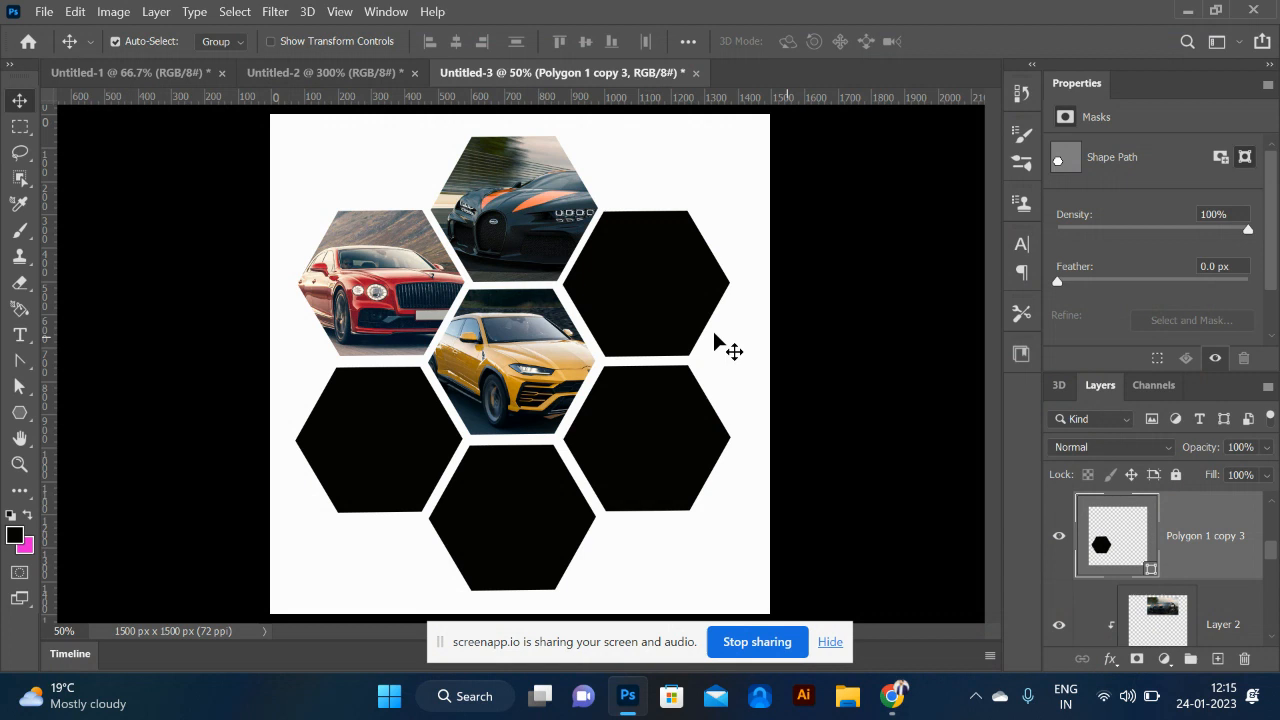
click(654, 300)
key(ctrl+v)
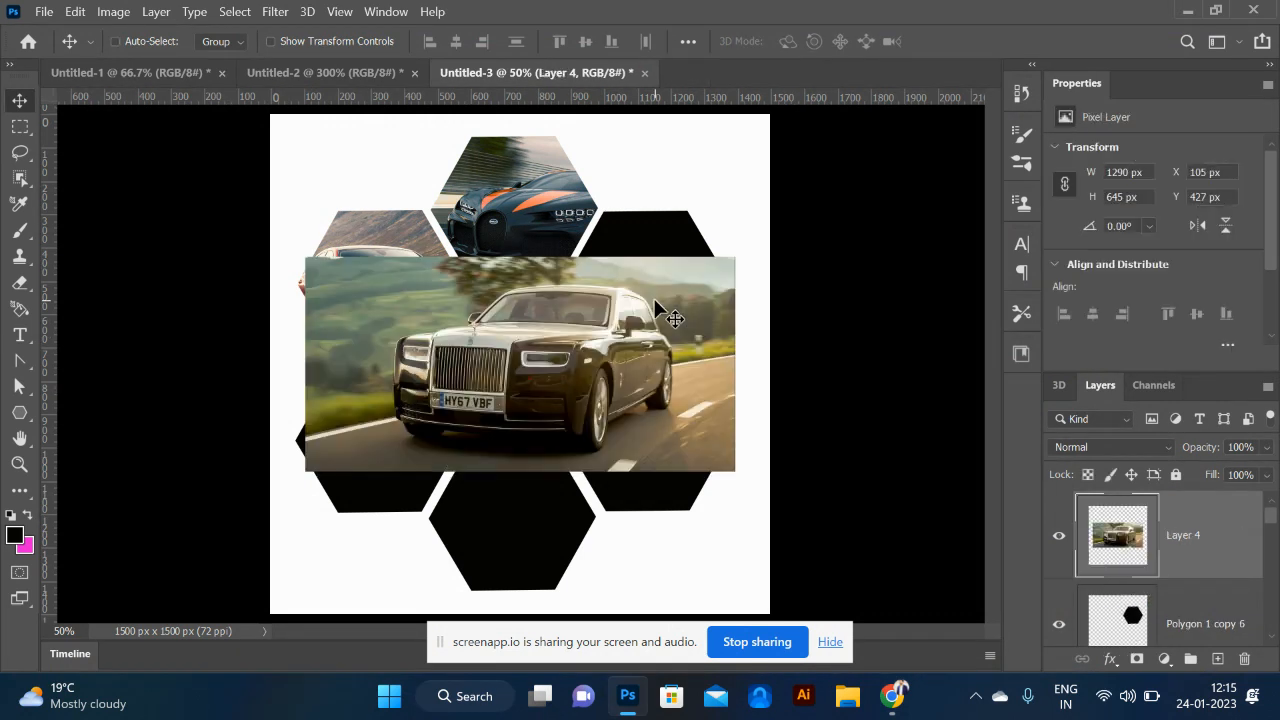
- Clip the Rolls-Royce photo to the upper-right hexagon, scale it to about 996 × 498 px and place it at about X 731 px, Y 254 px
drag(647, 304, 768, 263)
key(ctrl+alt+g)
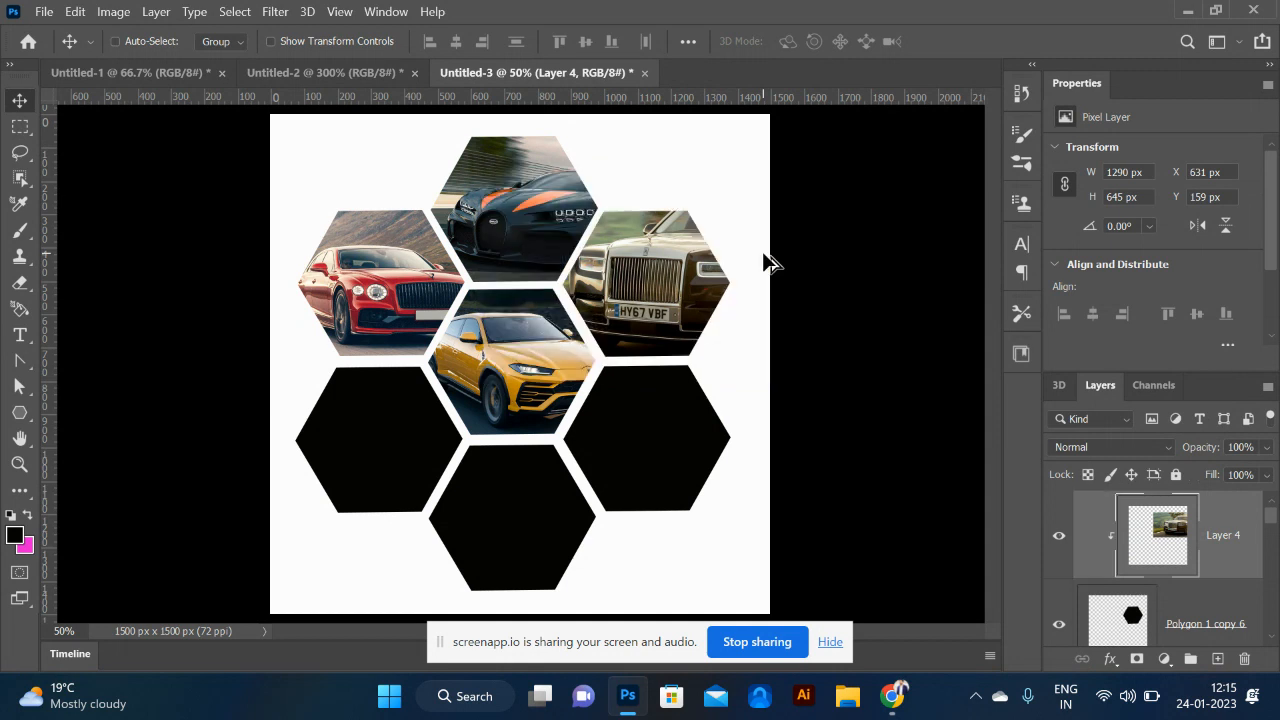
key(ctrl+t)
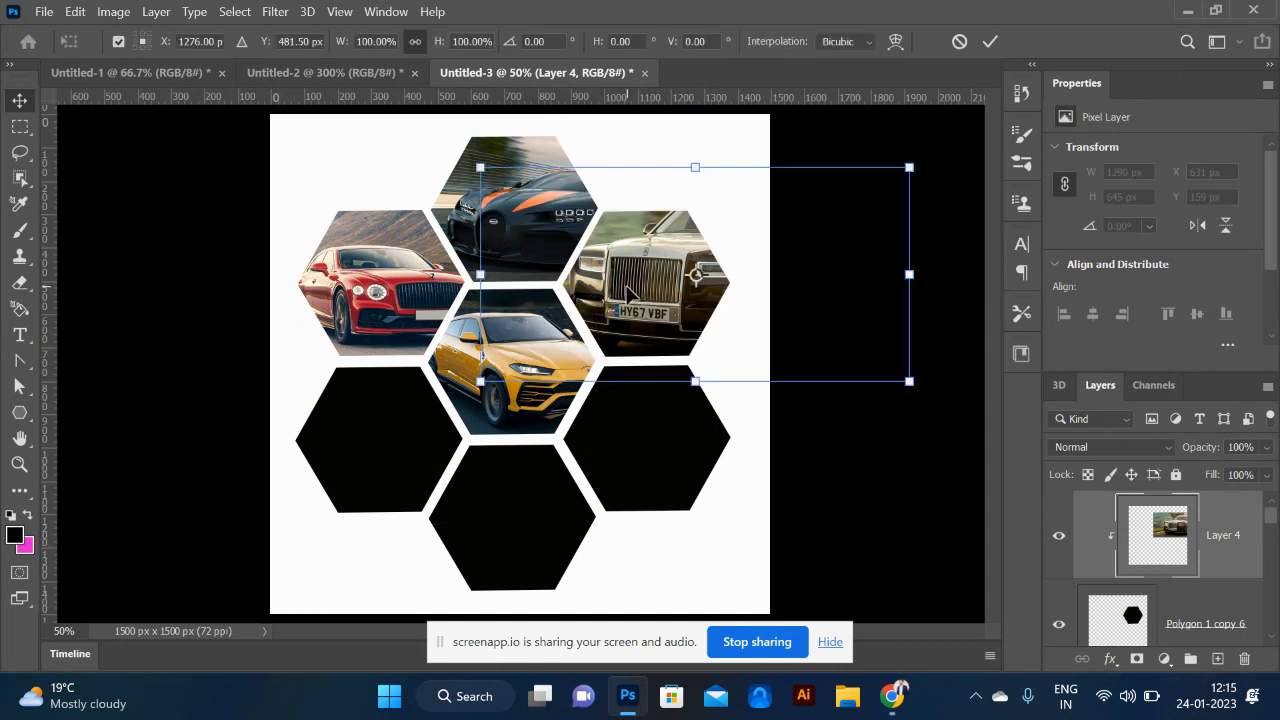
drag(912, 168, 811, 216)
drag(683, 273, 716, 256)
key(Return)
- Close the Rolls-Royce tab in Chrome and try to copy the blue car photo and paste it above the lower-right hexagon in Photoshop
key(alt+Tab)
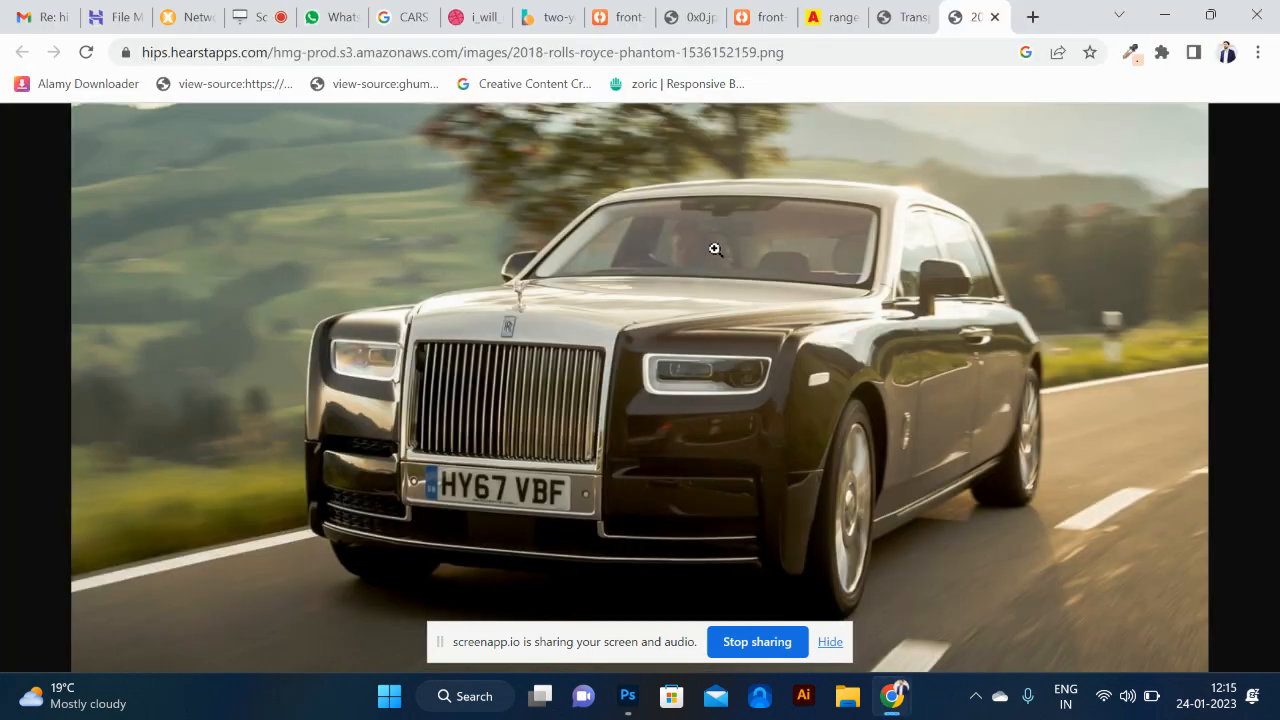
click(995, 17)
right_click(742, 272)
click(797, 342)
key(alt+Tab)
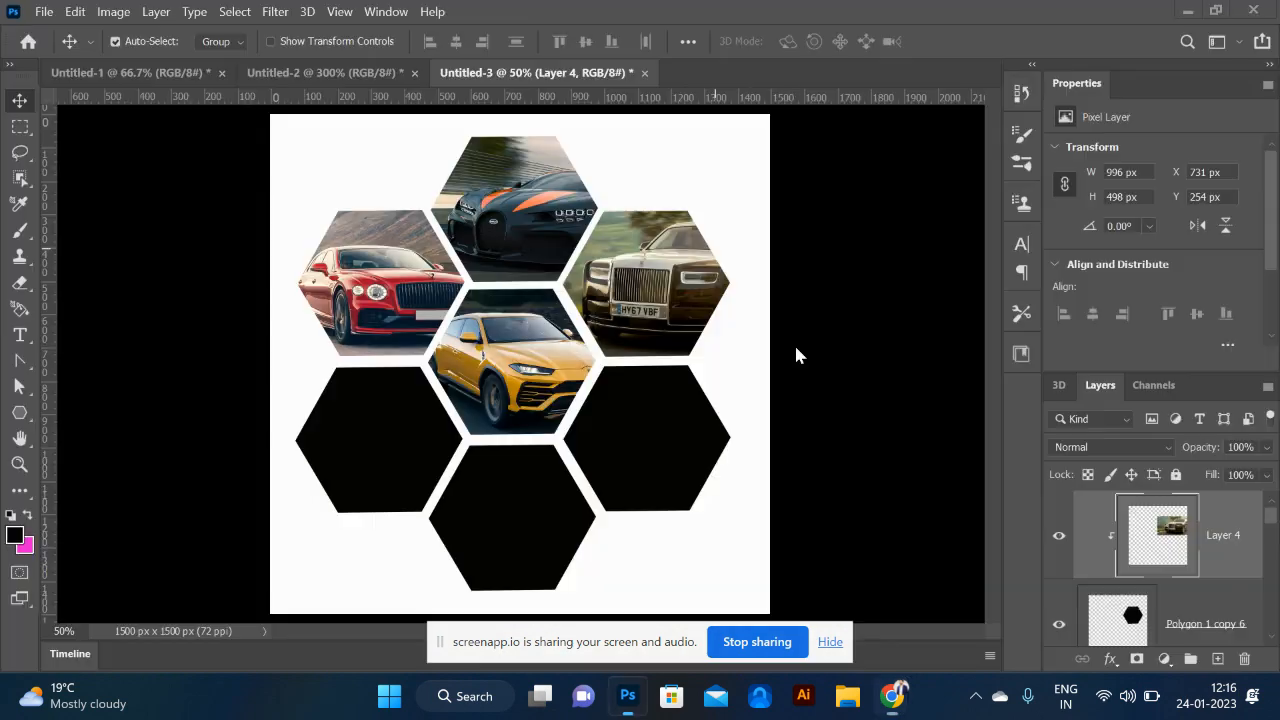
click(645, 437)
key(ctrl+v)
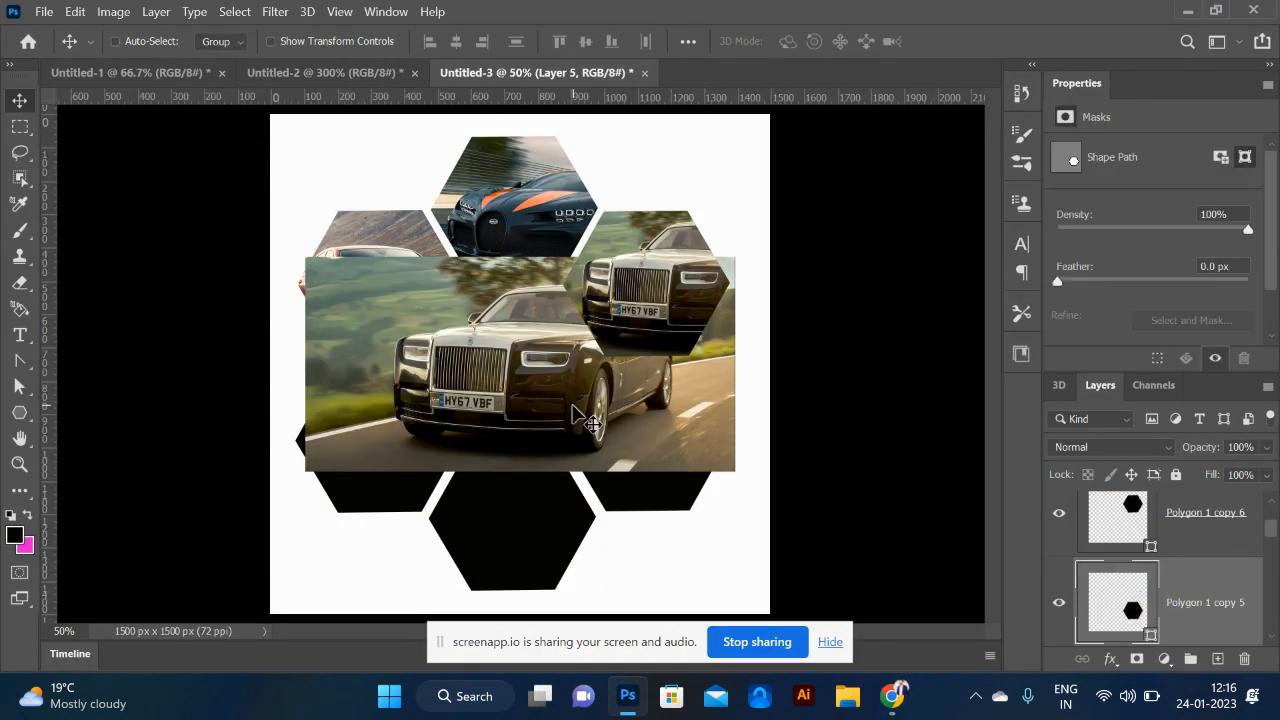
- Copy the blue car photo from Chrome, paste it above the lower-right hexagon's layer in Photoshop and move it to about X 38 px, Y 290 px
key(alt+Tab)
right_click(701, 346)
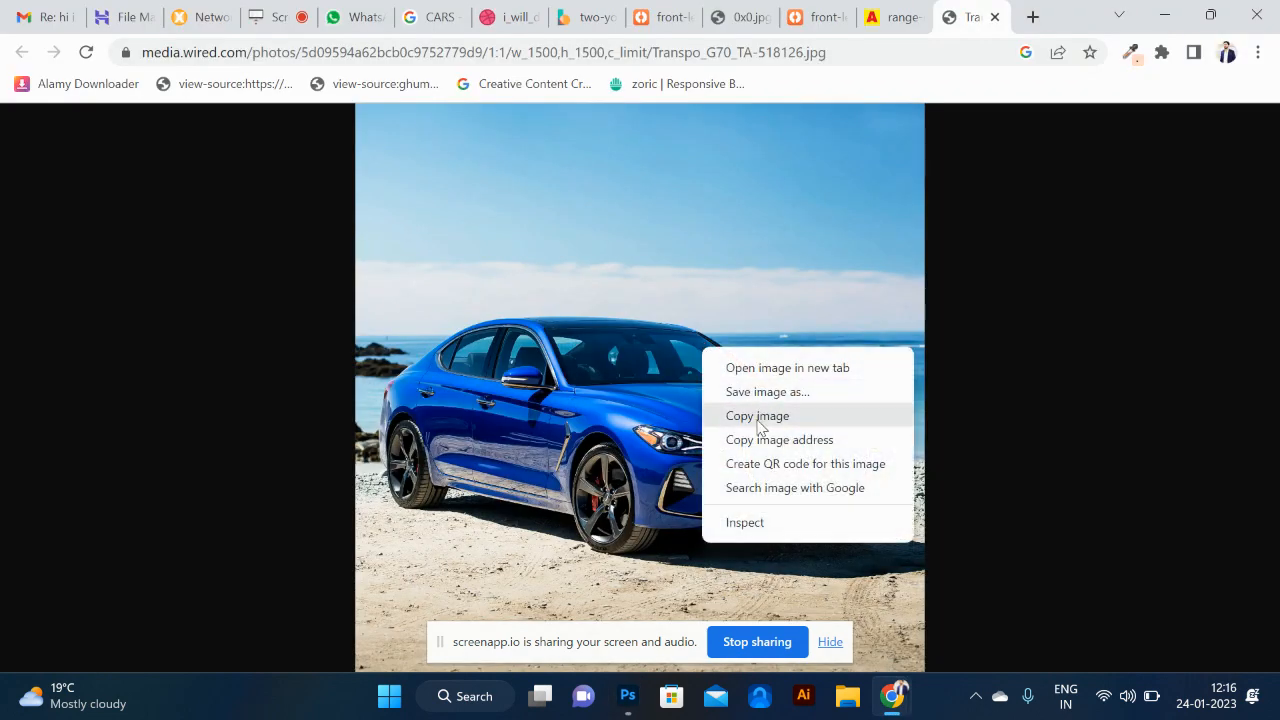
click(756, 419)
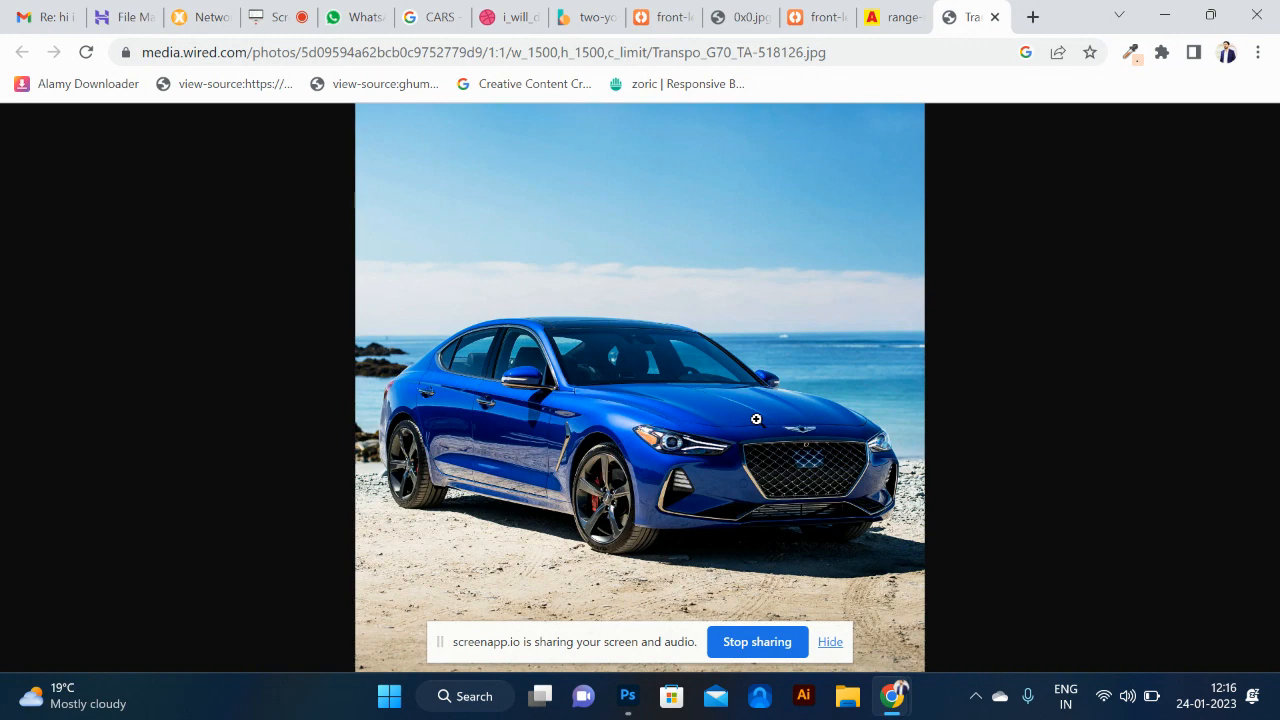
key(alt+Tab)
key(ctrl+v)
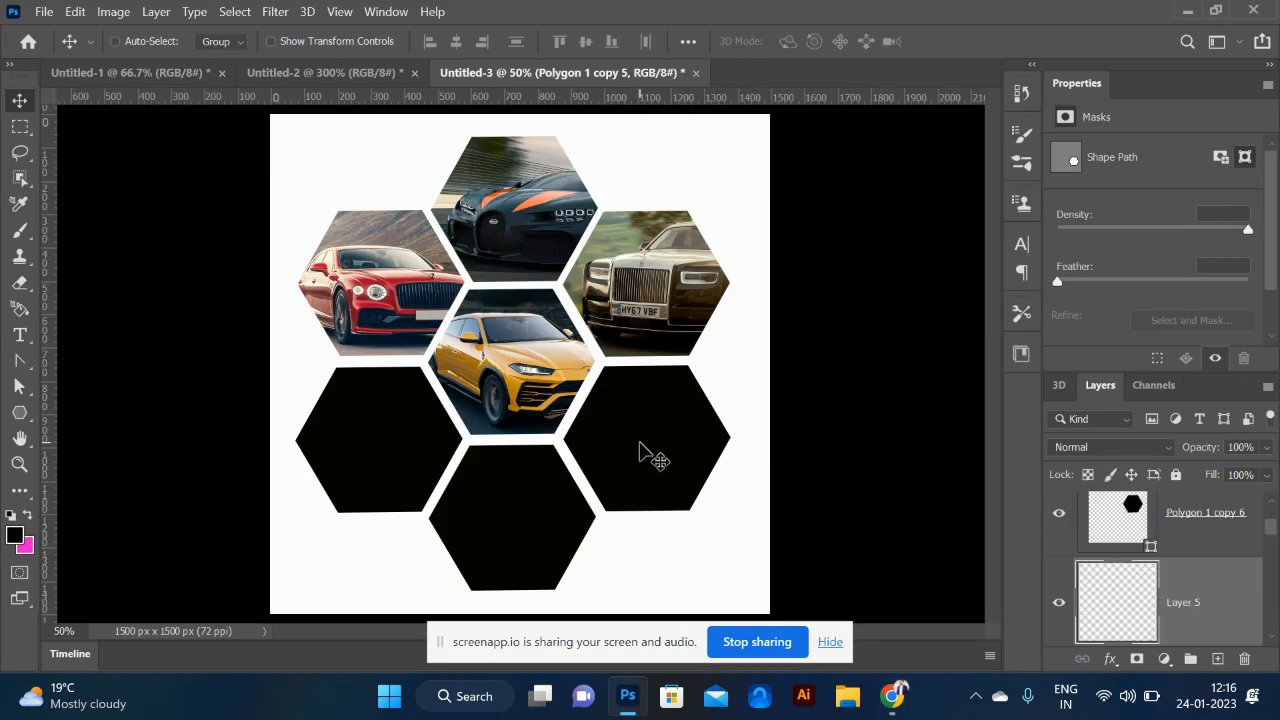
drag(553, 377, 576, 527)
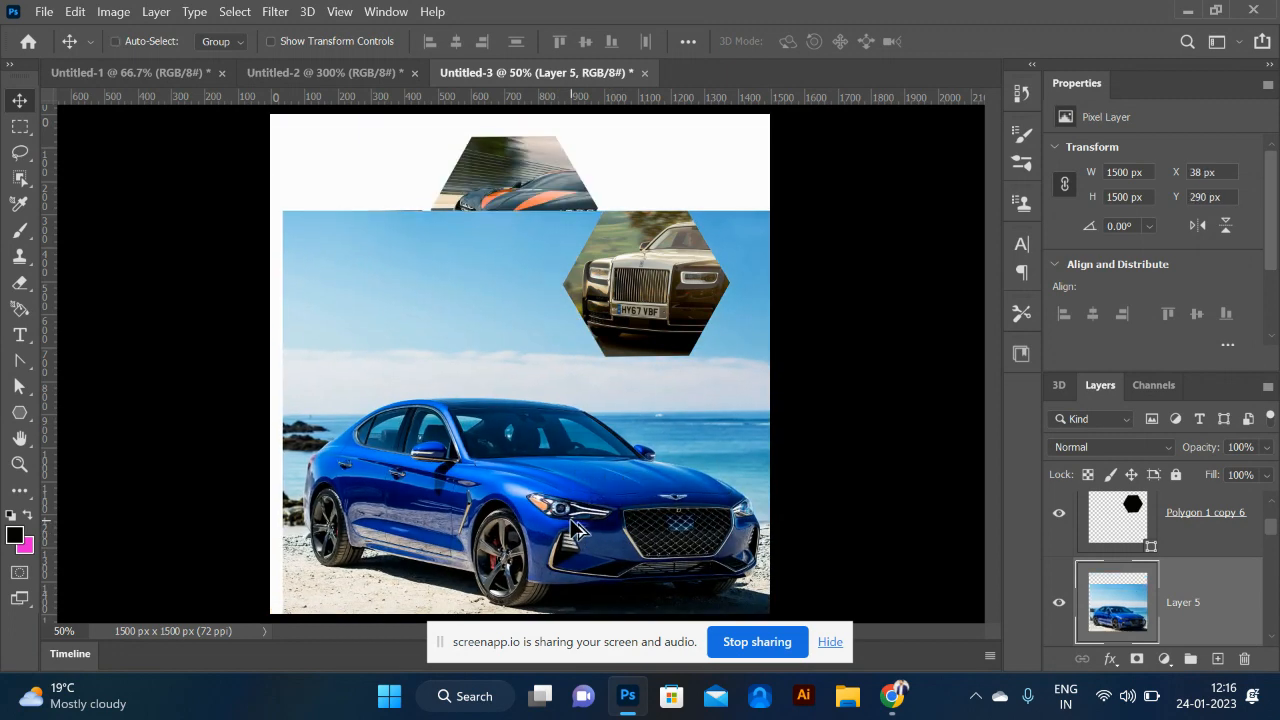
- Enlarge the layer list so that it shows more layers at once
scroll(1163, 592, down, 3)
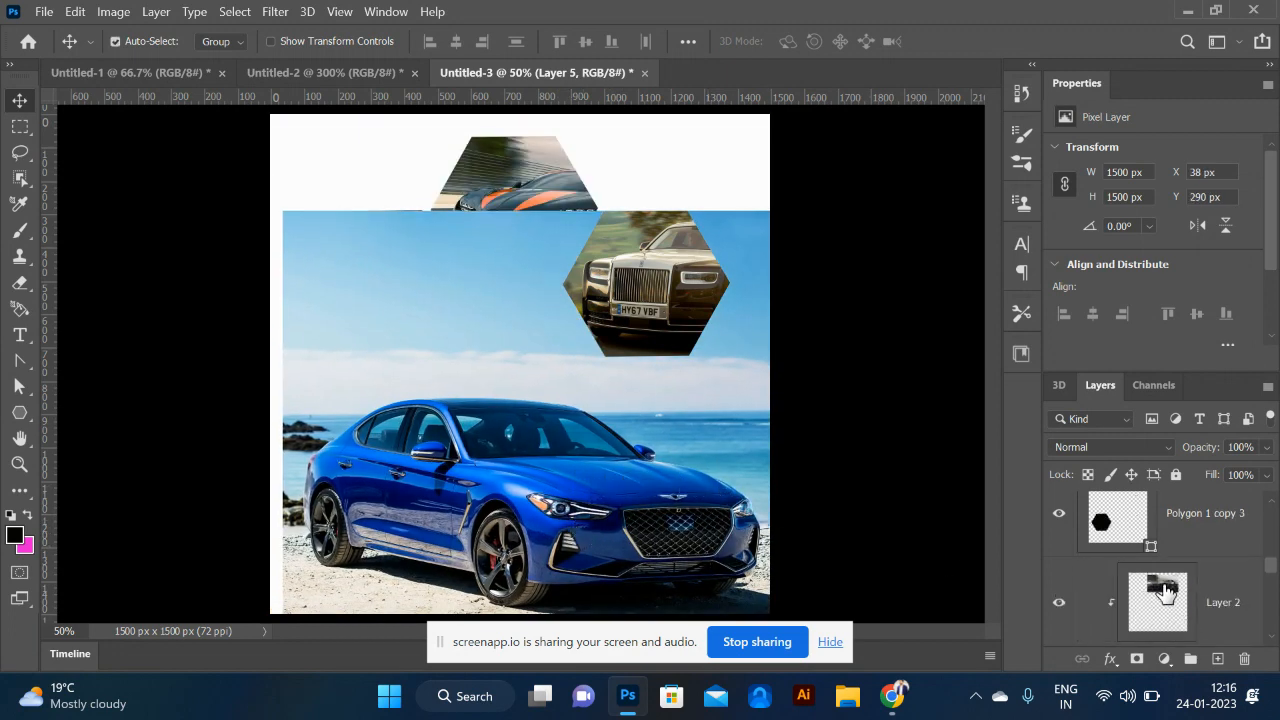
scroll(1163, 592, up, 3)
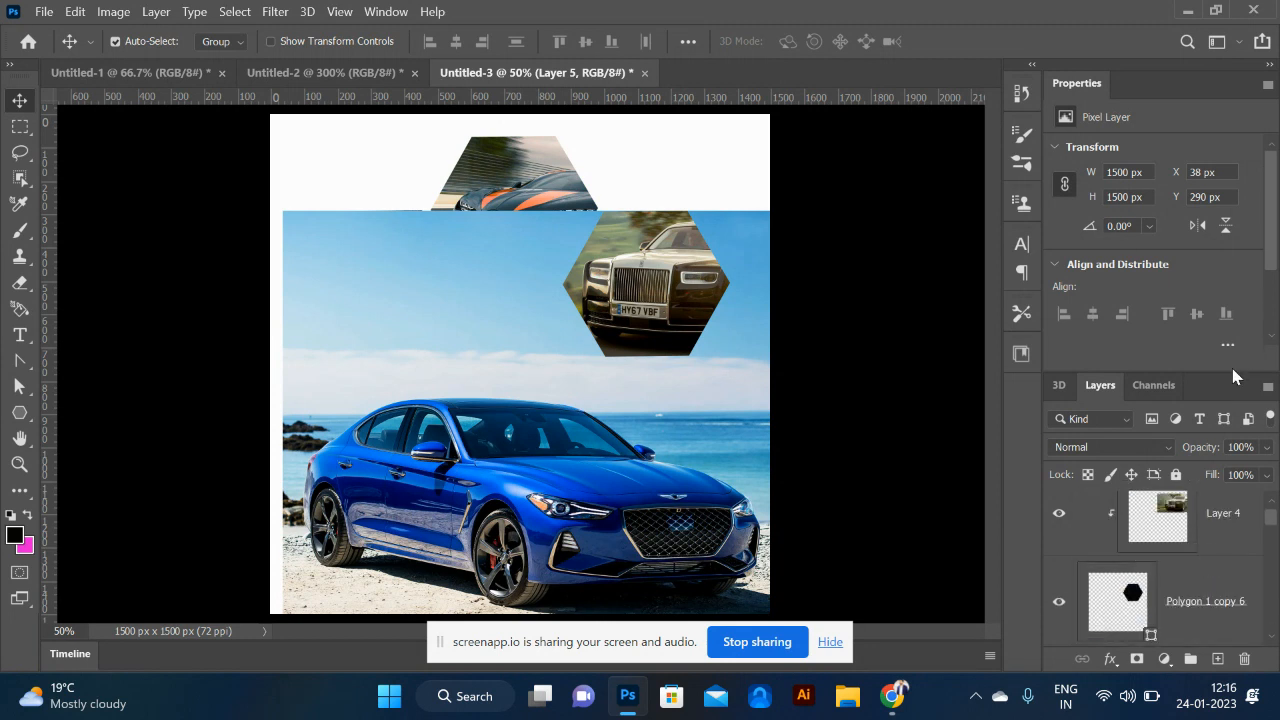
drag(1226, 372, 1230, 318)
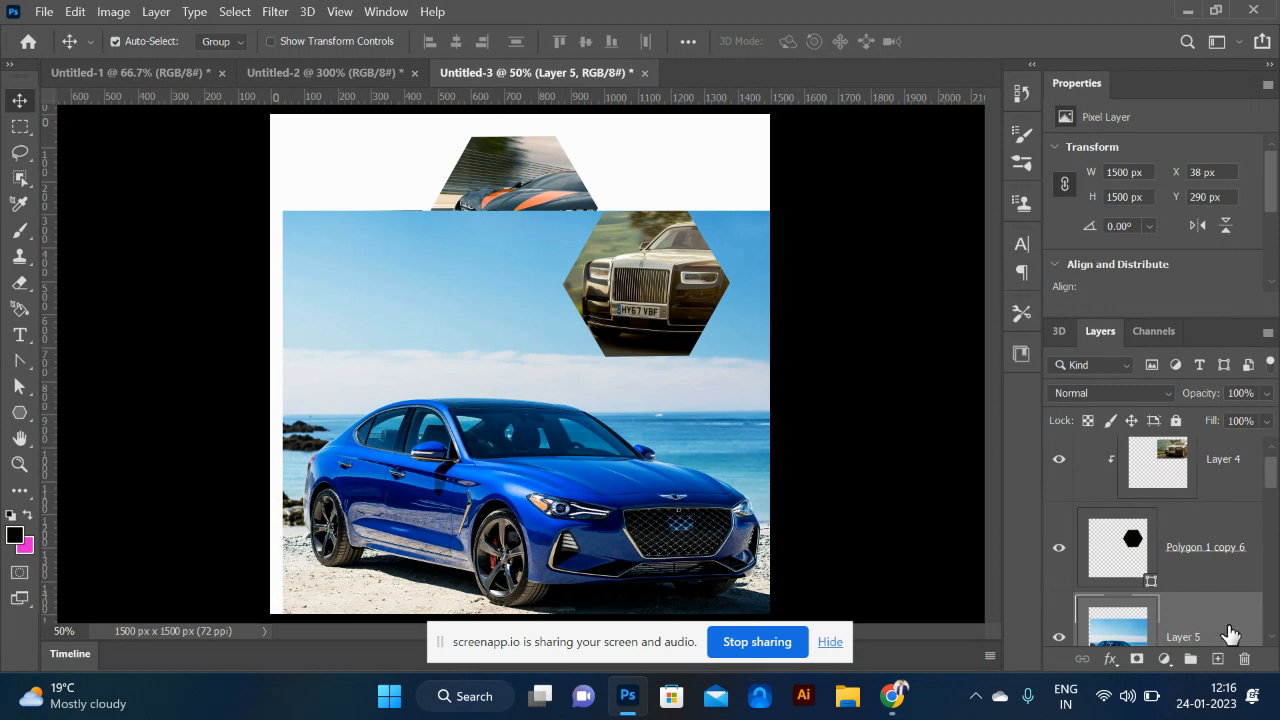
double_click(1230, 633)
click(1012, 108)
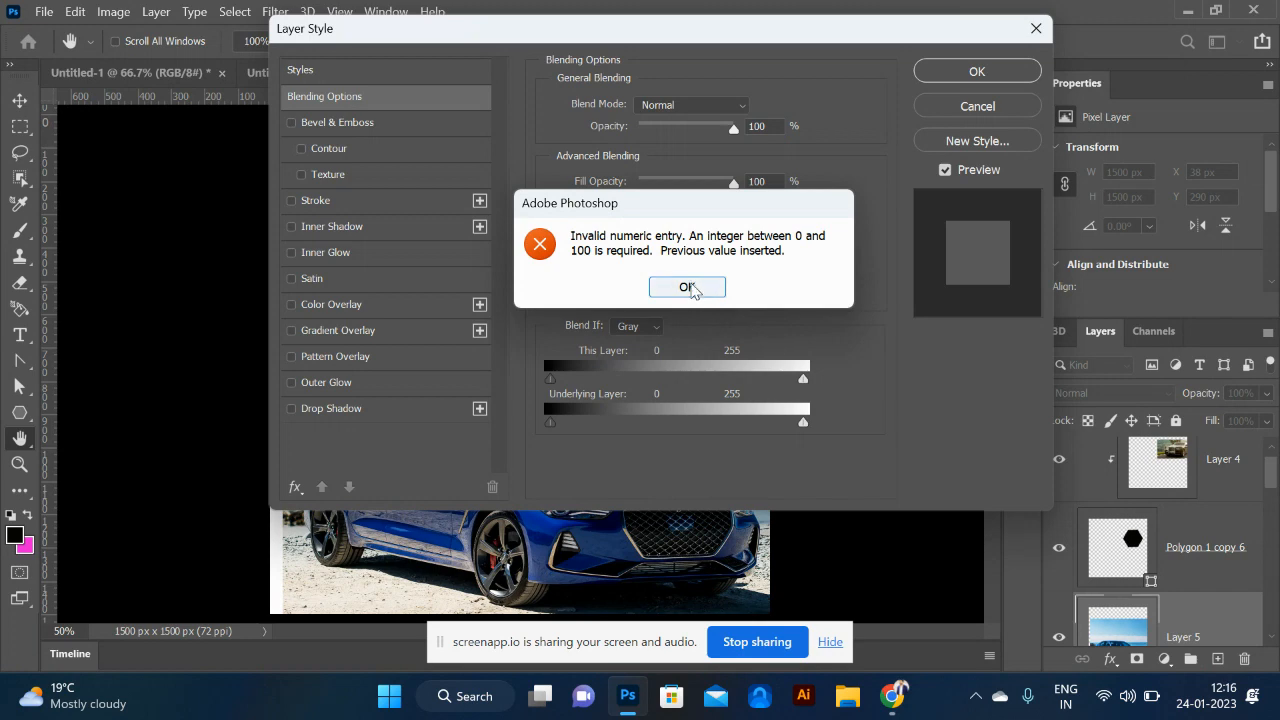
click(686, 287)
click(952, 114)
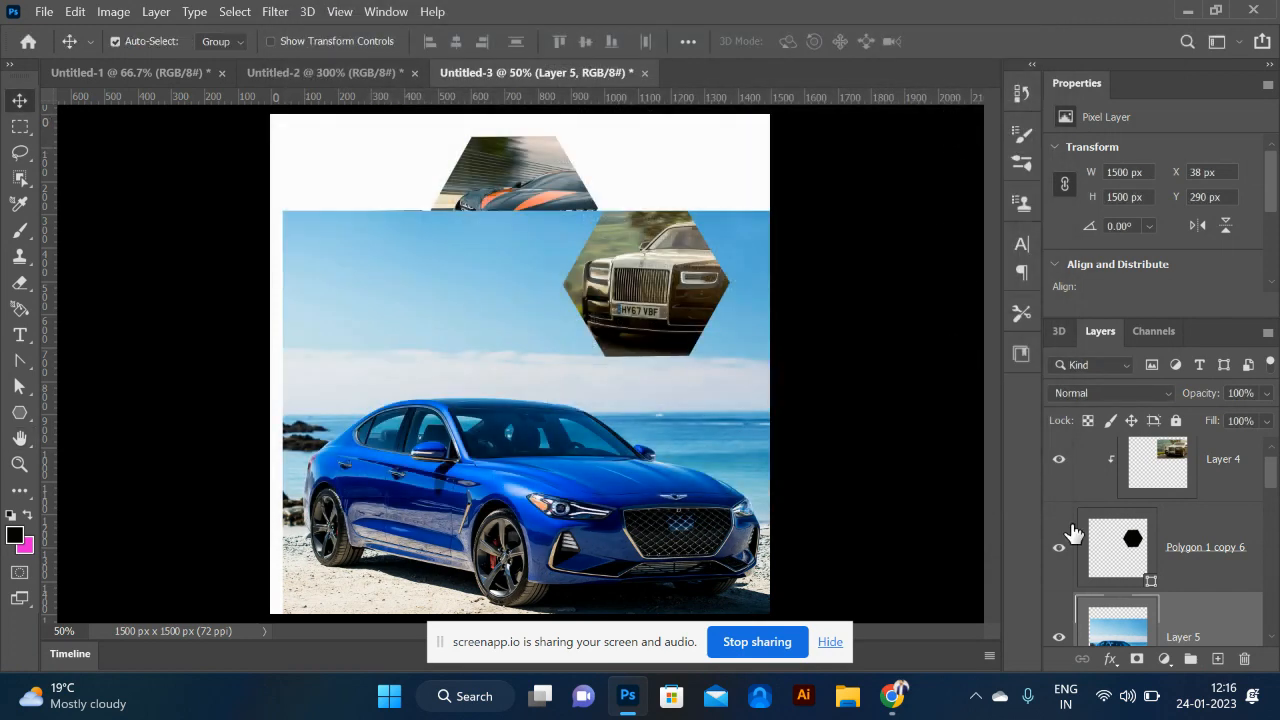
- Clip the blue car photo to the lower-right hexagon and move it to about X 156 px, Y 172 px
right_click(1188, 646)
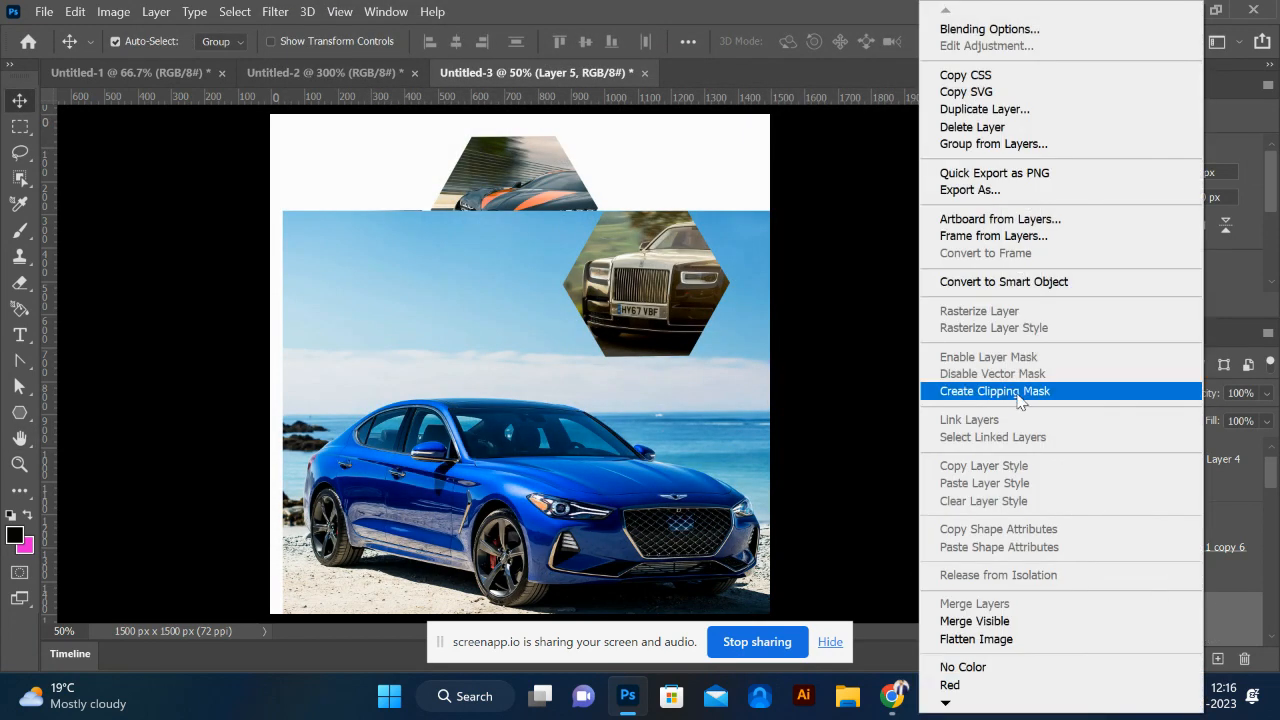
click(1018, 394)
drag(648, 483, 703, 424)
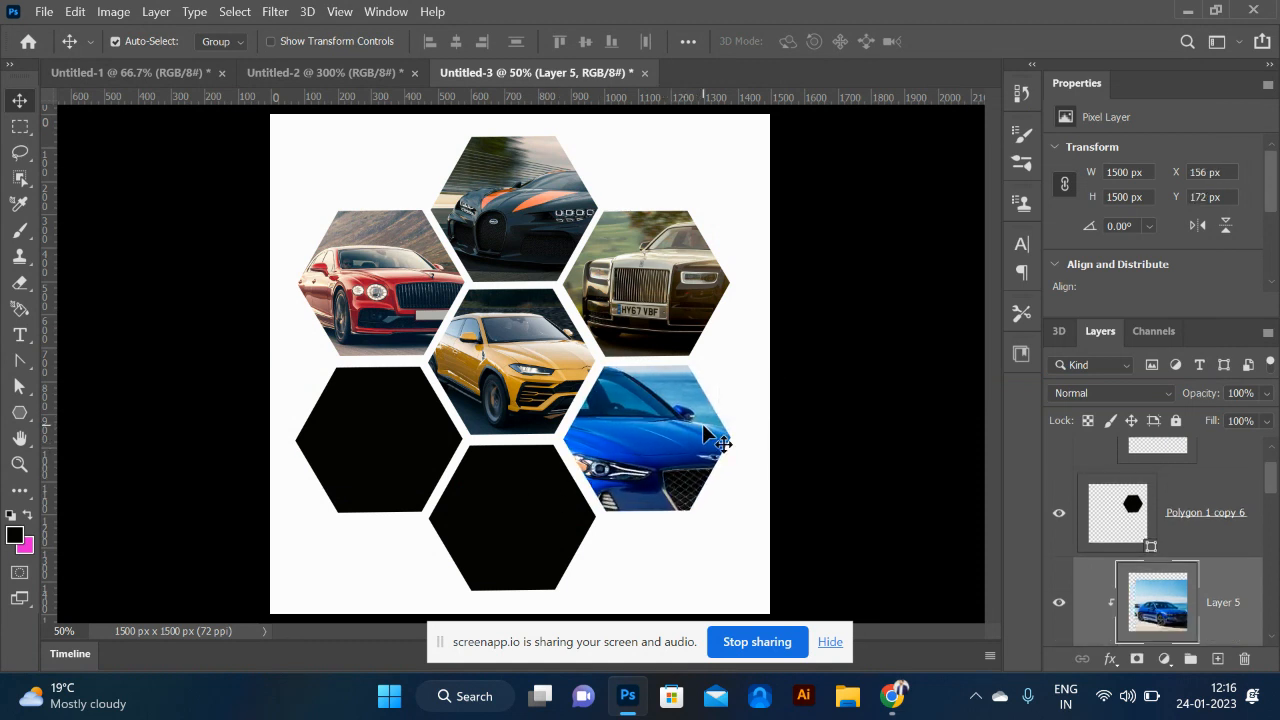
- Delete the two empty black hexagons at the lower left and bottom of the honeycomb
click(353, 456)
shift+click(487, 503)
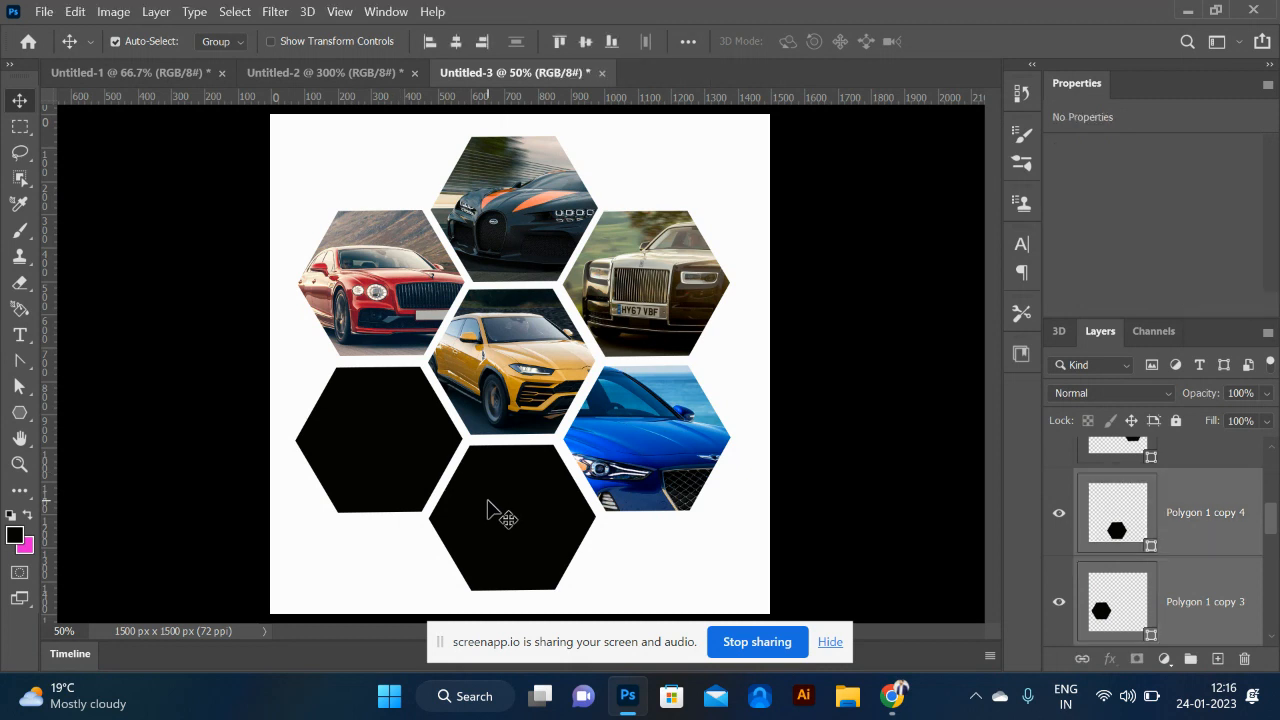
key(Delete)
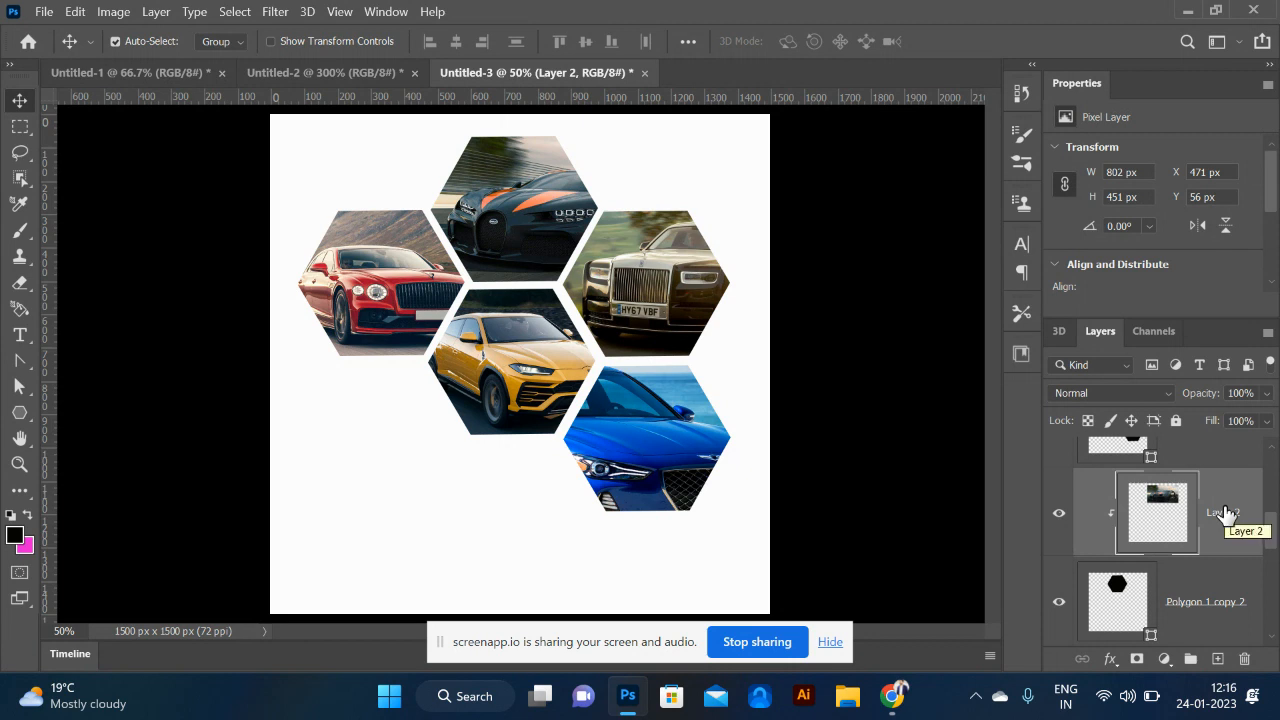
- Delete the clipped car photos from the top, lower-right, upper-right and centre hexagons, keeping the hexagon shapes
key(Delete)
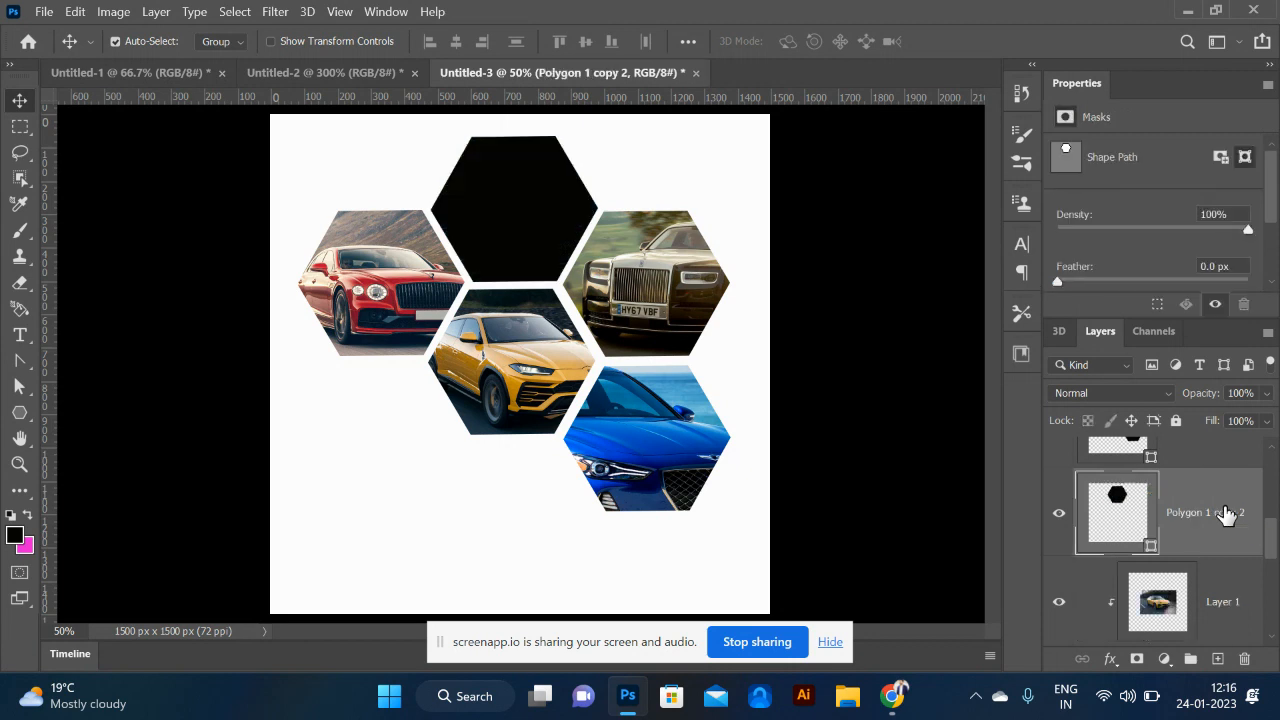
click(640, 477)
key(Delete)
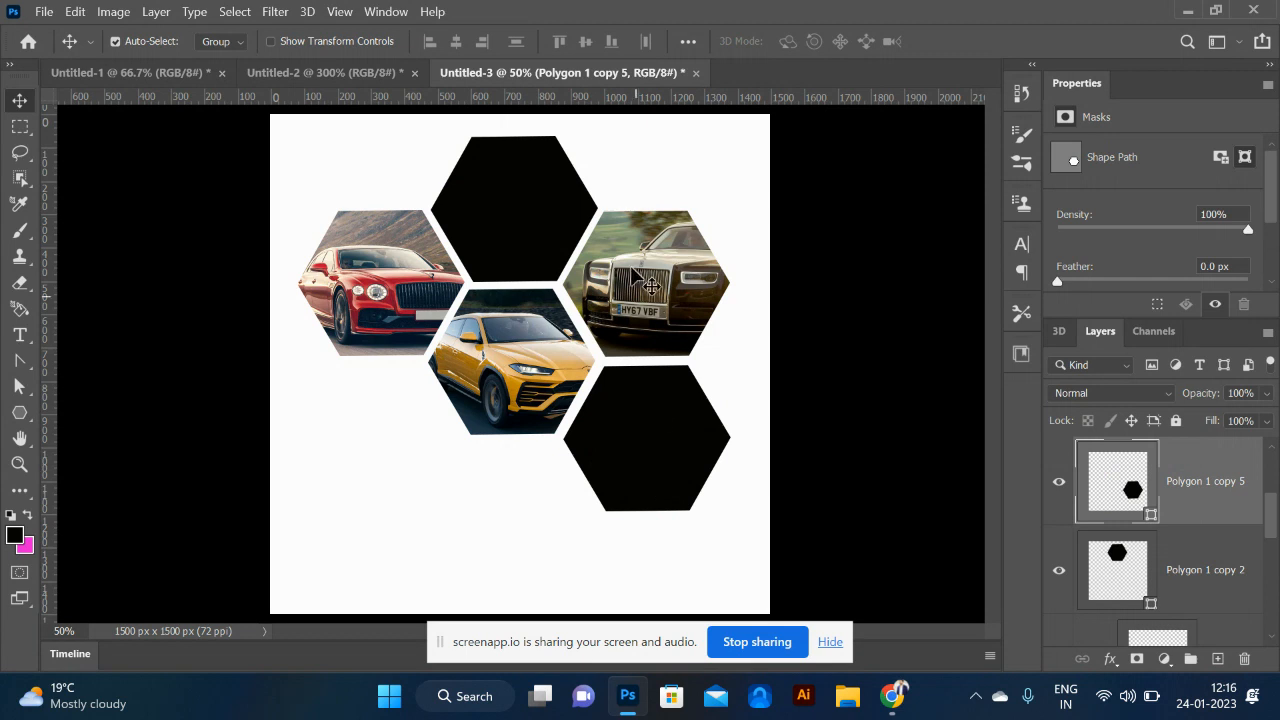
click(632, 270)
key(Delete)
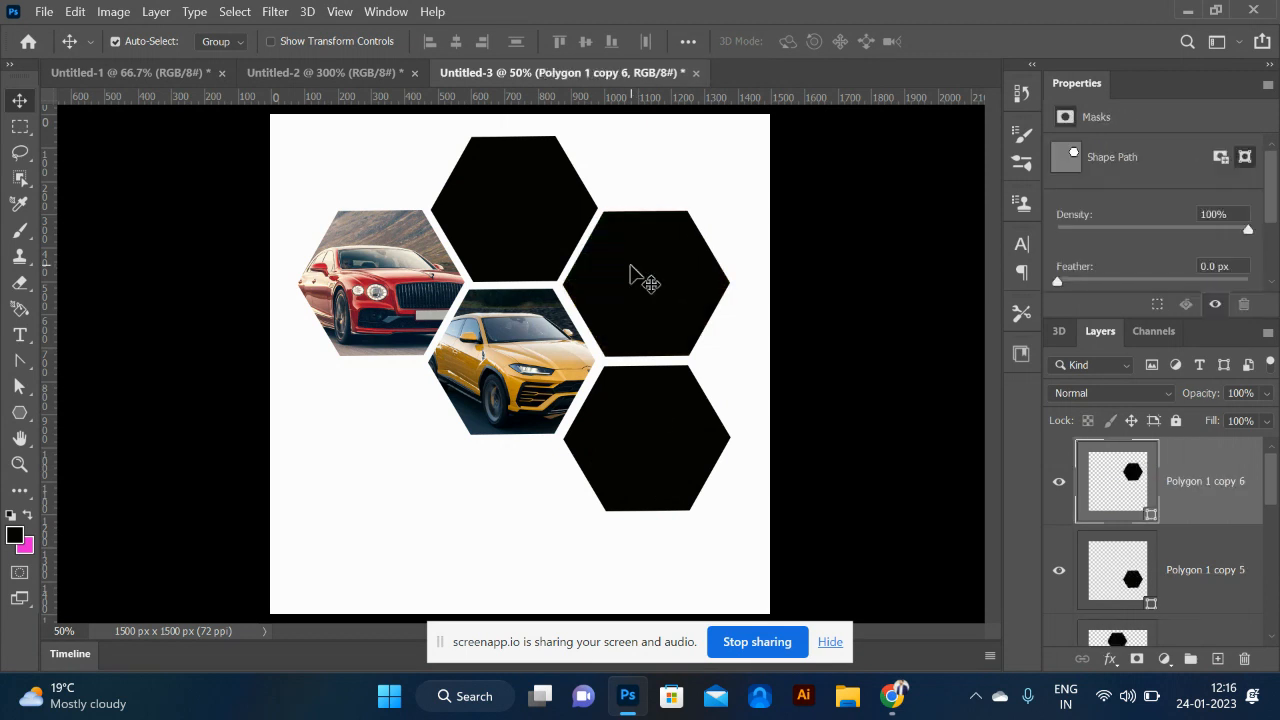
click(531, 326)
key(Delete)
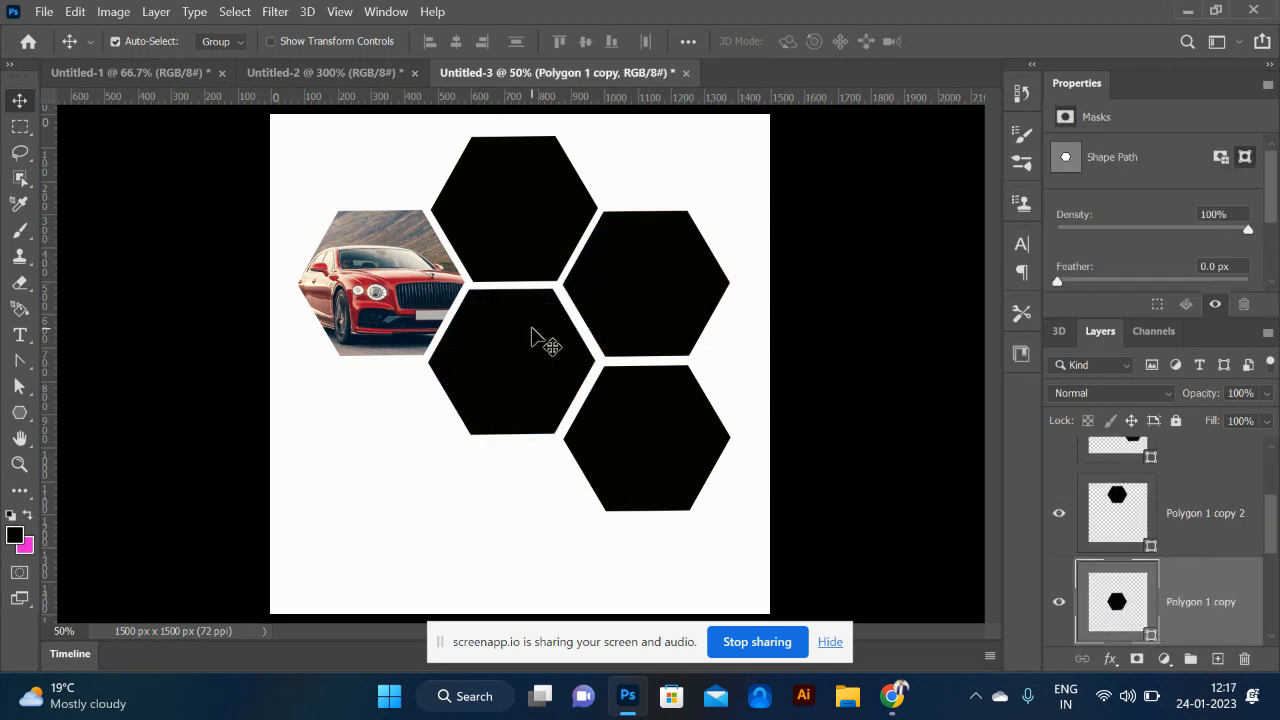
- Delete the red car photo from the left hexagon and group all the hexagon layers
click(326, 246)
key(Delete)
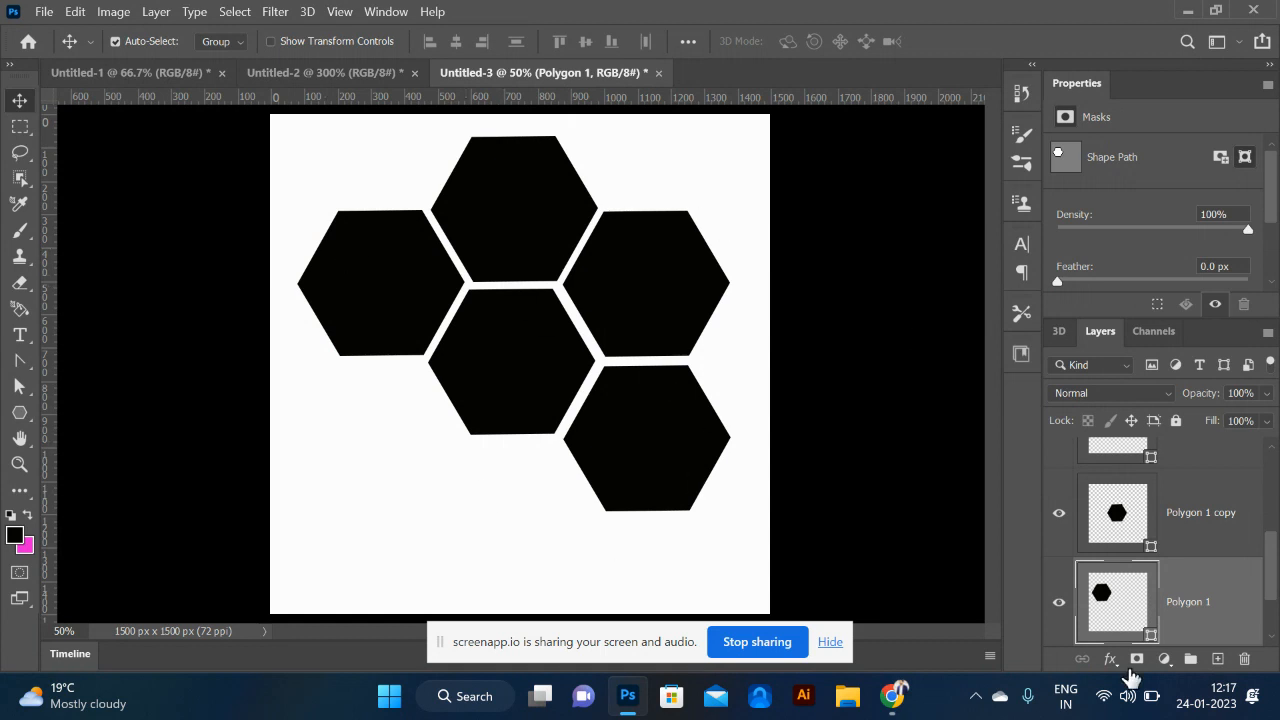
scroll(1185, 588, down, 1)
scroll(1188, 586, up, 5)
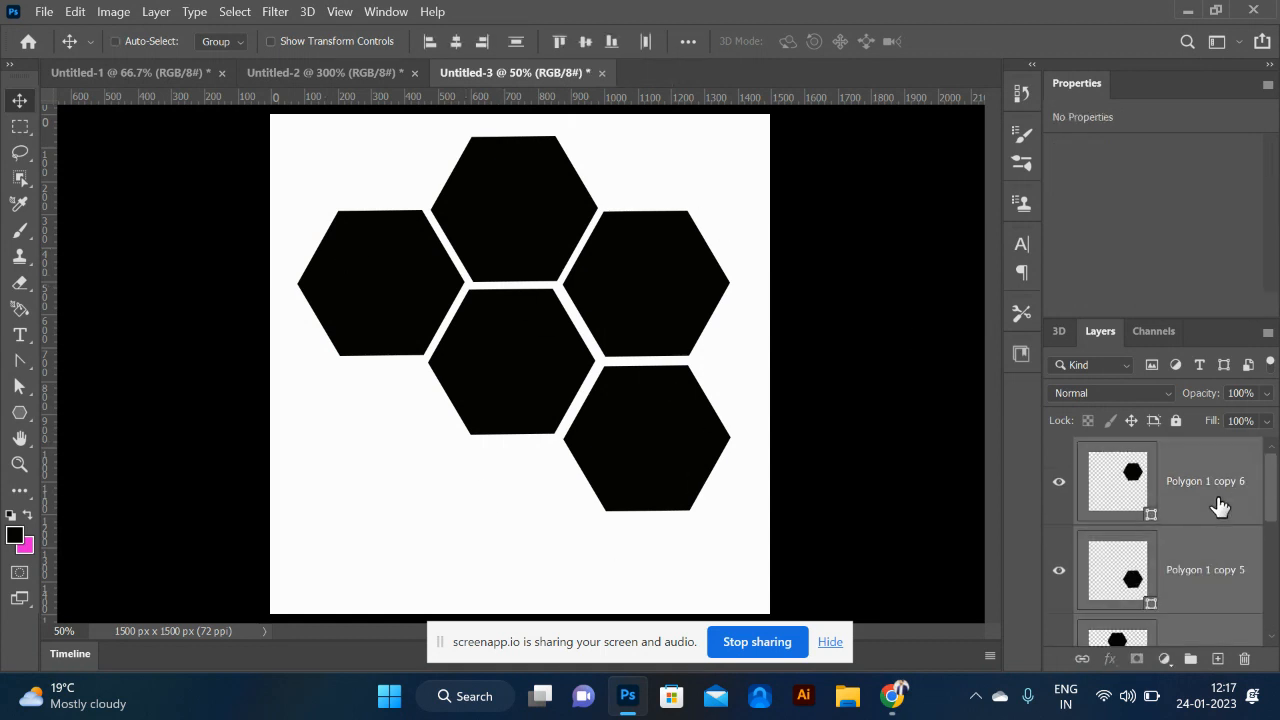
key(ctrl+g)
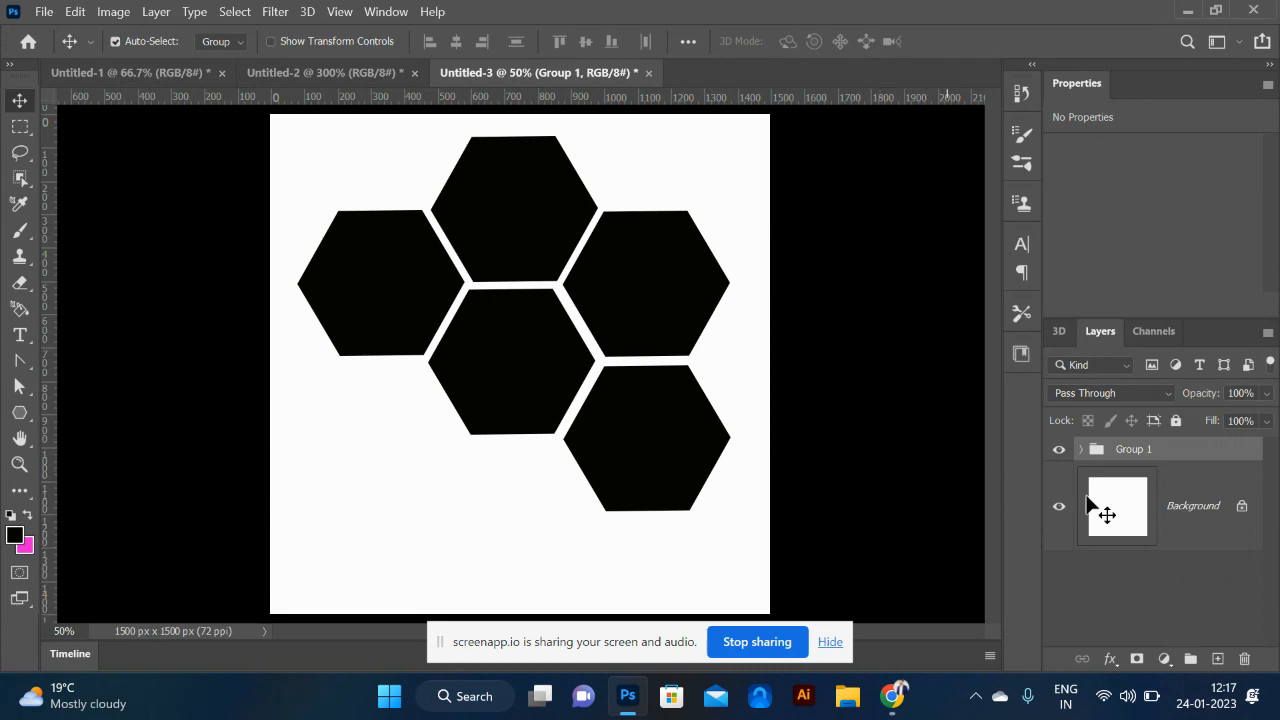
- Switch to Chrome, copy the blue car photo from the open image page, and return to Photoshop
key(alt+Tab)
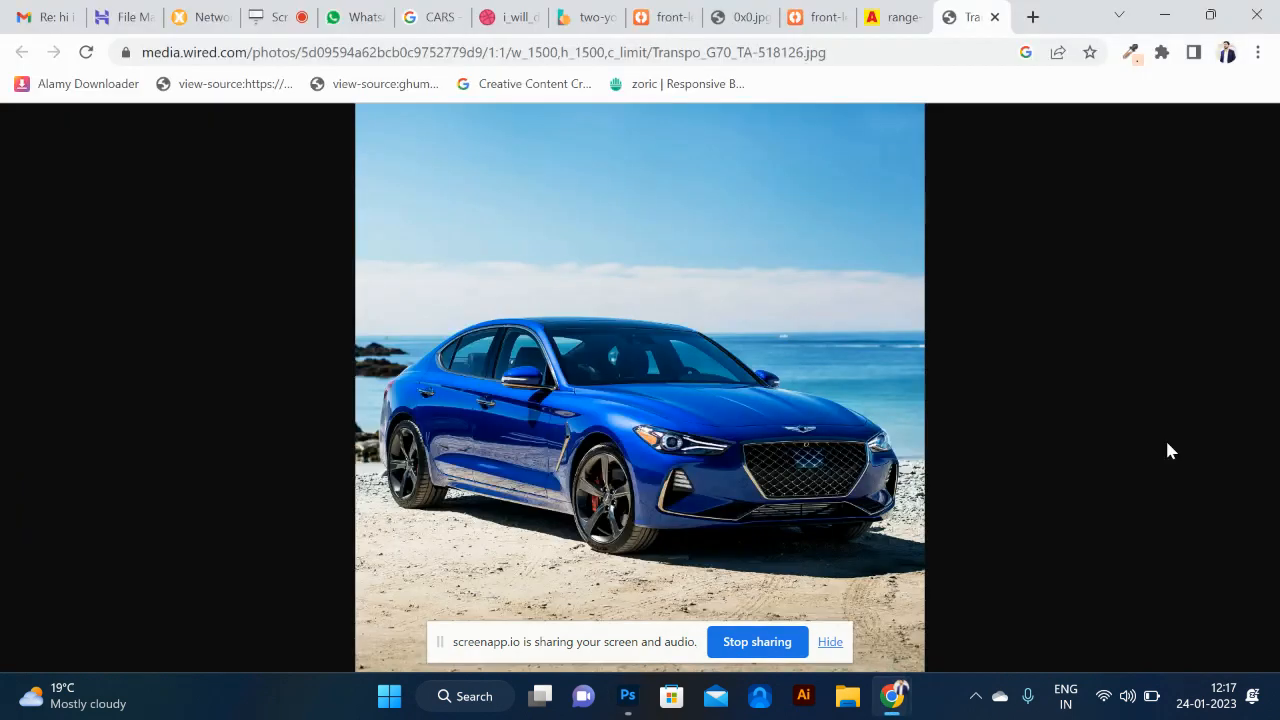
right_click(771, 407)
click(823, 479)
key(alt+Tab)
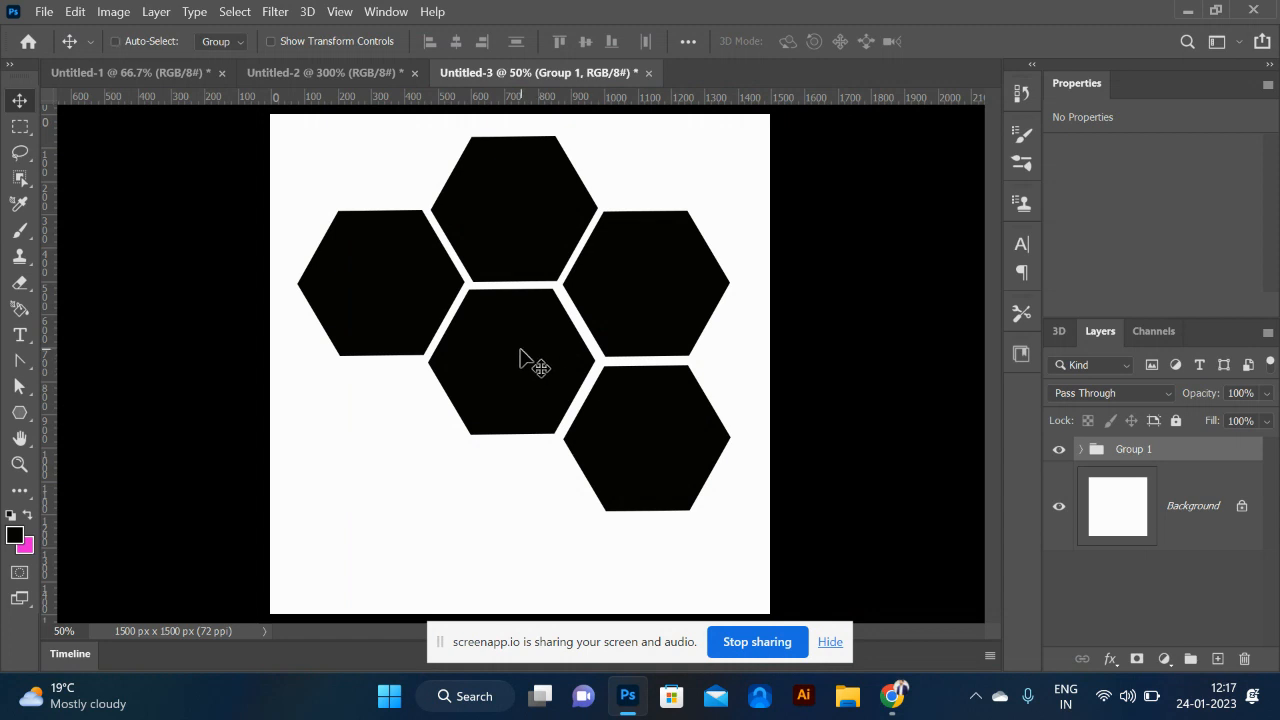
- Paste the blue car photo at about X 56 px, Y -272 px and clip it to the hexagon group
key(ctrl+v)
drag(603, 385, 598, 315)
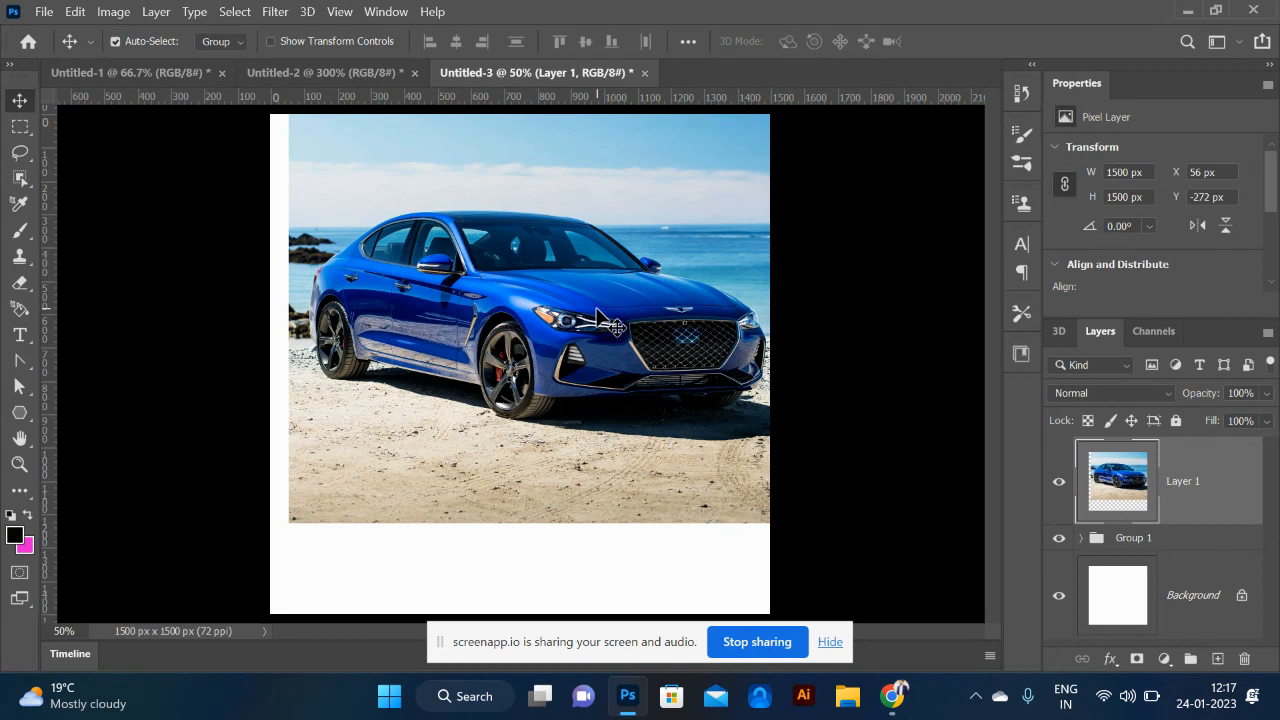
key(ctrl)
key(ctrl+alt+g)
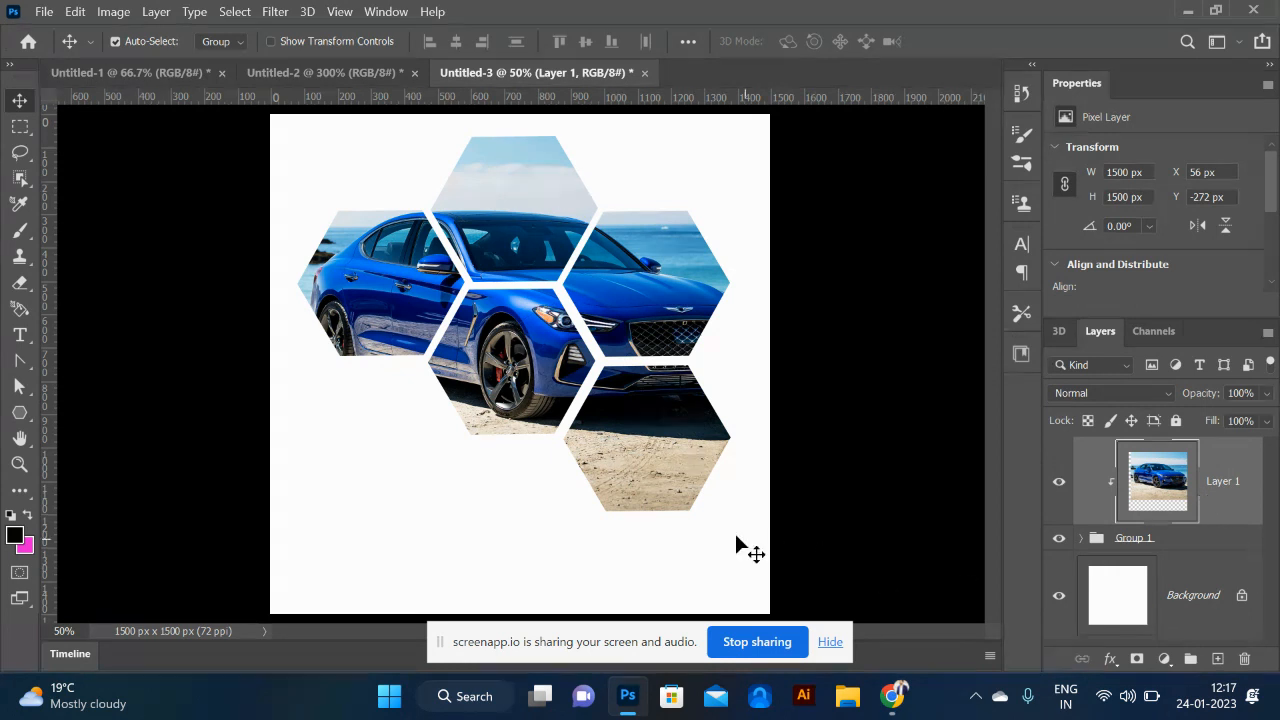
- Add an 8 px outside stroke in near-black #050404 to the hexagon group
click(1172, 545)
click(1232, 508)
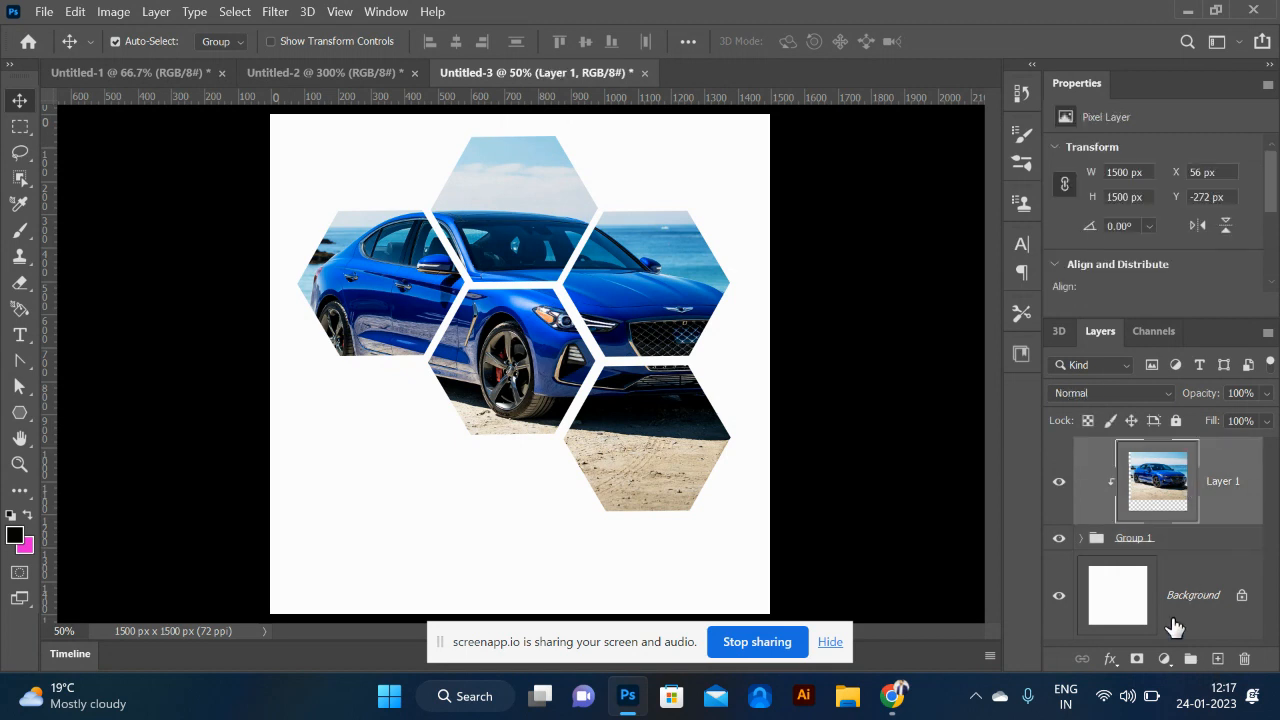
click(1157, 545)
click(1110, 659)
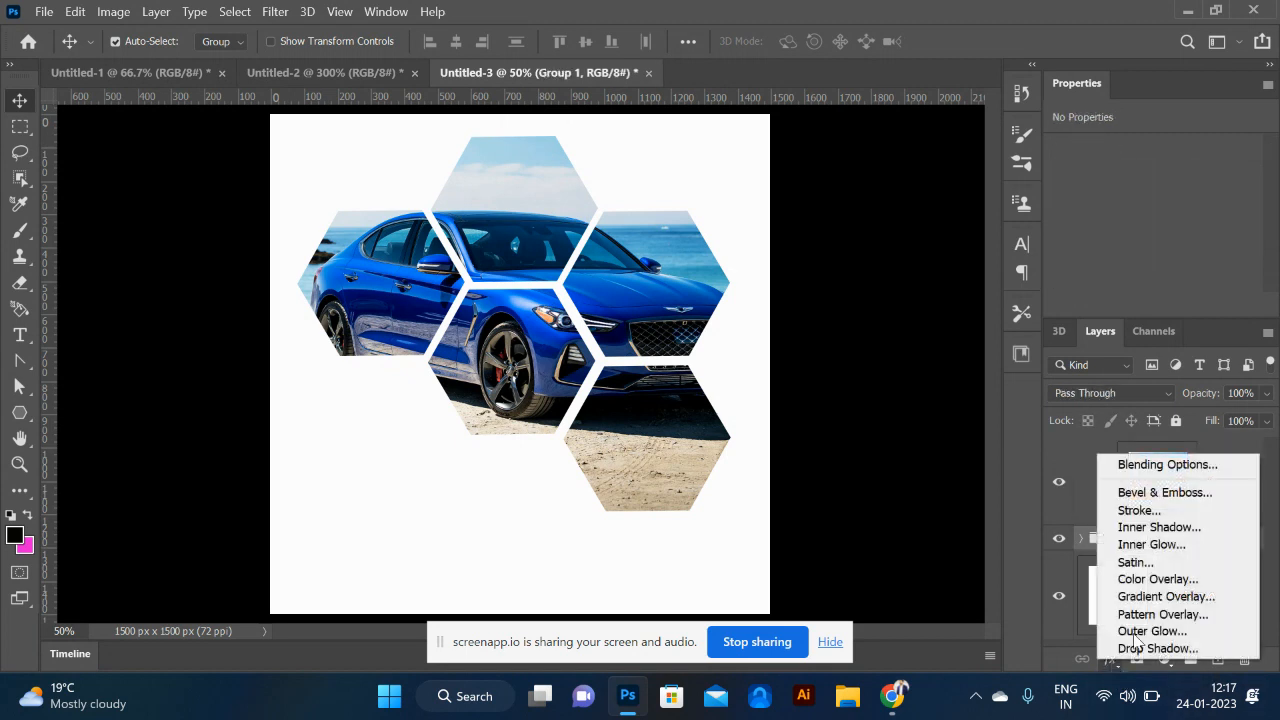
click(1156, 514)
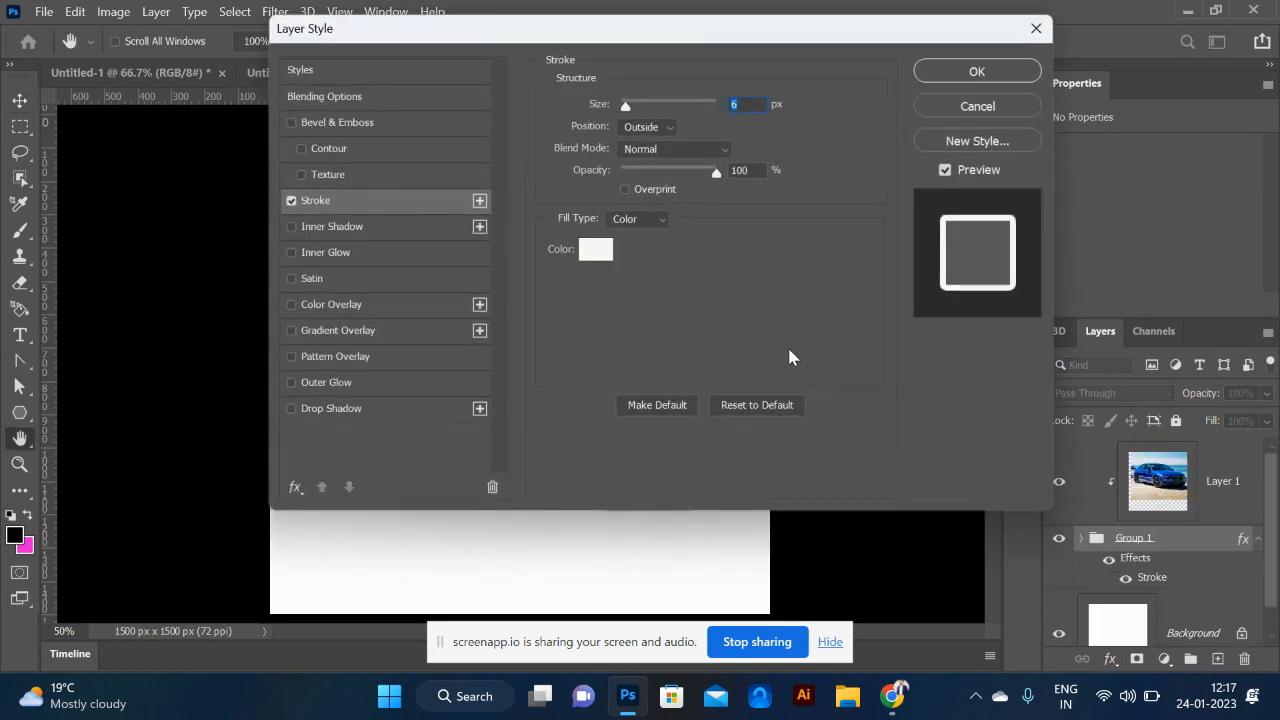
drag(572, 33, 931, 18)
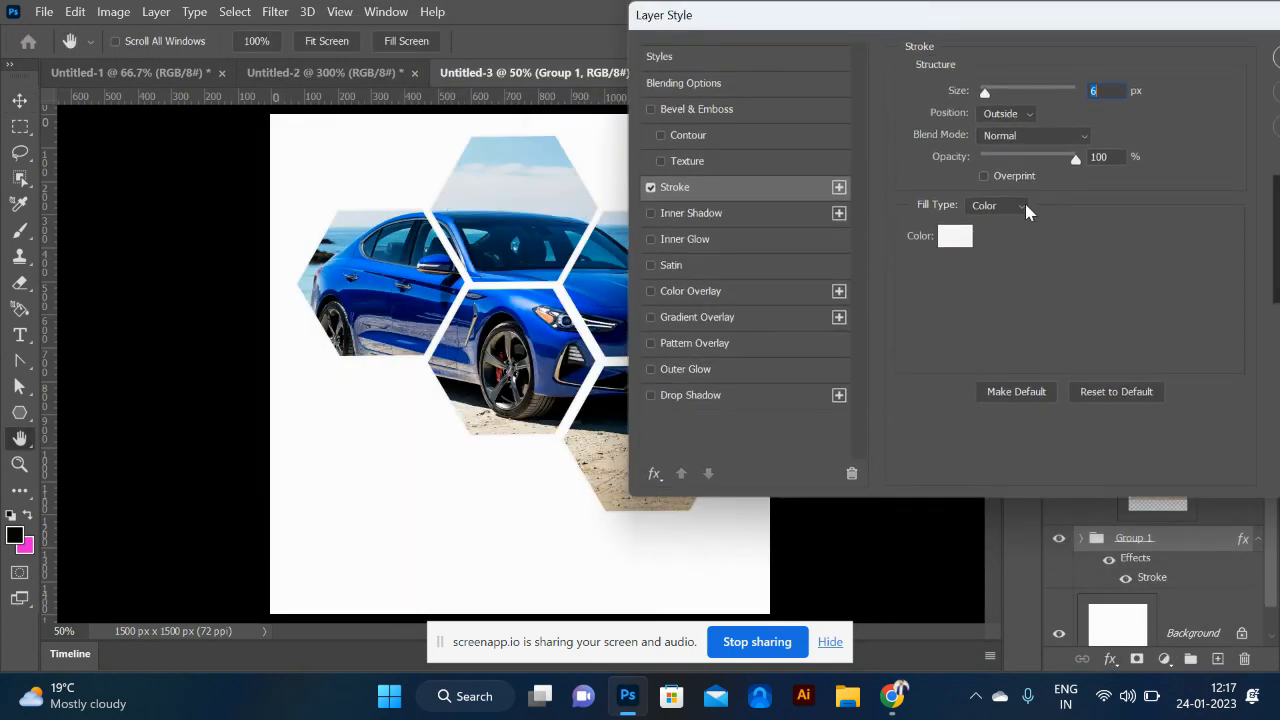
click(957, 242)
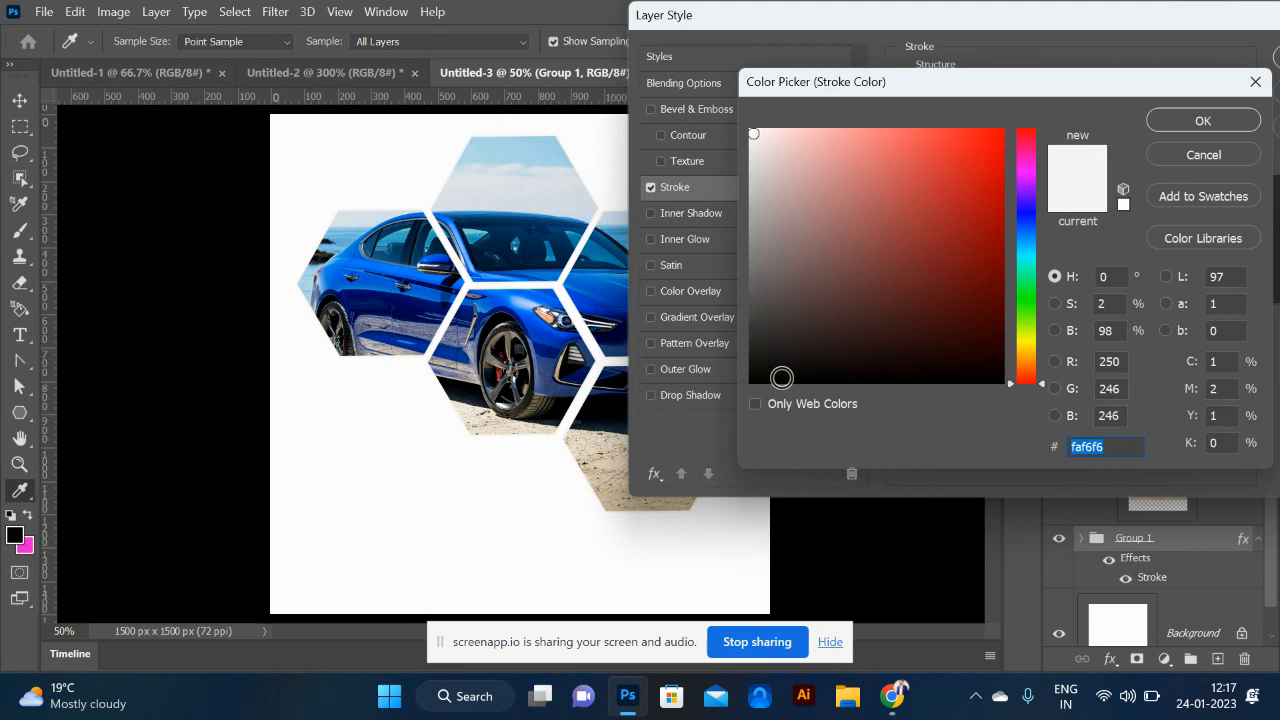
click(781, 377)
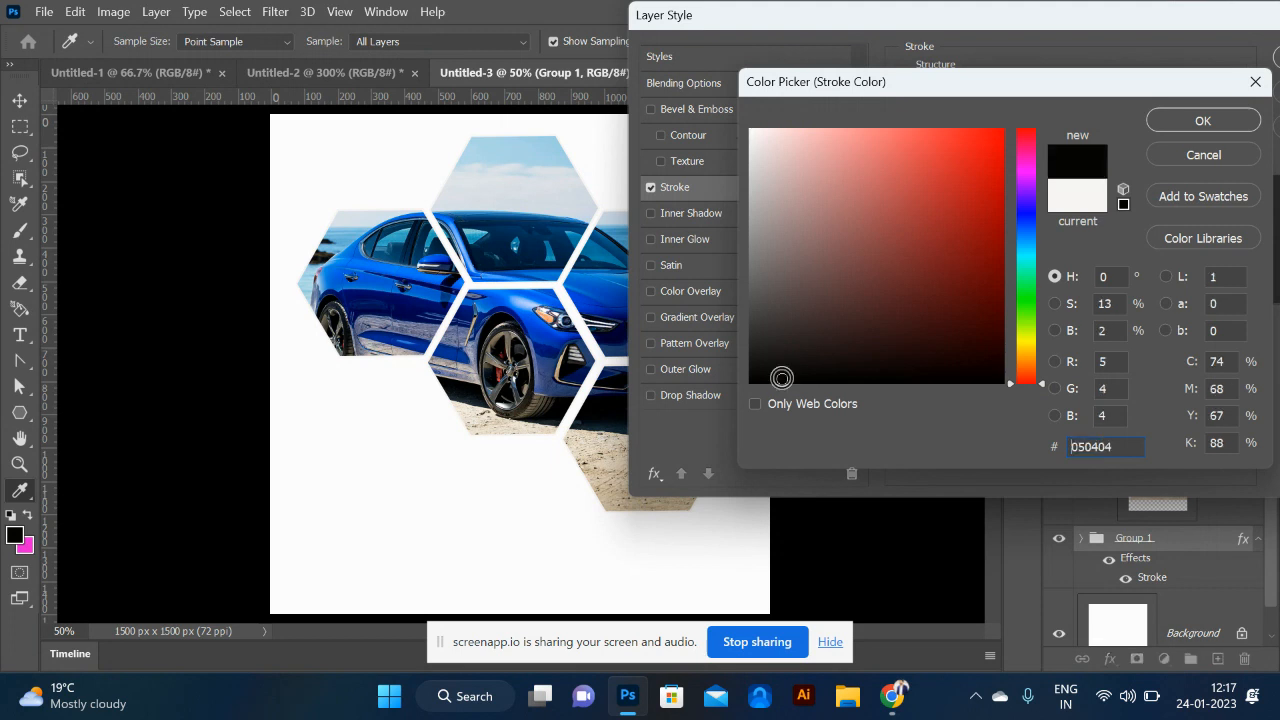
click(1174, 122)
drag(988, 100, 990, 101)
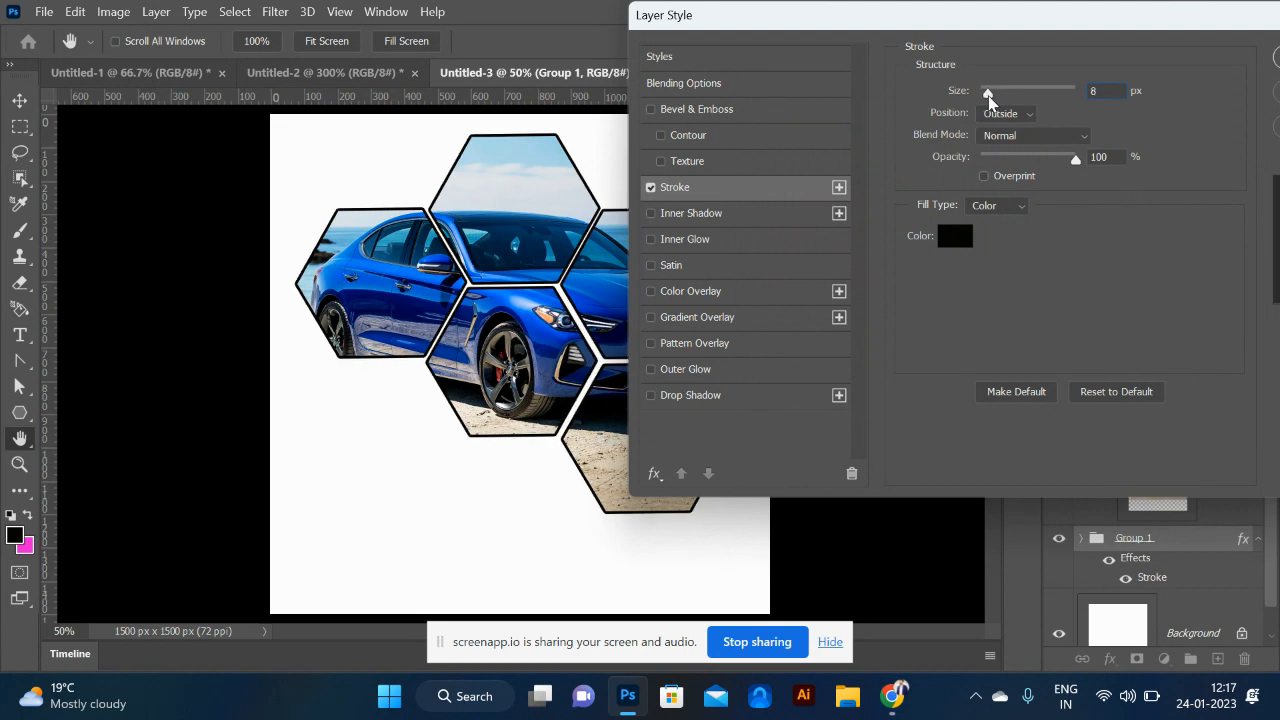
- Add a drop shadow to the hexagon group with angle 87°, distance 25 px and size 6 px, and apply the layer style
click(714, 396)
drag(471, 431, 473, 440)
mouse_move(993, 228)
mouse_down()
mouse_move(1006, 232)
mouse_move(987, 238)
mouse_up()
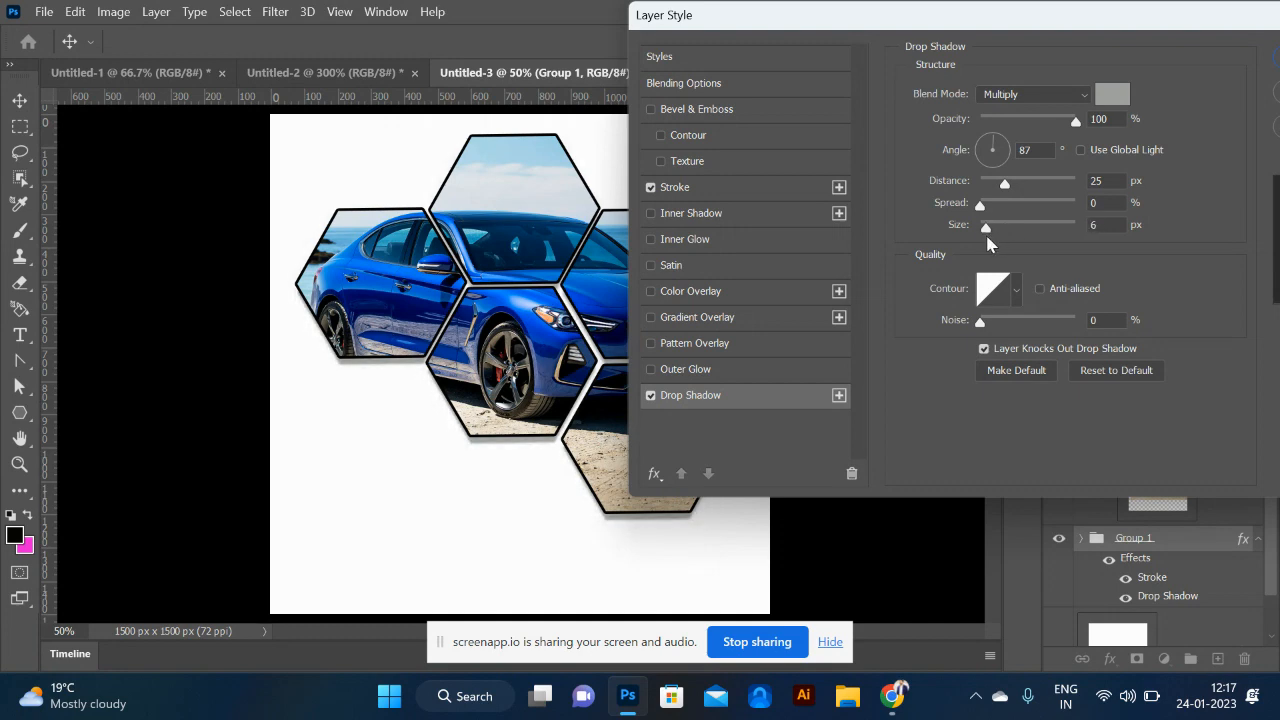
click(1276, 57)
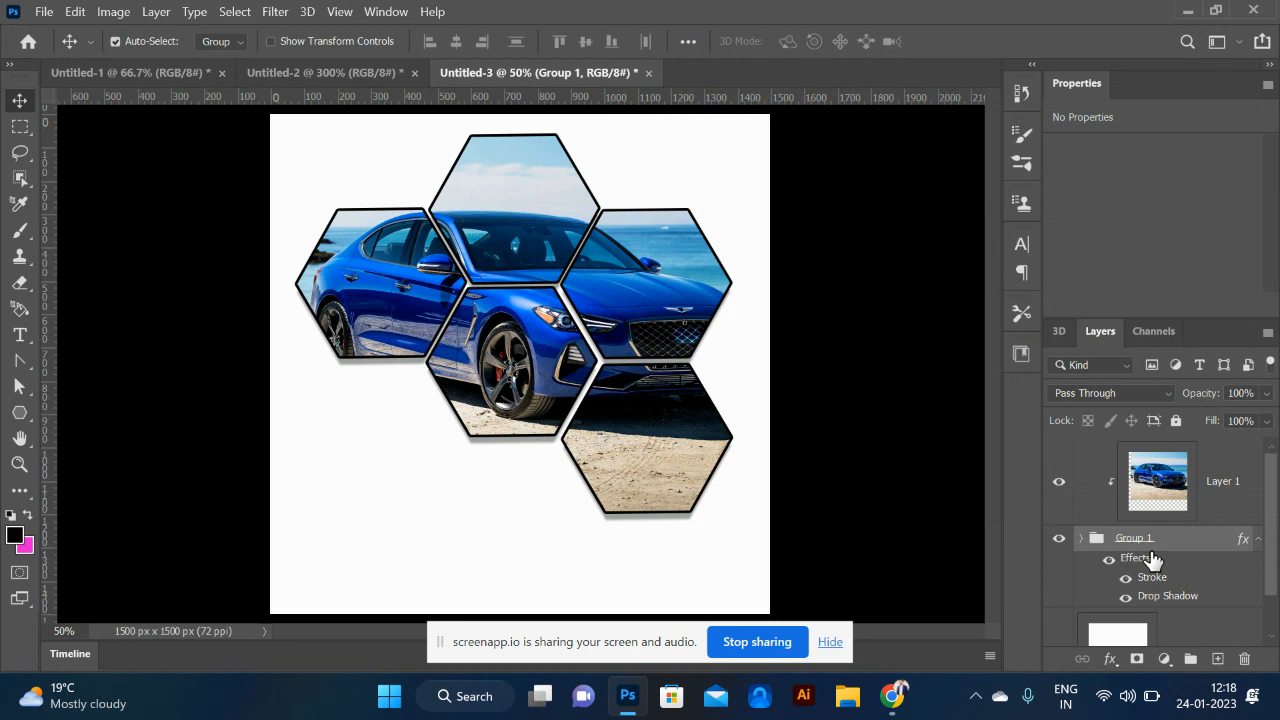
- Fill the Background layer with the beige sampled from the sand in the lower-right hexagon
click(1147, 645)
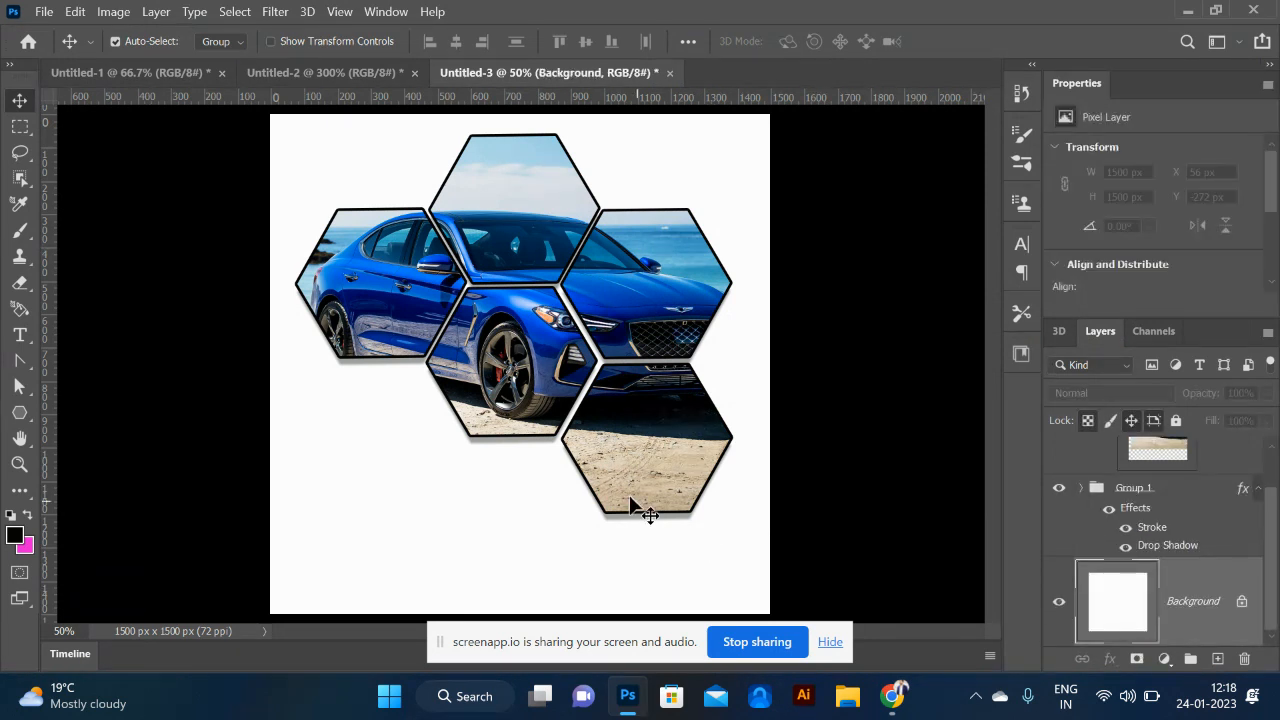
key(i)
click(629, 488)
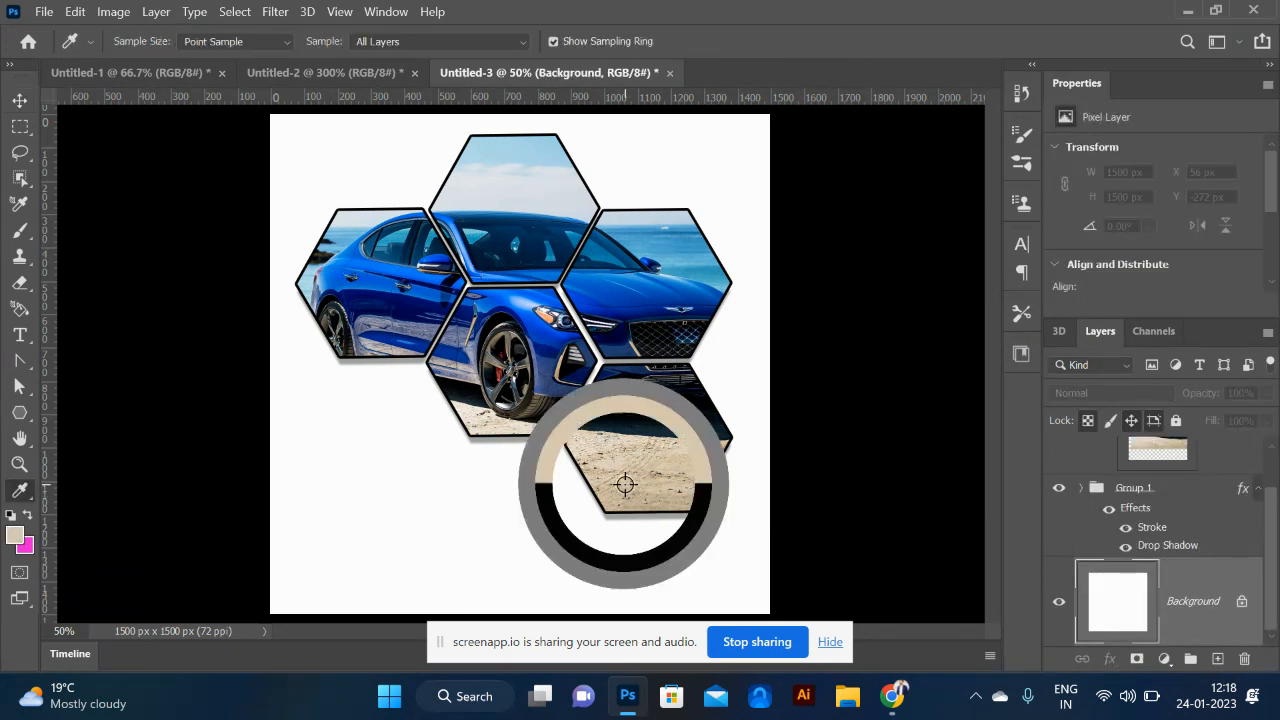
key(alt+BackSpace)
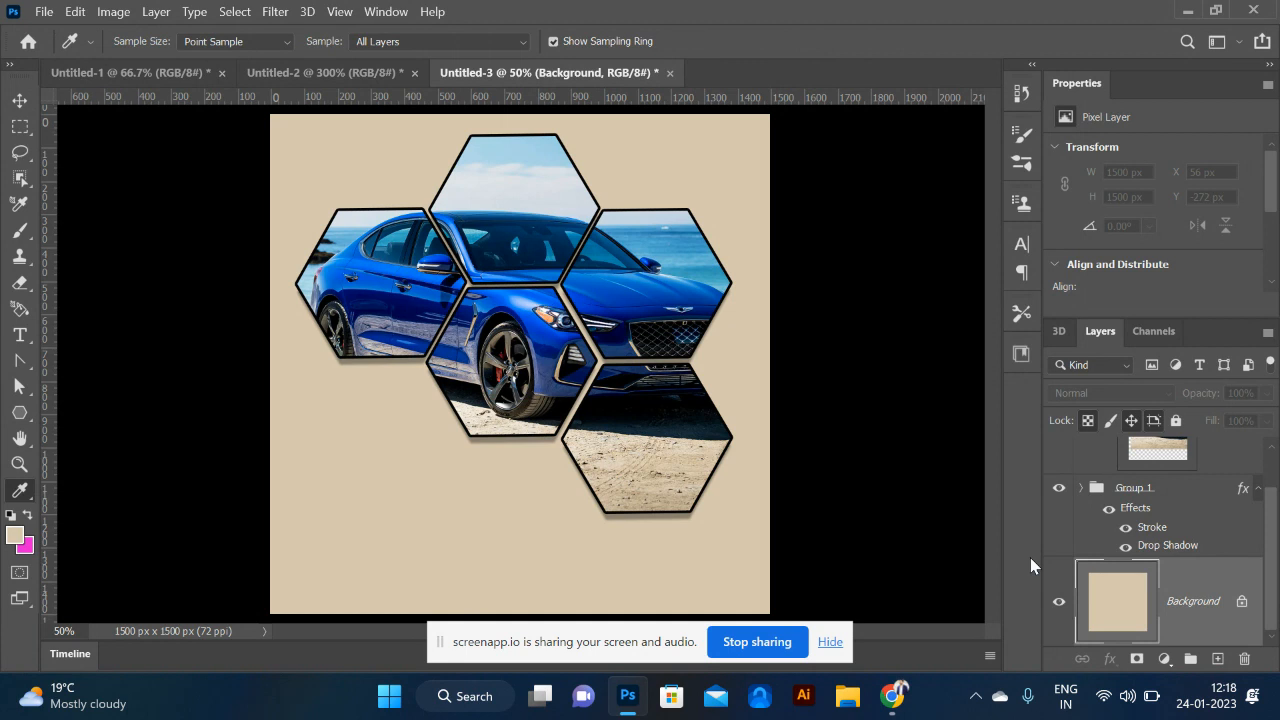
- Move the hexagon group slightly up and to the left on the canvas
click(19, 100)
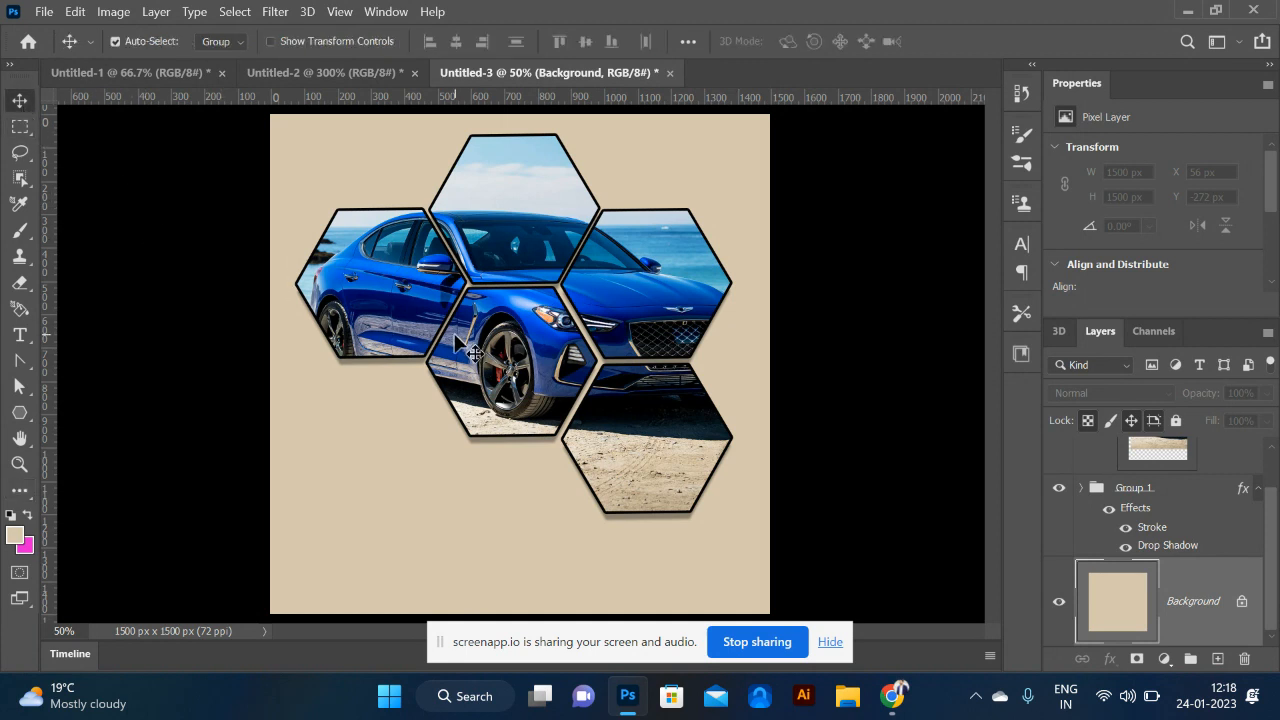
click(508, 374)
mouse_move(508, 374)
mouse_down()
mouse_move(470, 374)
mouse_move(525, 355)
mouse_move(477, 357)
mouse_move(497, 366)
mouse_up()
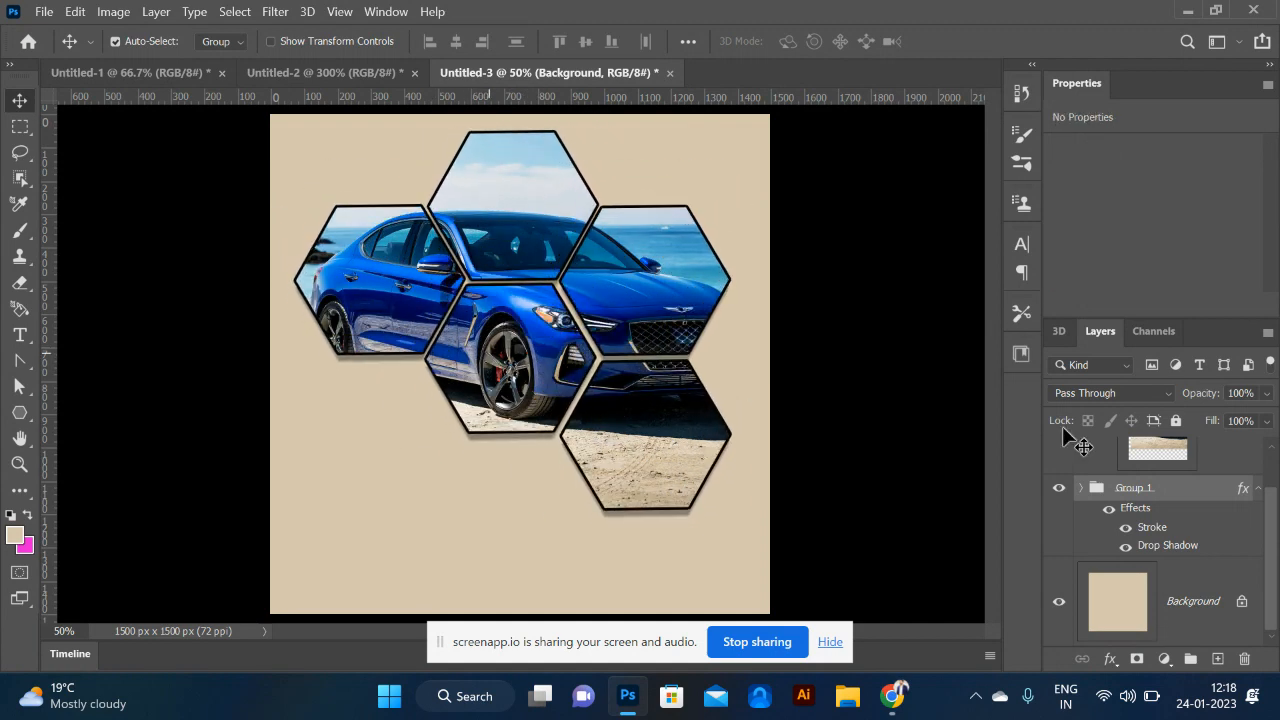
- Try shifting the clipped car photo vertically and sideways inside the hexagons, returning it to X 56 px, Y -272 px
click(1155, 455)
key(Right)
key(Down)
key(Up)
key(Up)
key(Up)
key(Up)
key(Up)
key(Up)
key(Up)
key(Up)
key(Up)
key(Up)
key(Up)
key(Up)
key(Up)
key(Up)
key(Up)
key(Up)
key(Up)
key(Up)
key(Up)
key(Up)
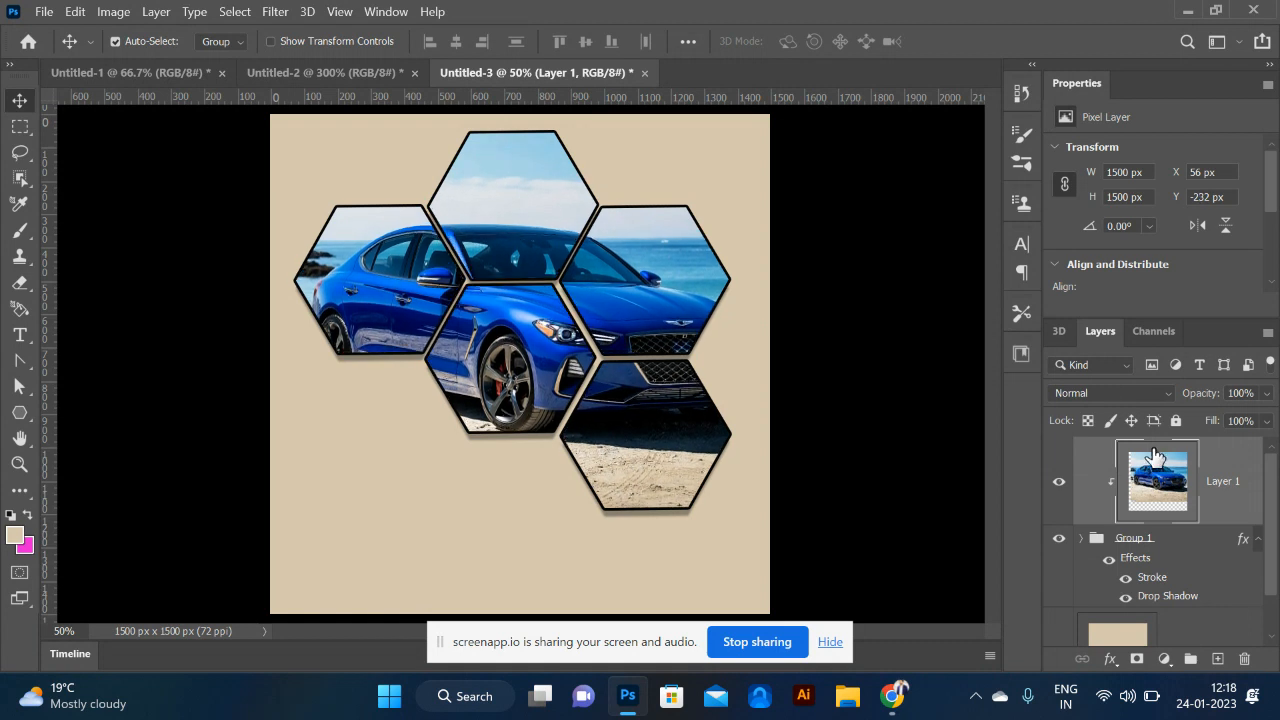
key(Left)
key(Left)
key(Left)
key(Left)
key(Left)
key(Left)
key(Left)
key(Left)
key(Left)
key(Left)
key(Left)
key(Left)
key(Left)
key(Left)
key(Left)
key(Left)
key(Left)
key(Left)
key(Left)
key(Left)
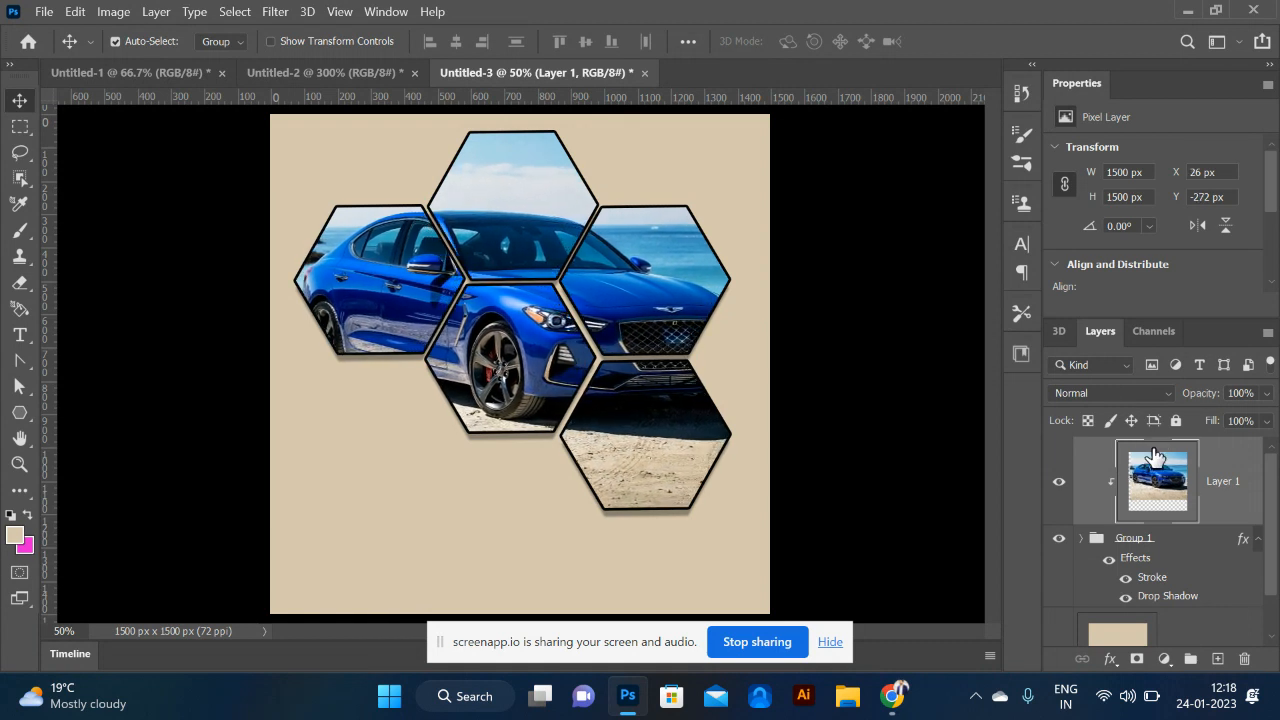
key(Right)
key(Right)
key(Right)
key(Right)
key(Right)
key(Right)
key(Right)
key(Right)
key(Right)
key(Right)
key(Right)
key(Right)
key(Right)
key(Right)
key(Right)
key(Right)
key(Right)
key(Right)
key(Right)
key(Right)
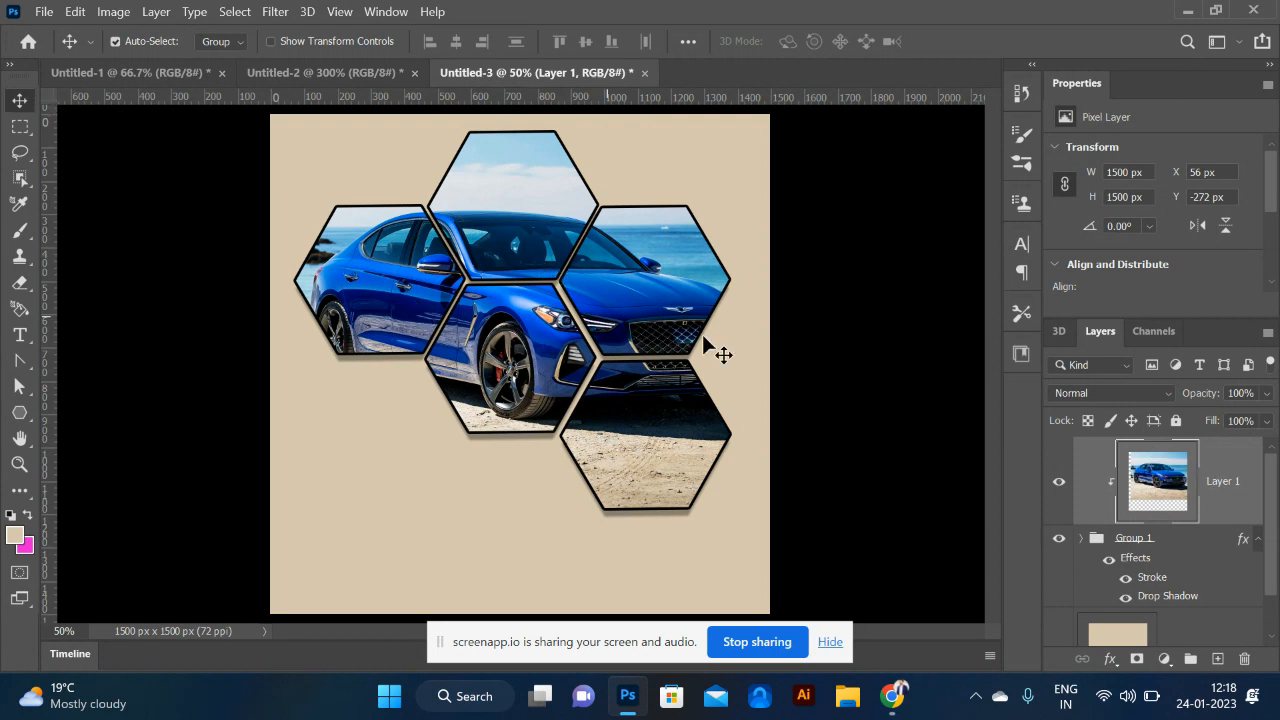
drag(293, 177, 786, 534)
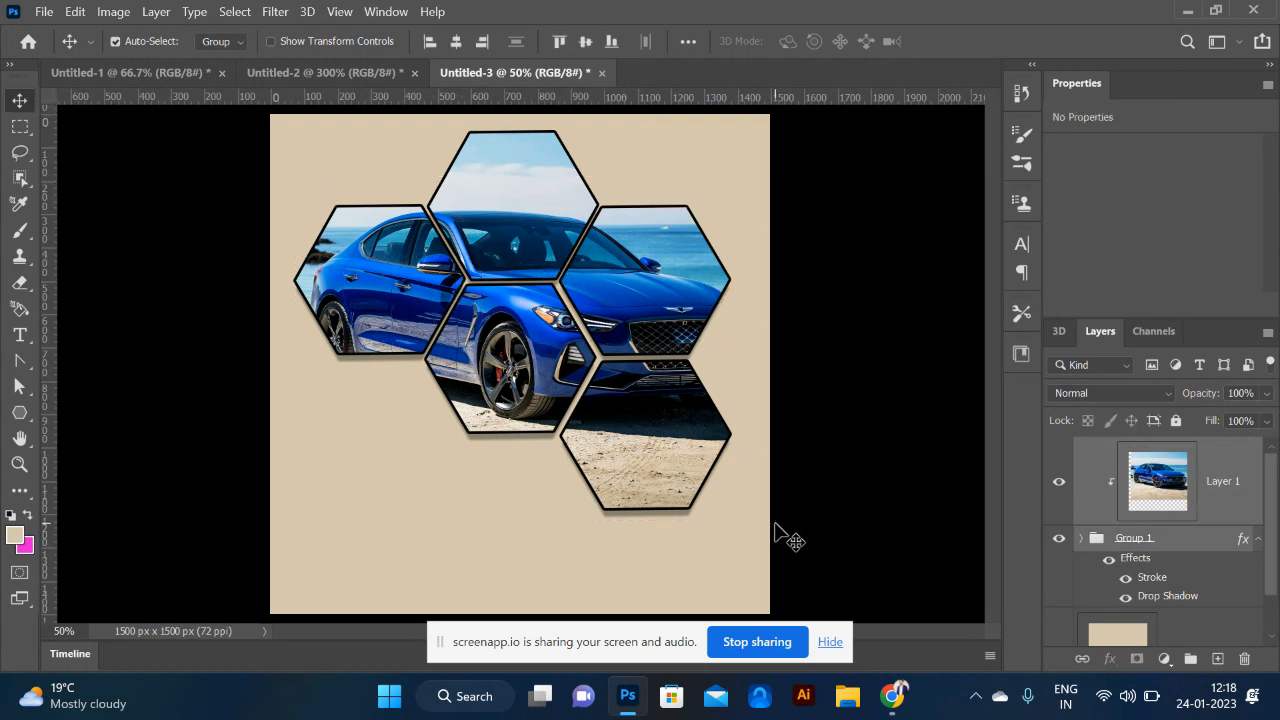
- Switch to Chrome and search Google Images for "social media post" to browse design examples
key(alt+Tab)
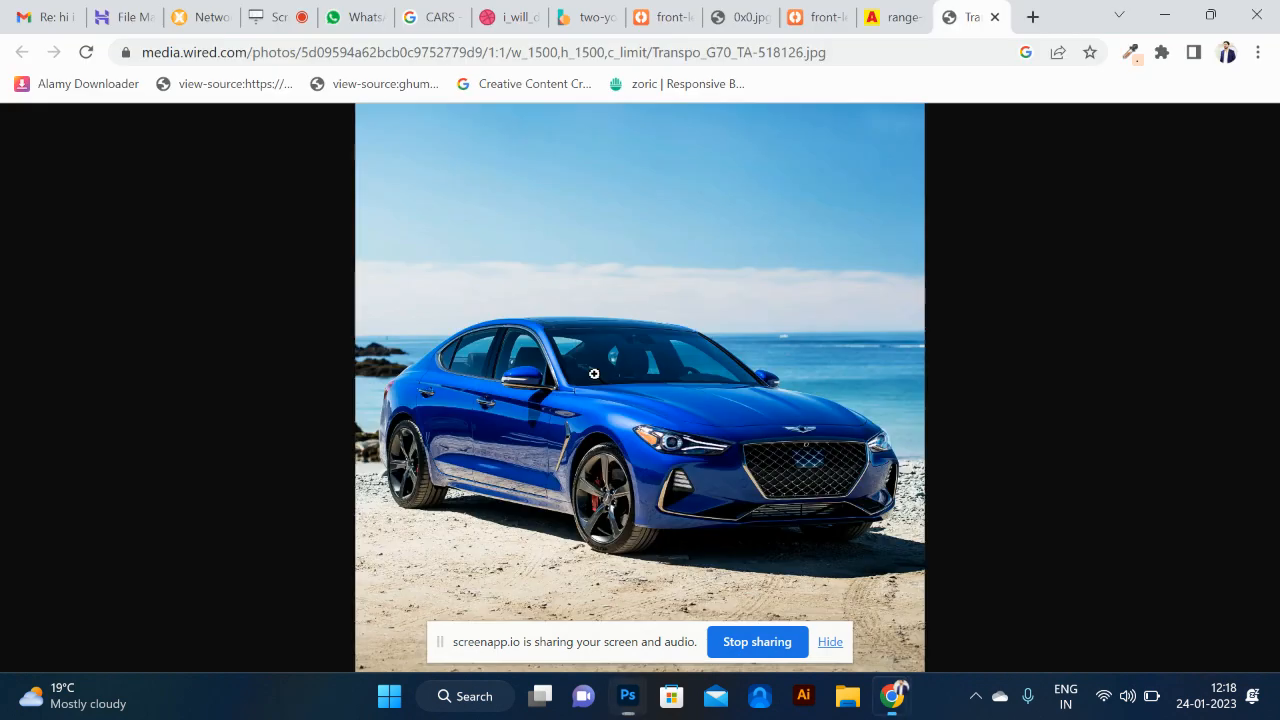
click(697, 45)
text(SOCIAL)
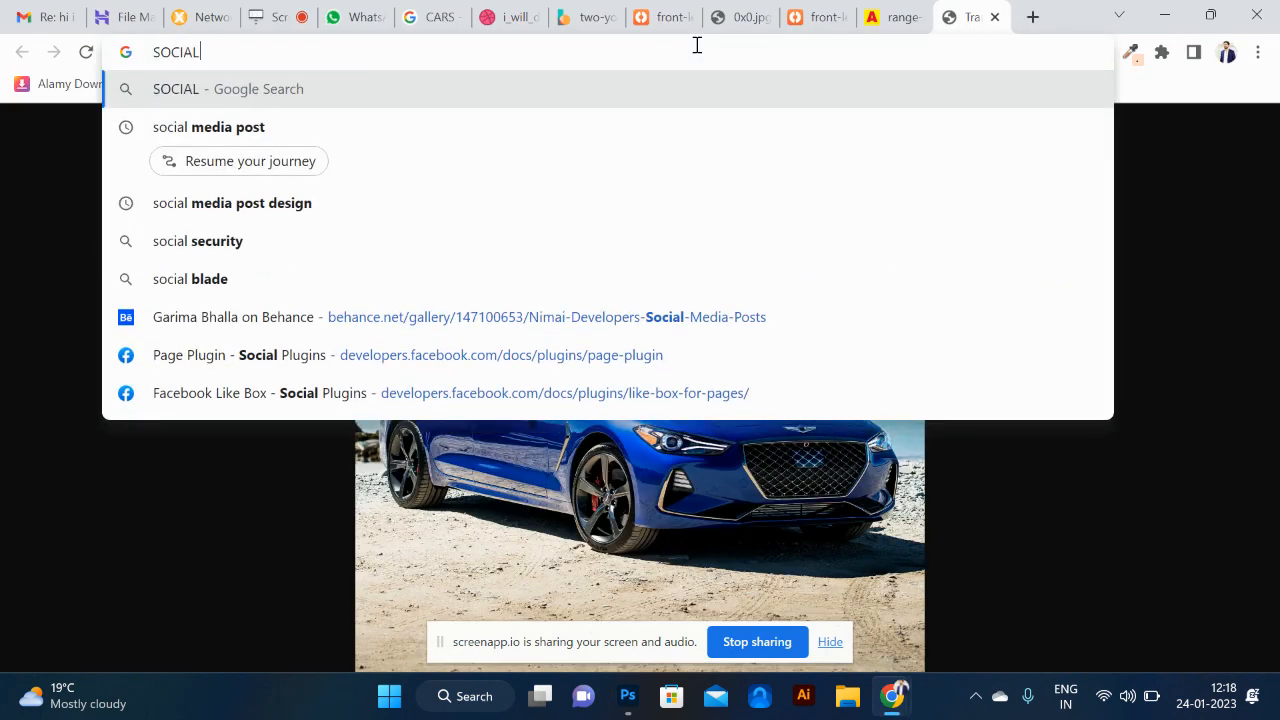
key(Down)
key(Return)
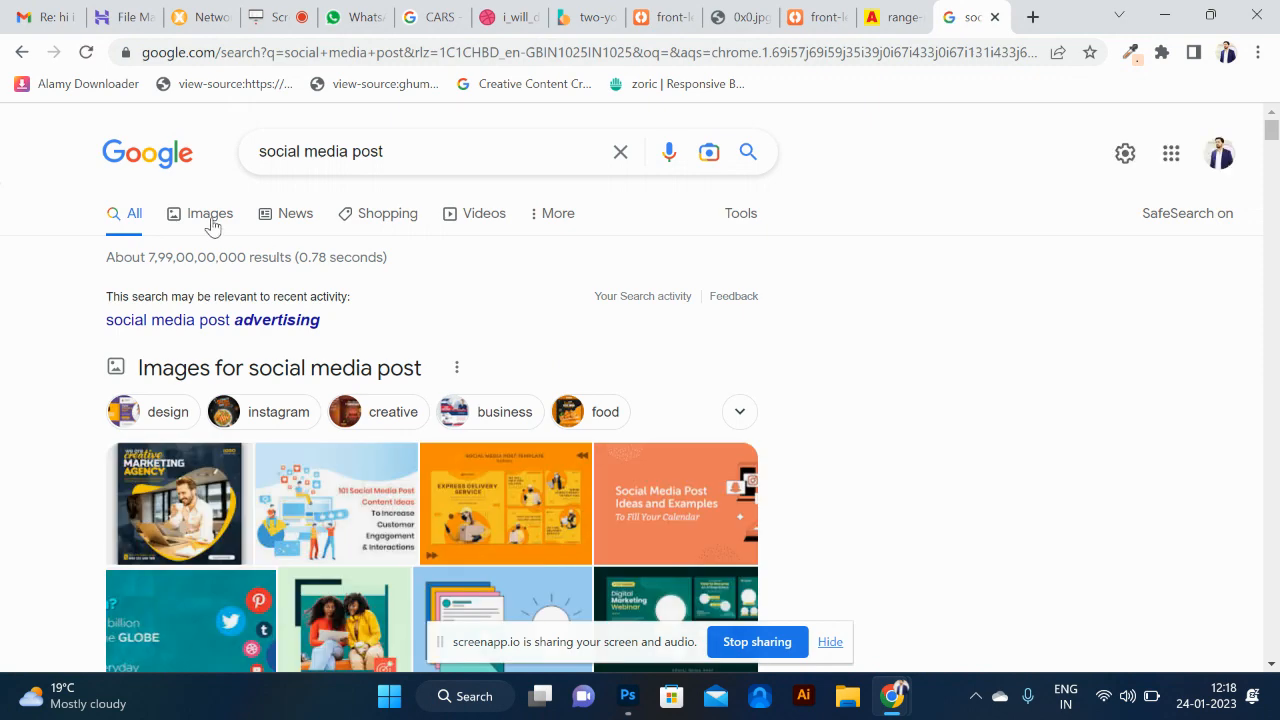
click(211, 220)
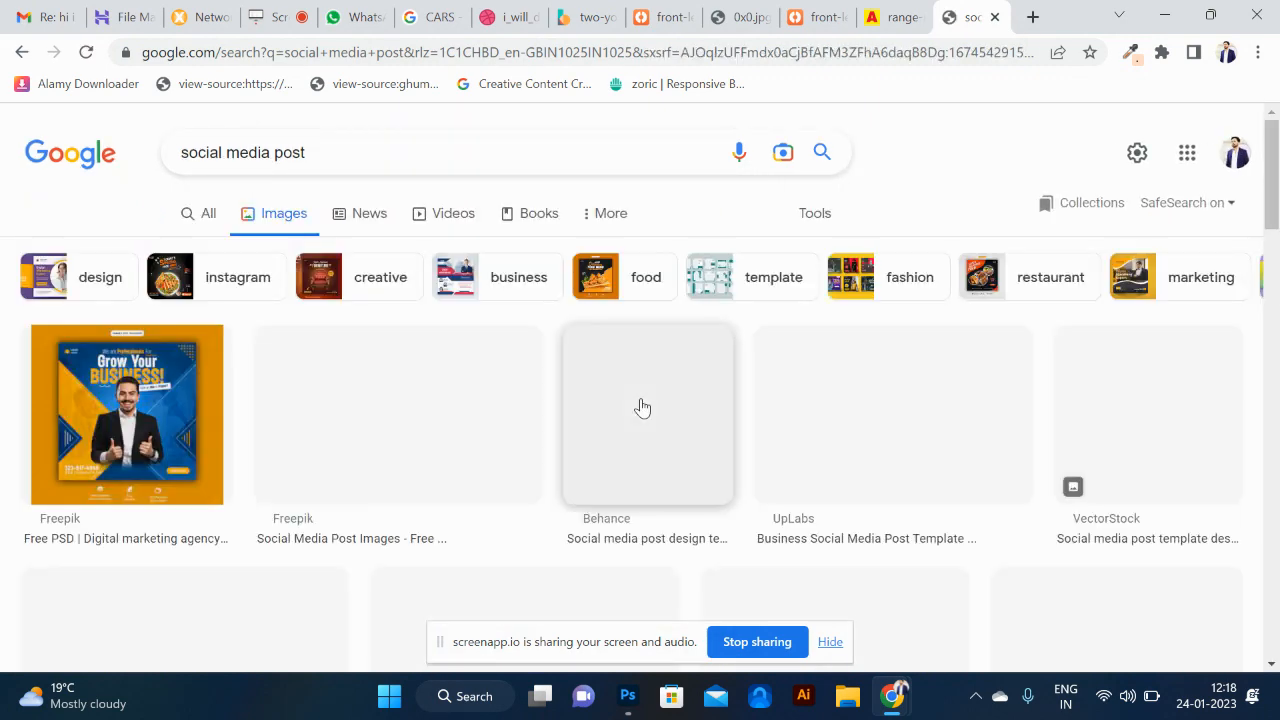
scroll(640, 400, down, 3)
scroll(641, 407, down, 2)
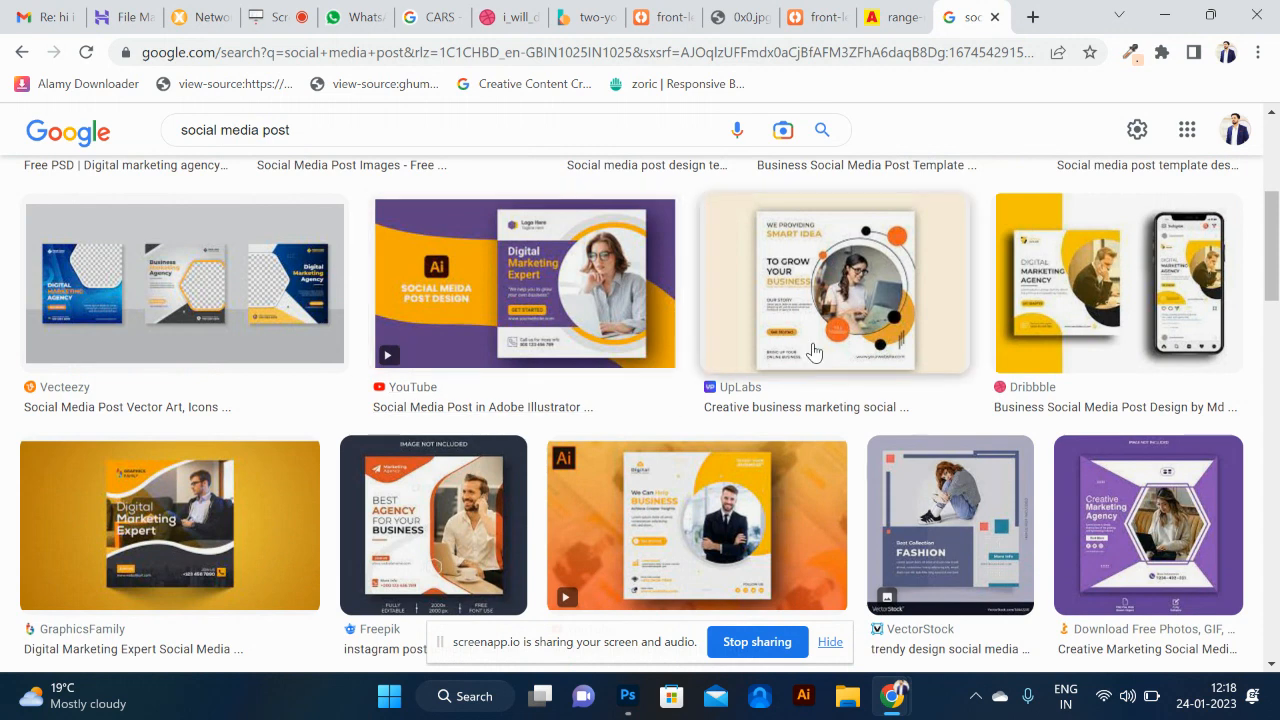
- Open the UpLabs "Creative business marketing social media post template" image full size in its own browser tab
click(813, 351)
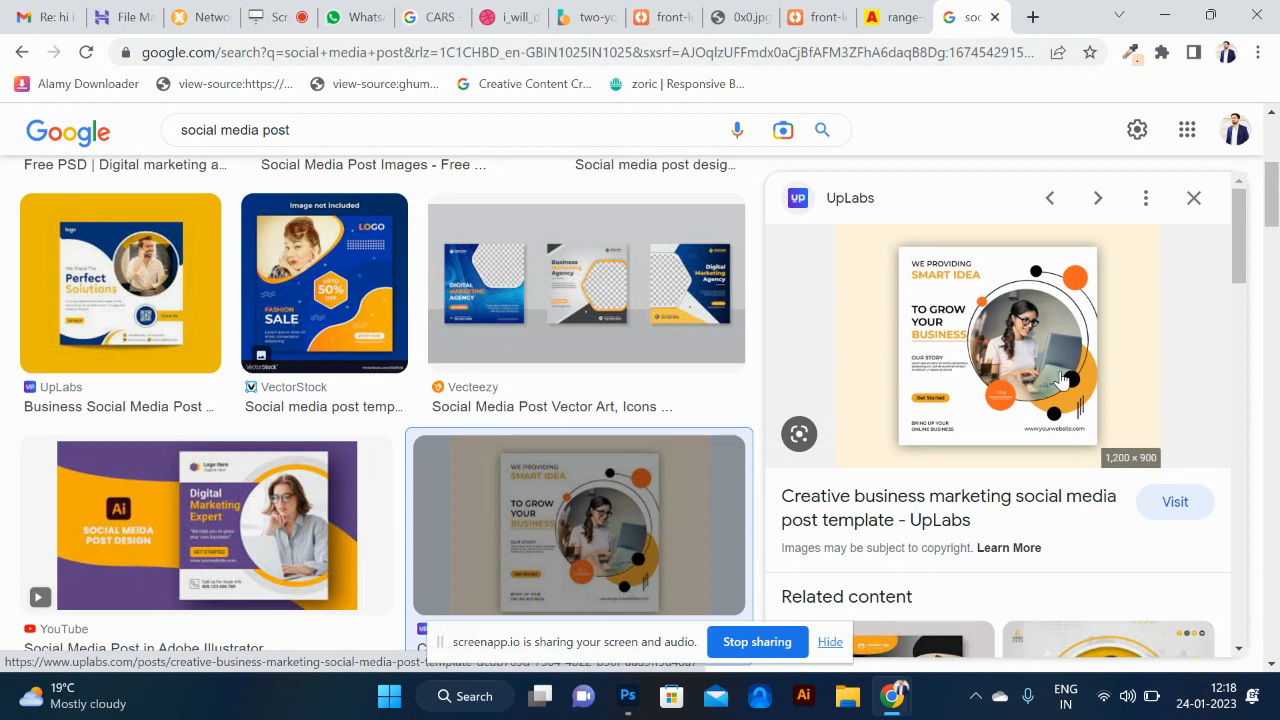
right_click(994, 385)
click(1078, 242)
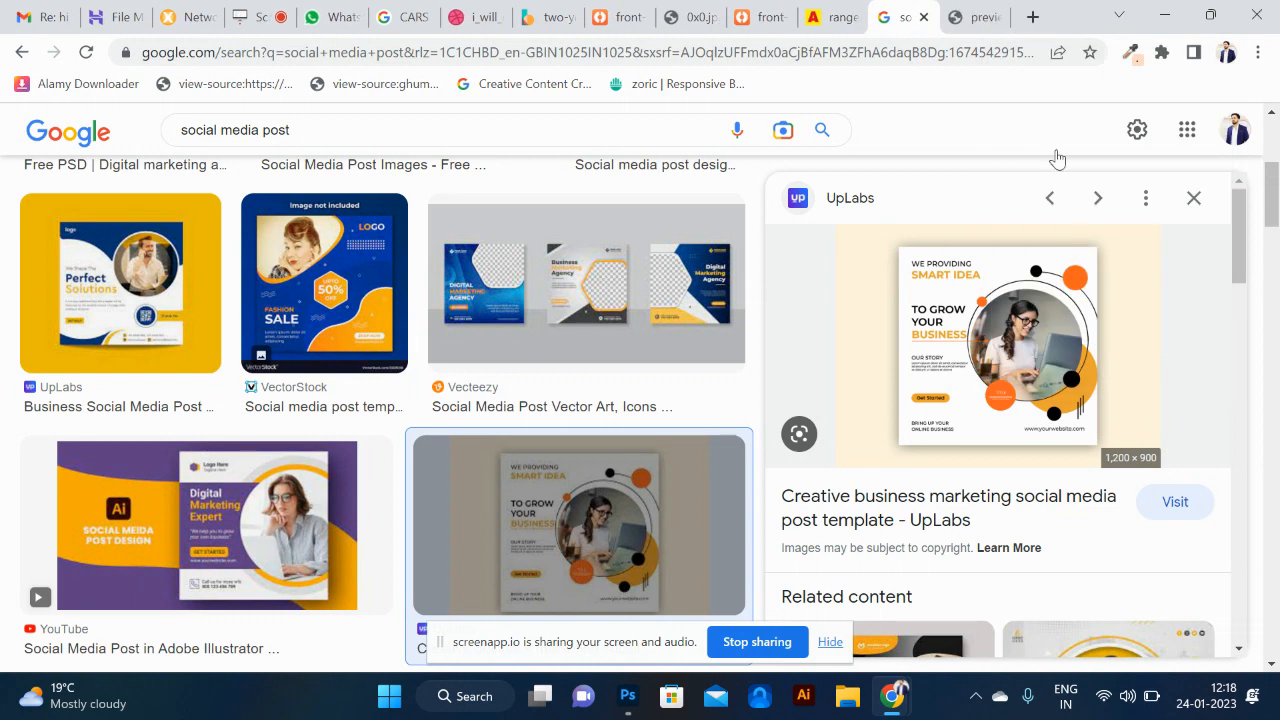
click(957, 20)
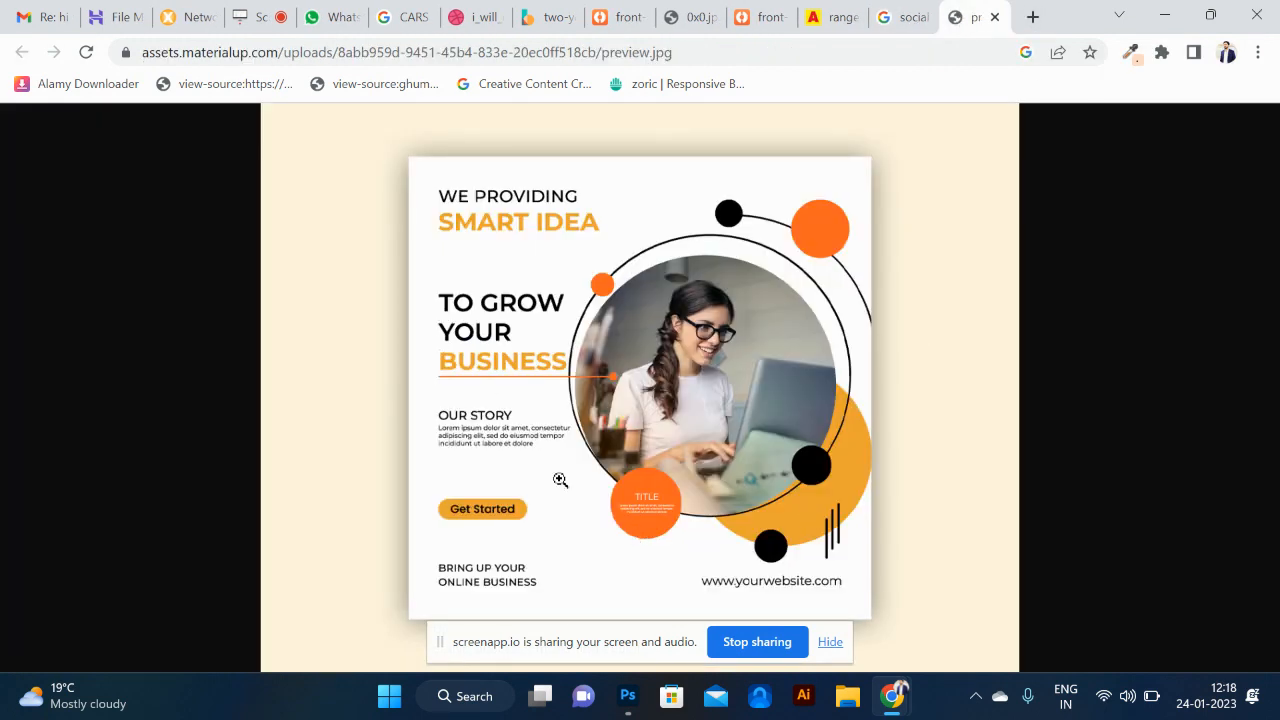
- Switch to Photoshop and create a new 1080 × 1080 px document at 72 pixels/inch
key(alt+Tab)
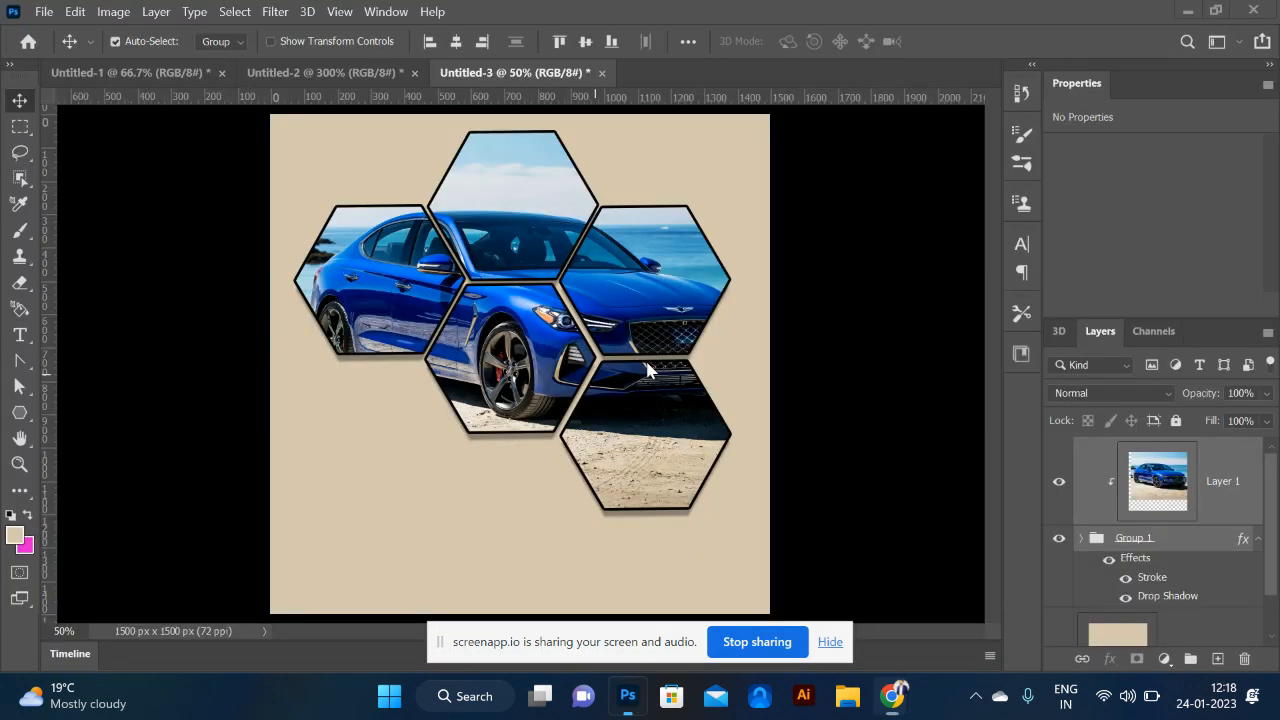
key(ctrl+n)
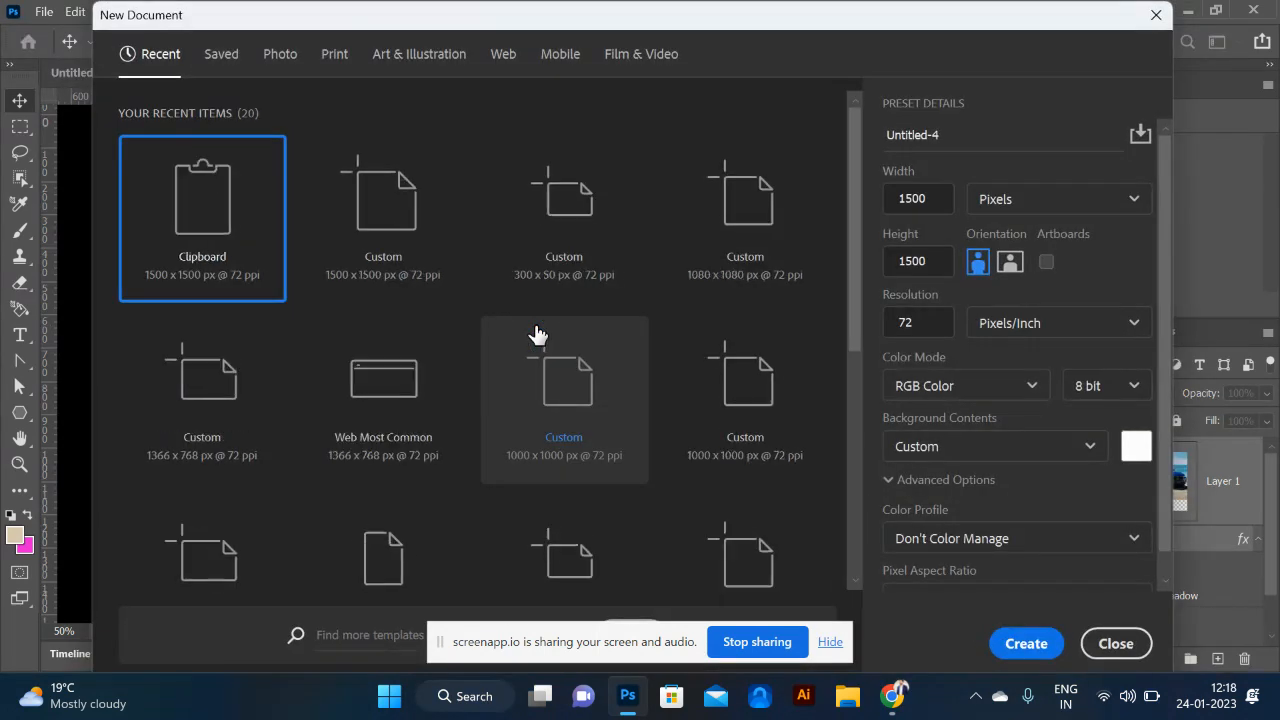
double_click(941, 199)
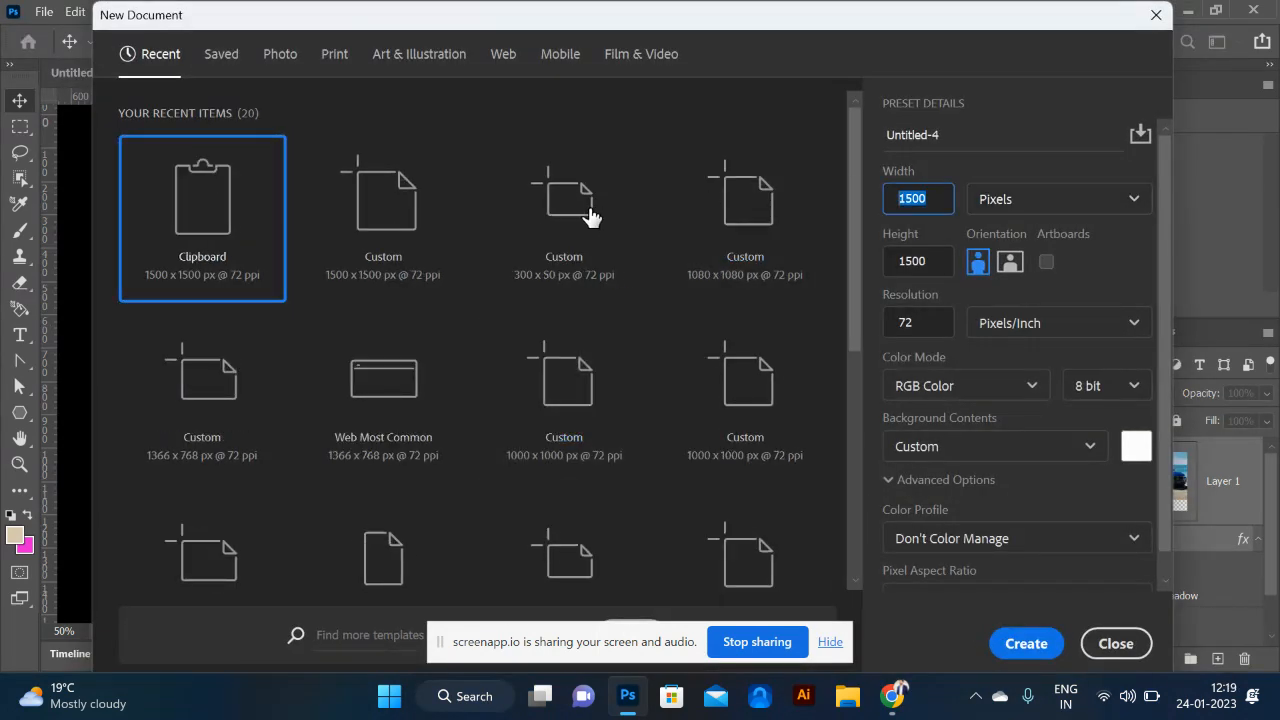
text(1080)
key(Tab)
text(1080)
key(Return)
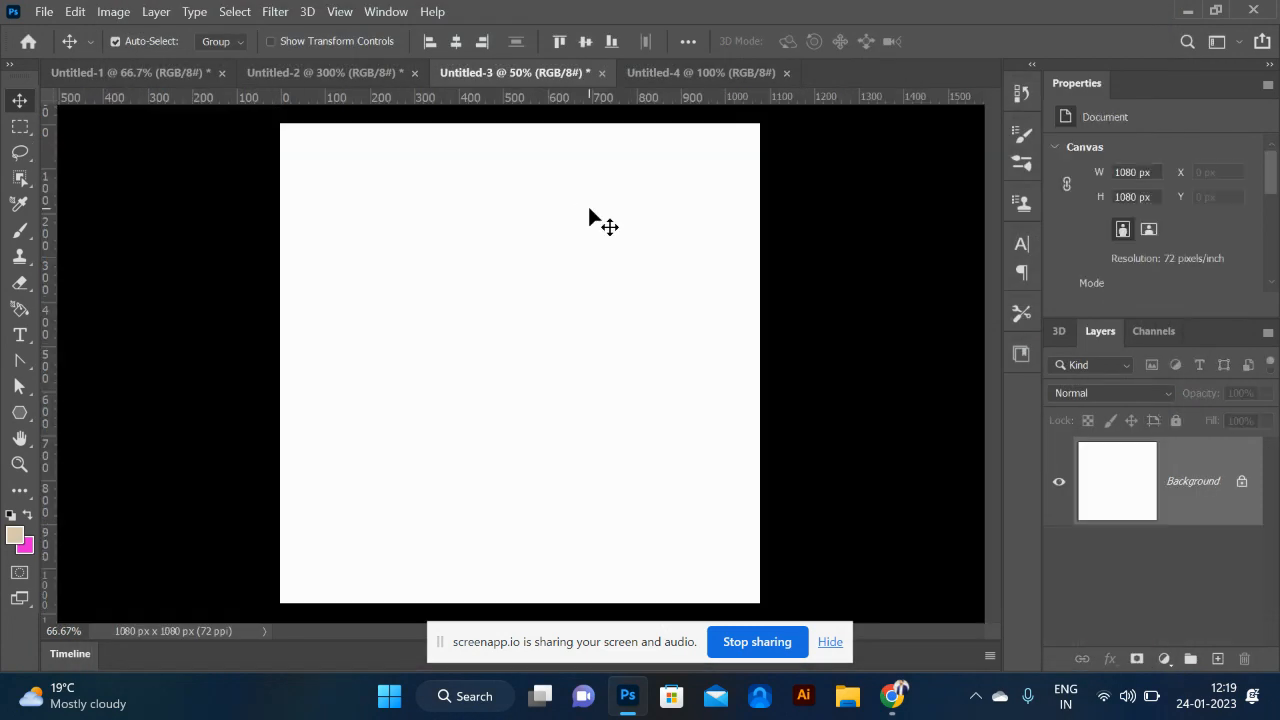
- Draw a circle about 374 px across in the lower middle of the canvas, checking the reference template in Chrome
key(alt+Tab)
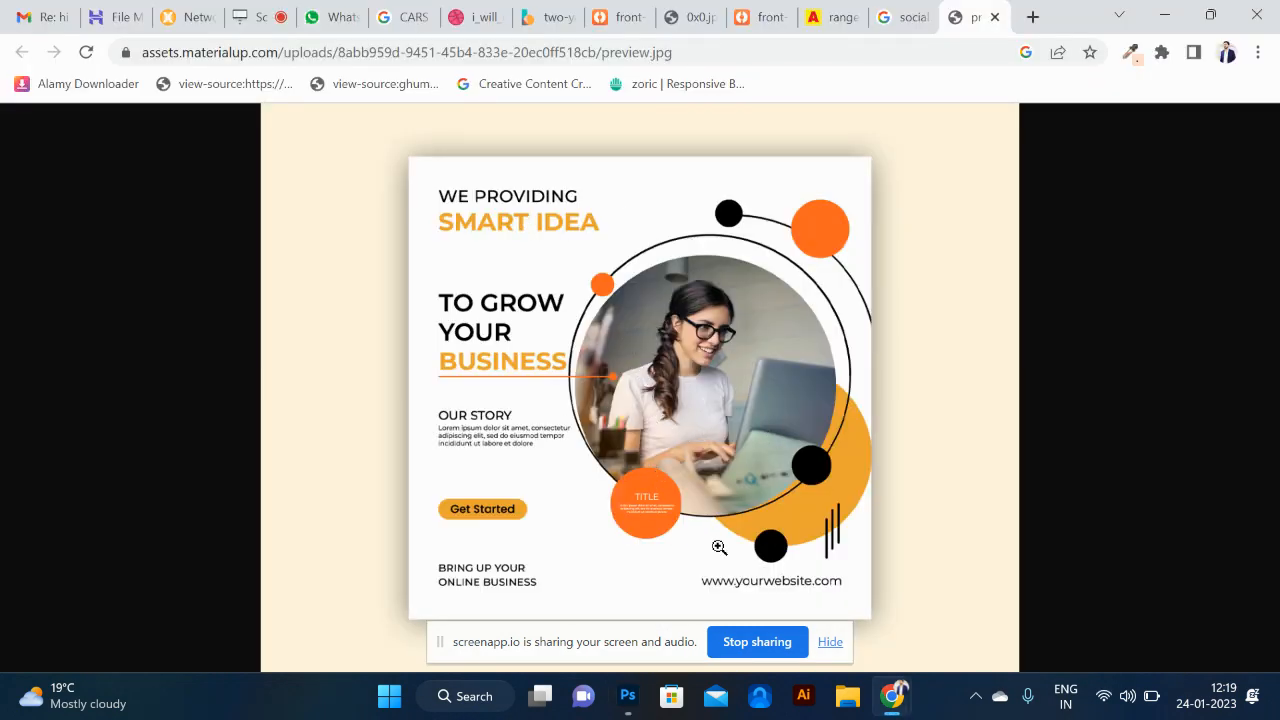
key(alt+Tab)
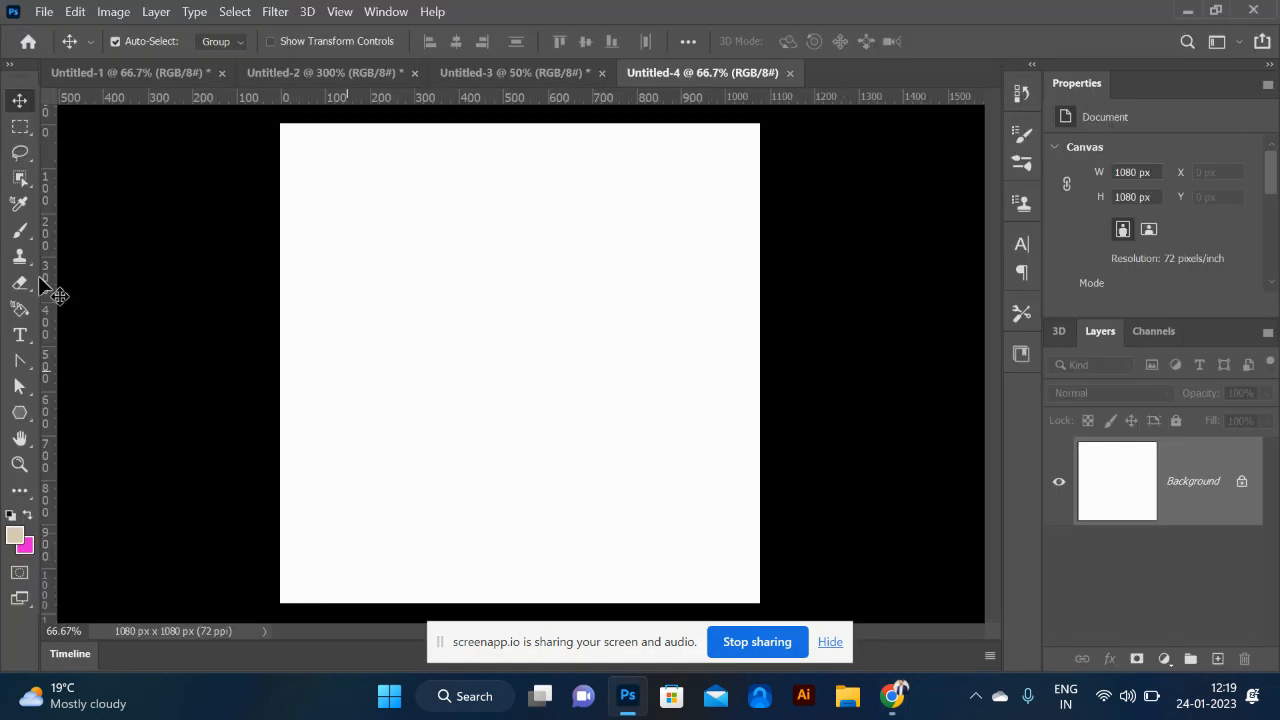
click(17, 419)
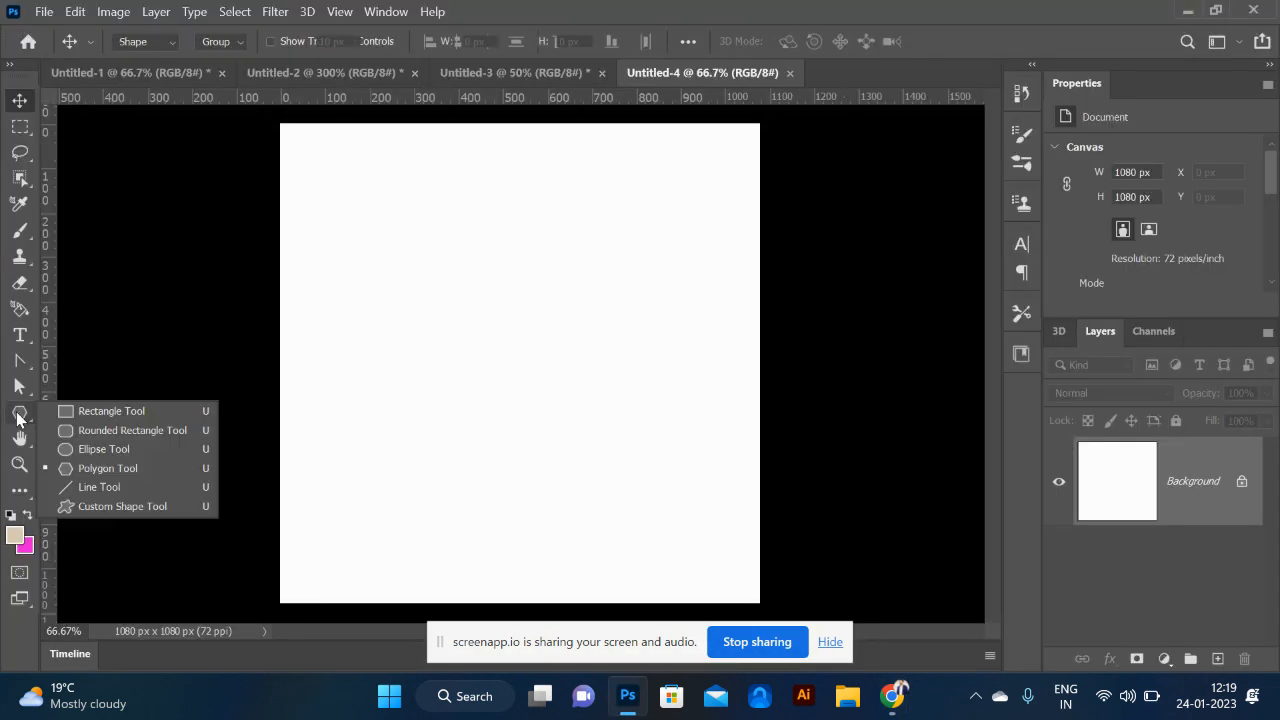
click(100, 448)
drag(382, 342, 619, 508)
key(alt+Tab)
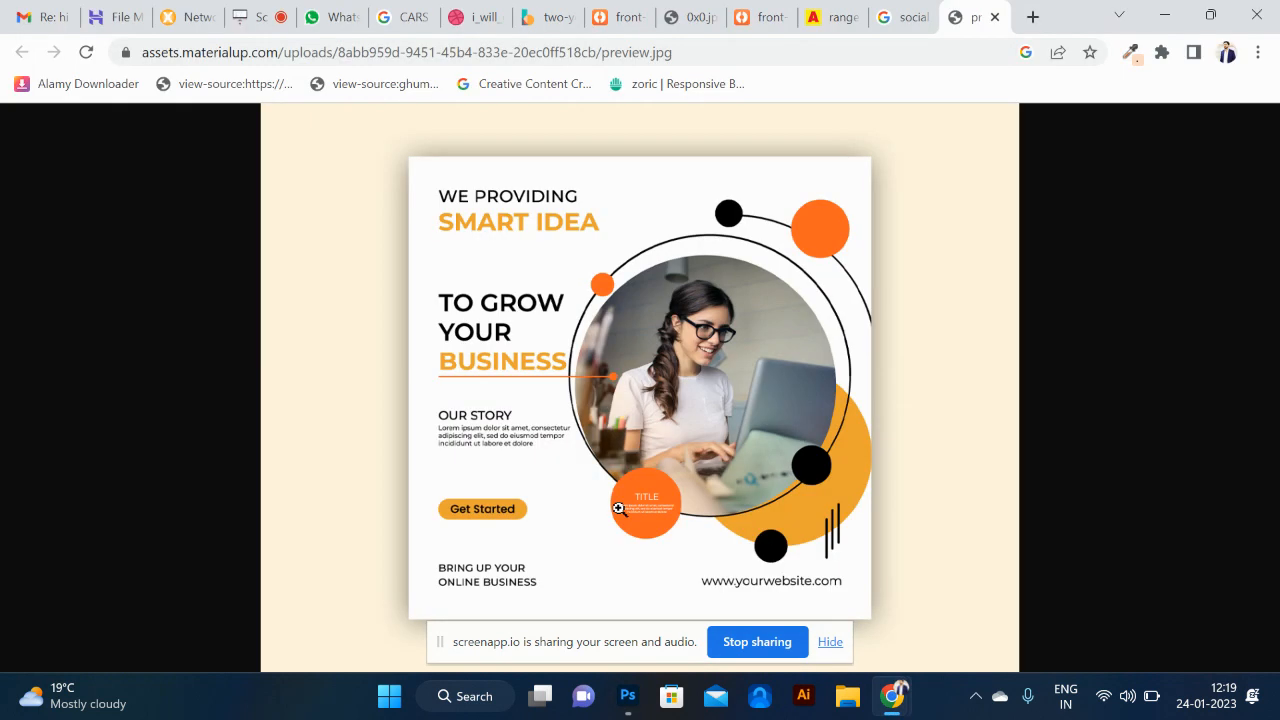
key(alt+Tab)
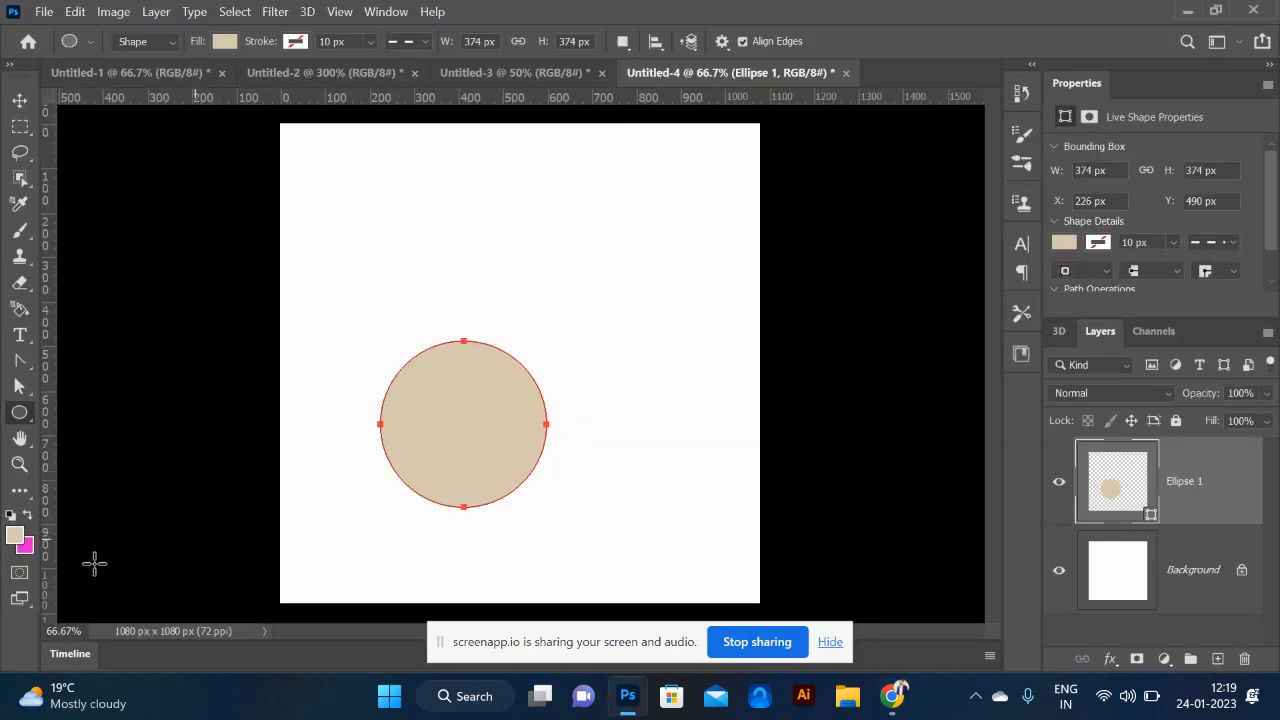
- Set the foreground color to a bright orange and fill the circle with it
click(16, 537)
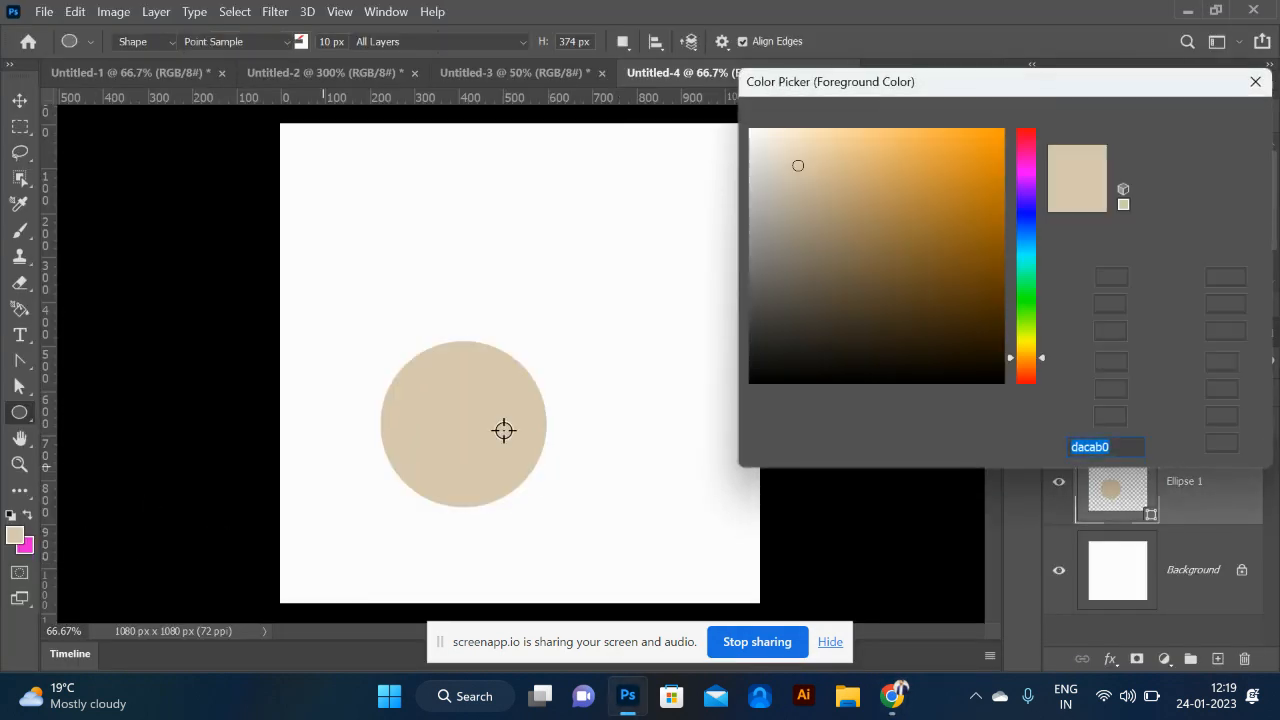
click(985, 145)
click(1169, 125)
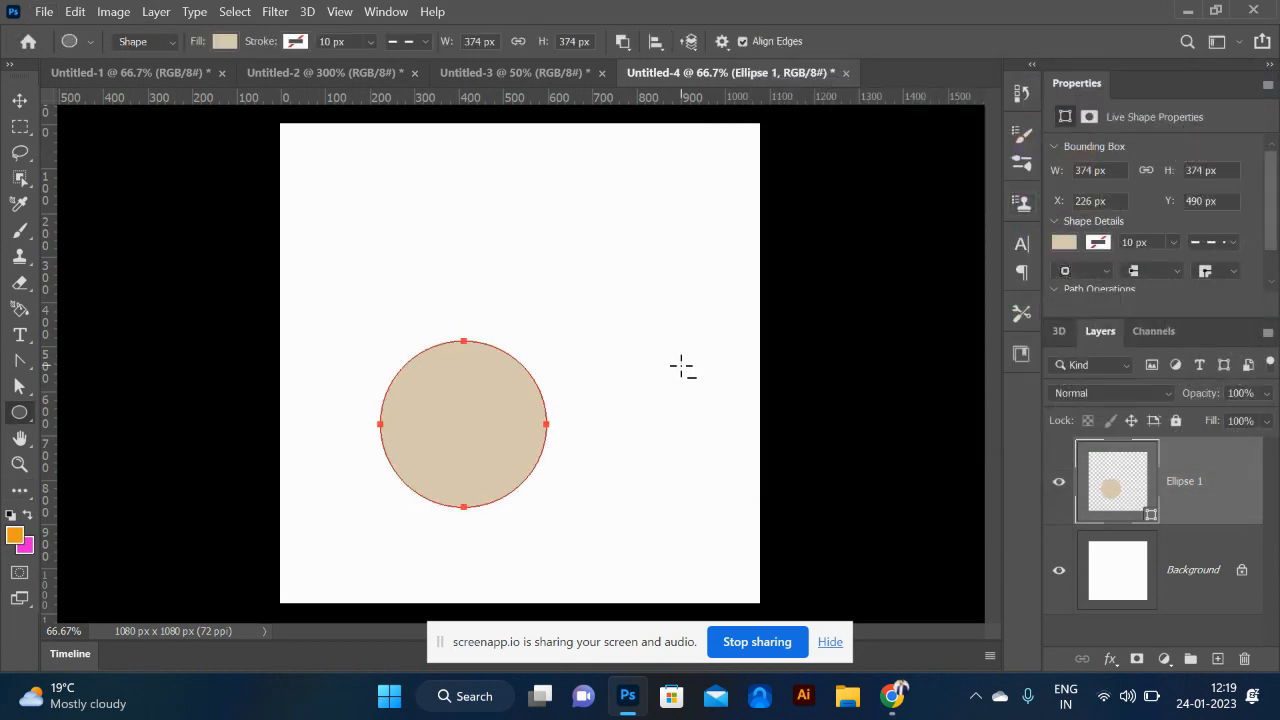
key(alt+BackSpace)
- Move the orange circle to the canvas's lower-right area, duplicate it up and to the left, and enlarge the copy to about 569 px
key(alt+Tab)
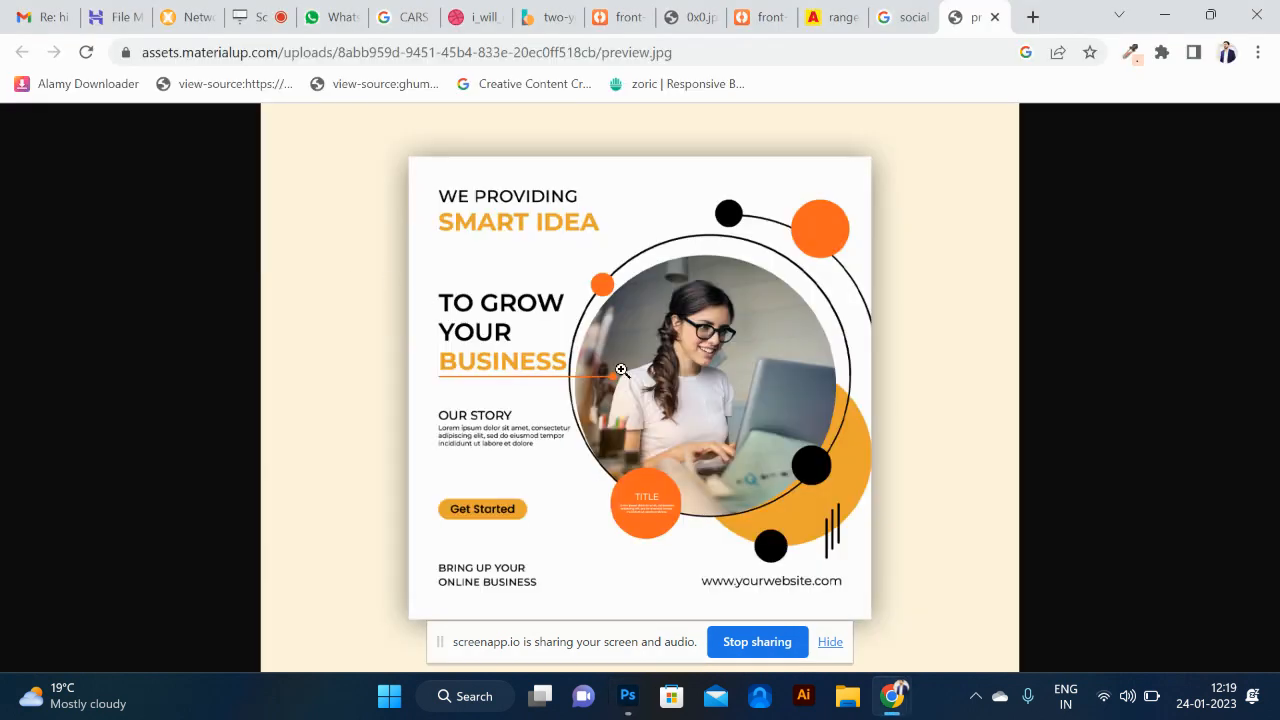
key(alt+Tab)
click(20, 101)
drag(477, 376, 614, 374)
key(ctrl+t)
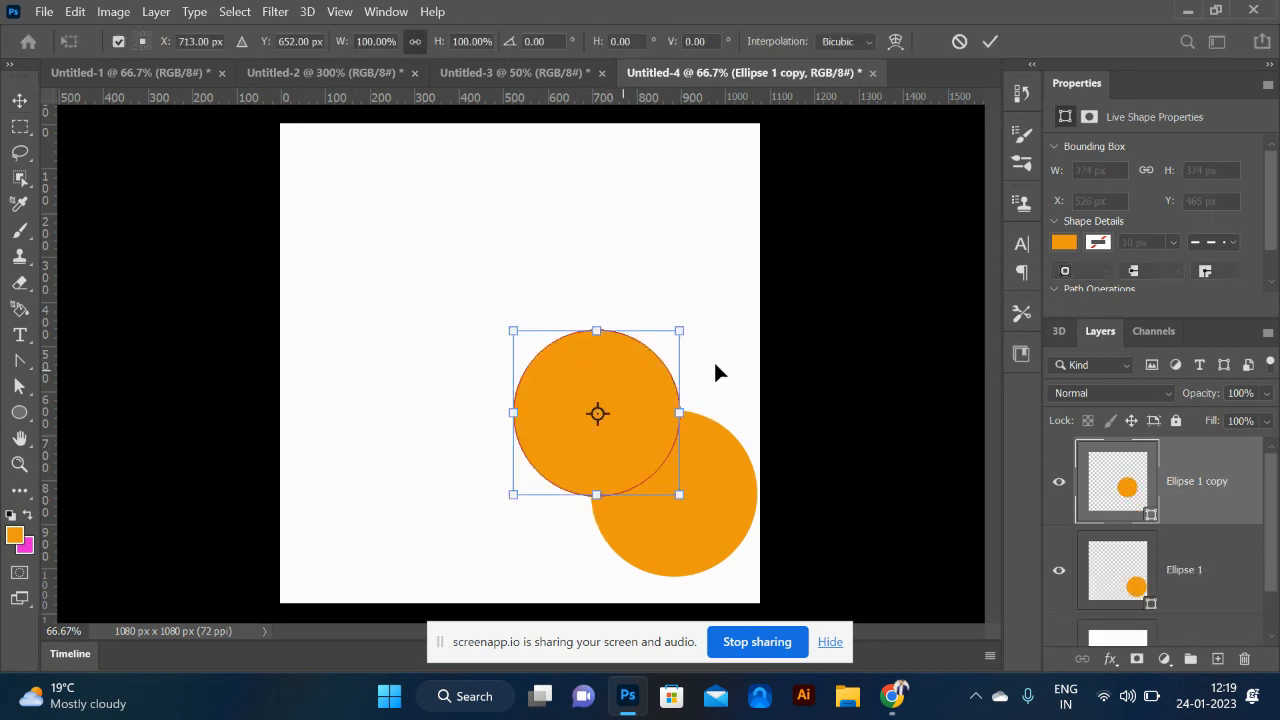
drag(683, 322, 723, 285)
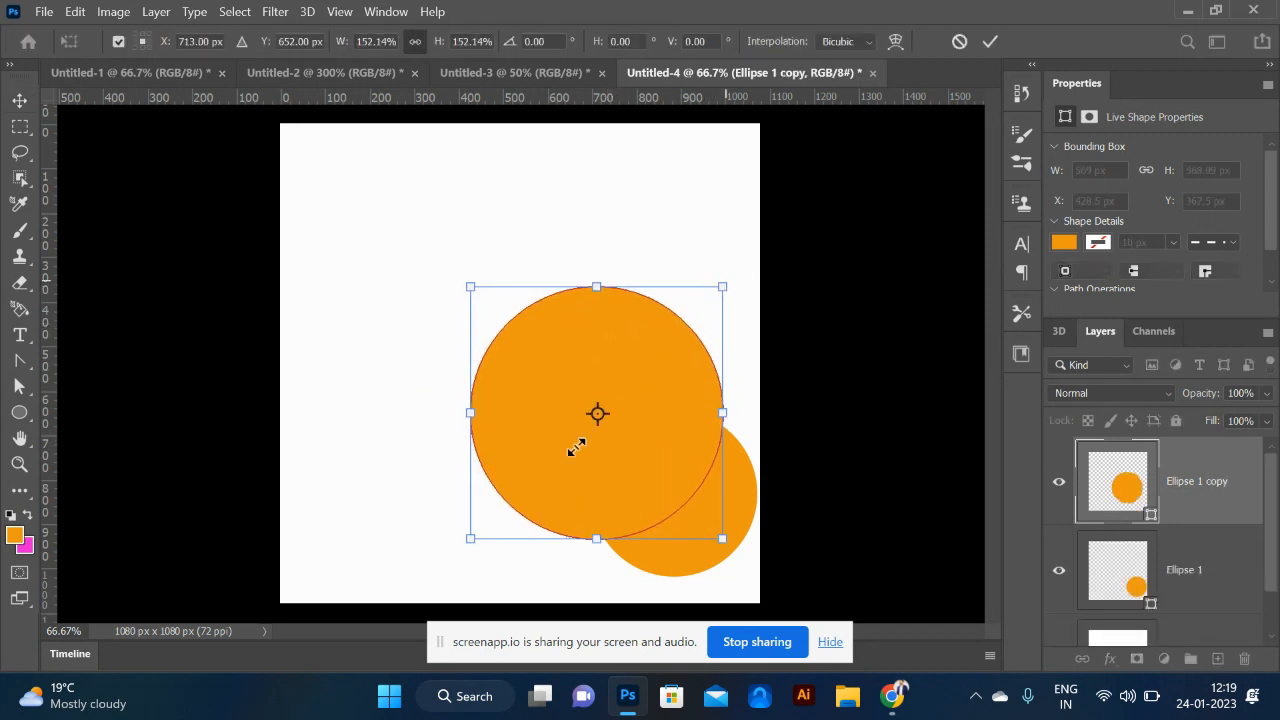
key(Return)
- Compare with the reference template, enlarge the copied circle to about 701 px, and shift it slightly up and left
key(alt+Tab)
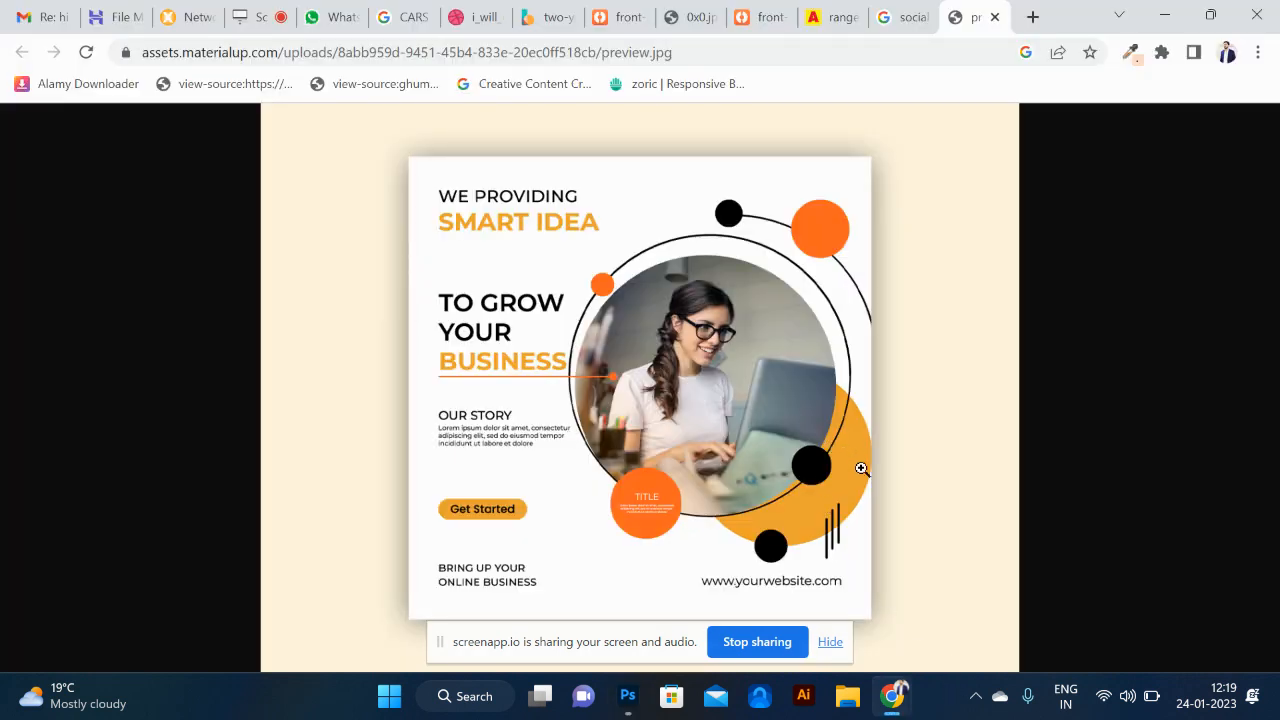
key(alt+Tab)
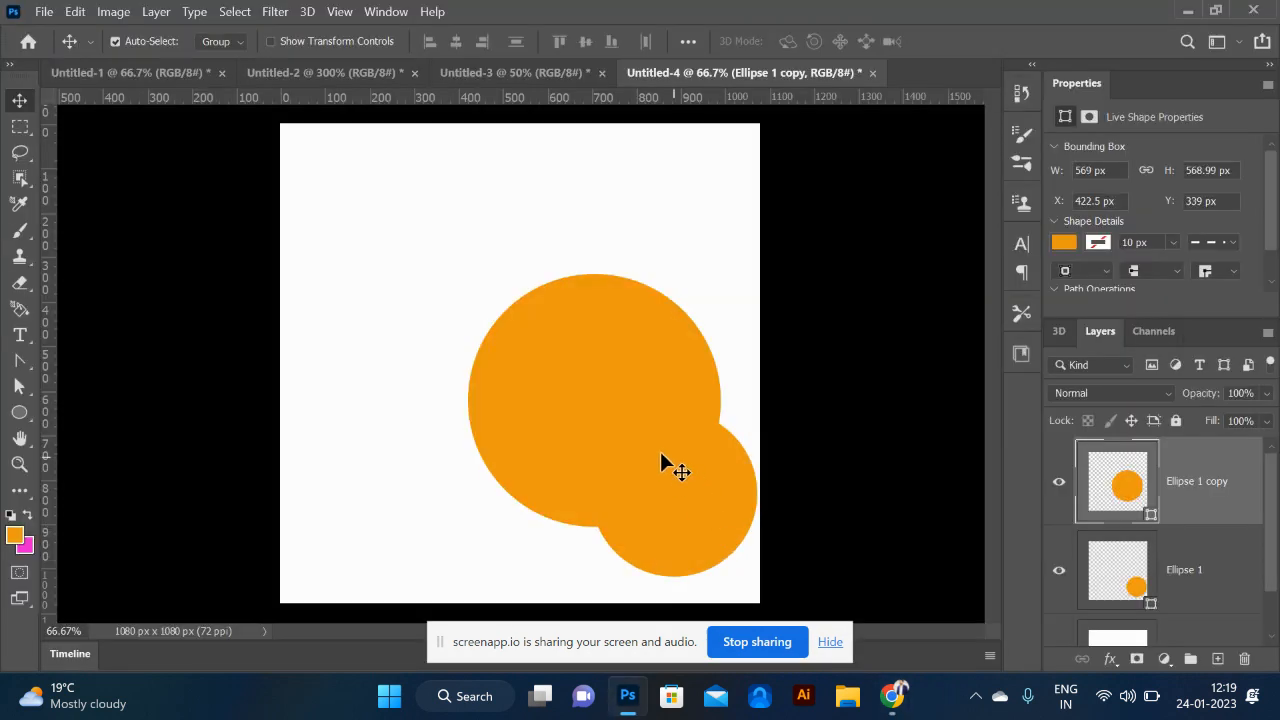
key(ctrl+t)
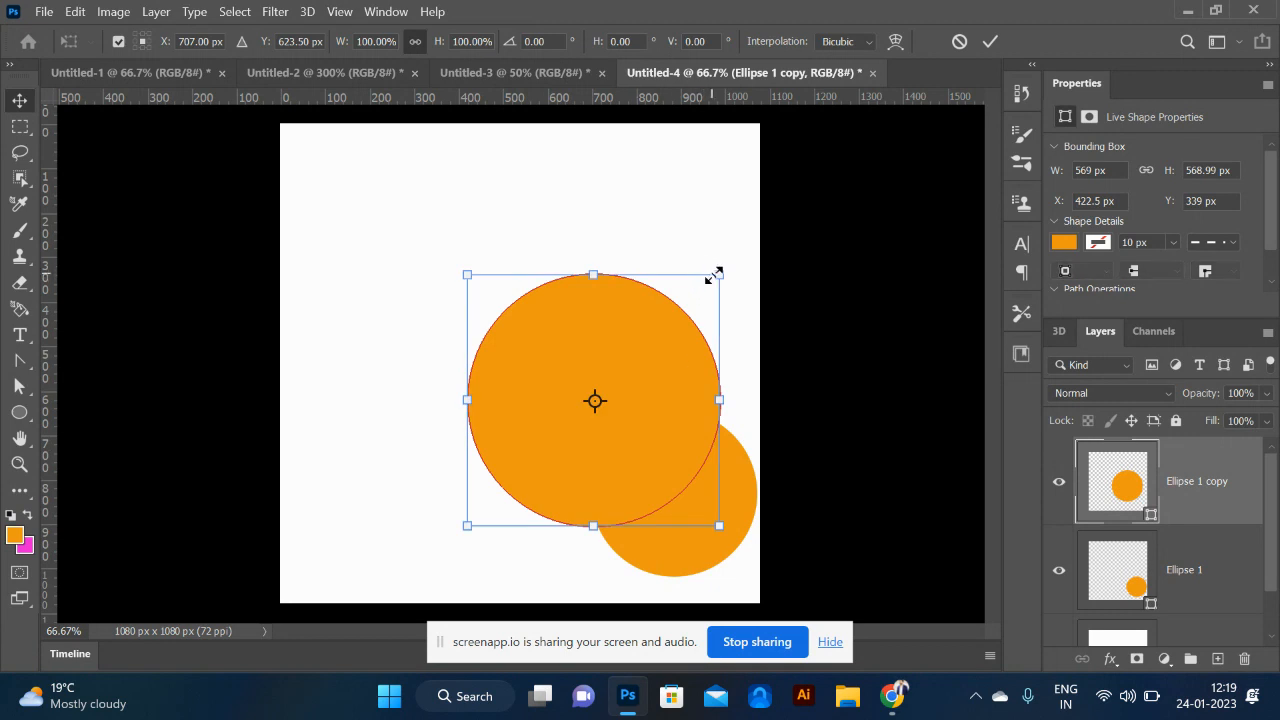
drag(714, 276, 745, 243)
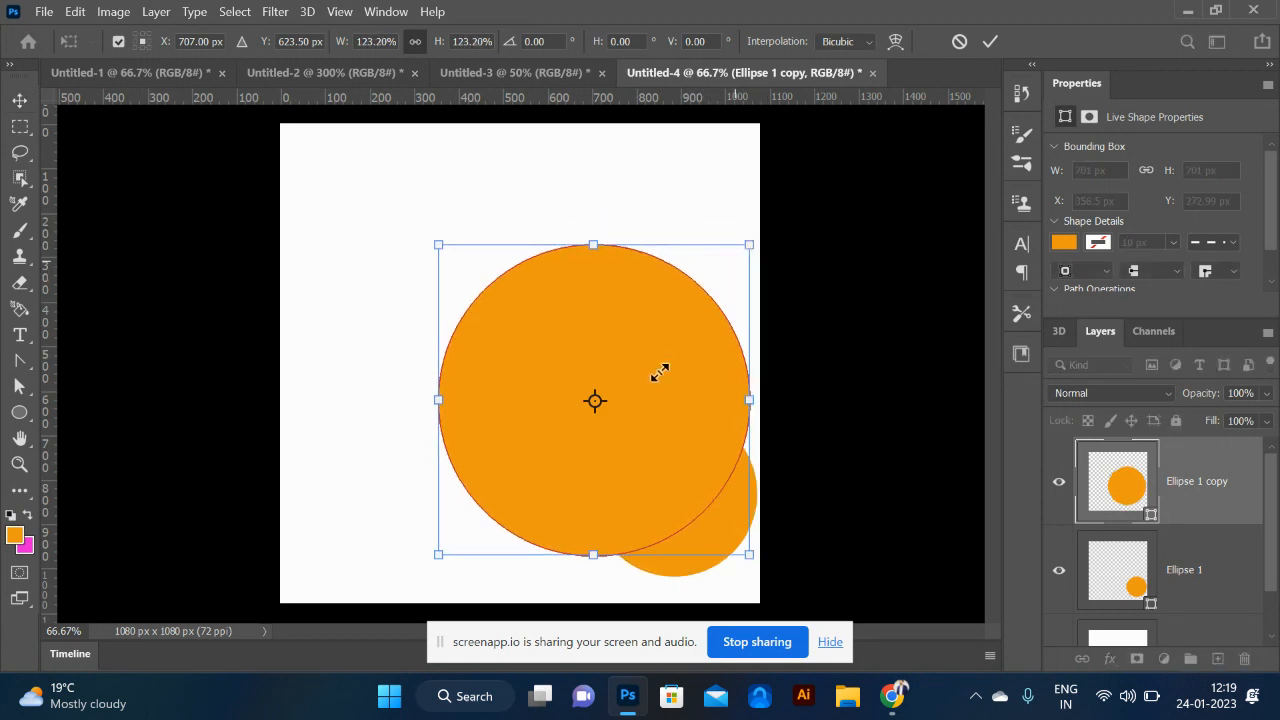
drag(651, 383, 643, 363)
key(Return)
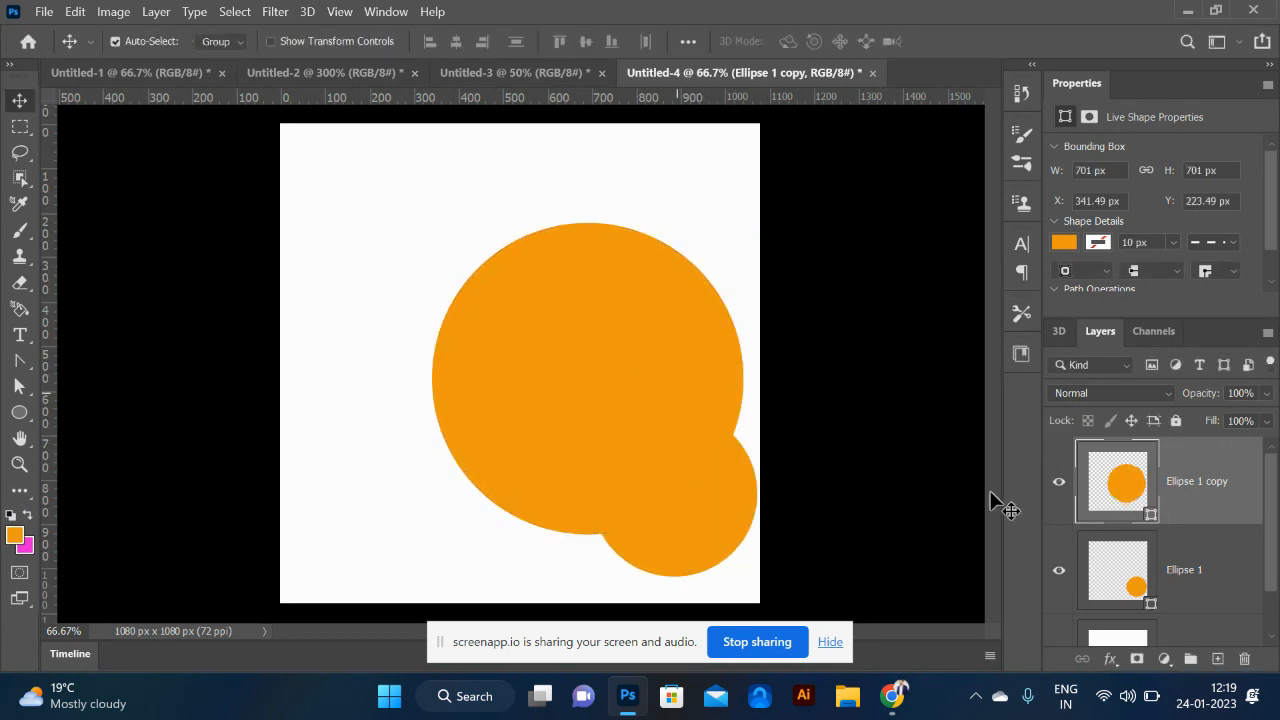
- Add an 8 px black outside Stroke effect to the large circle
click(1110, 659)
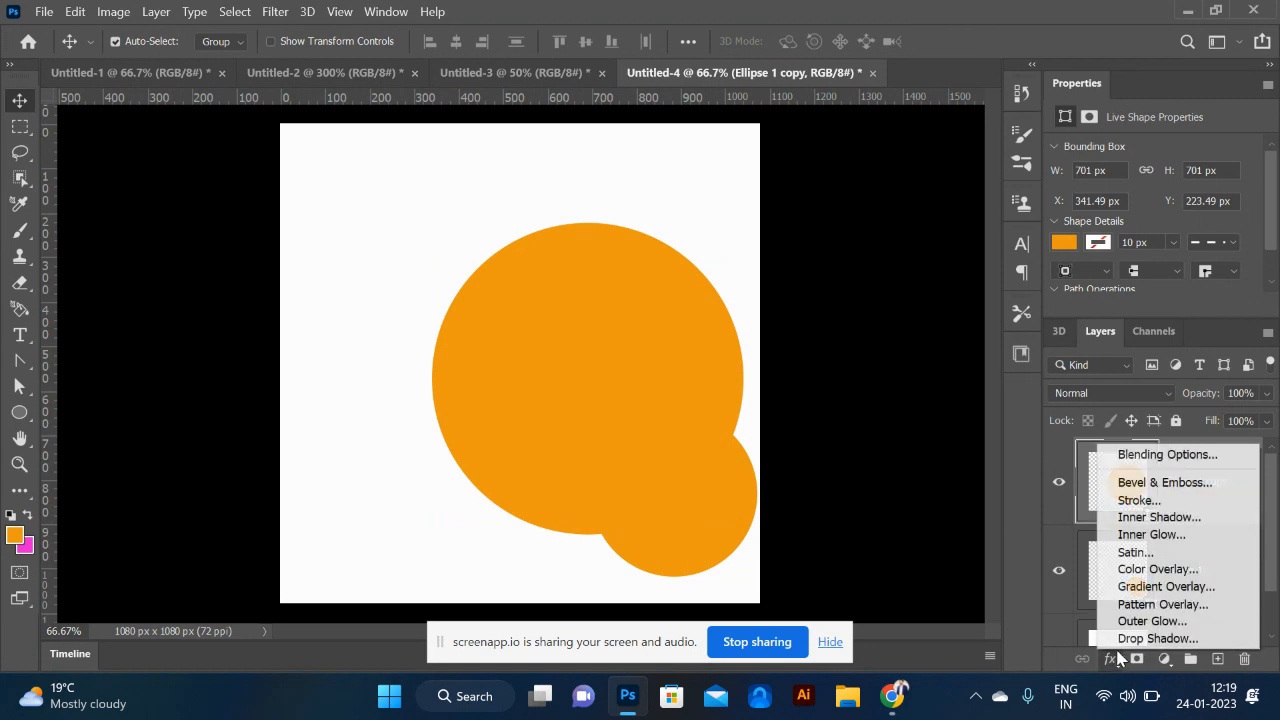
click(1155, 502)
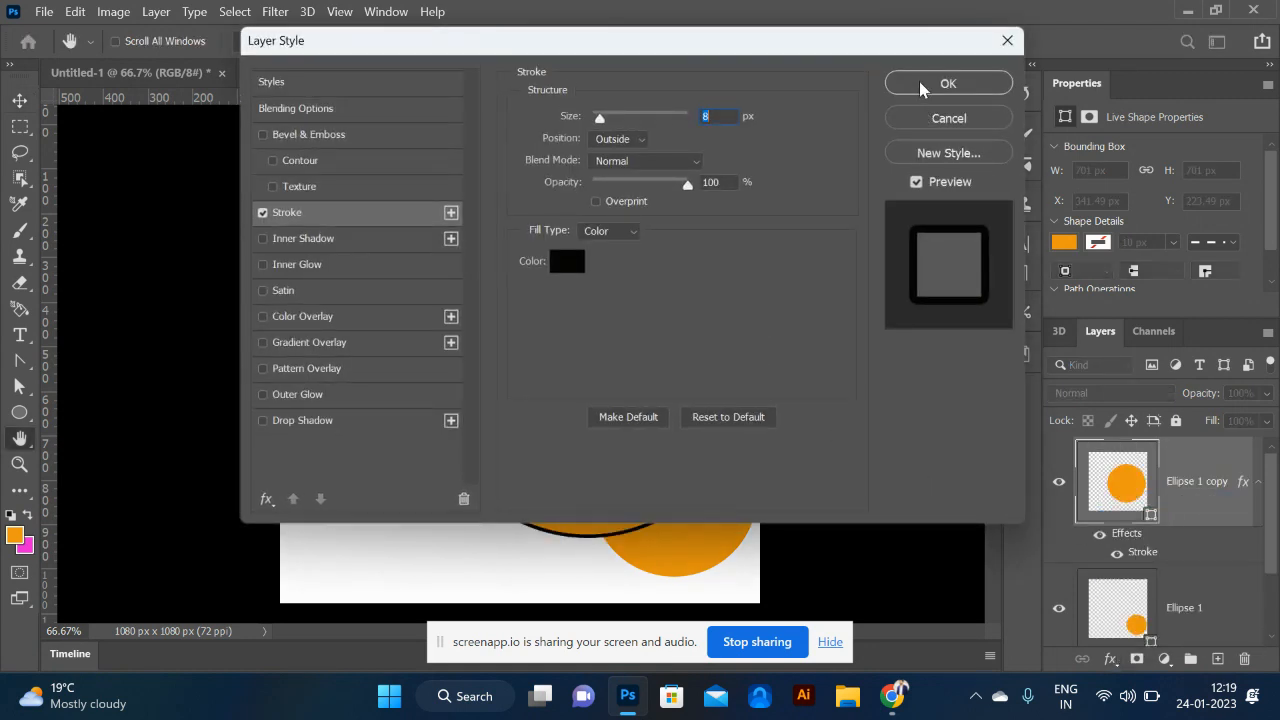
click(920, 86)
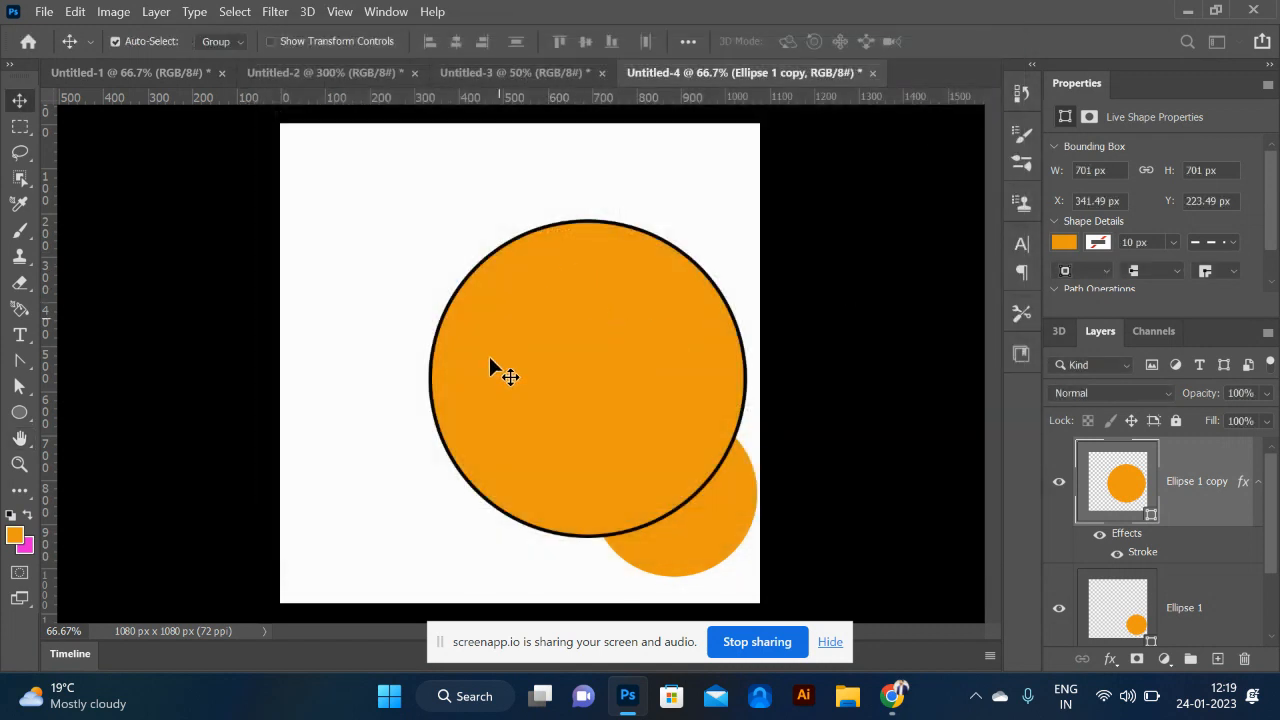
- Try lowering the large circle's layer opacity to 61%
click(1265, 396)
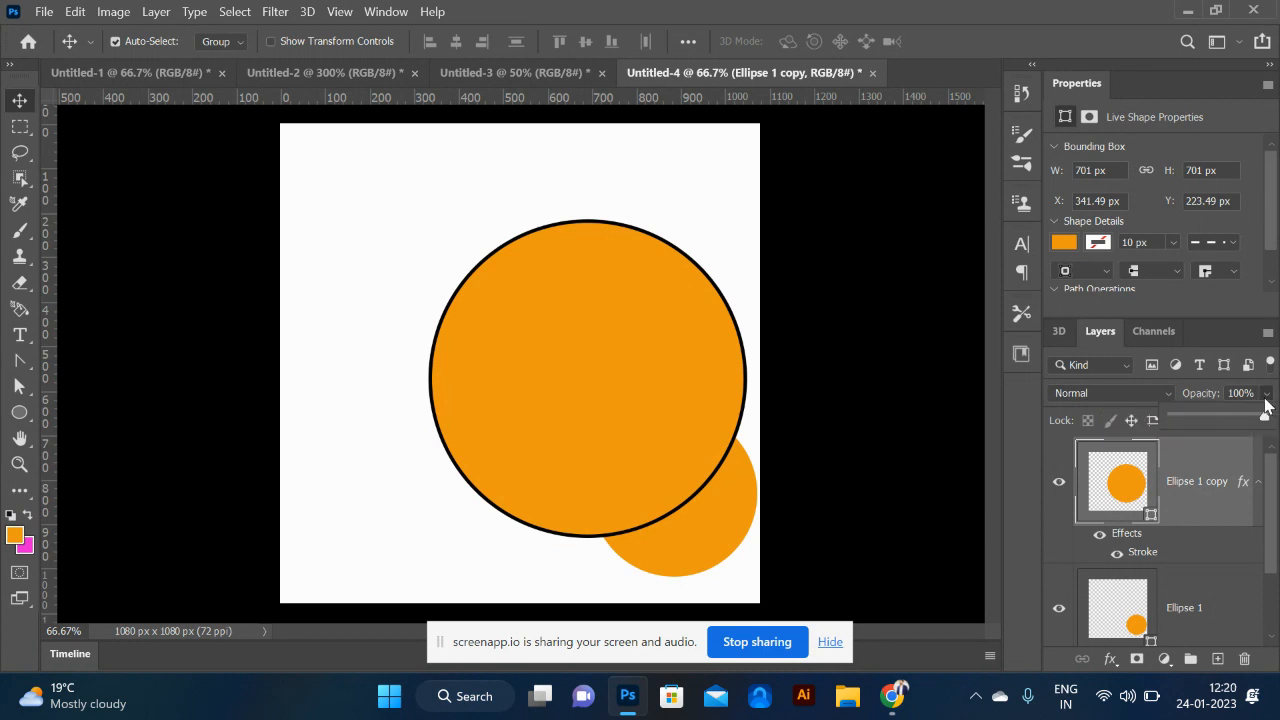
drag(1264, 421, 1229, 422)
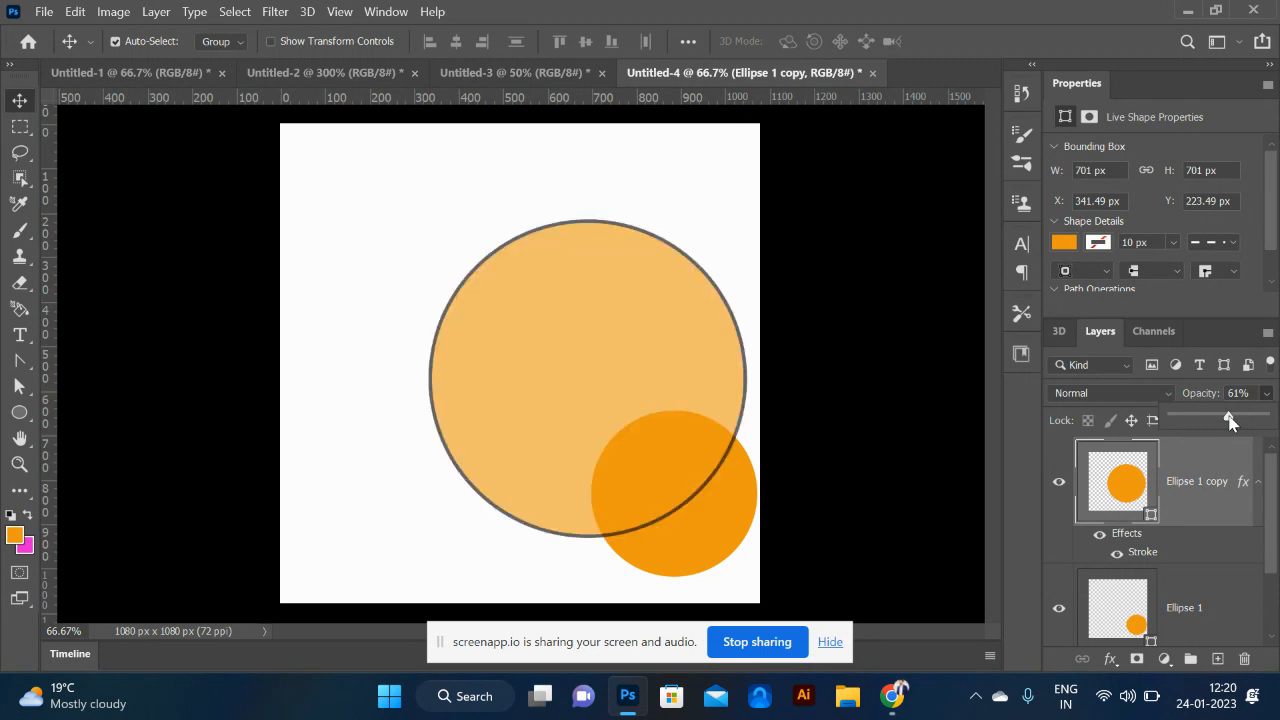
click(1213, 484)
- Set the large circle's layer fill to 0% so only its stroke shows, and check the reference template
click(1267, 421)
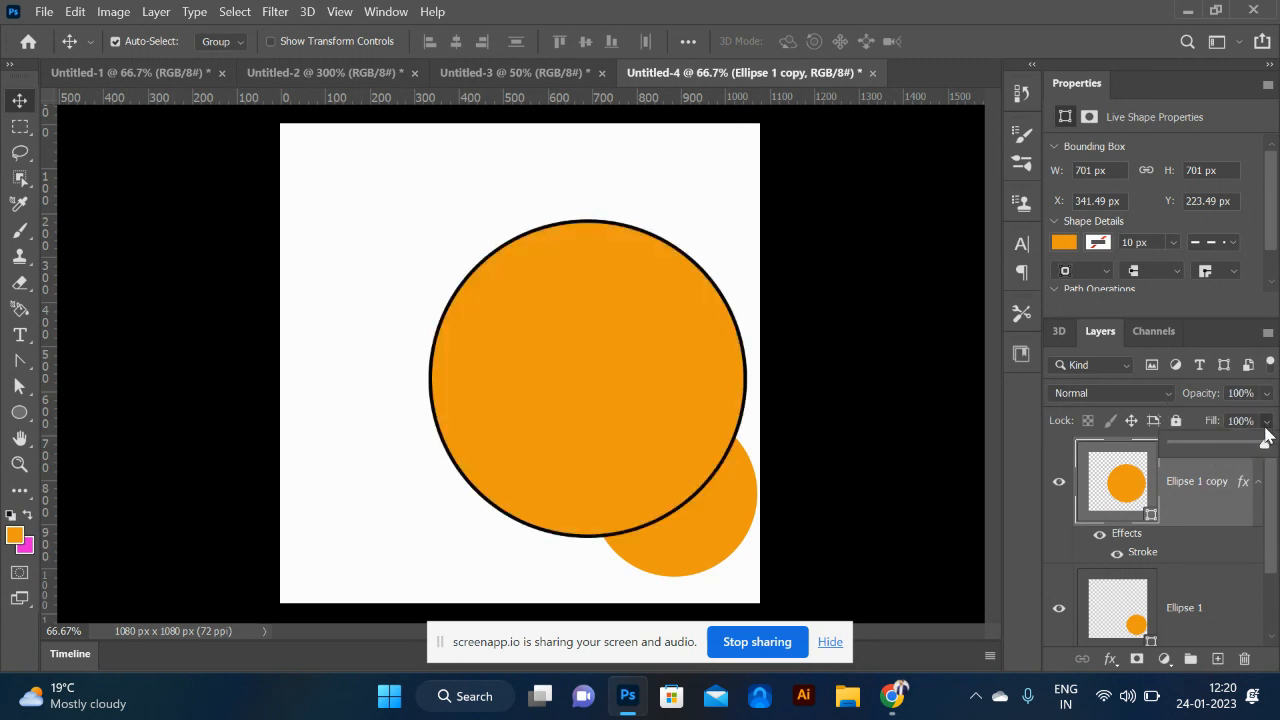
drag(1266, 447, 1097, 472)
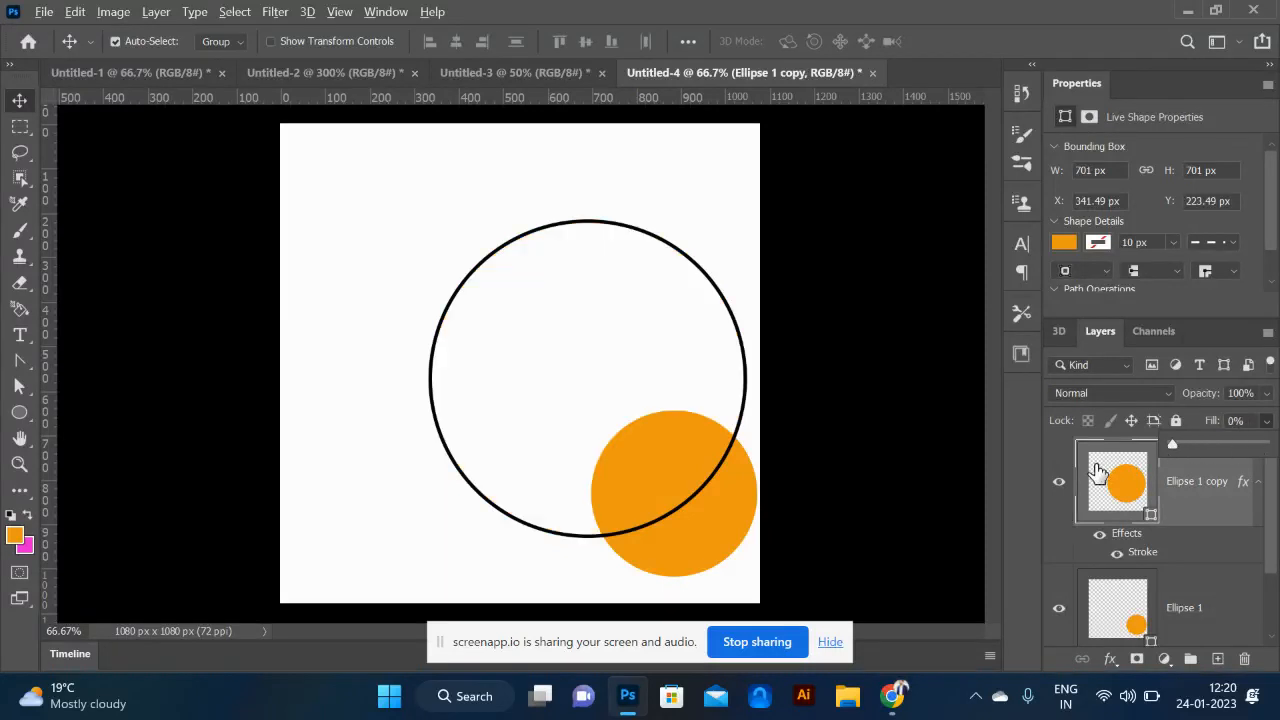
key(alt+Tab)
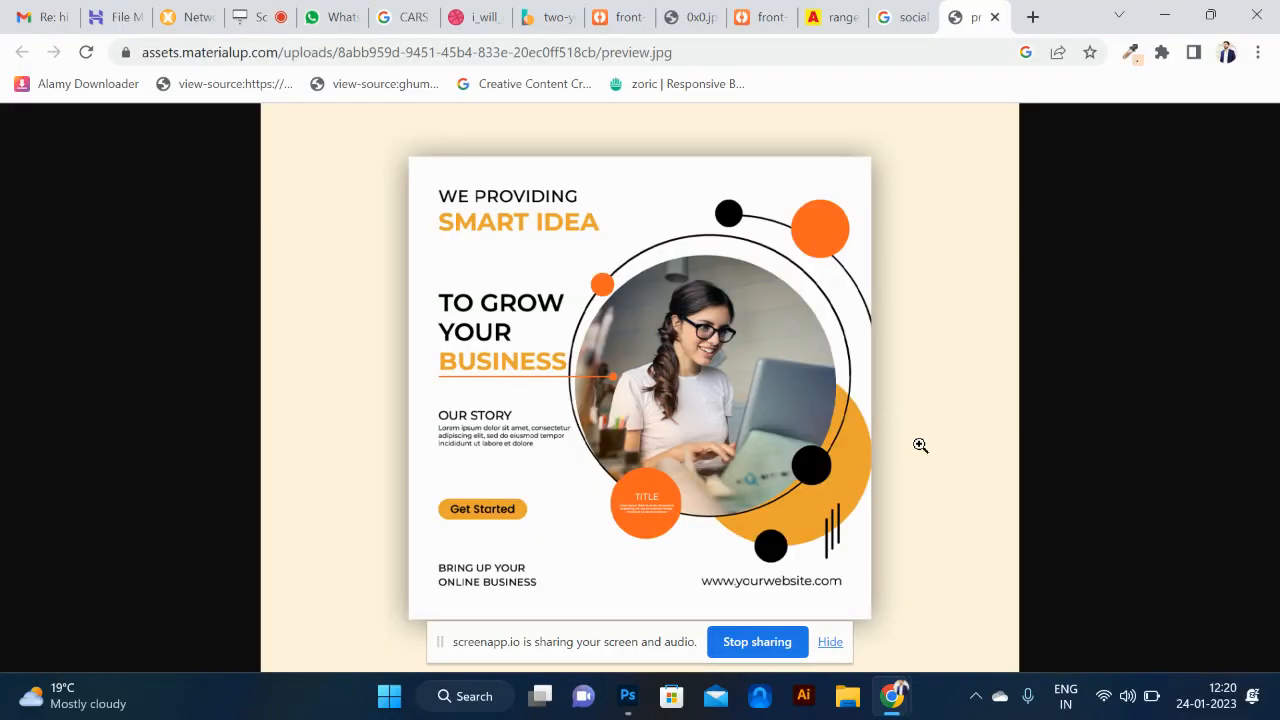
key(alt+Tab)
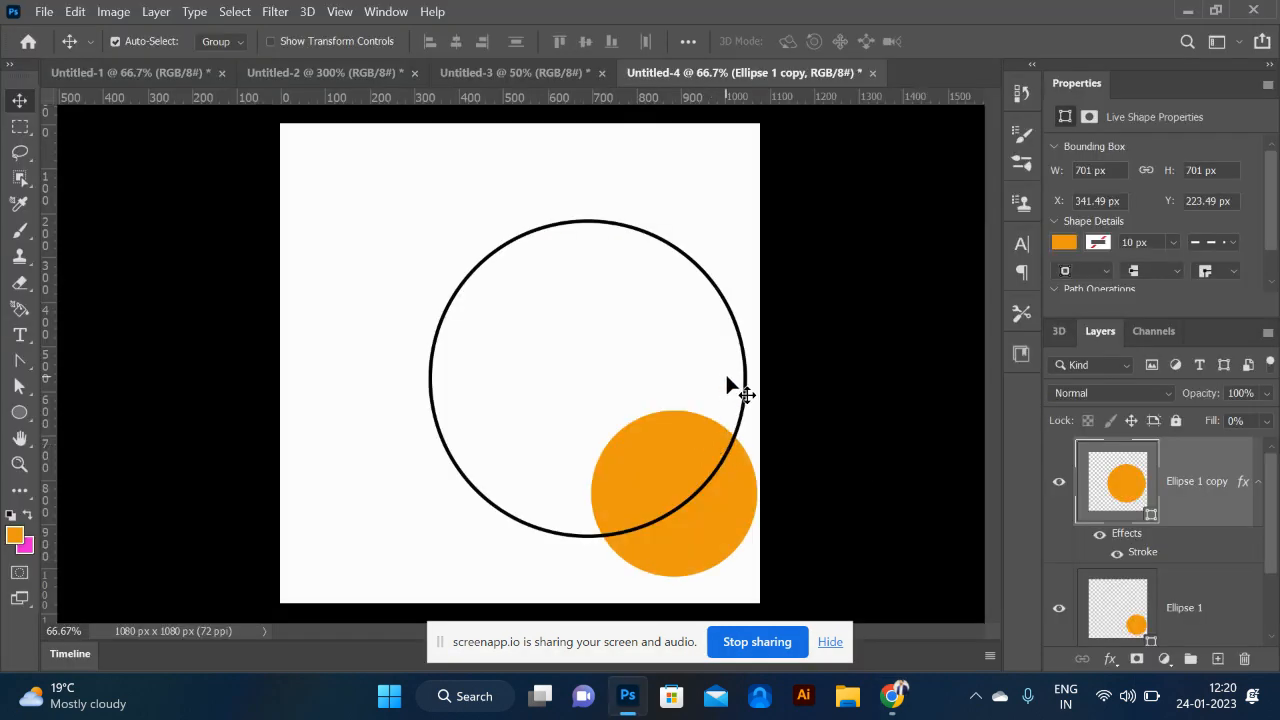
- Duplicate the outlined circle down and to the left, and set the copy's layer fill to 100%
drag(726, 377, 680, 392)
key(alt+Tab)
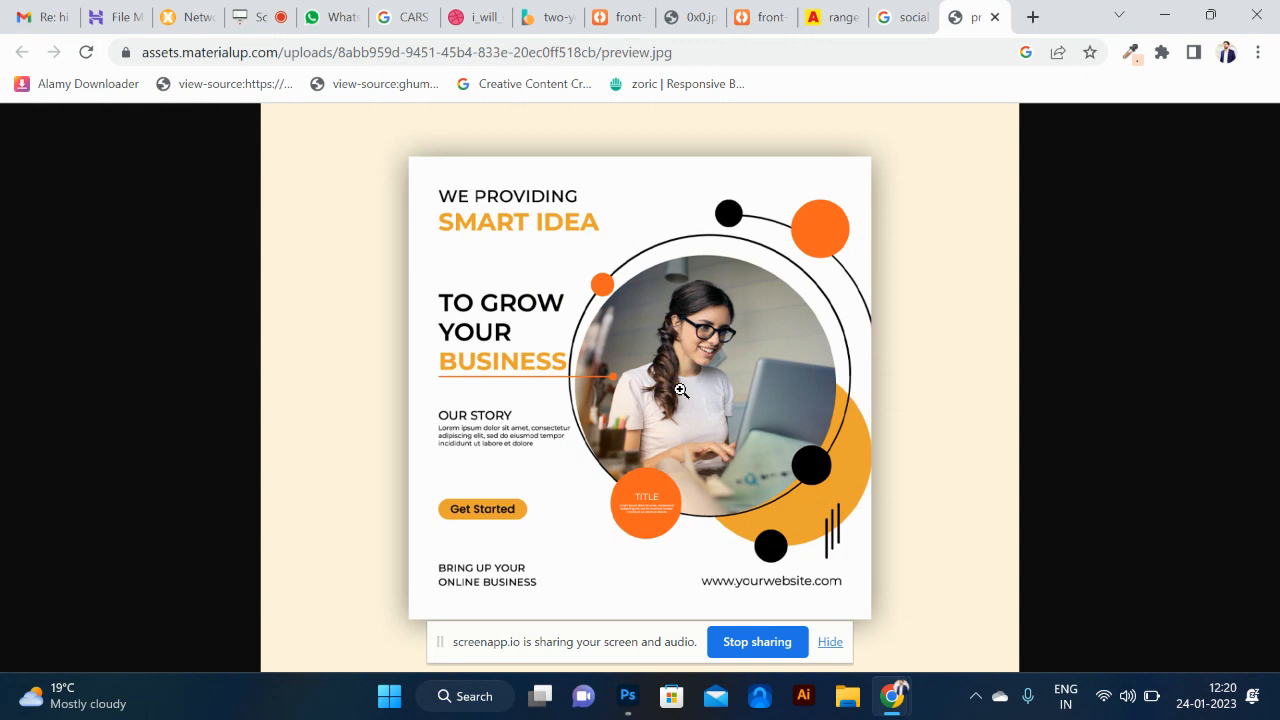
key(alt+Tab)
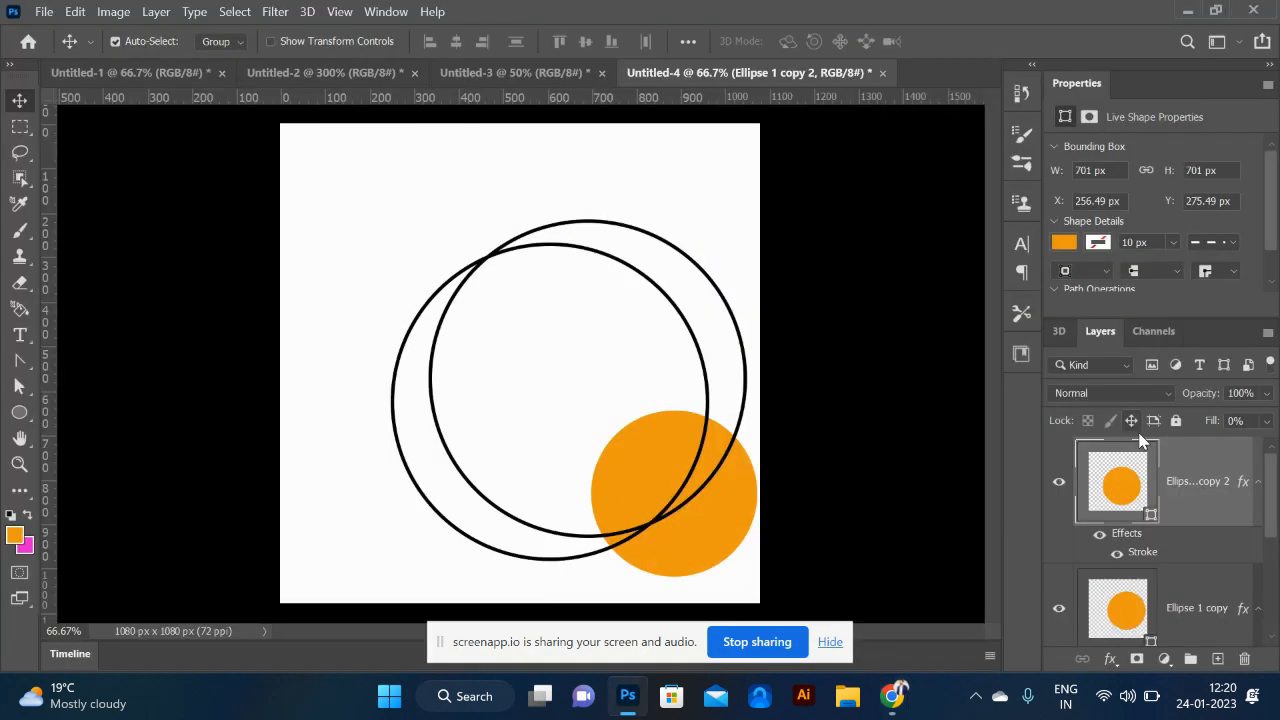
click(1266, 421)
drag(1172, 445, 1268, 444)
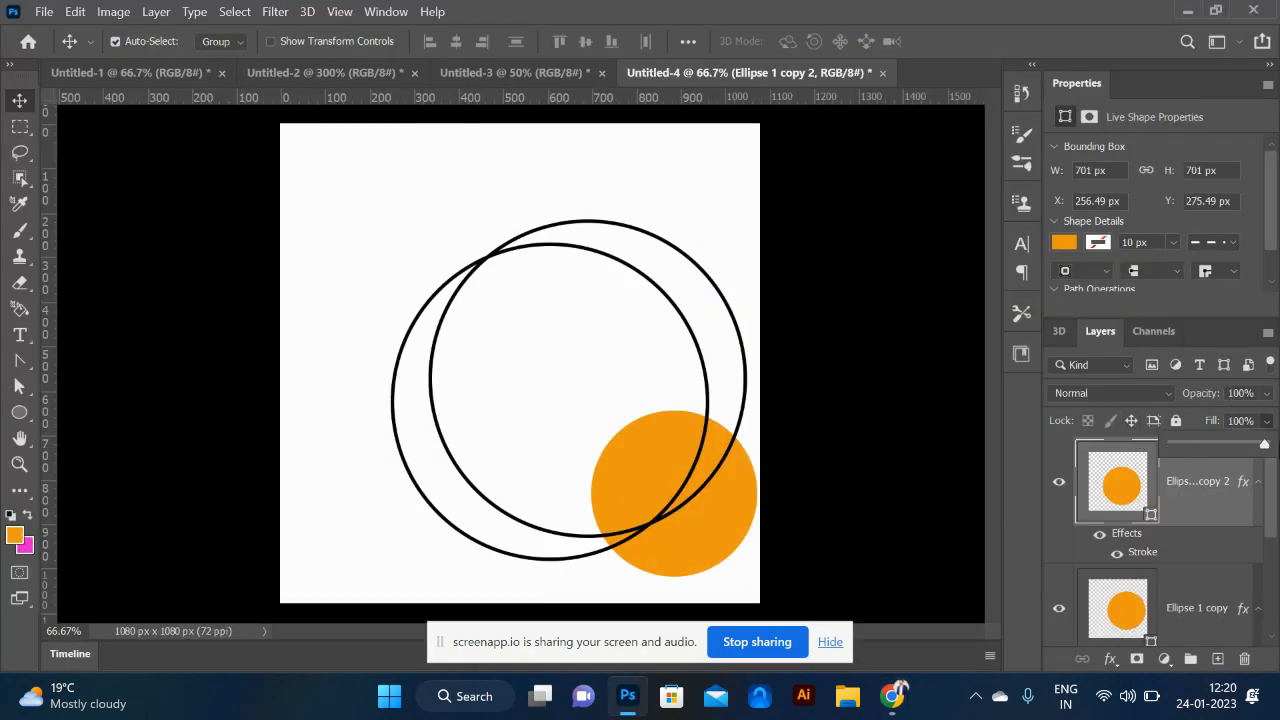
- Move the filled circle copy to about X 269 px, Y 247 px and compare the arrangement with the reference template
drag(613, 411, 615, 415)
key(alt+Tab)
key(alt+Tab)
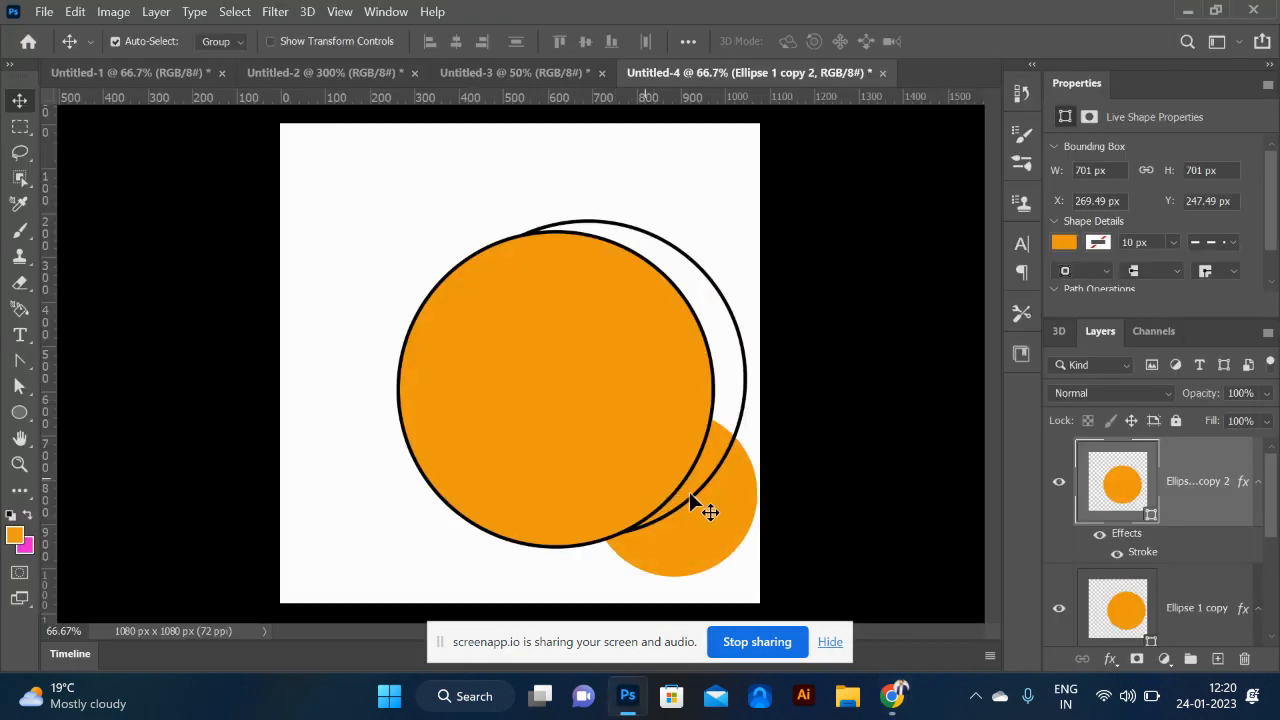
key(alt+Tab)
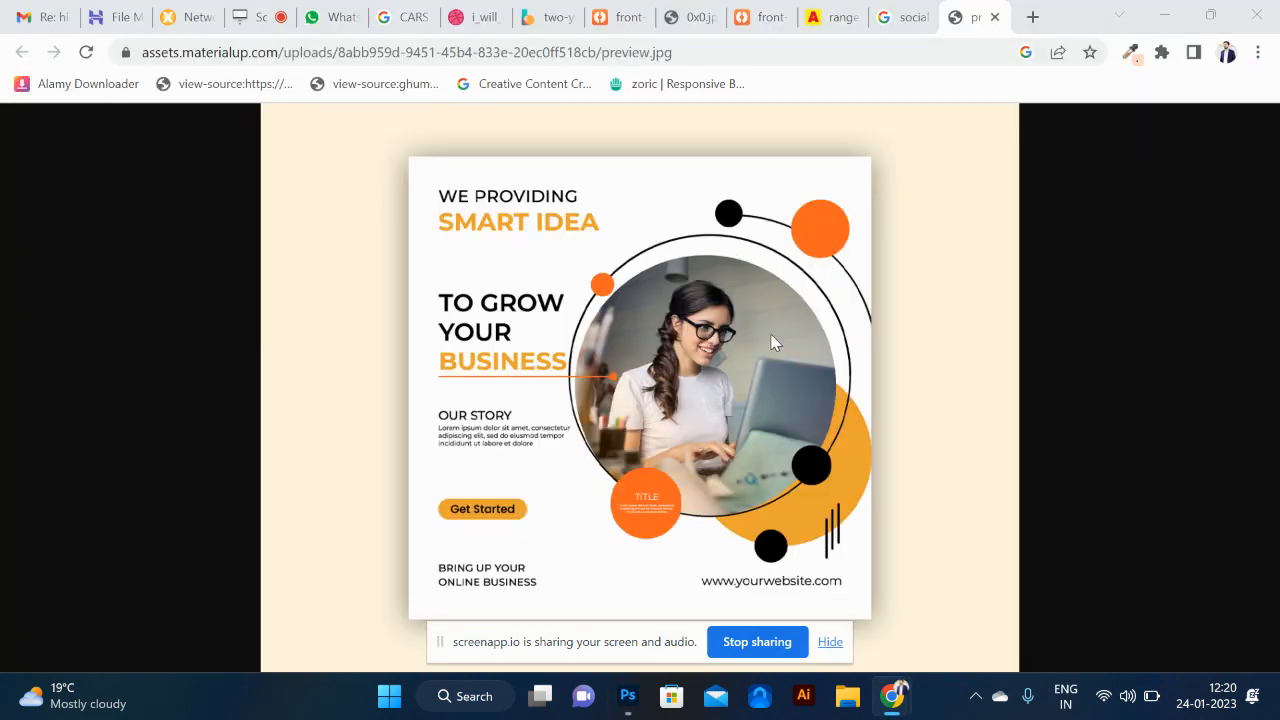
key(alt+Tab)
key(alt+Tab)
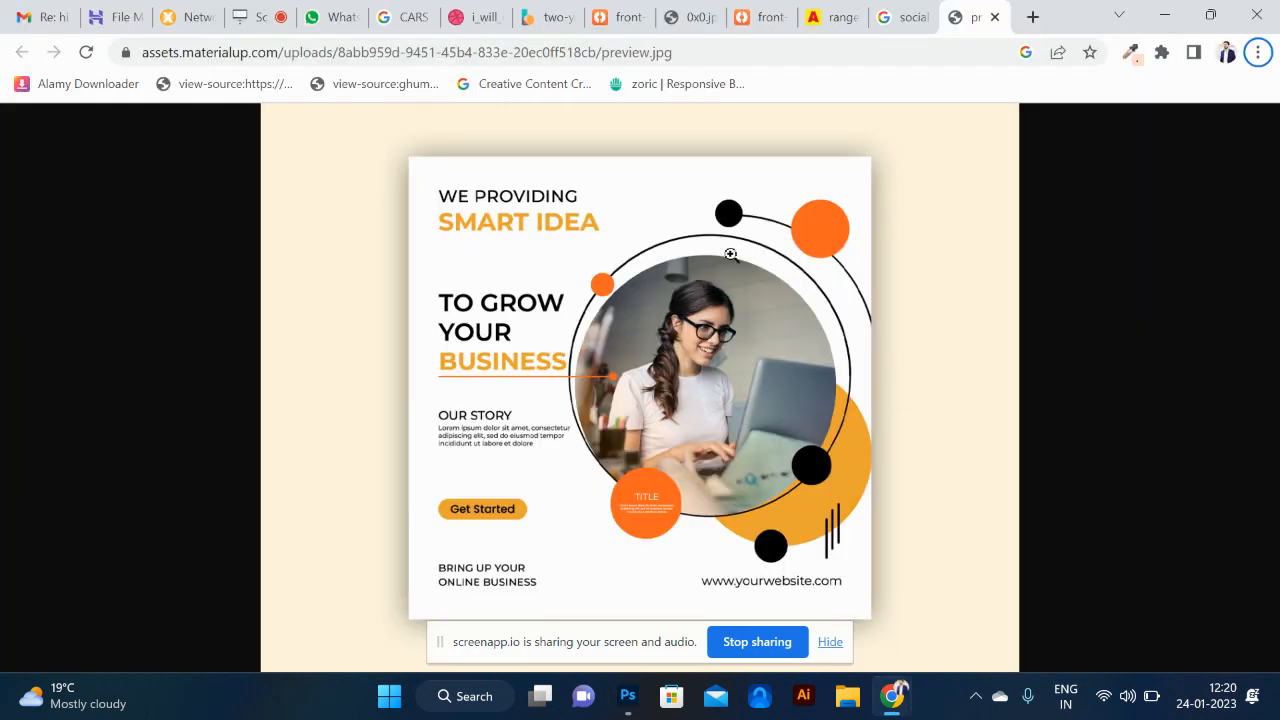
key(alt+Tab)
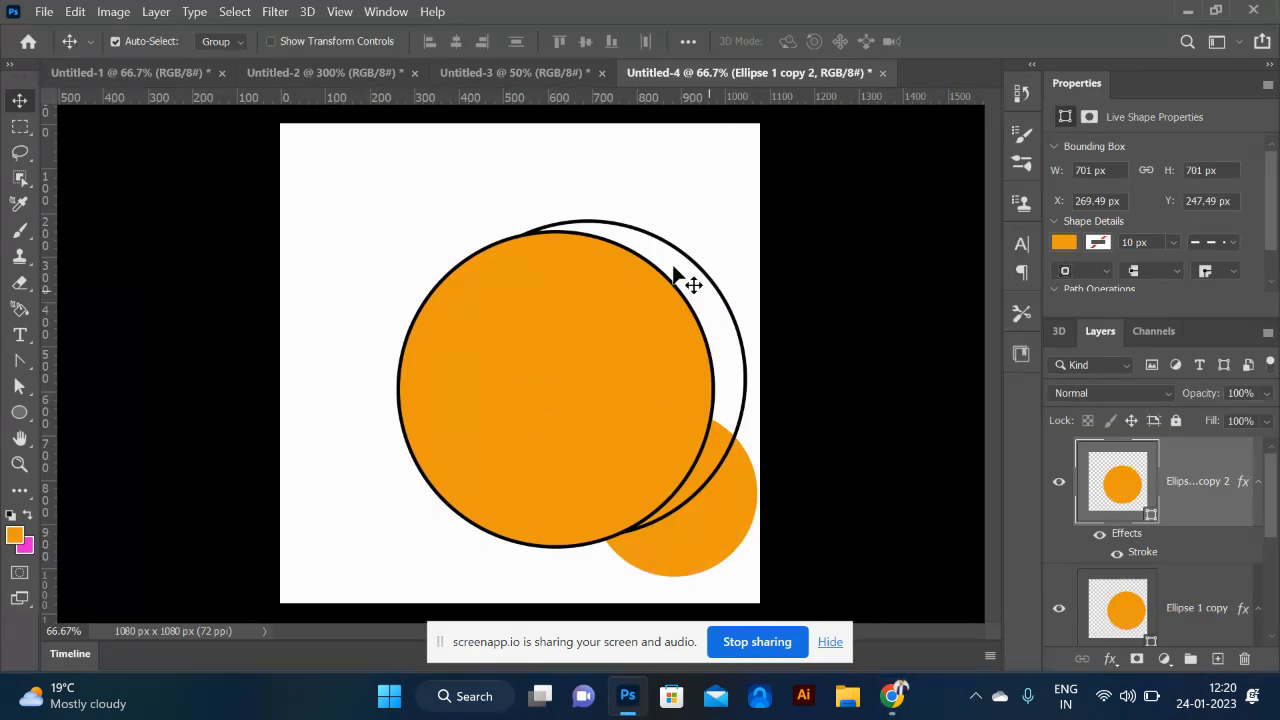
- Draw a 174 px circle over the large circle's lower-right edge and fill it with black
key(alt+Tab)
key(alt+Tab)
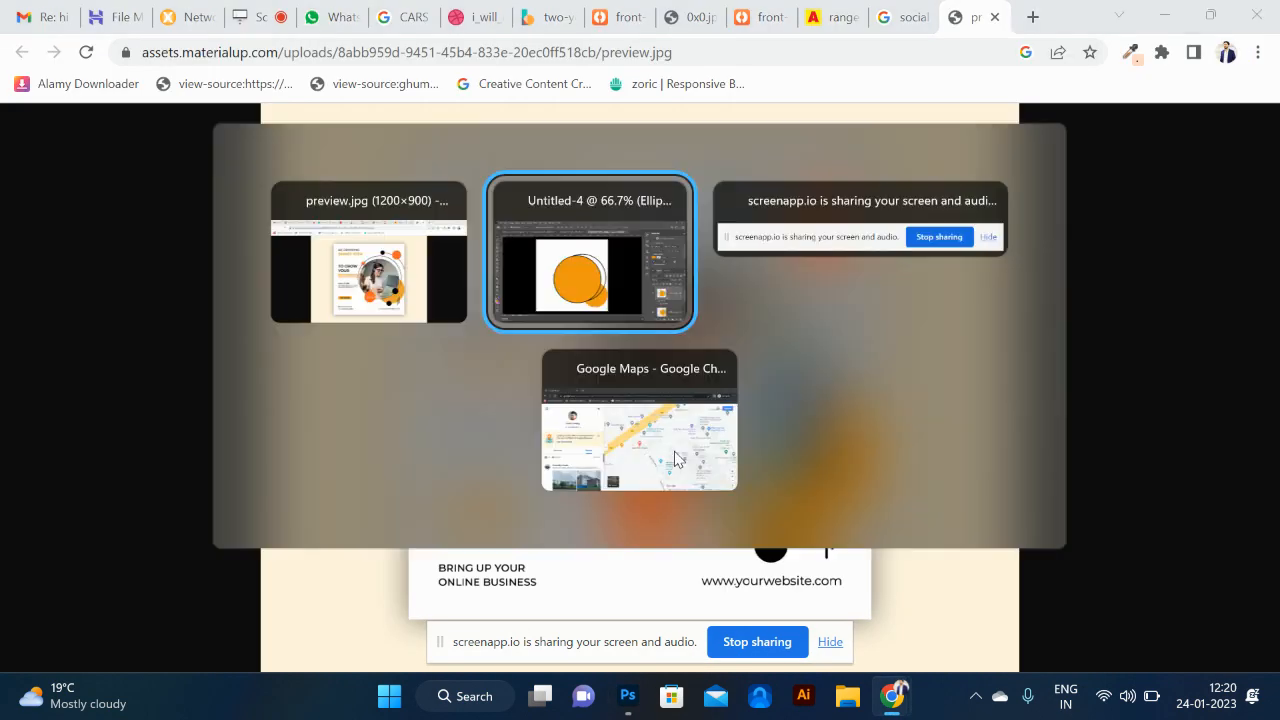
click(17, 414)
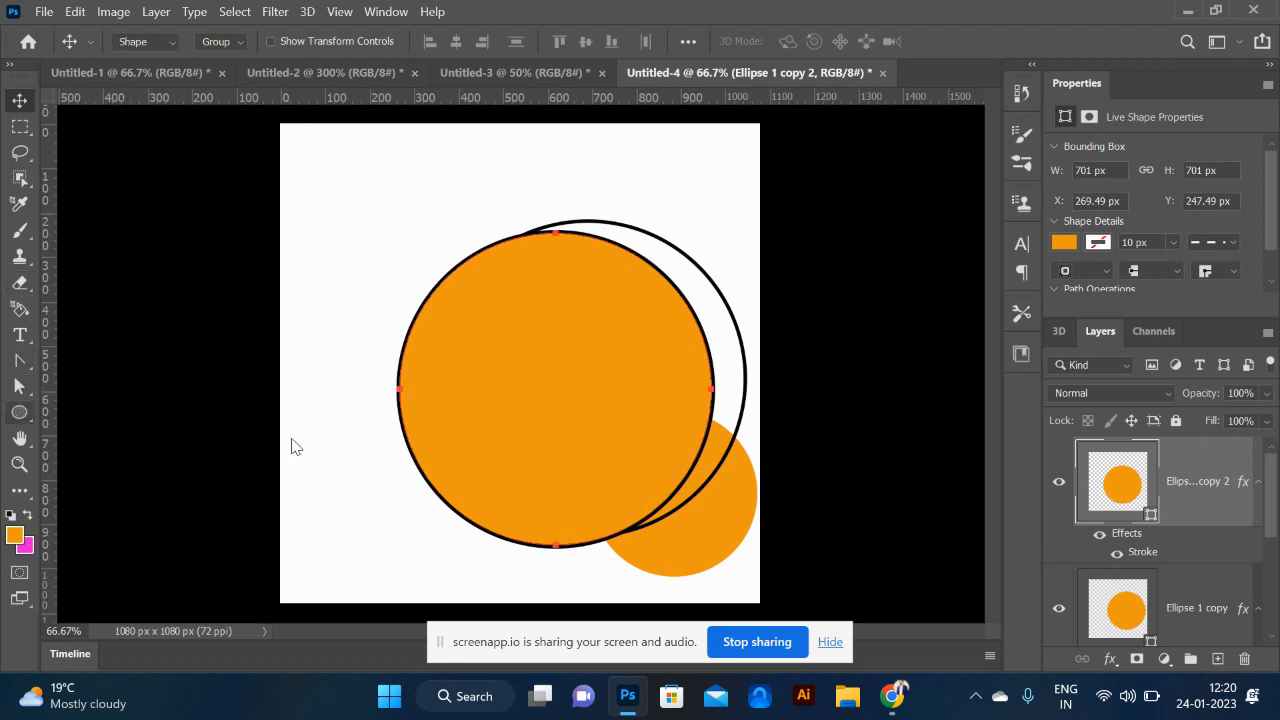
drag(647, 441, 721, 517)
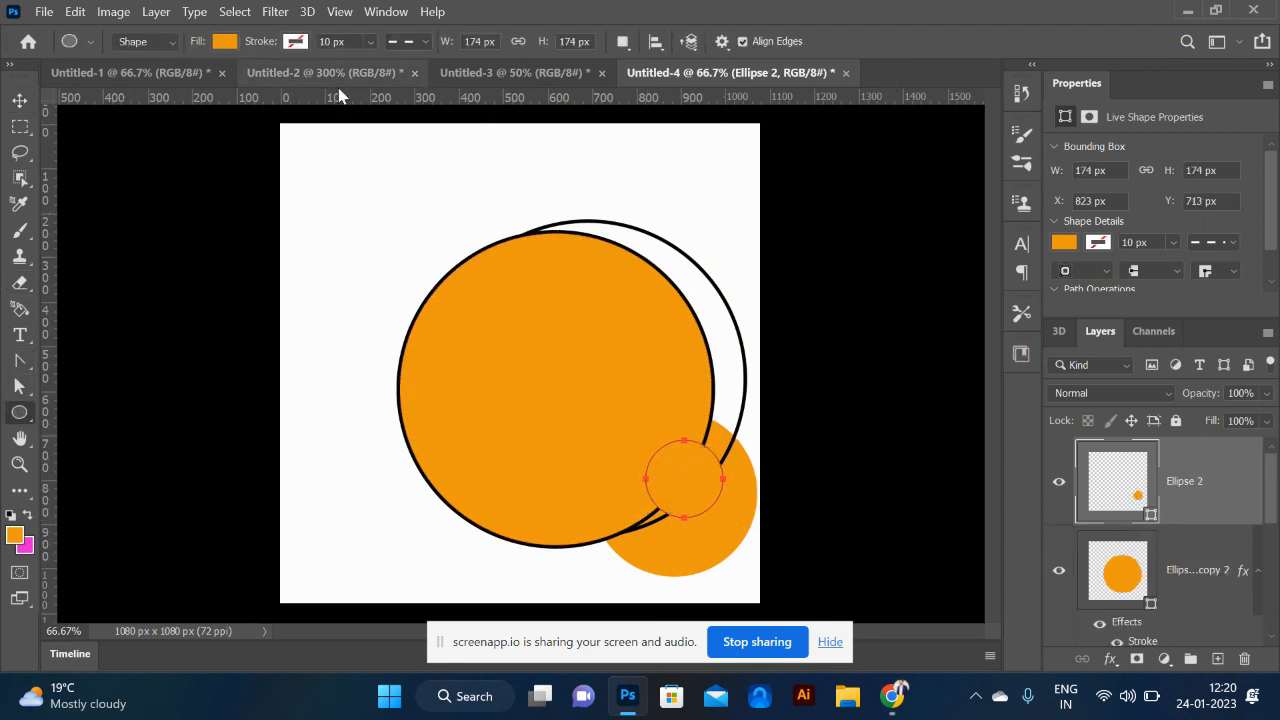
click(224, 42)
click(190, 146)
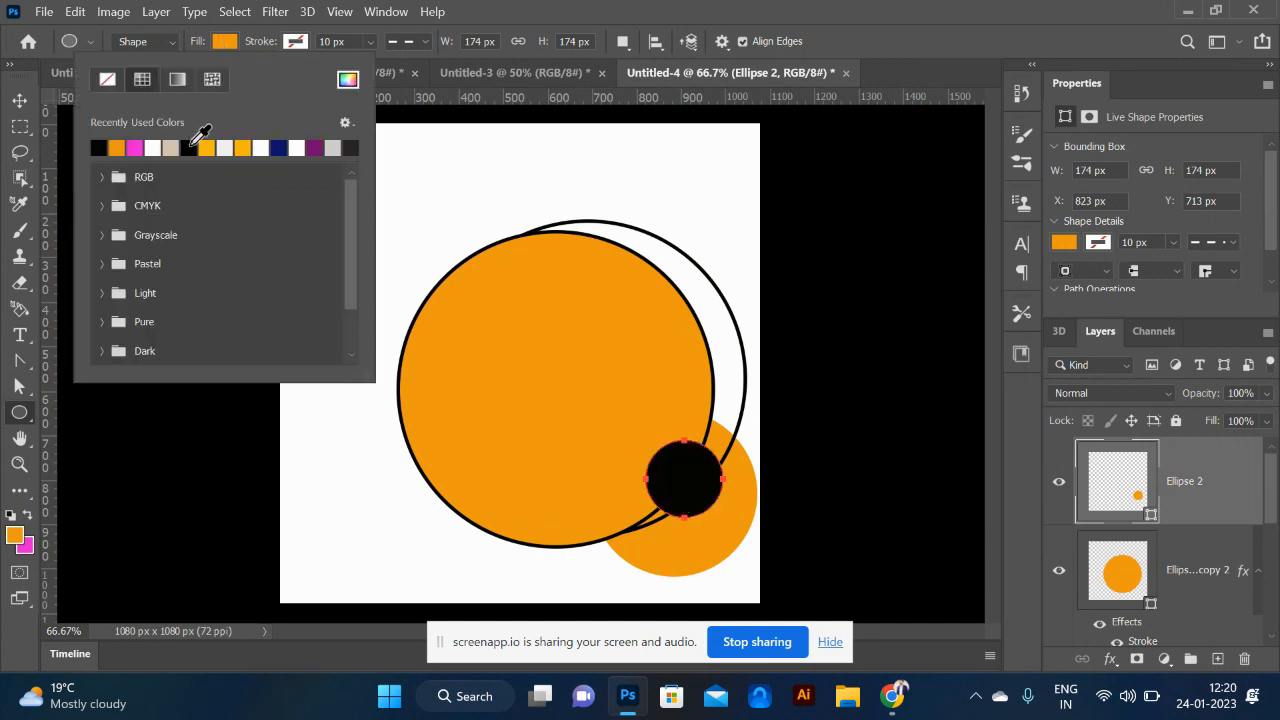
- Duplicate the black circle onto the large circle's upper edge at about X 450 px, Y 155 px, and check the reference template
click(19, 101)
drag(662, 451, 527, 236)
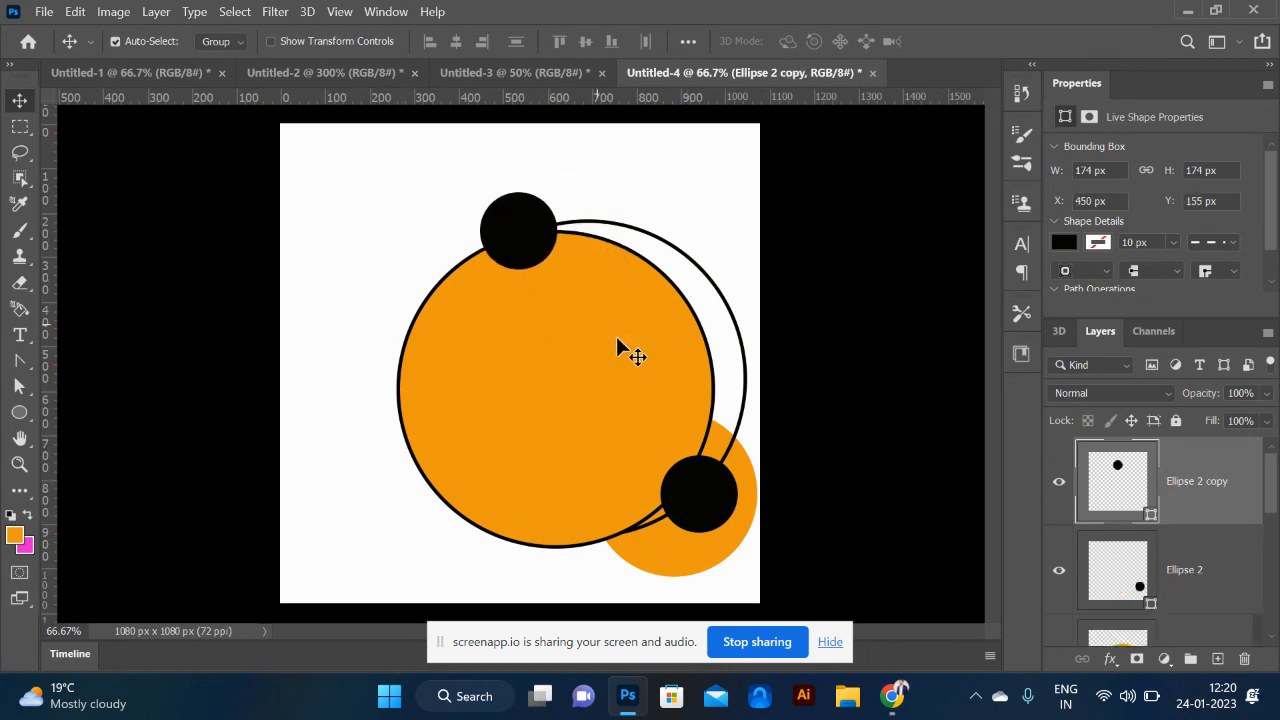
key(alt+Tab)
key(alt+Tab)
- Duplicate the upper black circle onto the outlined ring's upper-right edge and scale the copy down to about 118.5 px
drag(537, 249, 737, 298)
key(ctrl+t)
drag(680, 244, 699, 265)
key(Return)
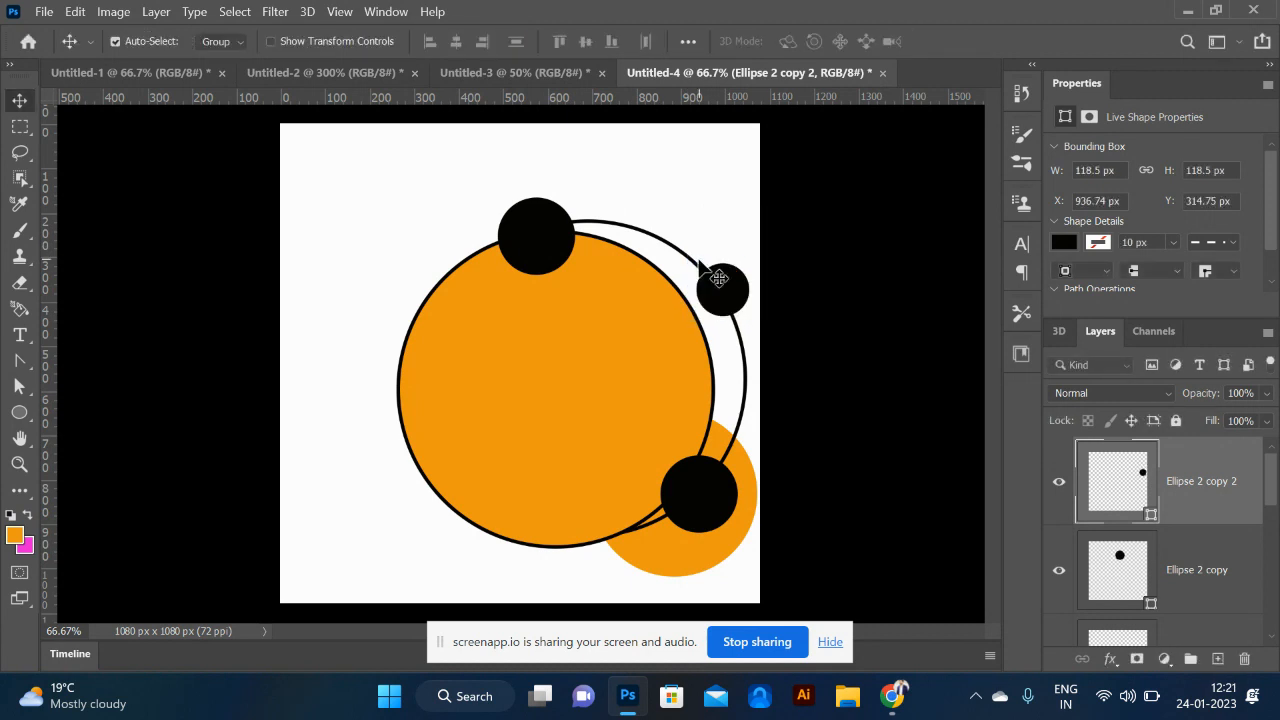
- Recolour the small circle on the ring's upper-right edge to red #ee114a
click(17, 538)
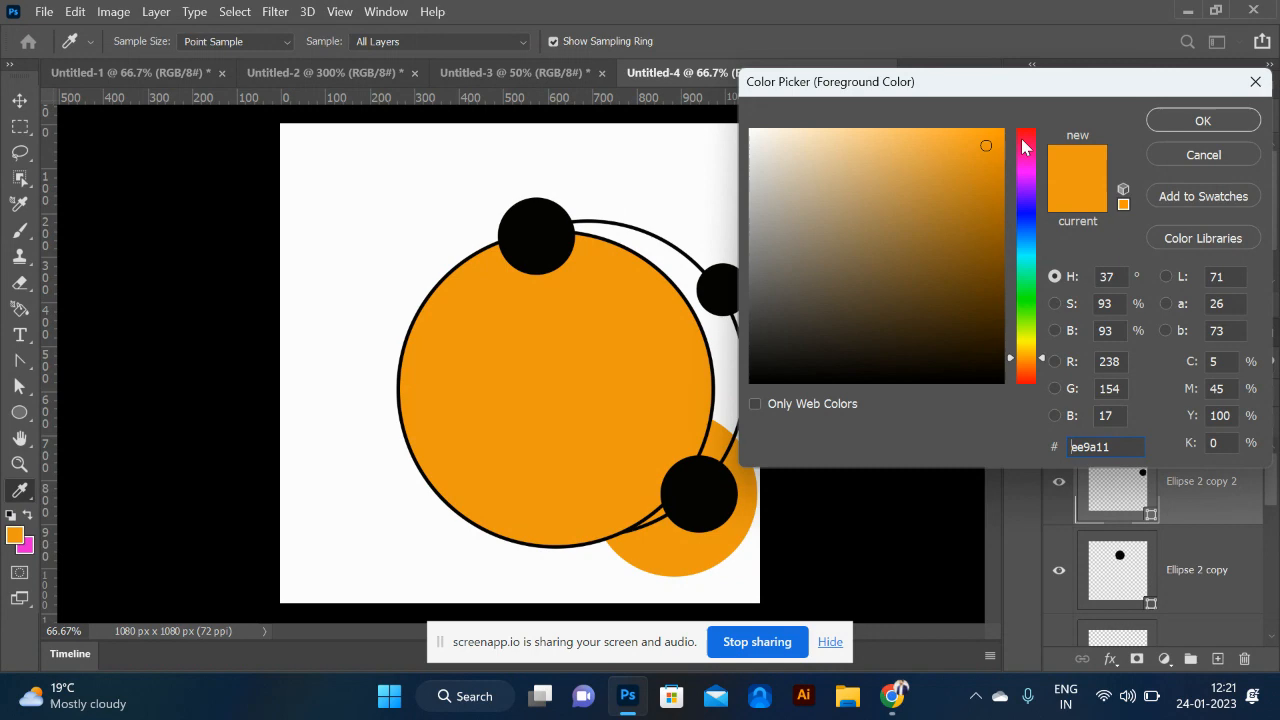
click(1025, 140)
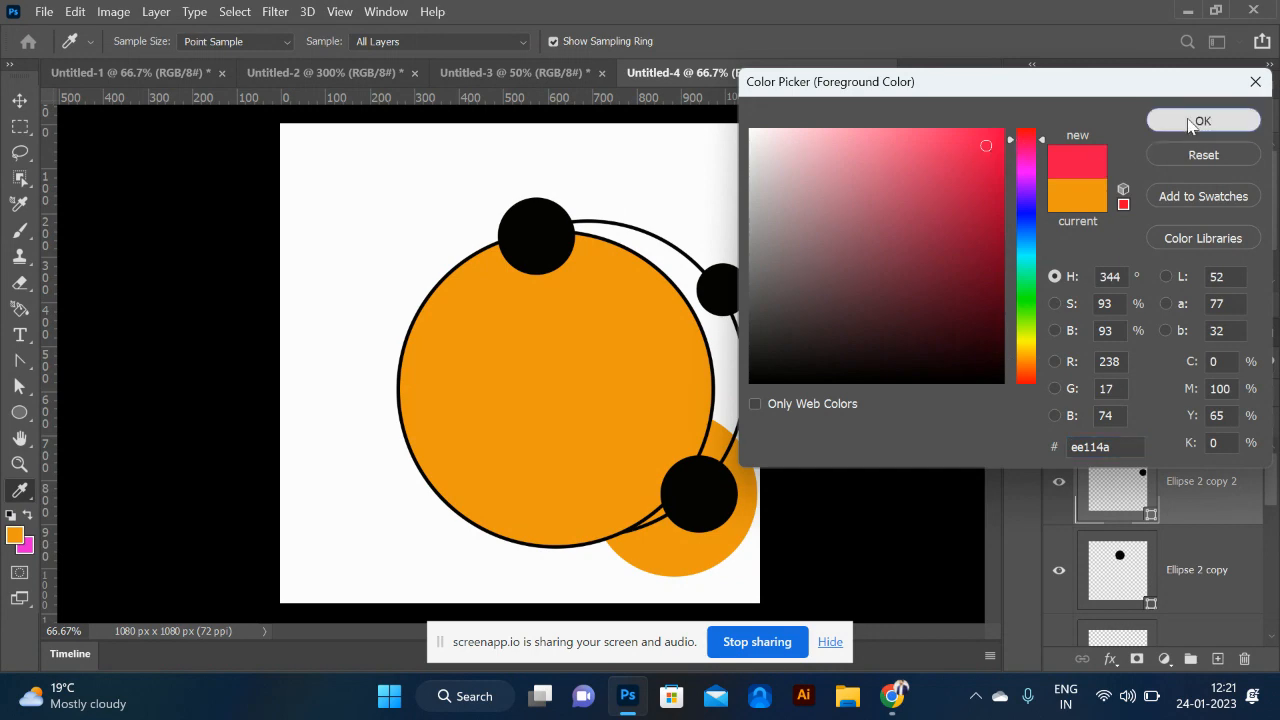
click(1187, 118)
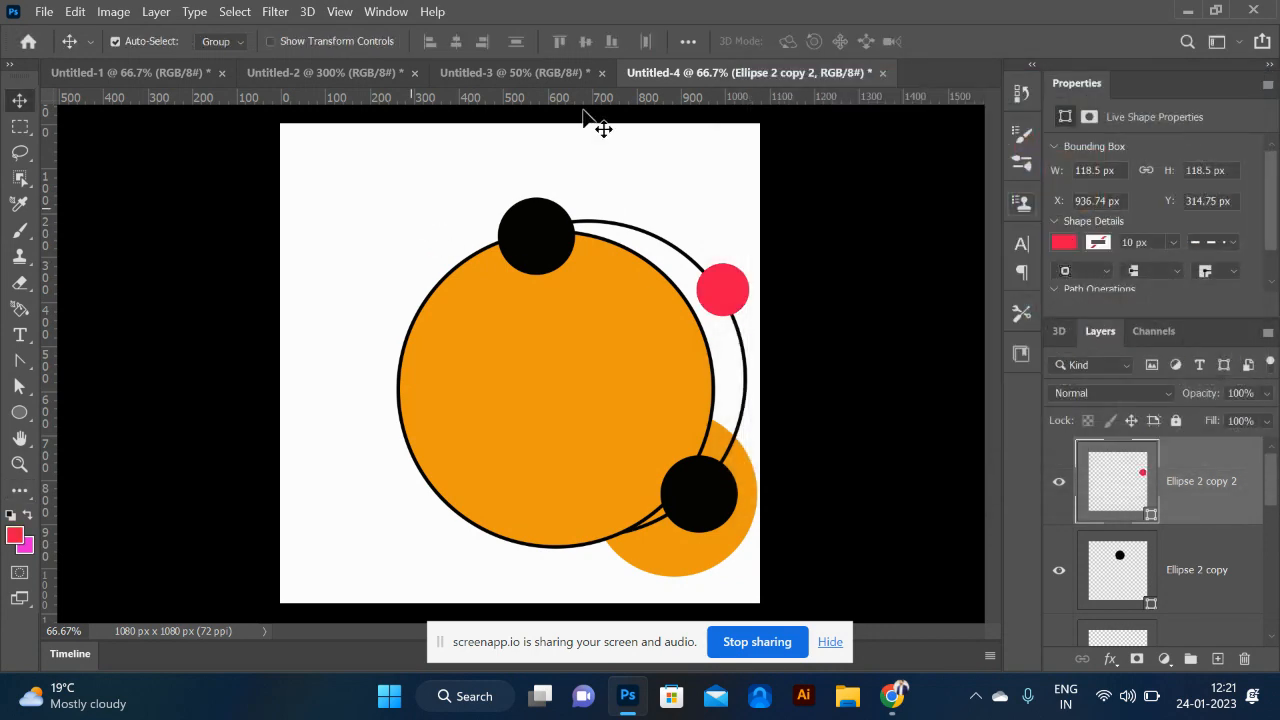
- Duplicate the lower-right black circle onto the large circle's lower-left edge, enlarge the copy to about 219 px, and compare with the reference template
key(alt+Tab)
click(670, 405)
drag(712, 505, 522, 545)
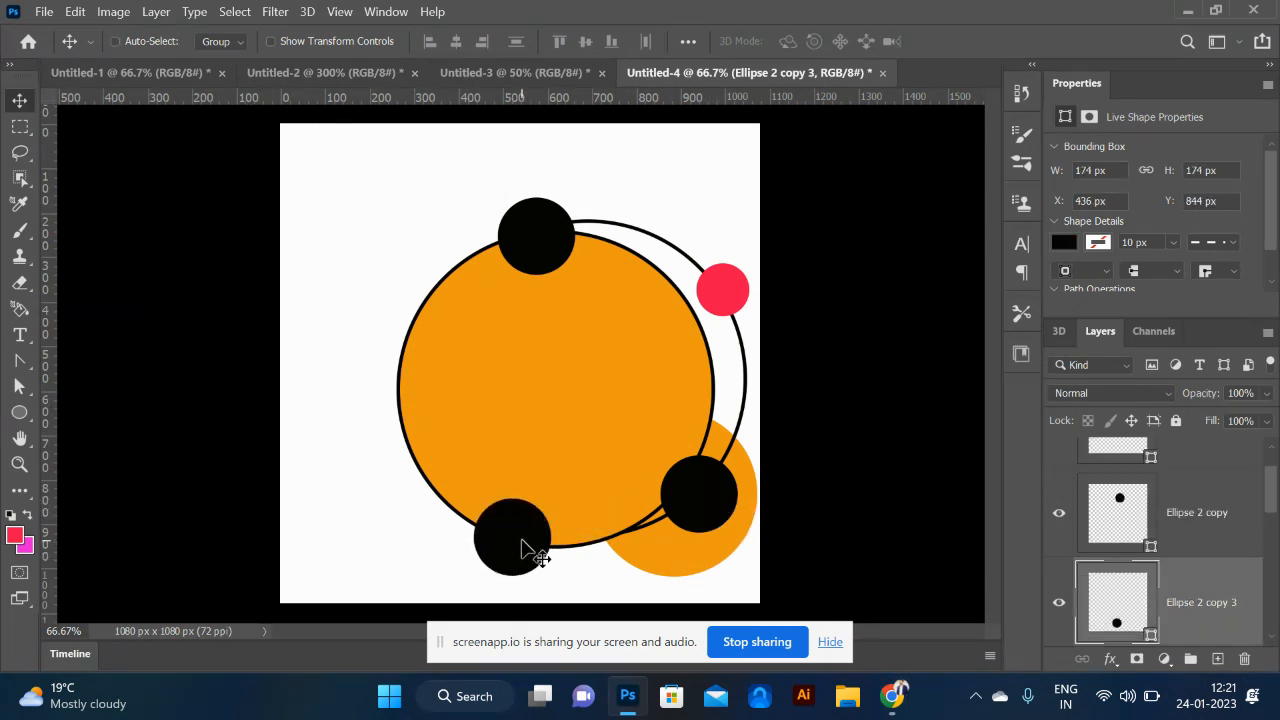
key(ctrl+t)
drag(550, 497, 557, 486)
key(Return)
key(alt+Tab)
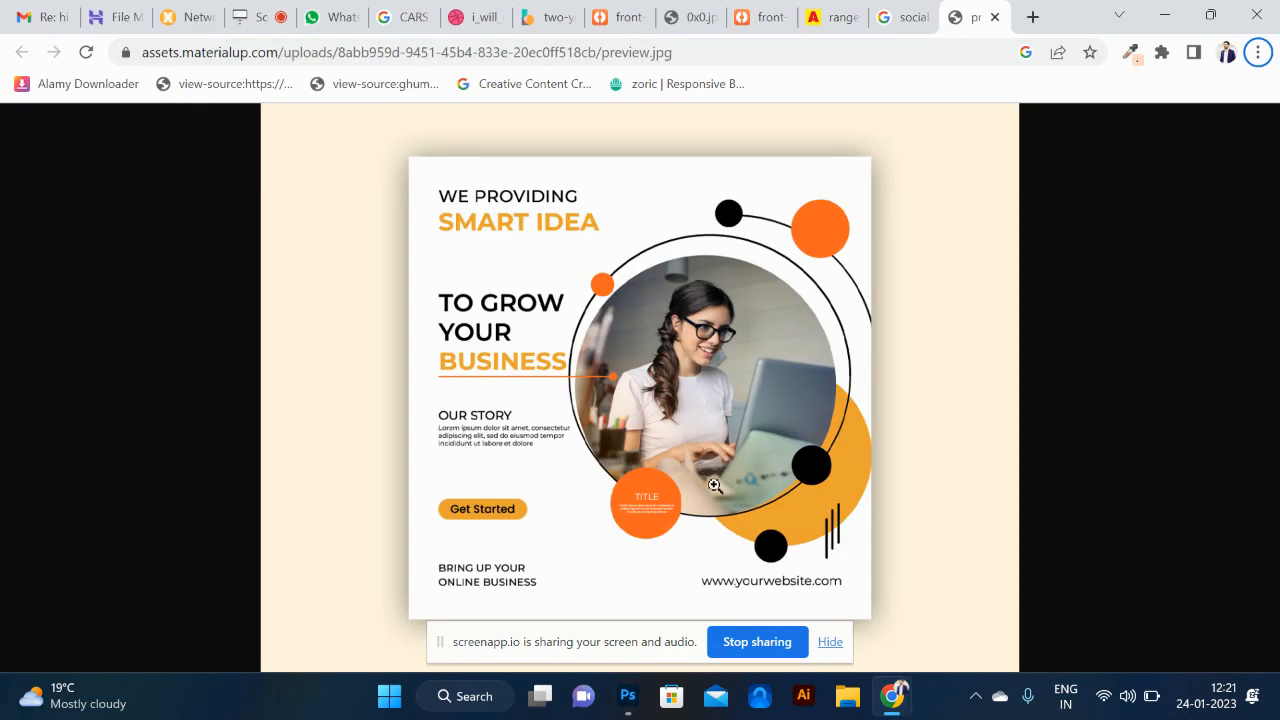
key(alt+Tab)
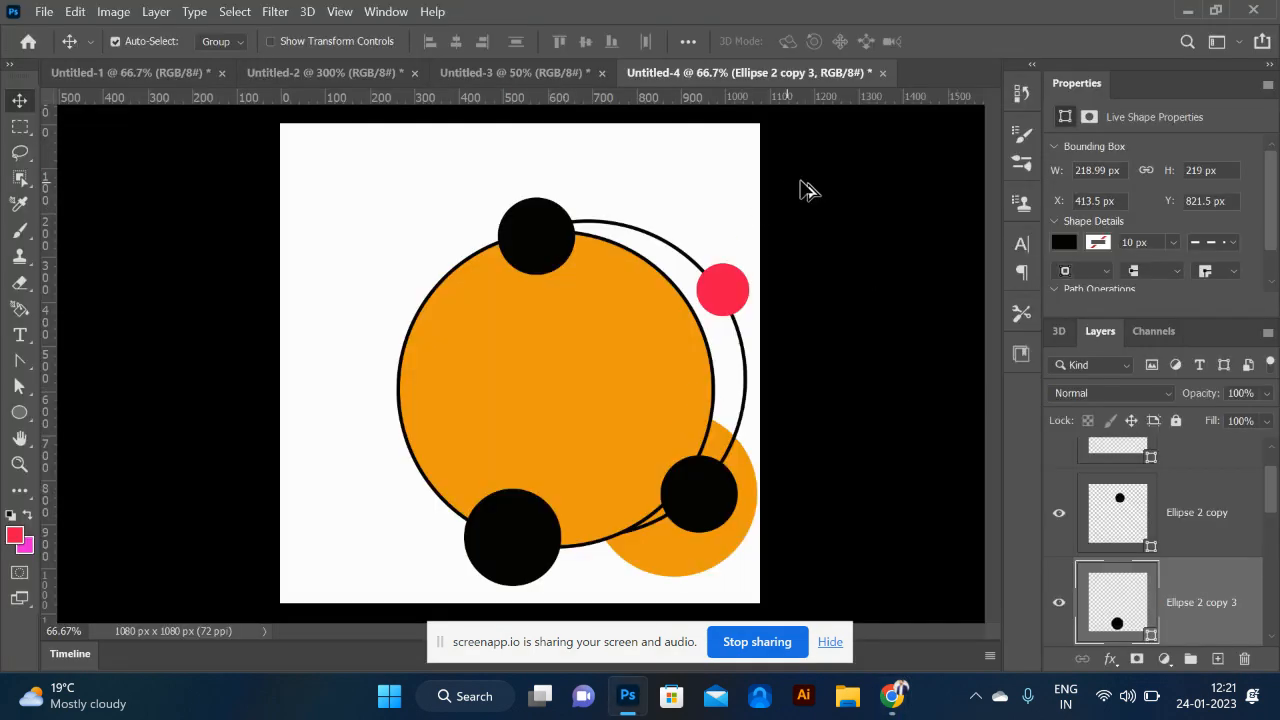
- Switch to the browser's image results and search Google Images for "STUDENT"
key(alt+Tab)
click(905, 17)
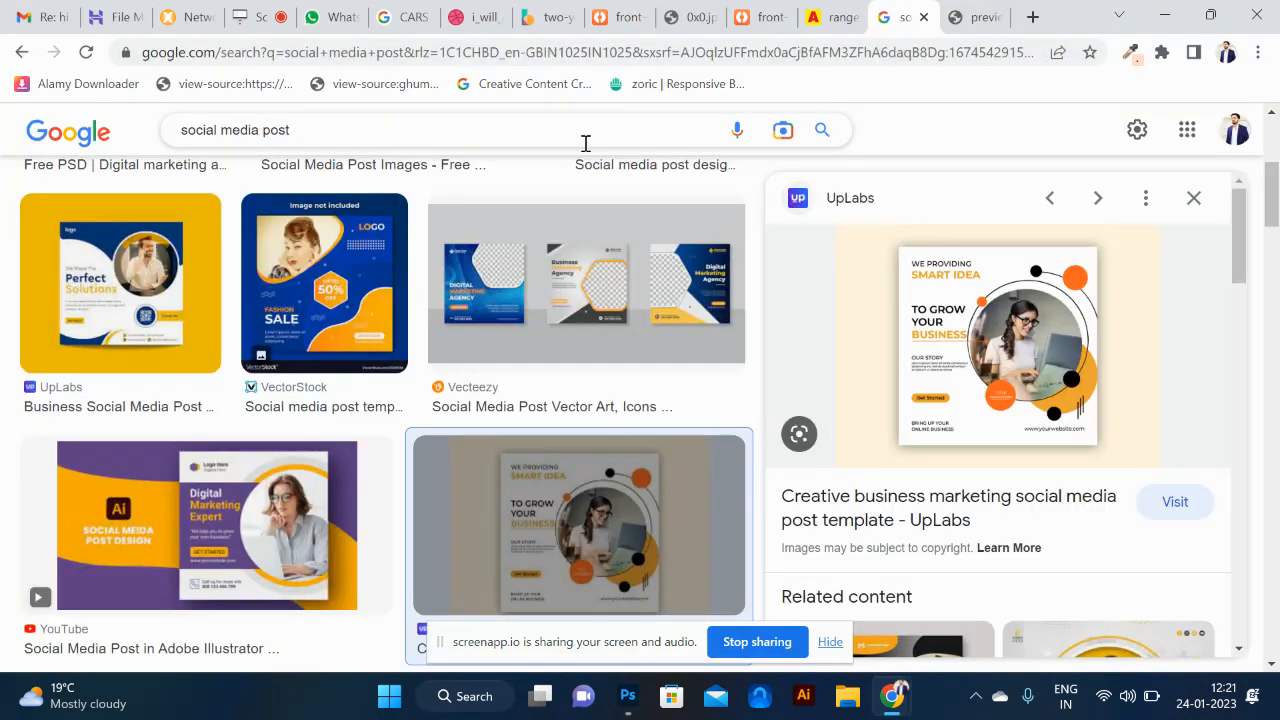
click(517, 141)
text(STUDENTS)
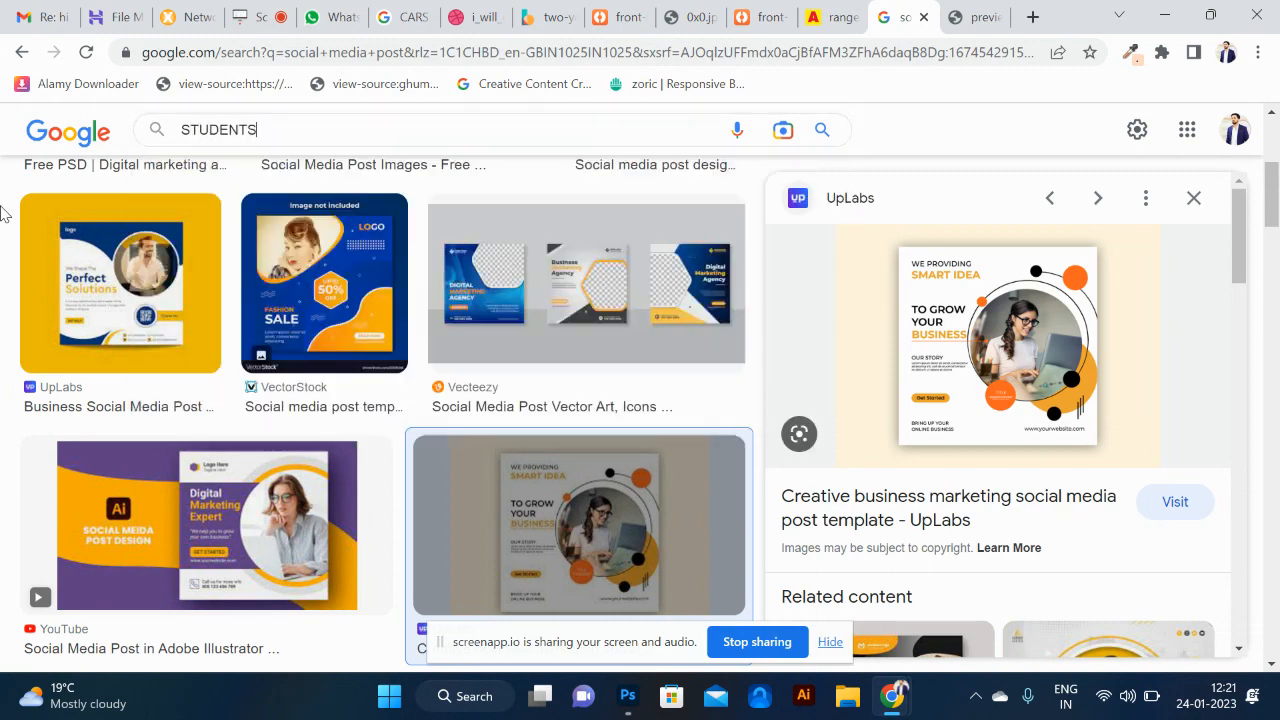
key(BackSpace)
key(Return)
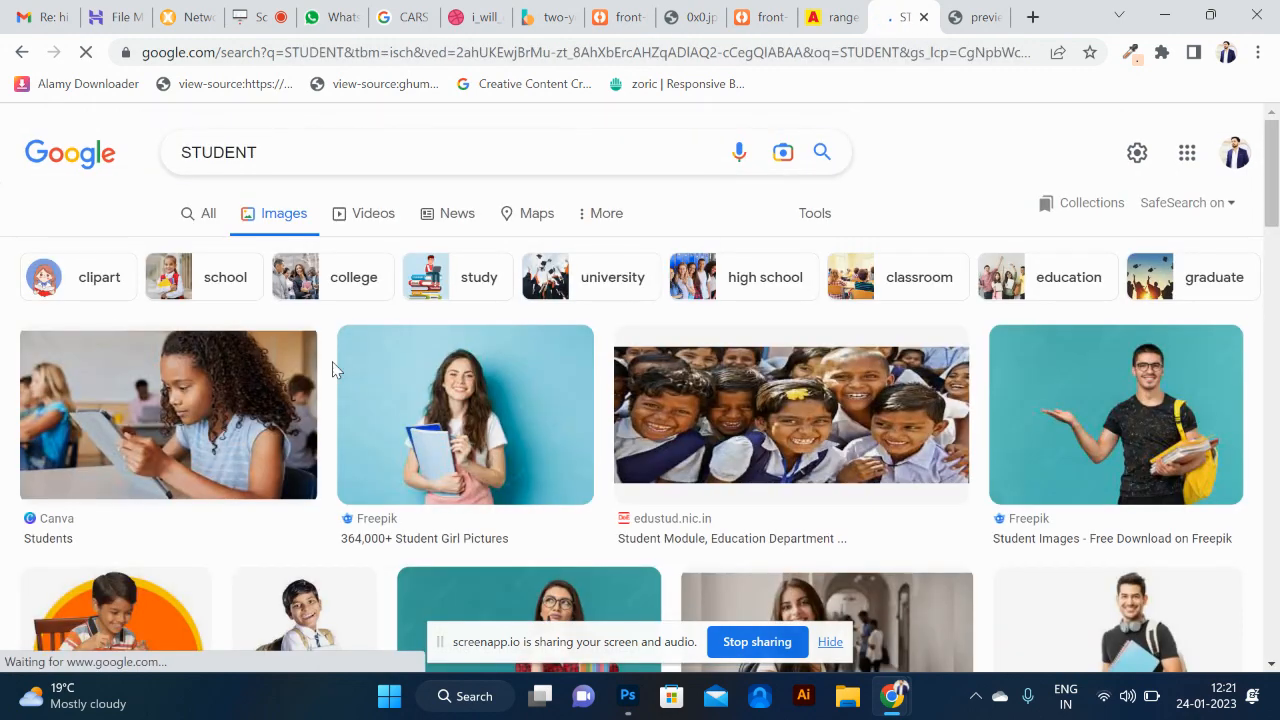
- Open the Freepik photo of the female student holding notebooks at full size in a new tab
scroll(700, 455, down, 2)
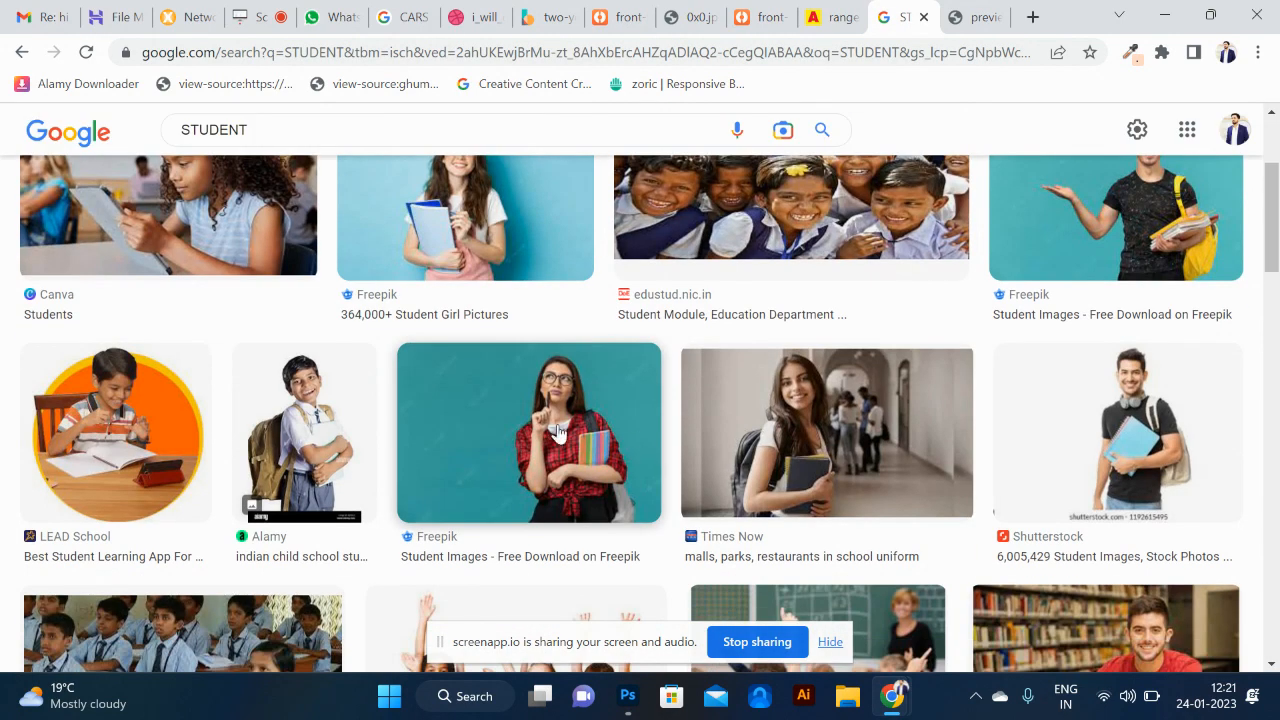
scroll(596, 393, up, 2)
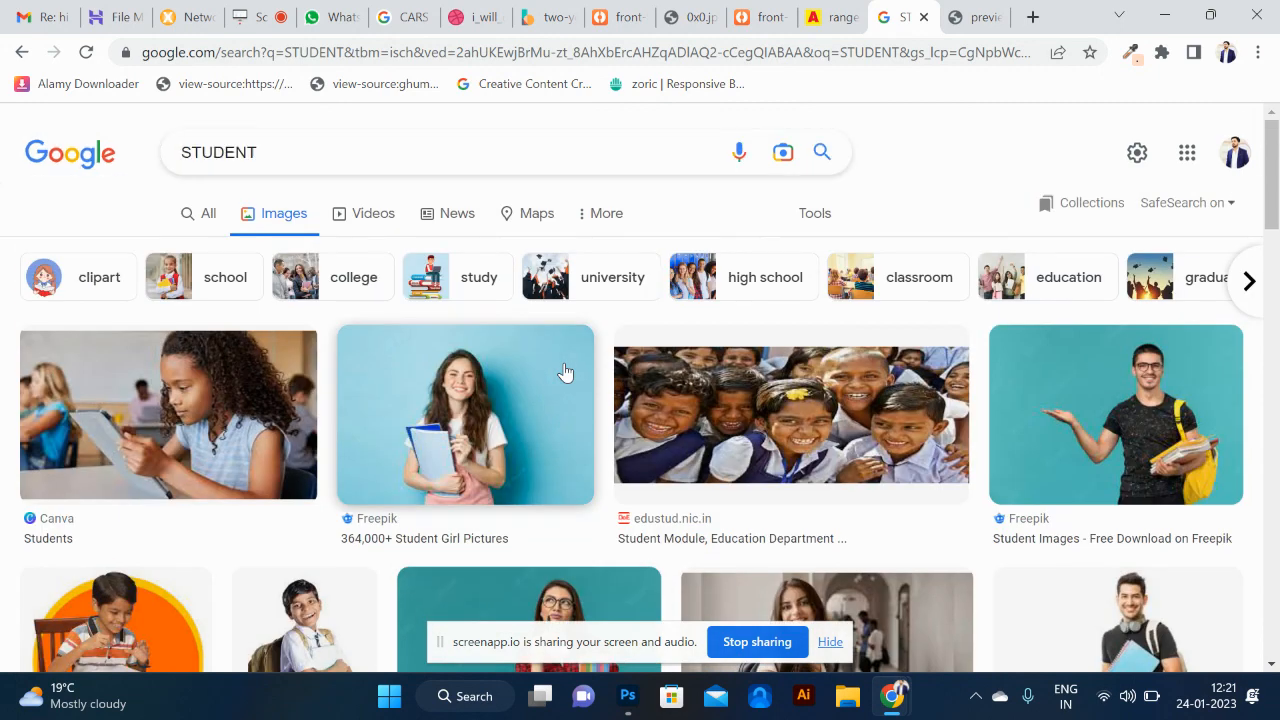
click(475, 432)
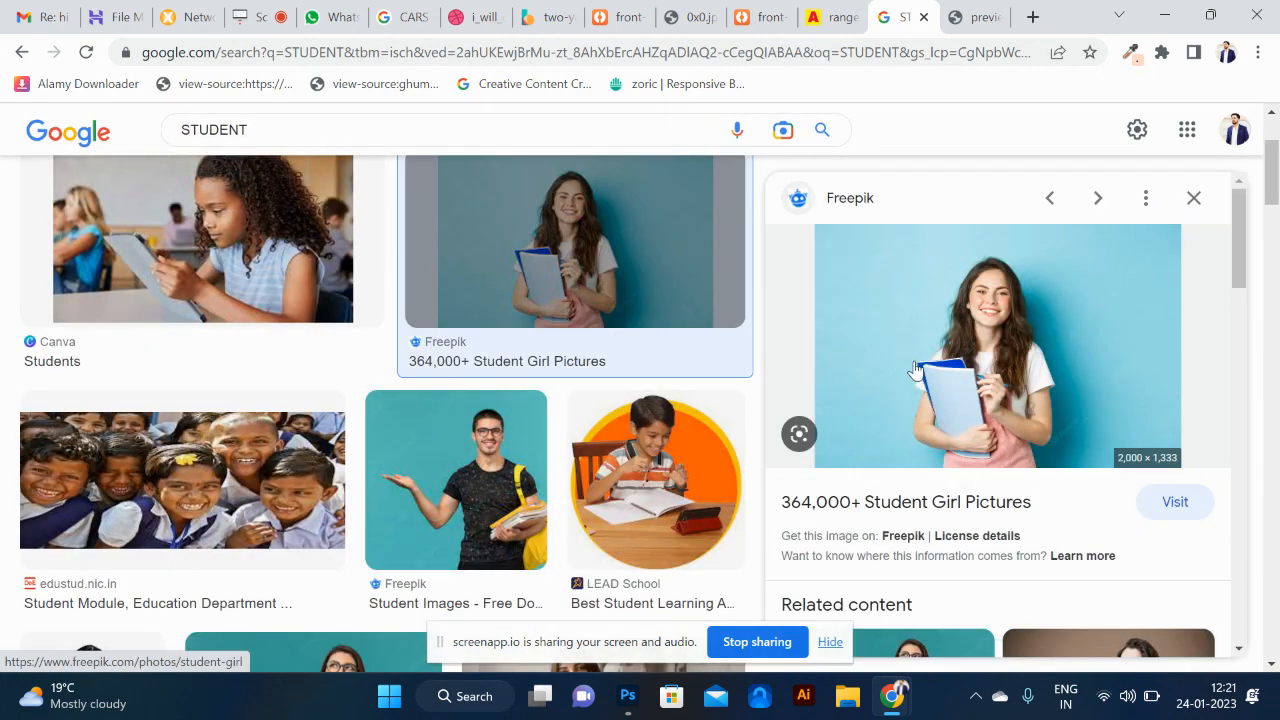
right_click(913, 370)
click(994, 249)
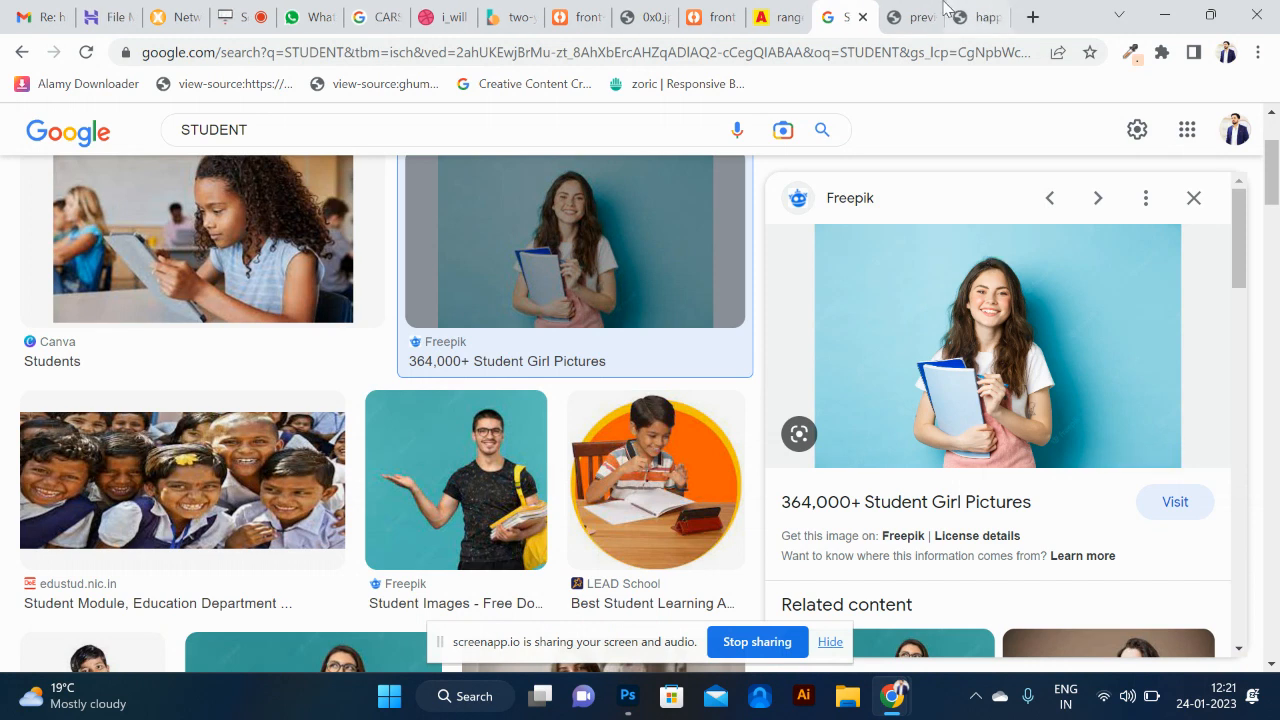
- Find the Plexuss photo of the student in a red shirt at a library desk and open it at full size
scroll(536, 386, down, 2)
scroll(536, 386, down, 3)
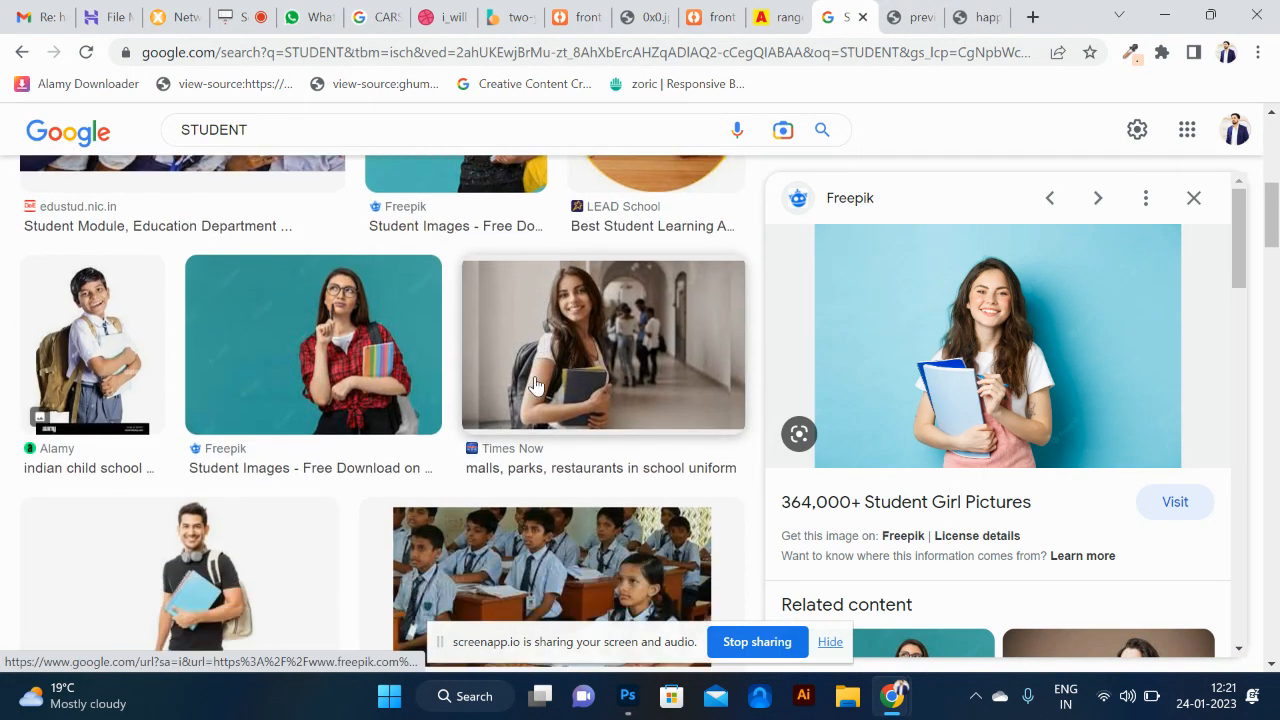
scroll(536, 386, down, 3)
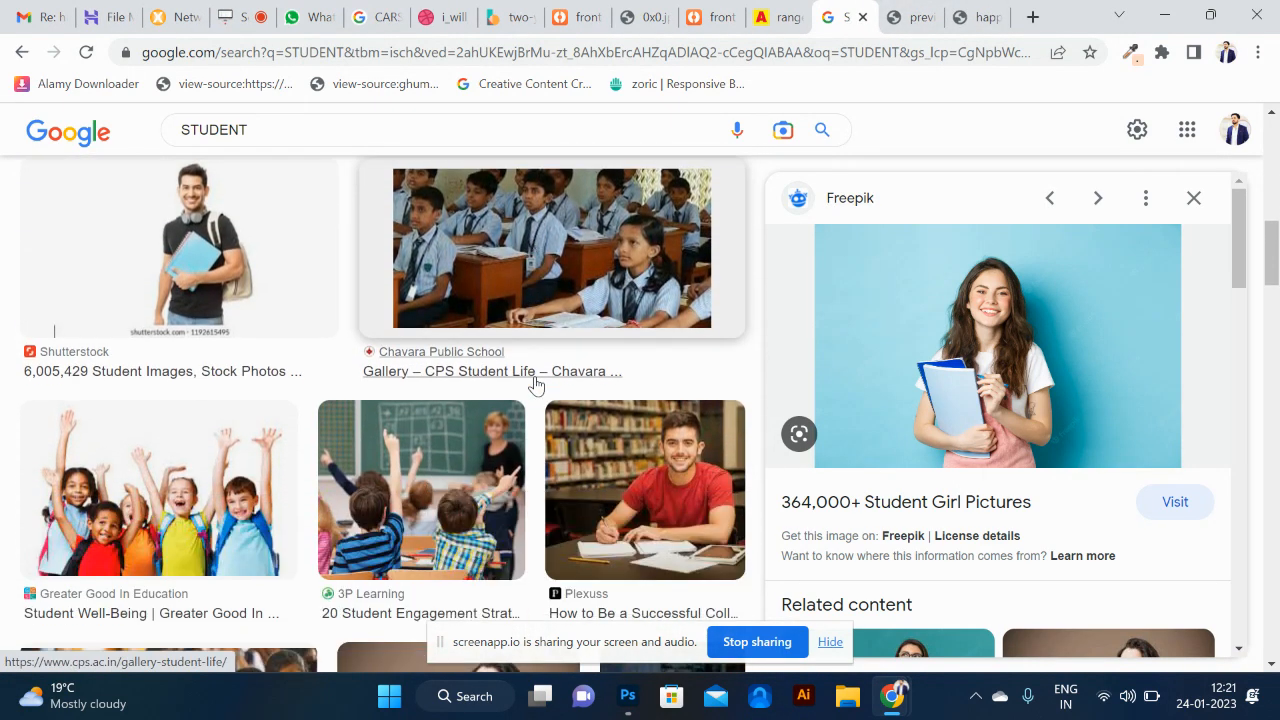
click(670, 264)
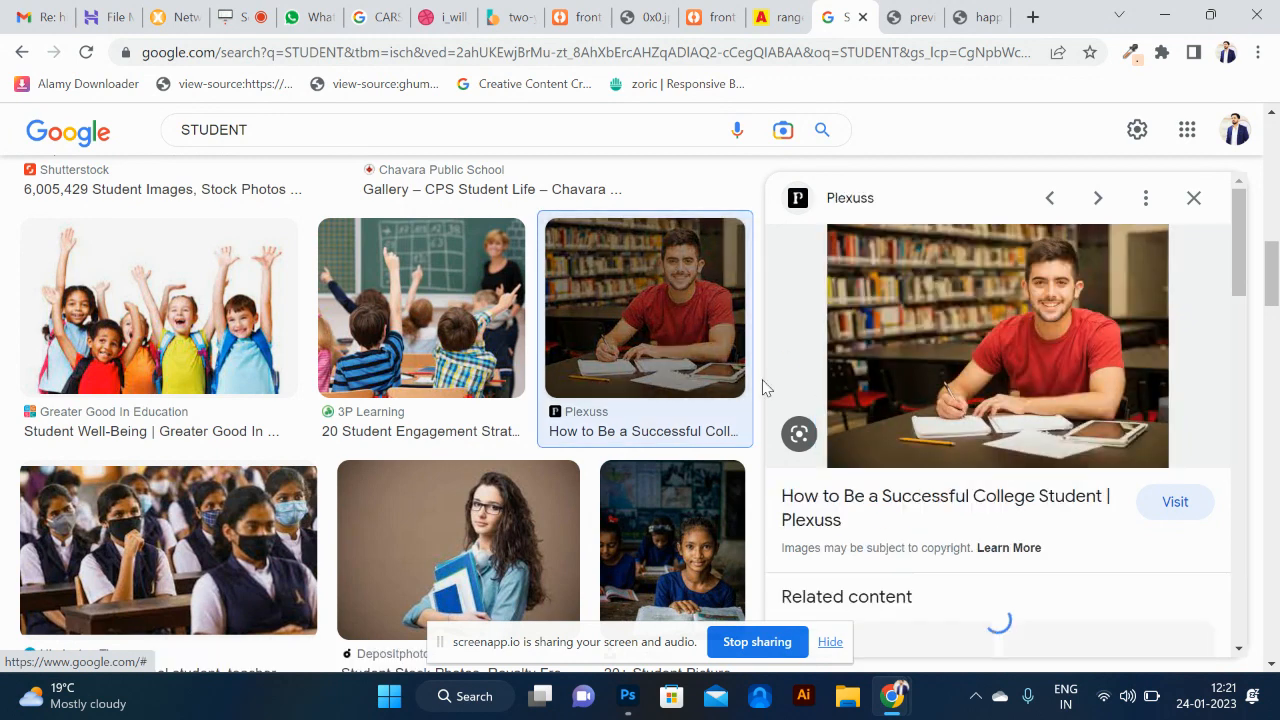
right_click(1012, 374)
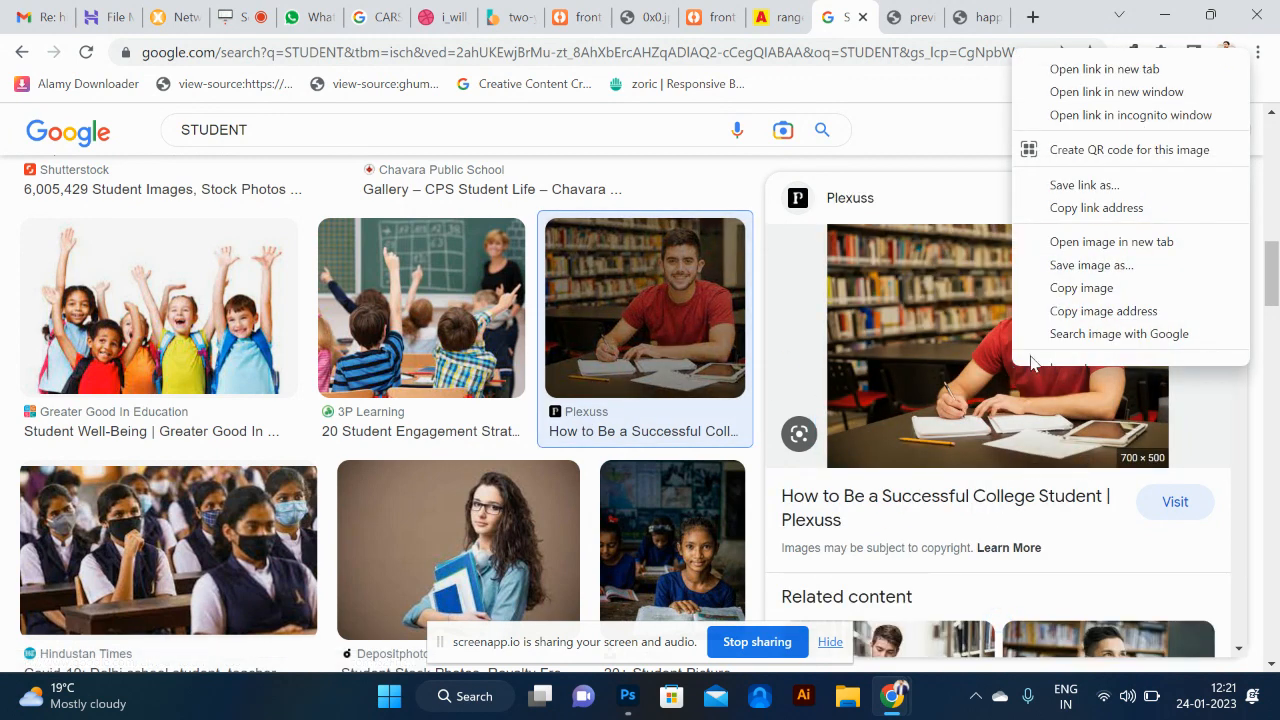
right_click(917, 389)
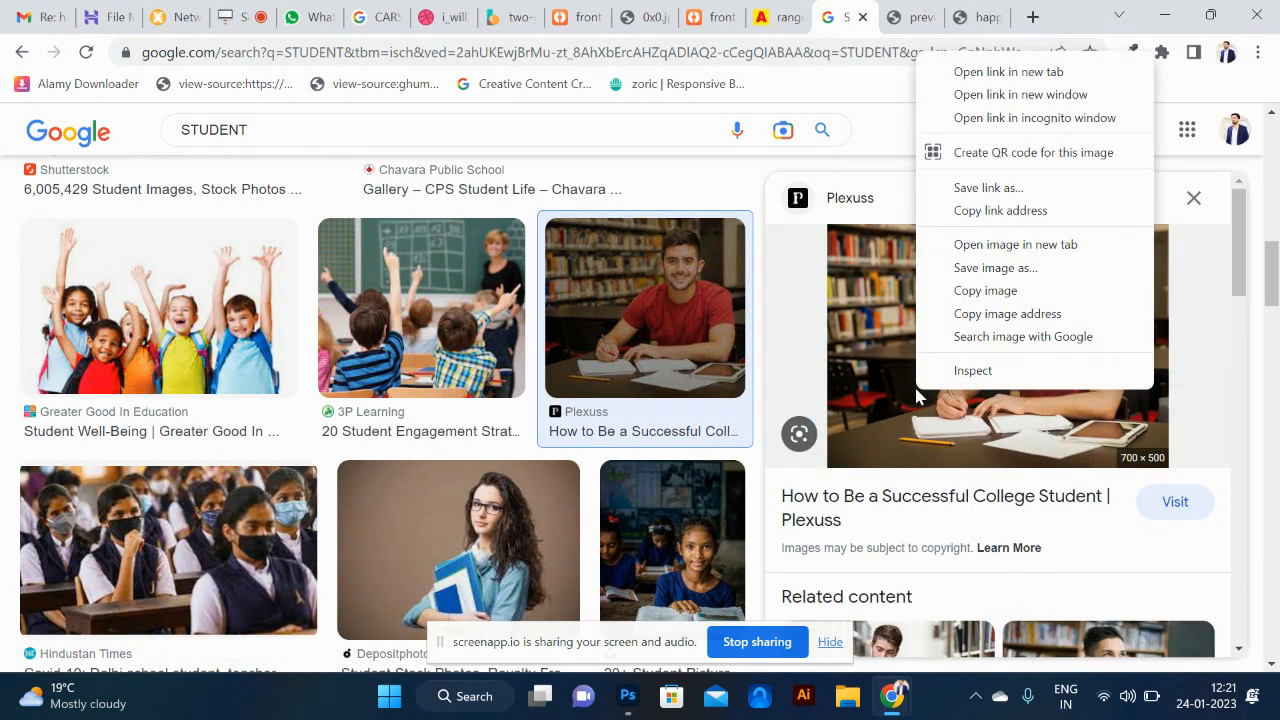
click(1015, 245)
click(975, 15)
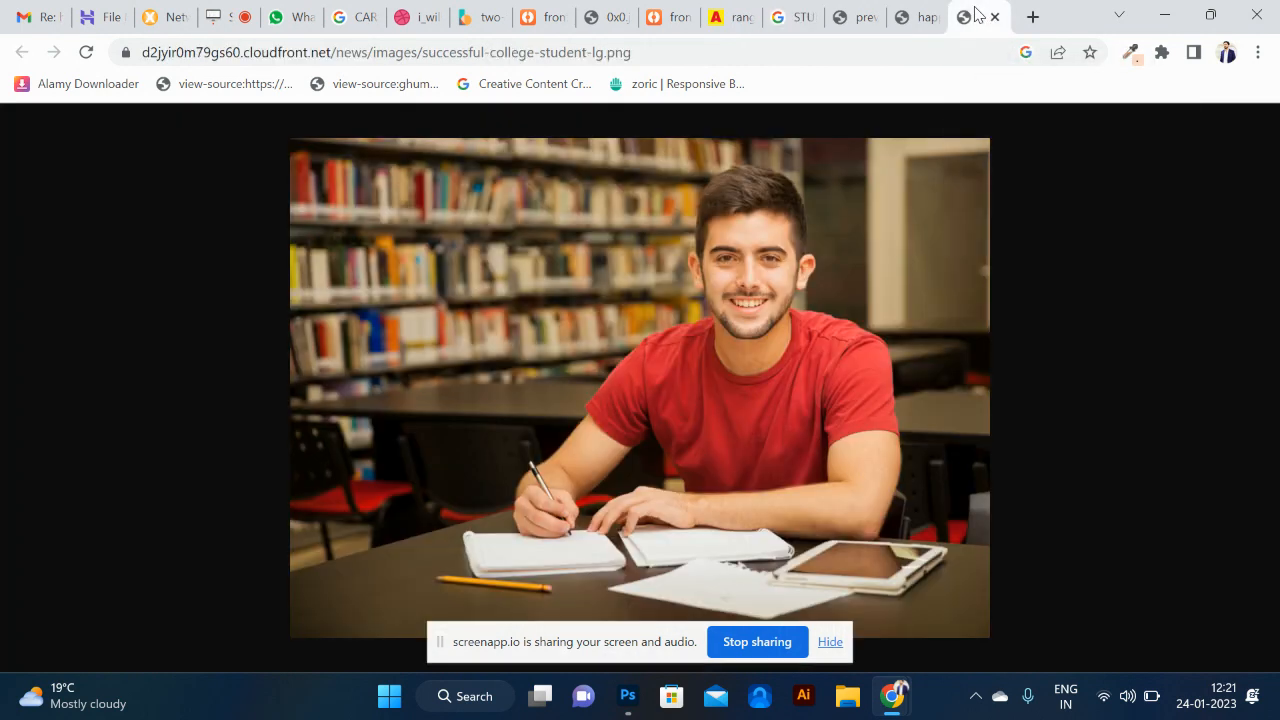
- Copy the library student photo and paste it into the Photoshop design directly above the large filled circle's layer
right_click(743, 285)
click(787, 345)
key(alt+Tab)
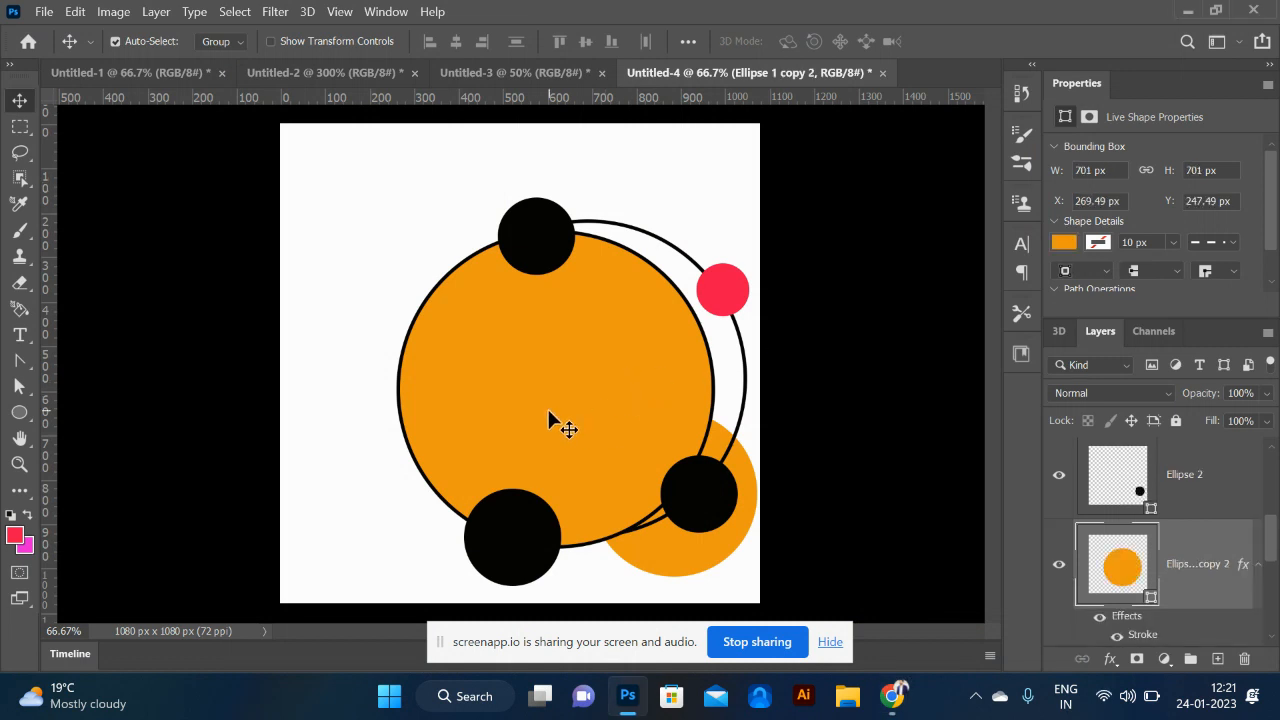
key(ctrl+v)
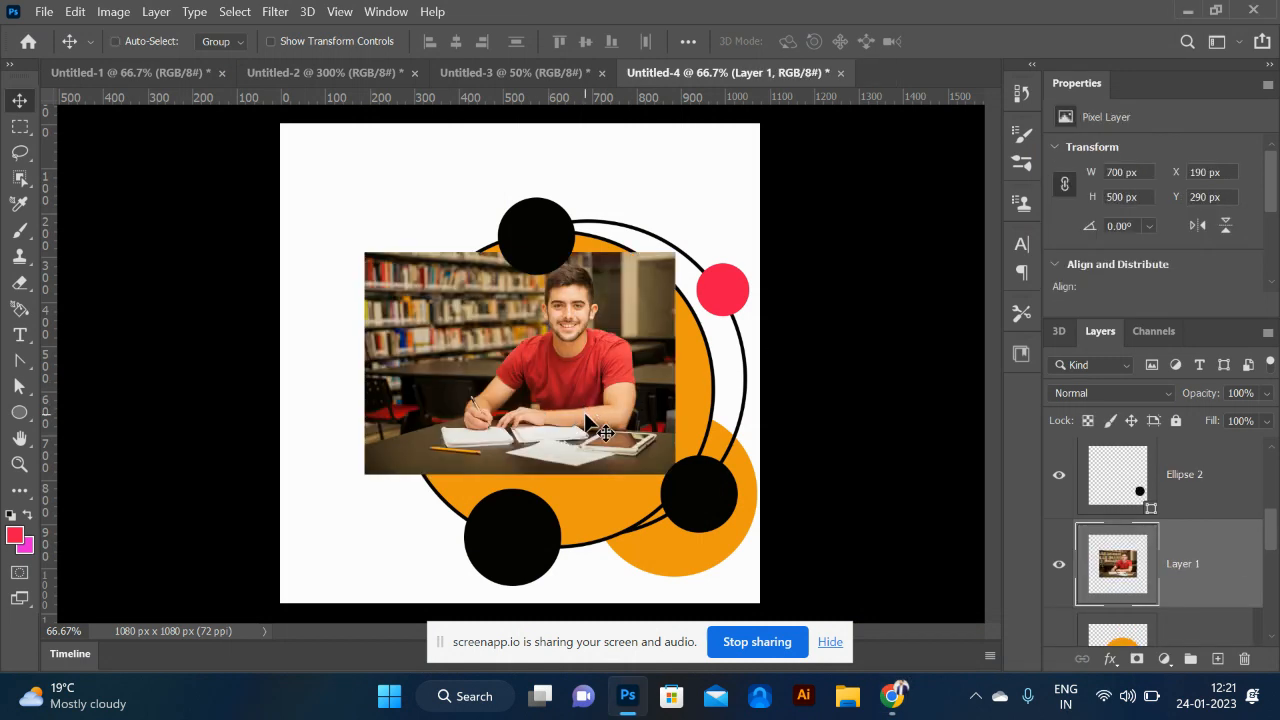
- Scale the student photo to about 153%, position it over the large circle, and clip it to the circle with a clipping mask
key(ctrl+t)
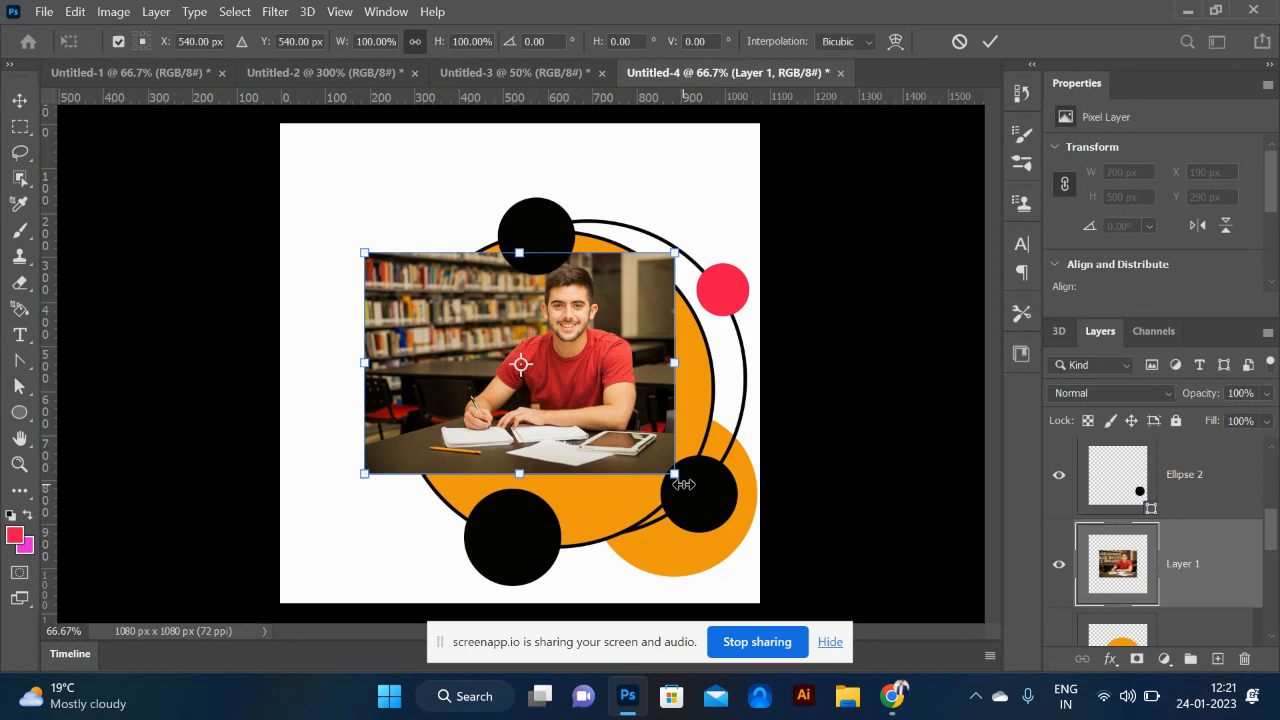
drag(674, 474, 758, 532)
drag(651, 375, 646, 408)
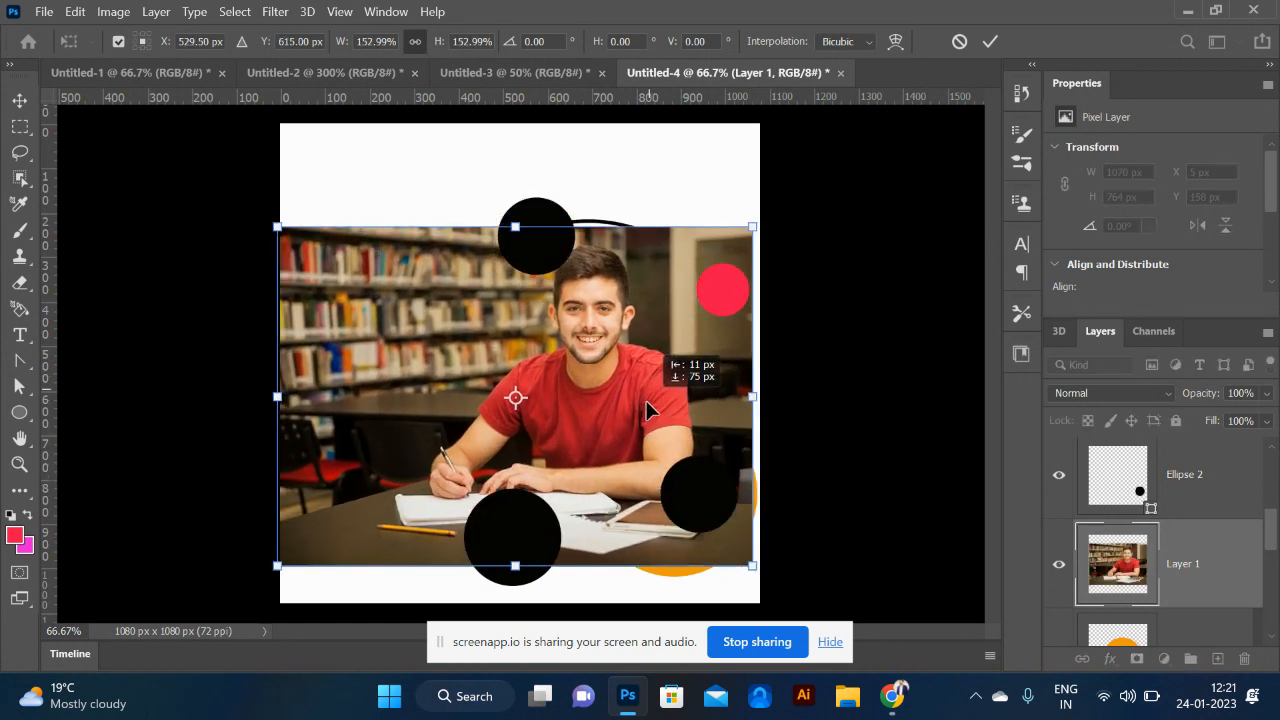
key(Return)
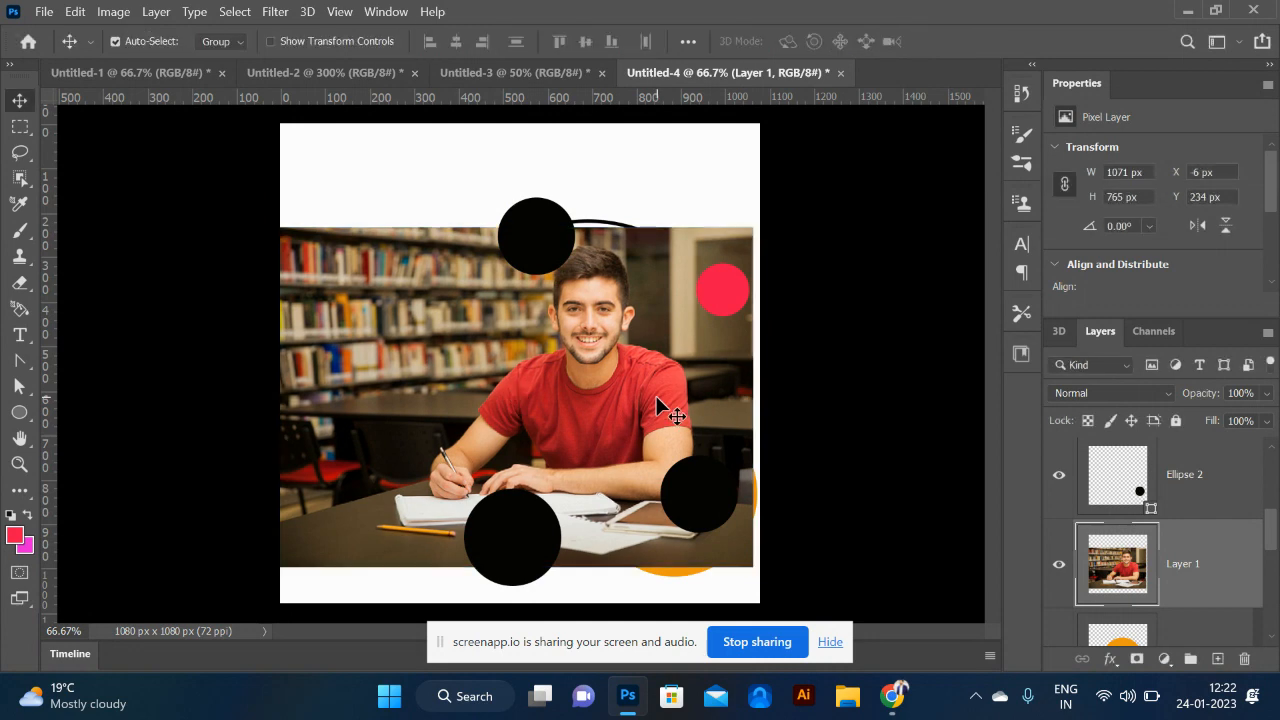
right_click(1230, 587)
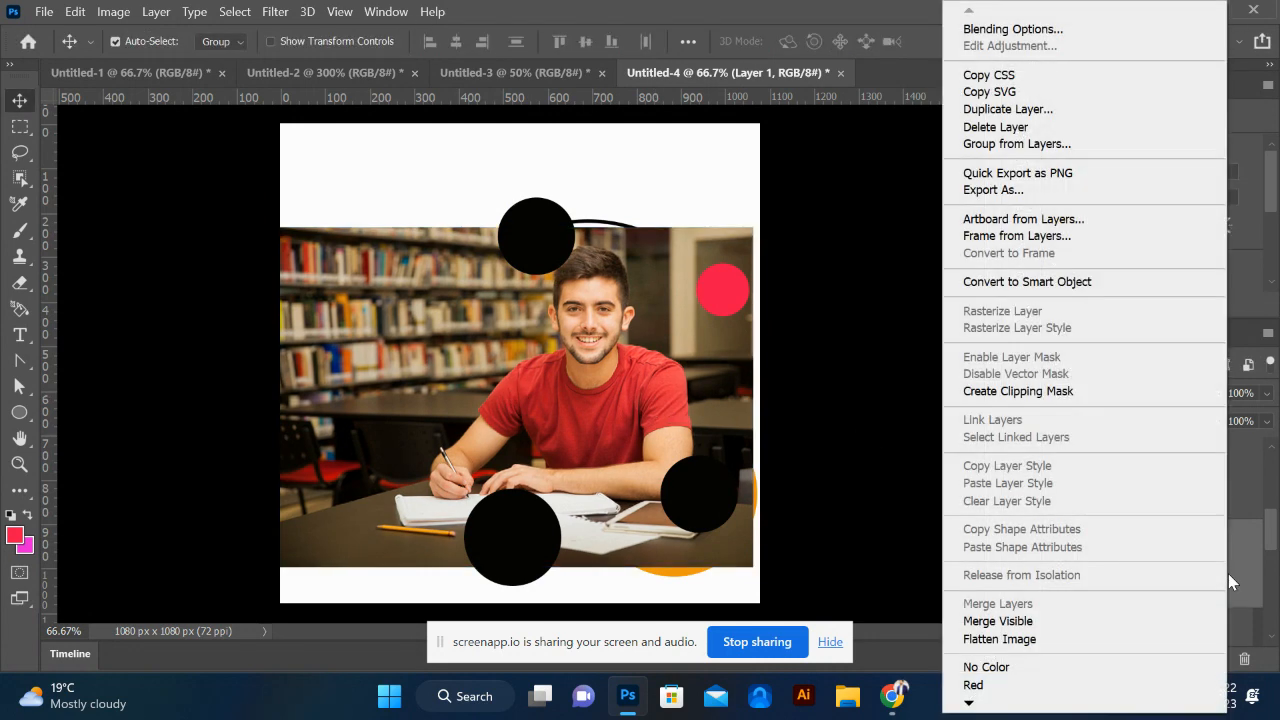
click(1055, 393)
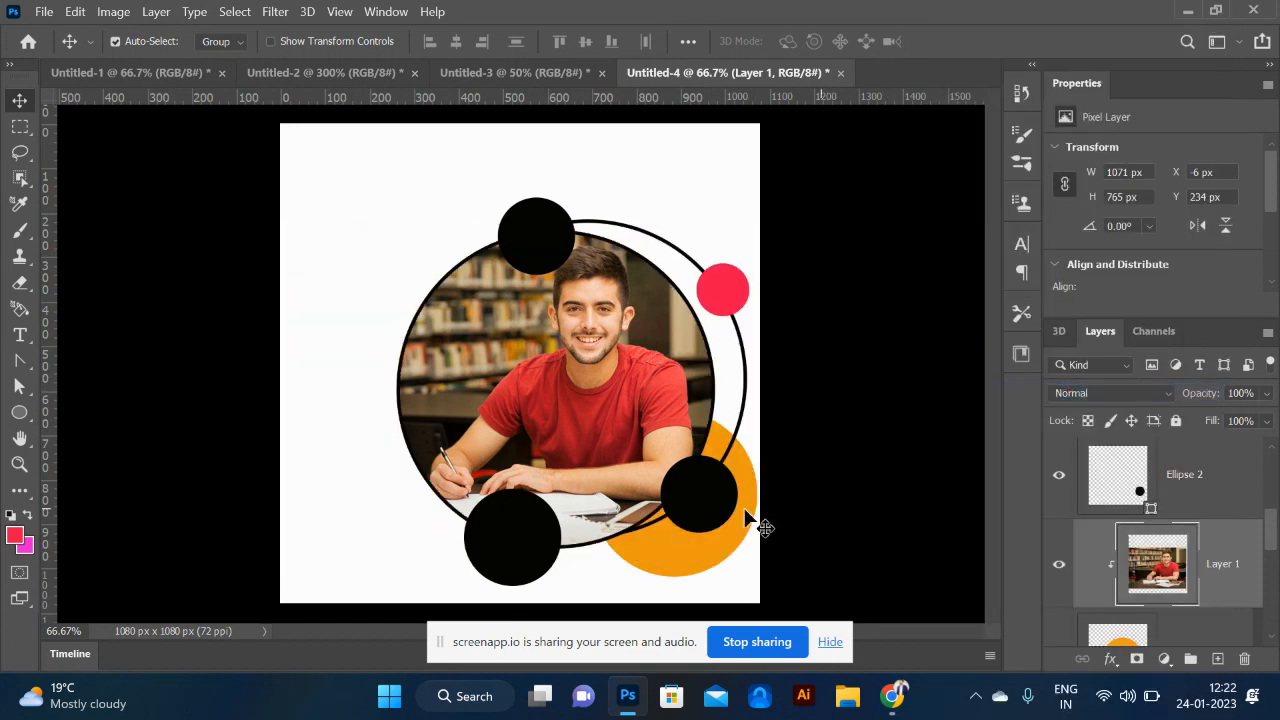
- Return to the reference template and examine its ring, circle and photo arrangement
key(alt+Tab)
key(alt+Tab)
key(alt+Tab)
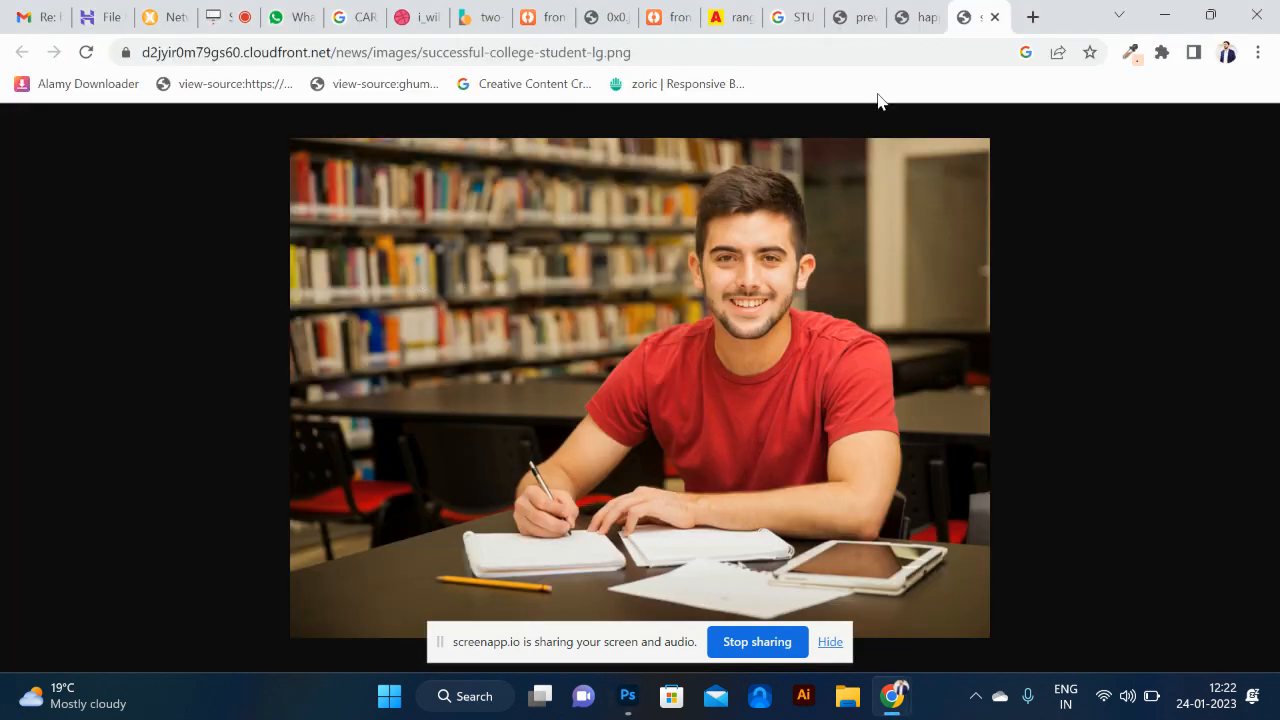
click(912, 20)
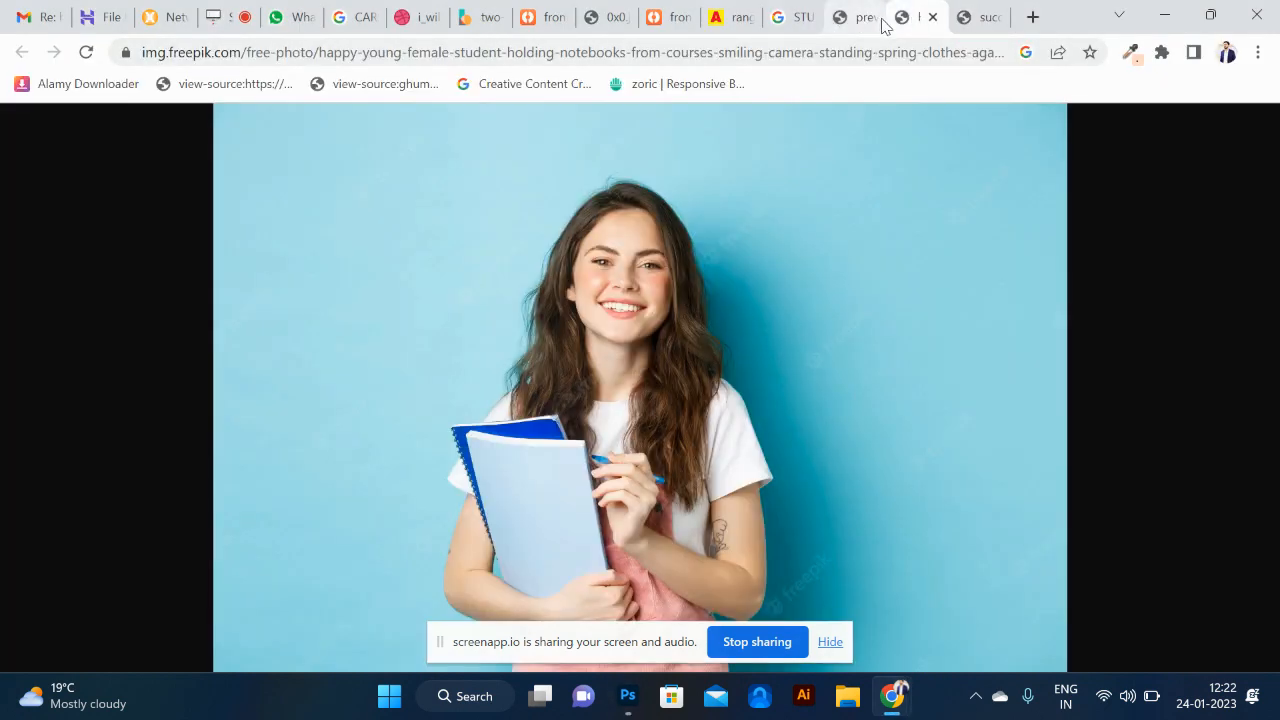
click(847, 22)
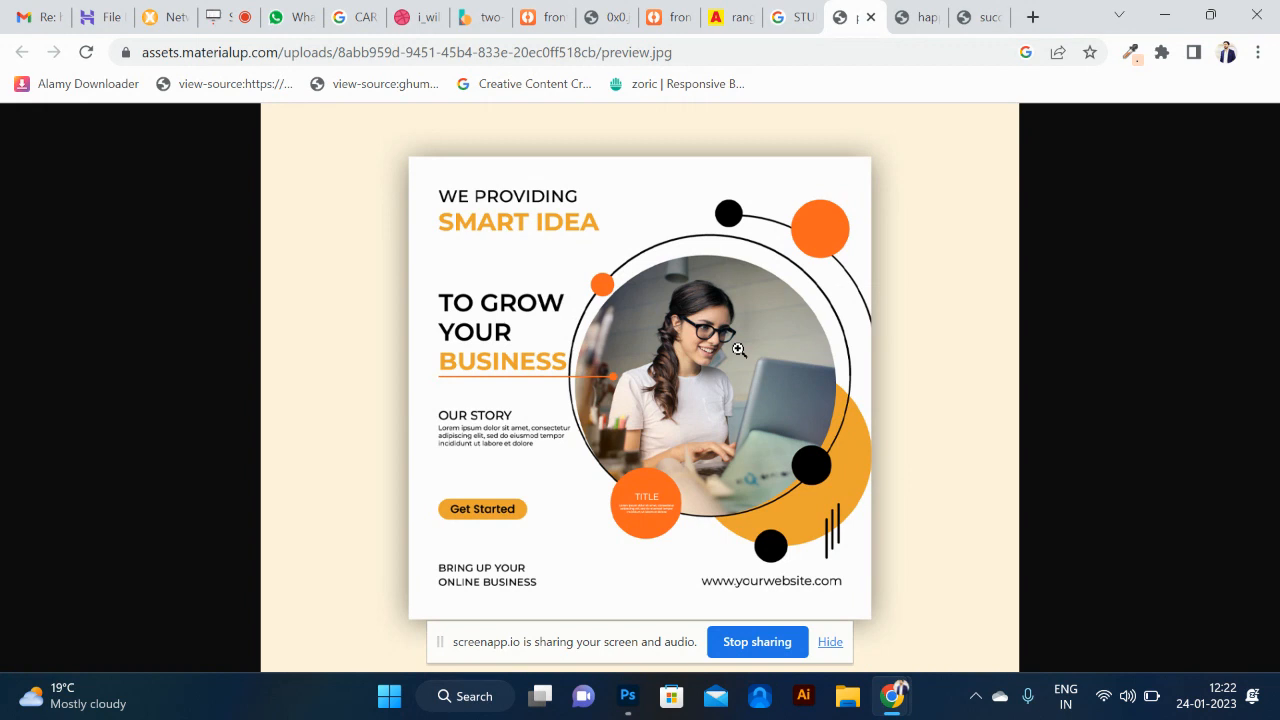
- Examine the reference template's headlines, circles, button and contact text up close
click(699, 359)
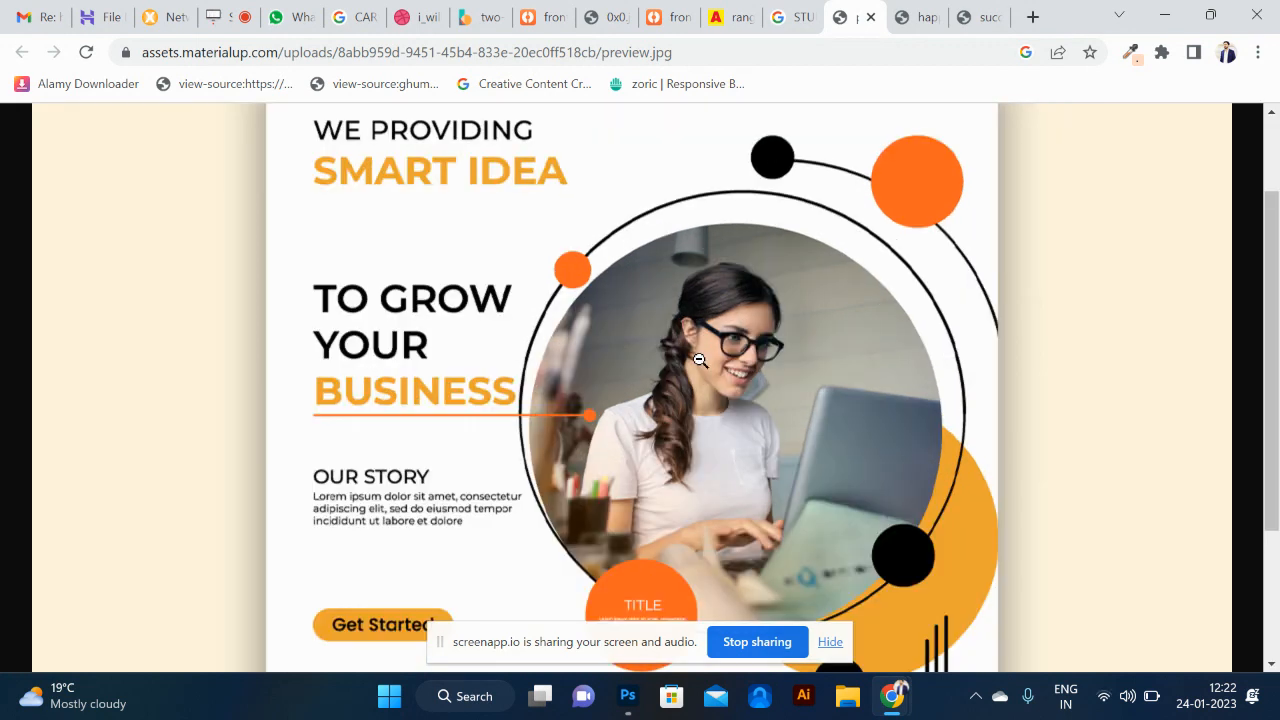
scroll(620, 411, down, 2)
scroll(620, 411, up, 3)
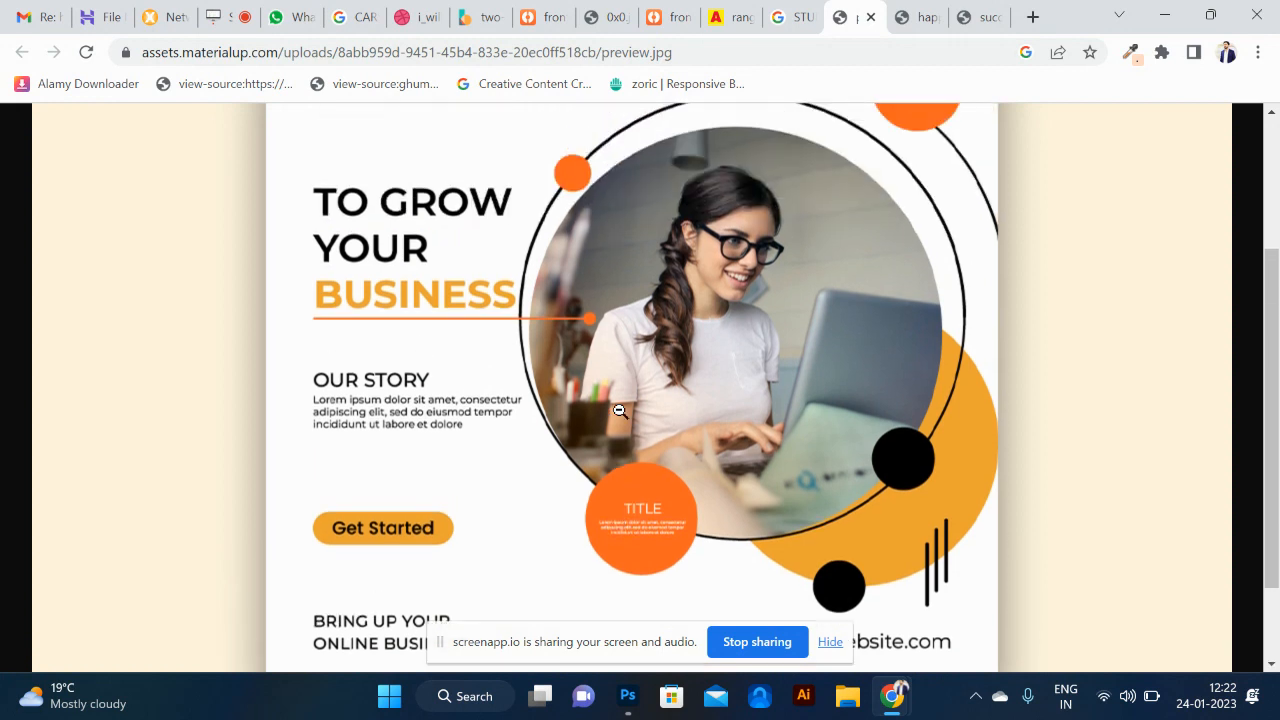
scroll(620, 411, down, 1)
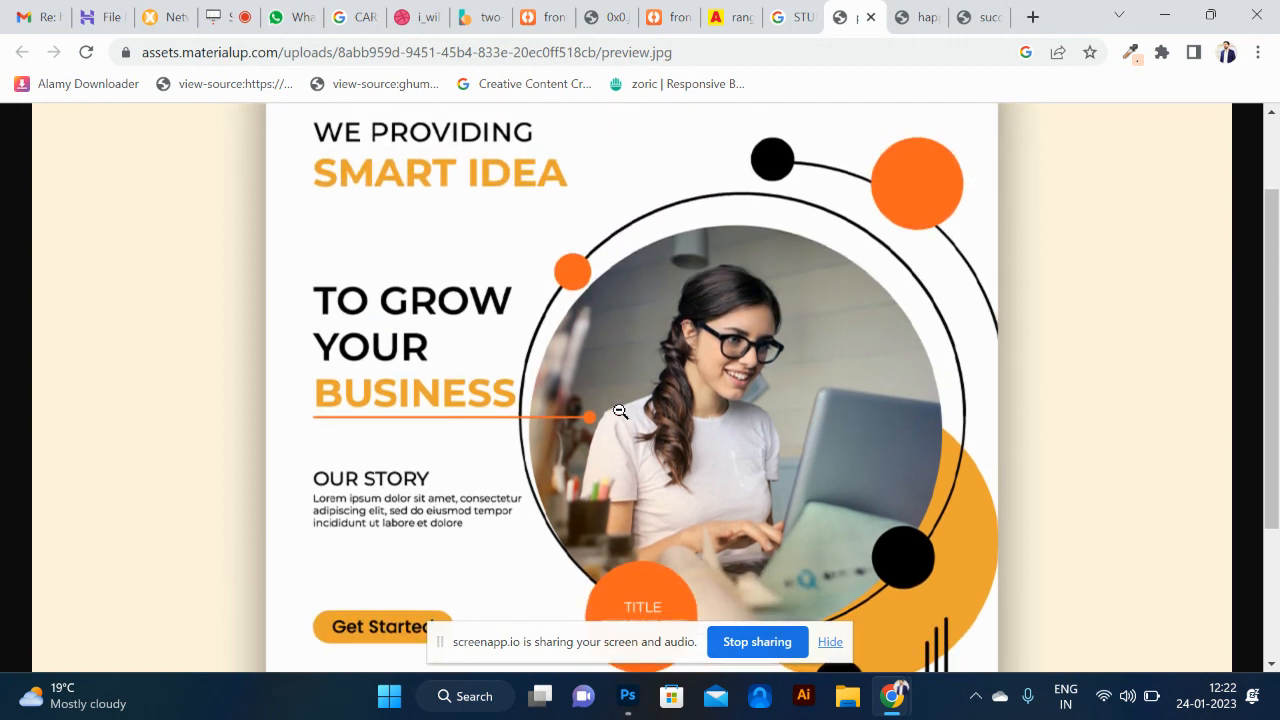
scroll(620, 411, up, 2)
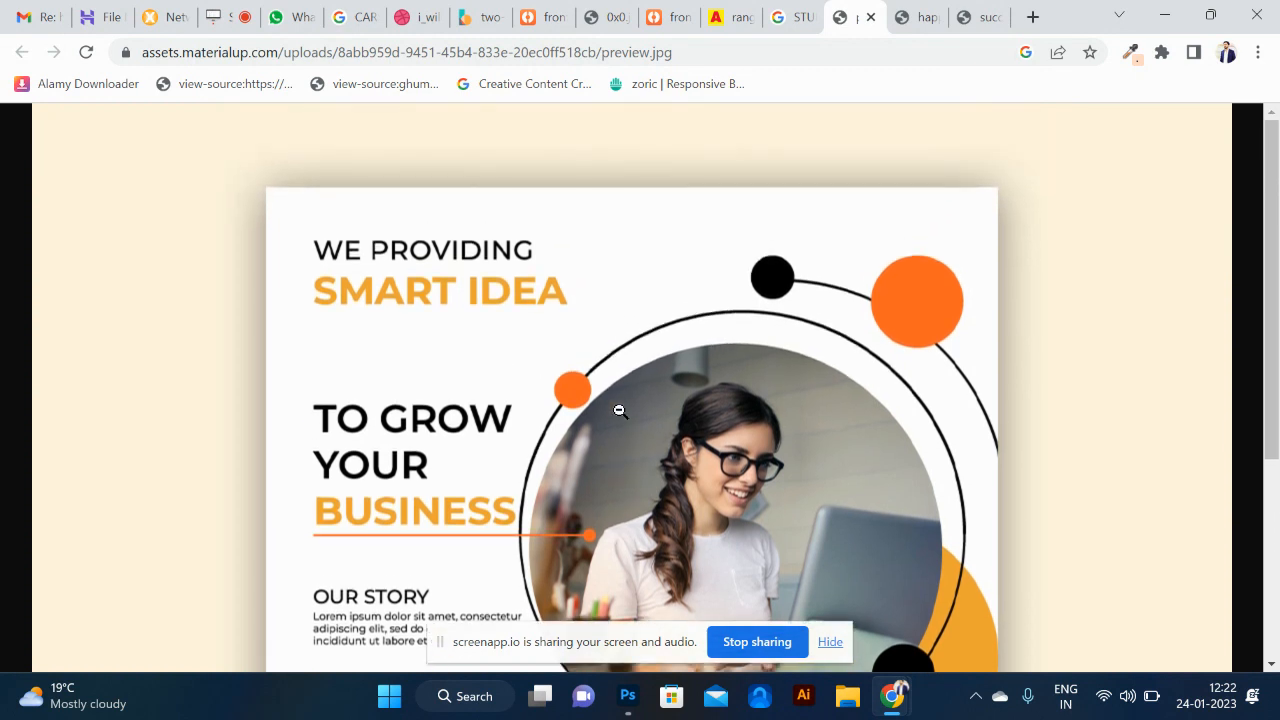
scroll(620, 411, down, 2)
scroll(620, 411, down, 4)
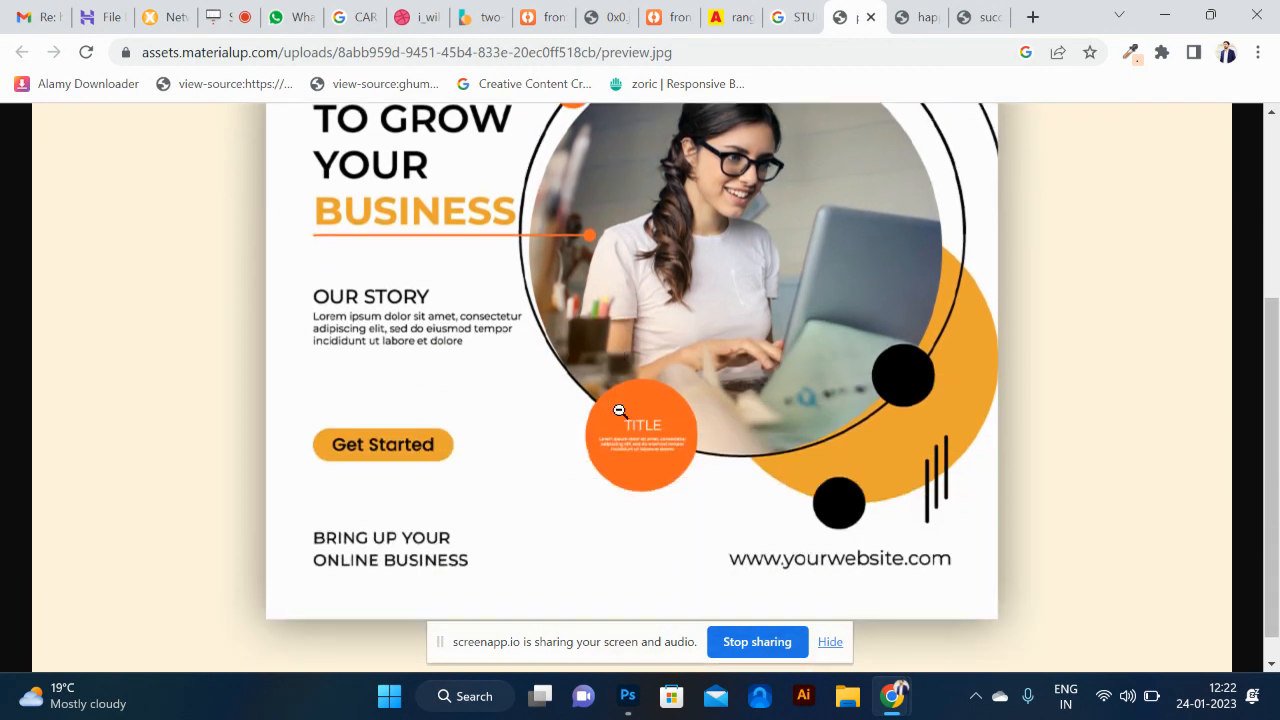
scroll(620, 411, up, 2)
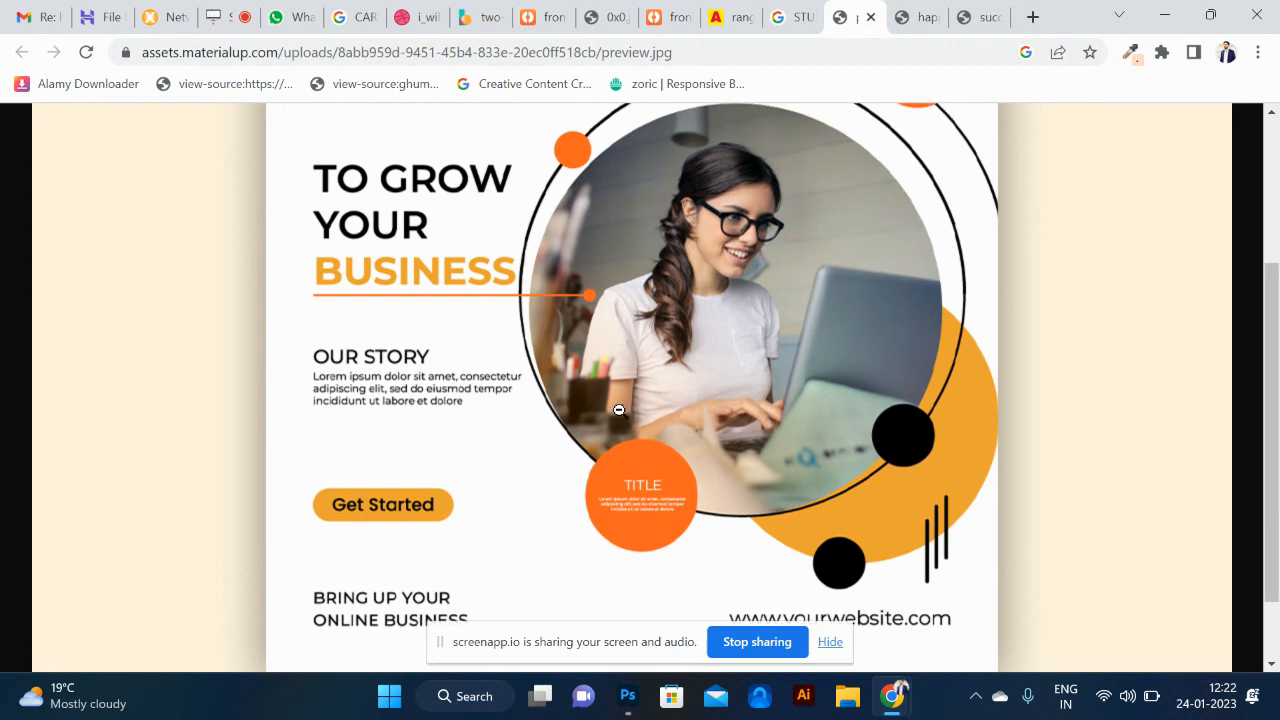
scroll(620, 411, up, 1)
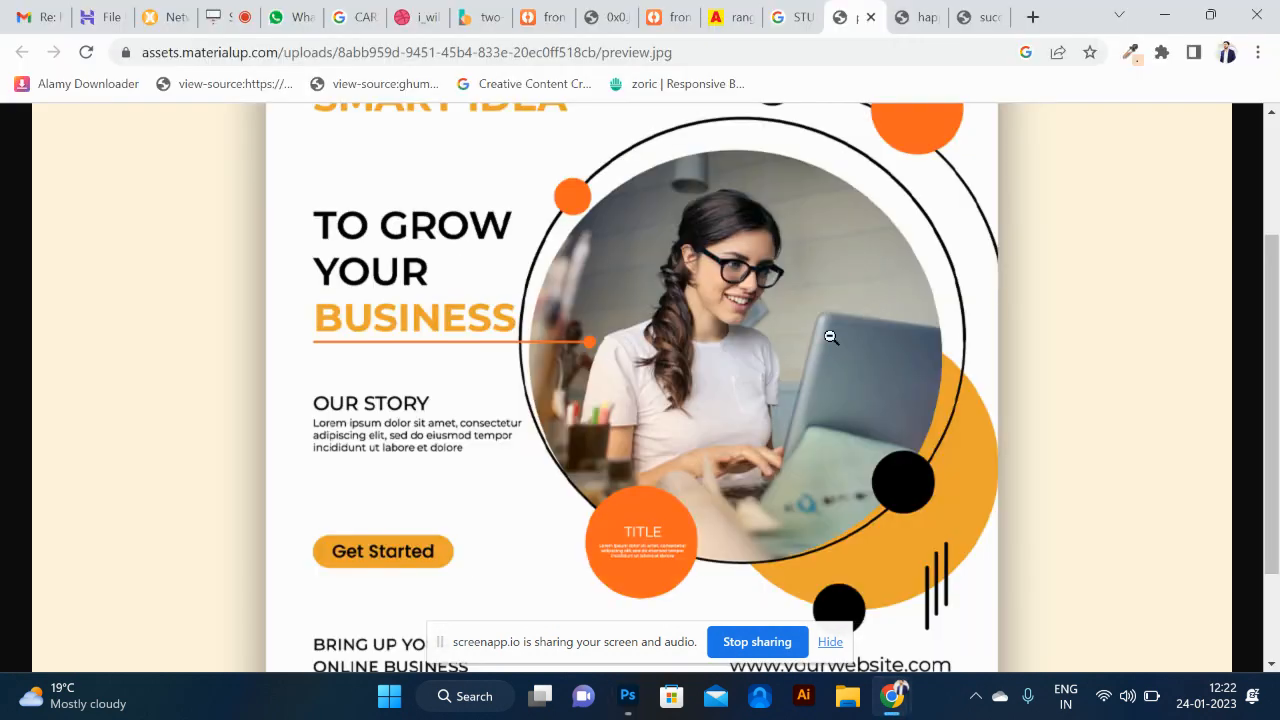
key(alt+Tab)
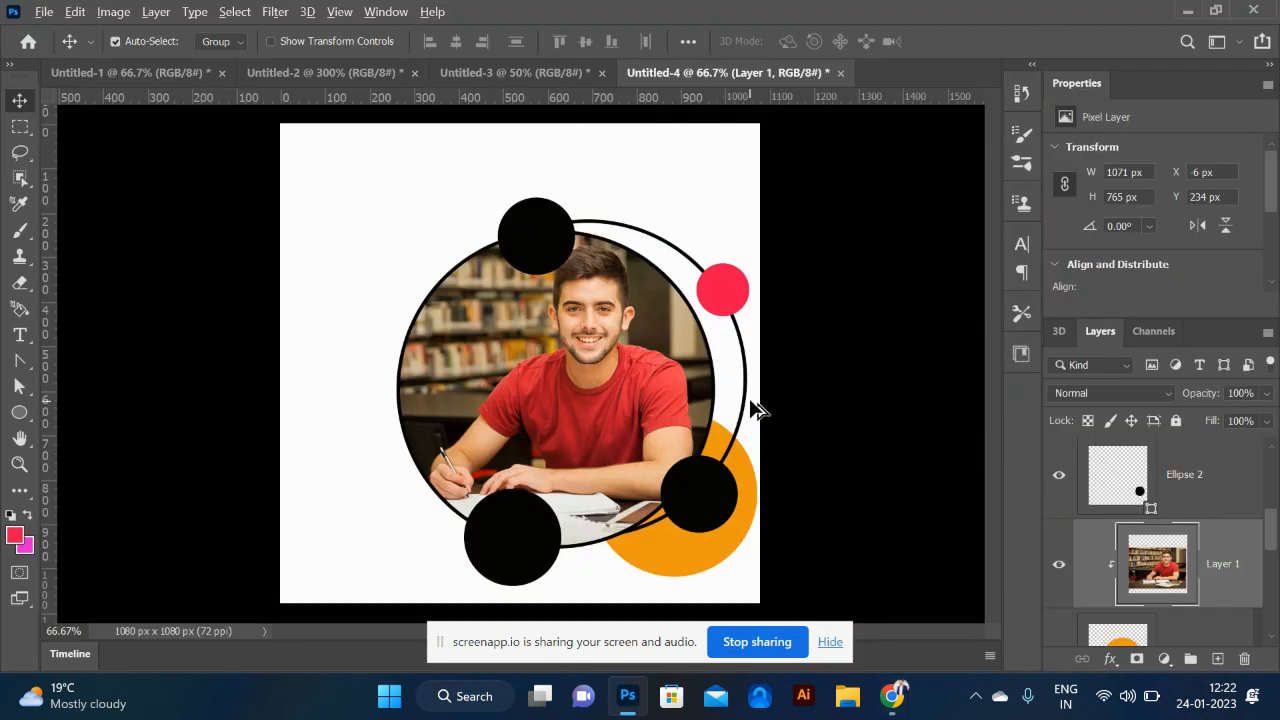
- Search Google for "DAFONT" in the browser tab holding the student photo and open the dafont.com site
key(alt+Tab)
click(978, 17)
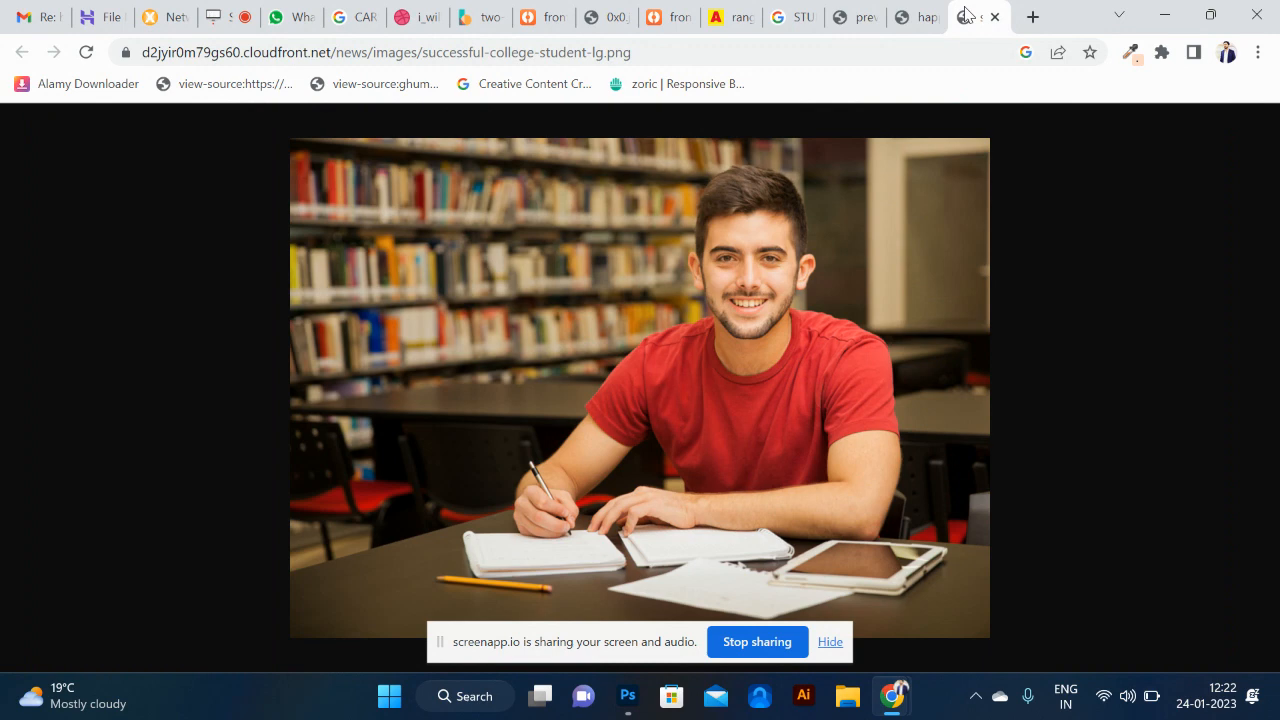
click(719, 58)
text(DAFOR)
key(BackSpace)
text(NT)
key(Return)
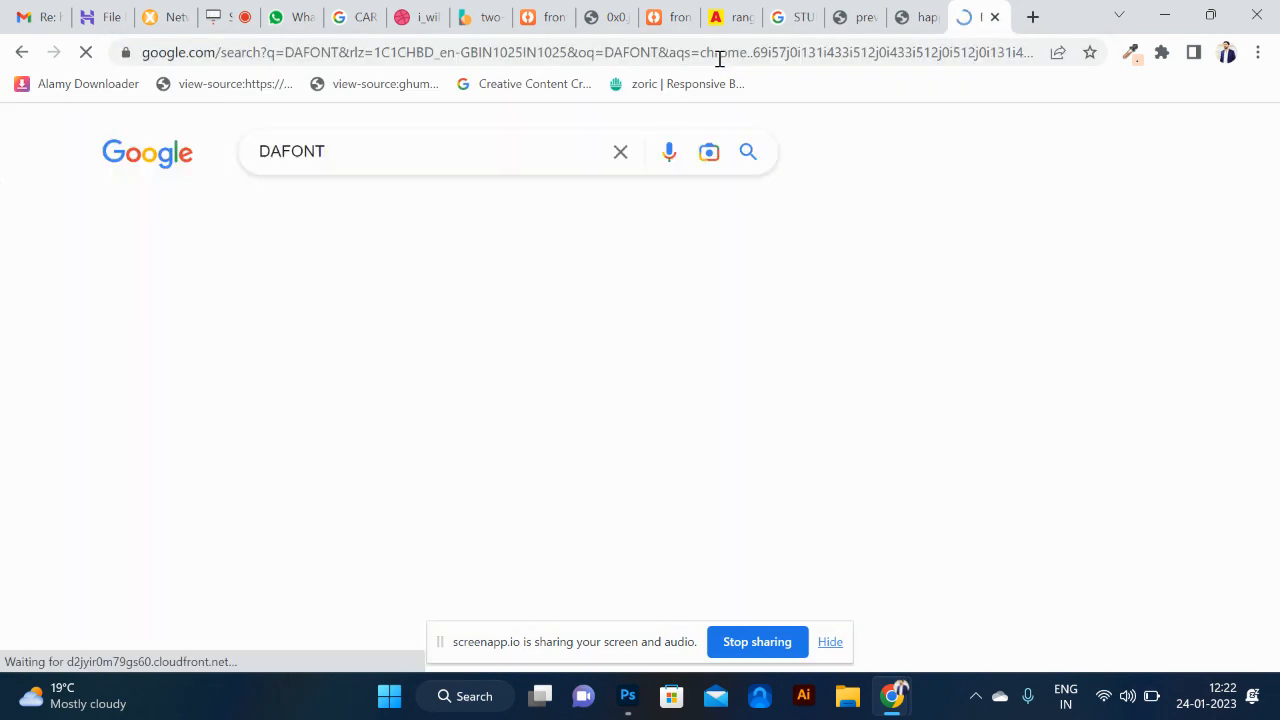
click(203, 333)
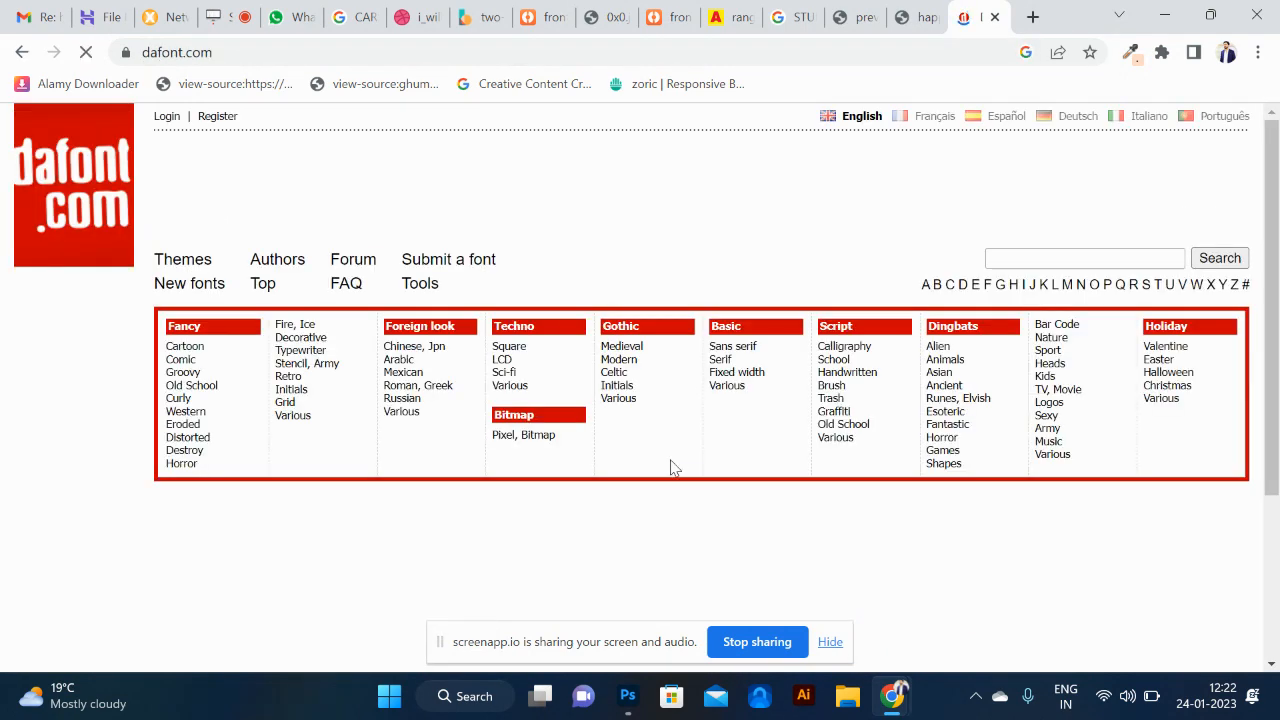
- Download the Farrah font from DaFont and show farrah.zip in the Downloads folder
scroll(671, 466, down, 6)
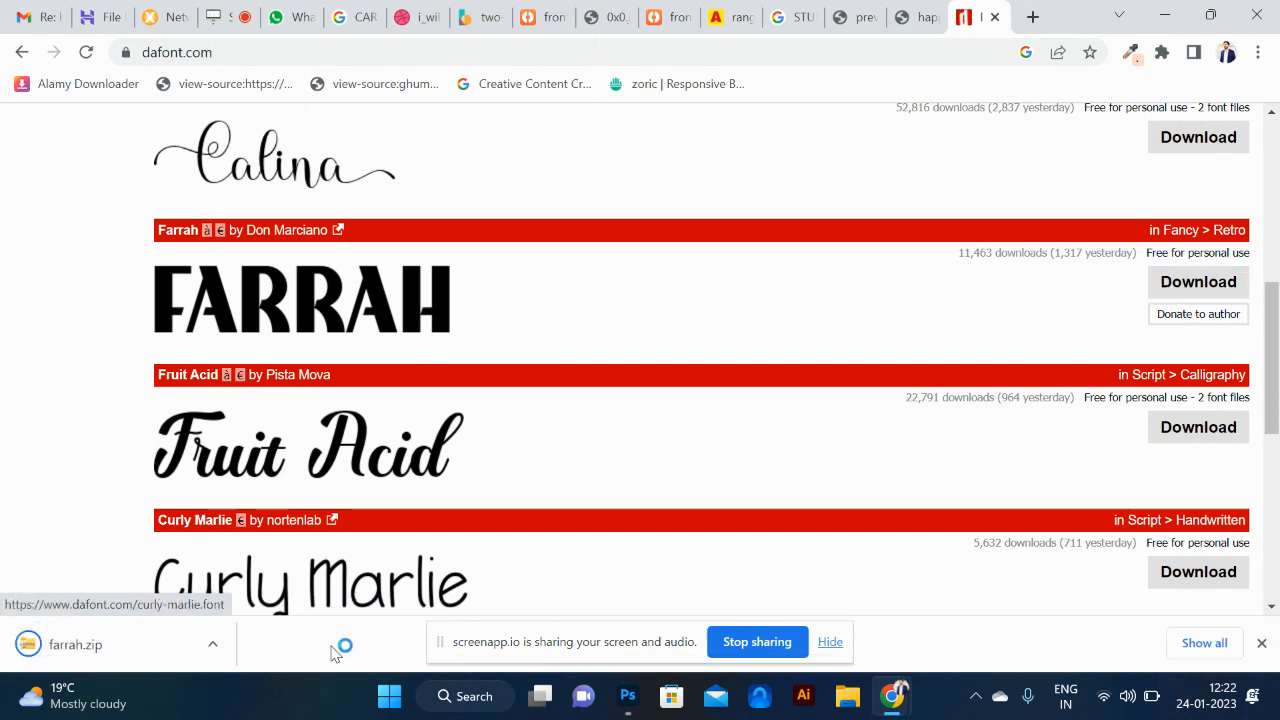
click(214, 646)
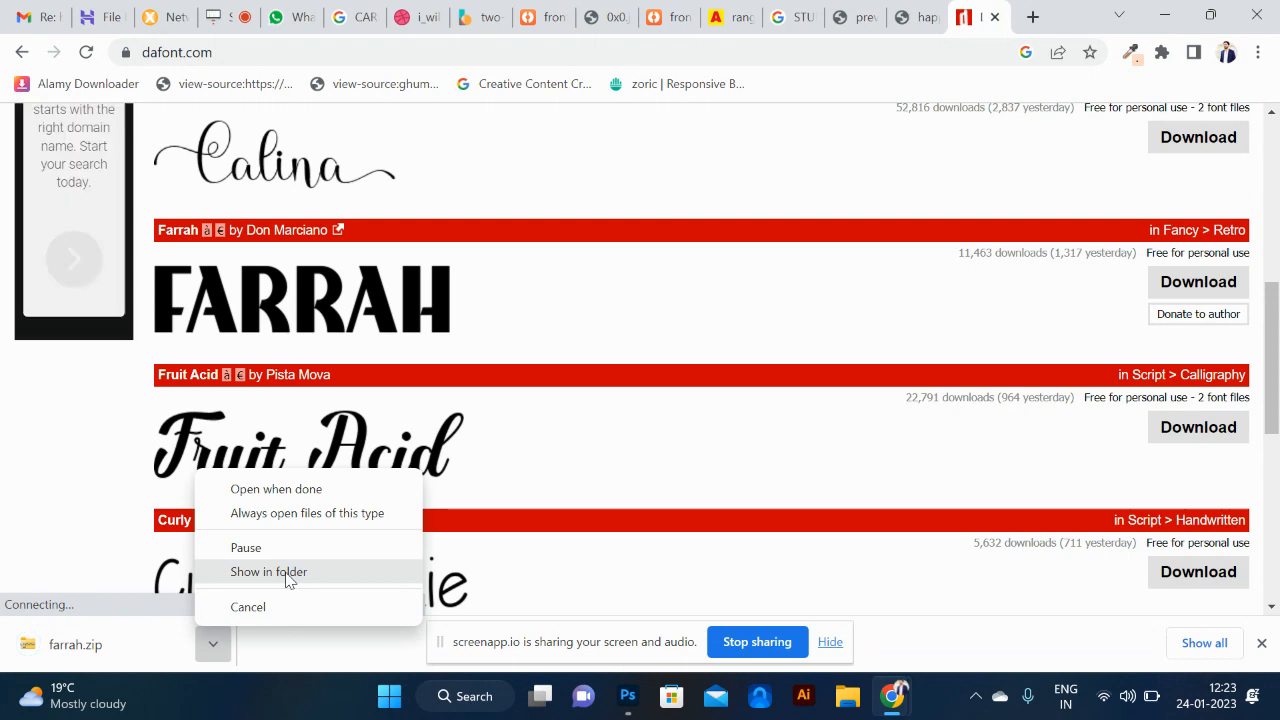
click(286, 574)
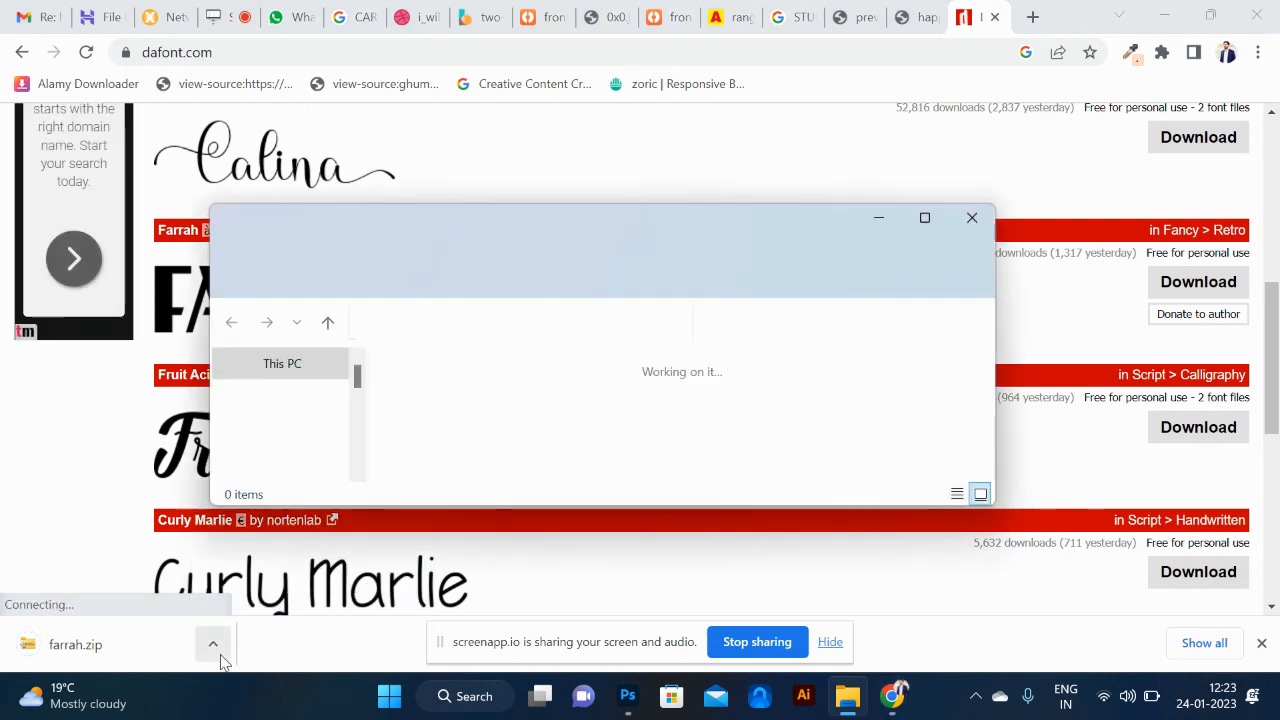
click(924, 217)
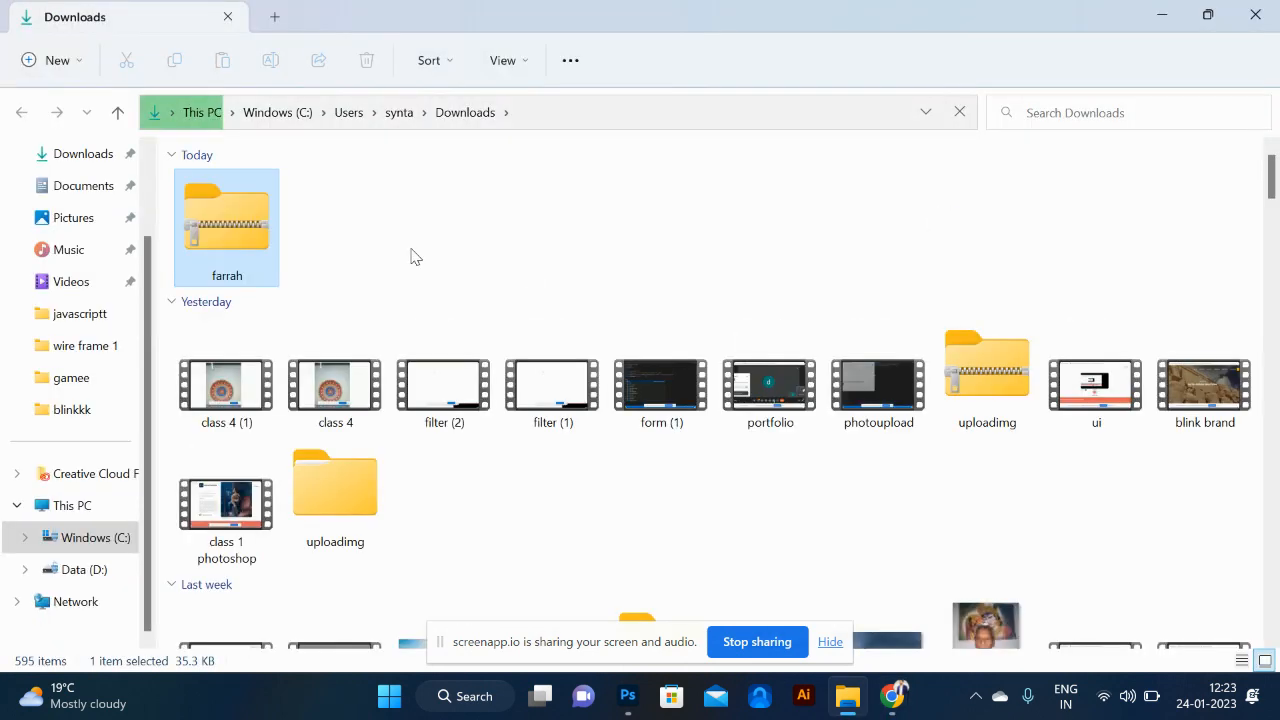
- Extract the farrah archive and install the Farrah-Bold OpenType font
right_click(247, 238)
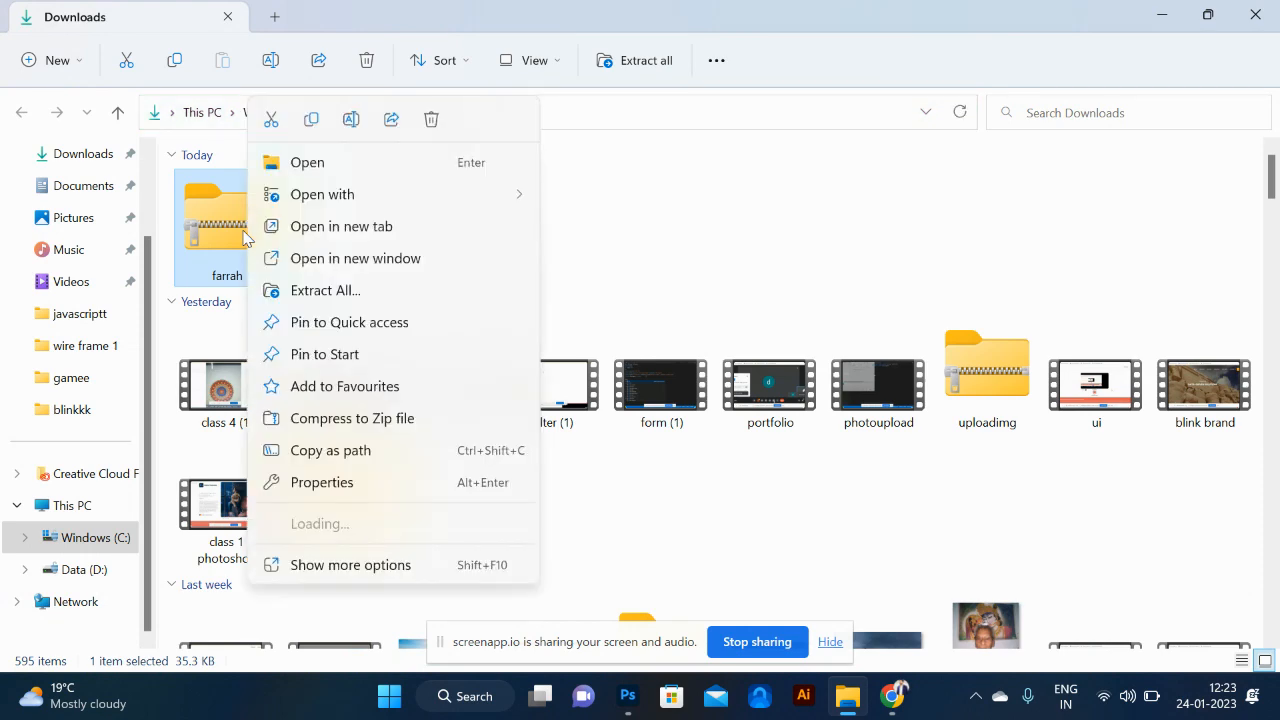
click(366, 291)
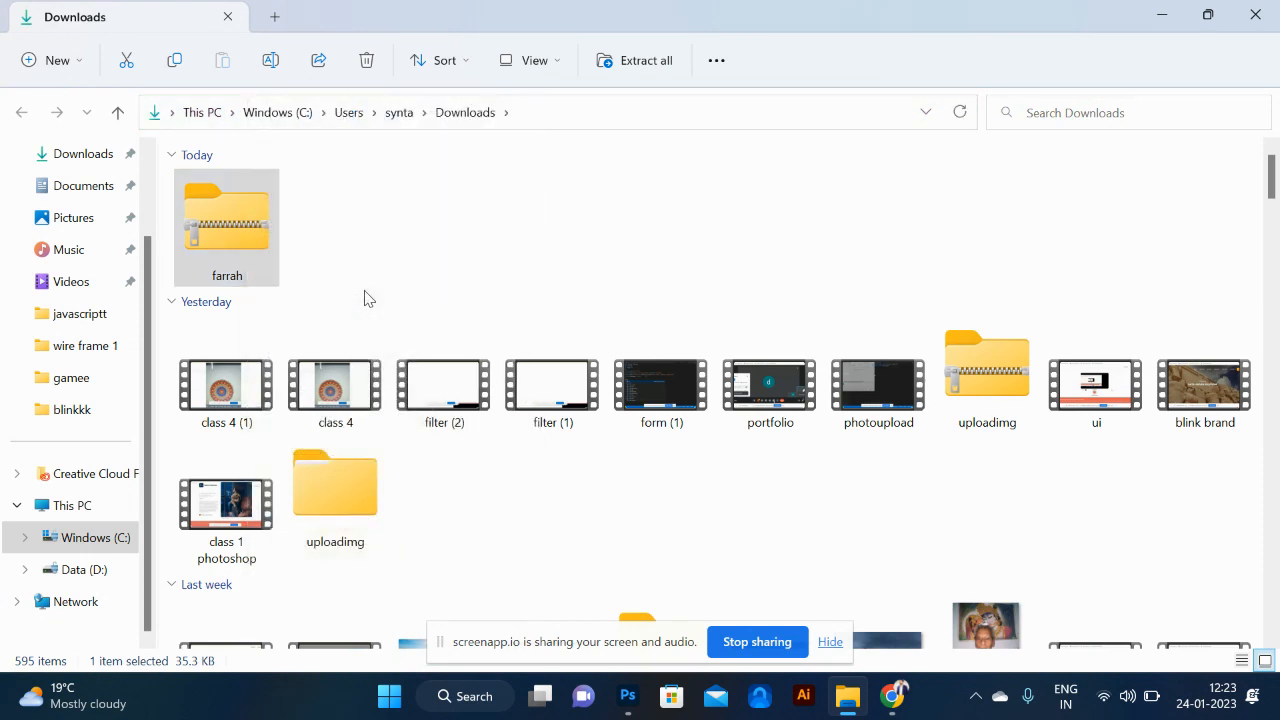
click(809, 555)
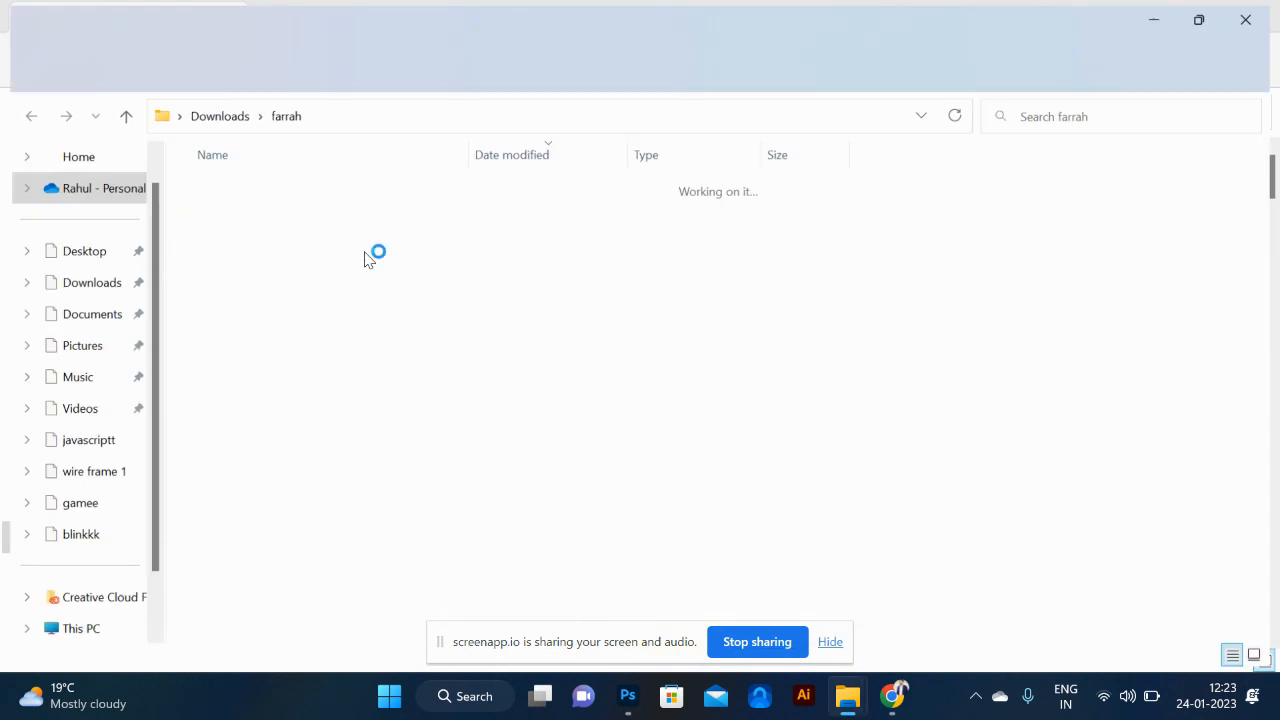
click(243, 211)
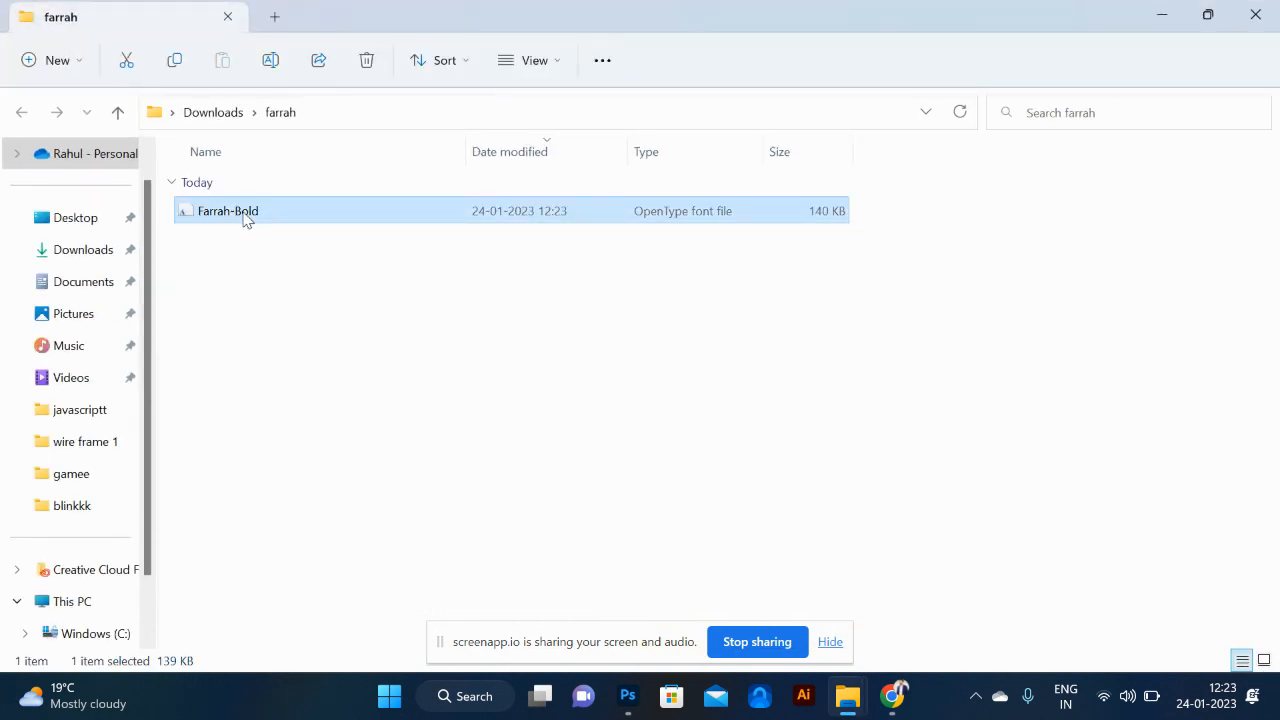
right_click(245, 218)
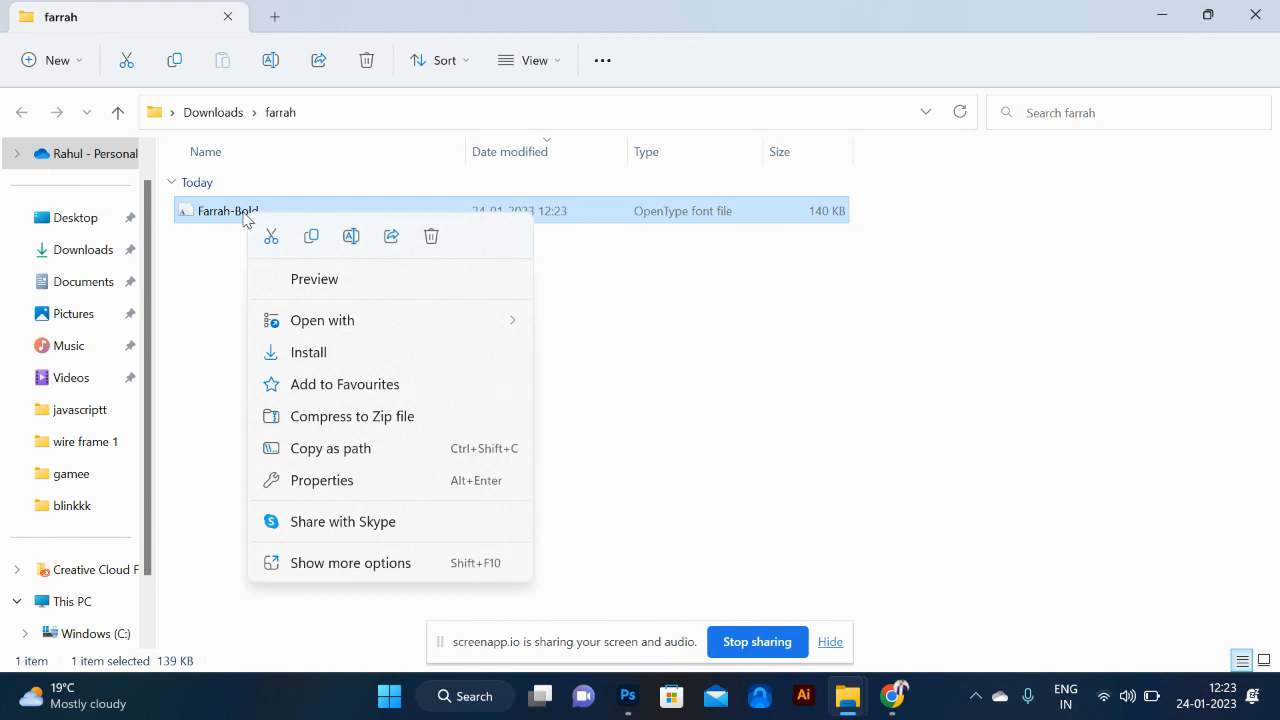
click(340, 360)
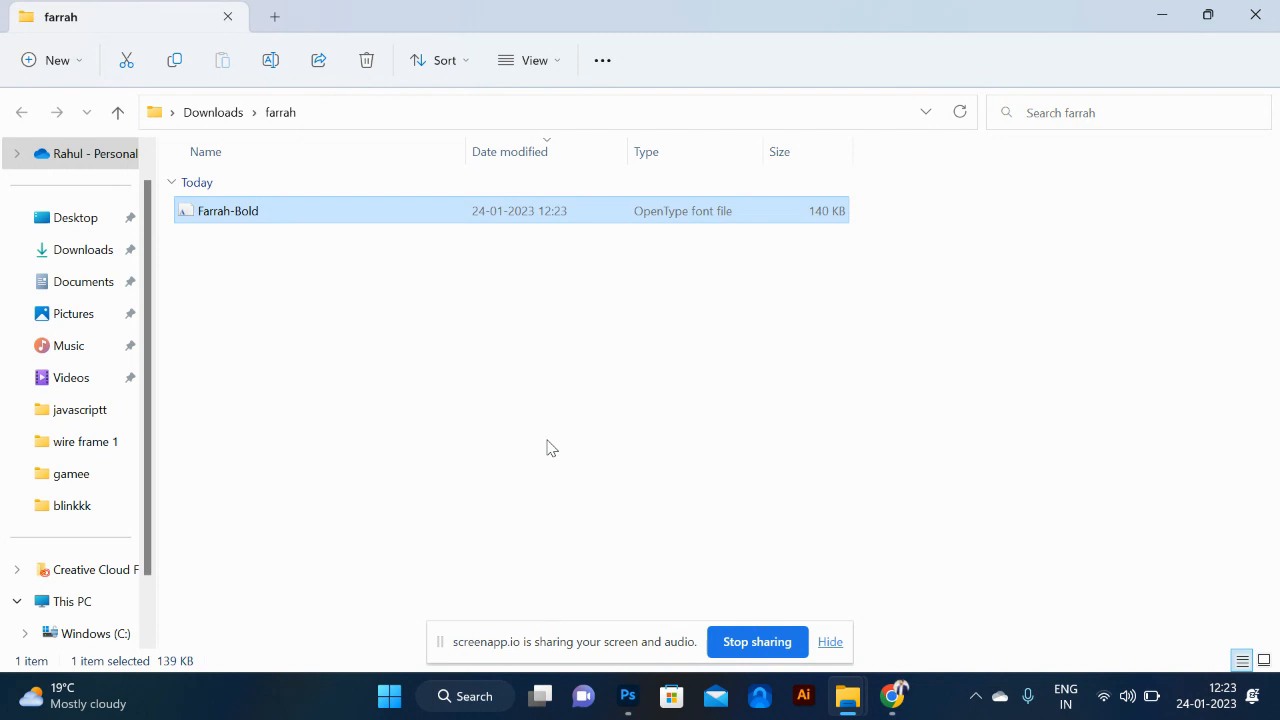
- Switch to Photoshop and add the text "STUDENT" in the empty upper-left area of the Untitled-4 canvas
key(alt+Tab)
key(alt+Tab)
key(Tab)
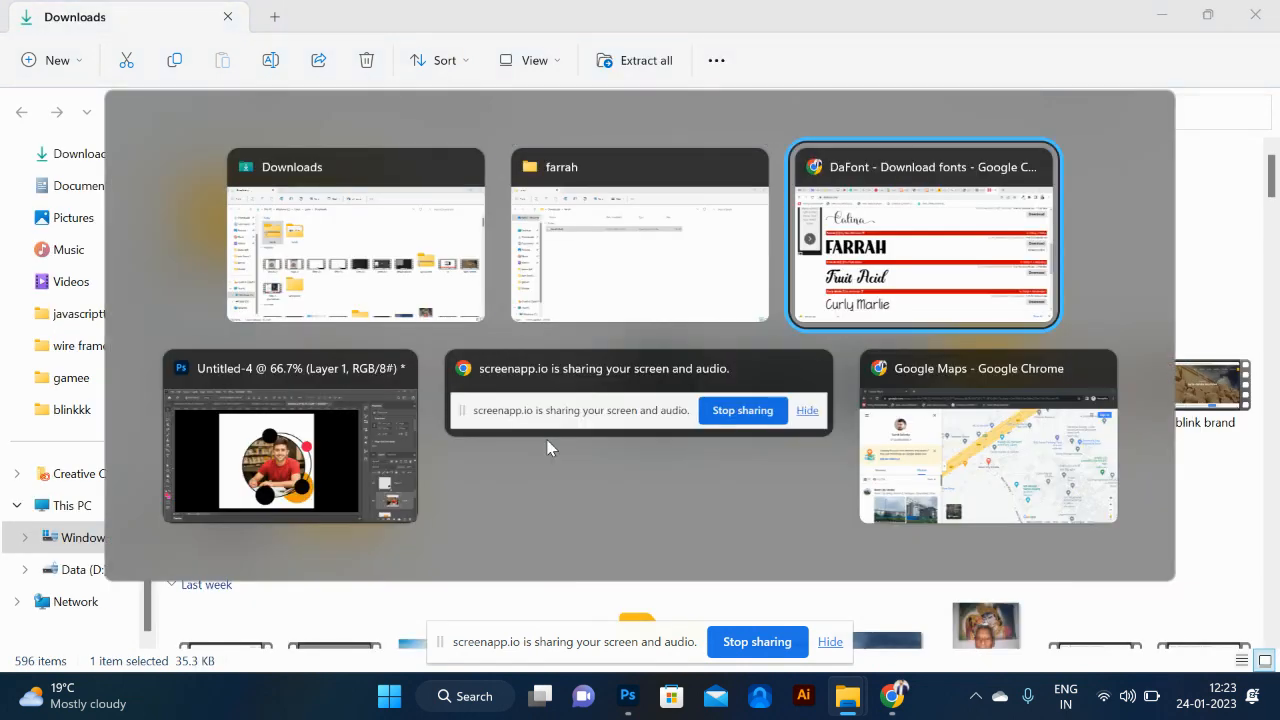
key(alt+Tab)
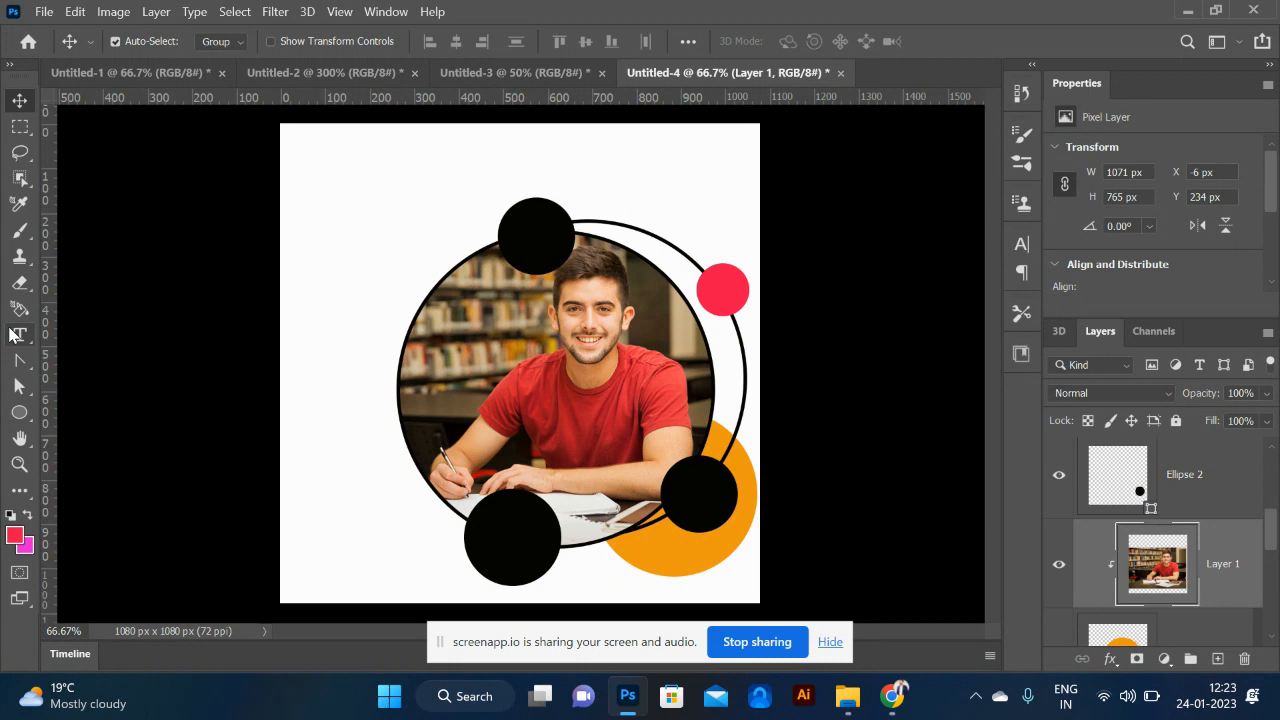
key(t)
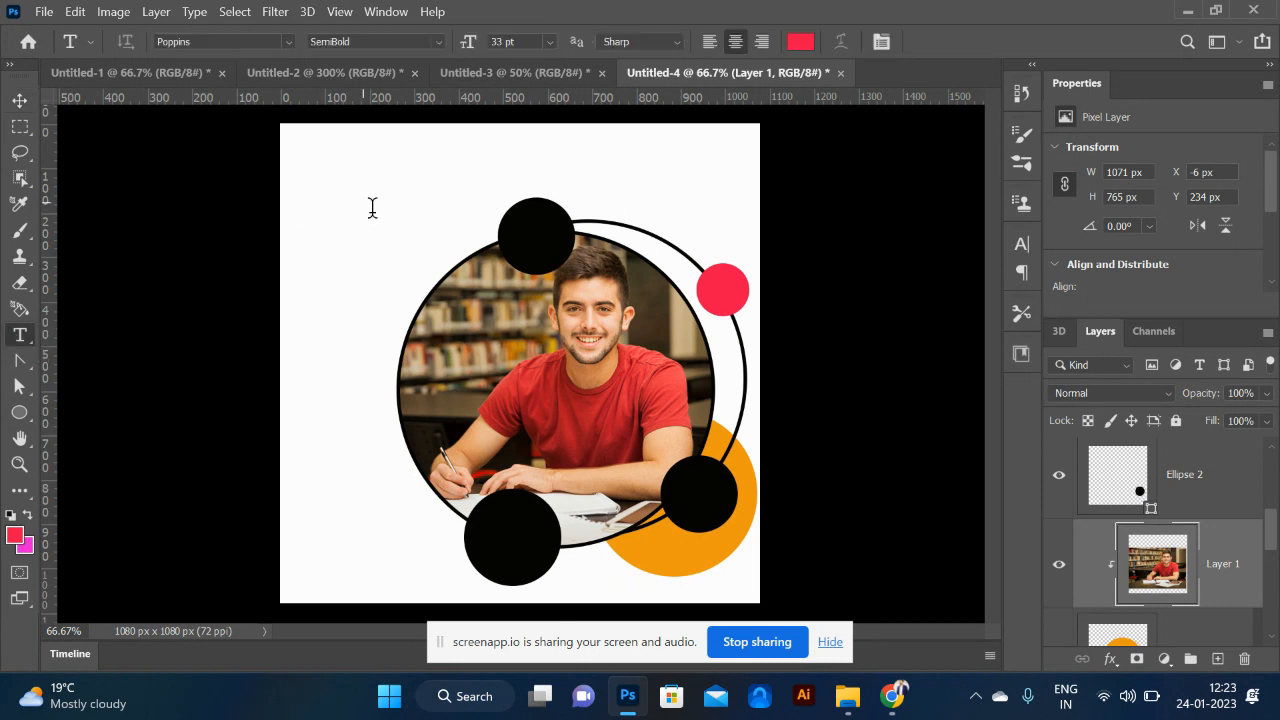
click(362, 201)
text(ST)
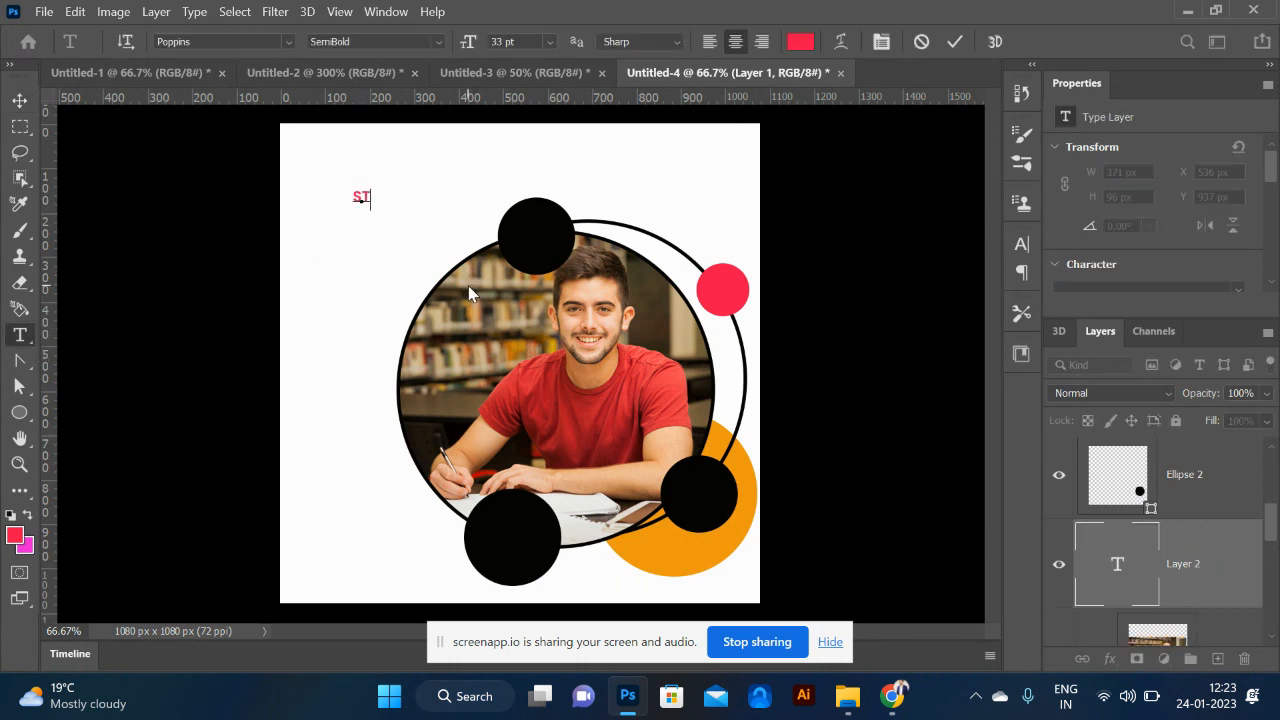
text(UDEN T)
- Set the font of the "STUDENT" text to Farrah Bold and commit the text
key(ctrl+a)
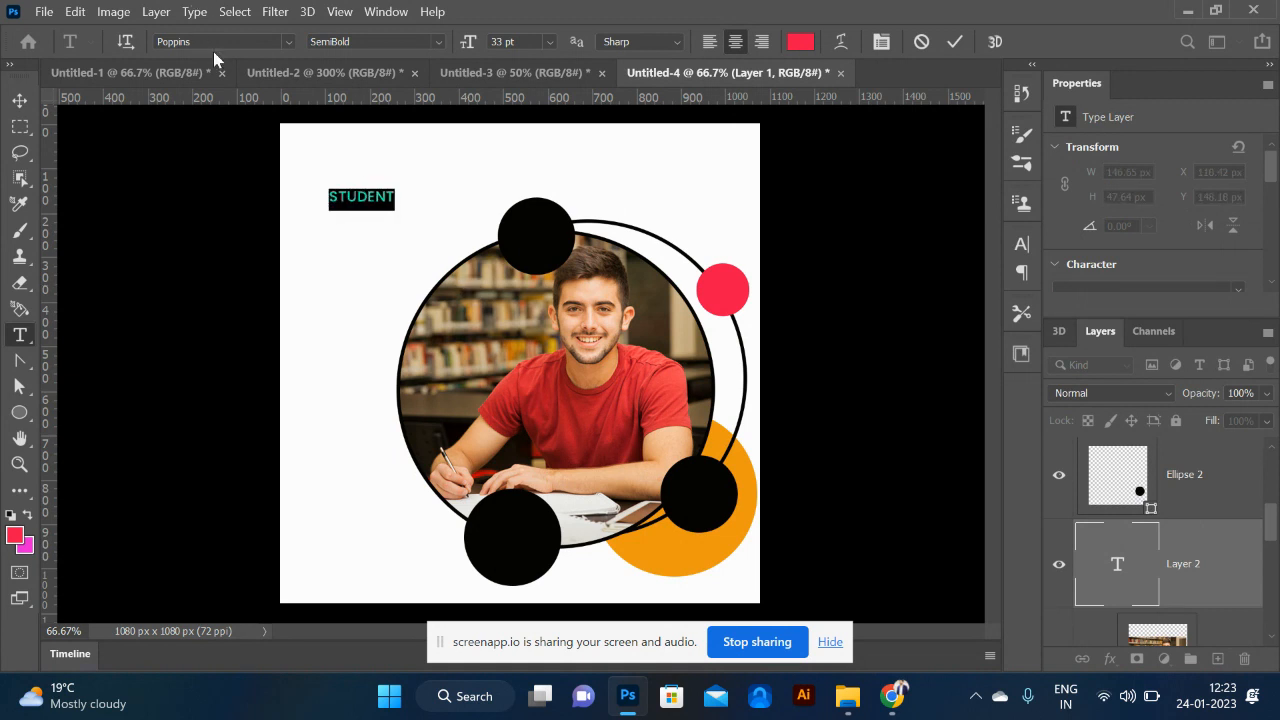
text(FAR)
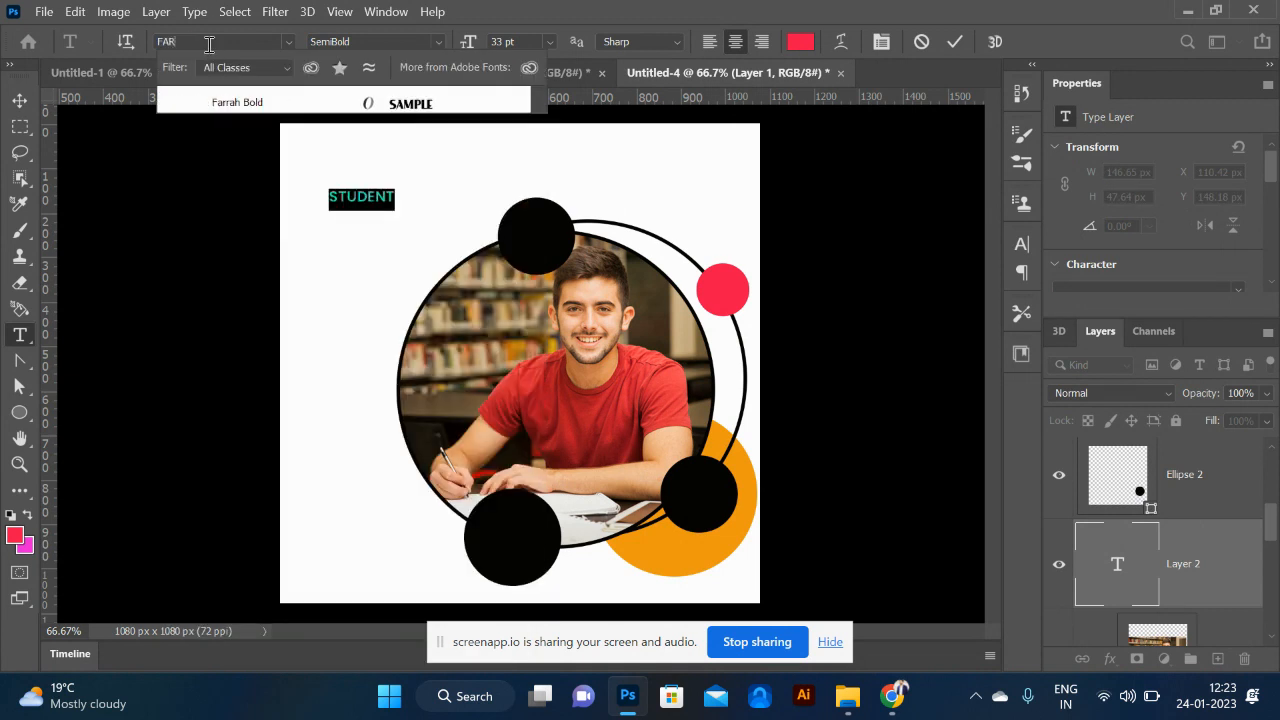
click(254, 102)
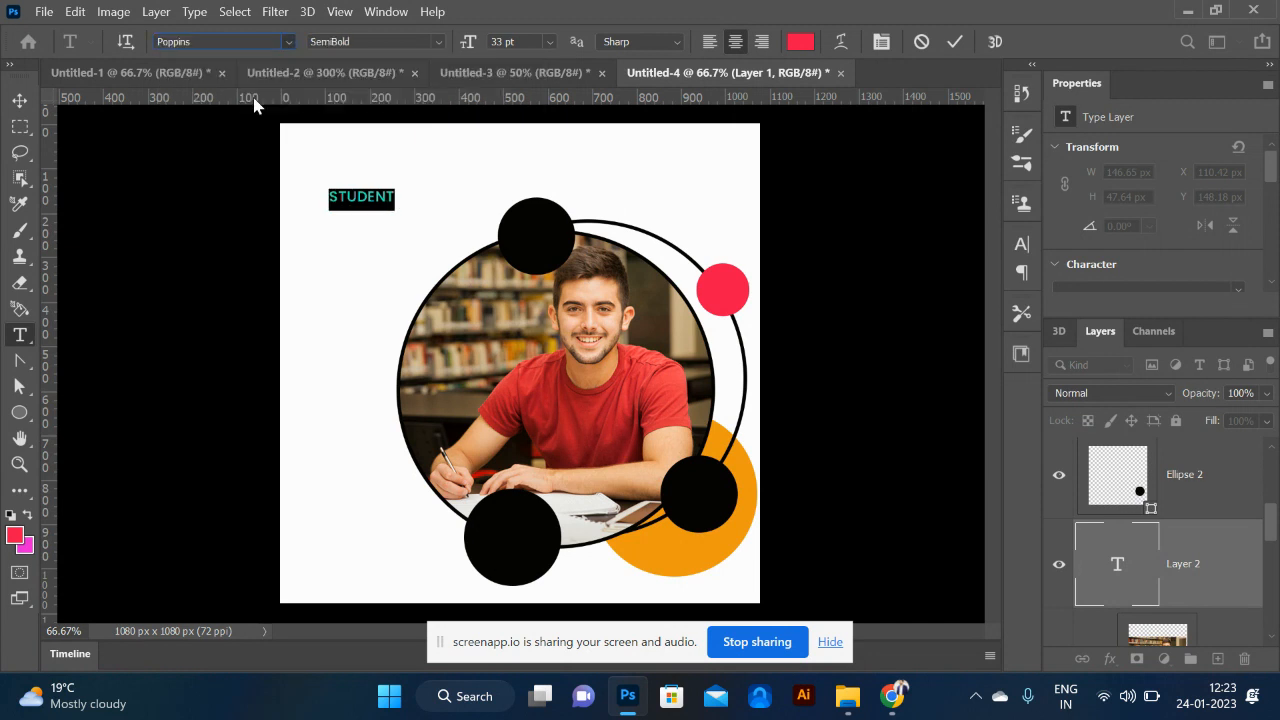
click(19, 100)
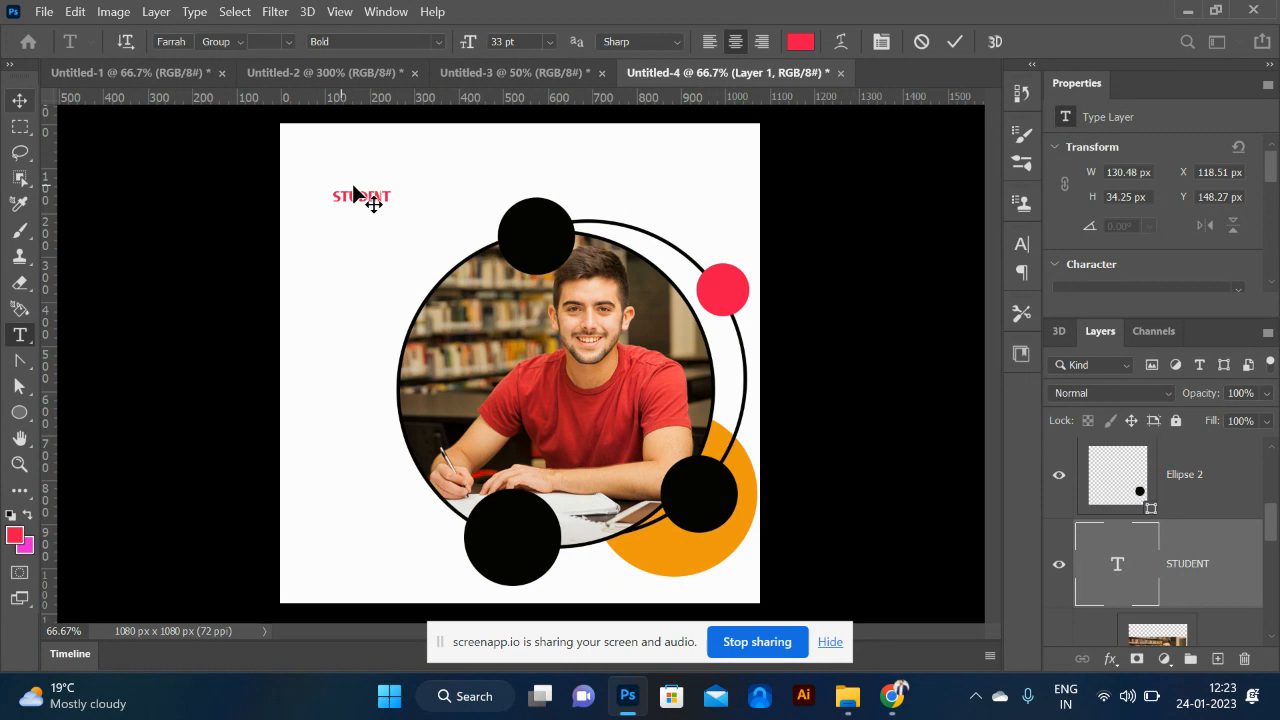
- Enlarge the "STUDENT" text to about 385 px wide and move it beside the lower-left black circle
key(ctrl+t)
drag(393, 206, 455, 222)
key(Return)
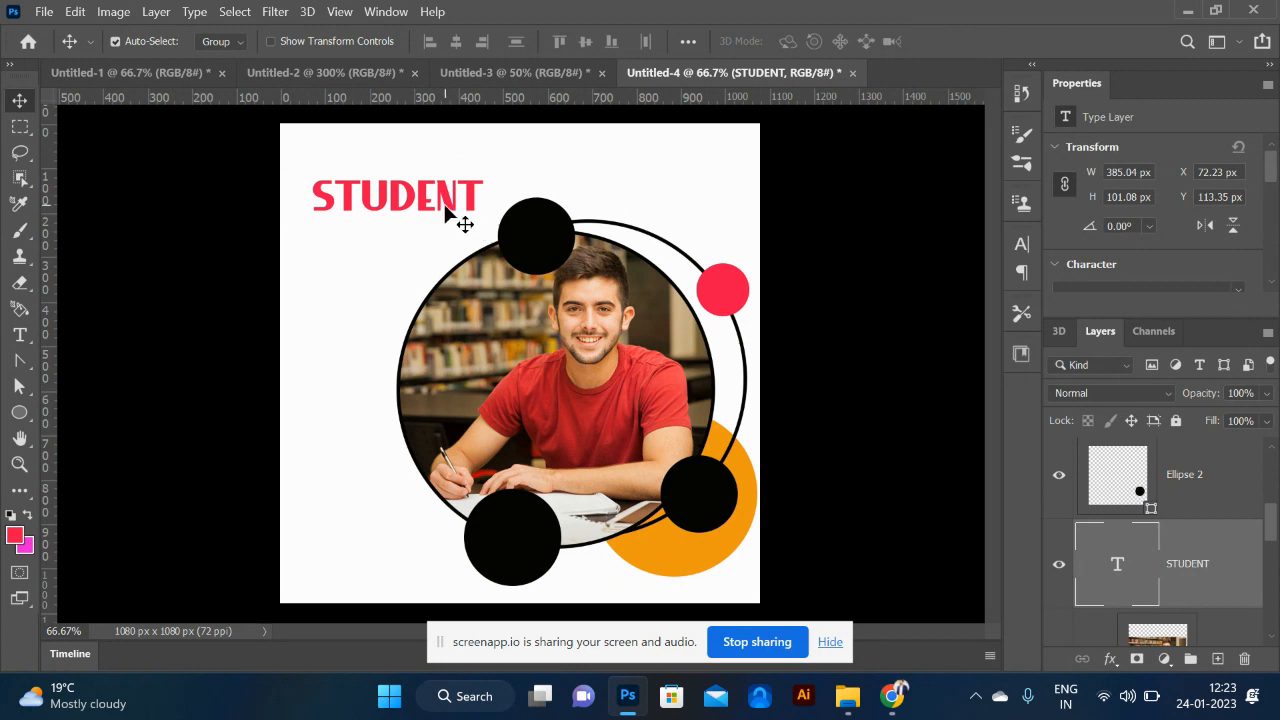
drag(445, 212, 418, 541)
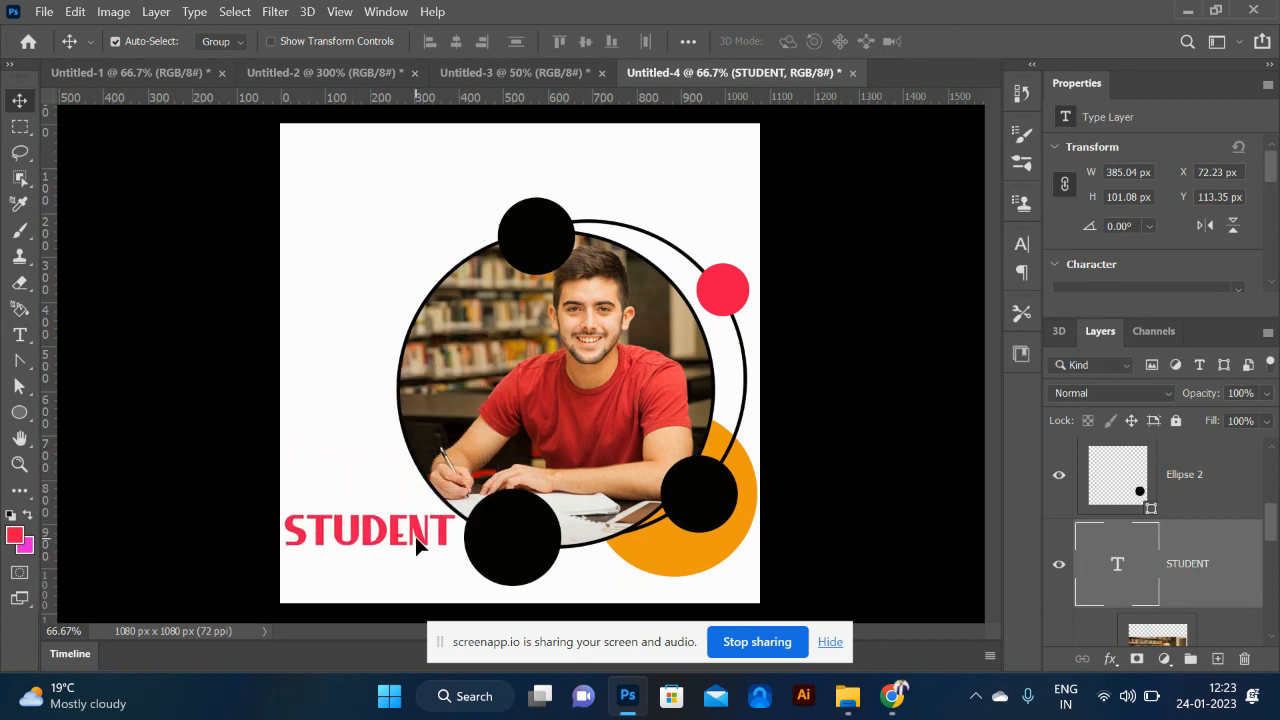
- View the hexagon car collage in the Untitled-3 document
click(552, 72)
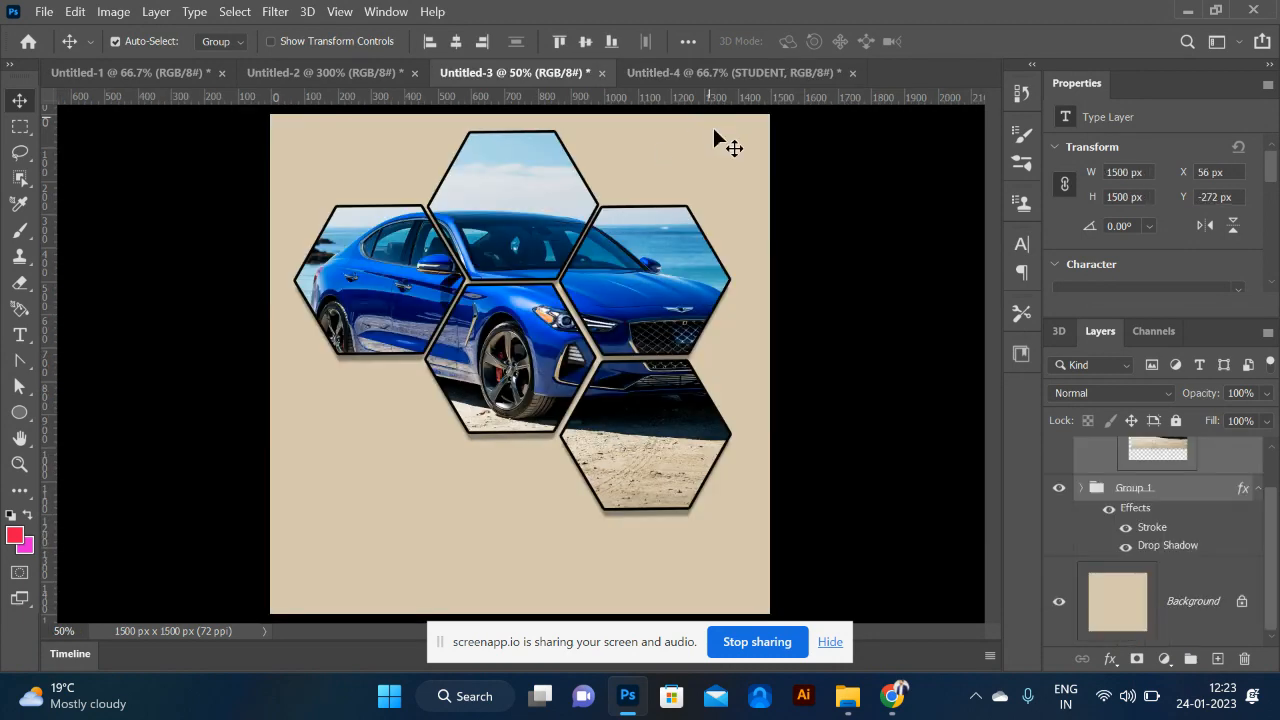
drag(649, 325, 606, 318)
- Switch to the STUDENT image results in Chrome and search Google Images for "social media post"
key(alt+Tab)
key(alt+Tab)
key(alt+Tab)
key(alt+Tab)
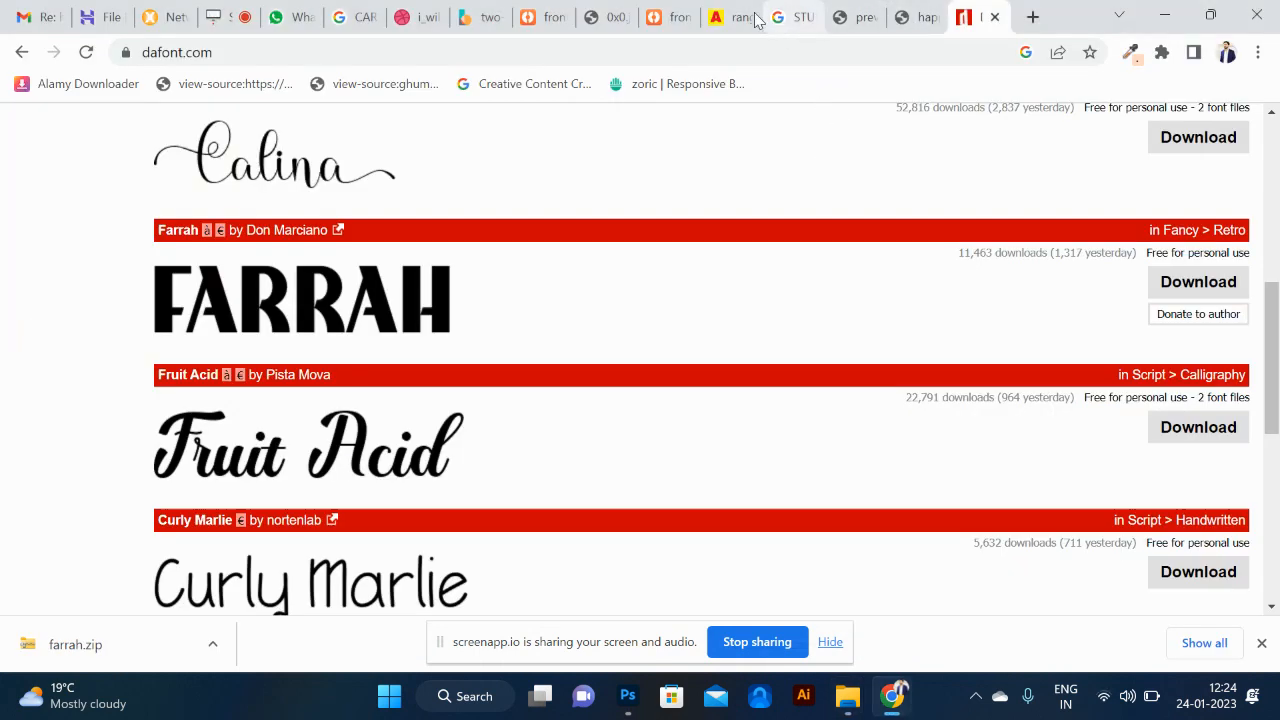
click(780, 20)
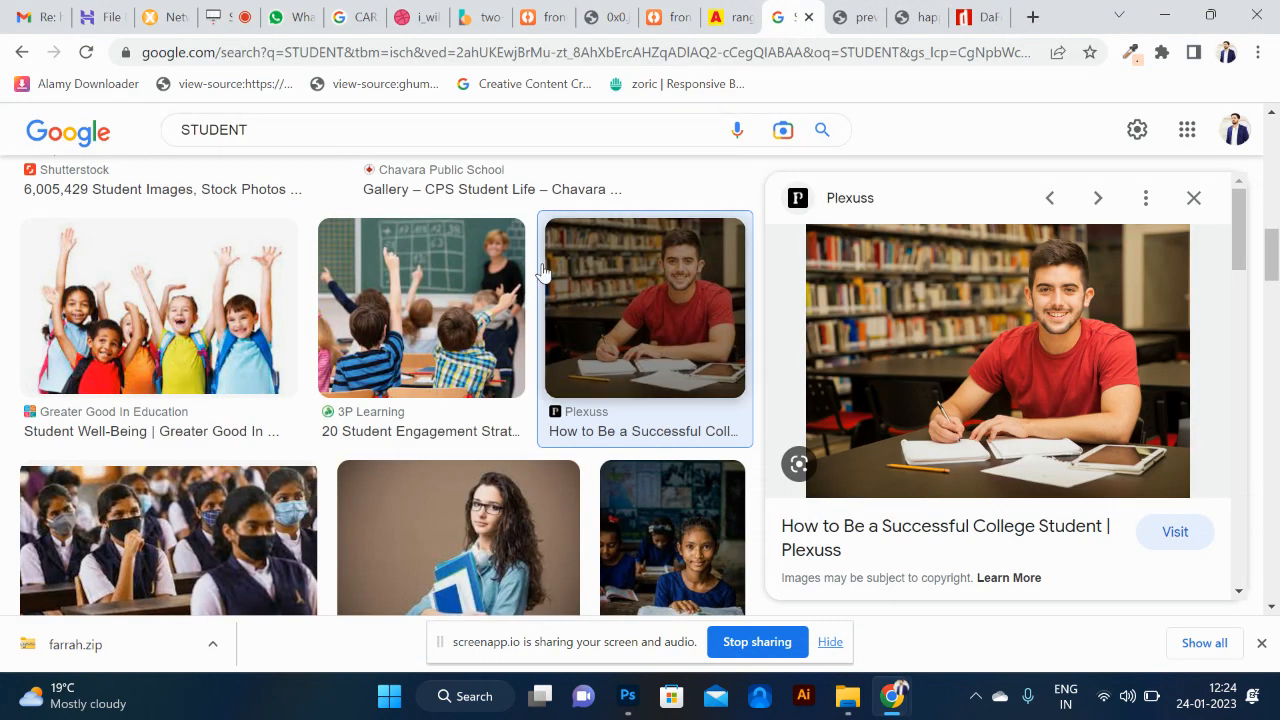
click(508, 132)
text(SOCIA)
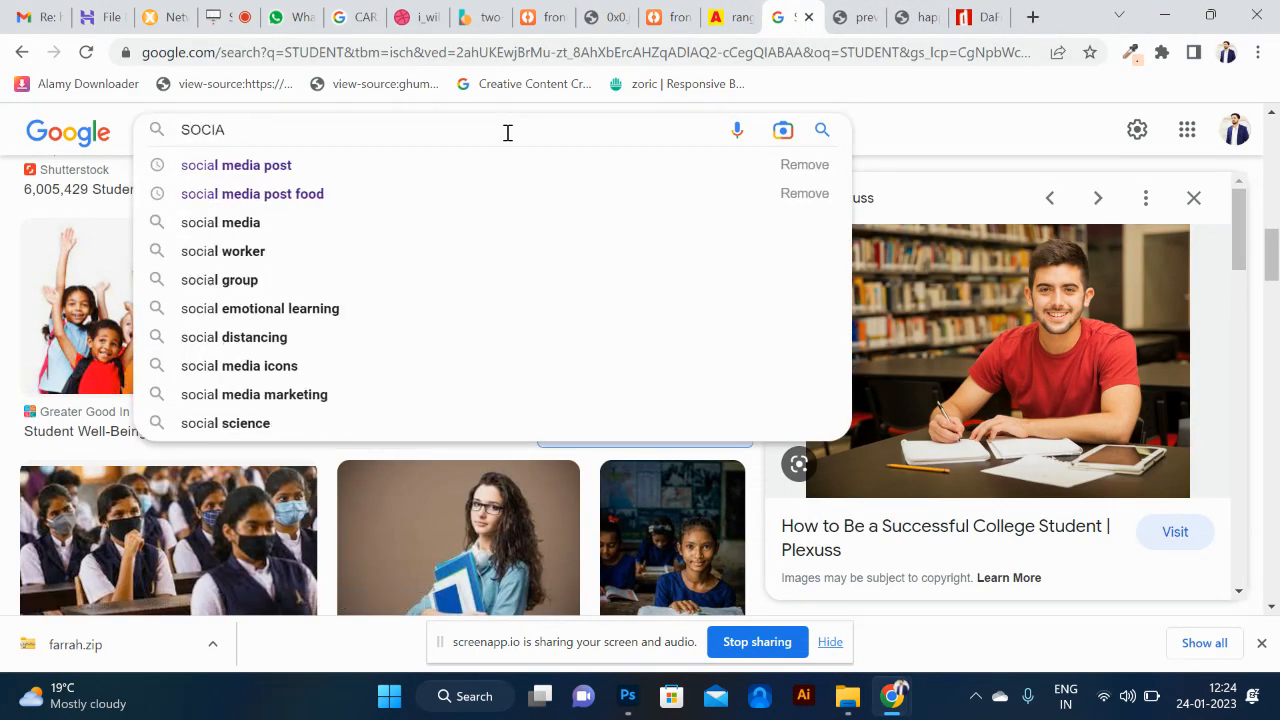
key(Down)
key(Return)
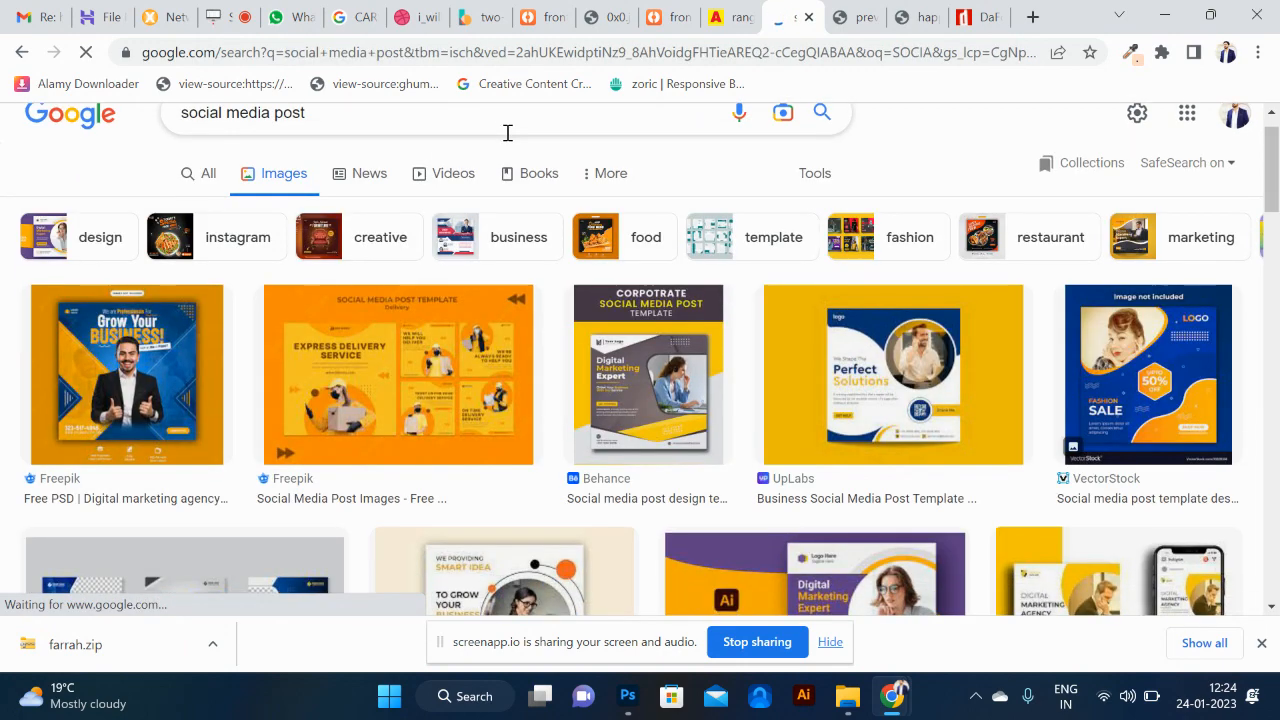
- Examine the social media post results, previewing the purple Digital Marketing Expert, Vecteezy agency set, orange Business and Freepik Best Agency designs
scroll(508, 132, down, 2)
scroll(508, 132, down, 2)
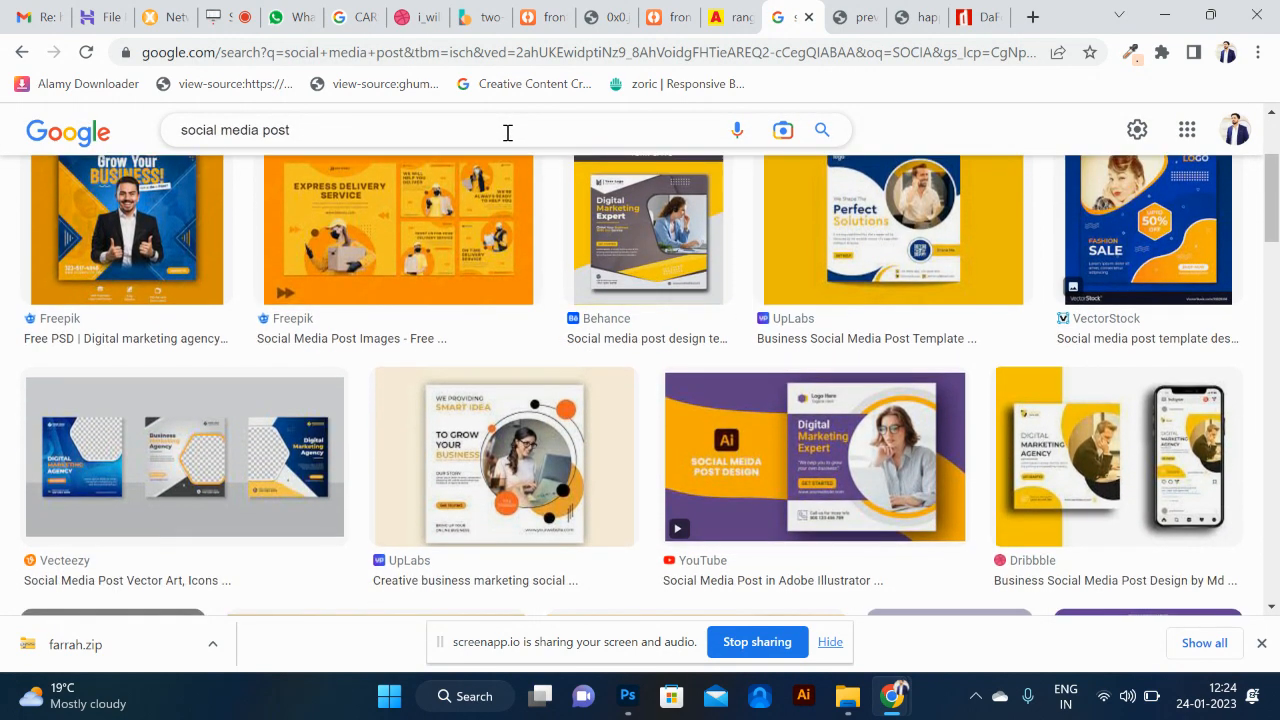
scroll(507, 132, down, 2)
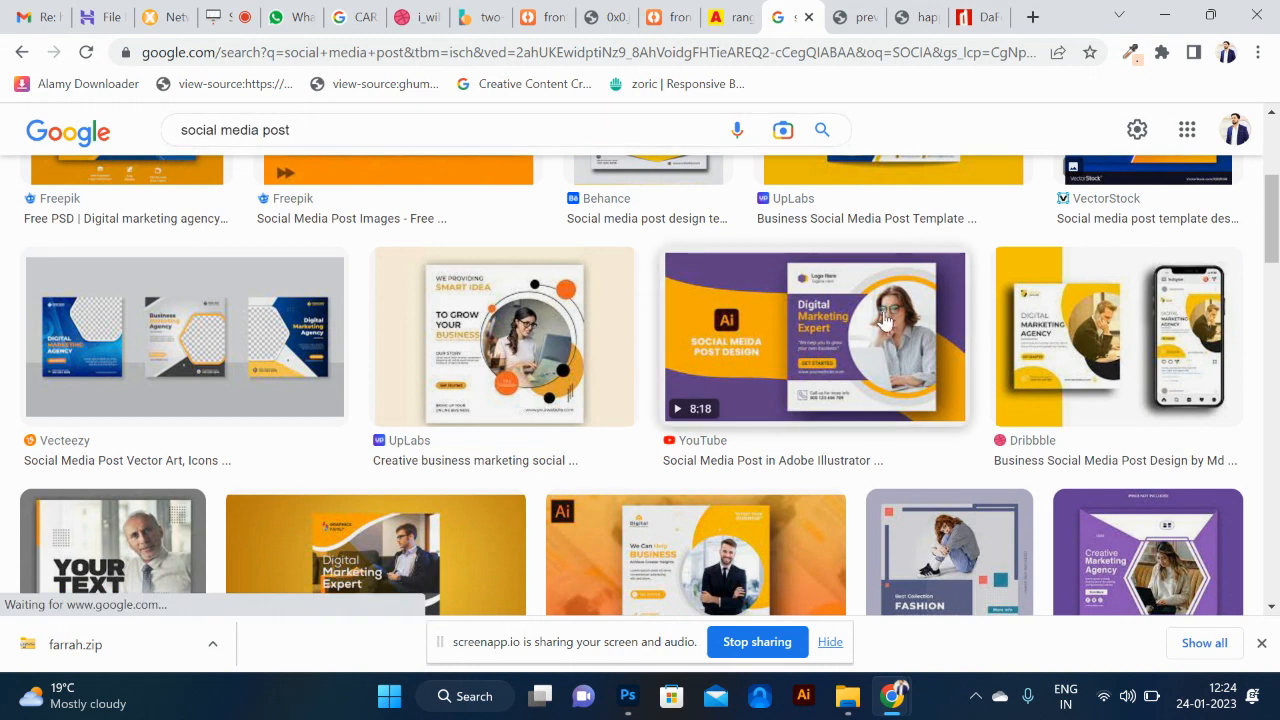
click(858, 350)
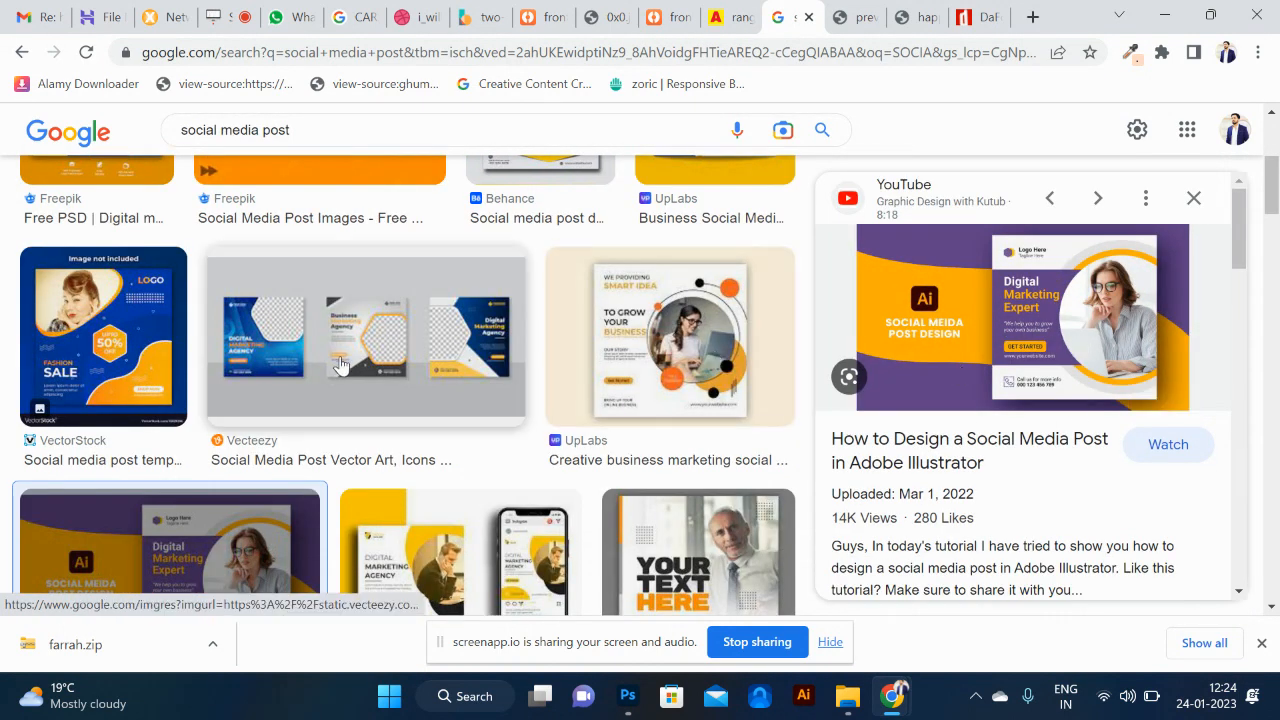
click(384, 356)
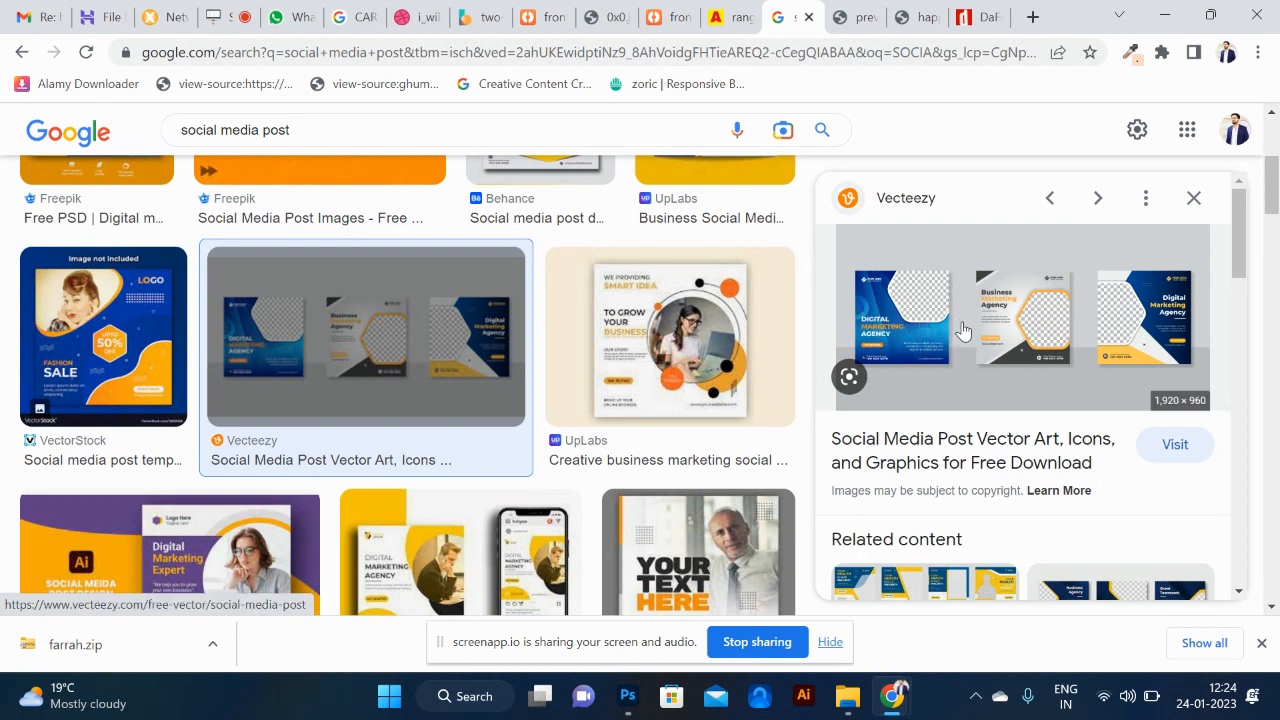
scroll(594, 343, down, 5)
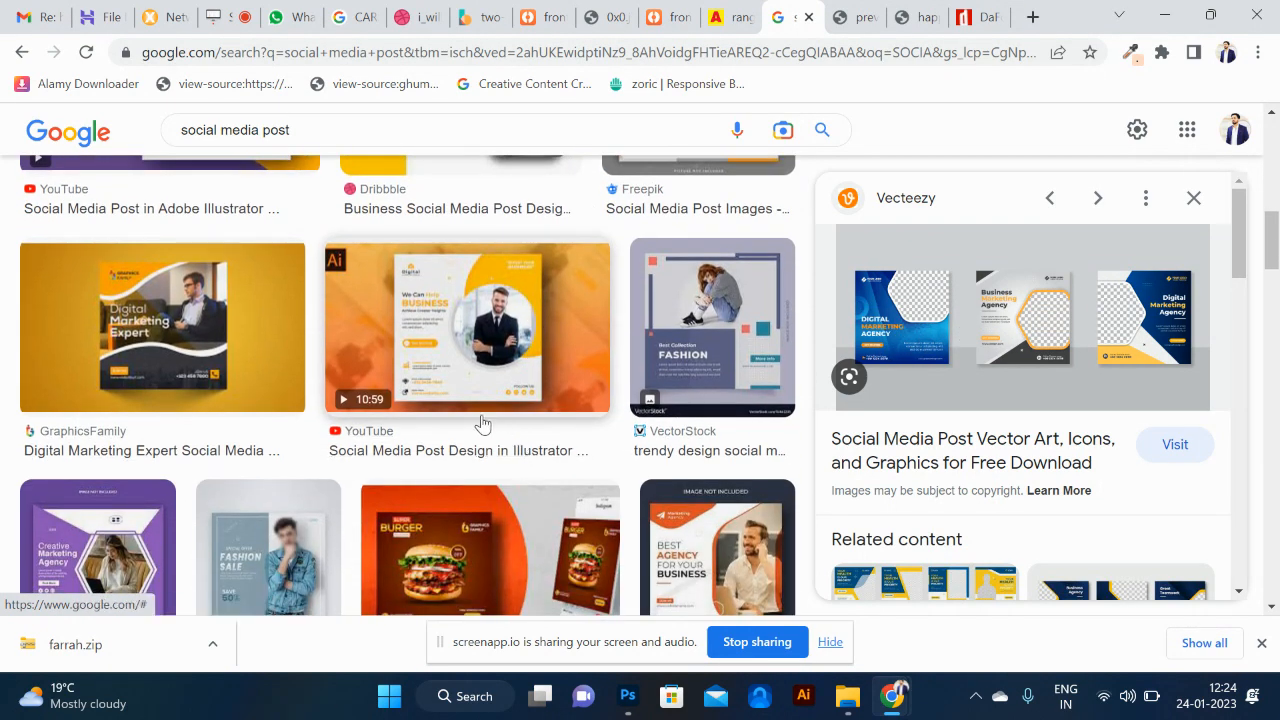
click(481, 424)
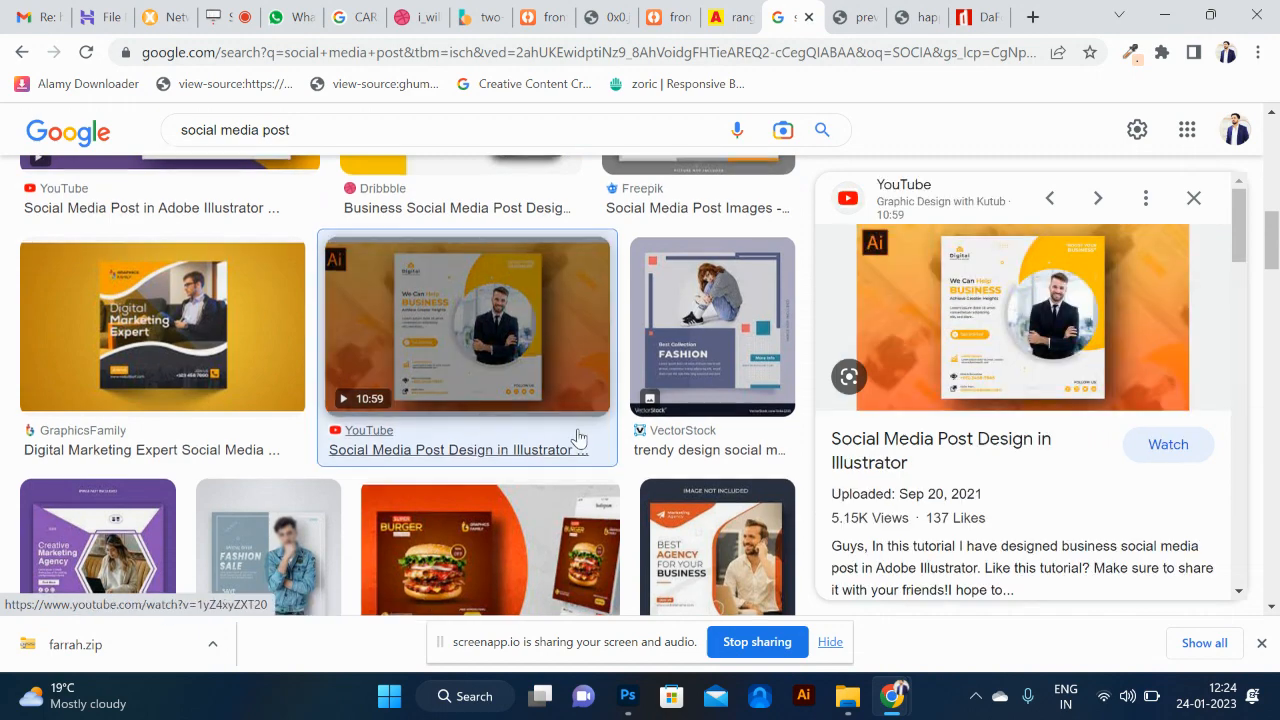
scroll(576, 438, down, 3)
scroll(580, 432, down, 1)
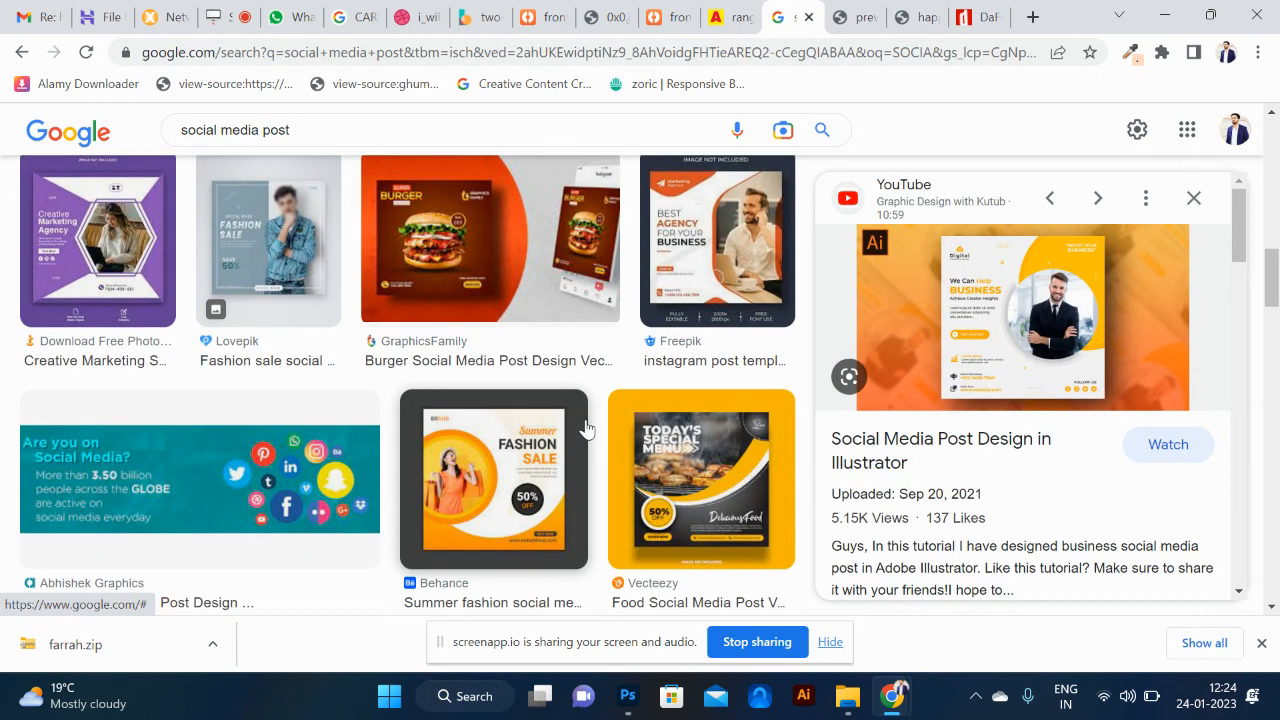
click(715, 262)
scroll(714, 408, down, 7)
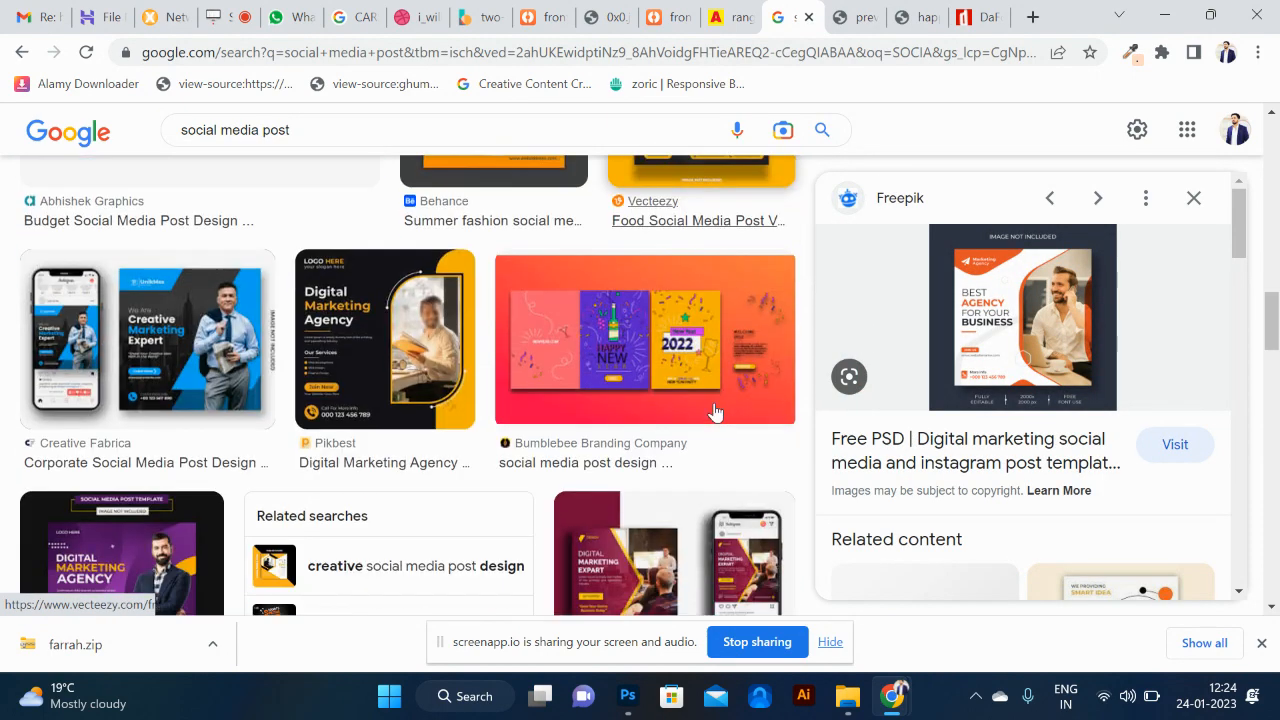
scroll(714, 408, down, 3)
scroll(715, 412, down, 1)
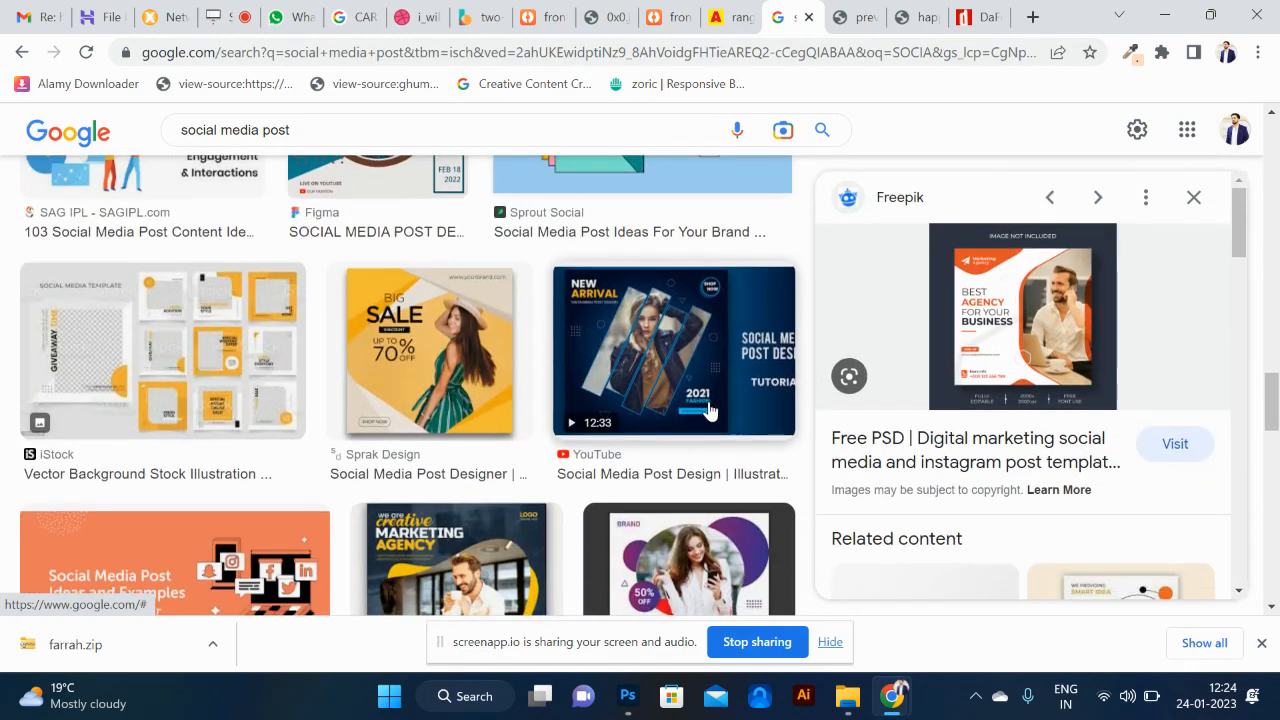
- Review more social media post examples and preview the maroon Dribbble business design with the phone mockup
scroll(507, 448, up, 5)
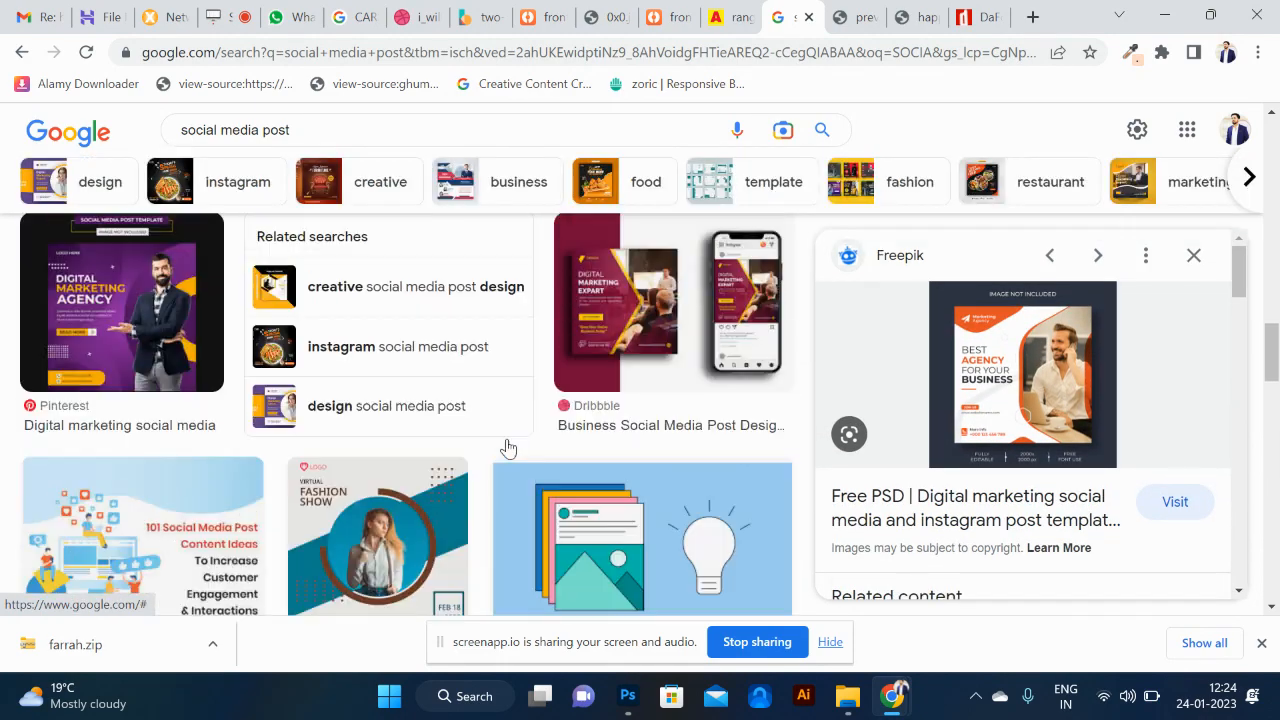
scroll(507, 448, up, 5)
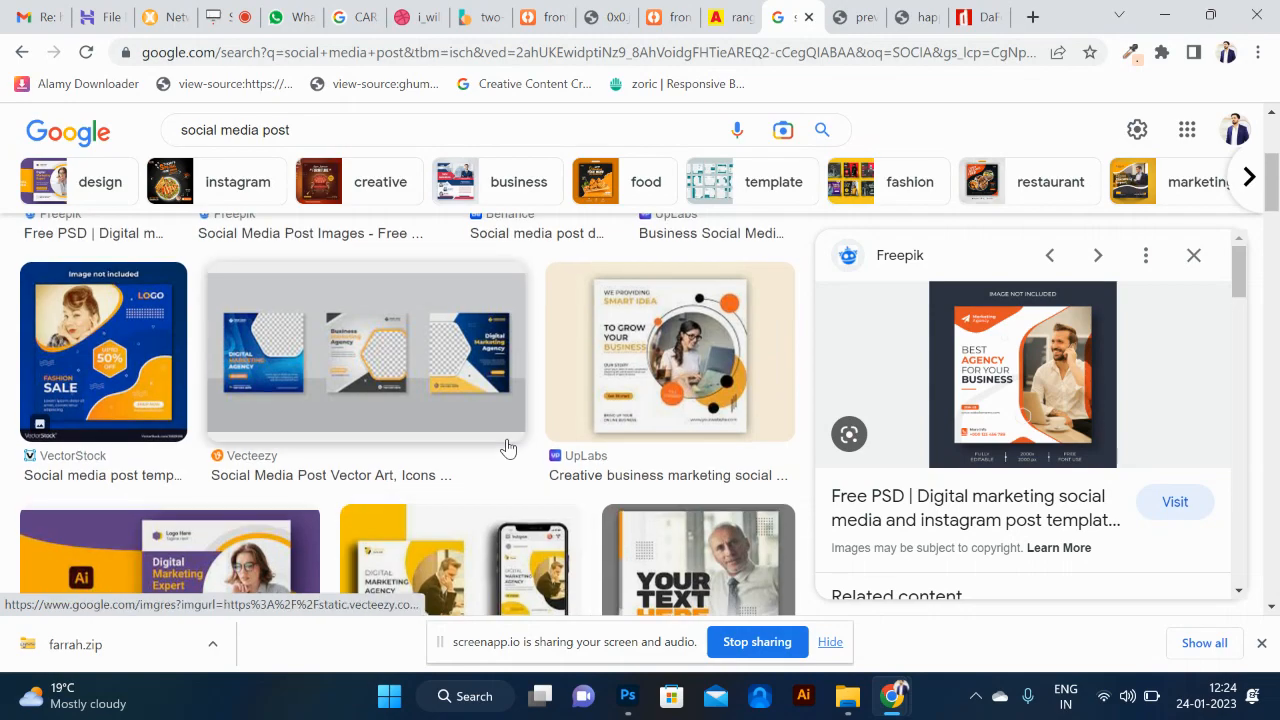
scroll(507, 448, up, 2)
scroll(507, 448, down, 10)
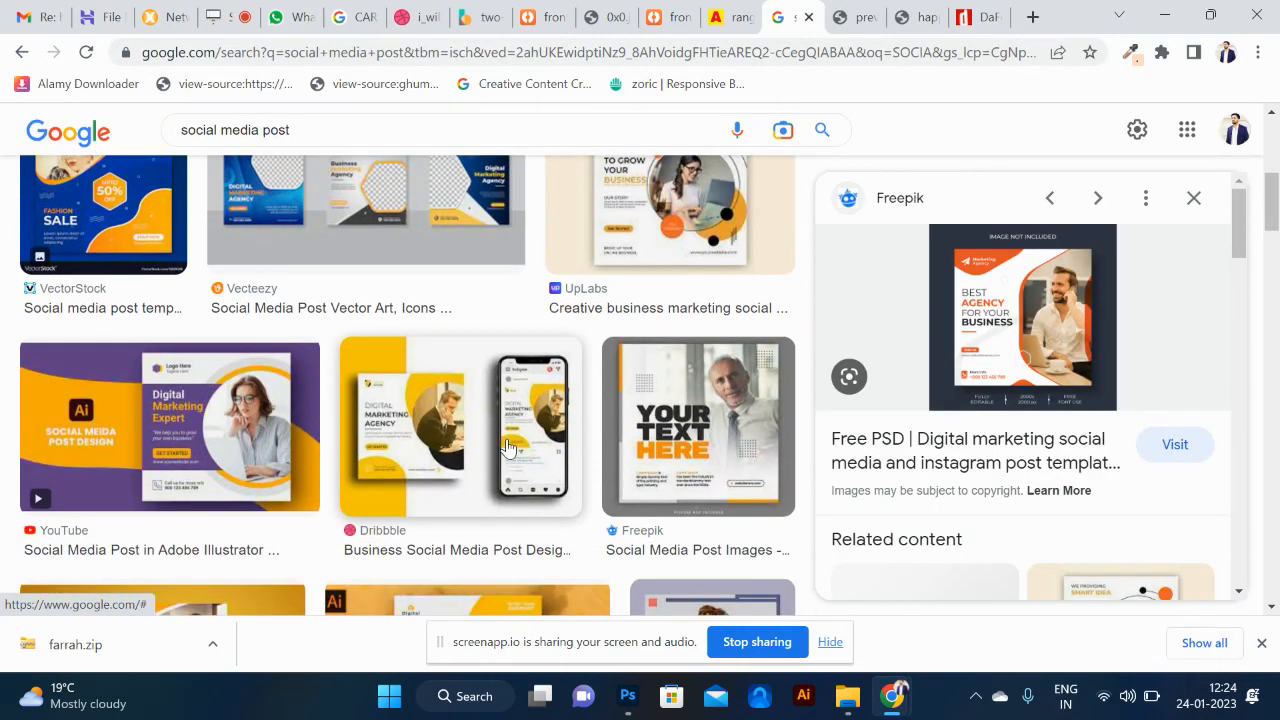
scroll(507, 448, down, 1)
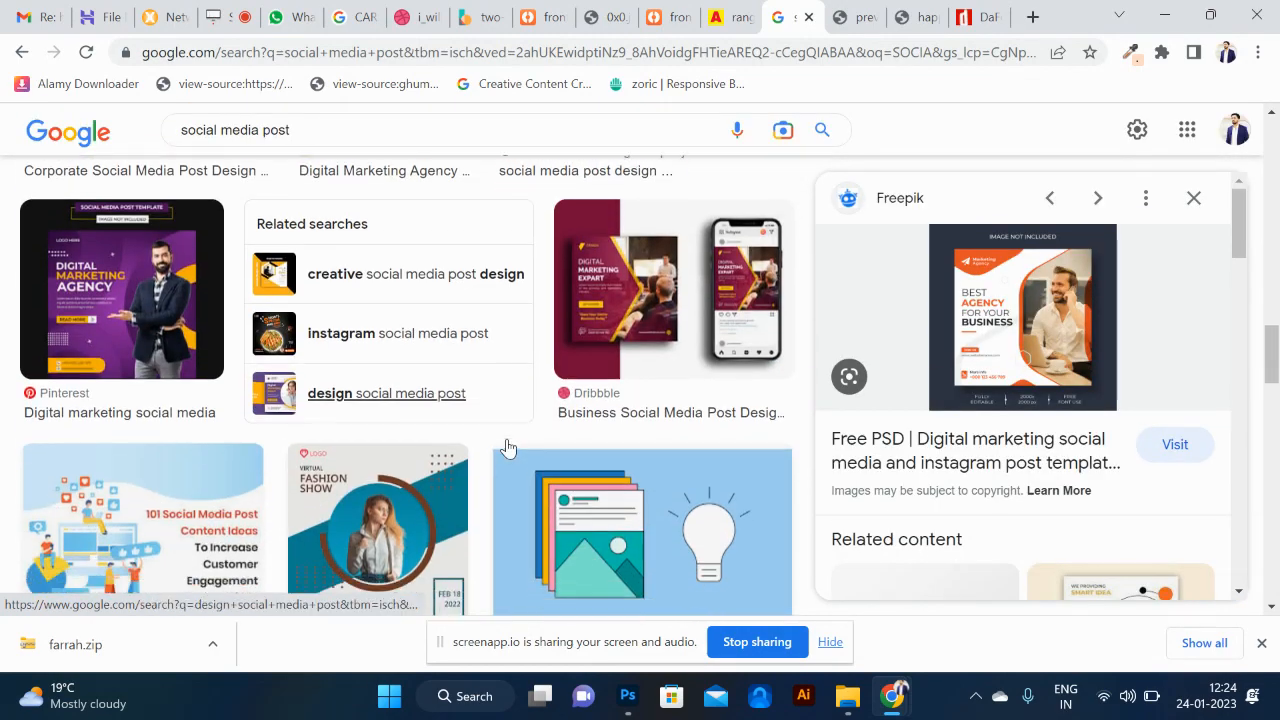
click(628, 315)
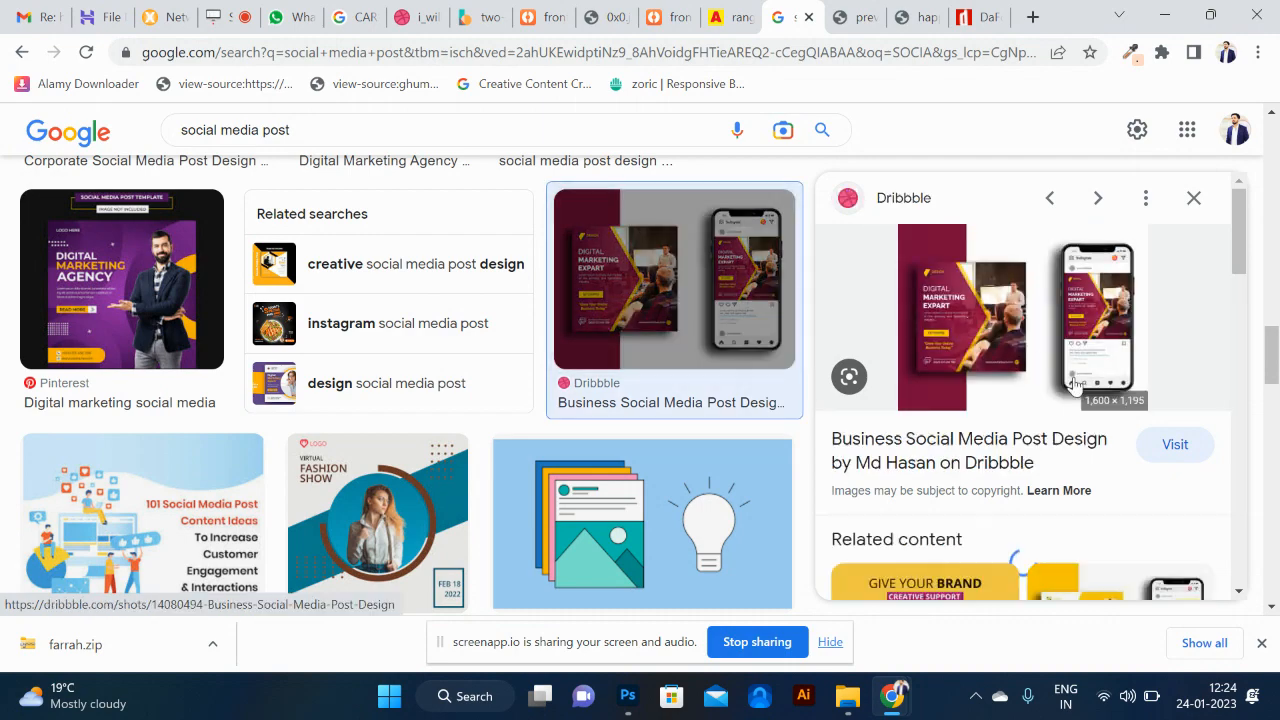
scroll(686, 400, down, 7)
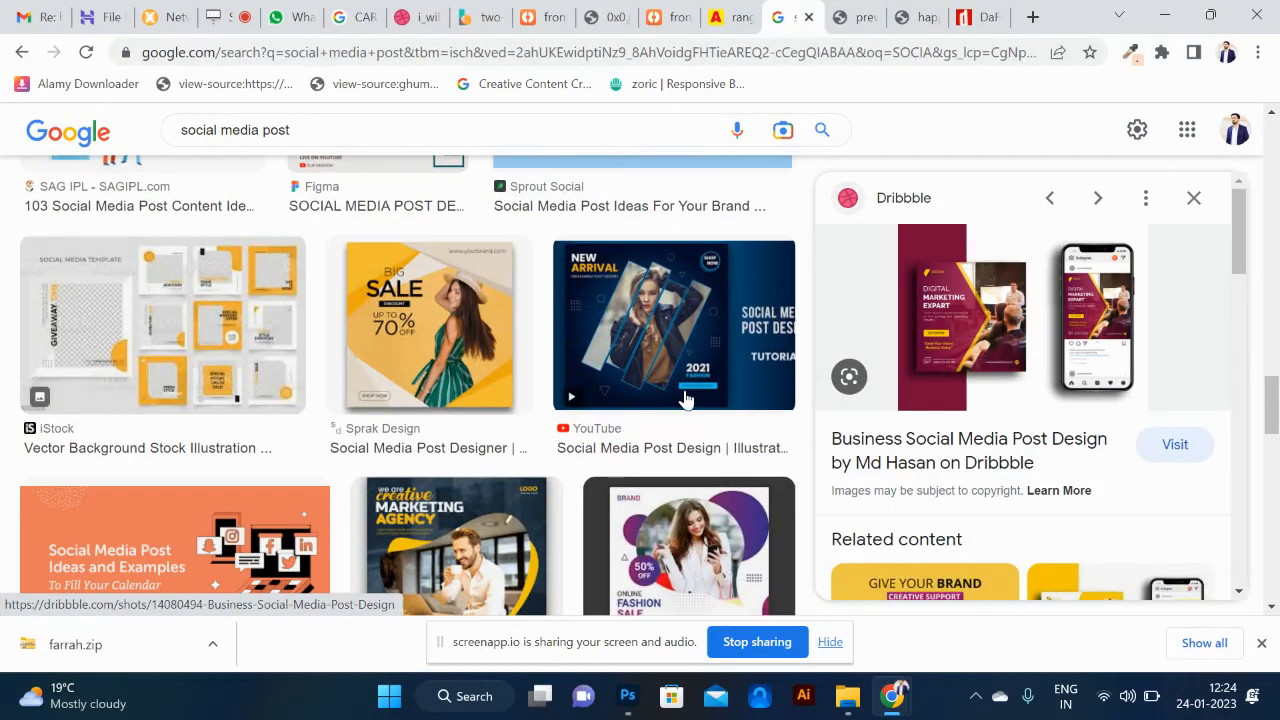
scroll(686, 400, down, 5)
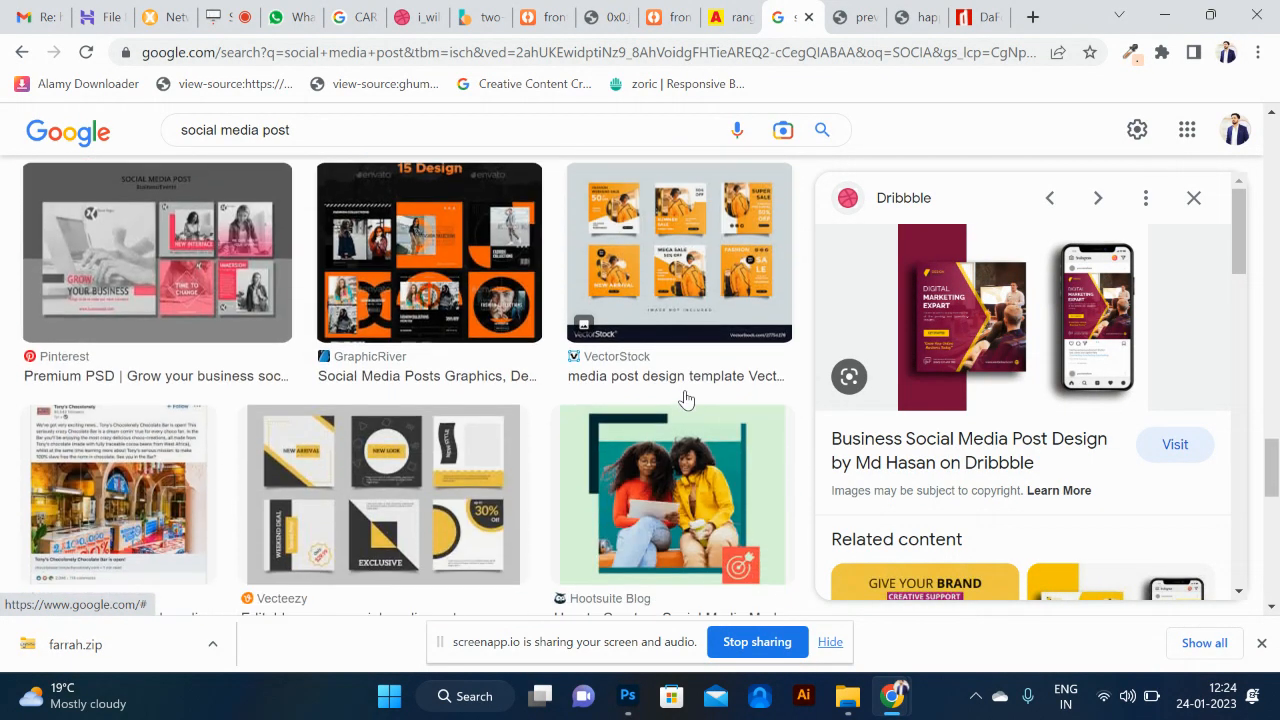
scroll(683, 480, down, 2)
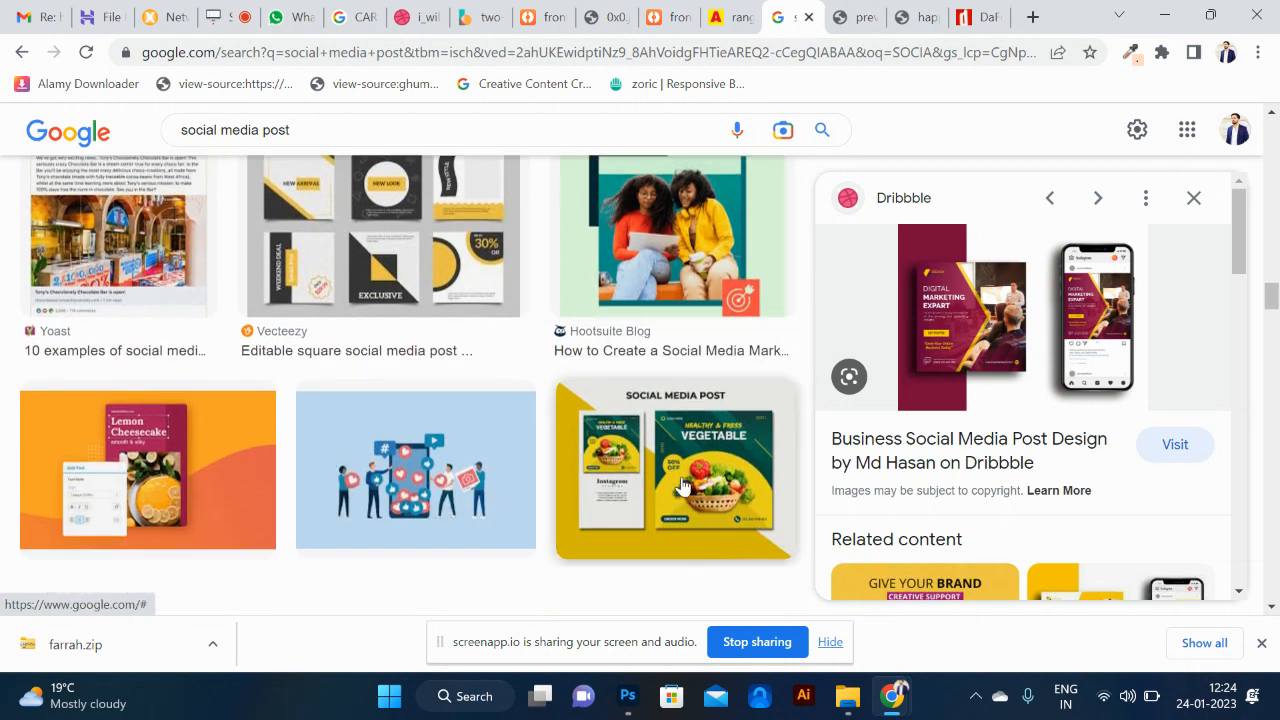
scroll(618, 515, down, 3)
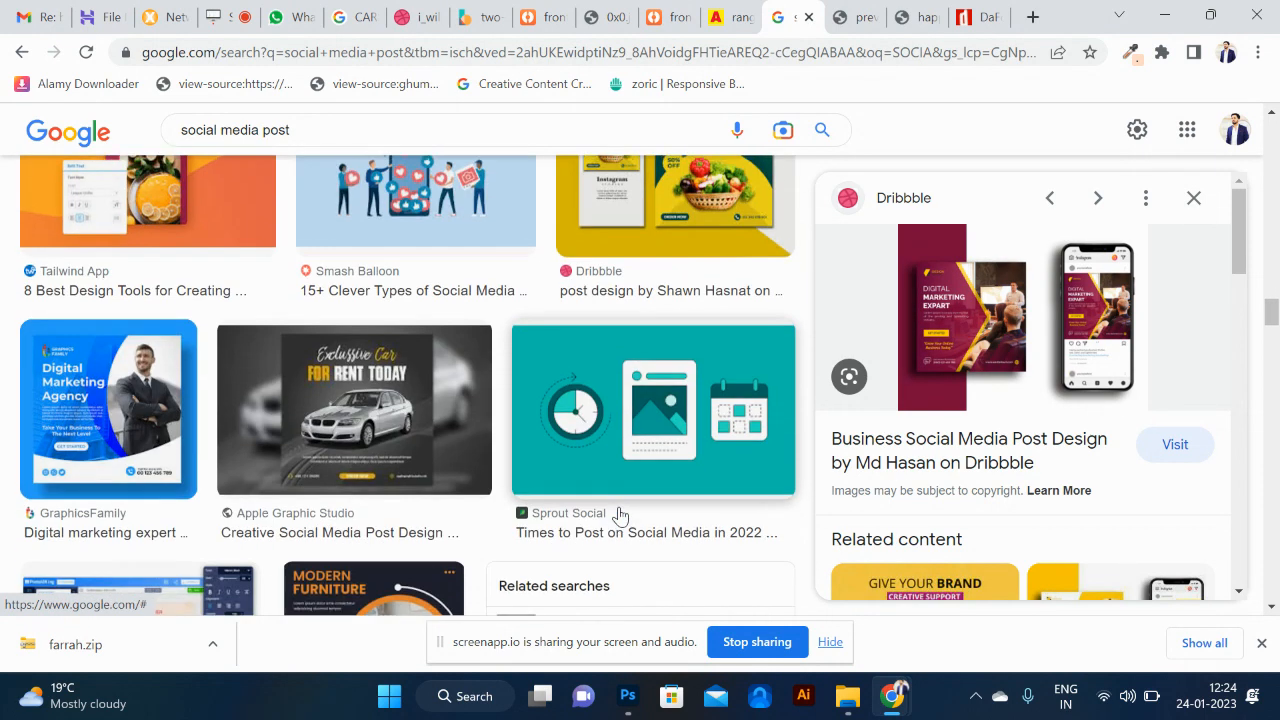
scroll(660, 452, down, 2)
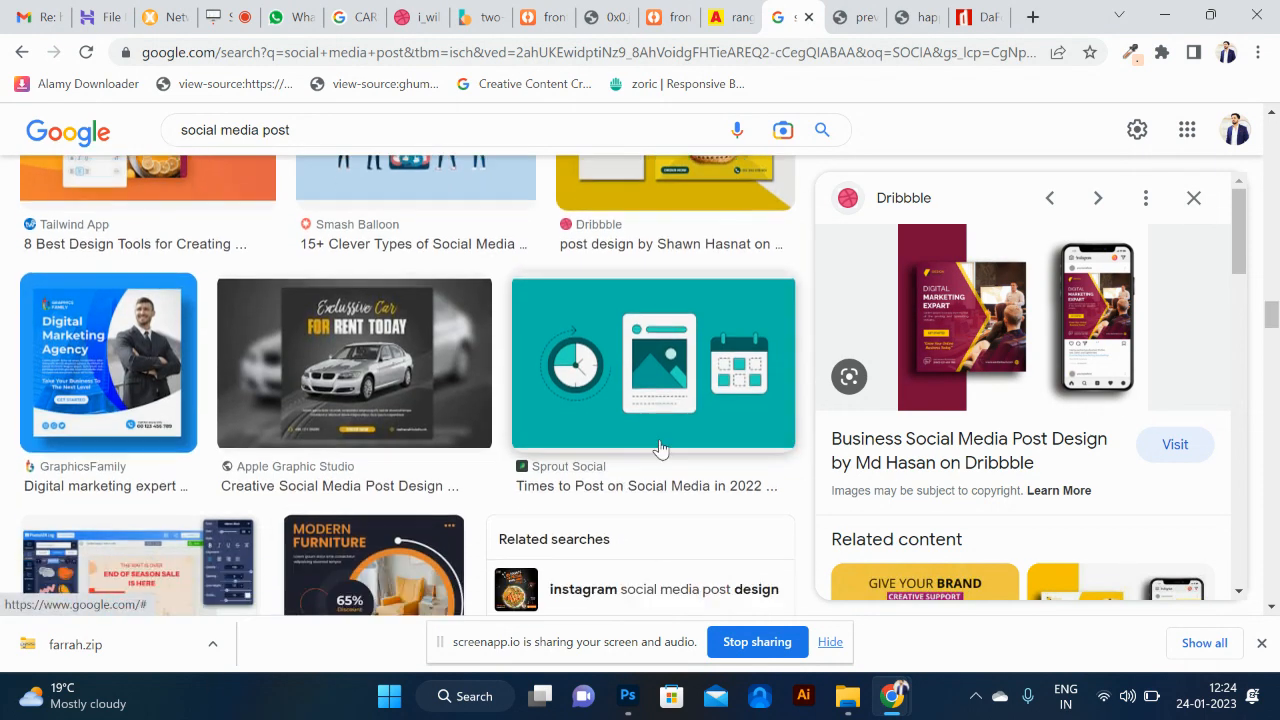
- Leave the social media post image results and cycle through the other open windows
key(alt+Tab)
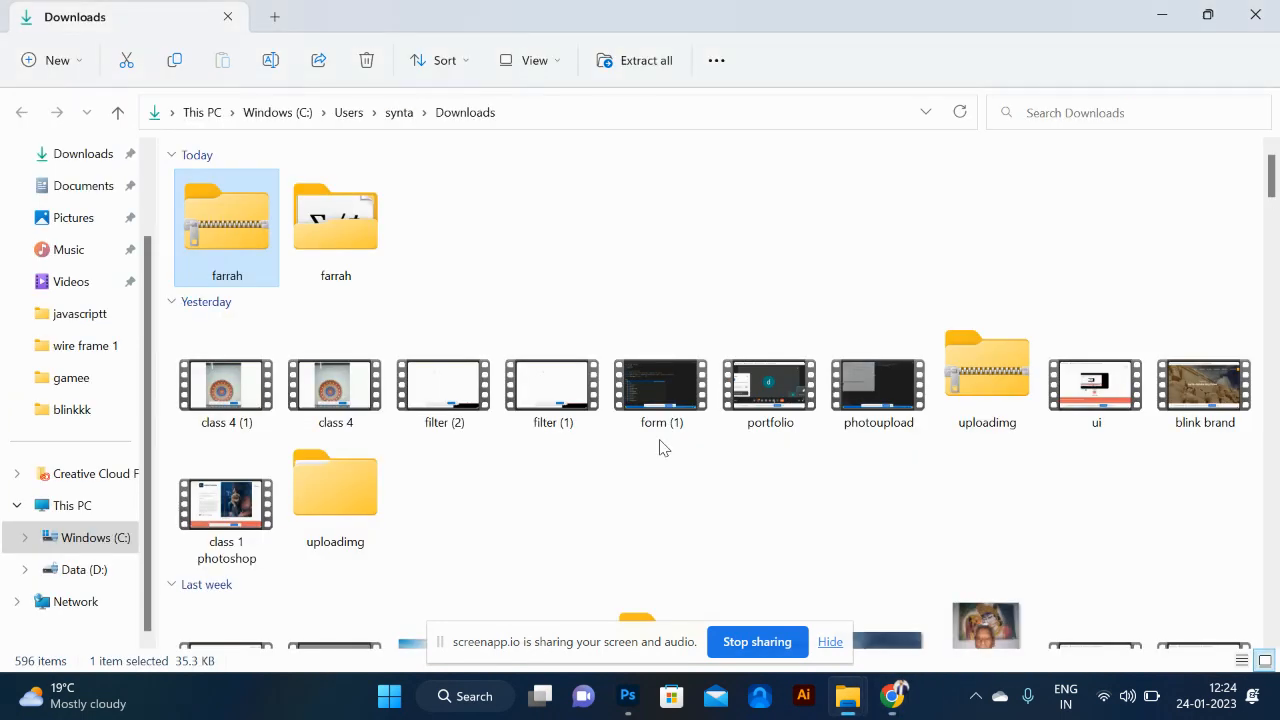
key(alt+Tab)
key(alt+Tab)
key(alt+Tab)
key(alt+Tab)
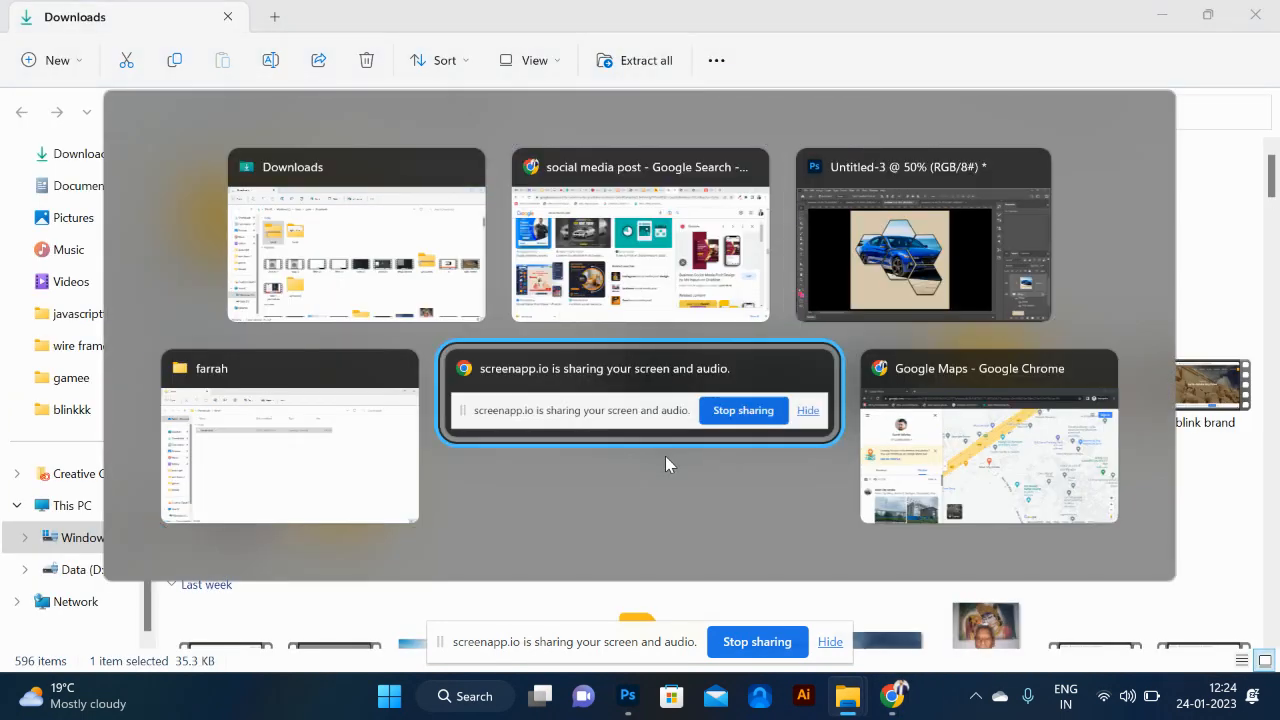